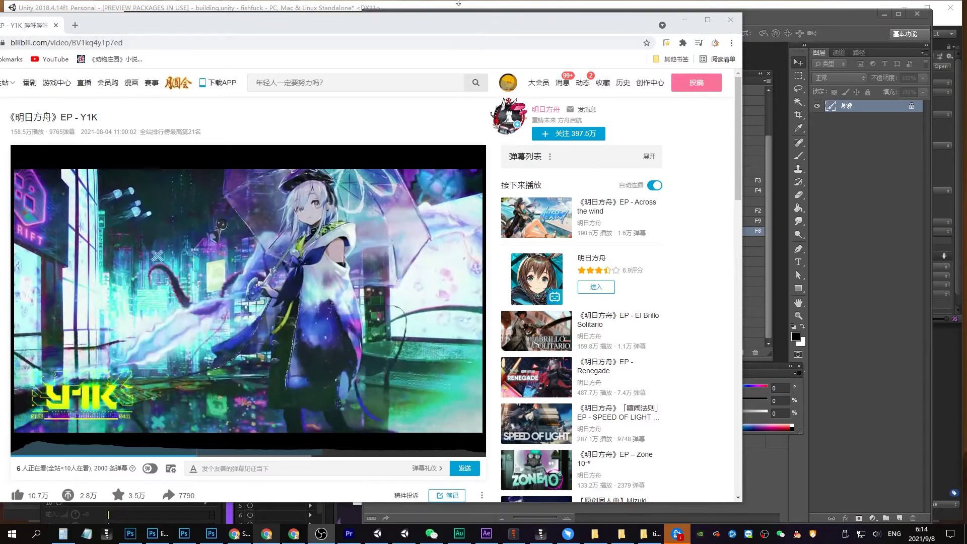
Arrange the reference video, line_deal and untitled document windows side by side
{"action": "left_click_drag", "start_coordinate": [491, 27], "coordinate": [483, 27]}
{"action": "left_click_drag", "start_coordinate": [409, 25], "coordinate": [323, 25]}
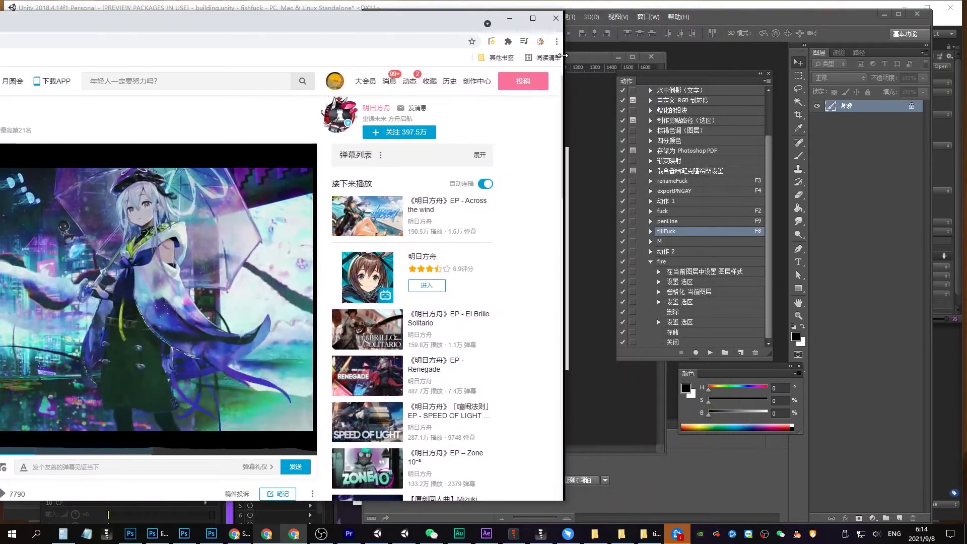
{"action": "left_click_drag", "start_coordinate": [585, 59], "coordinate": [553, 59]}
{"action": "left_click", "coordinate": [582, 61]}
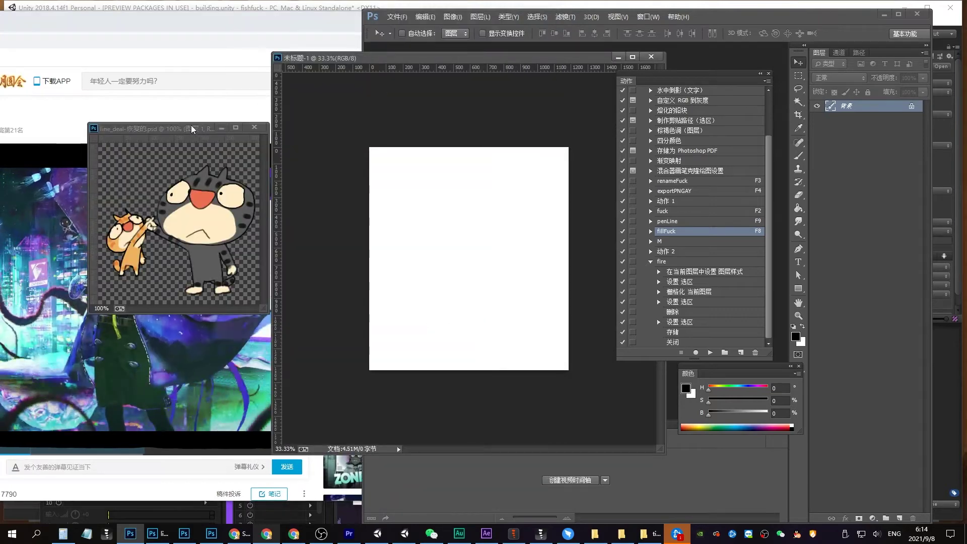
{"action": "mouse_move", "coordinate": [192, 128]}
{"action": "left_mouse_down"}
{"action": "mouse_move", "coordinate": [182, 471]}
{"action": "mouse_move", "coordinate": [379, 338]}
{"action": "left_mouse_up"}
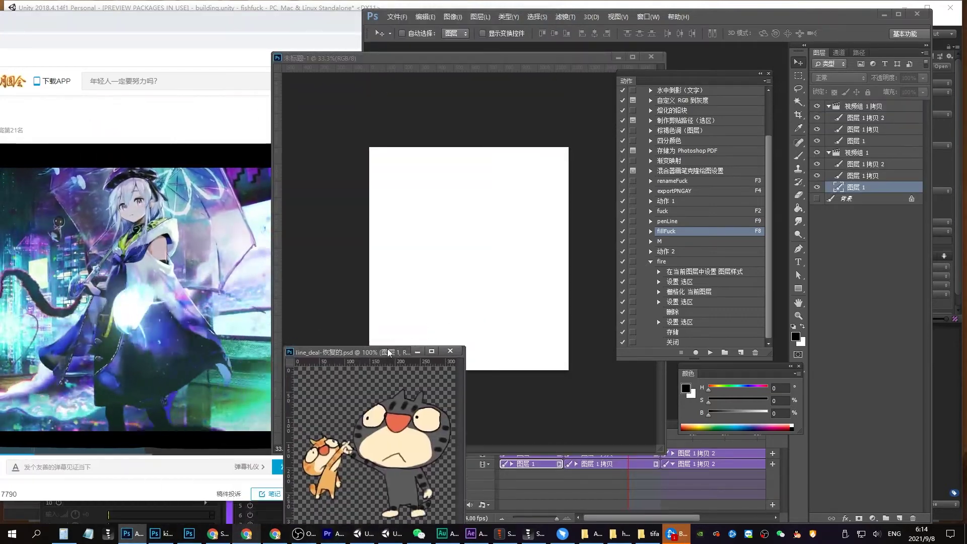
{"action": "left_click", "coordinate": [546, 56]}
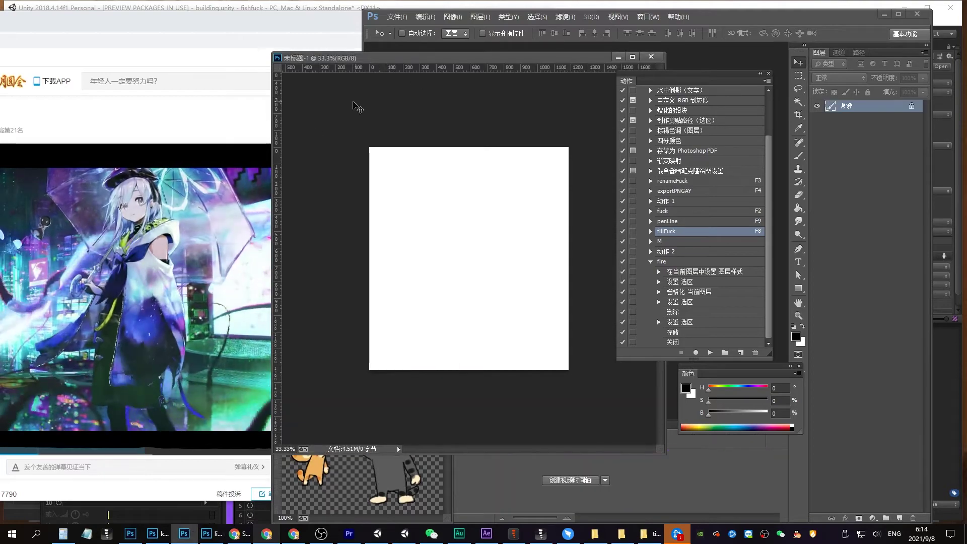
{"action": "left_click_drag", "start_coordinate": [273, 124], "coordinate": [325, 124]}
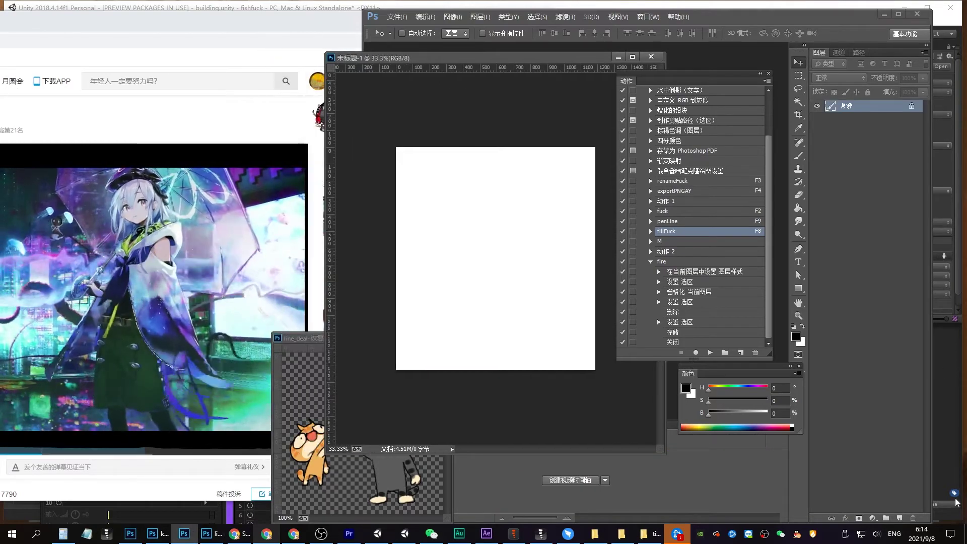
Add a new empty layer, hide the Actions panel, and enlarge the document view to 50%
{"action": "key", "text": "ctrl+alt+shift+n"}
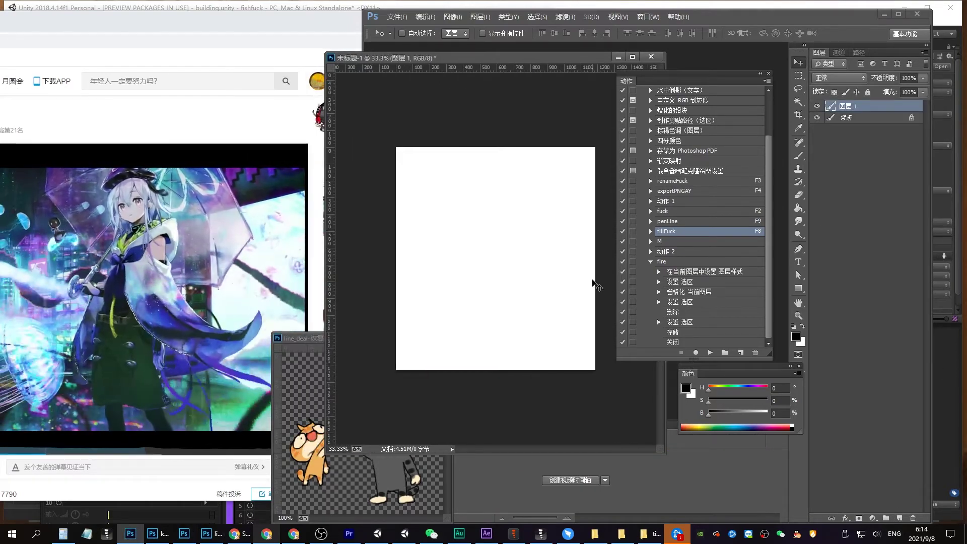
{"action": "left_click", "coordinate": [769, 76]}
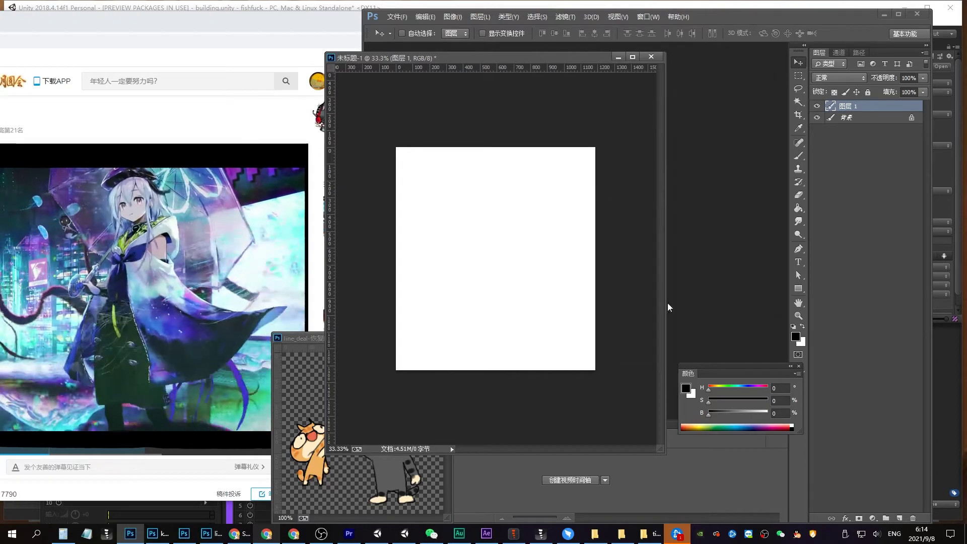
{"action": "left_click_drag", "start_coordinate": [659, 449], "coordinate": [677, 473]}
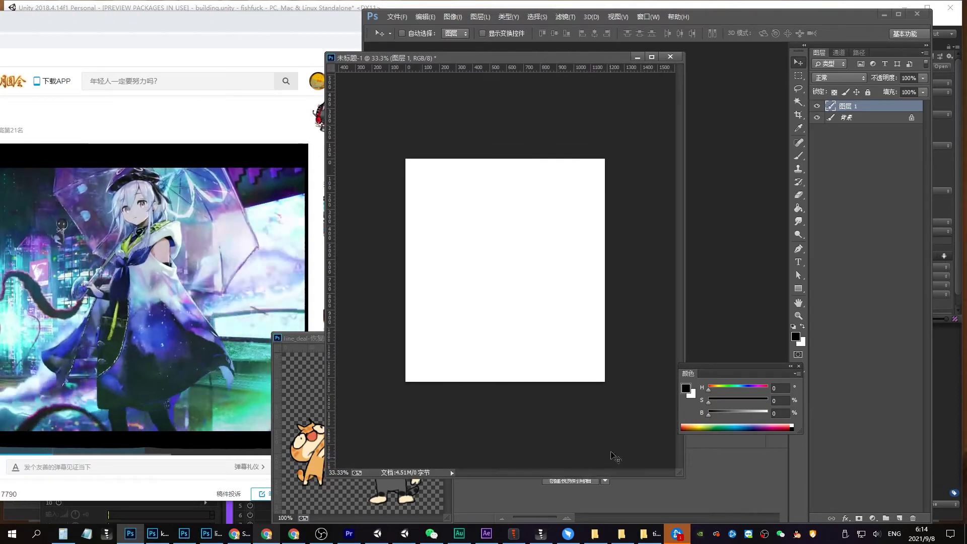
{"action": "key", "text": "ctrl+plus"}
{"action": "key", "text": "b"}
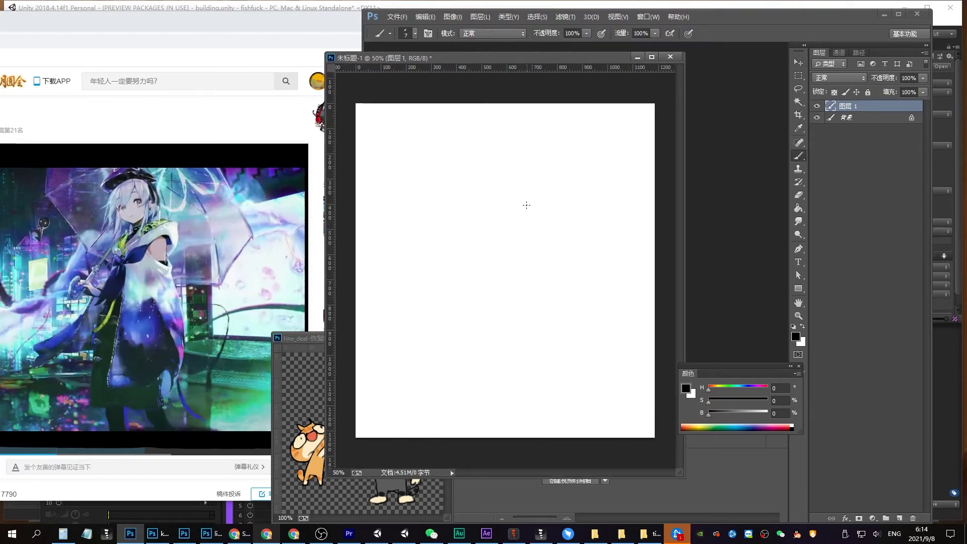
{"action": "left_click_drag", "start_coordinate": [501, 190], "coordinate": [484, 243]}
{"action": "key", "text": "ctrl+z"}
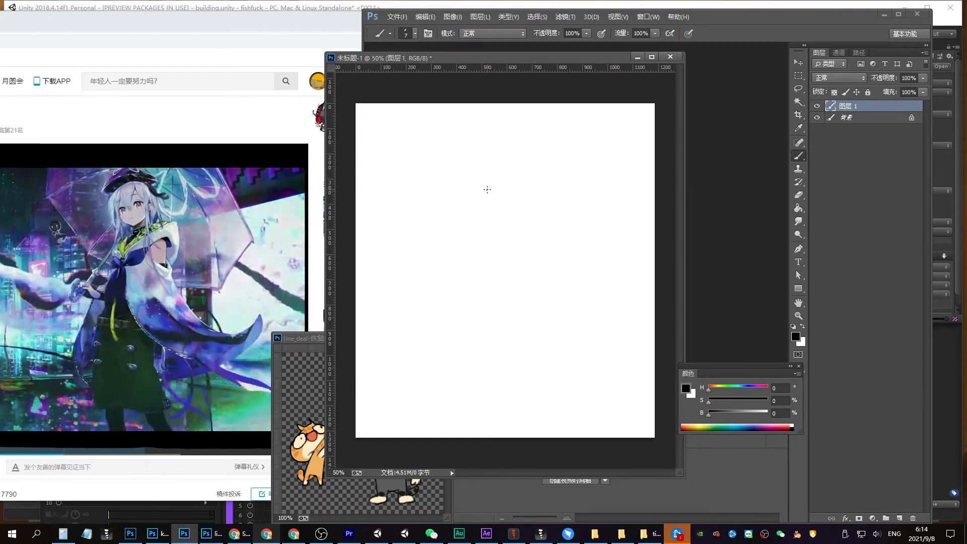
{"action": "left_click", "coordinate": [153, 260]}
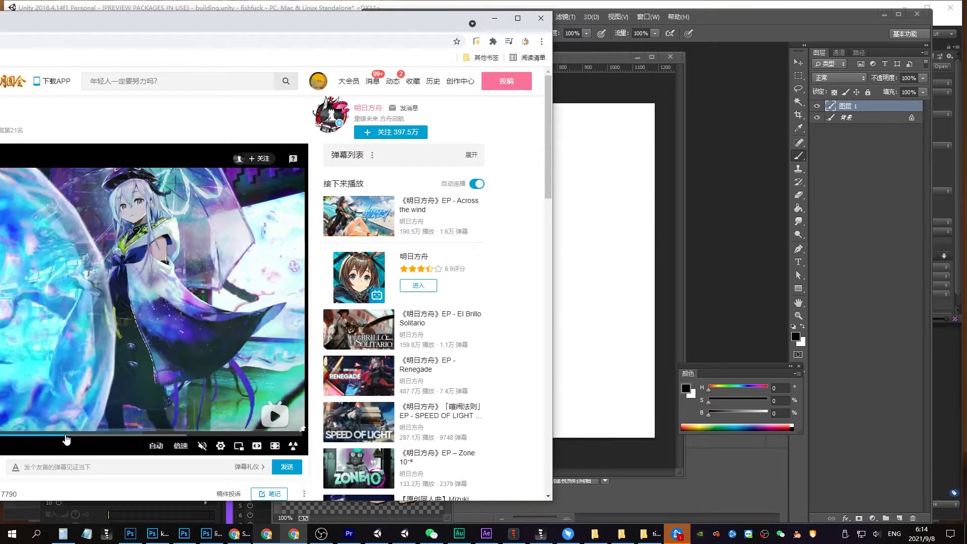
{"action": "left_click", "coordinate": [61, 434]}
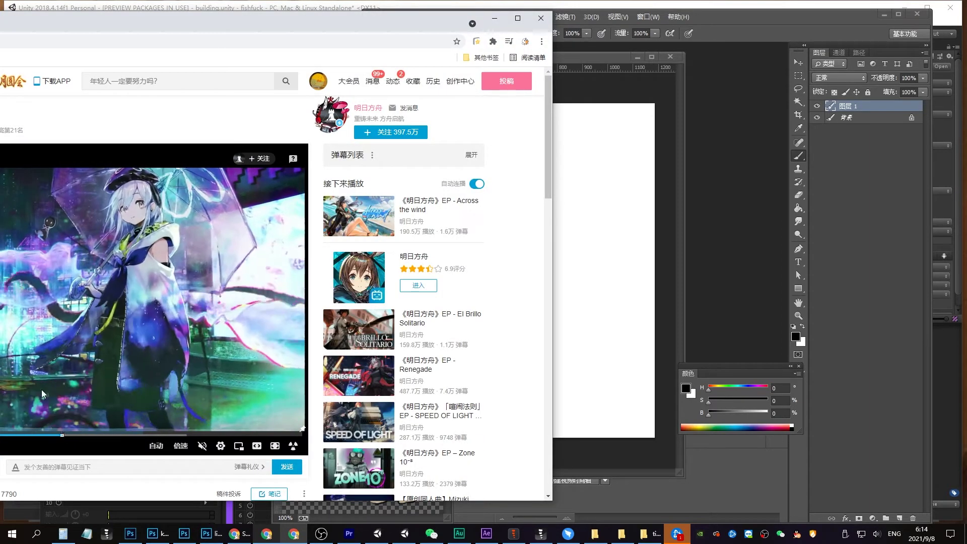
{"action": "key", "text": "space"}
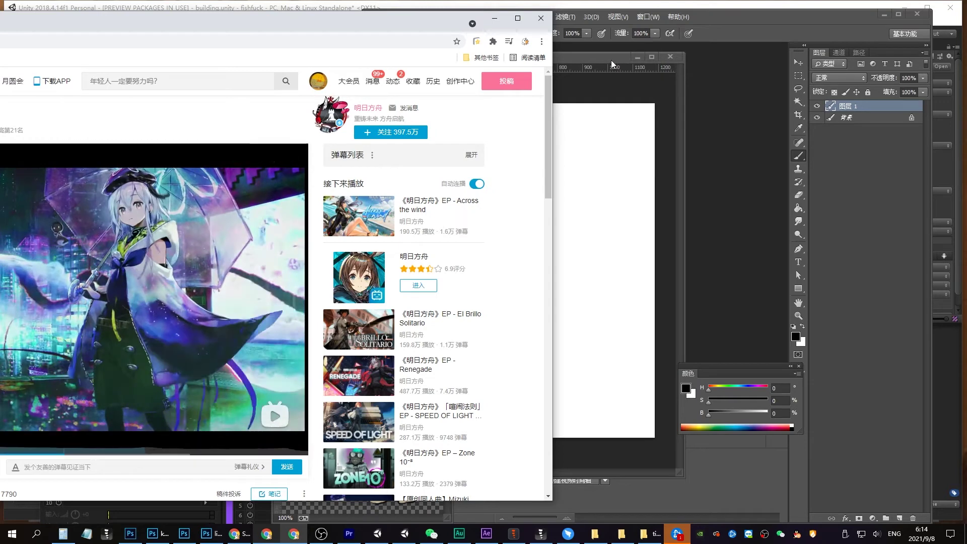
{"action": "left_click", "coordinate": [612, 60]}
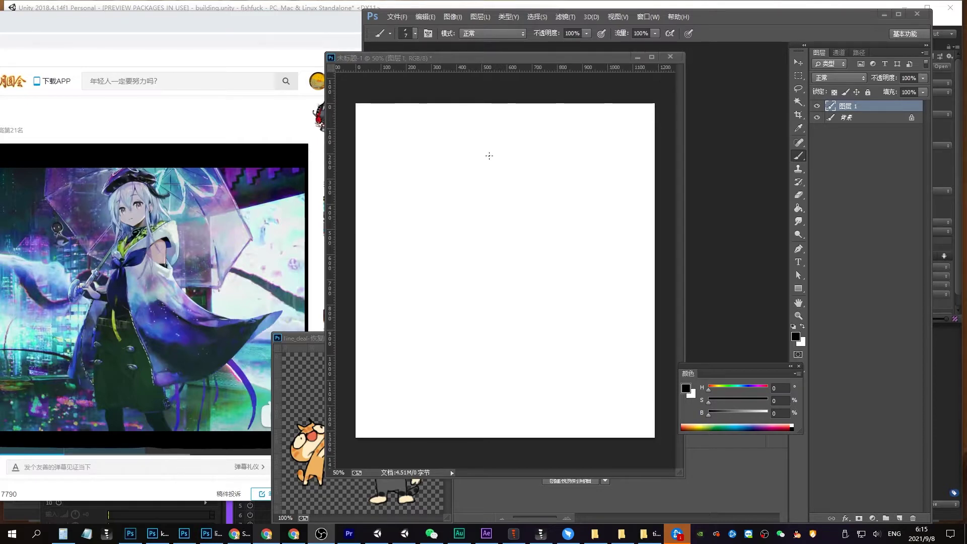
{"action": "left_click", "coordinate": [527, 153]}
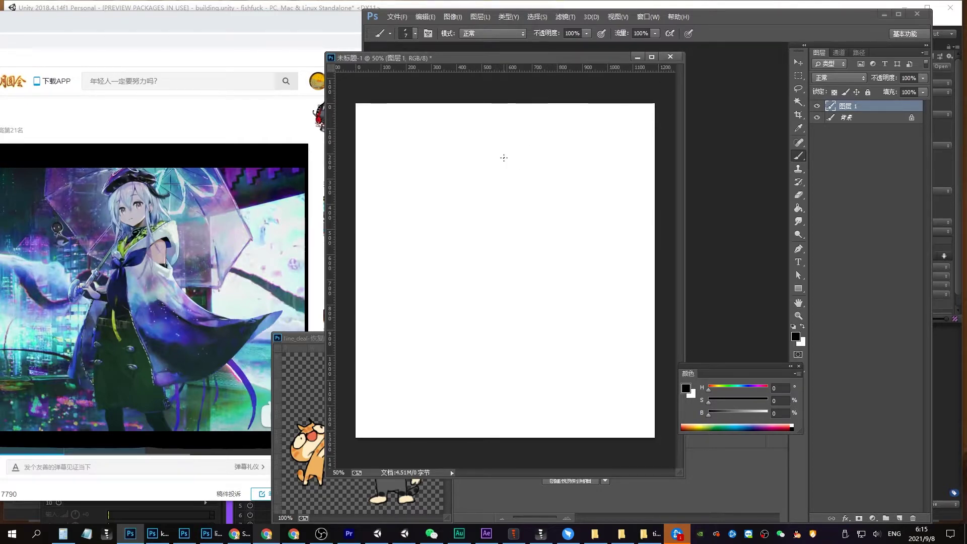
Draw the round head outline, eyes, mouth and neck, undoing a stray first stroke
{"action": "mouse_move", "coordinate": [499, 143]}
{"action": "left_mouse_down"}
{"action": "mouse_move", "coordinate": [549, 182]}
{"action": "mouse_move", "coordinate": [502, 191]}
{"action": "left_mouse_up"}
{"action": "key", "text": "ctrl+z"}
{"action": "left_click_drag", "start_coordinate": [491, 149], "coordinate": [536, 208]}
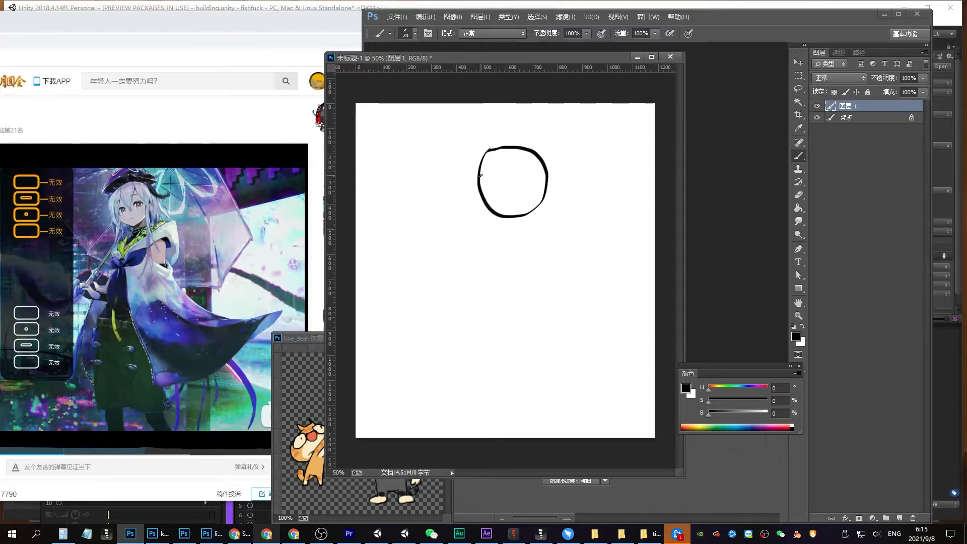
{"action": "left_click_drag", "start_coordinate": [481, 179], "coordinate": [497, 190]}
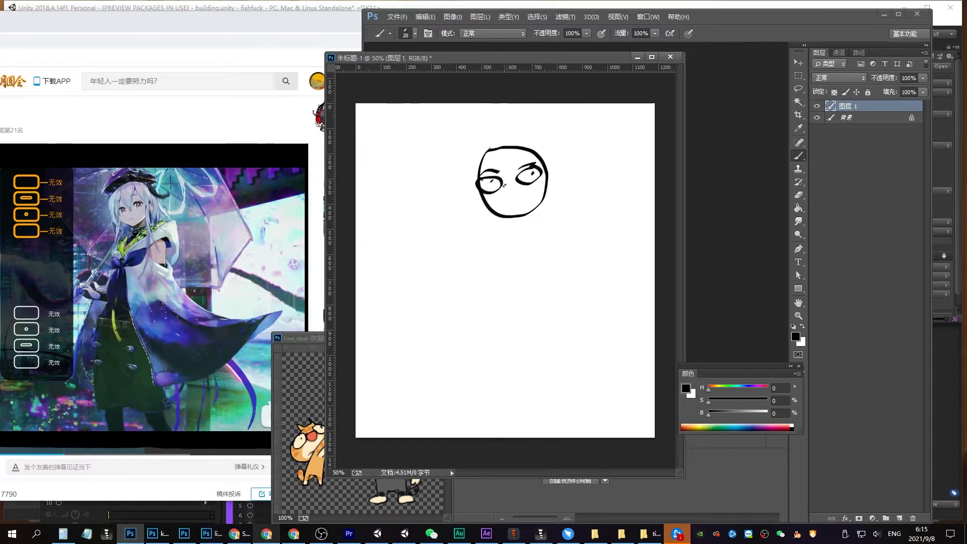
{"action": "mouse_move", "coordinate": [504, 191]}
{"action": "left_mouse_down"}
{"action": "mouse_move", "coordinate": [496, 196]}
{"action": "mouse_move", "coordinate": [527, 202]}
{"action": "left_mouse_up"}
{"action": "left_click_drag", "start_coordinate": [501, 217], "coordinate": [511, 219]}
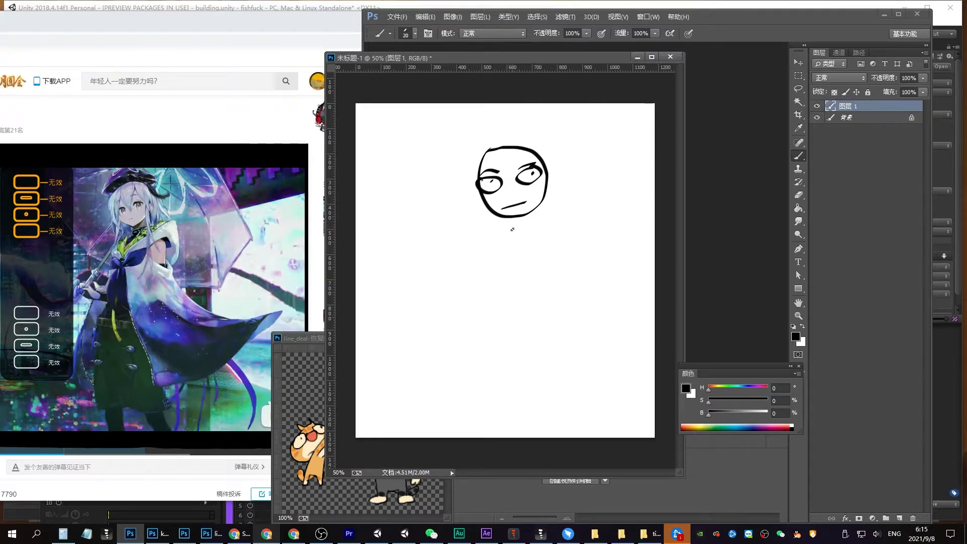
{"action": "left_click_drag", "start_coordinate": [506, 218], "coordinate": [504, 223]}
{"action": "left_click_drag", "start_coordinate": [521, 216], "coordinate": [554, 331]}
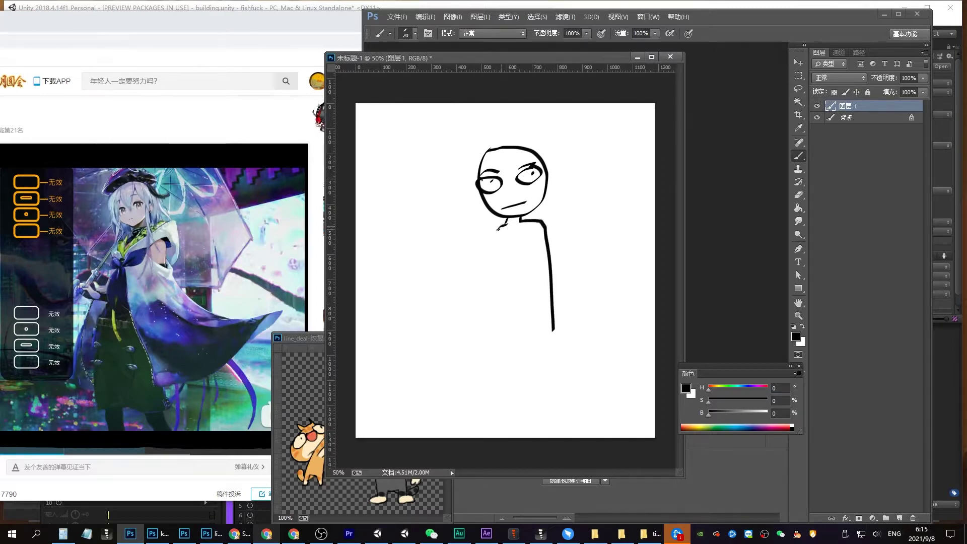
Sketch the body line, a hand, the robe outline down to the hem, and a leg
{"action": "mouse_move", "coordinate": [498, 228]}
{"action": "left_mouse_down"}
{"action": "mouse_move", "coordinate": [489, 279]}
{"action": "mouse_move", "coordinate": [498, 271]}
{"action": "left_mouse_up"}
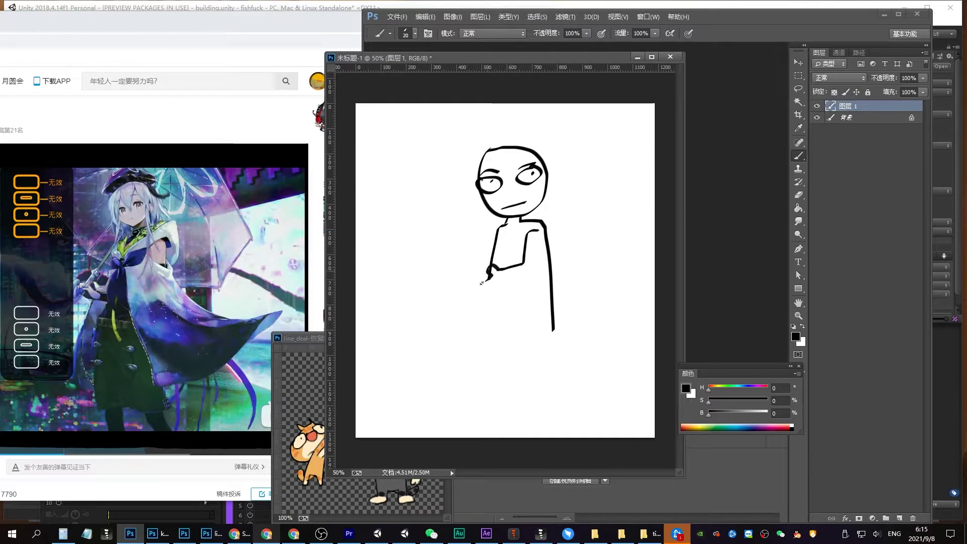
{"action": "left_click_drag", "start_coordinate": [506, 306], "coordinate": [522, 286]}
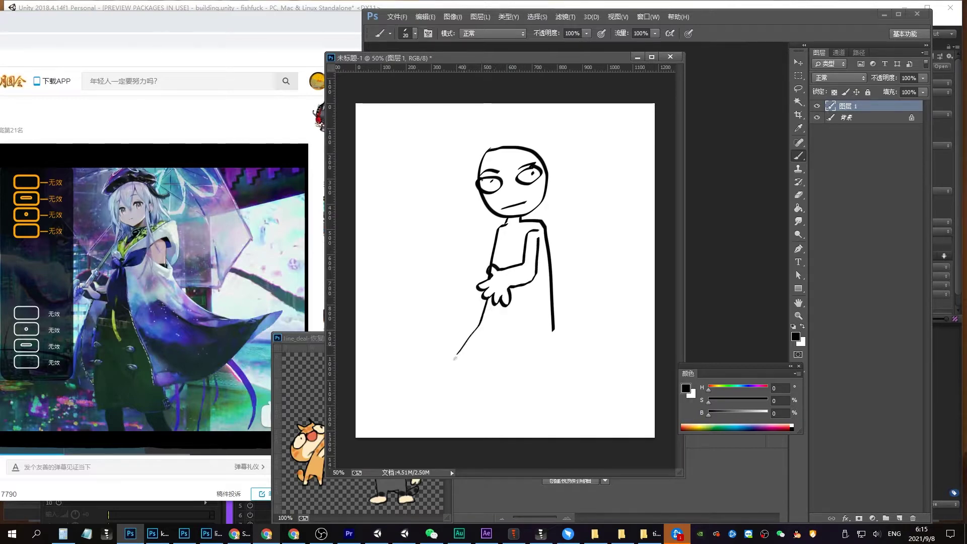
{"action": "left_click_drag", "start_coordinate": [455, 358], "coordinate": [494, 369]}
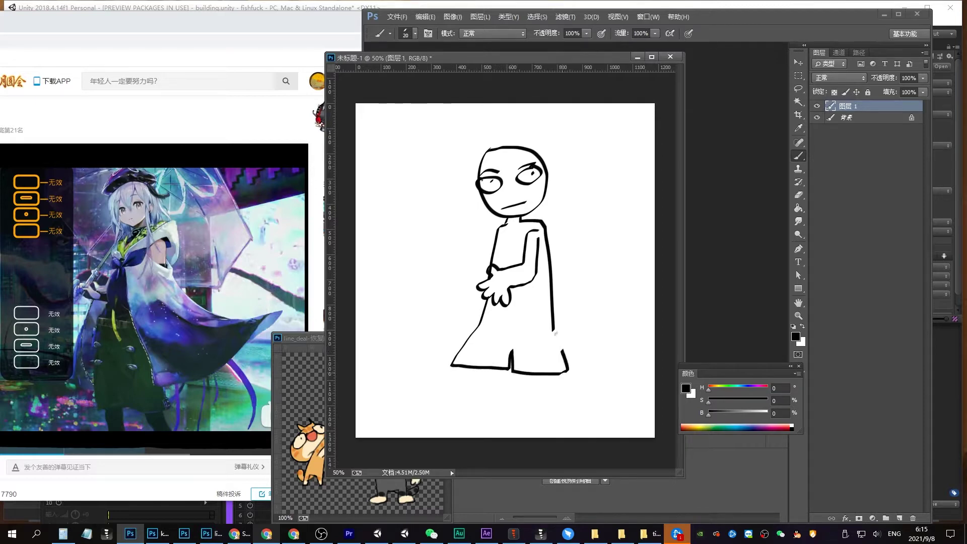
{"action": "left_click_drag", "start_coordinate": [554, 330], "coordinate": [561, 352]}
{"action": "left_click_drag", "start_coordinate": [472, 369], "coordinate": [466, 404]}
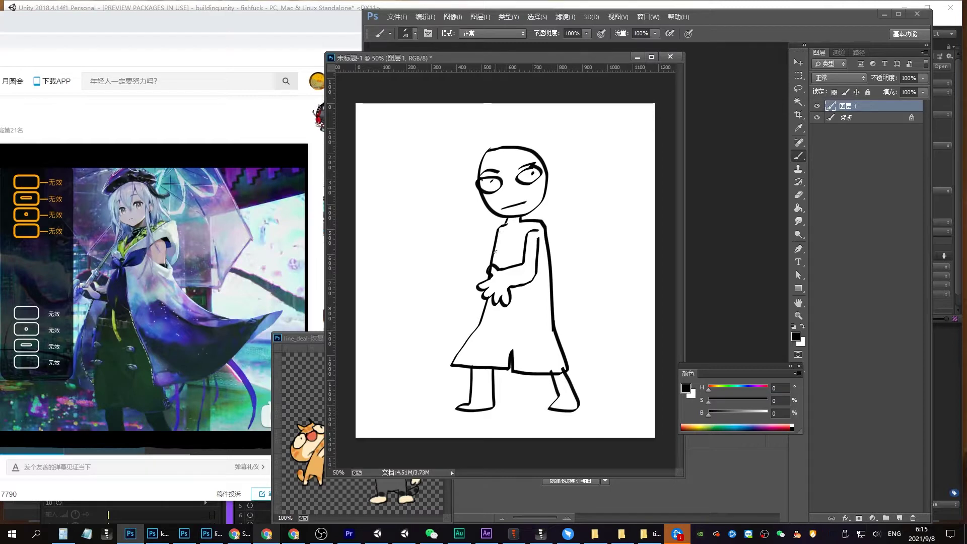
Draw the outstretched left arm and hand, undoing unsatisfactory arm strokes
{"action": "left_click_drag", "start_coordinate": [474, 261], "coordinate": [452, 265]}
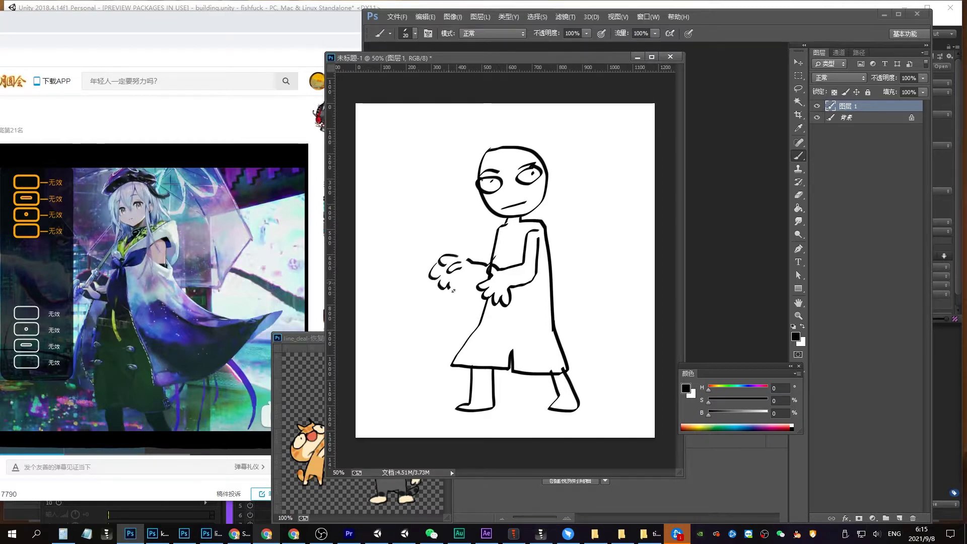
{"action": "left_click_drag", "start_coordinate": [475, 287], "coordinate": [460, 257]}
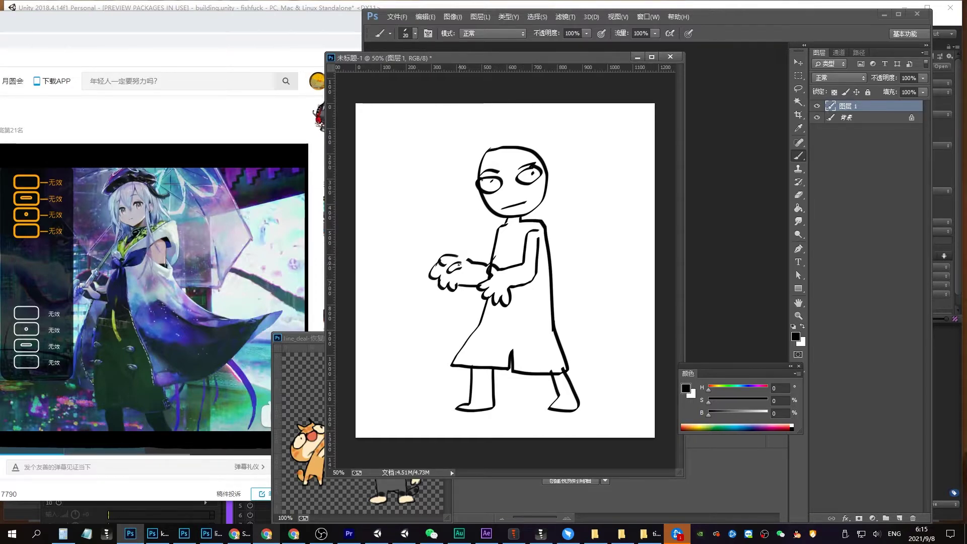
{"action": "left_click_drag", "start_coordinate": [459, 264], "coordinate": [458, 247]}
{"action": "key", "text": "ctrl+z"}
{"action": "left_click_drag", "start_coordinate": [484, 211], "coordinate": [460, 264]}
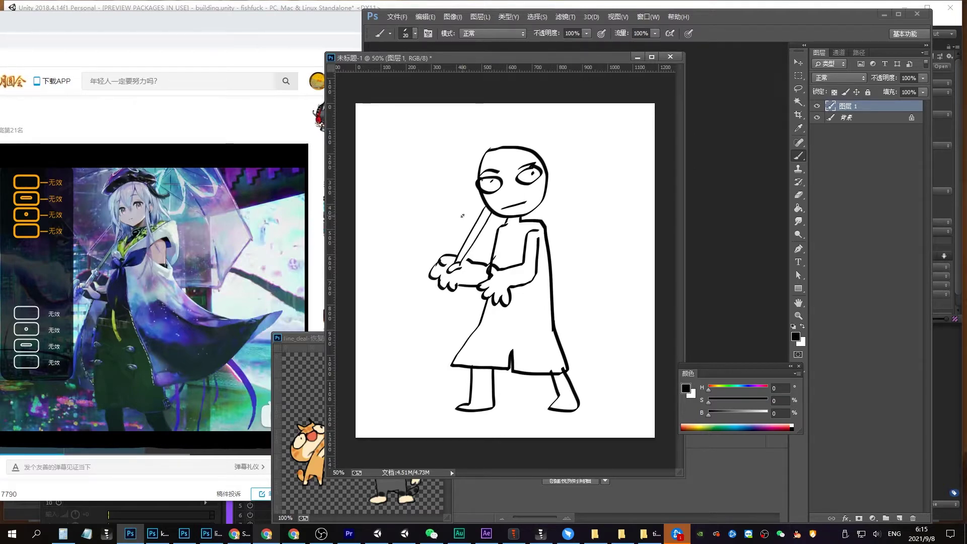
{"action": "key", "text": "ctrl+z"}
{"action": "left_click_drag", "start_coordinate": [457, 262], "coordinate": [469, 260]}
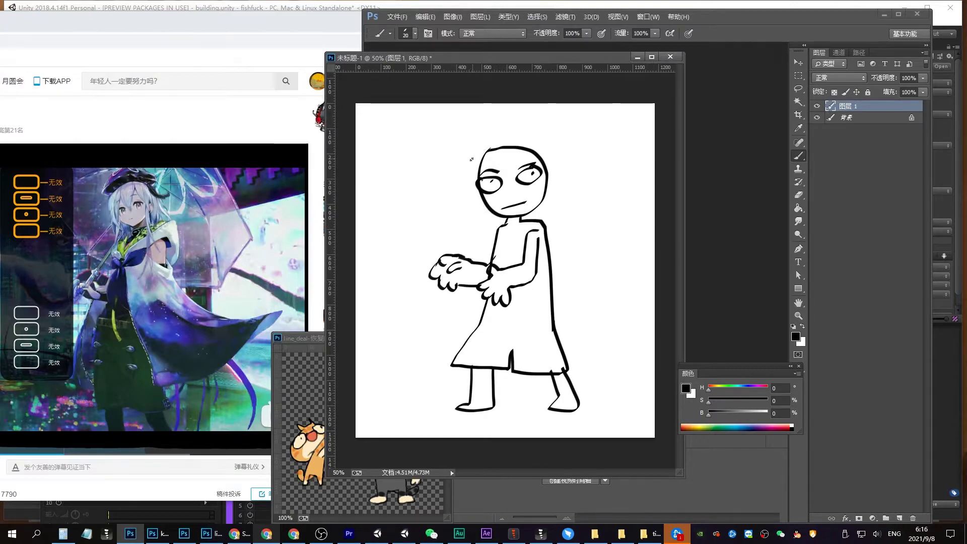
On two new layers, draw hair over the head and a left strand down the neck
{"action": "left_click", "coordinate": [899, 518]}
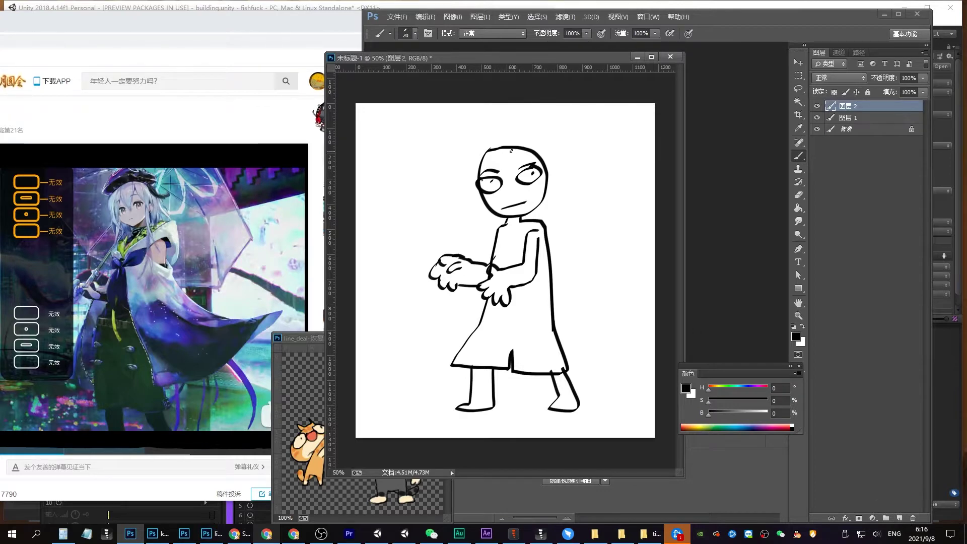
{"action": "left_click_drag", "start_coordinate": [491, 140], "coordinate": [467, 186]}
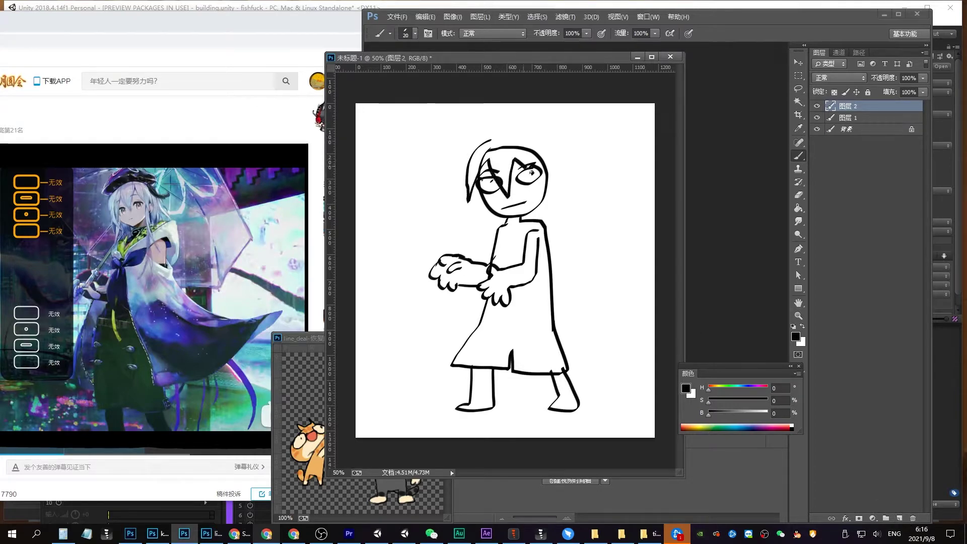
{"action": "left_click_drag", "start_coordinate": [550, 187], "coordinate": [500, 136]}
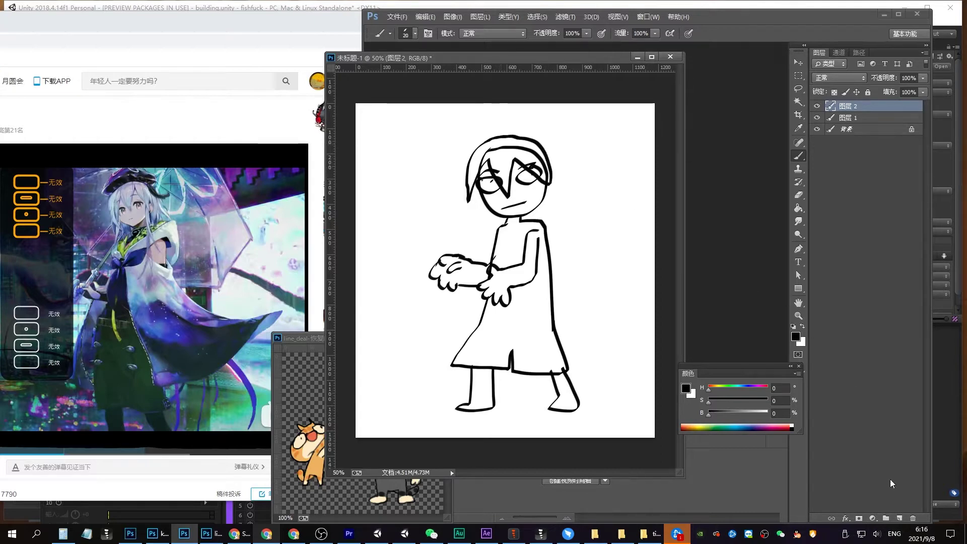
{"action": "left_click", "coordinate": [899, 518]}
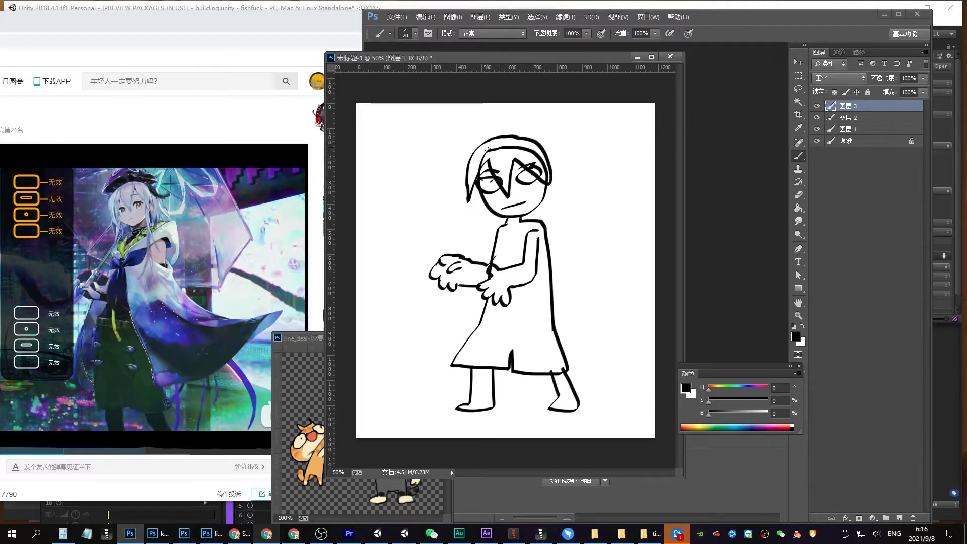
{"action": "left_click_drag", "start_coordinate": [473, 232], "coordinate": [475, 249]}
{"action": "left_click_drag", "start_coordinate": [486, 206], "coordinate": [476, 248]}
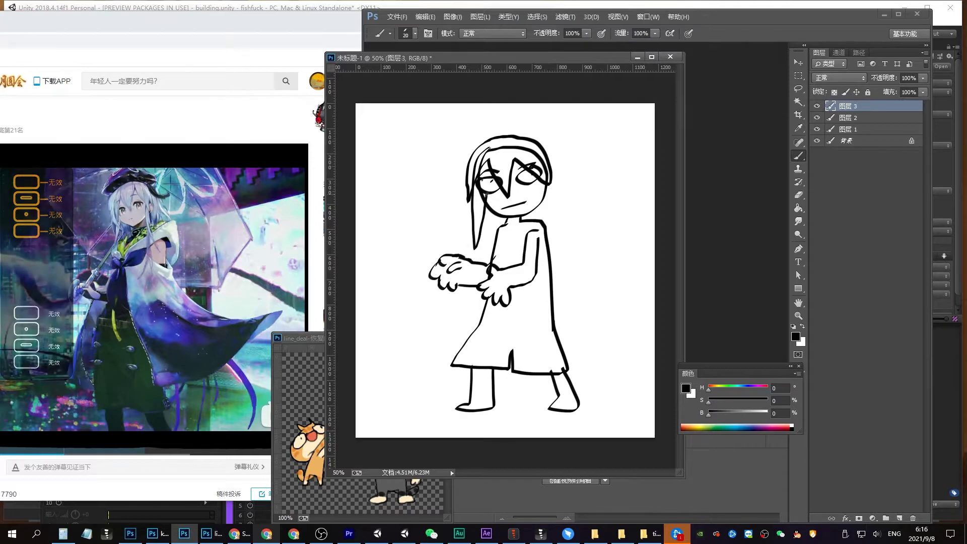
{"action": "left_click_drag", "start_coordinate": [486, 193], "coordinate": [494, 228]}
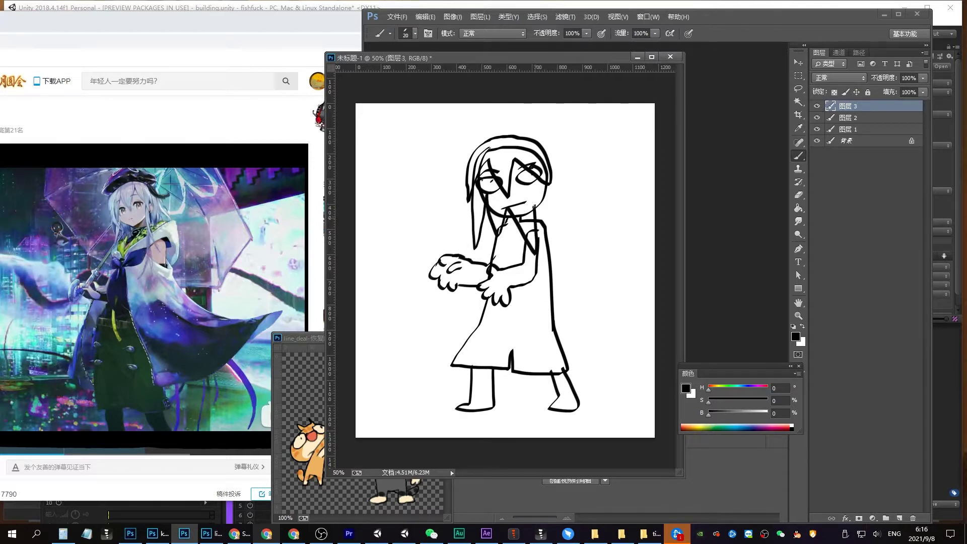
{"action": "key", "text": "ctrl+alt+z"}
{"action": "key", "text": "ctrl+alt+z"}
{"action": "key", "text": "ctrl+alt+z"}
{"action": "mouse_move", "coordinate": [487, 151]}
{"action": "left_mouse_down"}
{"action": "mouse_move", "coordinate": [492, 211]}
{"action": "mouse_move", "coordinate": [547, 222]}
{"action": "mouse_move", "coordinate": [560, 179]}
{"action": "left_mouse_up"}
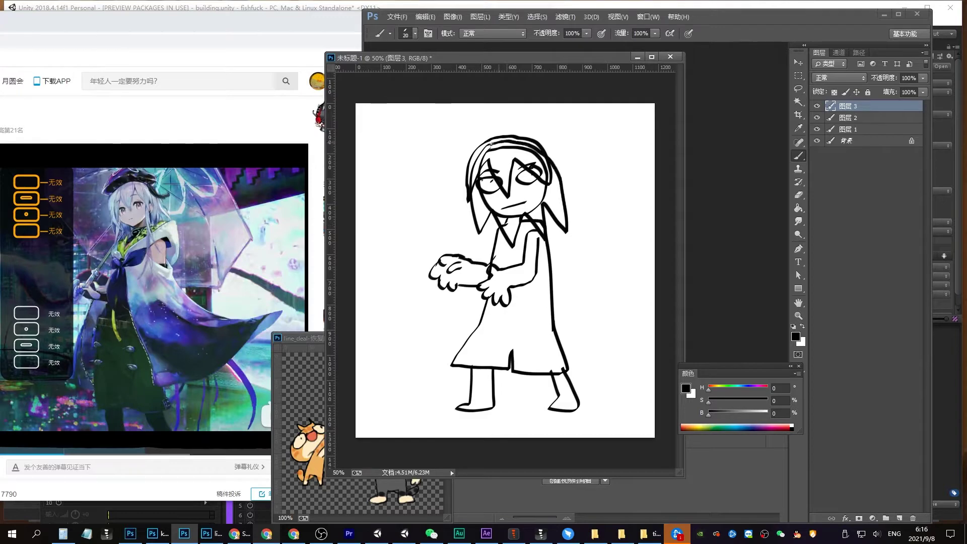
On layers 图层 4 and 图层 5, add a shorter right-side strand and a strand down to the arm
{"action": "left_click", "coordinate": [896, 516]}
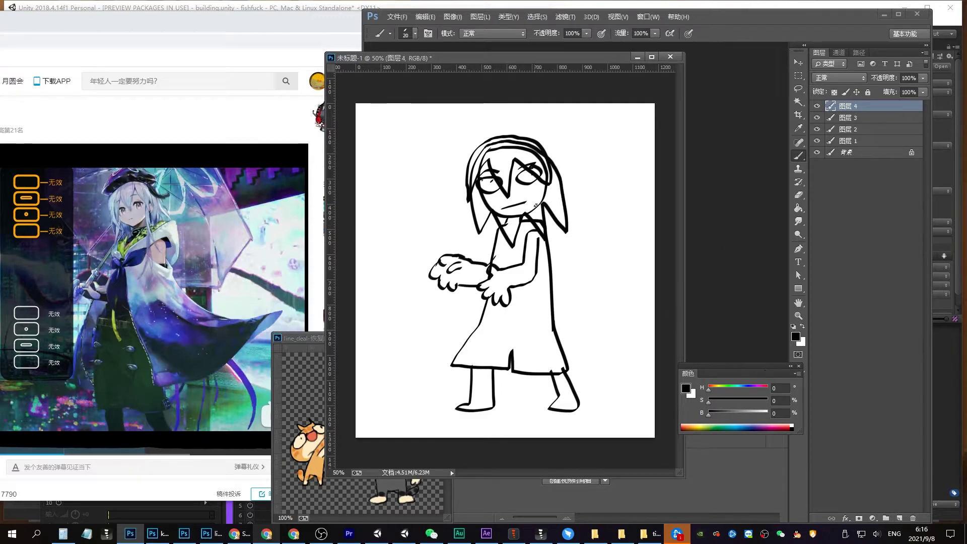
{"action": "mouse_move", "coordinate": [535, 173]}
{"action": "left_mouse_down"}
{"action": "mouse_move", "coordinate": [538, 221]}
{"action": "mouse_move", "coordinate": [570, 317]}
{"action": "left_mouse_up"}
{"action": "key", "text": "ctrl+z"}
{"action": "mouse_move", "coordinate": [535, 176]}
{"action": "left_mouse_down"}
{"action": "mouse_move", "coordinate": [557, 300]}
{"action": "mouse_move", "coordinate": [556, 287]}
{"action": "left_mouse_up"}
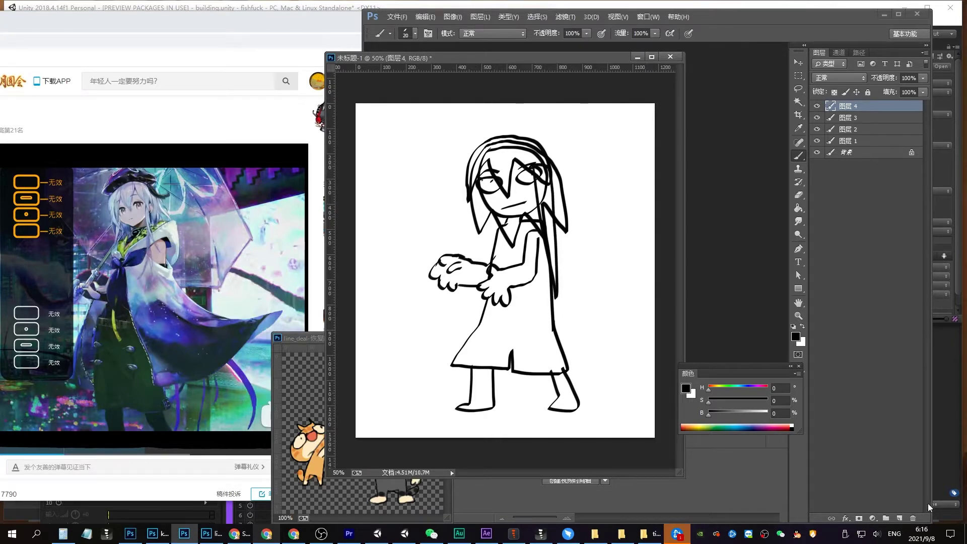
{"action": "left_click", "coordinate": [899, 518]}
{"action": "left_click_drag", "start_coordinate": [477, 186], "coordinate": [482, 264]}
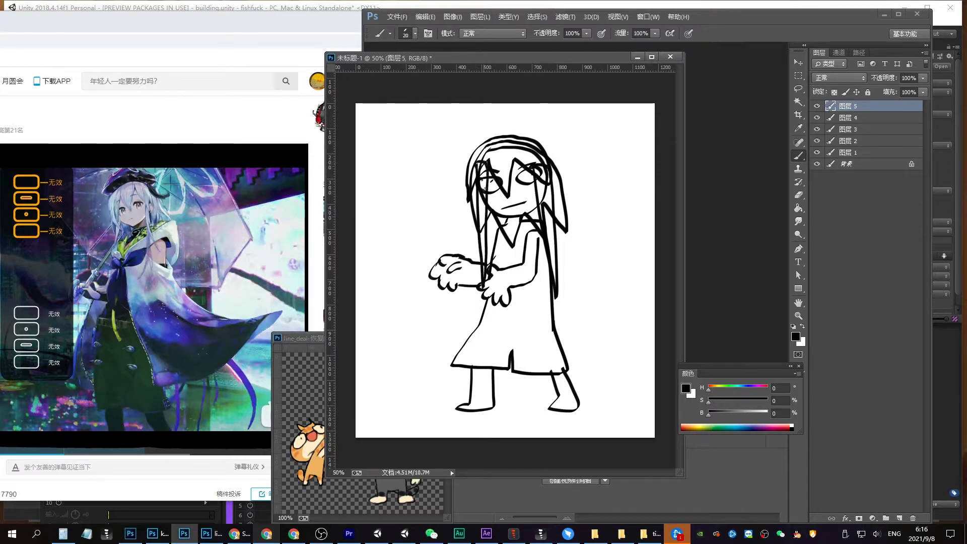
Undo the accidental strand move and make 图层 4 the active layer
{"action": "key", "text": "v"}
{"action": "left_click_drag", "start_coordinate": [493, 192], "coordinate": [460, 182]}
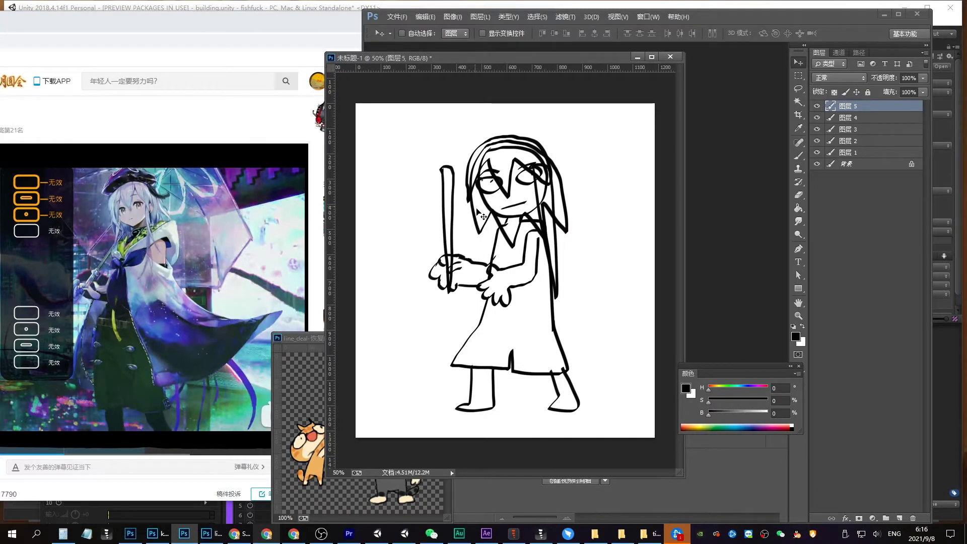
{"action": "key", "text": "ctrl+z"}
{"action": "right_click", "coordinate": [561, 233]}
{"action": "left_click", "coordinate": [572, 237]}
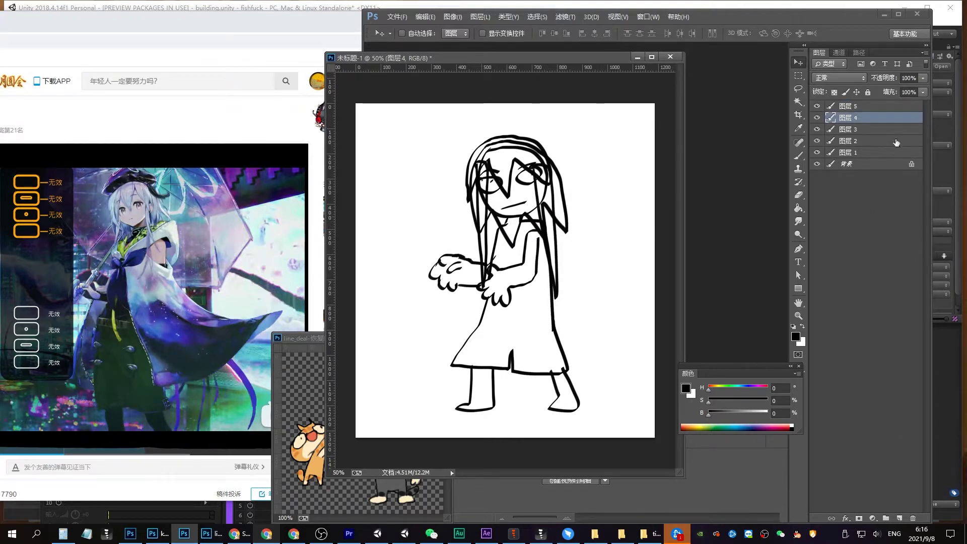
On new layers 图层 6 and 图层 7, brush the robe hem, flaring right and left edges, and a fold
{"action": "left_click", "coordinate": [899, 518]}
{"action": "key", "text": "b"}
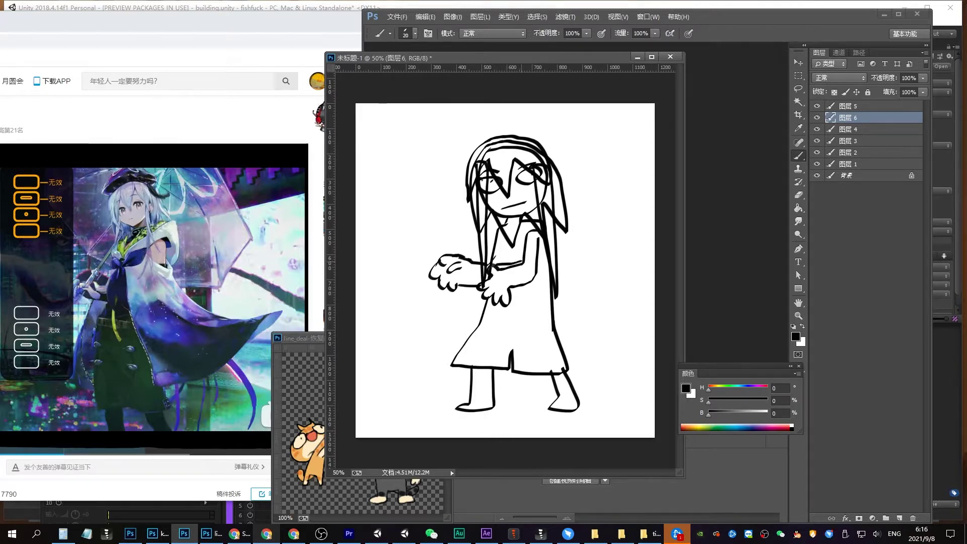
{"action": "left_click_drag", "start_coordinate": [492, 308], "coordinate": [552, 419]}
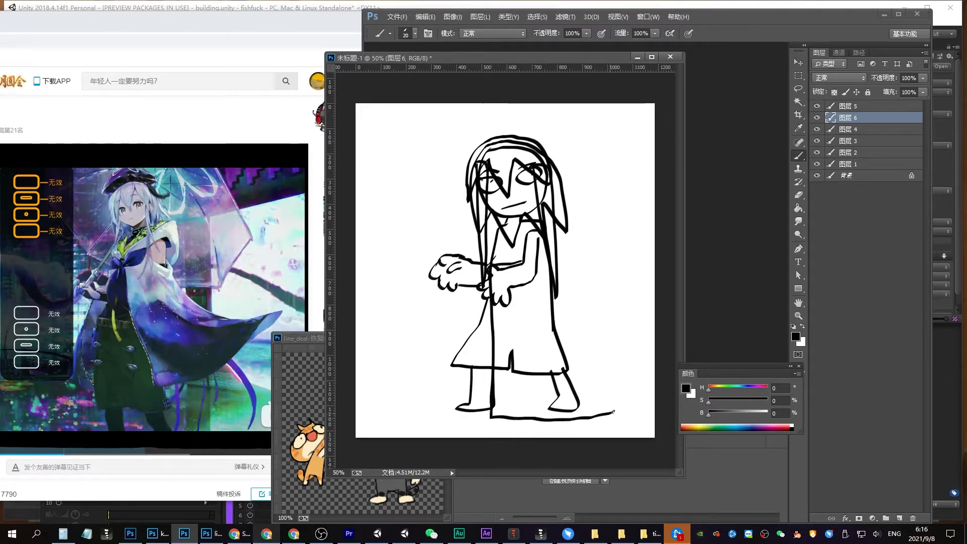
{"action": "left_click_drag", "start_coordinate": [613, 412], "coordinate": [538, 260]}
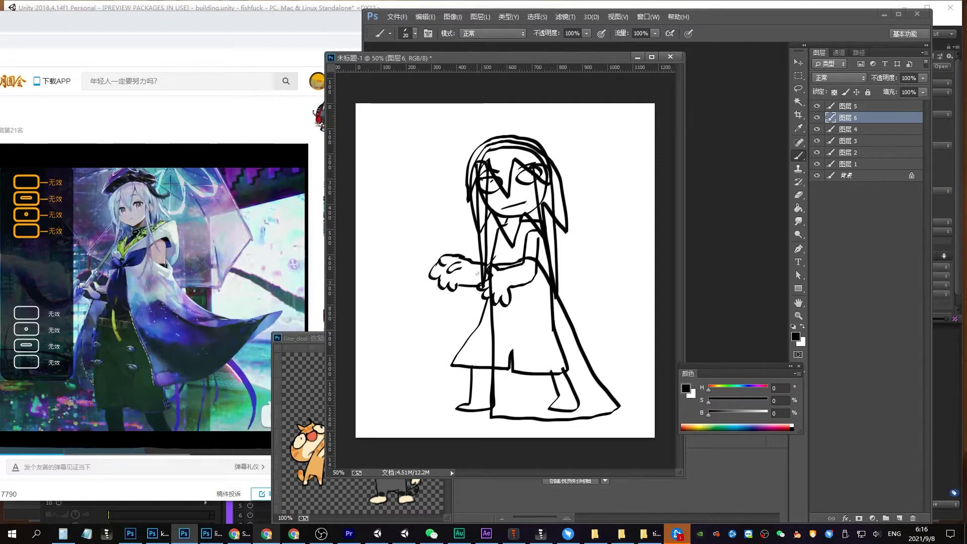
{"action": "left_click", "coordinate": [899, 518]}
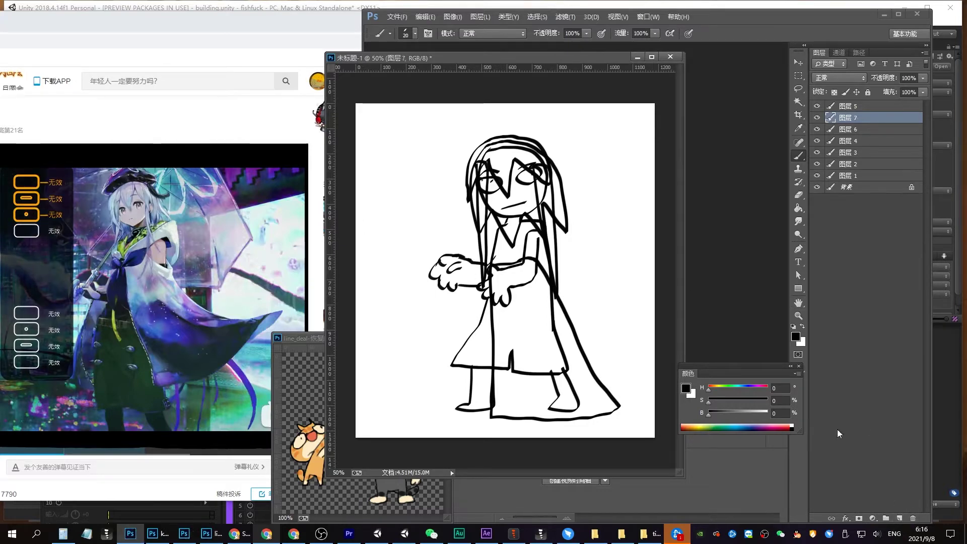
{"action": "mouse_move", "coordinate": [484, 258]}
{"action": "left_mouse_down"}
{"action": "mouse_move", "coordinate": [418, 398]}
{"action": "mouse_move", "coordinate": [477, 406]}
{"action": "left_mouse_up"}
{"action": "left_click_drag", "start_coordinate": [533, 393], "coordinate": [515, 270]}
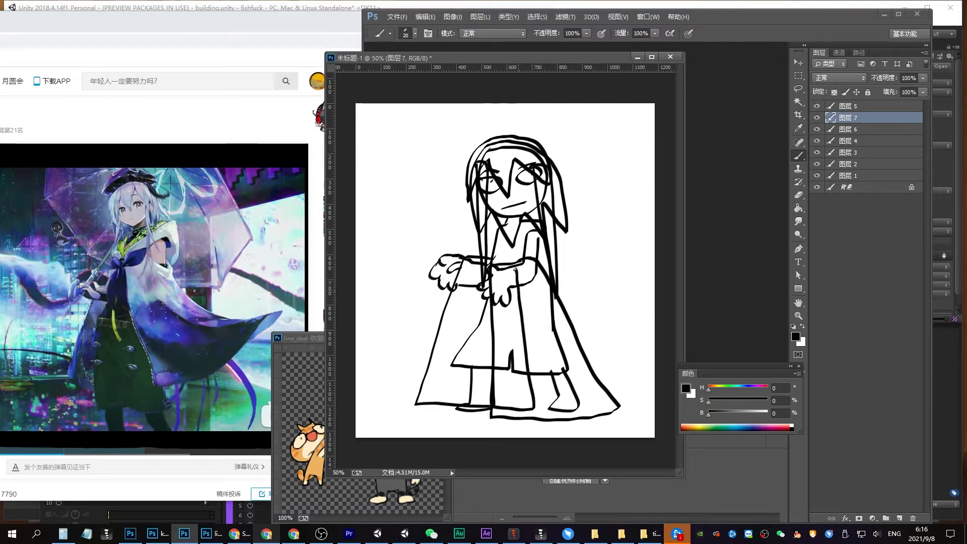
{"action": "left_click", "coordinate": [79, 373]}
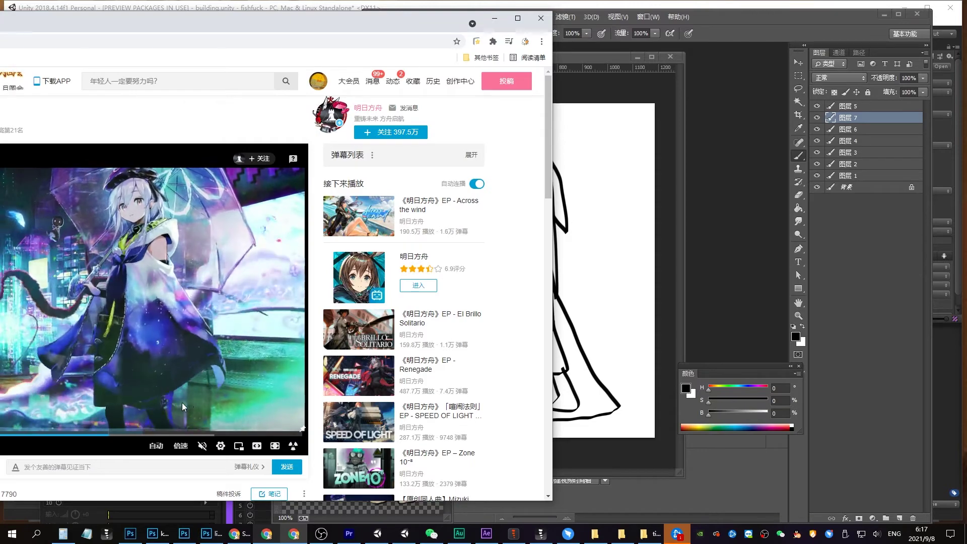
{"action": "left_click", "coordinate": [149, 342]}
{"action": "left_click", "coordinate": [608, 78]}
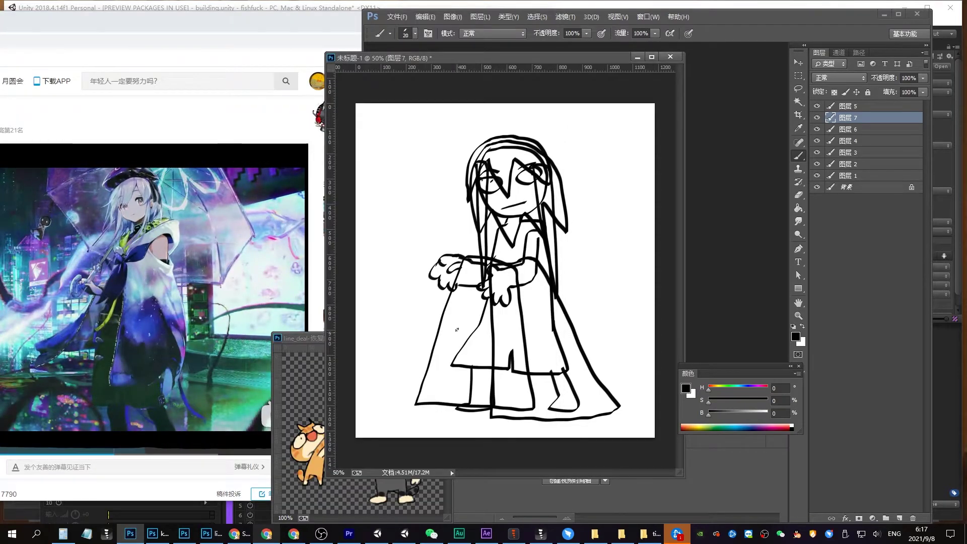
{"action": "key", "text": "v"}
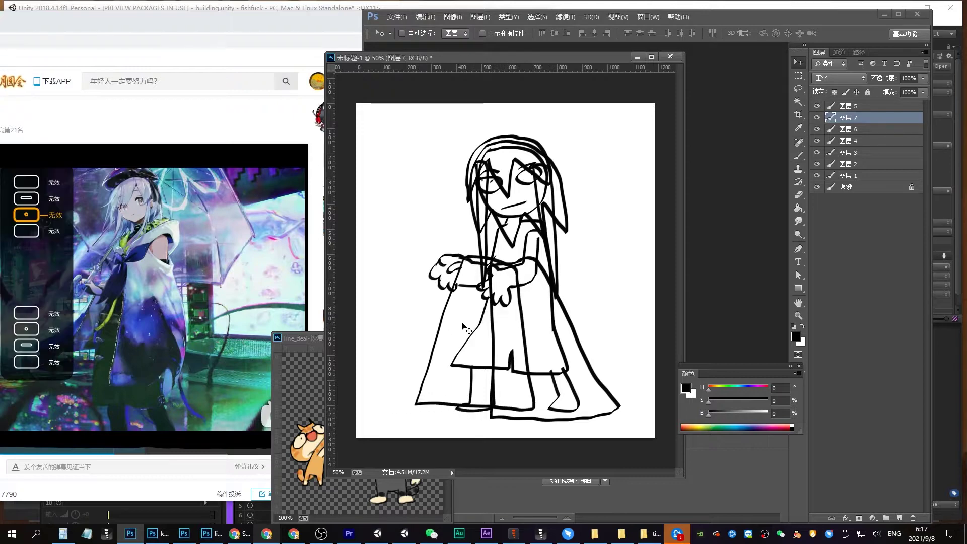
{"action": "key", "text": "b"}
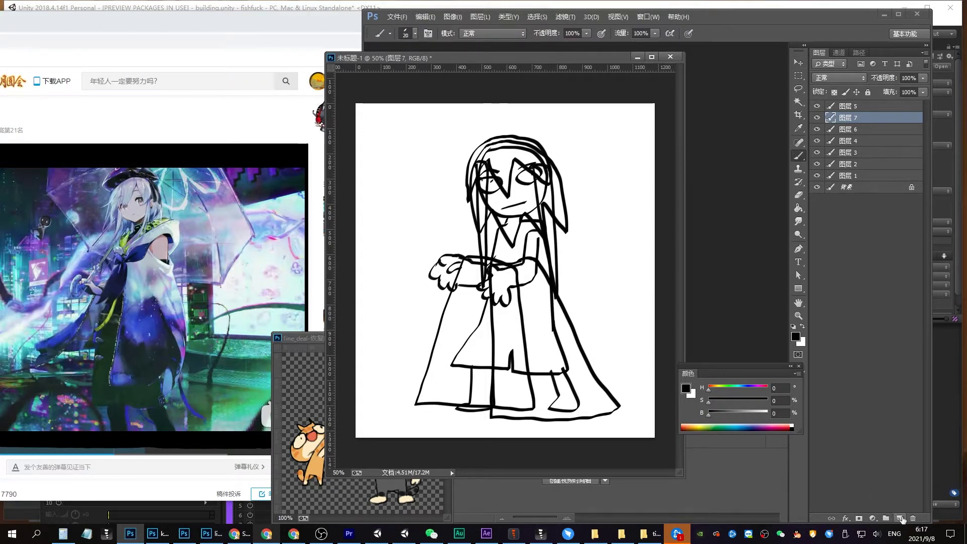
On new layer 图层 8, brush a short fold line inside the robe's left edge after several retries
{"action": "left_click", "coordinate": [900, 518]}
{"action": "left_click_drag", "start_coordinate": [446, 297], "coordinate": [407, 384]}
{"action": "key", "text": "ctrl+z"}
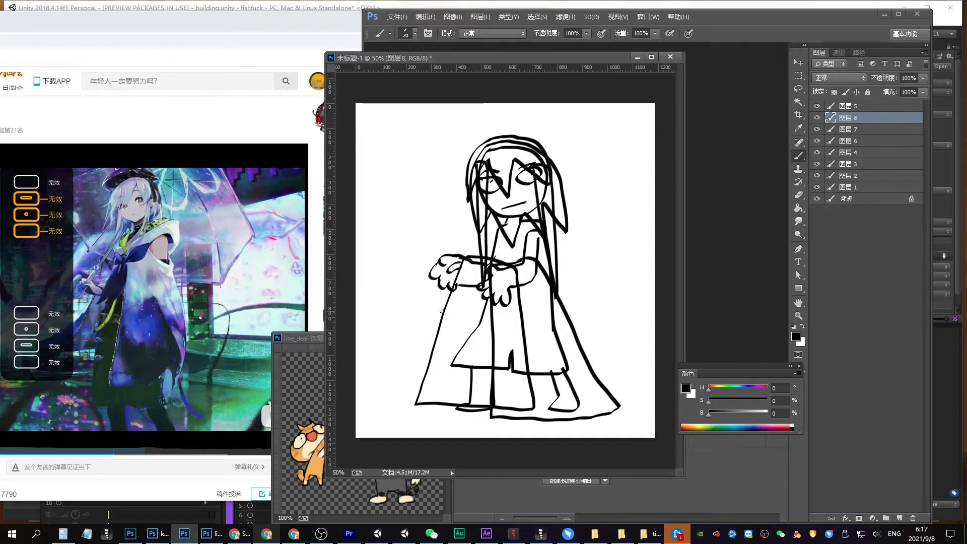
{"action": "left_click_drag", "start_coordinate": [446, 304], "coordinate": [421, 349]}
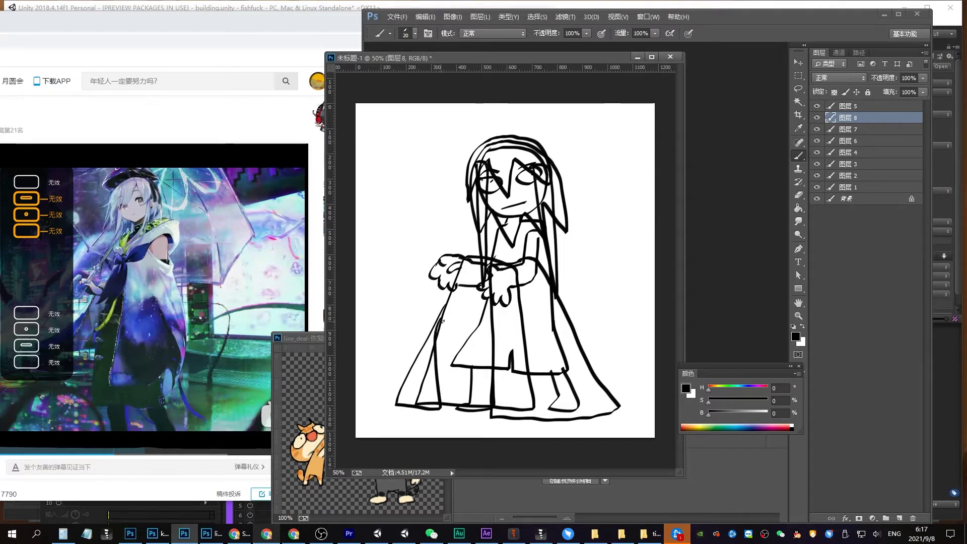
{"action": "key", "text": "ctrl+z"}
{"action": "mouse_move", "coordinate": [443, 315]}
{"action": "left_mouse_down"}
{"action": "mouse_move", "coordinate": [401, 400]}
{"action": "mouse_move", "coordinate": [446, 328]}
{"action": "left_mouse_up"}
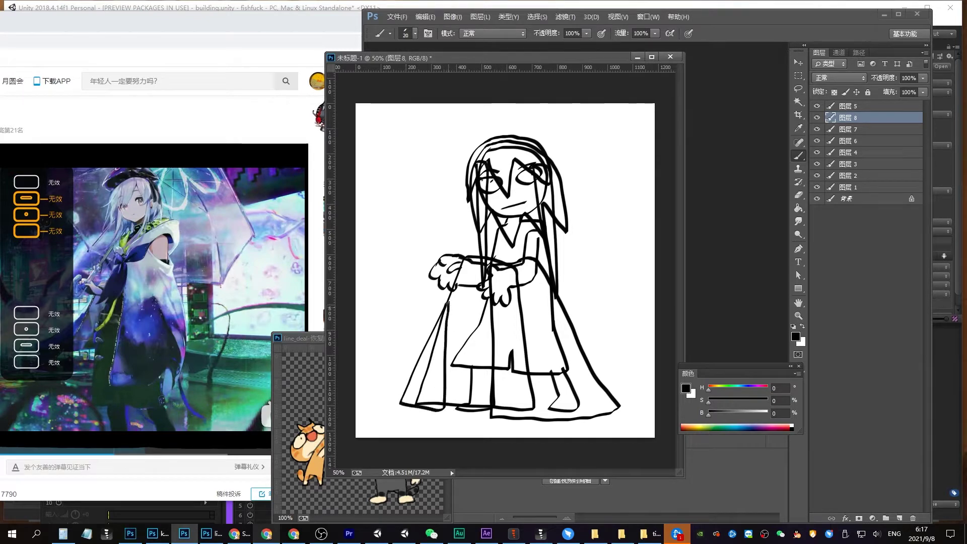
{"action": "key", "text": "v"}
{"action": "left_click_drag", "start_coordinate": [483, 303], "coordinate": [468, 312]}
{"action": "key", "text": "ctrl+z"}
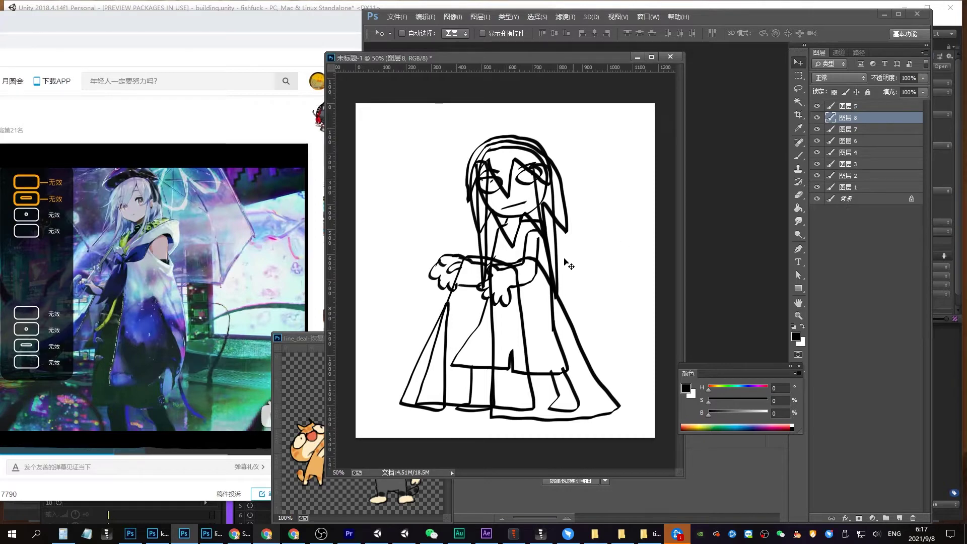
Fill the robe's left panel with blue on a new layer
{"action": "key", "text": "w"}
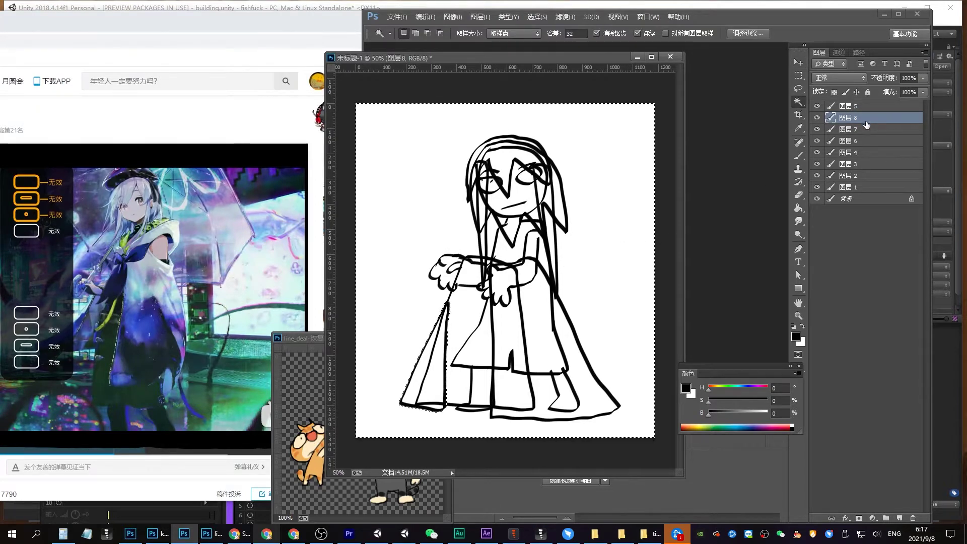
{"action": "left_click", "coordinate": [868, 129]}
{"action": "key", "text": "ctrl+shift+alt+n"}
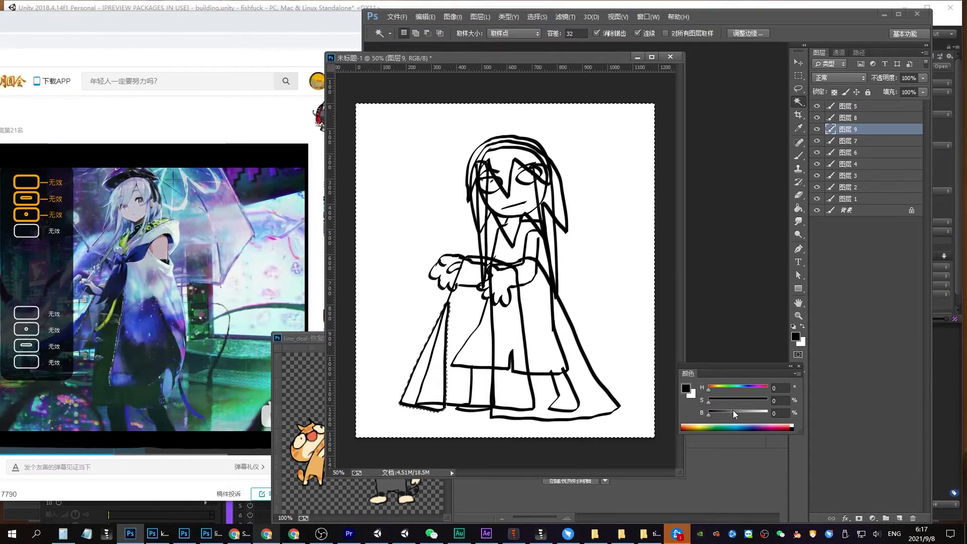
{"action": "left_click", "coordinate": [748, 387]}
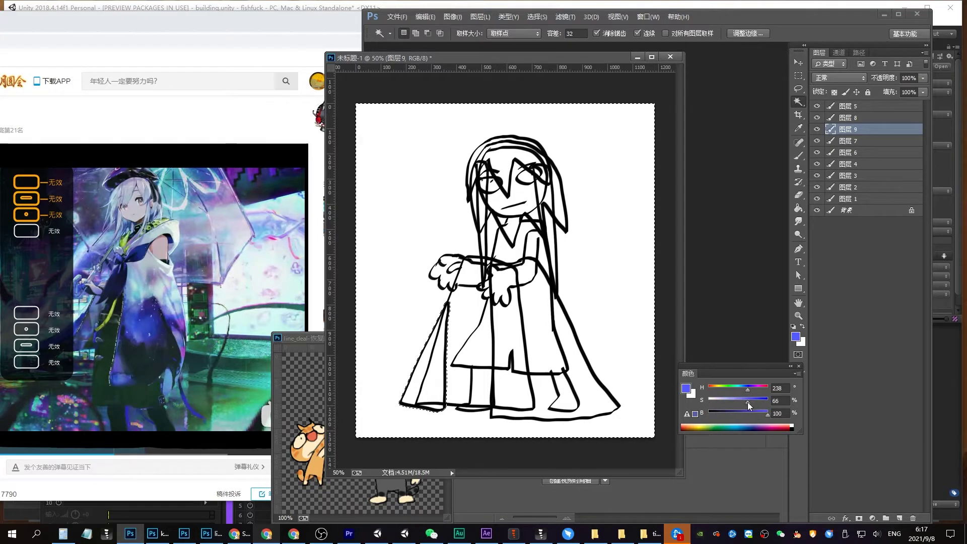
{"action": "key", "text": "alt+BackSpace"}
{"action": "key", "text": "ctrl+d"}
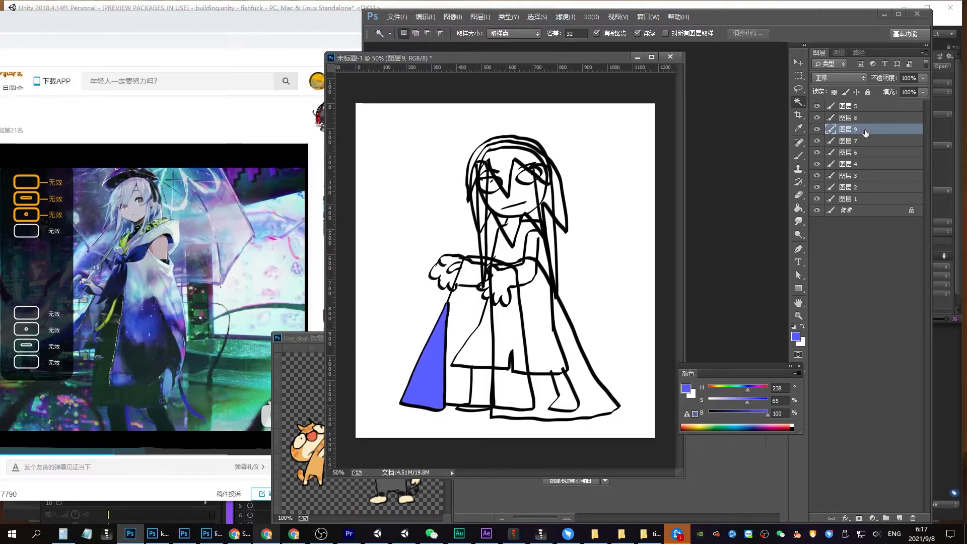
Shift the robe detail lines, restack 图层 6–7 below 图层 1, and fill the right robe blue
{"action": "left_click", "coordinate": [856, 118]}
{"action": "key", "text": "v"}
{"action": "left_click_drag", "start_coordinate": [566, 267], "coordinate": [592, 272]}
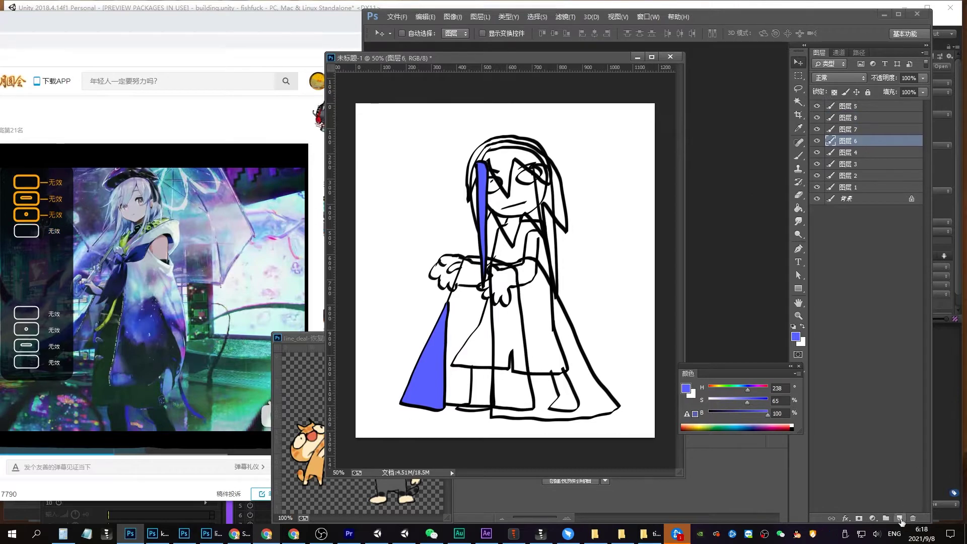
{"action": "left_click_drag", "start_coordinate": [858, 133], "coordinate": [856, 187]}
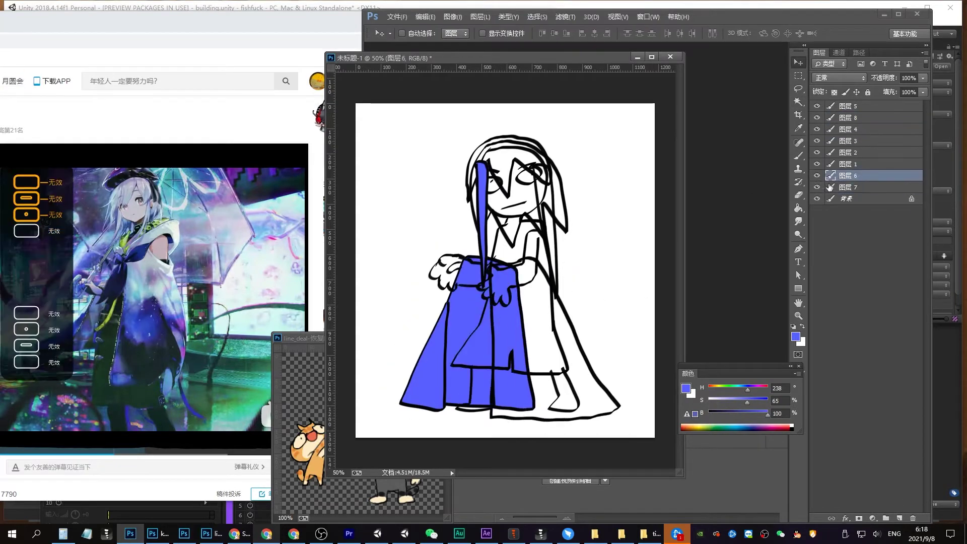
{"action": "key", "text": "alt+]"}
Recolour the body fill pink with Hue/Saturation and fill the hair blue
{"action": "left_click", "coordinate": [580, 277]}
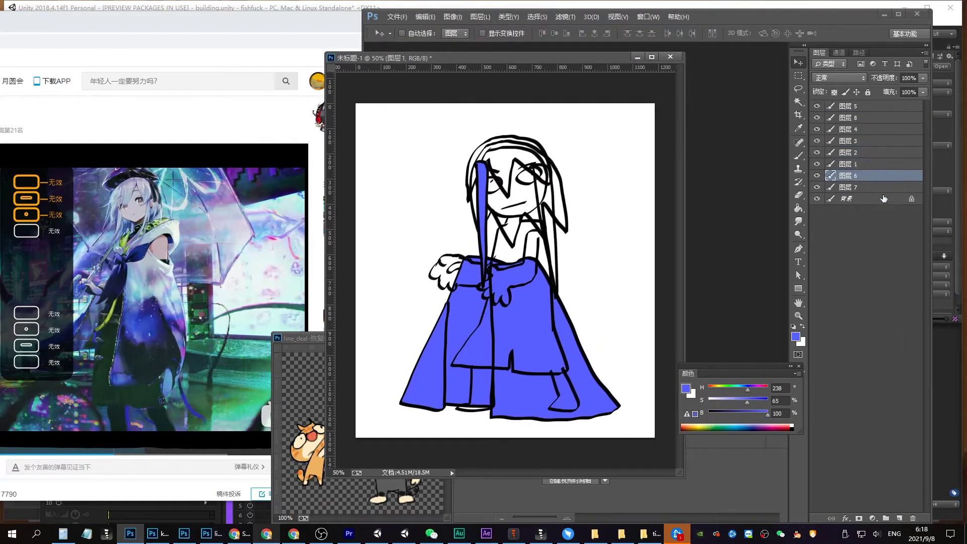
{"action": "key", "text": "ctrl+u"}
{"action": "left_click_drag", "start_coordinate": [677, 110], "coordinate": [736, 109]}
{"action": "key", "text": "Return"}
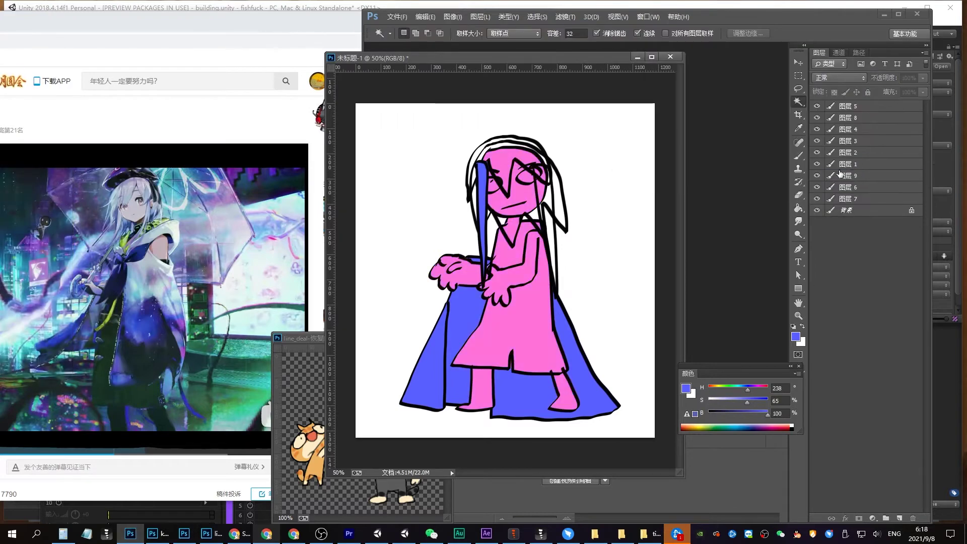
{"action": "key", "text": "w"}
{"action": "key", "text": "alt+Delete"}
{"action": "key", "text": "ctrl+d"}
{"action": "key", "text": "v"}
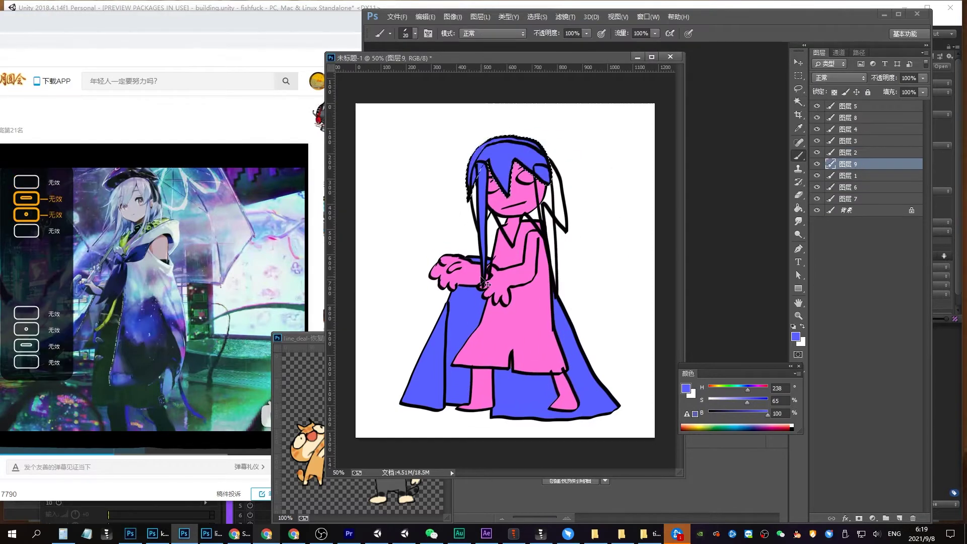
{"action": "key", "text": "ctrl+e"}
Move 图层 3 and 图层 2 below 图层 6 and show the hidden hair strand layers again
{"action": "left_click", "coordinate": [851, 140]}
{"action": "left_click", "coordinate": [859, 153], "text": "ctrl"}
{"action": "left_click_drag", "start_coordinate": [852, 141], "coordinate": [852, 181]}
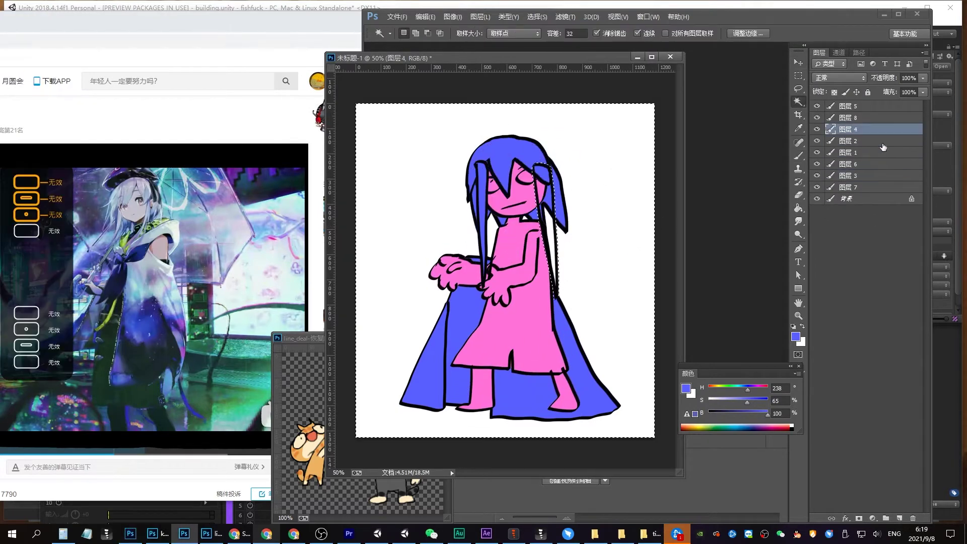
{"action": "left_click_drag", "start_coordinate": [818, 140], "coordinate": [818, 106]}
{"action": "left_click", "coordinate": [851, 152]}
{"action": "key", "text": "b"}
{"action": "key", "text": "g"}
{"action": "left_click", "coordinate": [620, 197], "text": "alt"}
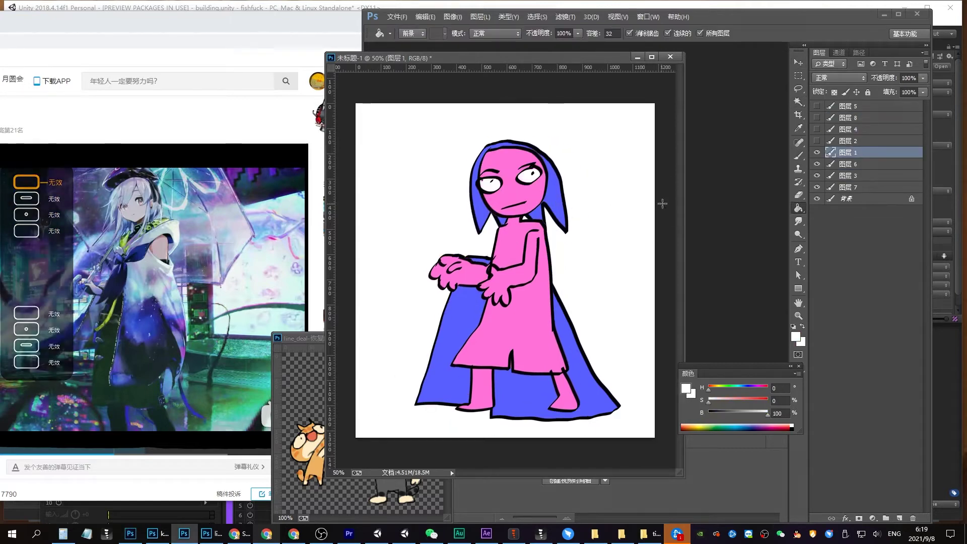
{"action": "left_click_drag", "start_coordinate": [817, 140], "coordinate": [816, 121]}
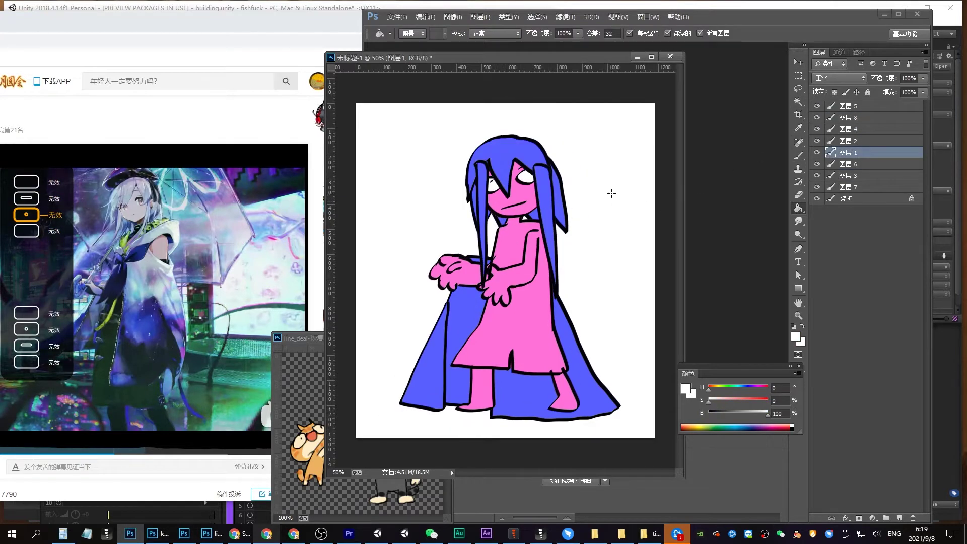
Bring the 图层 2 hair strand to the top and place cloak 图层 6 just below 图层 8
{"action": "key", "text": "v"}
{"action": "left_click", "coordinate": [530, 167], "text": "ctrl"}
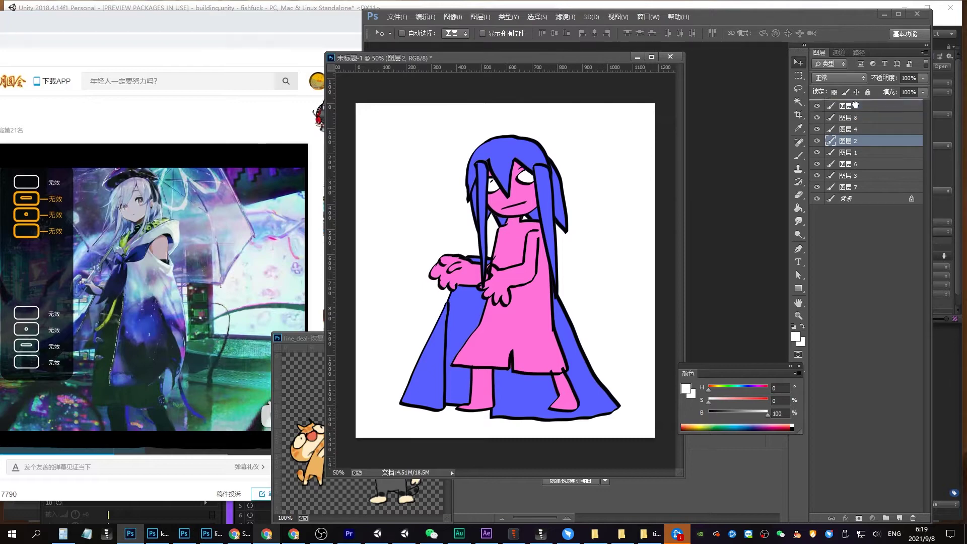
{"action": "left_click_drag", "start_coordinate": [856, 105], "coordinate": [855, 103]}
{"action": "left_click_drag", "start_coordinate": [547, 207], "coordinate": [554, 209]}
{"action": "left_click", "coordinate": [856, 164]}
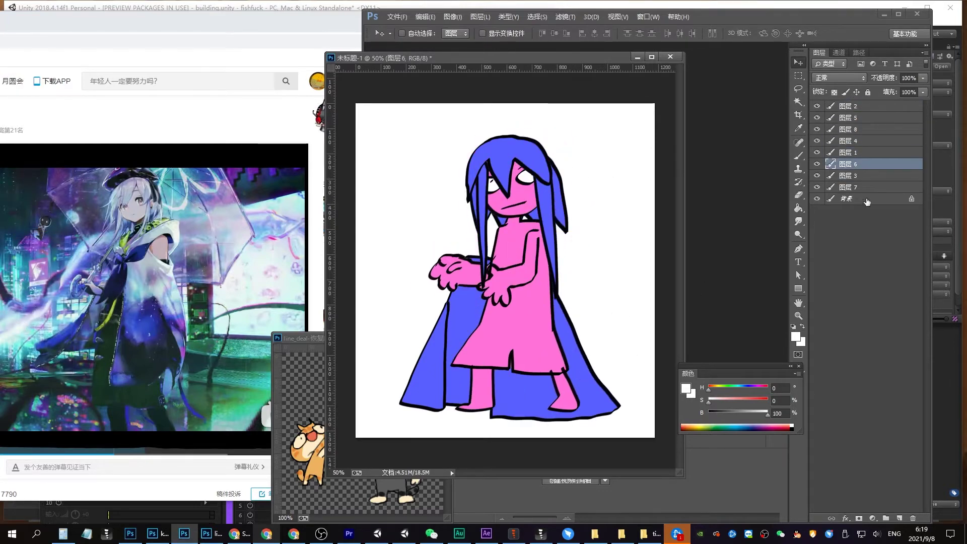
{"action": "left_click_drag", "start_coordinate": [856, 164], "coordinate": [856, 123]}
{"action": "left_click_drag", "start_coordinate": [557, 247], "coordinate": [557, 245]}
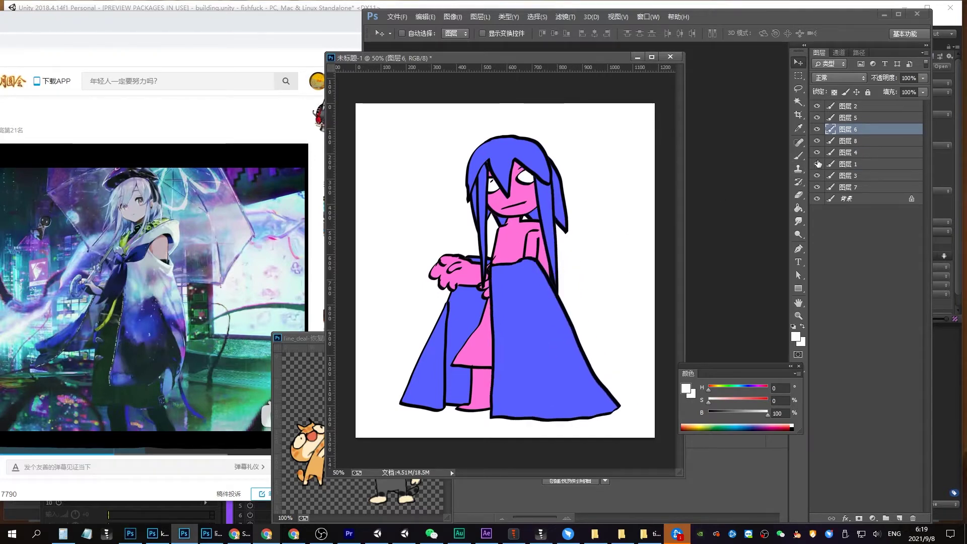
{"action": "left_click_drag", "start_coordinate": [854, 136], "coordinate": [854, 146]}
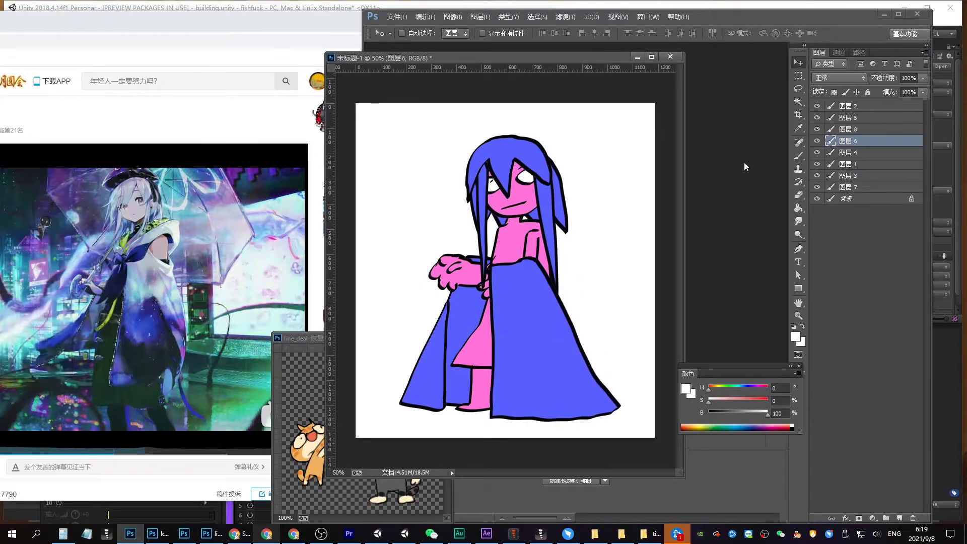
Delete the locked white Background layer and start saving the document
{"action": "left_click", "coordinate": [847, 200]}
{"action": "key", "text": "Delete"}
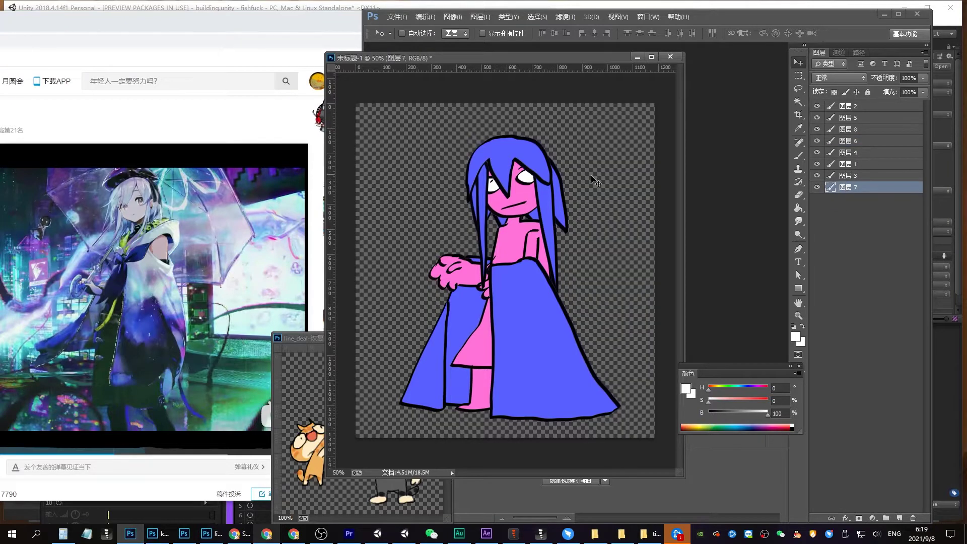
{"action": "key", "text": "ctrl+s"}
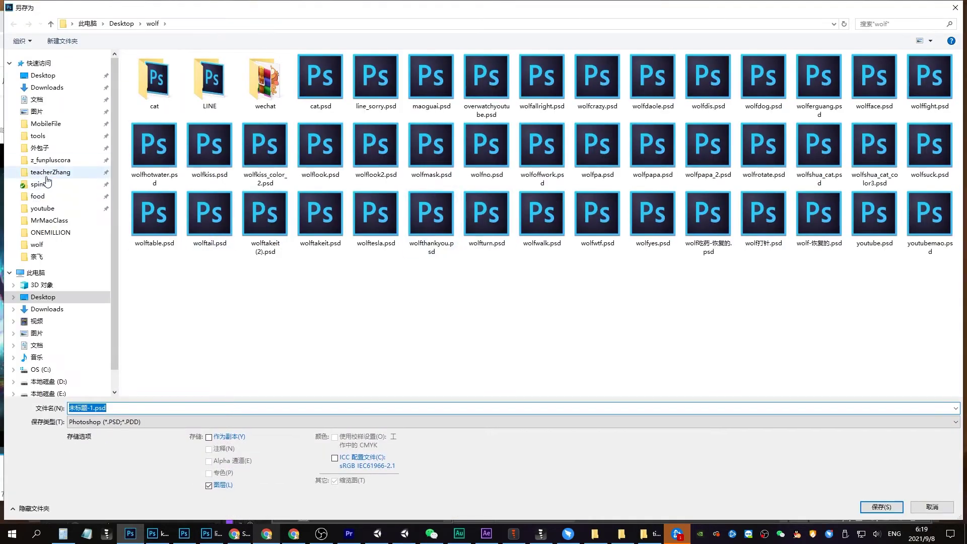
Save the document as y1k.psd in the D:\teacherZhang\tifa folder
{"action": "left_click", "coordinate": [48, 172]}
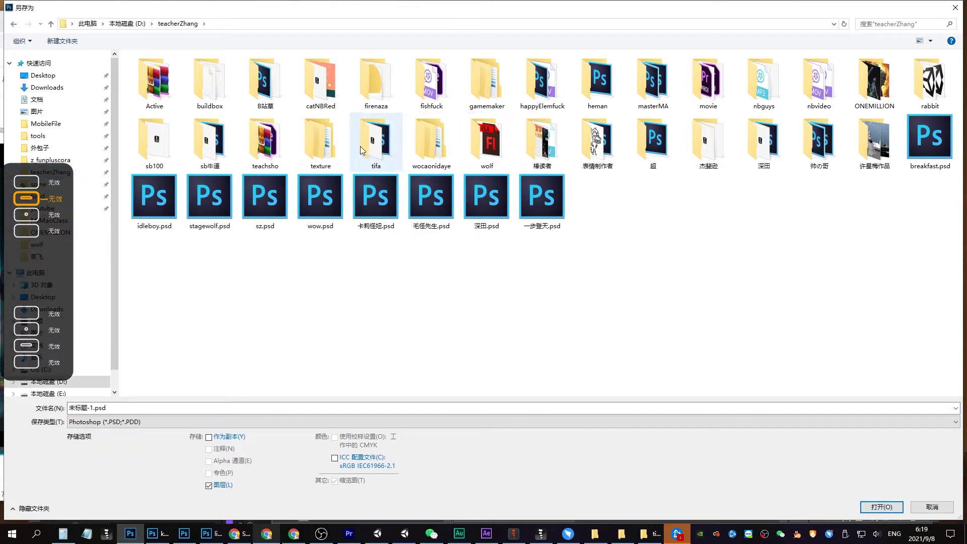
{"action": "double_click", "coordinate": [360, 146]}
{"action": "left_click", "coordinate": [206, 408]}
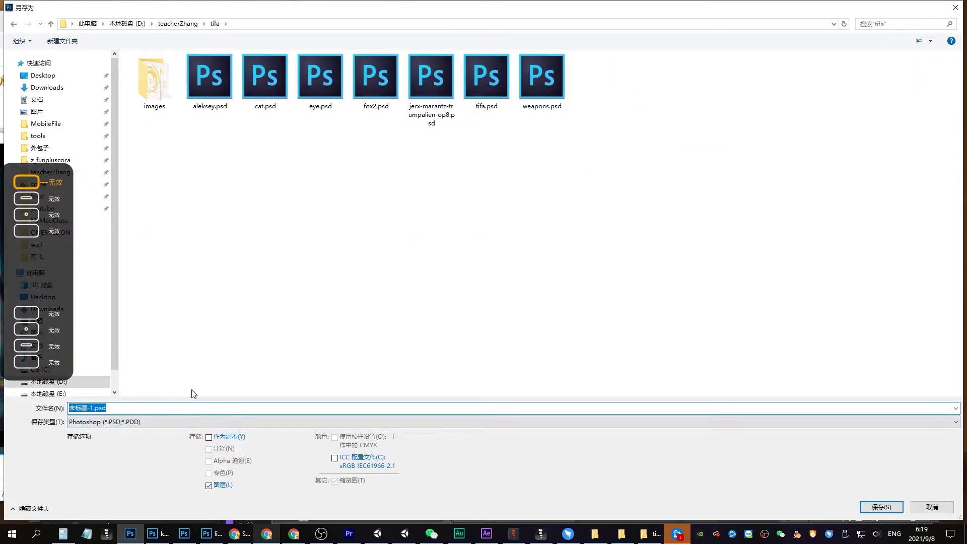
{"action": "type", "text": "y1k"}
{"action": "key", "text": "Return"}
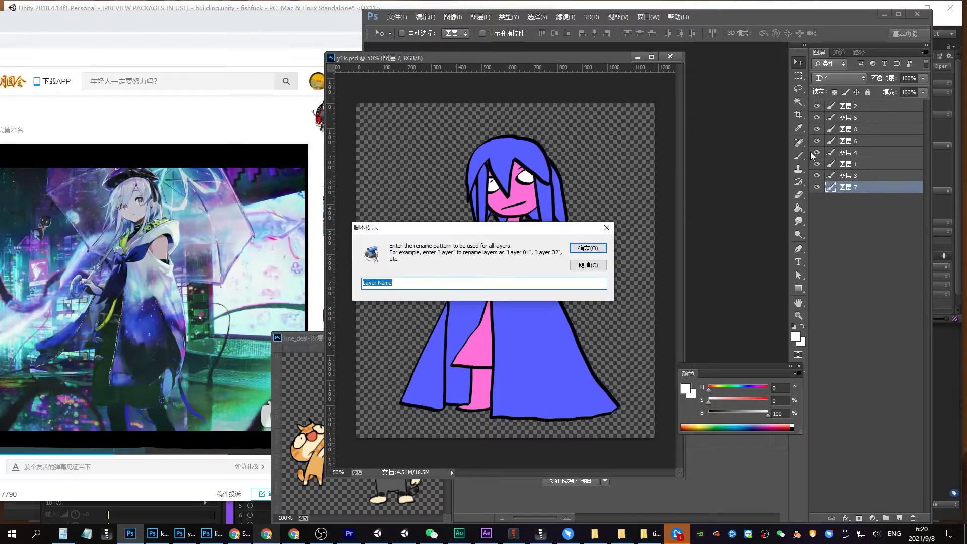
Rename the layers yy 001–yy 008, resave, and export them as PNGs with JSON
{"action": "key", "text": "Return"}
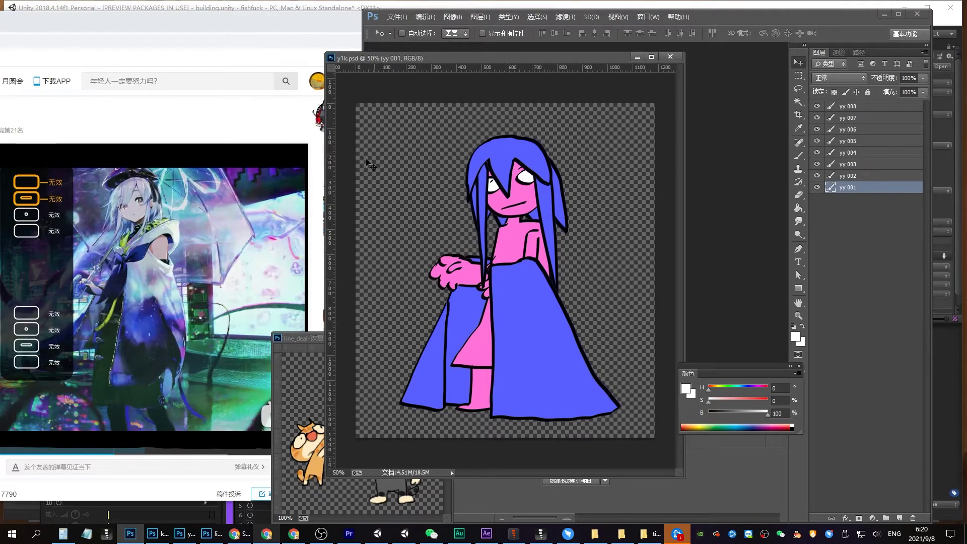
{"action": "mouse_move", "coordinate": [151, 302]}
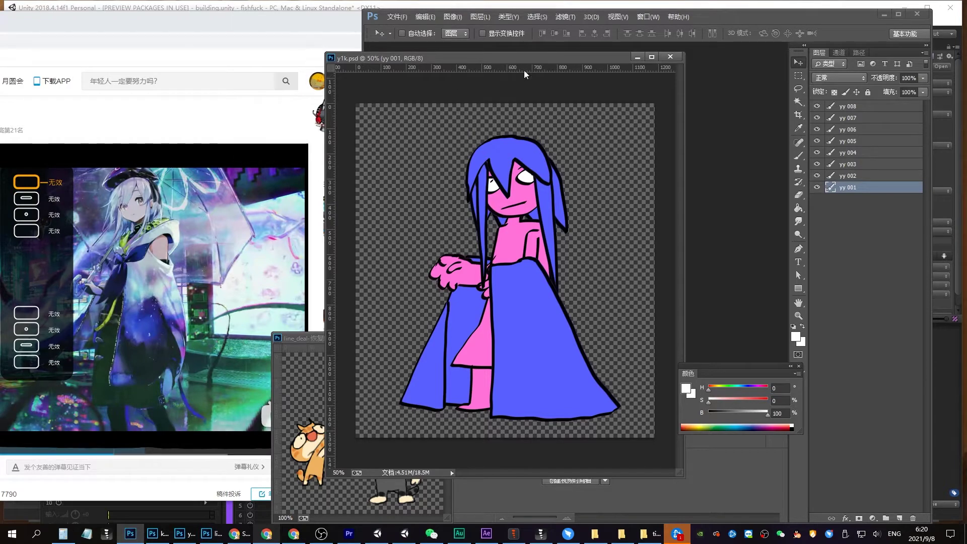
{"action": "mouse_move", "coordinate": [528, 60]}
{"action": "left_mouse_down"}
{"action": "mouse_move", "coordinate": [540, 64]}
{"action": "mouse_move", "coordinate": [519, 63]}
{"action": "left_mouse_up"}
{"action": "key", "text": "ctrl+s"}
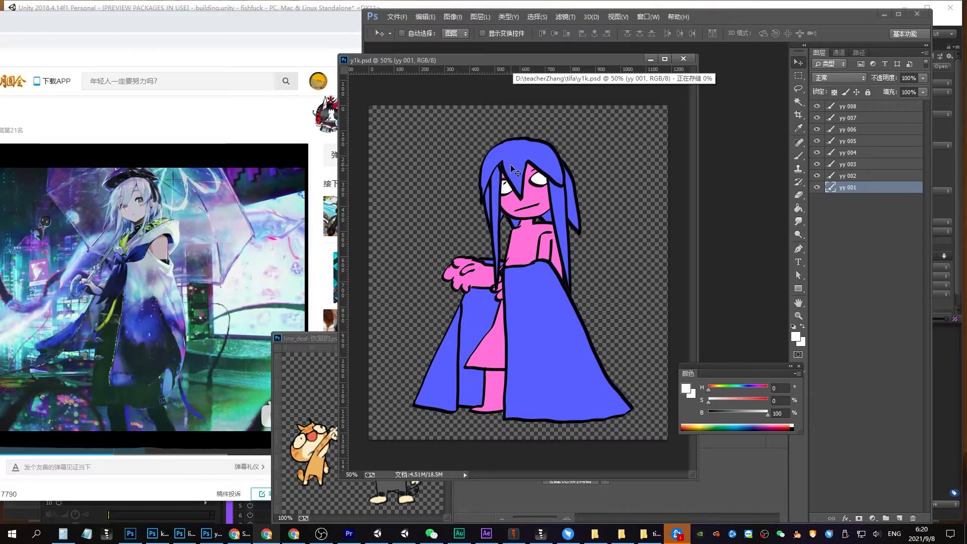
{"action": "left_click", "coordinate": [471, 306]}
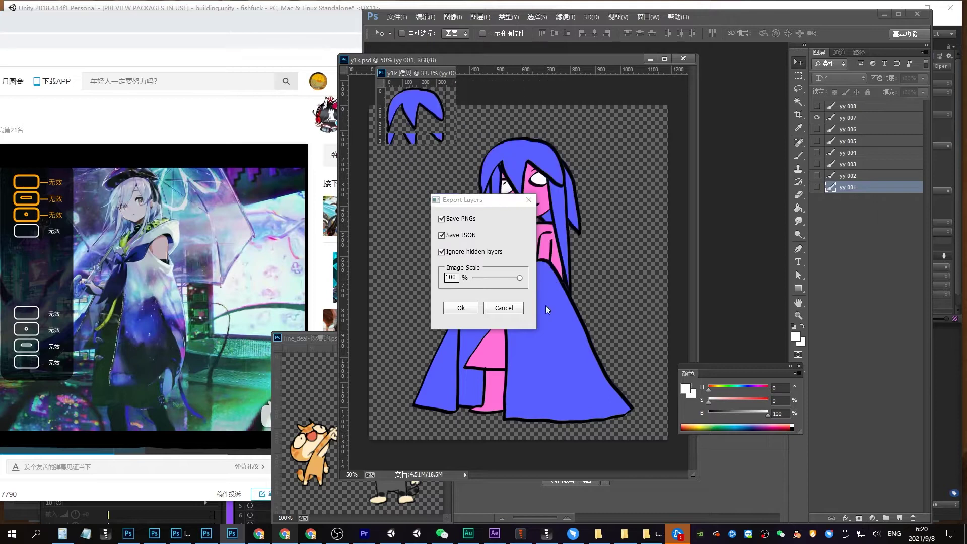
Bring Spine forward and start Import Data from the Spine menu
{"action": "left_click", "coordinate": [519, 532]}
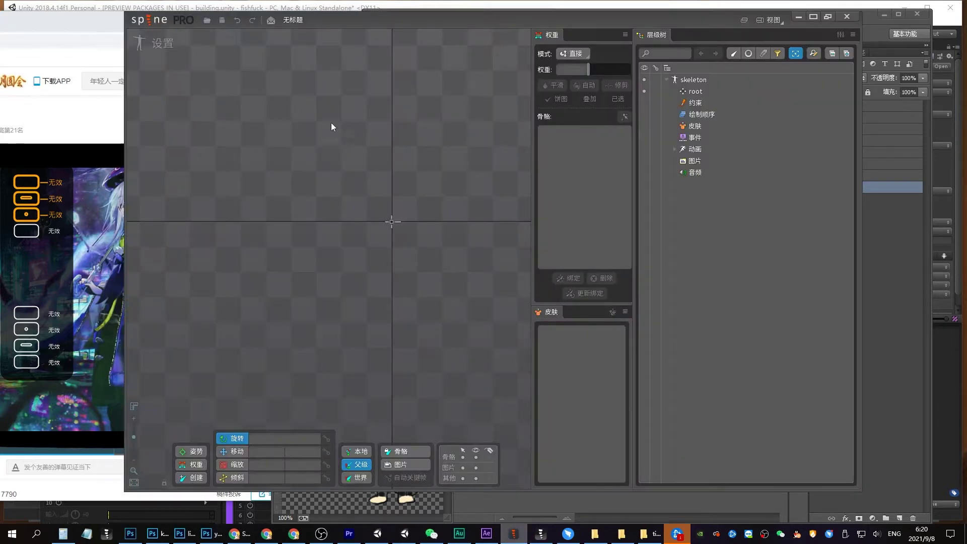
{"action": "left_click_drag", "start_coordinate": [401, 24], "coordinate": [482, 27]}
{"action": "left_click", "coordinate": [231, 21]}
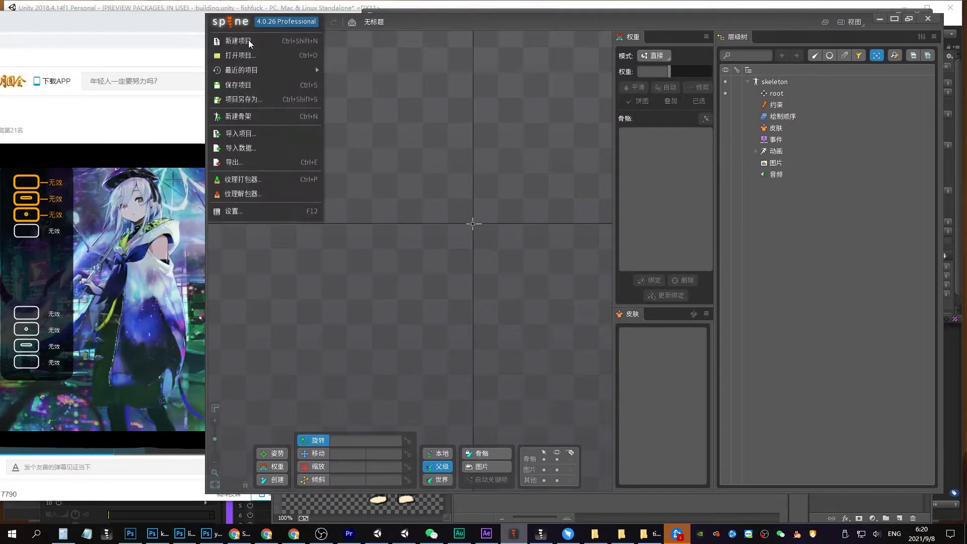
{"action": "left_click", "coordinate": [237, 132]}
Browse to D:\teacherZhang\tifa\images and import y1k.json as new skeleton y1k
{"action": "left_click", "coordinate": [509, 243]}
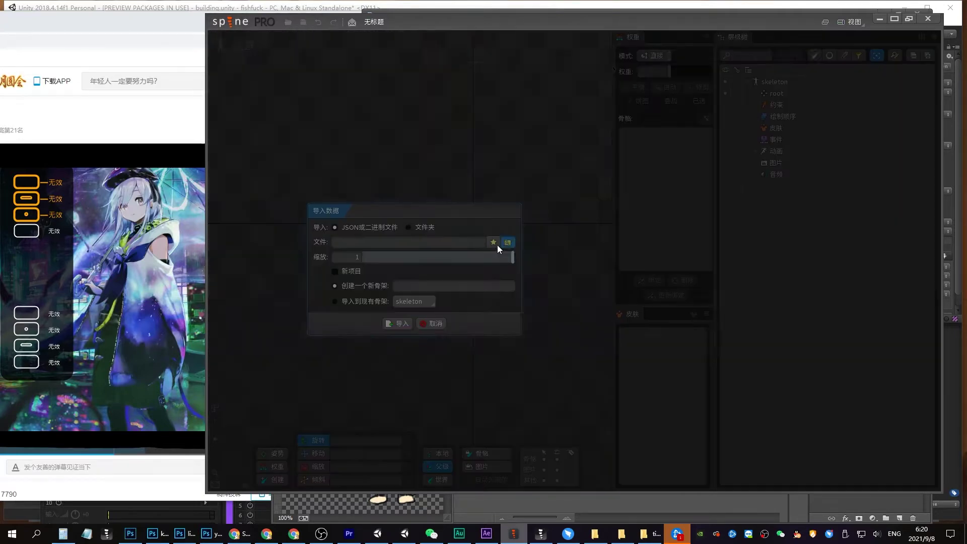
{"action": "left_click_drag", "start_coordinate": [335, 201], "coordinate": [335, 134]}
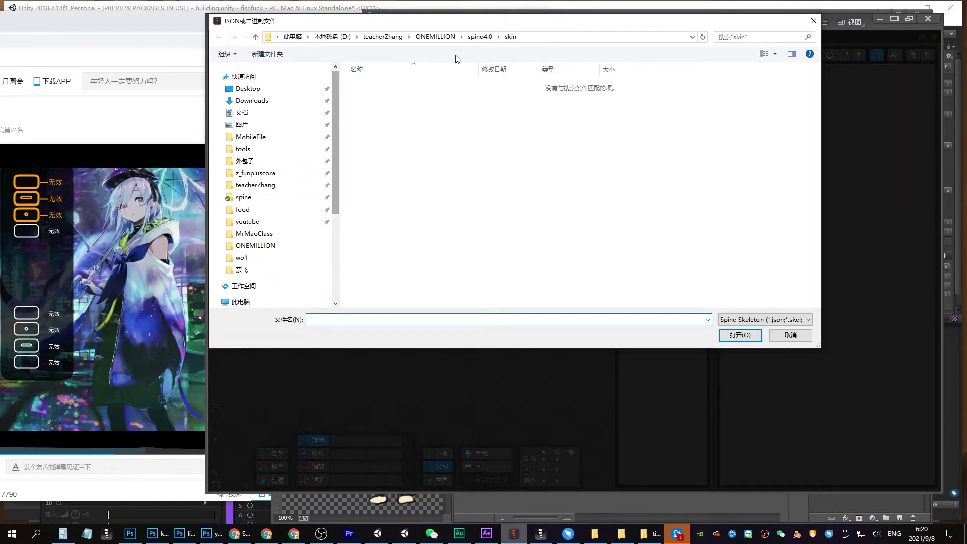
{"action": "left_click", "coordinate": [261, 185]}
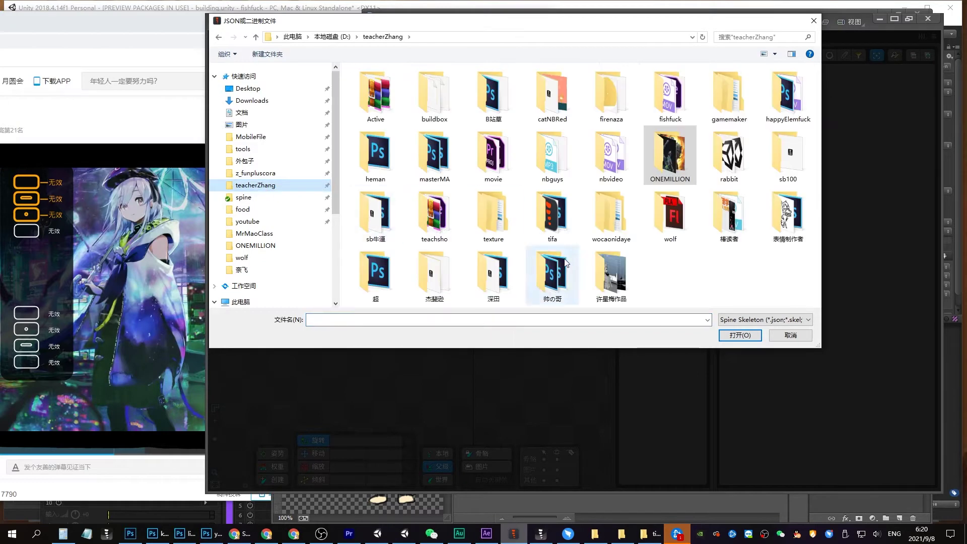
{"action": "double_click", "coordinate": [552, 215]}
{"action": "double_click", "coordinate": [375, 95]}
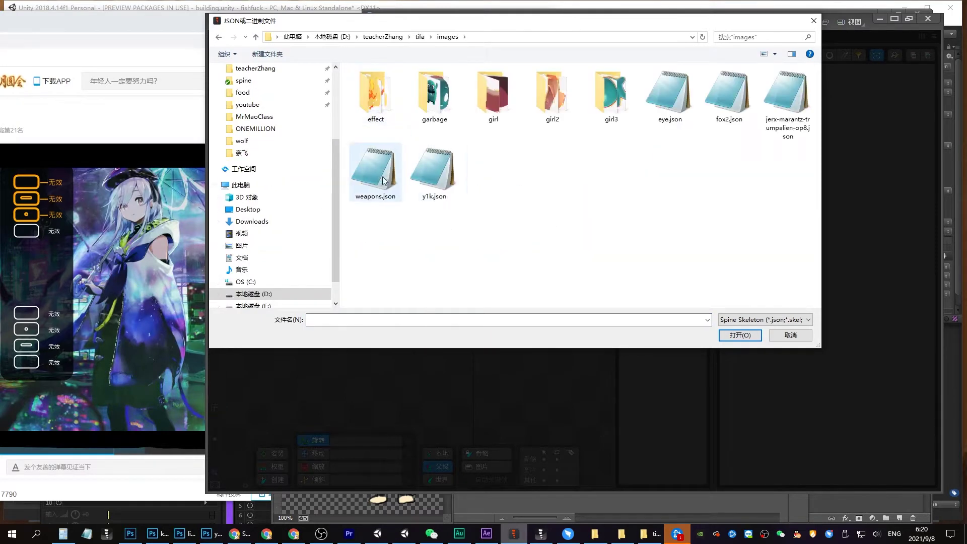
{"action": "double_click", "coordinate": [439, 167]}
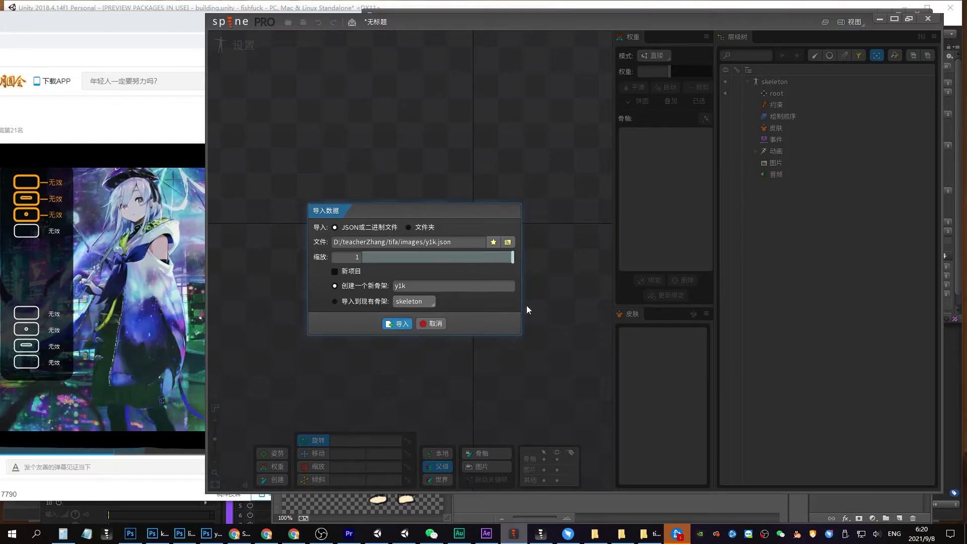
{"action": "key", "text": "Return"}
Delete the empty default skeleton, leaving only the y1k skeleton
{"action": "left_click", "coordinate": [778, 202]}
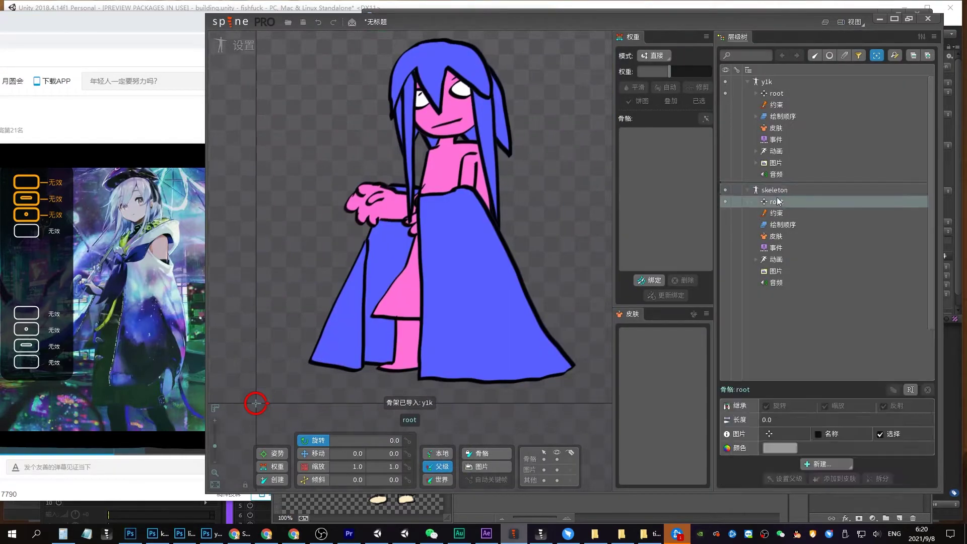
{"action": "left_click", "coordinate": [776, 190]}
{"action": "key", "text": "Delete"}
{"action": "key", "text": "Return"}
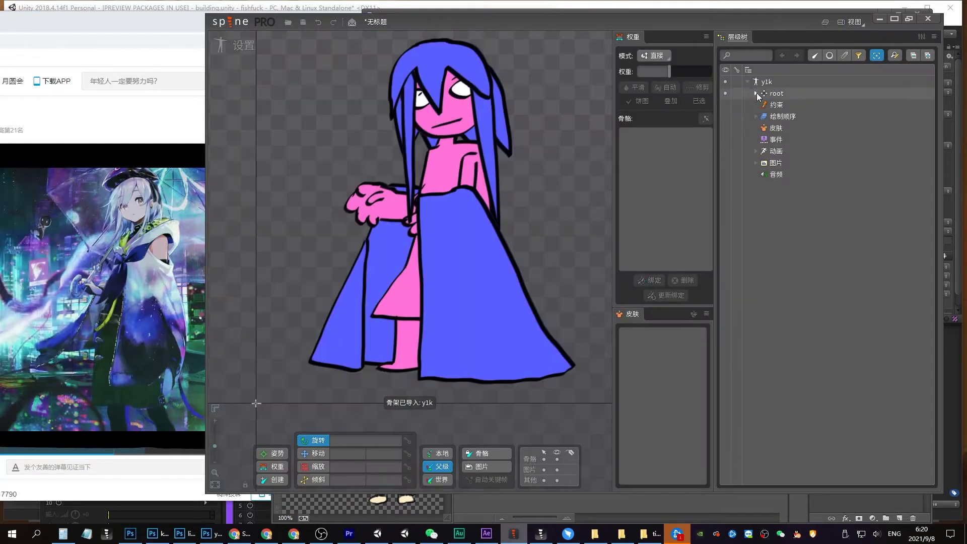
Expand the y1k root and select slots yy 001 through yy 008
{"action": "left_click", "coordinate": [757, 94]}
{"action": "left_click", "coordinate": [789, 105]}
{"action": "left_click", "coordinate": [790, 185], "text": "shift"}
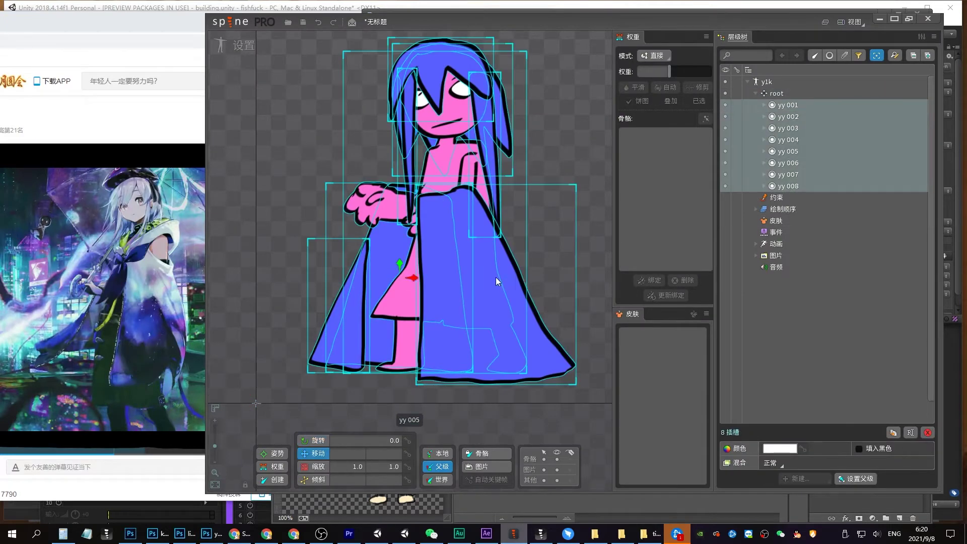
{"action": "left_click_drag", "start_coordinate": [496, 281], "coordinate": [484, 299]}
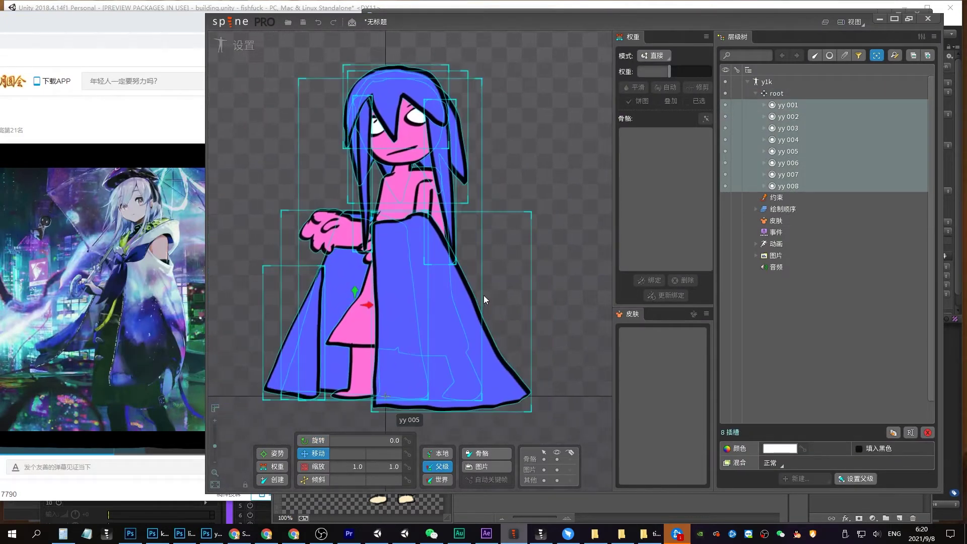
Save the Spine project as y1k in the teacherZhang/tifa folder
{"action": "key", "text": "ctrl+s"}
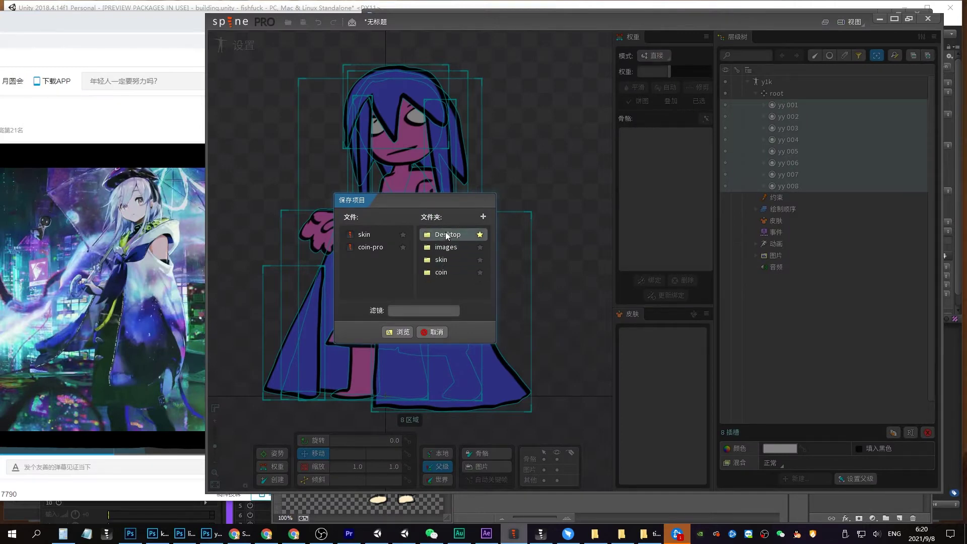
{"action": "left_click", "coordinate": [445, 233]}
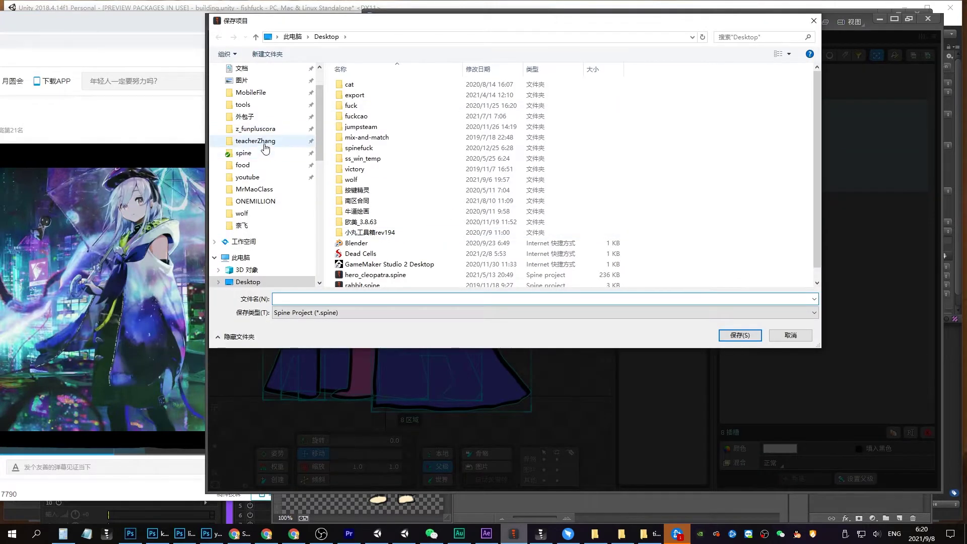
{"action": "left_click", "coordinate": [265, 143]}
{"action": "double_click", "coordinate": [428, 197]}
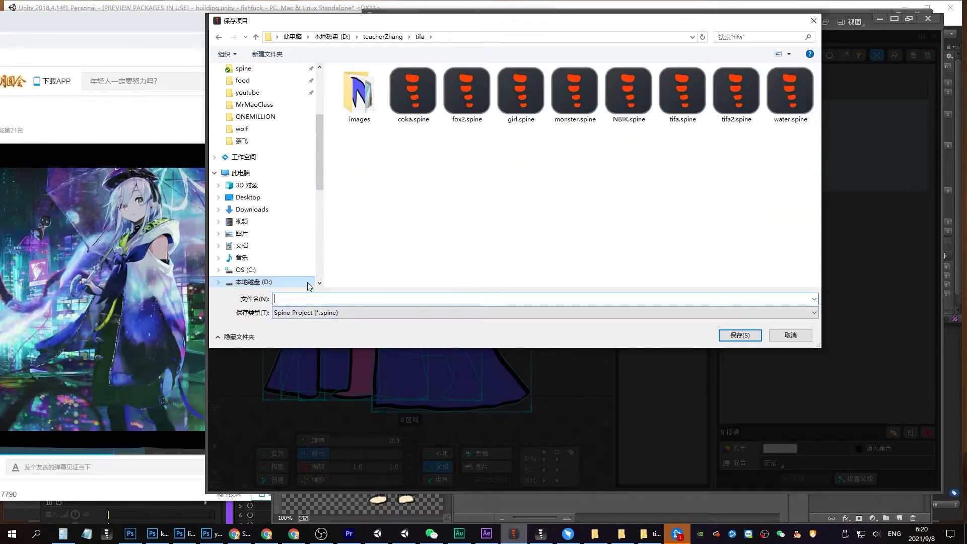
{"action": "type", "text": "y1k"}
{"action": "key", "text": "Return"}
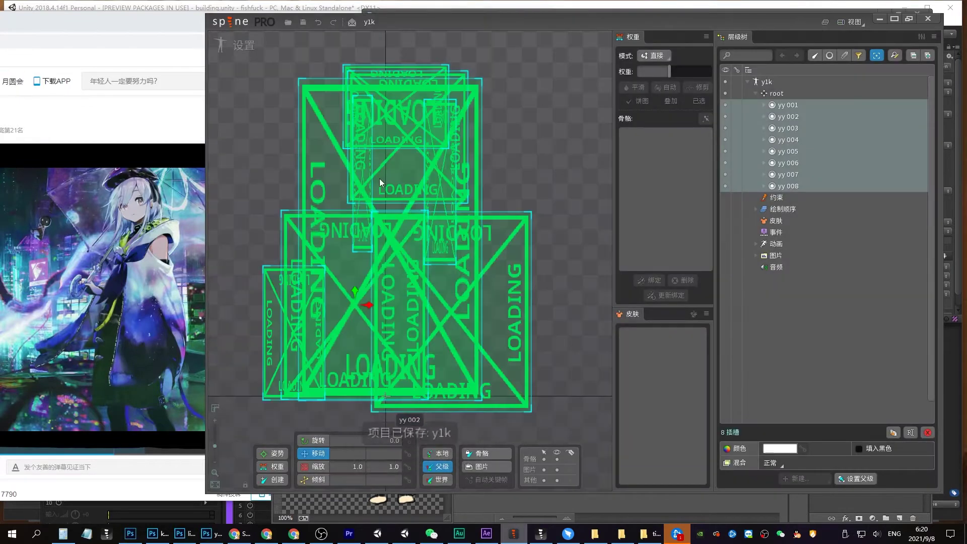
Expand slot yy 005 to reveal its skirt attachment, then briefly switch windows and back
{"action": "left_click_drag", "start_coordinate": [209, 242], "coordinate": [265, 242]}
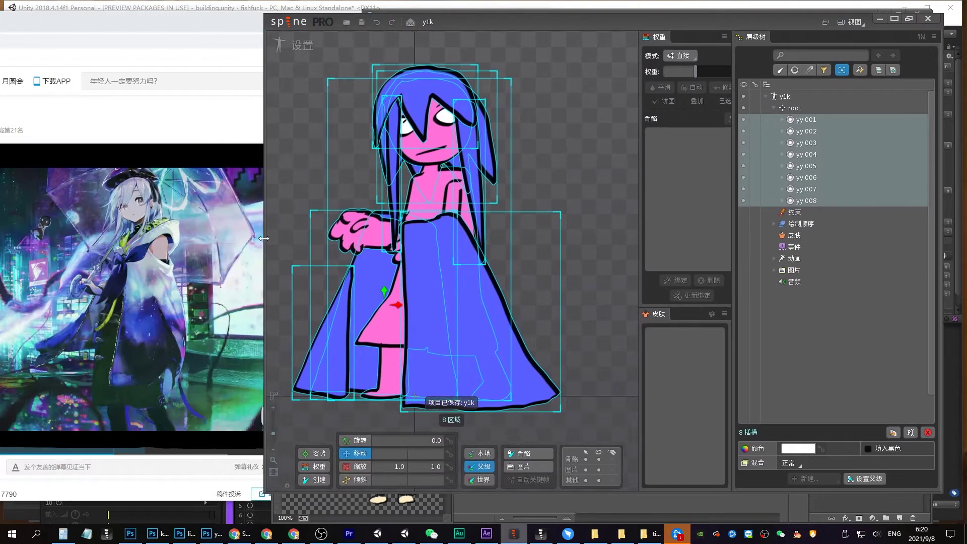
{"action": "left_click_drag", "start_coordinate": [512, 179], "coordinate": [536, 161]}
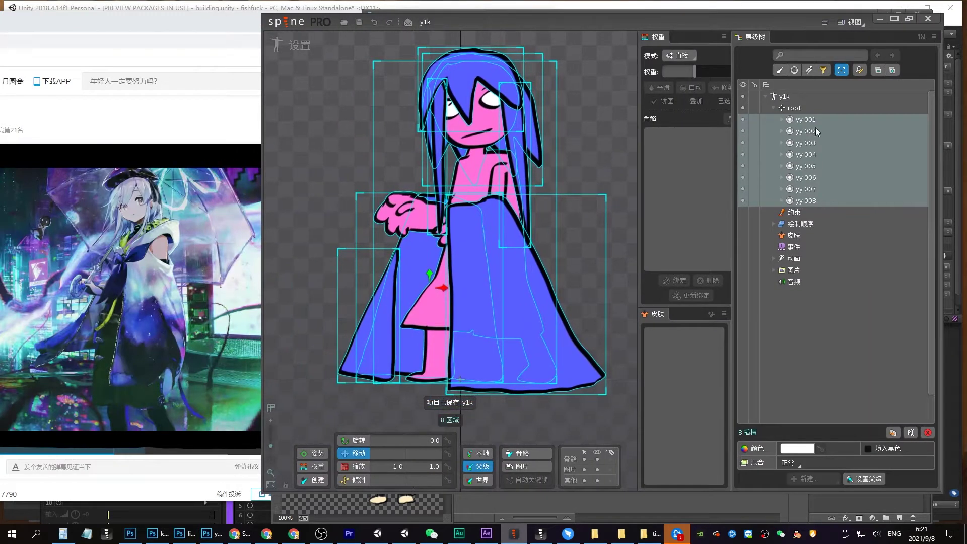
{"action": "left_click", "coordinate": [542, 285]}
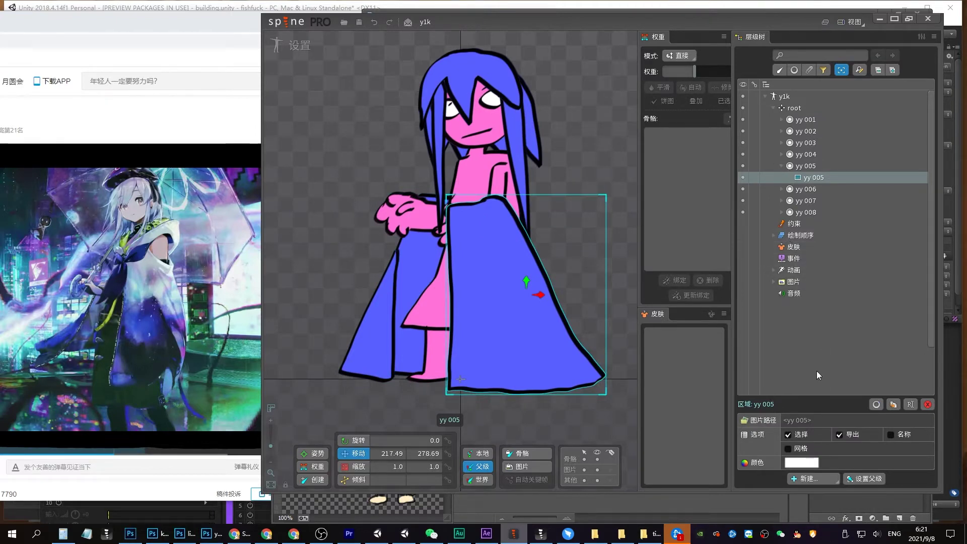
{"action": "left_click", "coordinate": [832, 537]}
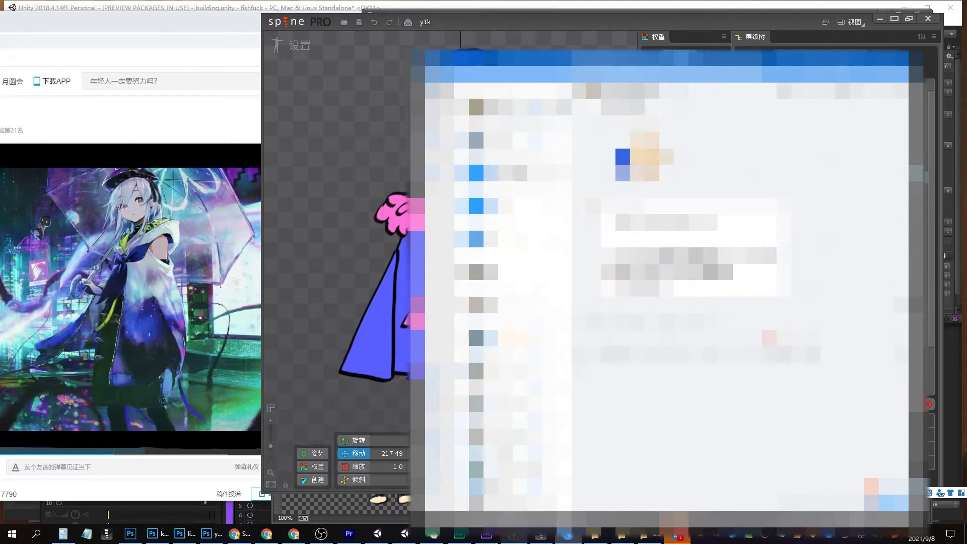
{"action": "left_click", "coordinate": [546, 24]}
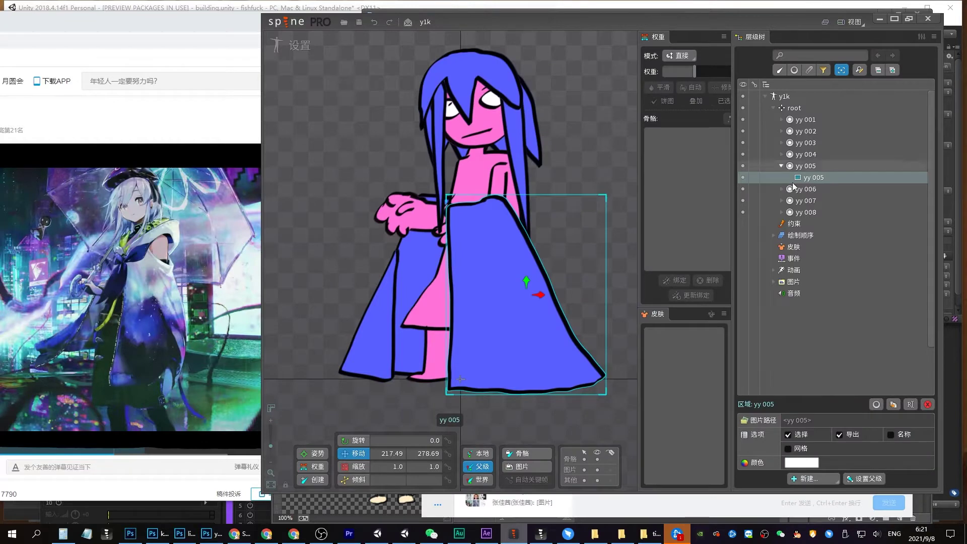
Turn robe attachment yy 005 into a mesh and trace a new hull around it
{"action": "left_click", "coordinate": [798, 448]}
{"action": "left_click", "coordinate": [803, 463]}
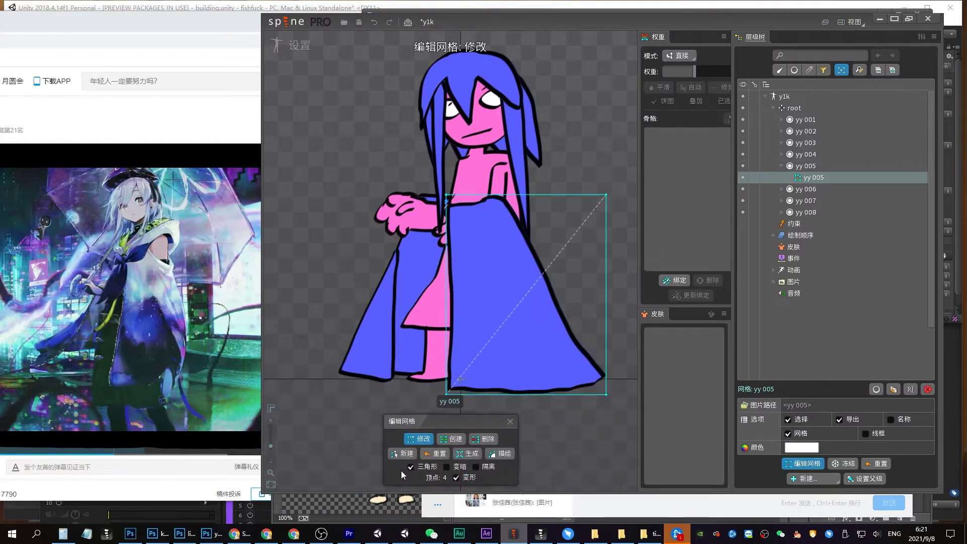
{"action": "left_click", "coordinate": [496, 195]}
{"action": "left_click", "coordinate": [449, 204]}
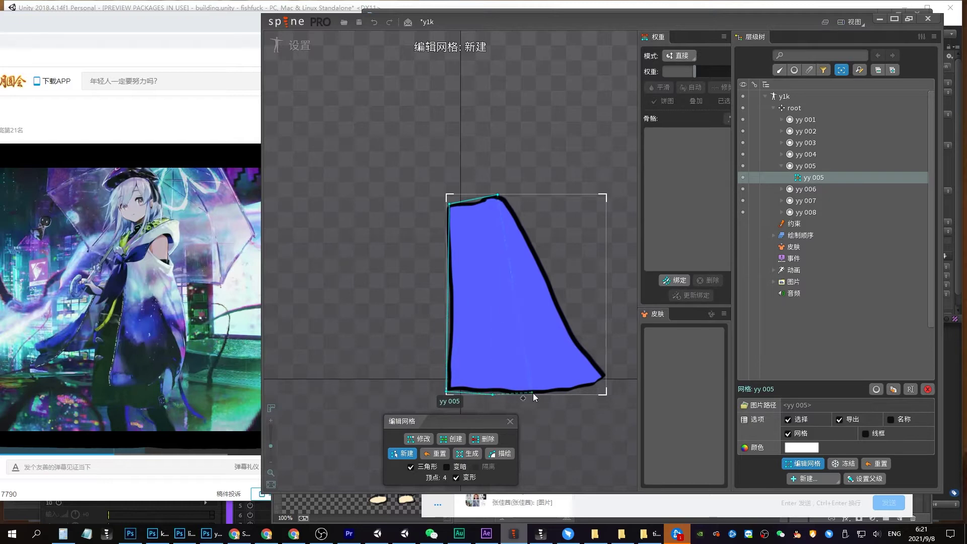
{"action": "left_click", "coordinate": [588, 388]}
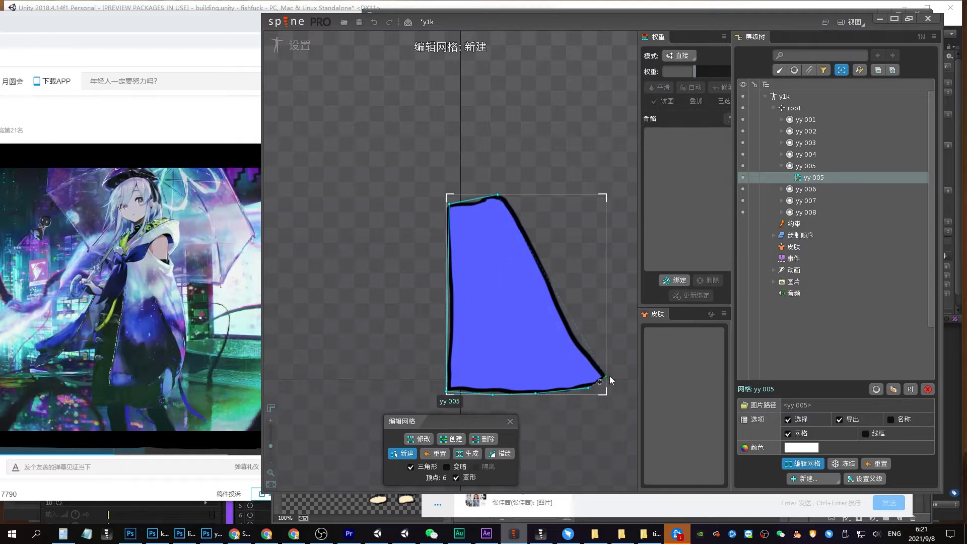
{"action": "left_click", "coordinate": [510, 201]}
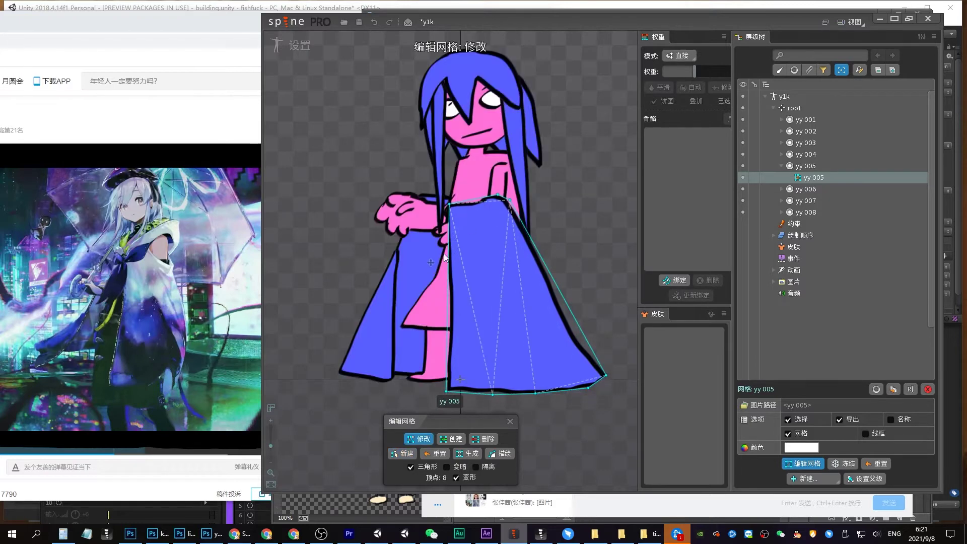
Add a column of mesh vertices down the robe's left edge
{"action": "left_click", "coordinate": [455, 440]}
{"action": "left_click", "coordinate": [448, 218]}
{"action": "left_click", "coordinate": [449, 236]}
{"action": "left_click", "coordinate": [449, 256]}
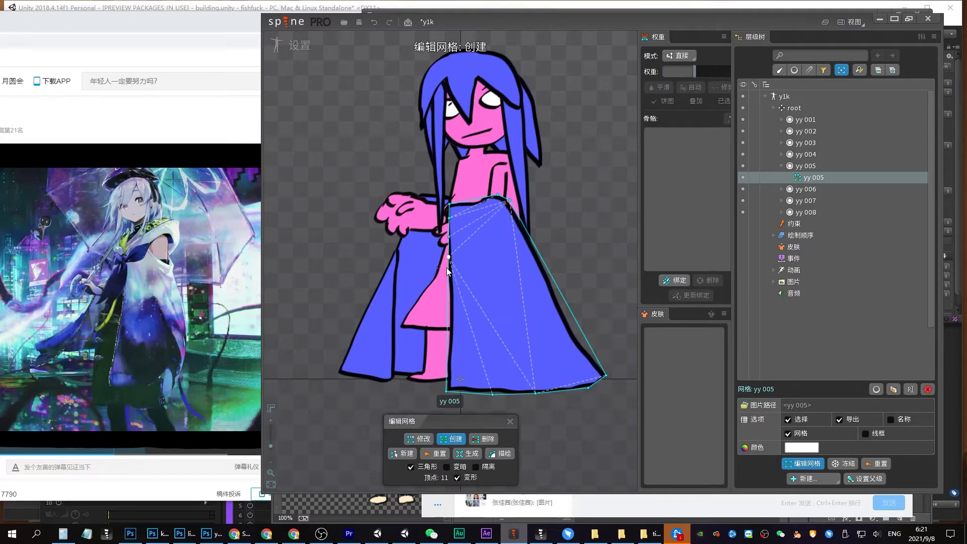
{"action": "left_click", "coordinate": [449, 277]}
{"action": "left_click", "coordinate": [447, 300]}
{"action": "left_click", "coordinate": [448, 316]}
{"action": "left_click", "coordinate": [448, 336]}
{"action": "left_click", "coordinate": [447, 354]}
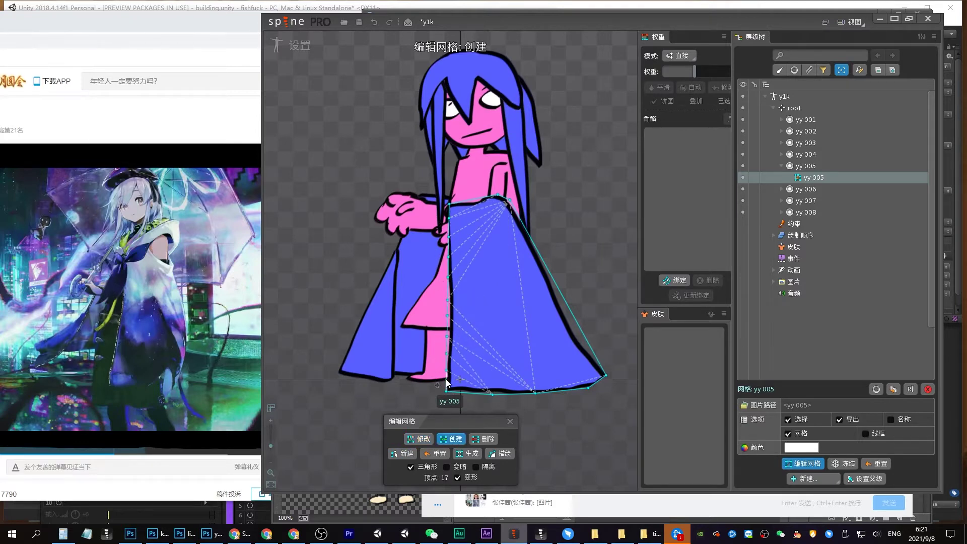
Add mesh vertices along the robe's right, bottom and top edges
{"action": "left_click", "coordinate": [448, 379]}
{"action": "left_click", "coordinate": [516, 211]}
{"action": "left_click", "coordinate": [526, 231]}
{"action": "left_click", "coordinate": [534, 246]}
{"action": "left_click", "coordinate": [543, 262]}
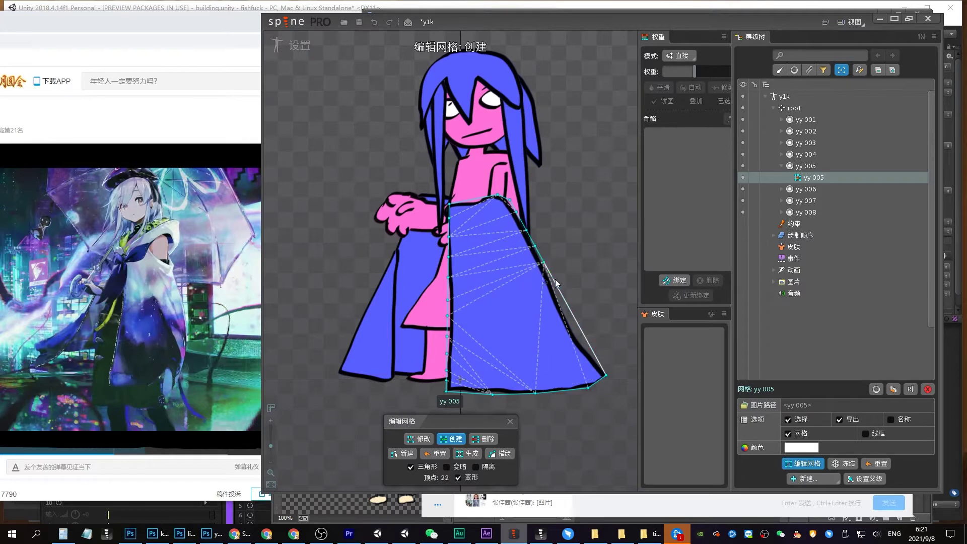
{"action": "left_click", "coordinate": [553, 280]}
{"action": "left_click", "coordinate": [563, 297]}
{"action": "left_click", "coordinate": [588, 343]}
{"action": "left_click", "coordinate": [597, 359]}
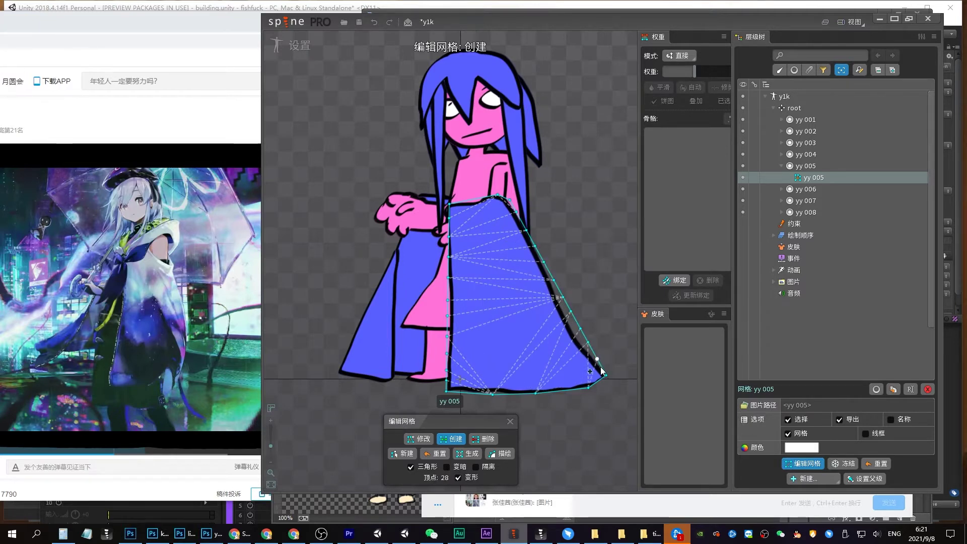
{"action": "left_click", "coordinate": [466, 392]}
{"action": "left_click", "coordinate": [569, 390]}
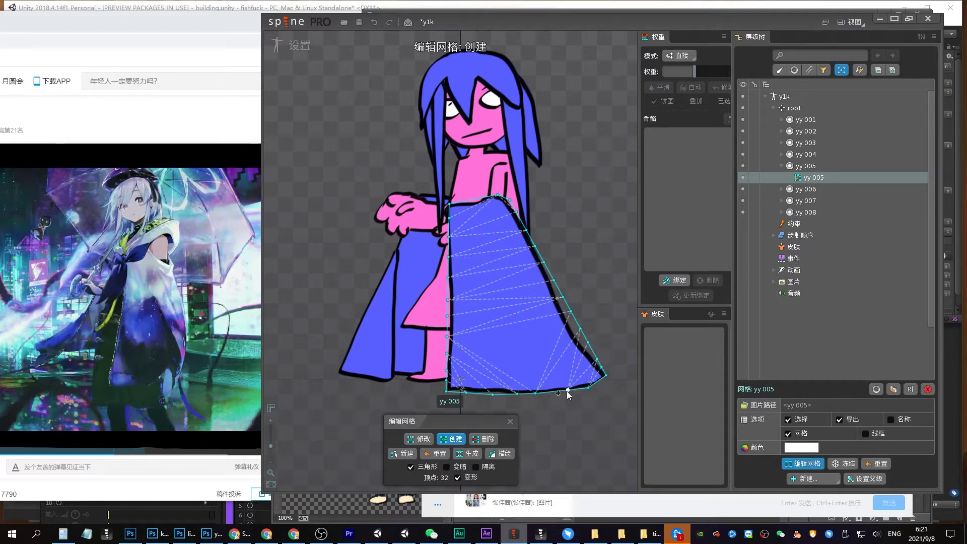
{"action": "left_click", "coordinate": [464, 202]}
{"action": "left_click", "coordinate": [487, 197]}
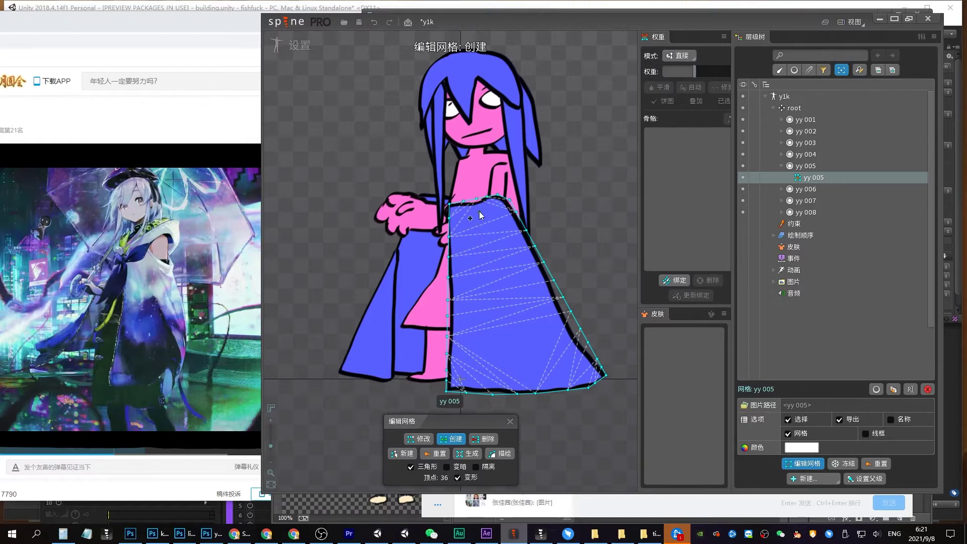
Add a centre edge with vertices and diagonal edges inside the yy 005 mesh, then finish editing
{"action": "left_click", "coordinate": [482, 218]}
{"action": "left_click_drag", "start_coordinate": [482, 217], "coordinate": [535, 392]}
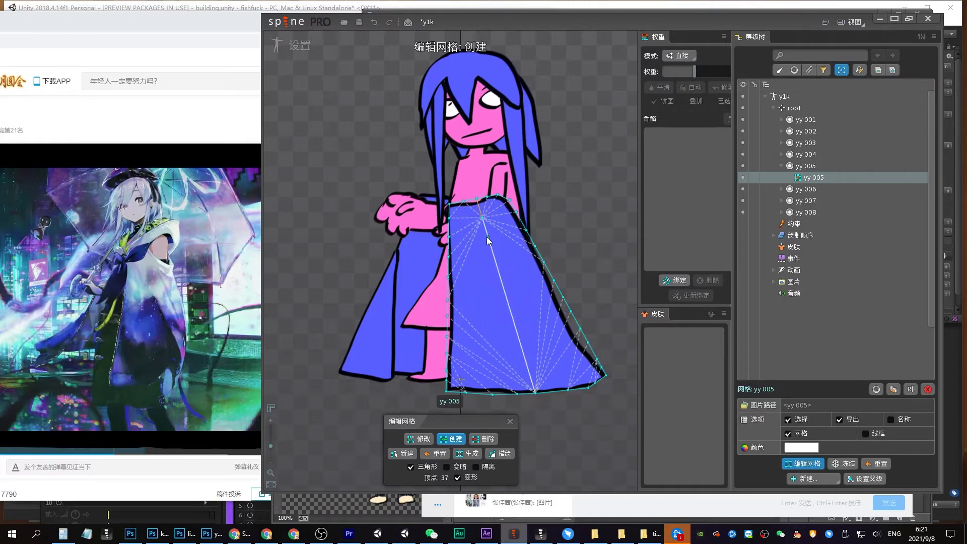
{"action": "left_click", "coordinate": [488, 236]}
{"action": "left_click", "coordinate": [497, 268]}
{"action": "left_click", "coordinate": [506, 296]}
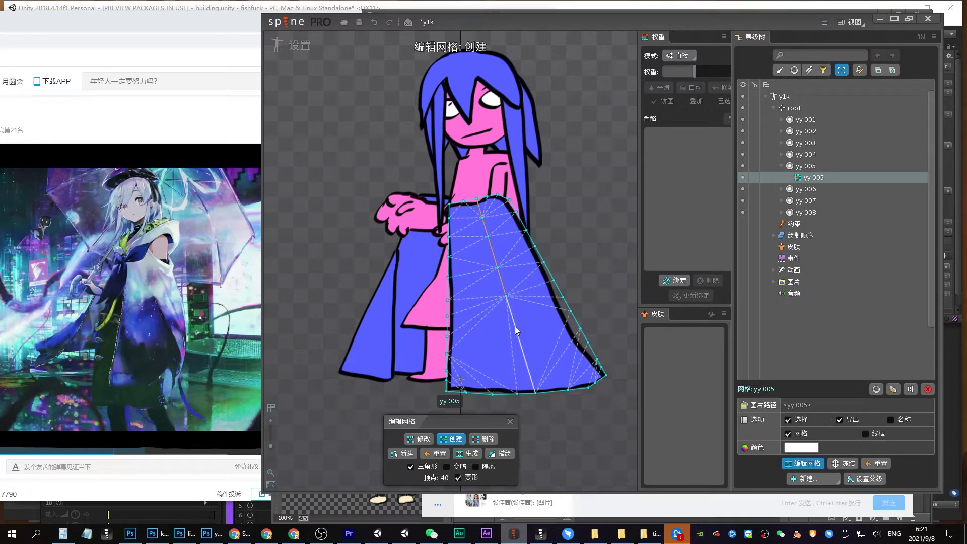
{"action": "left_click", "coordinate": [526, 362]}
{"action": "left_click", "coordinate": [530, 380]}
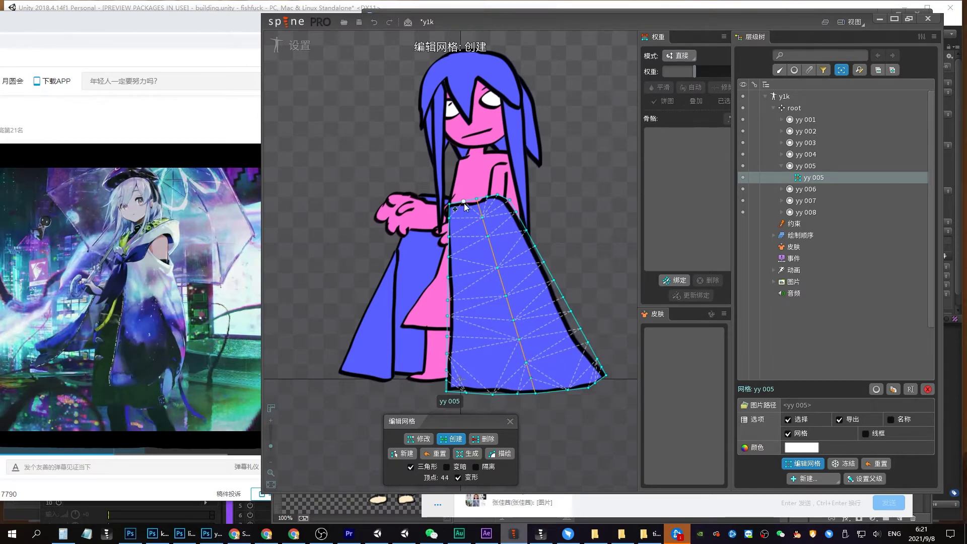
{"action": "left_click_drag", "start_coordinate": [464, 202], "coordinate": [492, 392]}
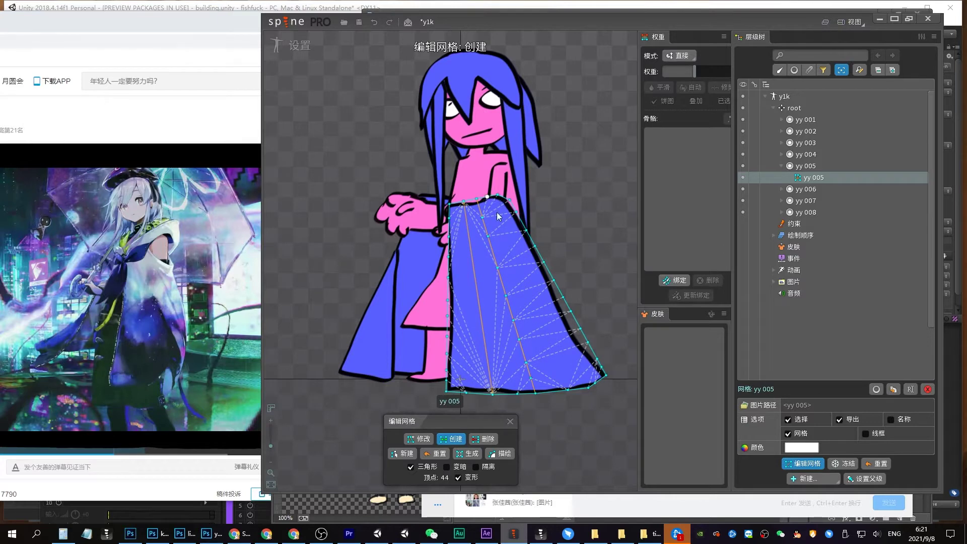
{"action": "left_click_drag", "start_coordinate": [498, 216], "coordinate": [568, 389]}
{"action": "left_click", "coordinate": [490, 378]}
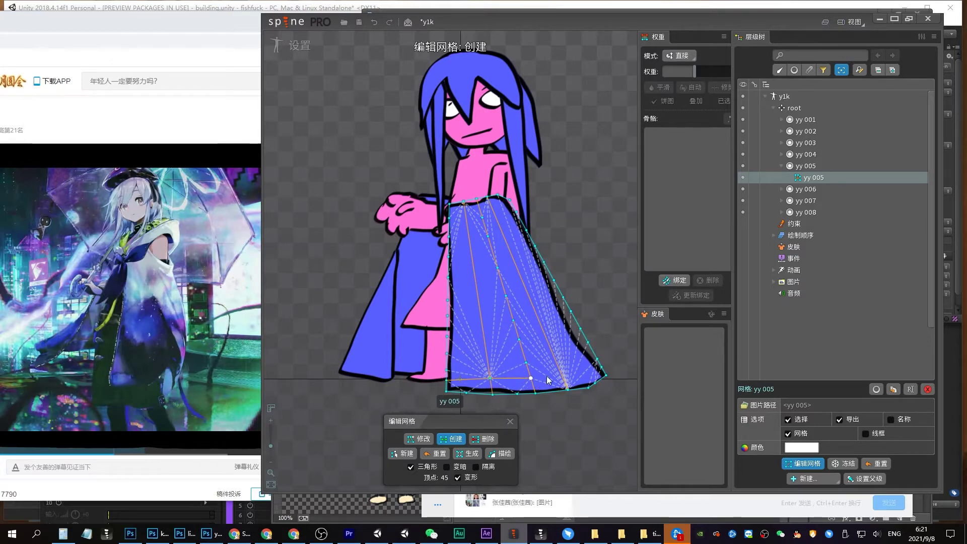
{"action": "left_click", "coordinate": [598, 359]}
{"action": "key", "text": "ctrl+z"}
{"action": "key", "text": "ctrl+z"}
{"action": "key", "text": "ctrl+z"}
{"action": "key", "text": "ctrl+z"}
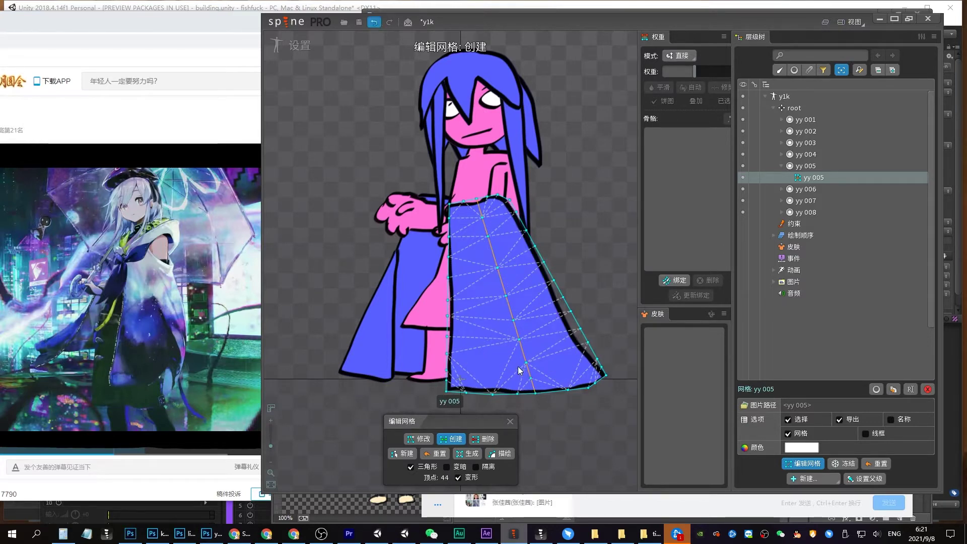
{"action": "key", "text": "Escape"}
Mesh skirt piece yy 006, fitting its hull and adding side vertices, then return to Photoshop
{"action": "left_click", "coordinate": [380, 342]}
{"action": "left_click", "coordinate": [797, 461]}
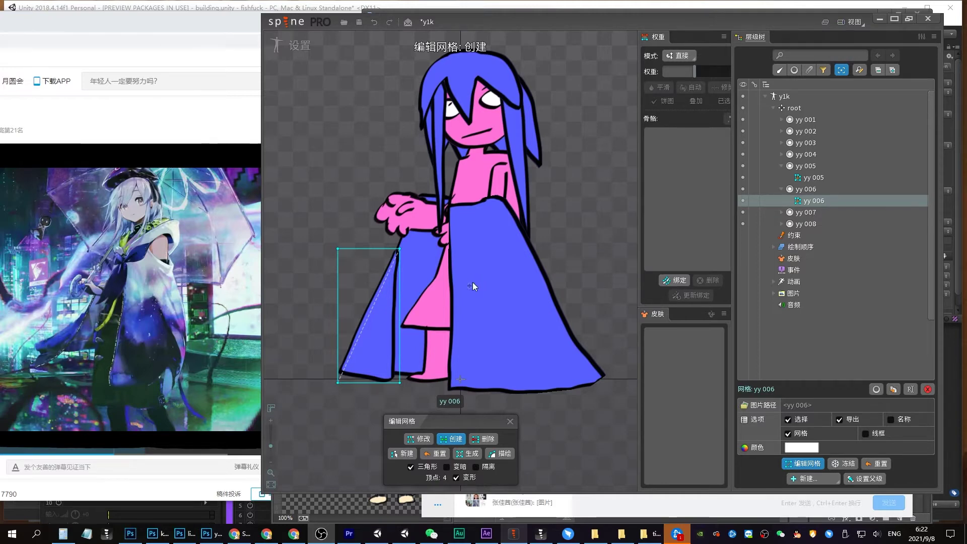
{"action": "left_click_drag", "start_coordinate": [338, 249], "coordinate": [392, 249]}
{"action": "left_click_drag", "start_coordinate": [337, 382], "coordinate": [338, 373]}
{"action": "left_click", "coordinate": [381, 382]}
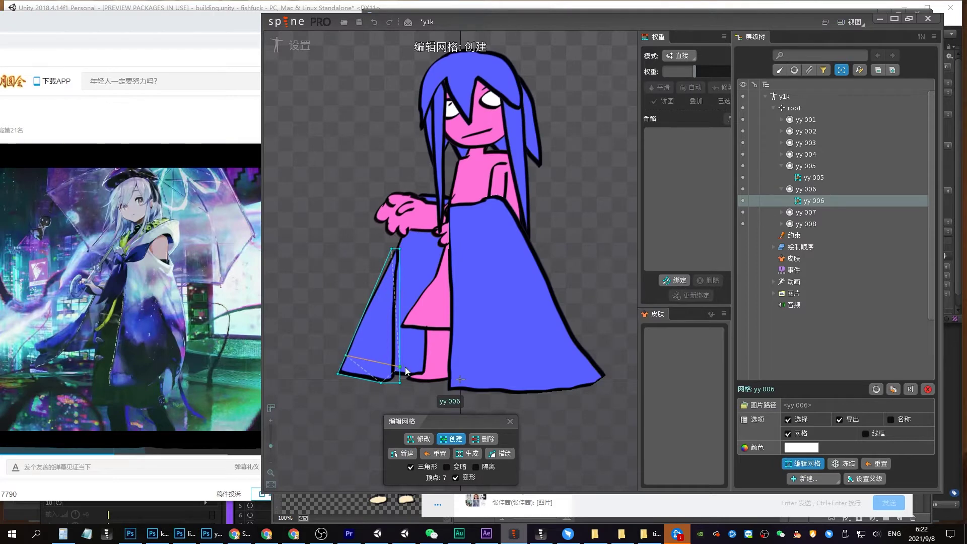
{"action": "left_click", "coordinate": [353, 337]}
{"action": "left_click", "coordinate": [400, 345]}
{"action": "left_click", "coordinate": [400, 326]}
{"action": "left_click", "coordinate": [363, 316]}
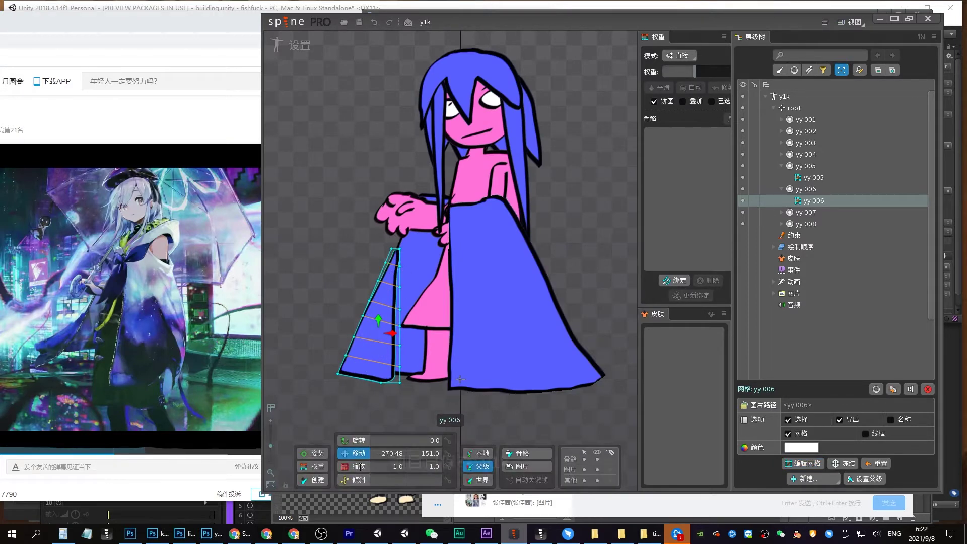
{"action": "key", "text": "alt+Tab"}
Add a new layer above yy 008 and sketch an umbrella handle, then discard it
{"action": "left_click", "coordinate": [872, 111]}
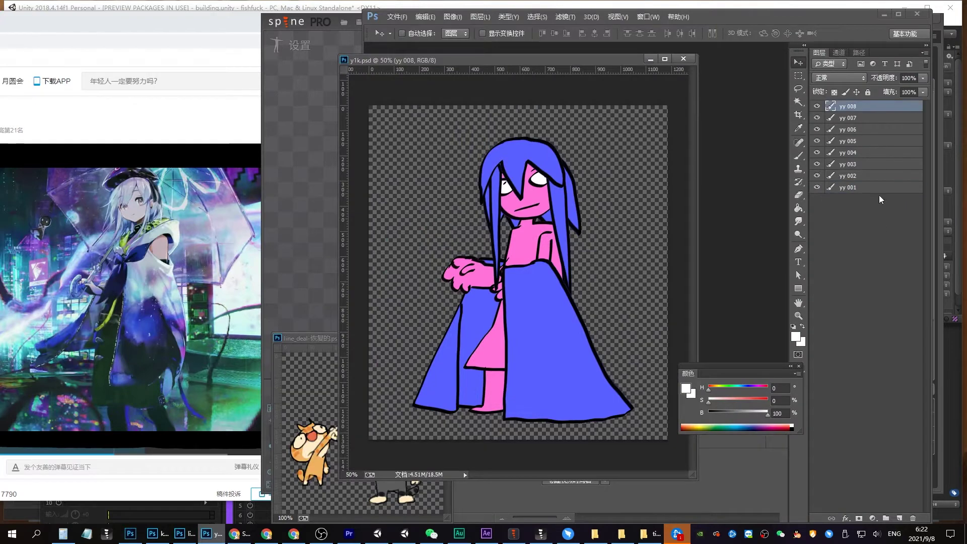
{"action": "left_click", "coordinate": [899, 515]}
{"action": "key", "text": "b"}
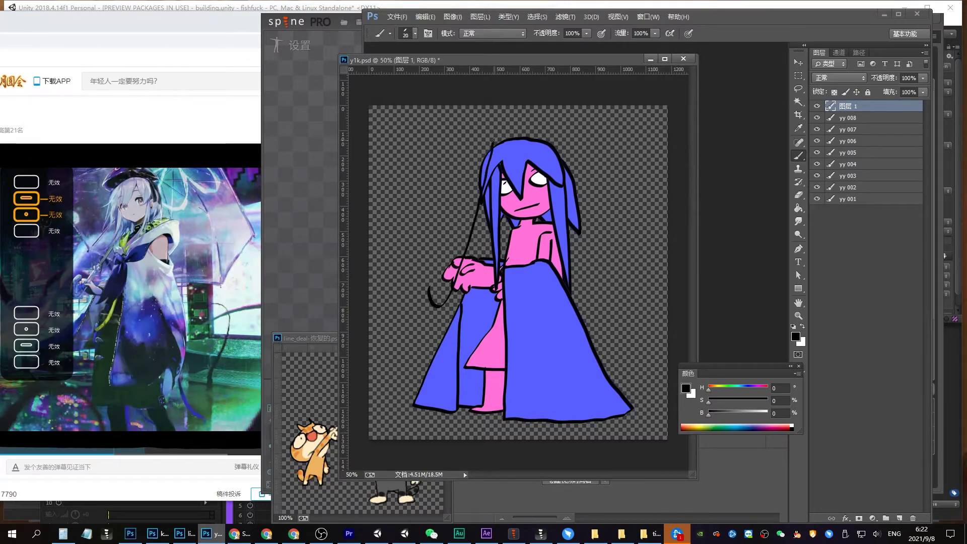
{"action": "left_click_drag", "start_coordinate": [504, 142], "coordinate": [469, 288]}
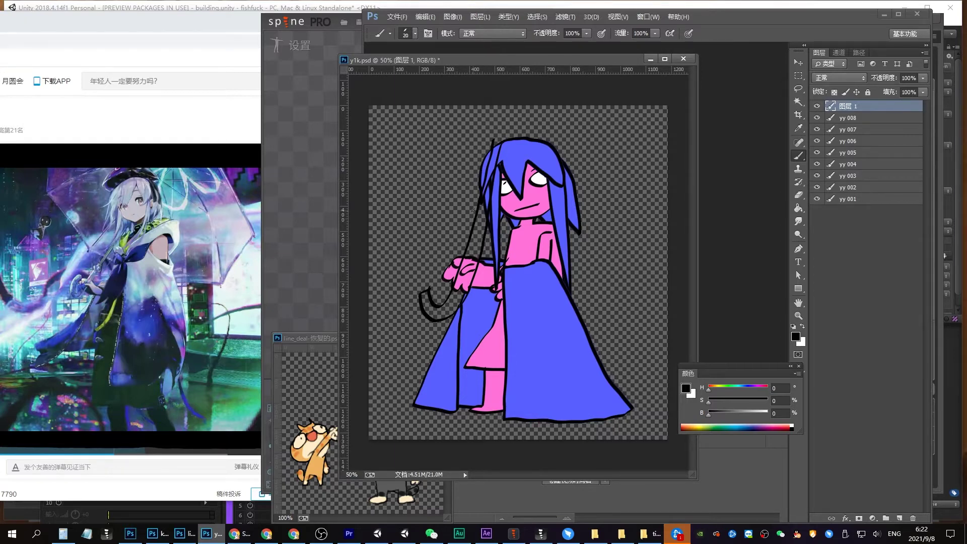
{"action": "key", "text": "Delete"}
{"action": "key", "text": "ctrl+d"}
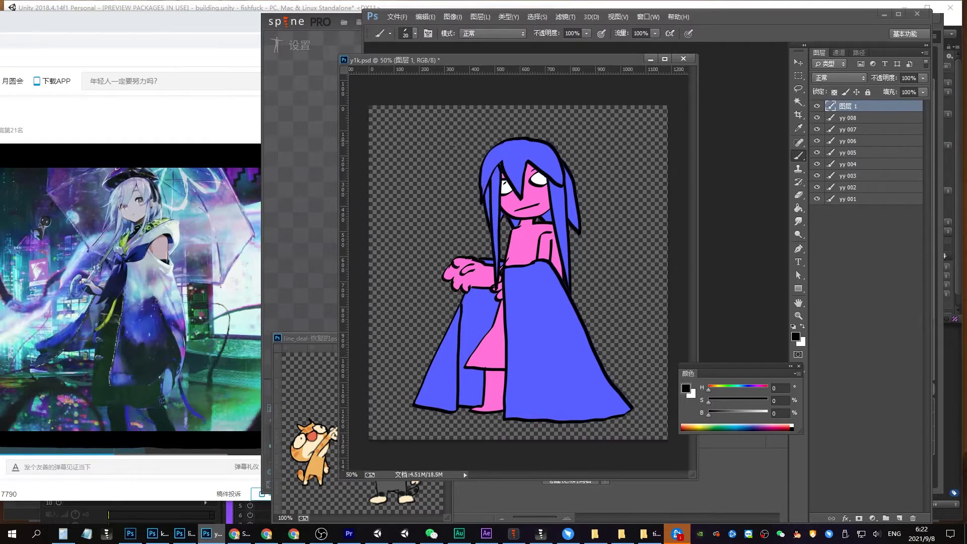
Nudge the yy 003 body up-left, draw a curve over the head, and crop the canvas taller
{"action": "key", "text": "v"}
{"action": "left_click", "coordinate": [477, 290], "text": "ctrl"}
{"action": "left_click_drag", "start_coordinate": [478, 289], "coordinate": [472, 280]}
{"action": "key", "text": "b"}
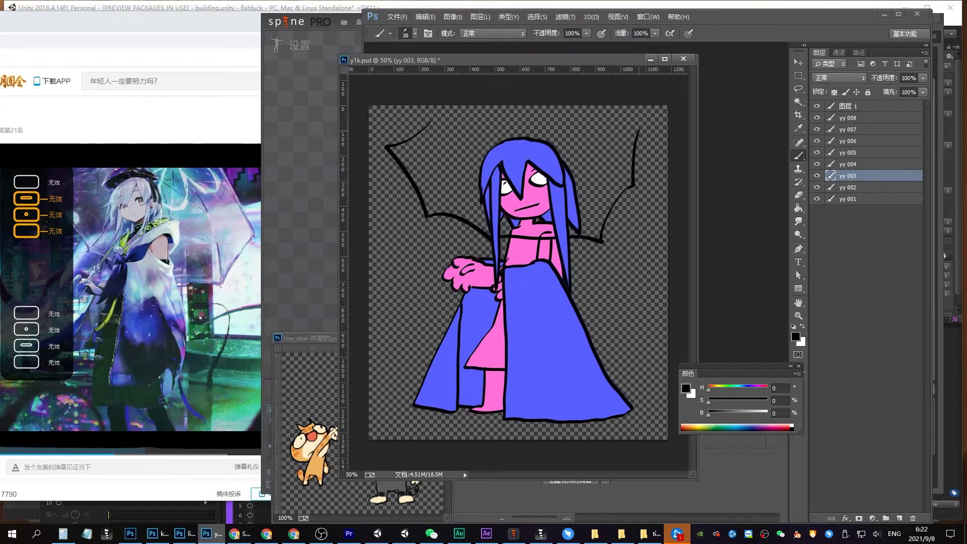
{"action": "left_click_drag", "start_coordinate": [520, 115], "coordinate": [449, 121]}
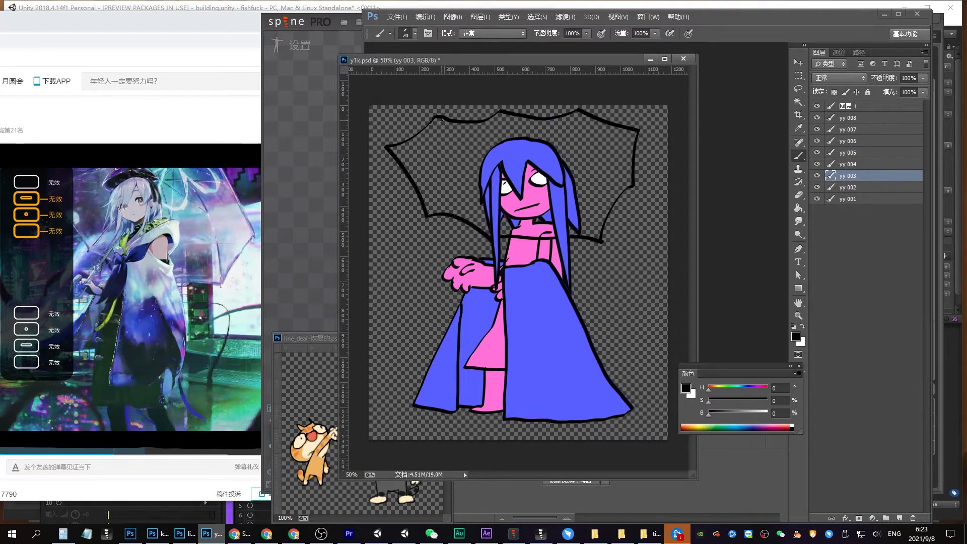
{"action": "key", "text": "ctrl+z"}
{"action": "mouse_move", "coordinate": [503, 136]}
{"action": "left_mouse_down"}
{"action": "mouse_move", "coordinate": [572, 150]}
{"action": "mouse_move", "coordinate": [612, 181]}
{"action": "left_mouse_up"}
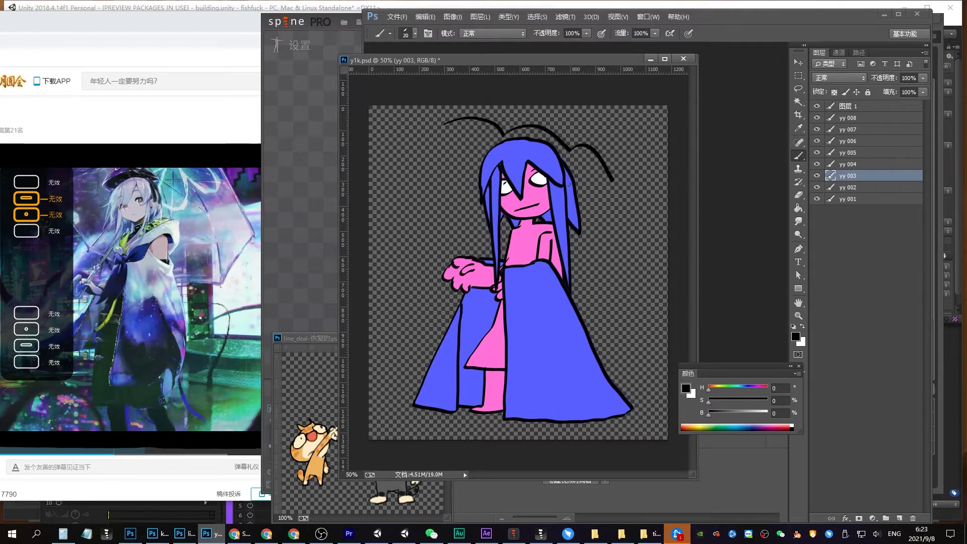
{"action": "key", "text": "c"}
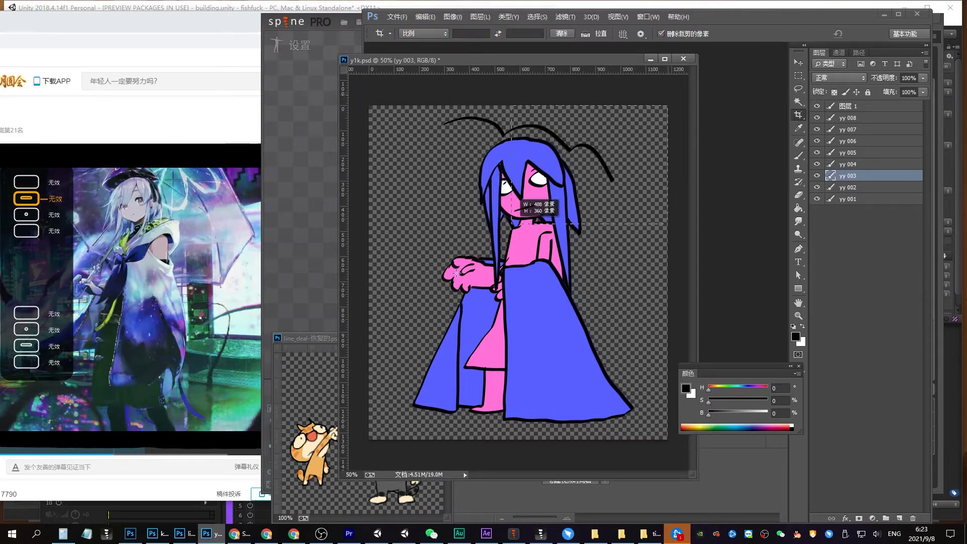
{"action": "left_click_drag", "start_coordinate": [526, 107], "coordinate": [530, 80]}
Commit the taller canvas, brush the umbrella canopy arc over the head, and select 图层 1
{"action": "key", "text": "Return"}
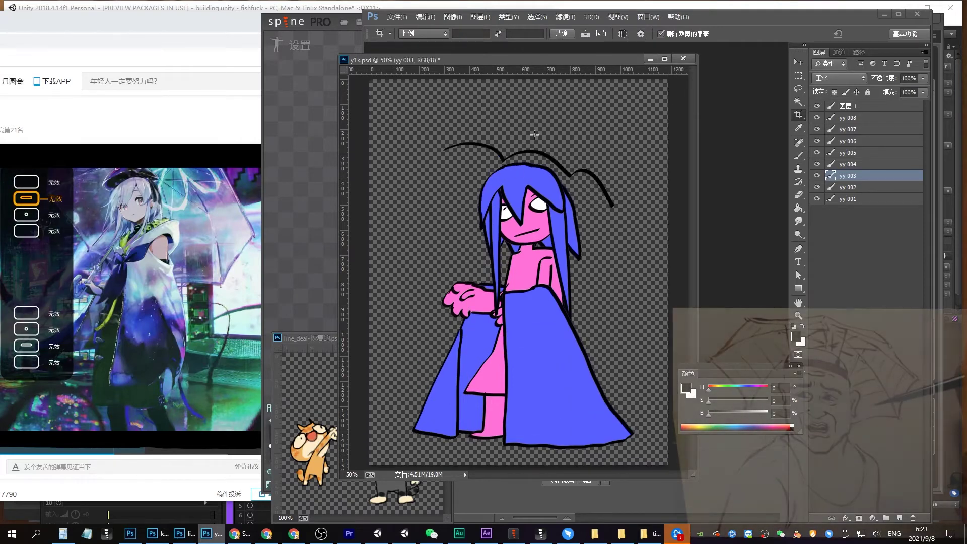
{"action": "key", "text": "b"}
{"action": "mouse_move", "coordinate": [445, 149]}
{"action": "left_mouse_down"}
{"action": "mouse_move", "coordinate": [578, 127]}
{"action": "mouse_move", "coordinate": [612, 204]}
{"action": "left_mouse_up"}
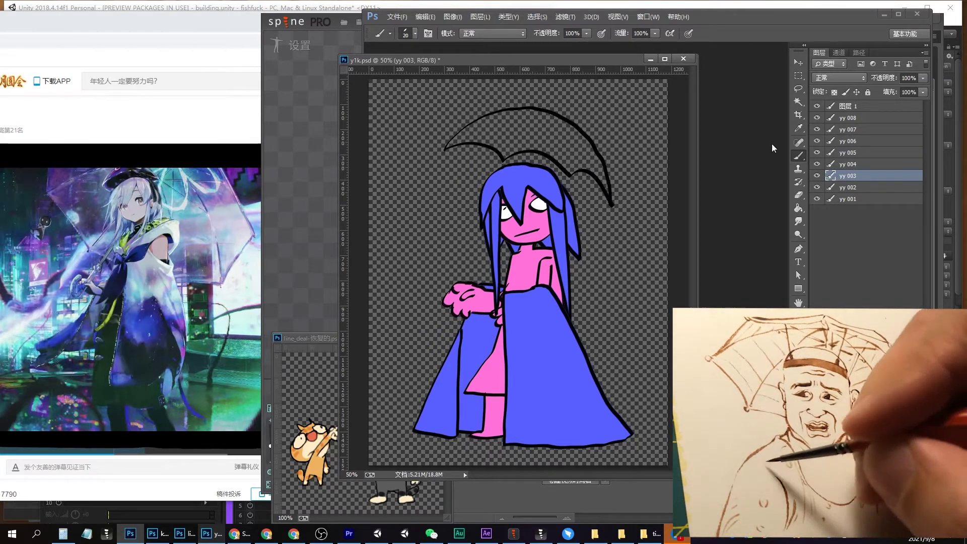
{"action": "left_click", "coordinate": [852, 106]}
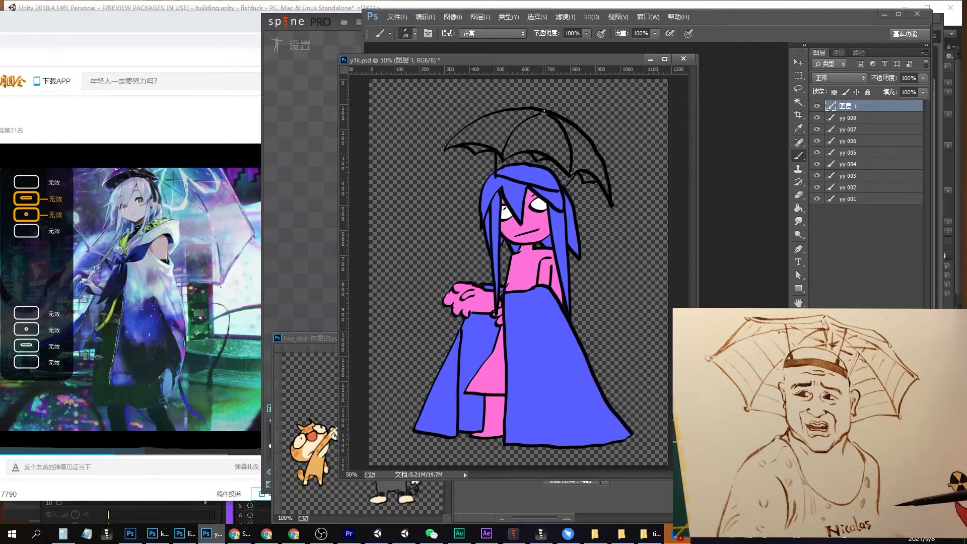
Magic-wand the areas inside the umbrella outline and add a new layer above yy 008
{"action": "key", "text": "v"}
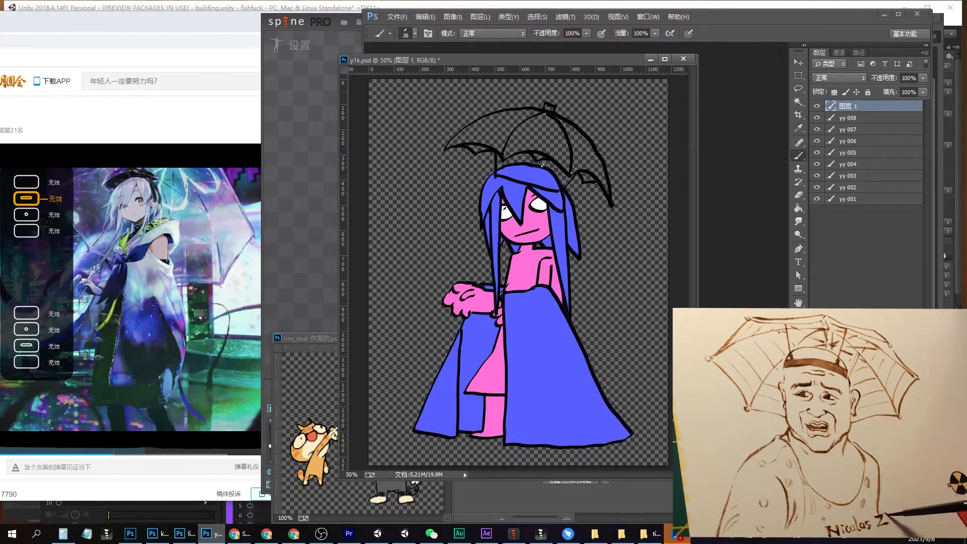
{"action": "key", "text": "w"}
{"action": "left_click", "coordinate": [557, 169]}
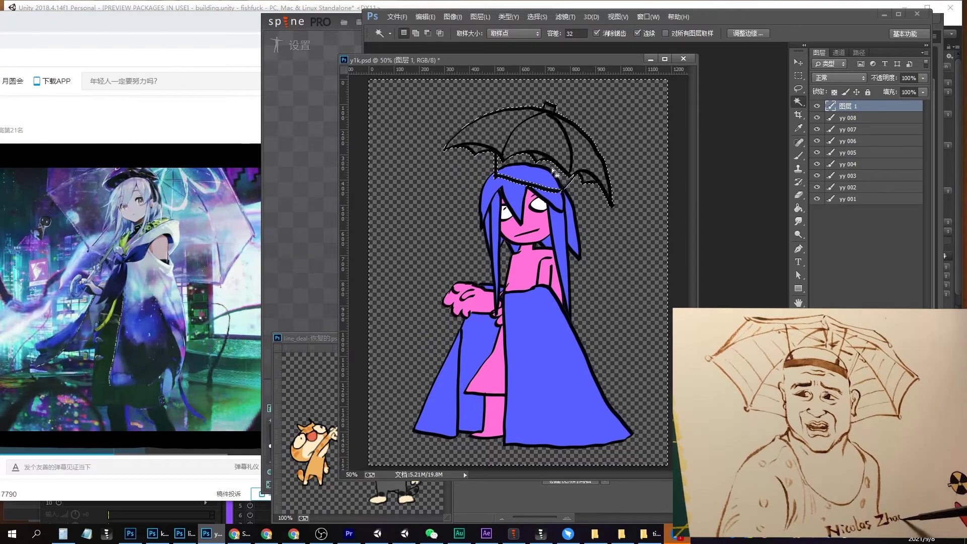
{"action": "left_click", "coordinate": [856, 119]}
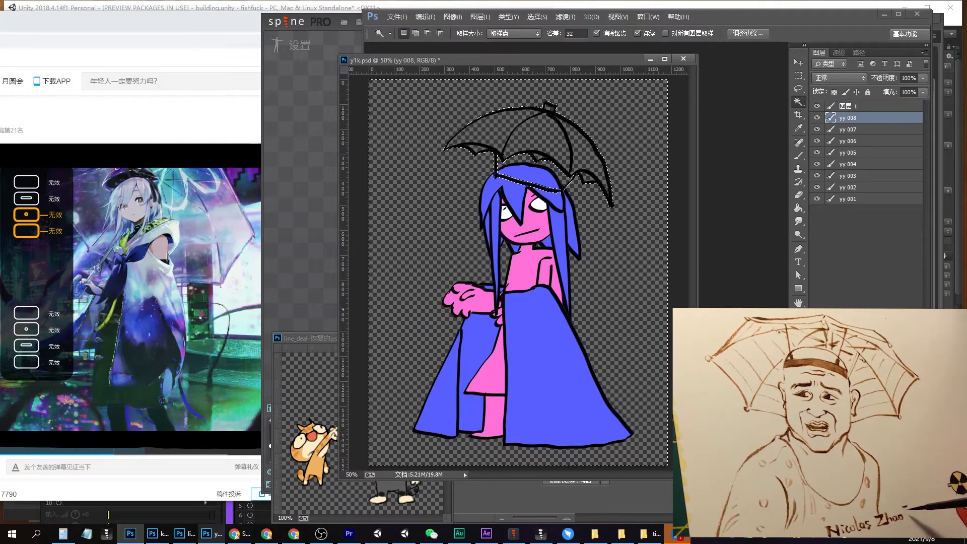
{"action": "key", "text": "ctrl+j"}
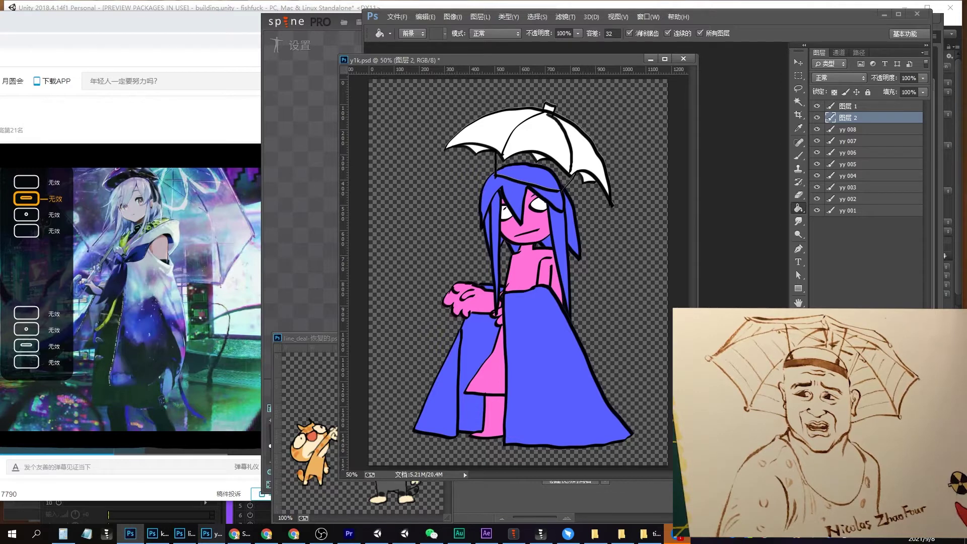
Fill the umbrella panels red and yellow and the left flap grey-green, then also select 图层 1
{"action": "left_click", "coordinate": [545, 137]}
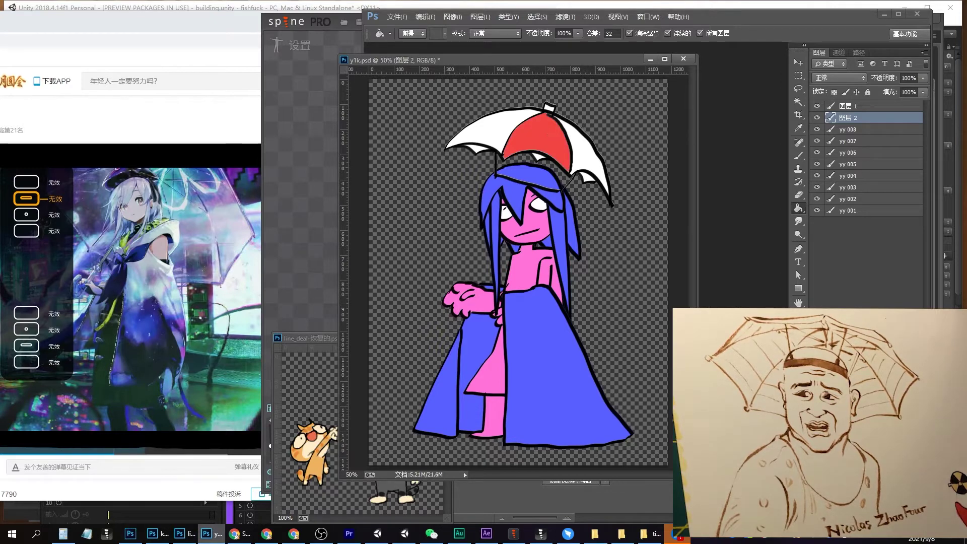
{"action": "left_click", "coordinate": [586, 151]}
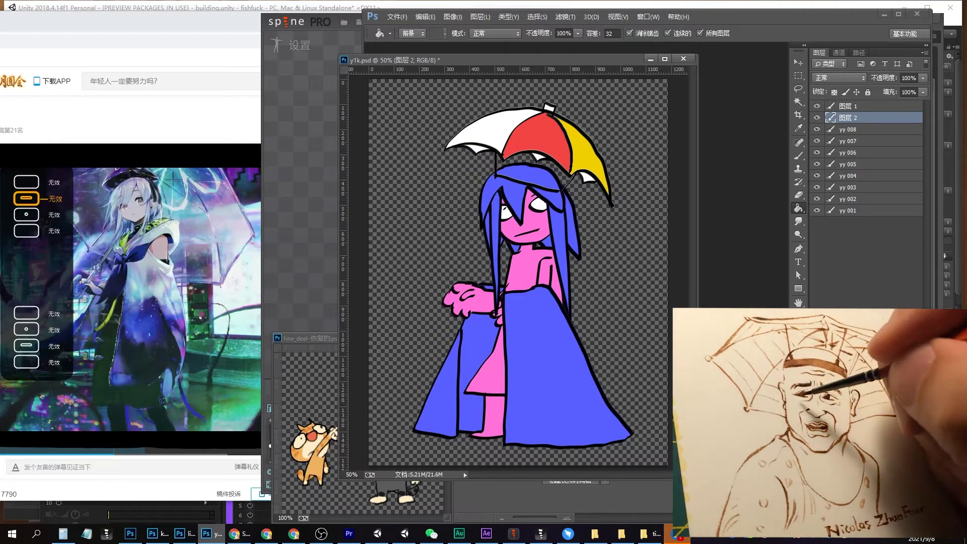
{"action": "left_click", "coordinate": [466, 148]}
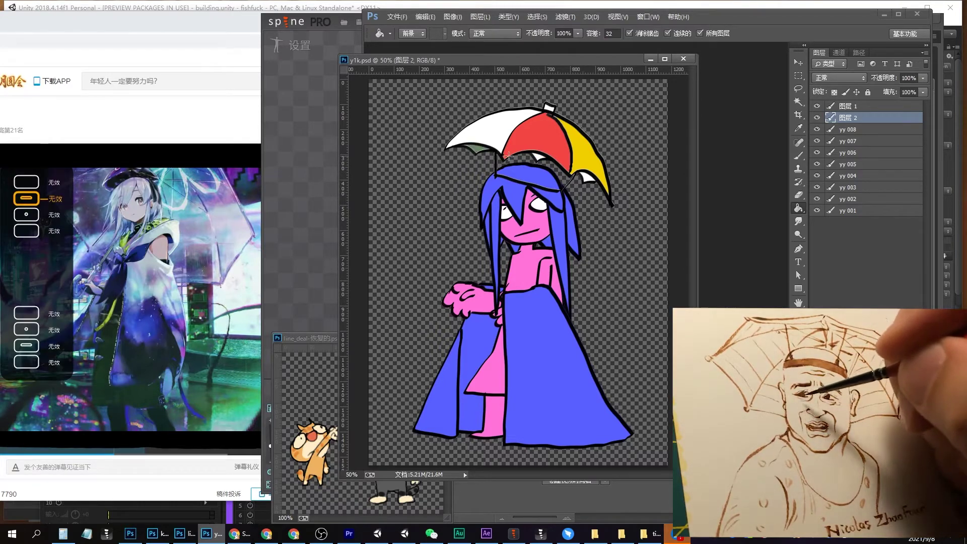
{"action": "key", "text": "v"}
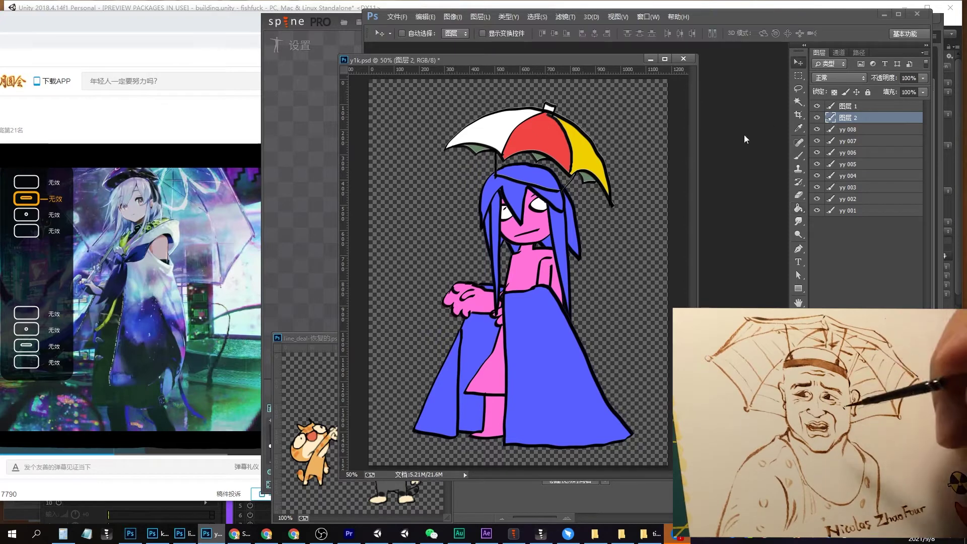
{"action": "left_click", "coordinate": [847, 107], "text": "ctrl"}
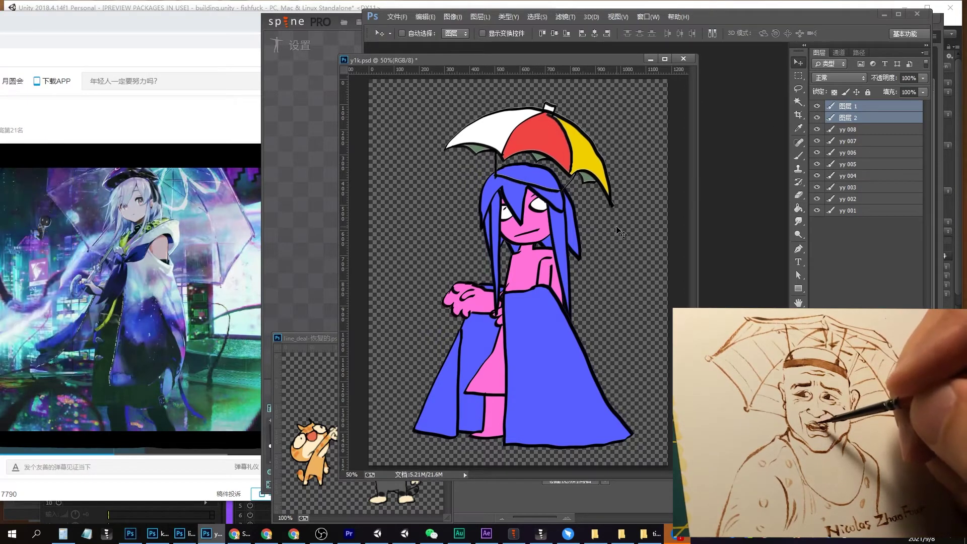
Merge the umbrella outline and colour layers into a new document with the background hidden
{"action": "key", "text": "ctrl+e"}
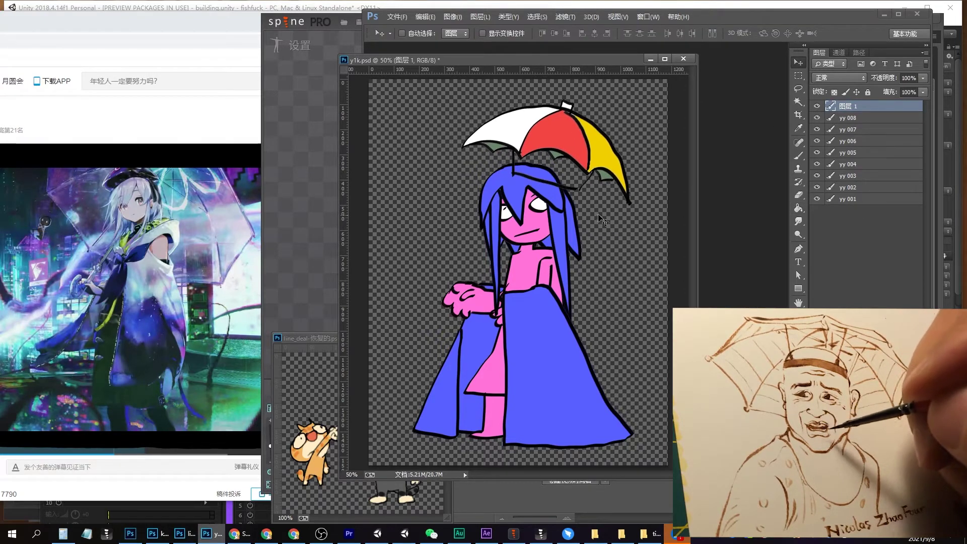
{"action": "key", "text": "ctrl+a"}
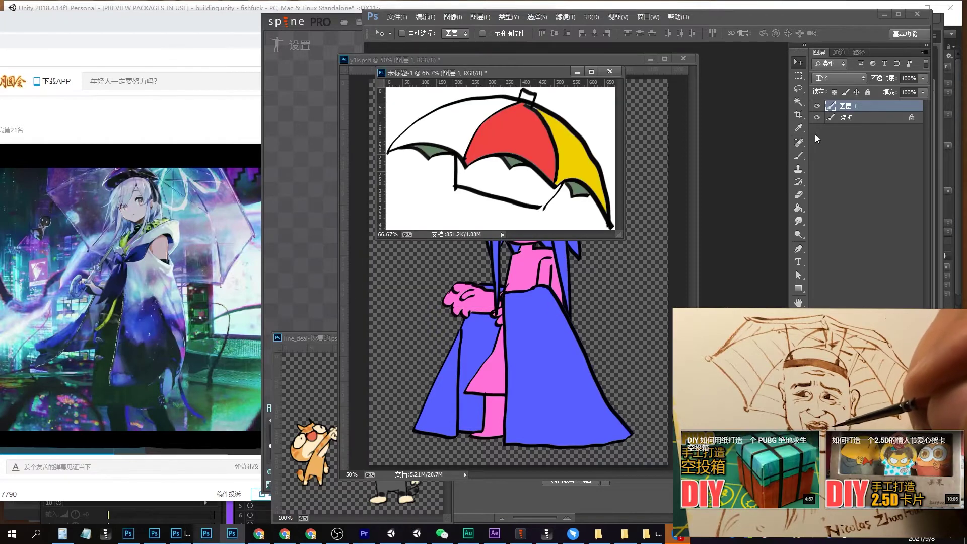
{"action": "left_click", "coordinate": [817, 119]}
Save the umbrella as PNG 'yy 009' in the images folder
{"action": "key", "text": "ctrl+s"}
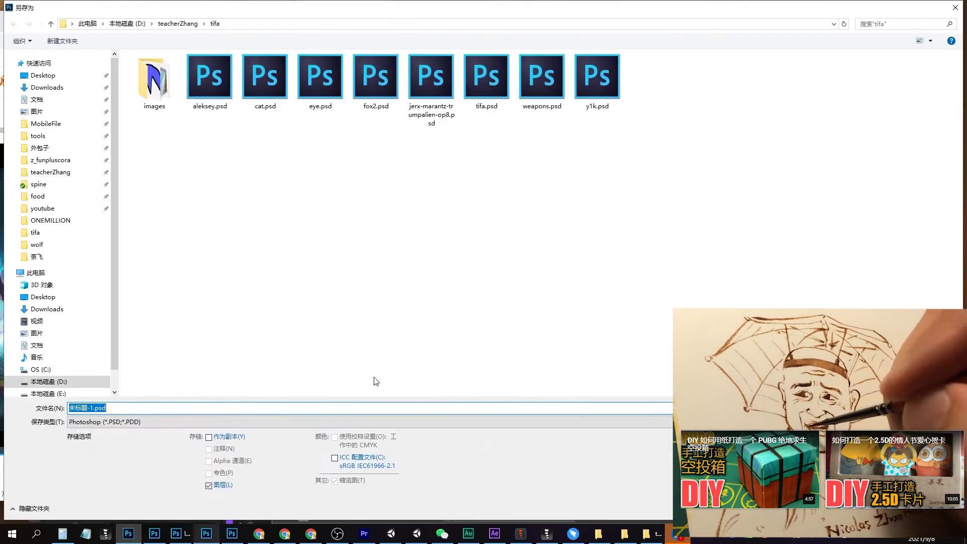
{"action": "left_click", "coordinate": [344, 421]}
{"action": "left_click", "coordinate": [141, 366]}
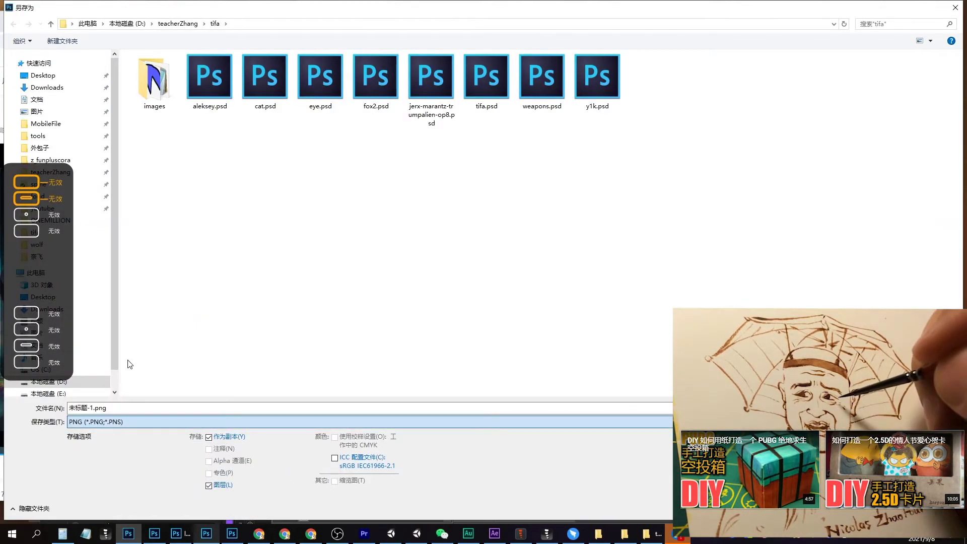
{"action": "double_click", "coordinate": [155, 89]}
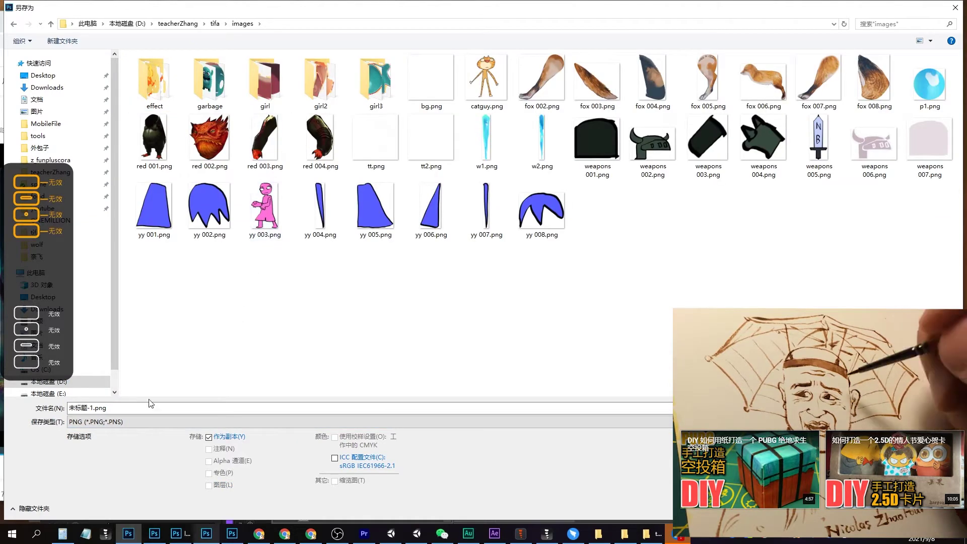
{"action": "left_click", "coordinate": [89, 408]}
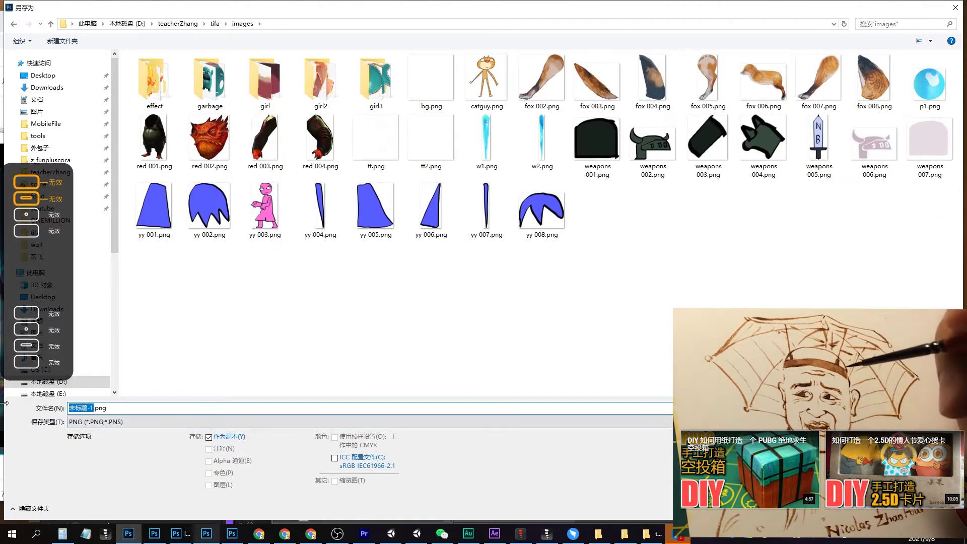
{"action": "type", "text": "yy 009"}
{"action": "key", "text": "Return"}
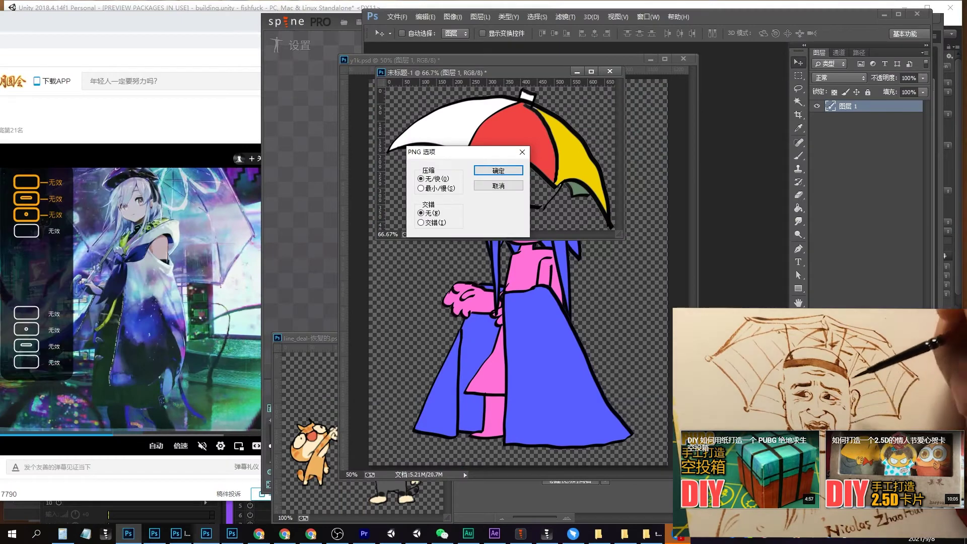
{"action": "key", "text": "Return"}
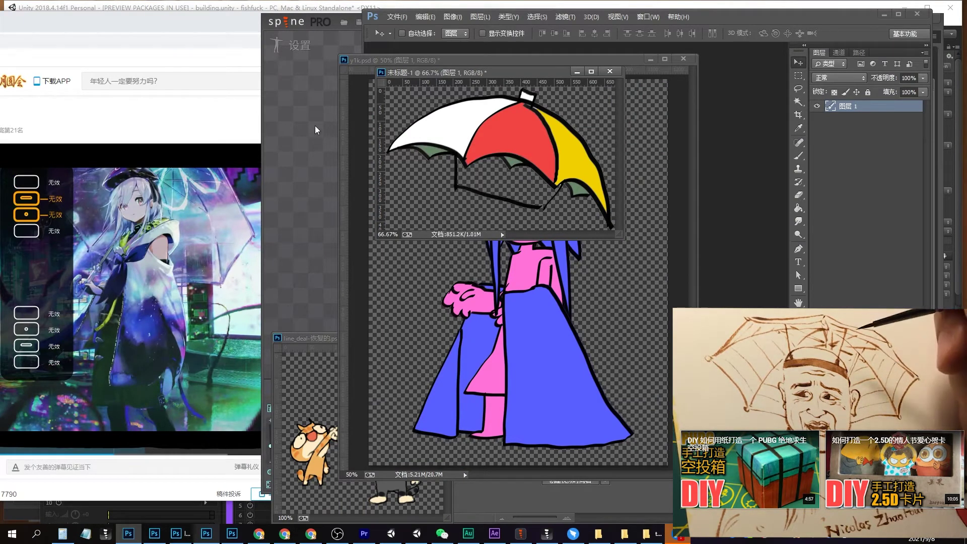
Enlarge the canvas around the umbrella with the Crop tool
{"action": "key", "text": "c"}
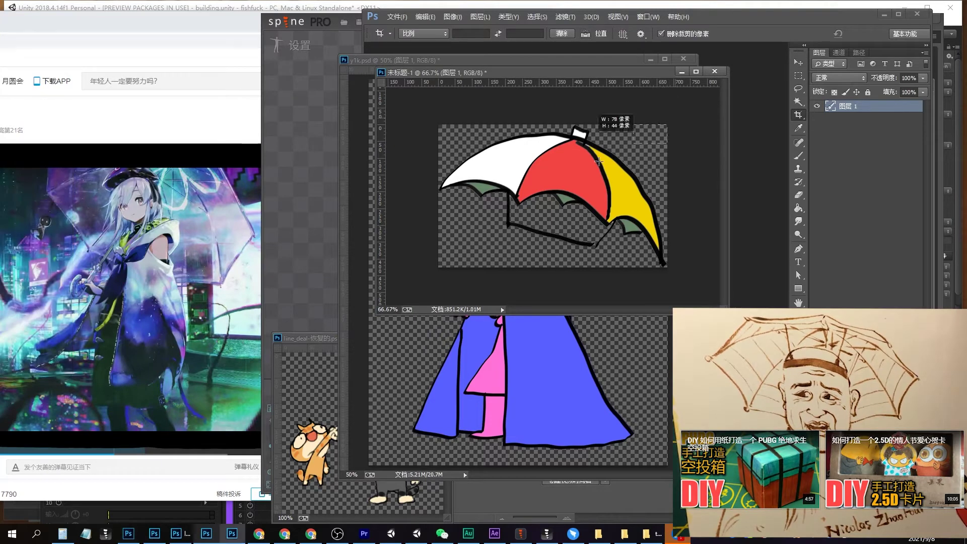
{"action": "left_click", "coordinate": [617, 125]}
{"action": "key", "text": "Return"}
Rotate the umbrella level (about -17.7°), nudge it down, and add an empty layer above
{"action": "key", "text": "ctrl+t"}
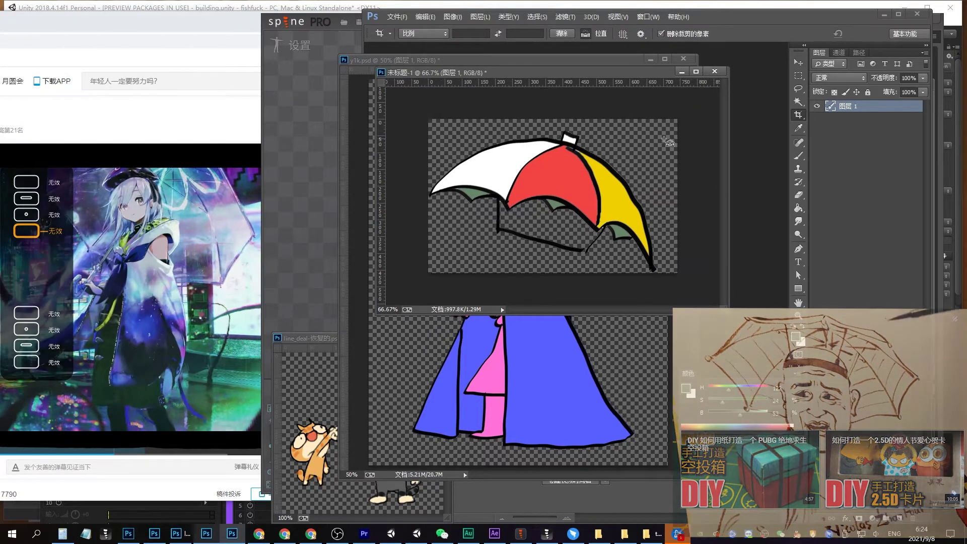
{"action": "left_click_drag", "start_coordinate": [688, 133], "coordinate": [659, 92]}
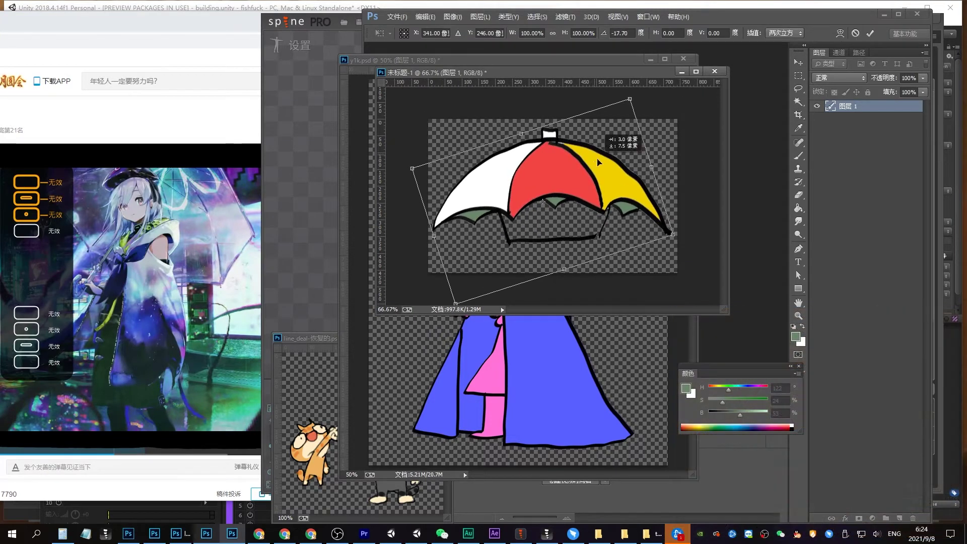
{"action": "left_click_drag", "start_coordinate": [596, 159], "coordinate": [589, 202]}
{"action": "key", "text": "Return"}
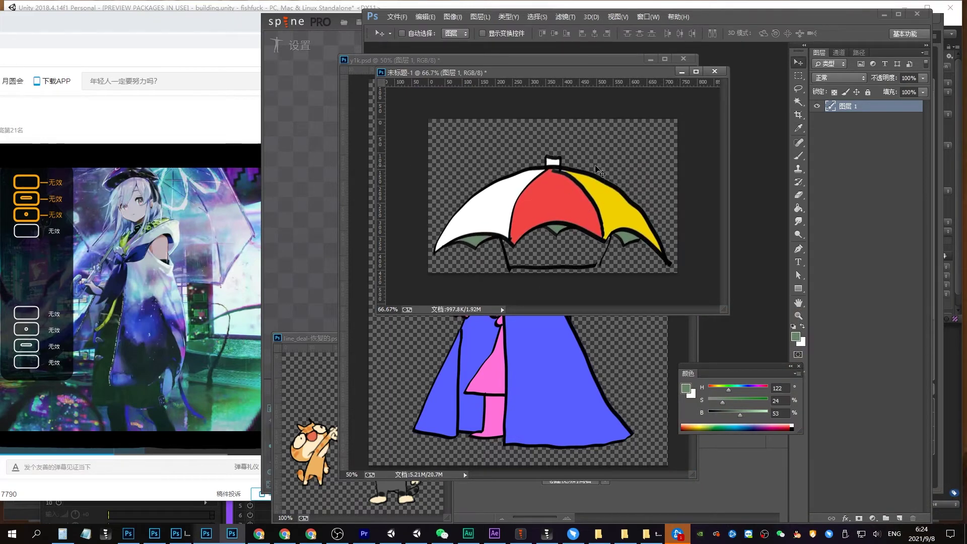
{"action": "left_click", "coordinate": [900, 519]}
Reset colours to black and white with the Brush, then switch to y1k.psd
{"action": "key", "text": "d"}
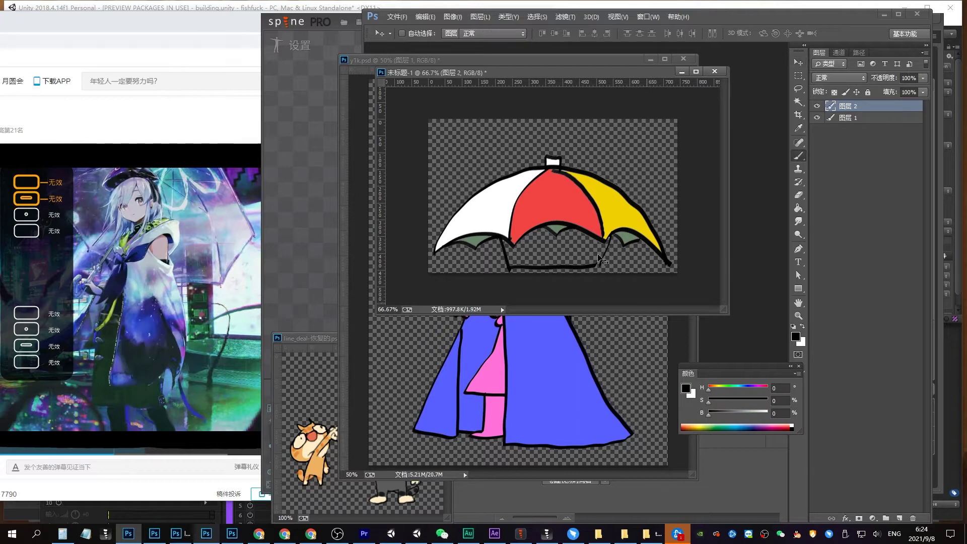
{"action": "key", "text": "b"}
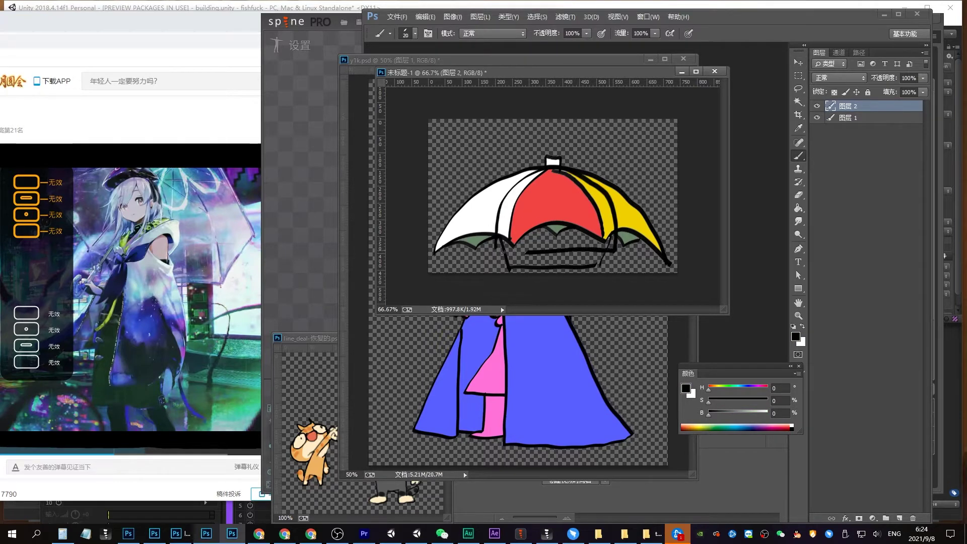
{"action": "key", "text": "ctrl+Tab"}
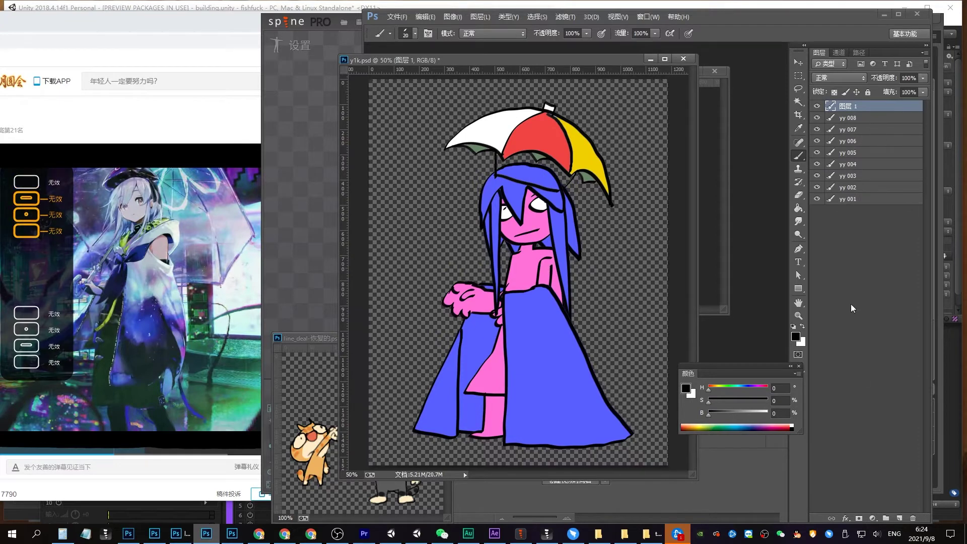
Rotate the umbrella to about -13.7° above the girl's head and add a new brush layer
{"action": "key", "text": "ctrl+t"}
{"action": "left_click_drag", "start_coordinate": [625, 91], "coordinate": [605, 65]}
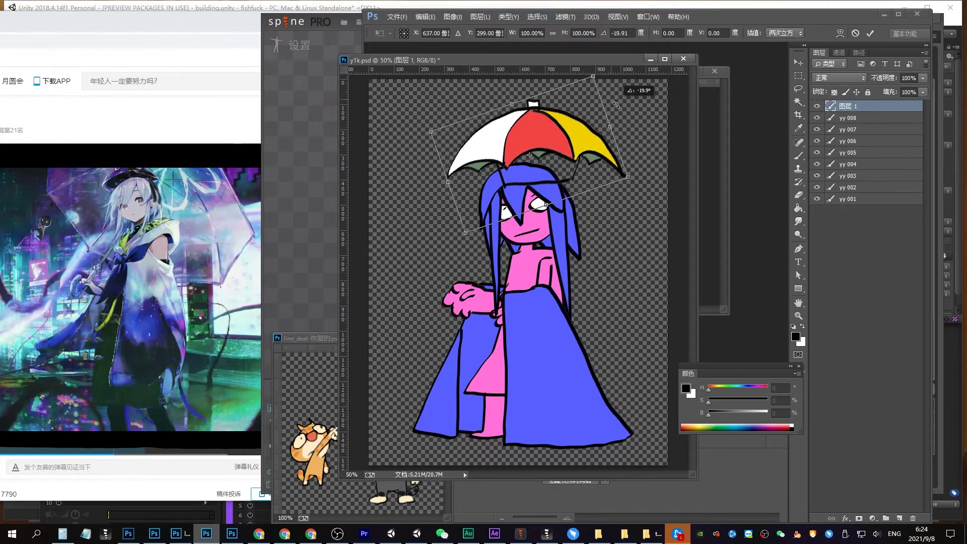
{"action": "left_click_drag", "start_coordinate": [548, 153], "coordinate": [562, 162]}
{"action": "left_click_drag", "start_coordinate": [639, 128], "coordinate": [641, 135]}
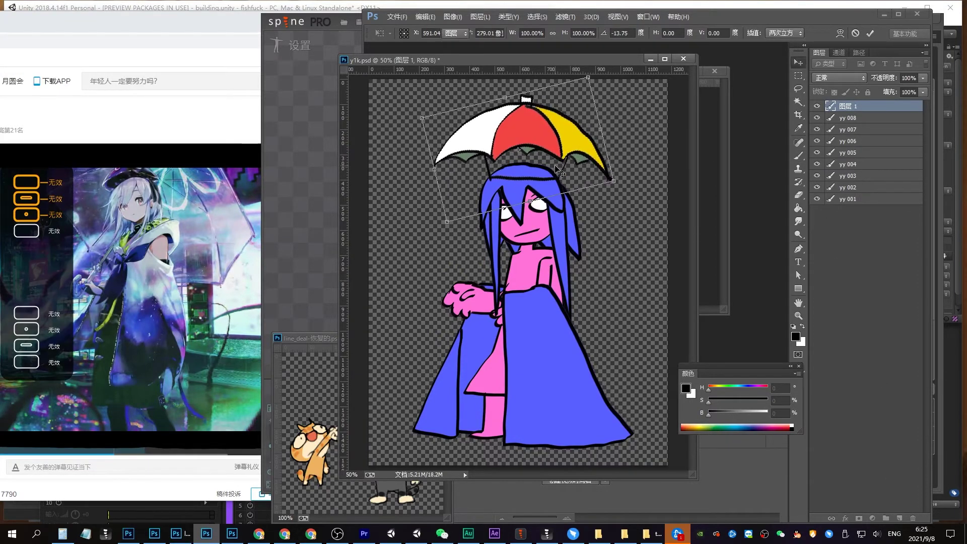
{"action": "key", "text": "Return"}
{"action": "left_click", "coordinate": [901, 518]}
{"action": "key", "text": "b"}
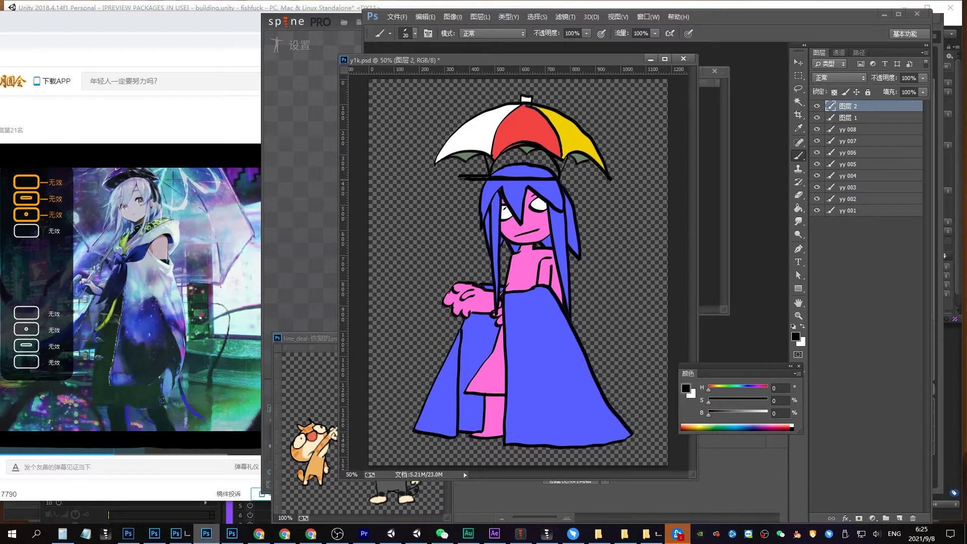
Select the hat crown under the umbrella and fill it bright green
{"action": "key", "text": "w"}
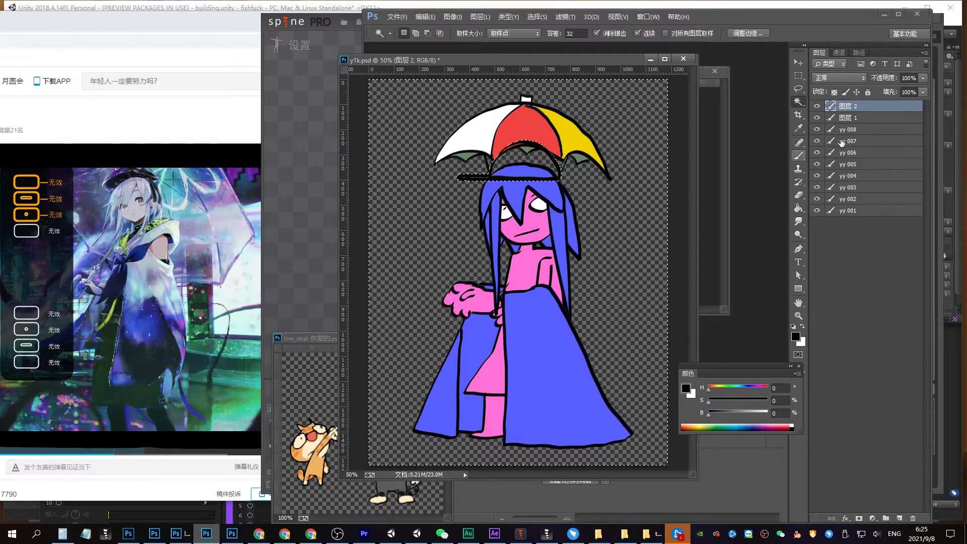
{"action": "left_click", "coordinate": [851, 118]}
{"action": "left_click", "coordinate": [743, 413]}
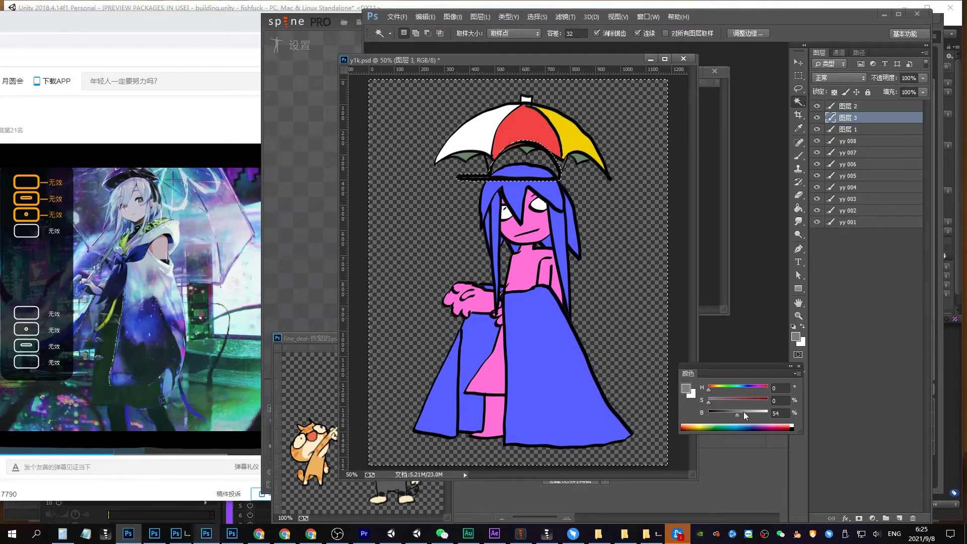
{"action": "left_click_drag", "start_coordinate": [752, 398], "coordinate": [756, 398]}
{"action": "left_click", "coordinate": [725, 388]}
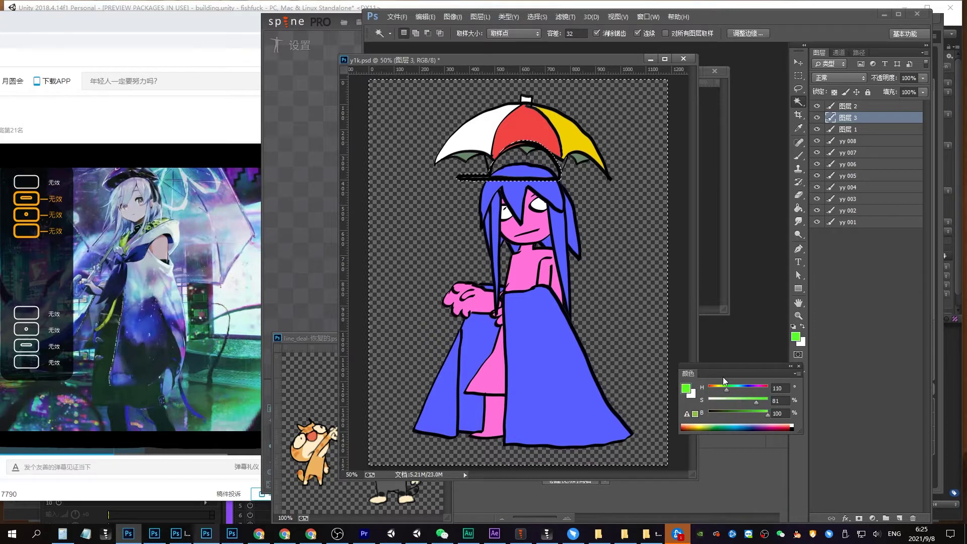
{"action": "key", "text": "alt+BackSpace"}
Merge the green crown into the 图层 2 brim layer and select the hat layer
{"action": "left_click", "coordinate": [854, 107], "text": "shift"}
{"action": "key", "text": "v"}
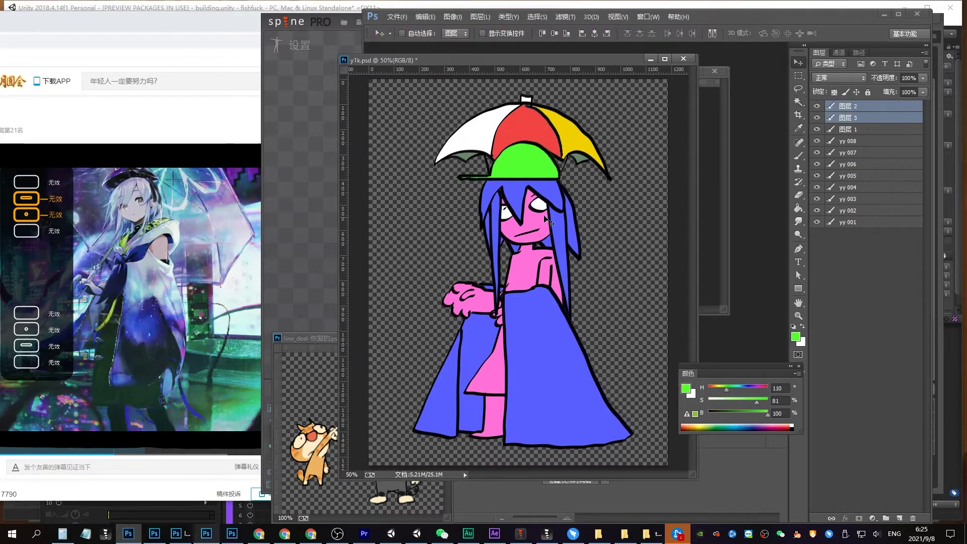
{"action": "key", "text": "ctrl+e"}
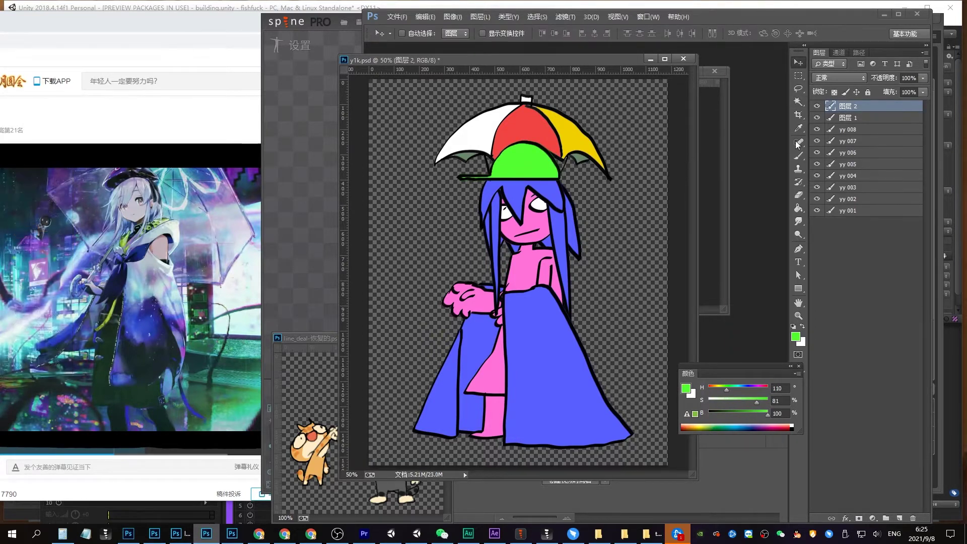
{"action": "left_click", "coordinate": [855, 119], "text": "shift"}
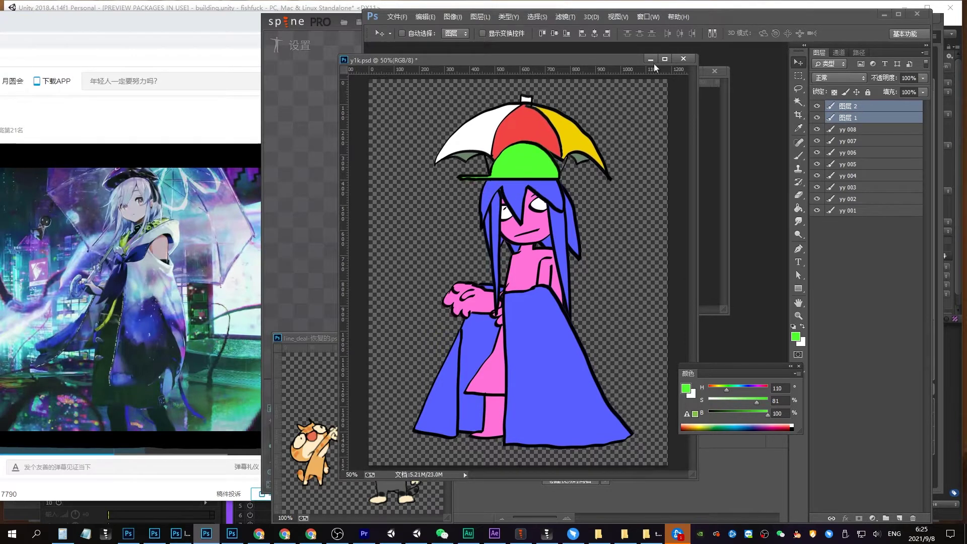
{"action": "left_click_drag", "start_coordinate": [654, 64], "coordinate": [438, 68]}
{"action": "left_click", "coordinate": [867, 109]}
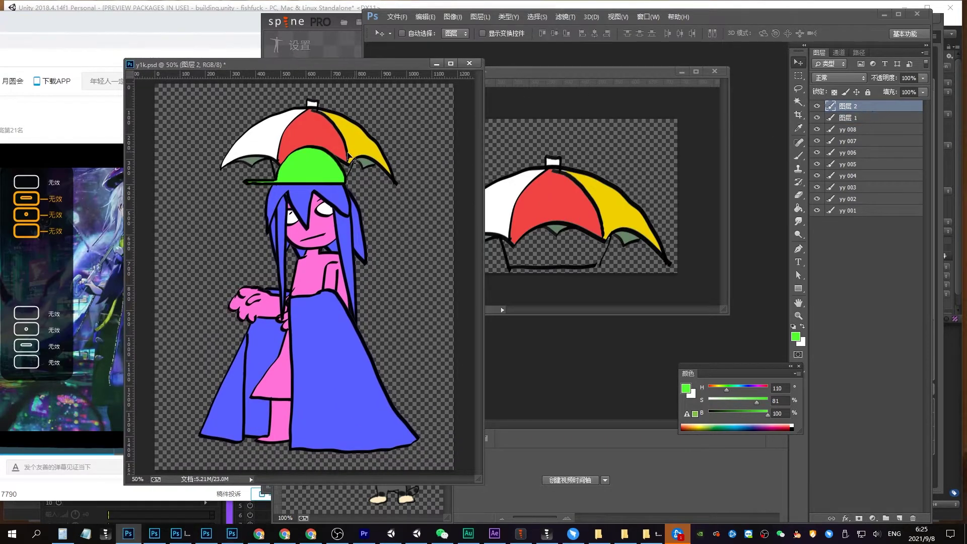
Copy the green hat into a new Photoshop document sized to it
{"action": "left_click_drag", "start_coordinate": [349, 158], "coordinate": [542, 241]}
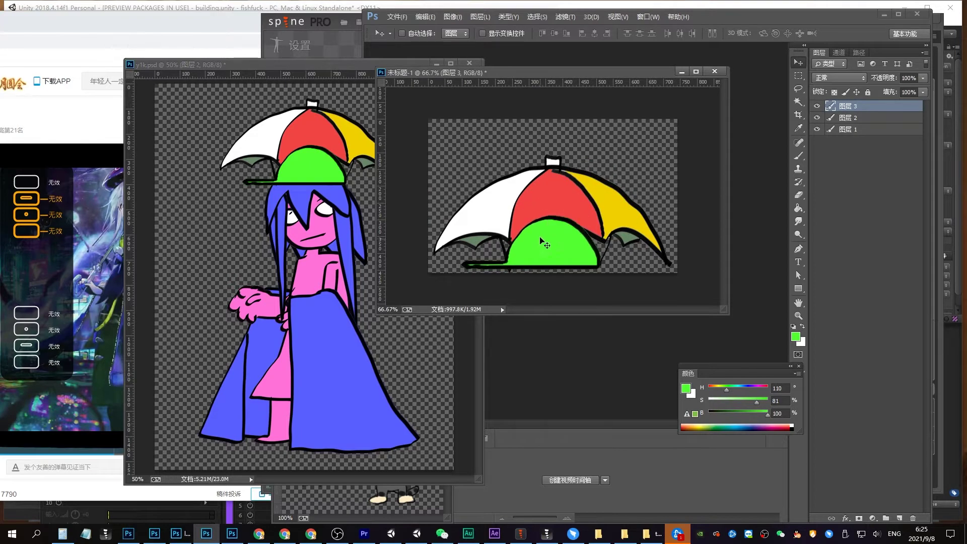
{"action": "left_click", "coordinate": [817, 106]}
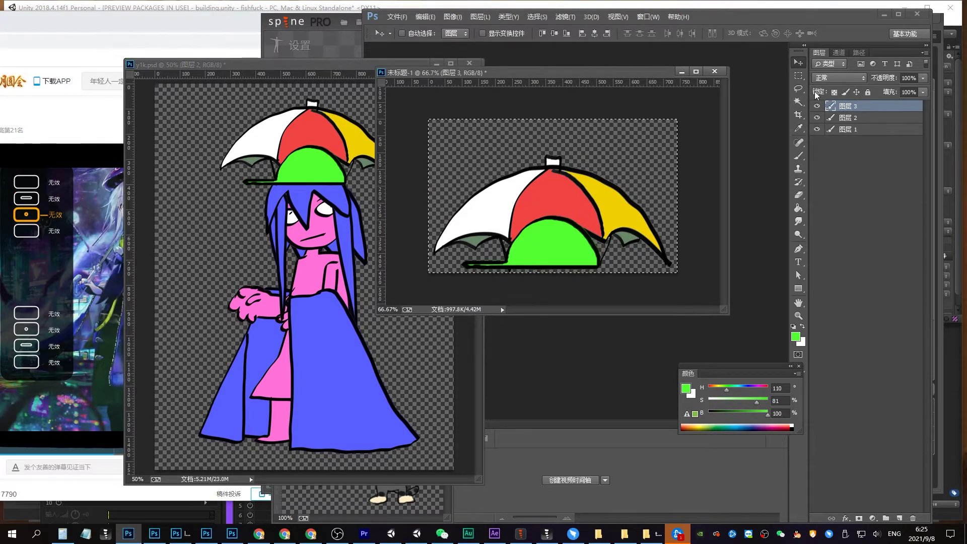
{"action": "key", "text": "ctrl+c"}
{"action": "key", "text": "ctrl+n"}
{"action": "key", "text": "Return"}
{"action": "key", "text": "ctrl+v"}
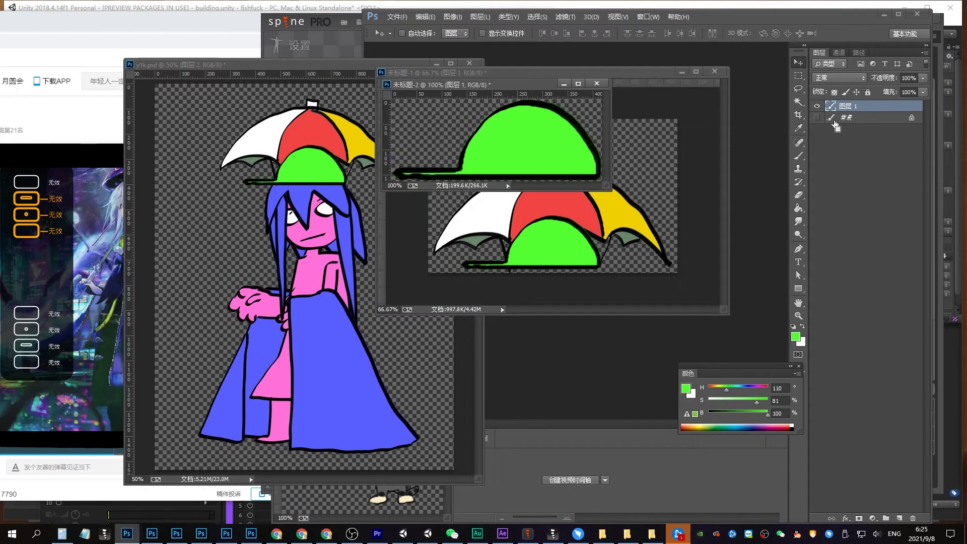
Save the green hat document as hat2.png in the images folder
{"action": "key", "text": "ctrl+s"}
{"action": "left_click", "coordinate": [389, 422]}
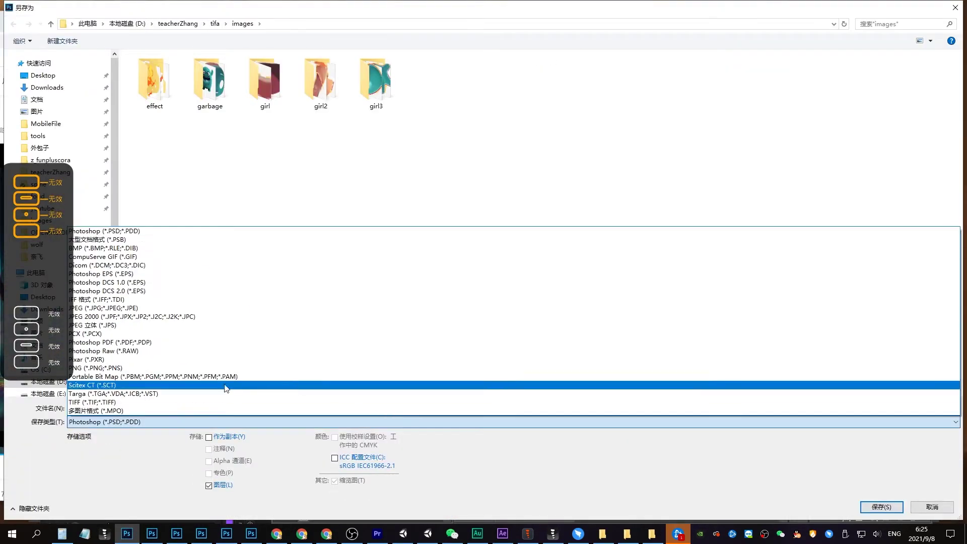
{"action": "left_click", "coordinate": [132, 371]}
{"action": "left_click", "coordinate": [144, 407]}
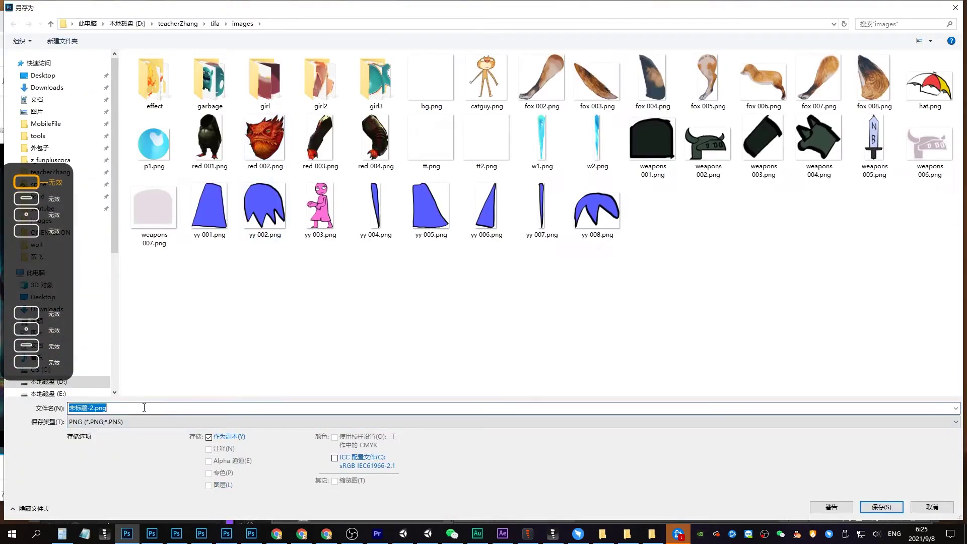
{"action": "type", "text": "hat"}
{"action": "key", "text": "Return"}
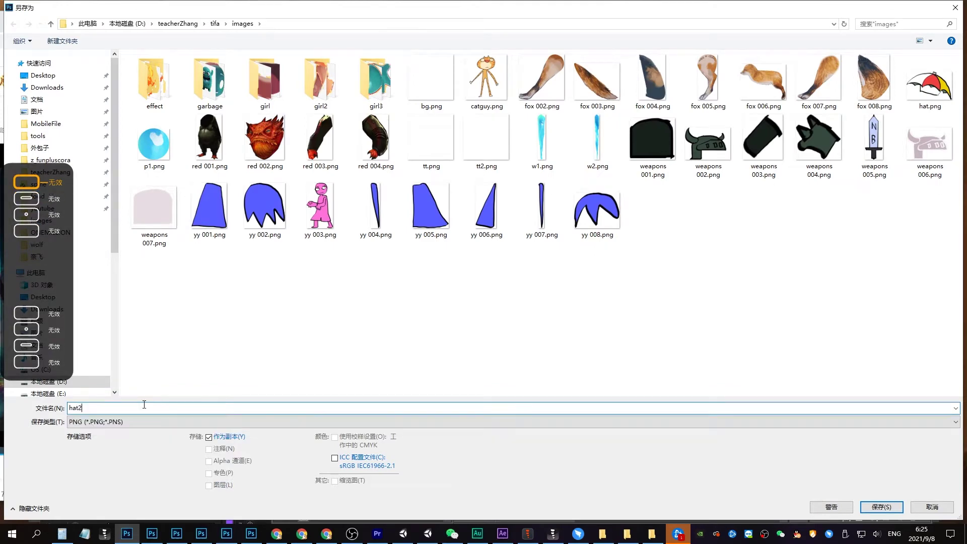
{"action": "key", "text": "Return"}
Copy the umbrella layer into its own new document
{"action": "key", "text": "Return"}
{"action": "left_click", "coordinate": [630, 71]}
{"action": "key", "text": "ctrl+a"}
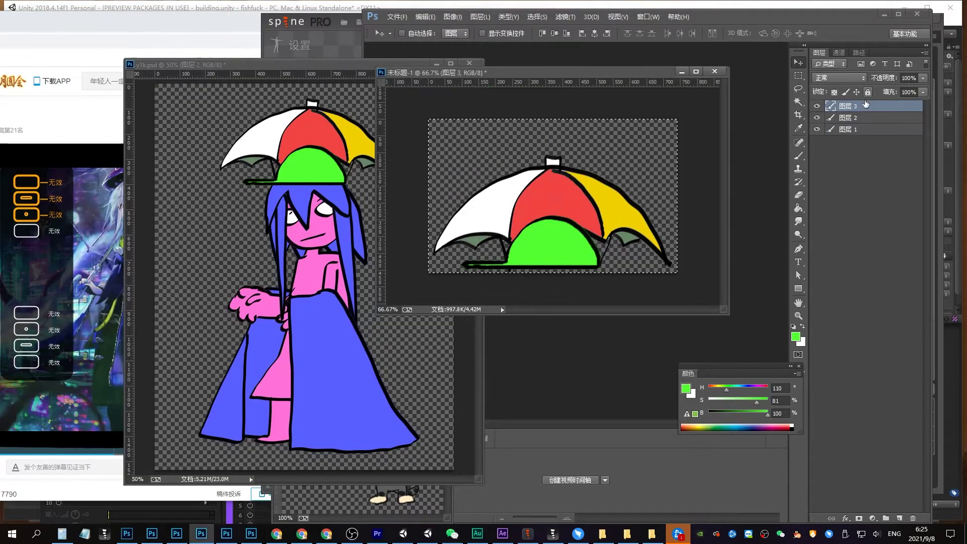
{"action": "left_click", "coordinate": [852, 117]}
{"action": "key", "text": "ctrl+c"}
{"action": "key", "text": "Return"}
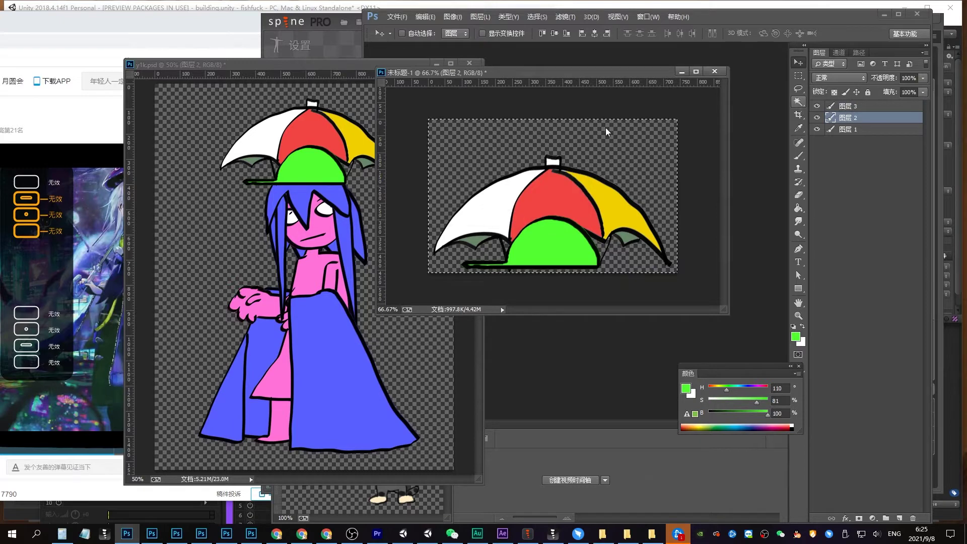
{"action": "left_click", "coordinate": [853, 130]}
{"action": "key", "text": "ctrl+c"}
{"action": "key", "text": "ctrl+n"}
{"action": "key", "text": "Return"}
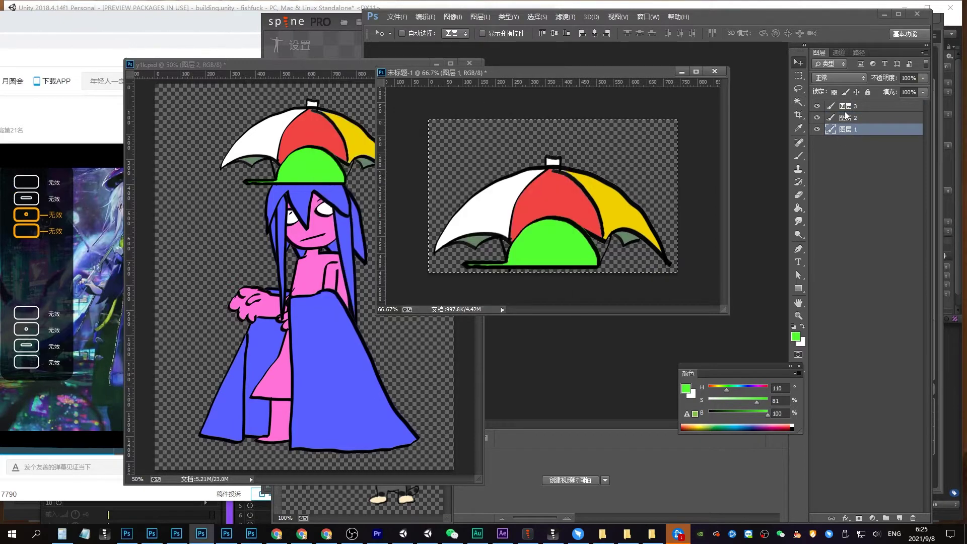
{"action": "key", "text": "ctrl+v"}
Hide the Background layer and save the umbrella as a transparent PNG named hat
{"action": "left_click", "coordinate": [817, 119]}
{"action": "left_click", "coordinate": [862, 117]}
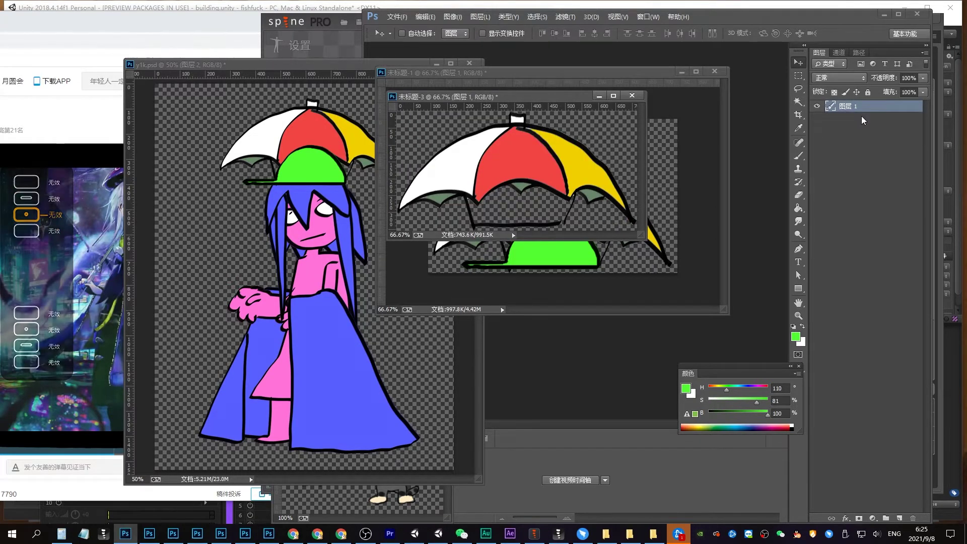
{"action": "key", "text": "ctrl+s"}
{"action": "left_click", "coordinate": [266, 422]}
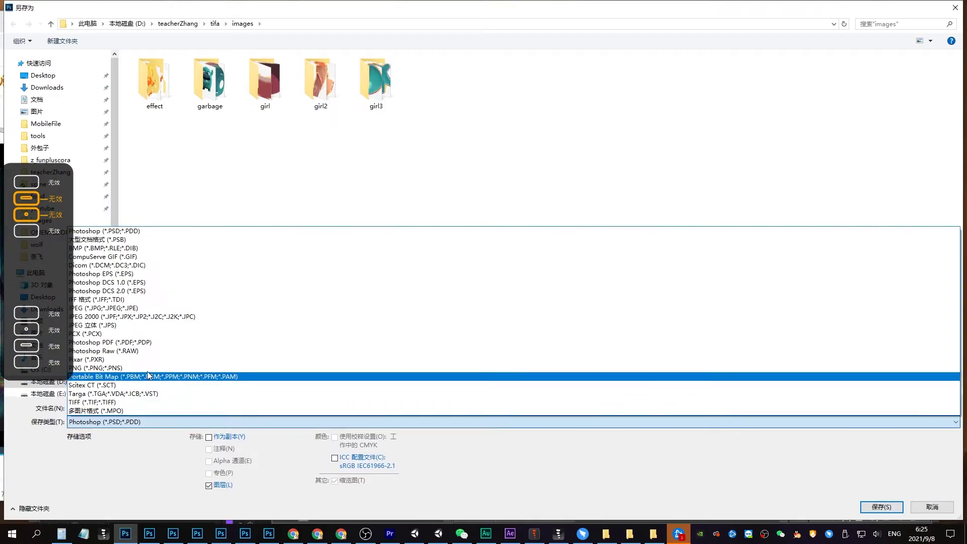
{"action": "left_click", "coordinate": [211, 375]}
{"action": "type", "text": "hat"}
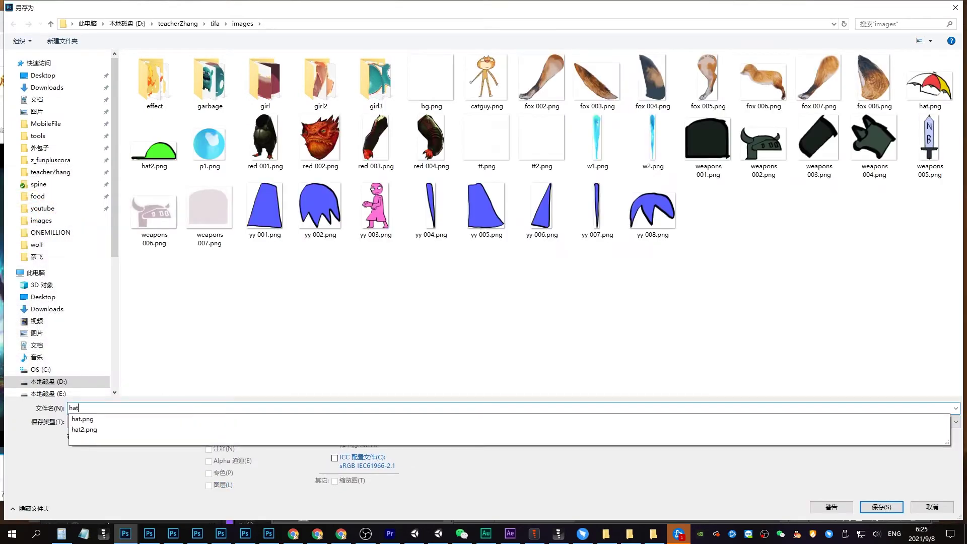
{"action": "key", "text": "Return"}
{"action": "key", "text": "Return"}
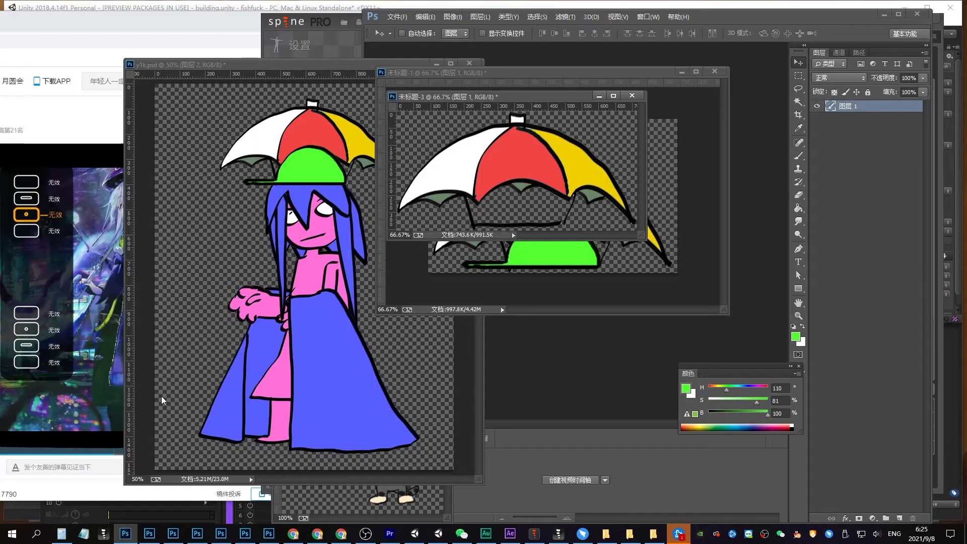
Bring up the y1k project in Spine and expand its Images list
{"action": "left_click", "coordinate": [559, 534]}
{"action": "left_click", "coordinate": [557, 537]}
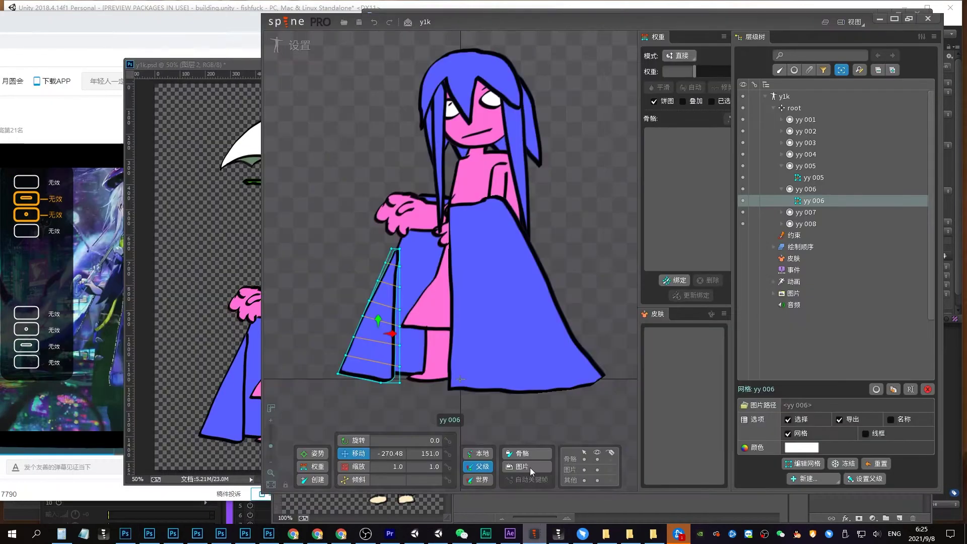
{"action": "left_click", "coordinate": [800, 108]}
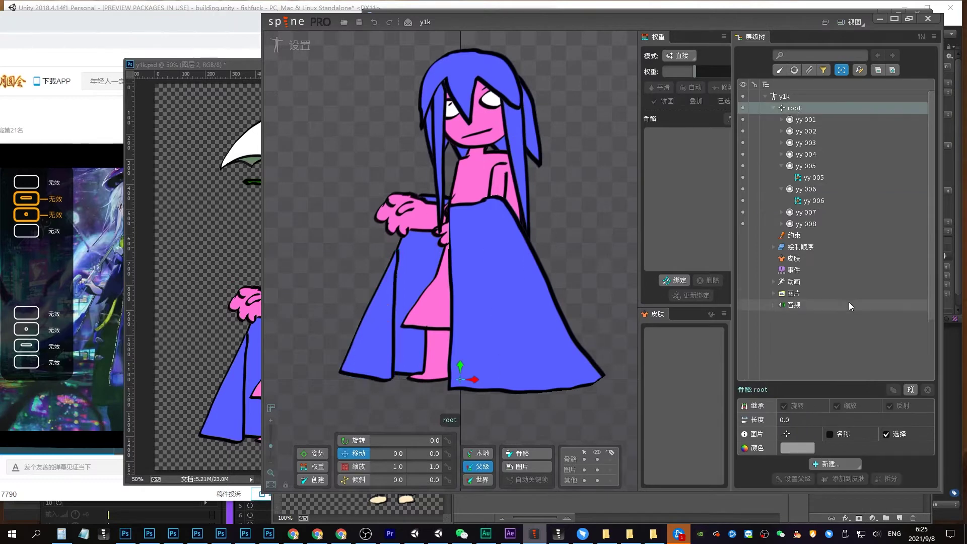
{"action": "left_click", "coordinate": [774, 292]}
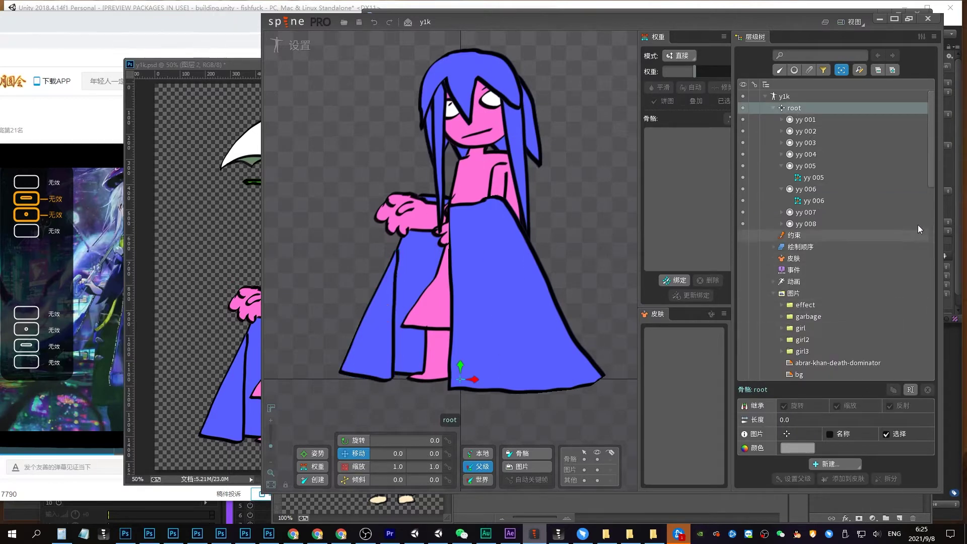
{"action": "left_click_drag", "start_coordinate": [930, 180], "coordinate": [927, 250]}
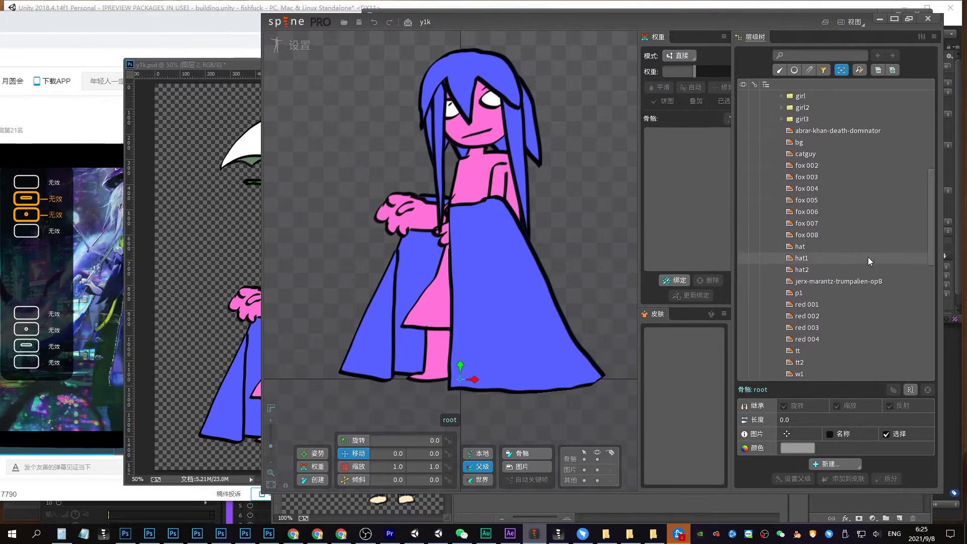
{"action": "left_click", "coordinate": [766, 257]}
Drop hat1 and hat2 onto the canvas and raise the umbrella above the girl's head
{"action": "left_click_drag", "start_coordinate": [766, 257], "coordinate": [512, 221]}
{"action": "left_click_drag", "start_coordinate": [801, 270], "coordinate": [485, 248]}
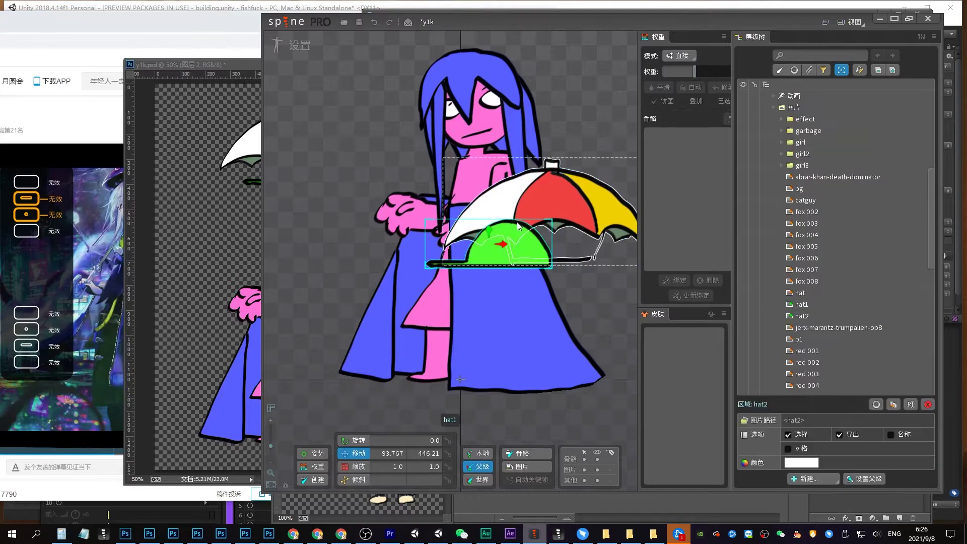
{"action": "scroll", "coordinate": [495, 301], "scroll_direction": "up", "scroll_amount": 2}
{"action": "mouse_move", "coordinate": [495, 300]}
{"action": "left_mouse_down"}
{"action": "mouse_move", "coordinate": [434, 82]}
{"action": "mouse_move", "coordinate": [412, 117]}
{"action": "left_mouse_up"}
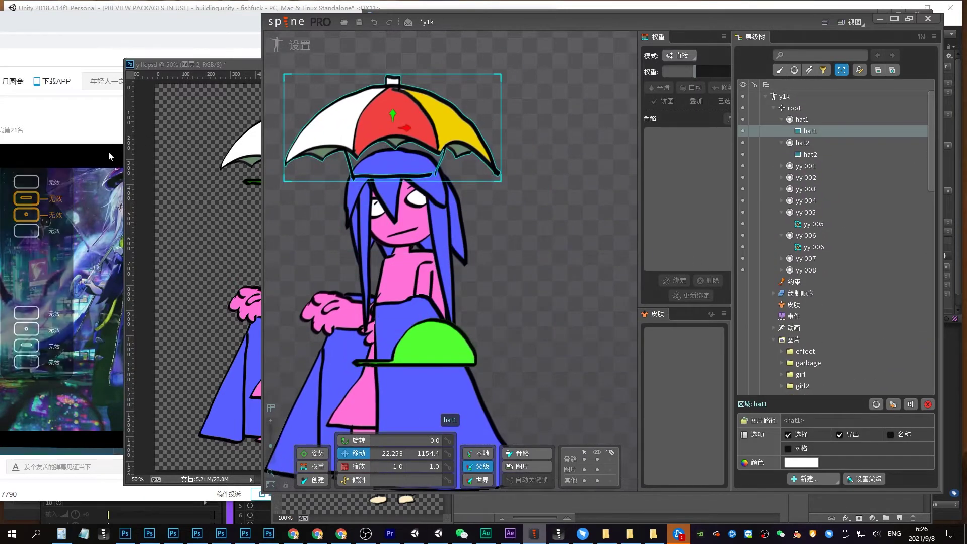
{"action": "left_click", "coordinate": [207, 66]}
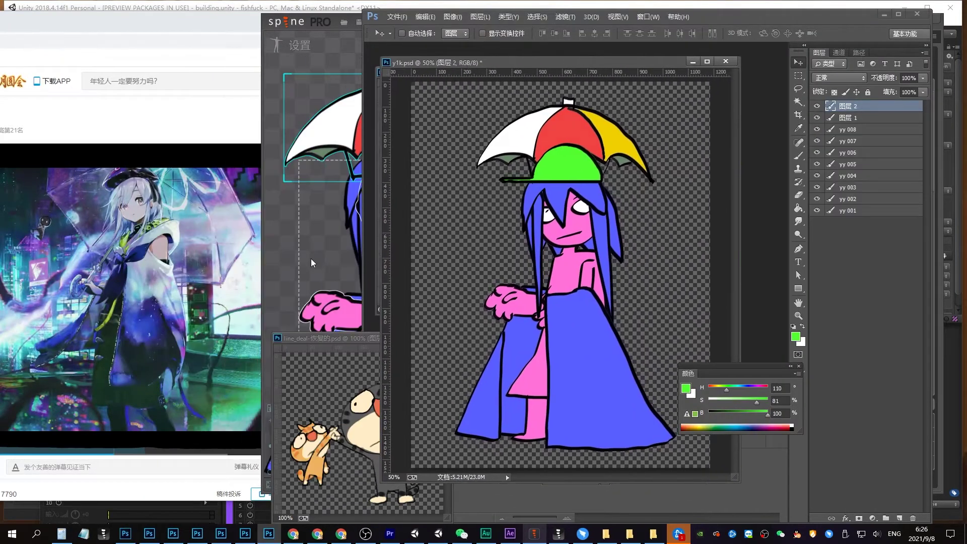
Place the green hat on the girl's head, nest hat2 under the hat1 bone, and save
{"action": "left_click", "coordinate": [311, 258]}
{"action": "left_click_drag", "start_coordinate": [412, 310], "coordinate": [404, 128]}
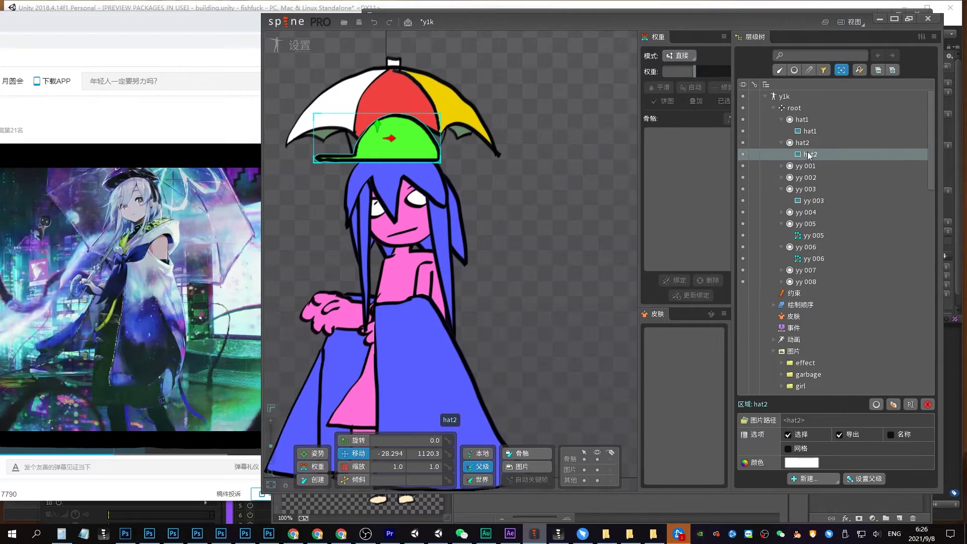
{"action": "left_click_drag", "start_coordinate": [809, 154], "coordinate": [803, 119]}
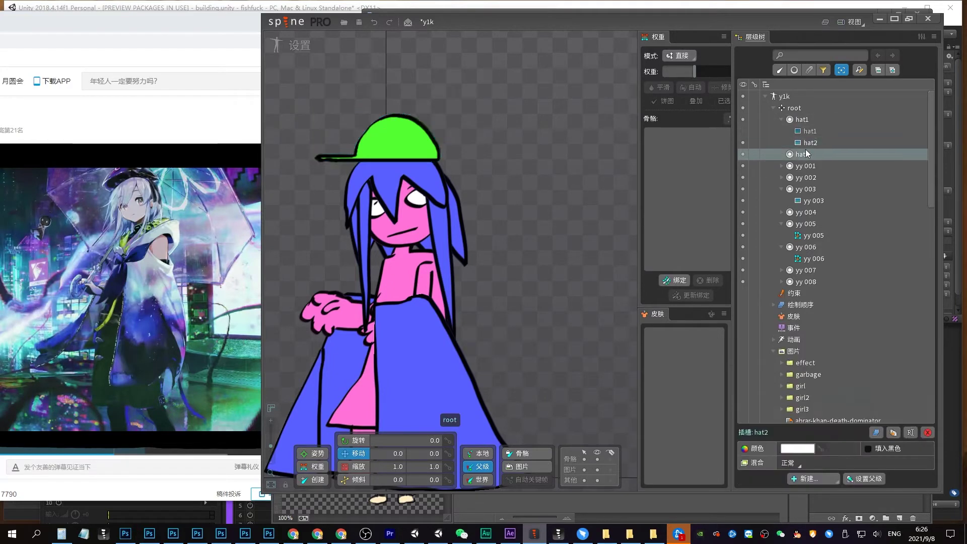
{"action": "key", "text": "ctrl+s"}
Switch the hat1 slot to show the umbrella instead of the green cap and save
{"action": "left_click", "coordinate": [802, 121]}
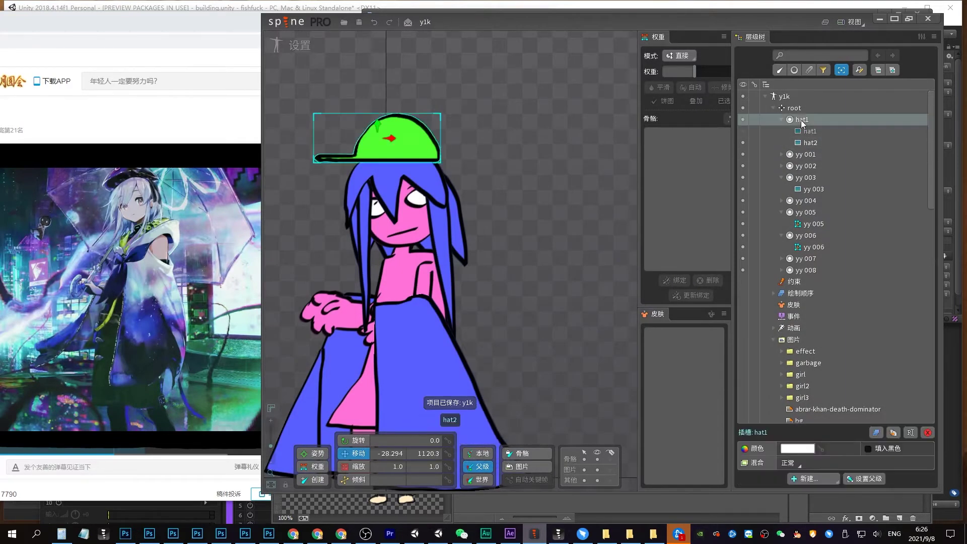
{"action": "left_click", "coordinate": [743, 132]}
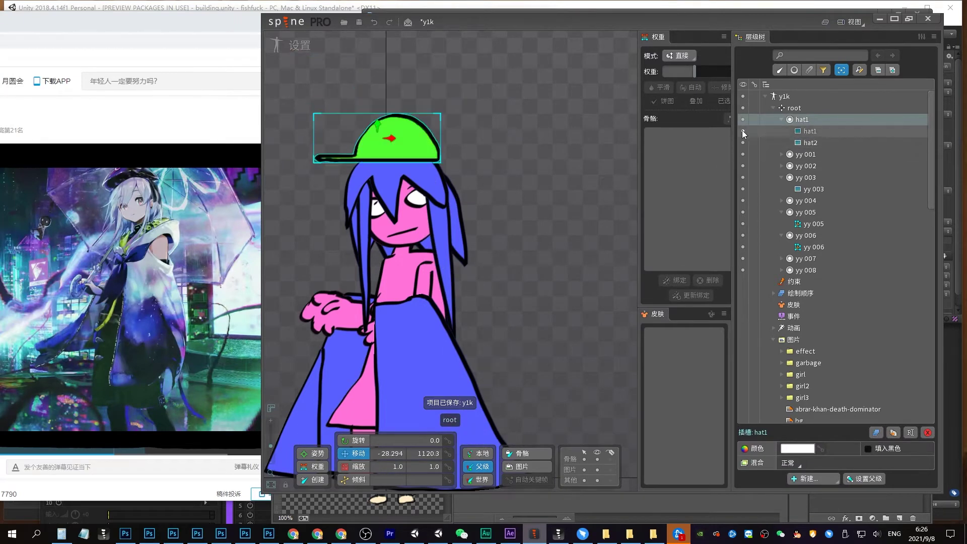
{"action": "left_click", "coordinate": [744, 143]}
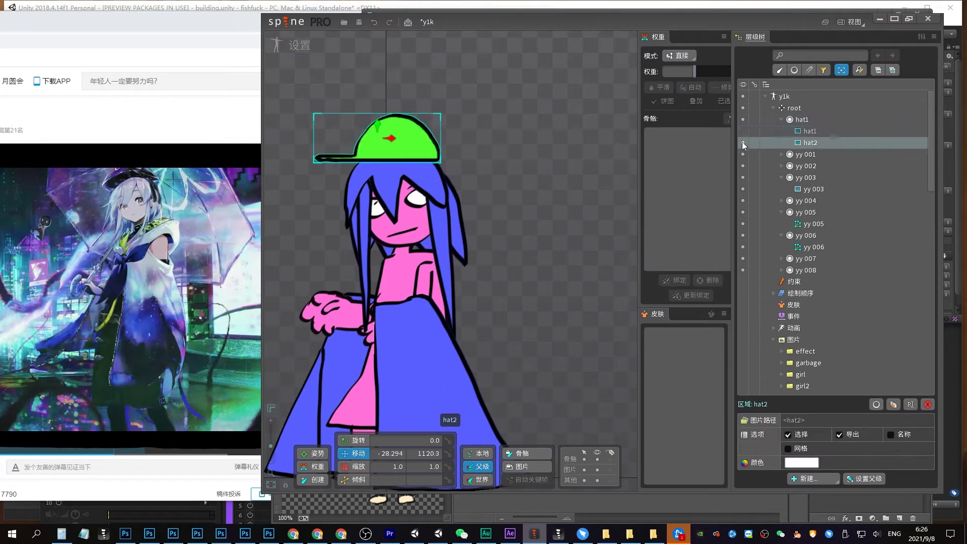
{"action": "key", "text": "Escape"}
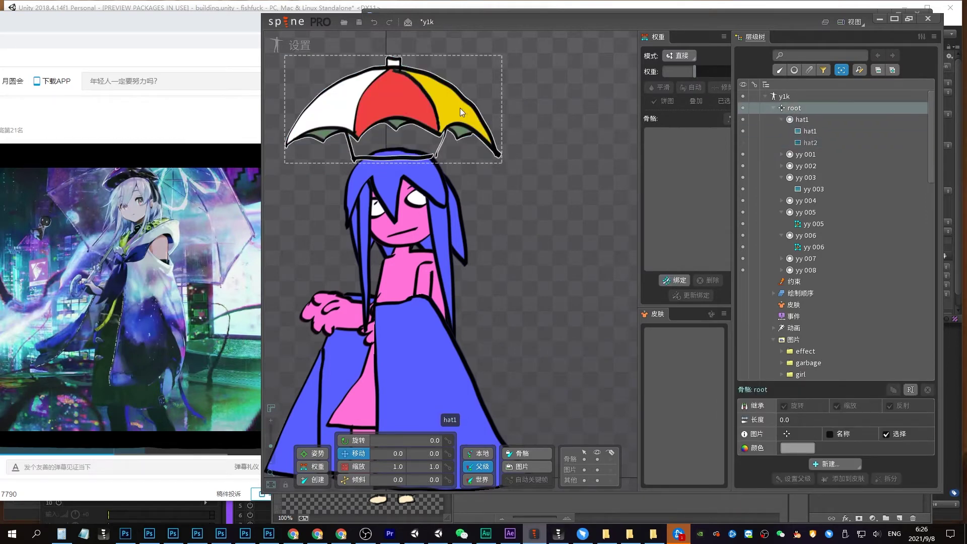
{"action": "left_click", "coordinate": [463, 112]}
{"action": "mouse_move", "coordinate": [445, 303]}
{"action": "left_mouse_down"}
{"action": "mouse_move", "coordinate": [506, 235]}
{"action": "mouse_move", "coordinate": [507, 263]}
{"action": "left_mouse_up"}
{"action": "key", "text": "ctrl+s"}
{"action": "left_click", "coordinate": [469, 161]}
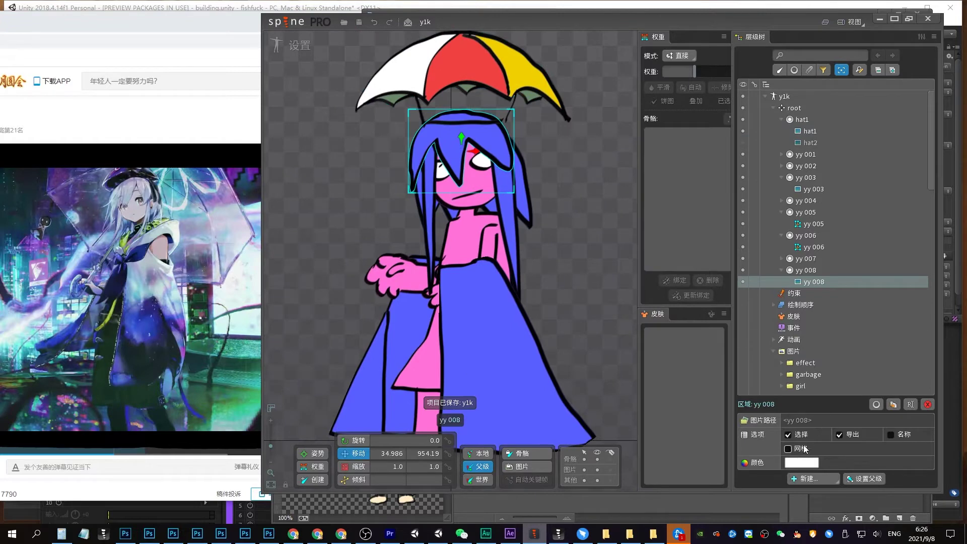
Convert yy 008 to a mesh and add the first hull vertices around the hair
{"action": "left_click", "coordinate": [789, 449]}
{"action": "left_click", "coordinate": [803, 463]}
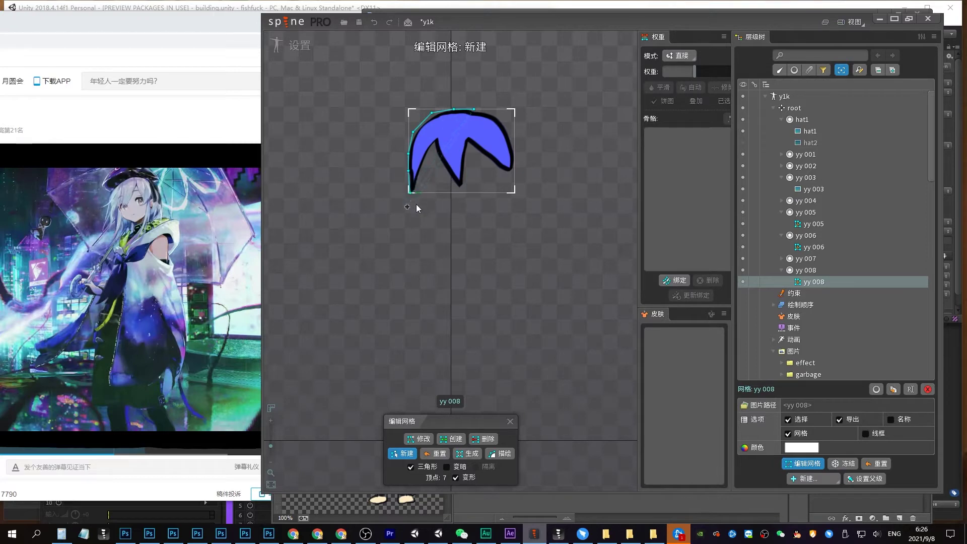
{"action": "scroll", "coordinate": [417, 207], "scroll_direction": "up", "scroll_amount": 3}
{"action": "left_click", "coordinate": [426, 146]}
{"action": "scroll", "coordinate": [379, 250], "scroll_direction": "up", "scroll_amount": 1}
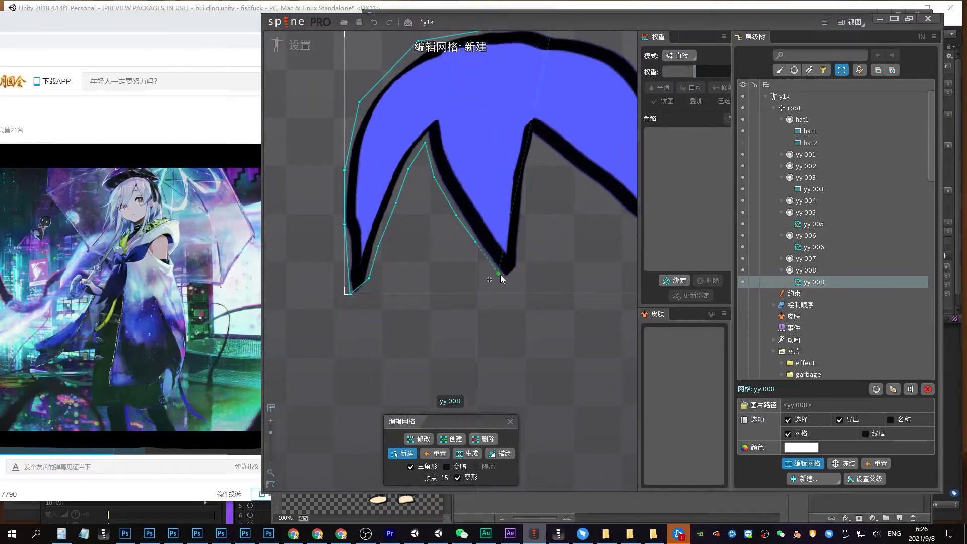
{"action": "left_click", "coordinate": [562, 171]}
{"action": "left_click", "coordinate": [445, 211]}
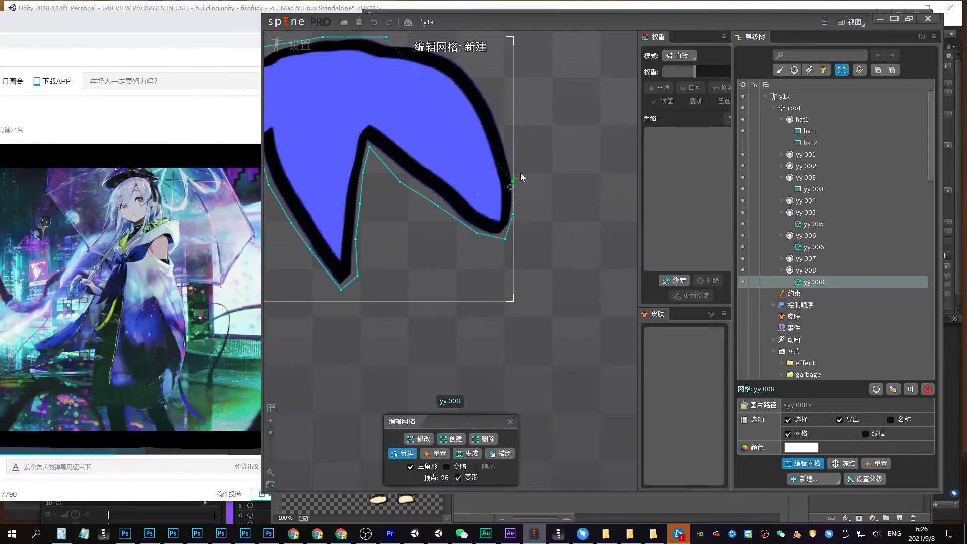
{"action": "left_click", "coordinate": [507, 125]}
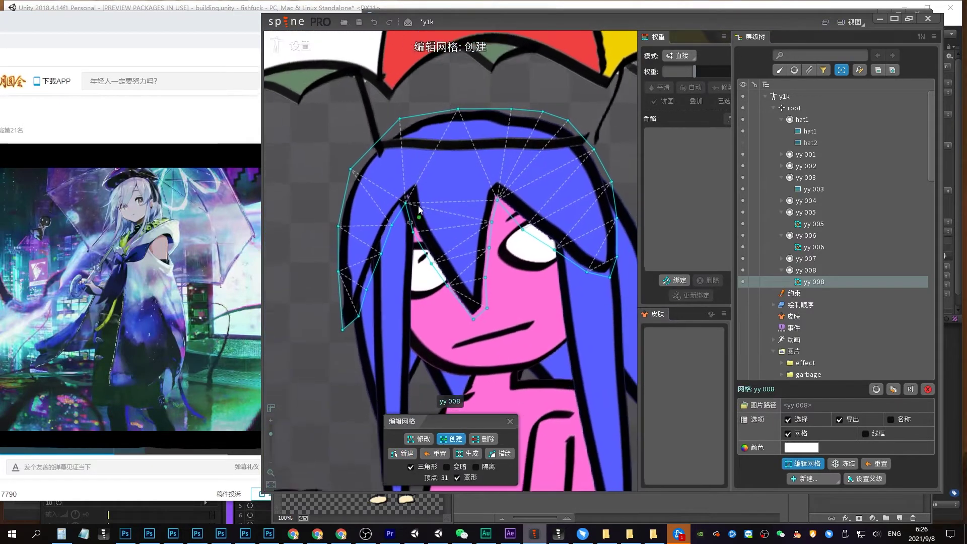
Add yy 008 vertices up to the hair's top edge, down the face and along the left side
{"action": "left_click", "coordinate": [415, 171]}
{"action": "left_click", "coordinate": [429, 148]}
{"action": "left_click", "coordinate": [453, 122]}
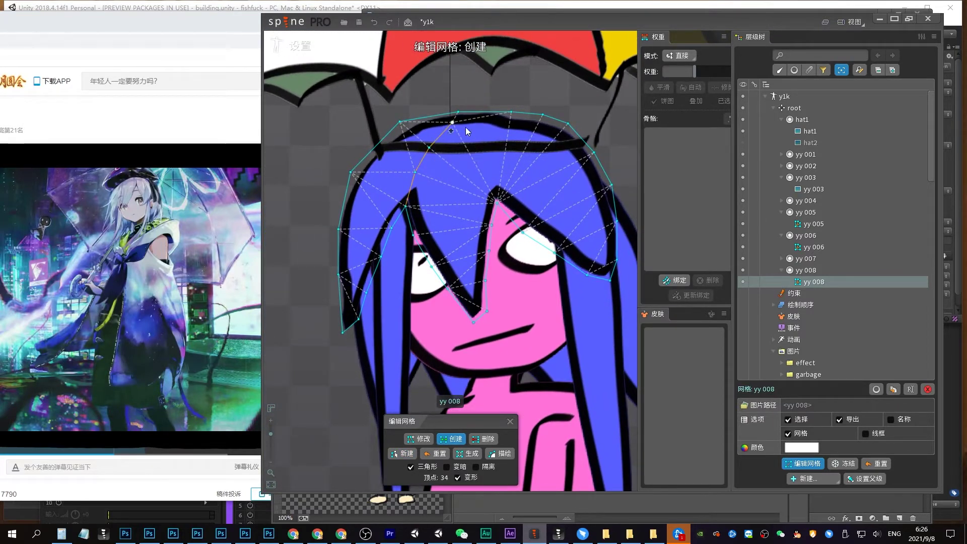
{"action": "left_click", "coordinate": [489, 112]}
{"action": "left_click", "coordinate": [486, 145]}
{"action": "left_click", "coordinate": [488, 174]}
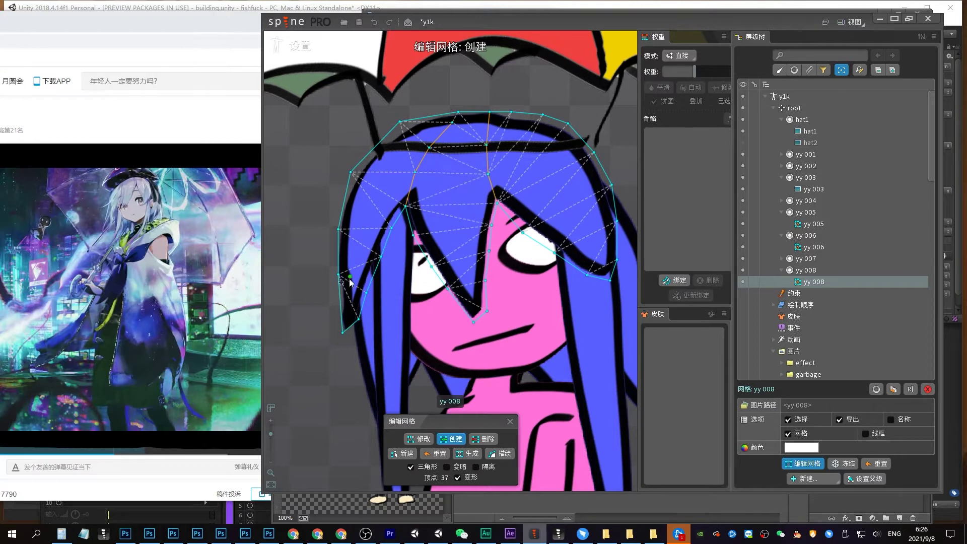
{"action": "left_click", "coordinate": [341, 253]}
{"action": "left_click", "coordinate": [387, 239]}
{"action": "left_click", "coordinate": [343, 208]}
Add vertices along the right hair edge and near the nose, reaching 49, and close the mesh editor
{"action": "left_click", "coordinate": [570, 263]}
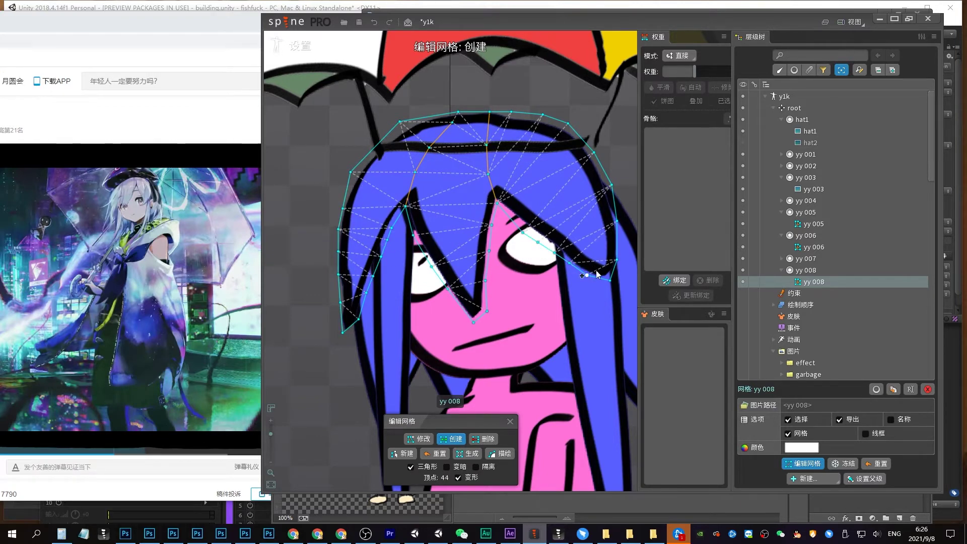
{"action": "left_click", "coordinate": [617, 241]}
{"action": "left_click", "coordinate": [614, 205]}
{"action": "left_click", "coordinate": [602, 170]}
{"action": "left_click", "coordinate": [458, 304]}
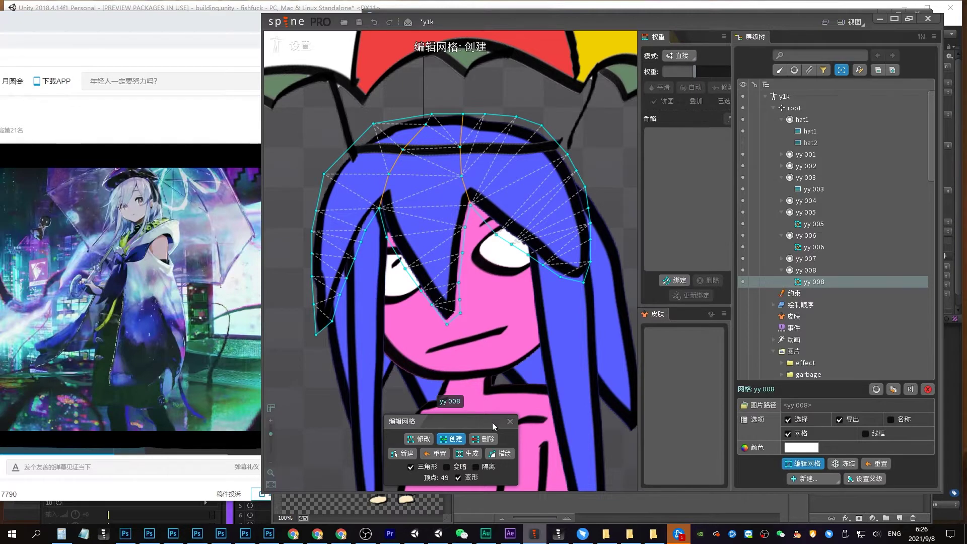
{"action": "left_click", "coordinate": [510, 421]}
{"action": "scroll", "coordinate": [485, 233], "scroll_direction": "up", "scroll_amount": 3}
Make yy 007 a mesh and trace a fresh outline around the strand
{"action": "left_click", "coordinate": [383, 312]}
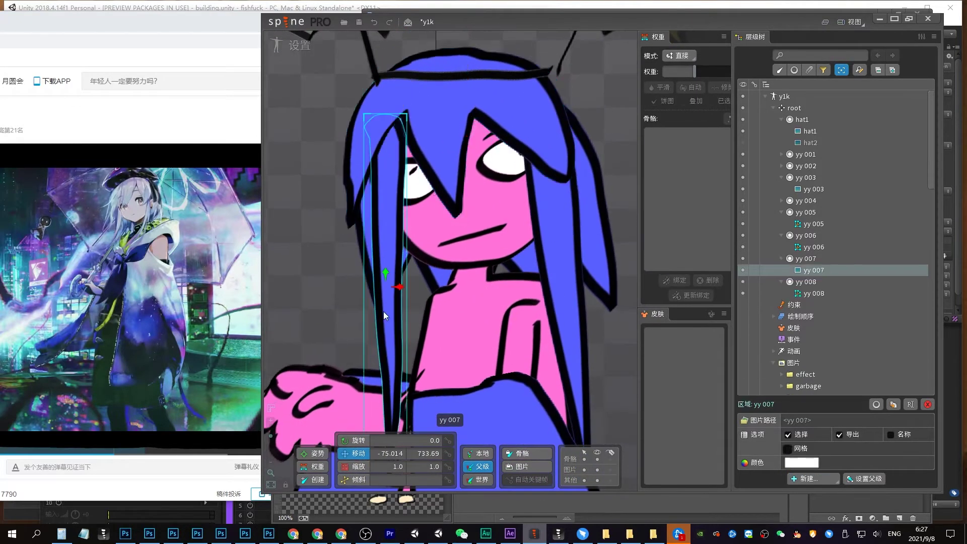
{"action": "left_click", "coordinate": [788, 449]}
{"action": "left_click", "coordinate": [802, 463]}
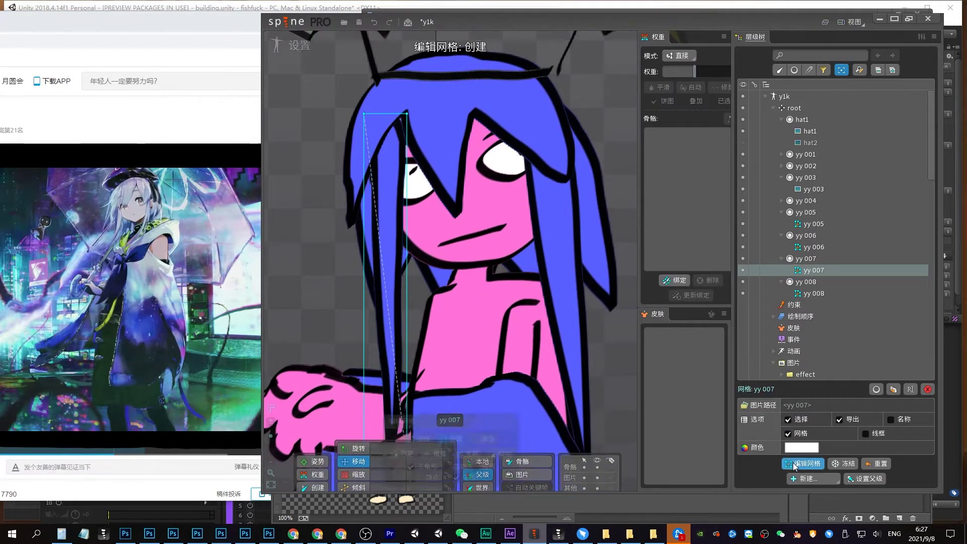
{"action": "left_click", "coordinate": [402, 454]}
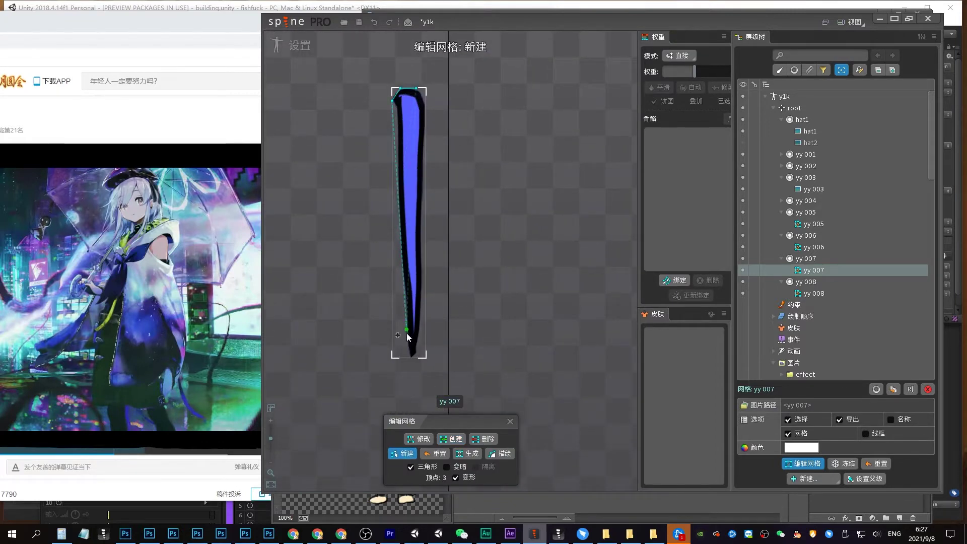
{"action": "left_click", "coordinate": [411, 357]}
{"action": "left_click", "coordinate": [426, 152]}
{"action": "left_click_drag", "start_coordinate": [426, 152], "coordinate": [426, 103]}
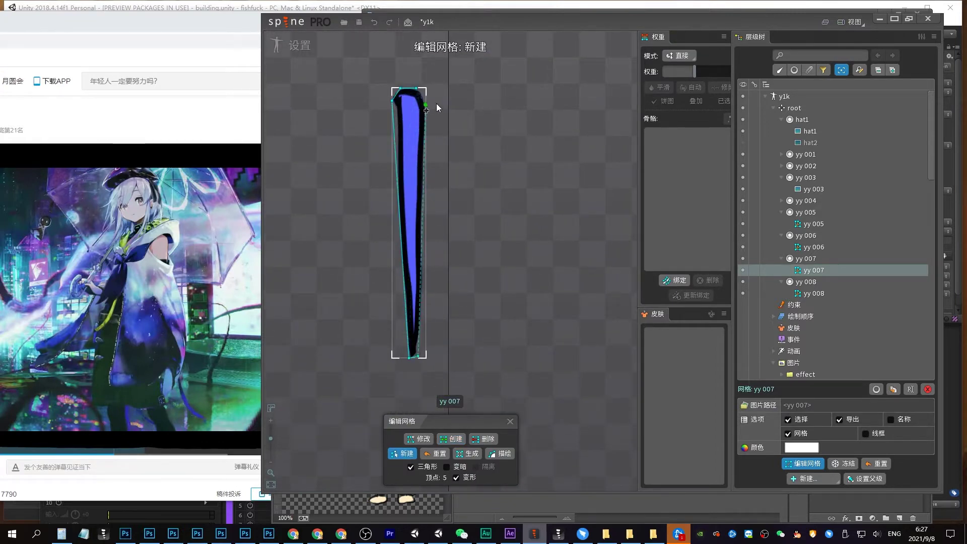
{"action": "left_click", "coordinate": [452, 439]}
Add interior vertices along the lower part of the yy 007 strand
{"action": "left_click", "coordinate": [419, 345]}
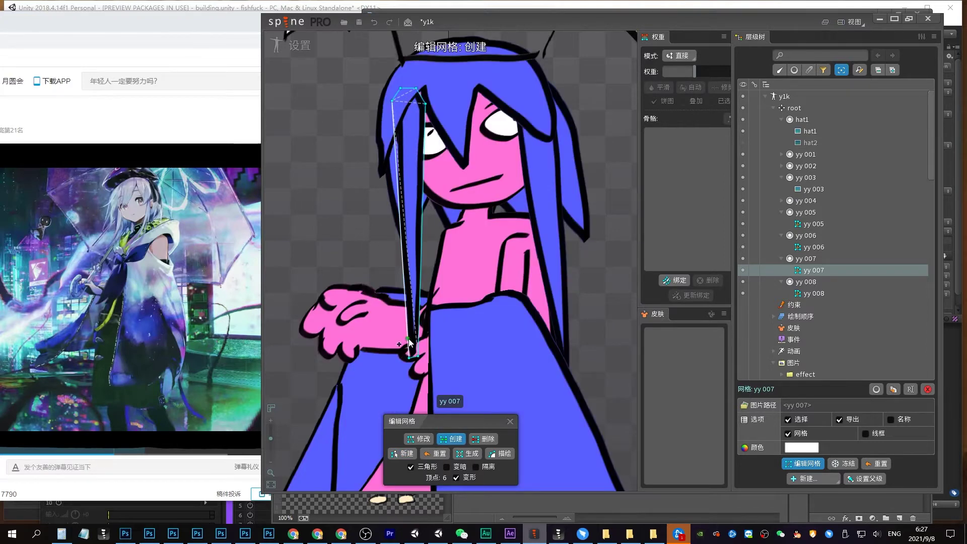
{"action": "left_click", "coordinate": [407, 317]}
{"action": "left_click", "coordinate": [420, 317]}
{"action": "left_click", "coordinate": [405, 294]}
{"action": "left_click", "coordinate": [402, 256]}
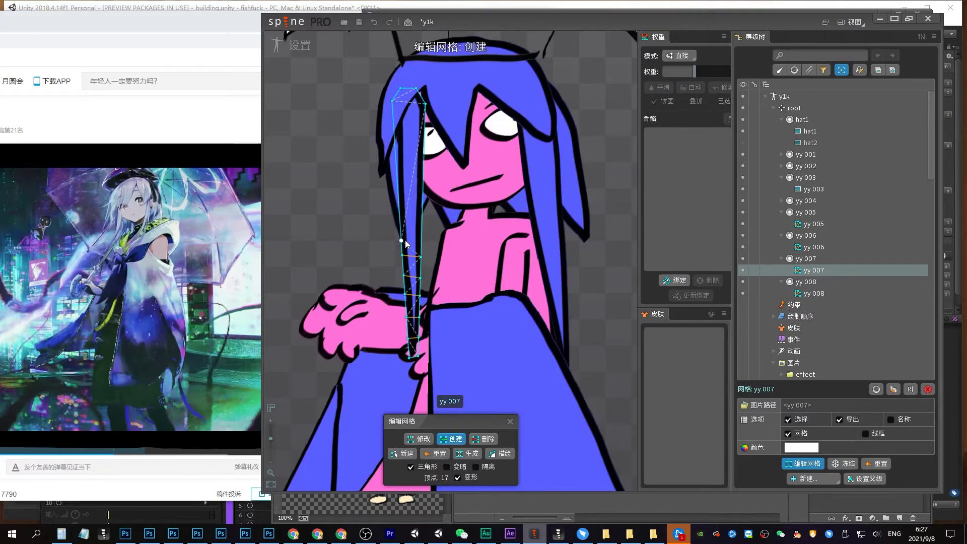
Add vertices up the rest of the yy 007 strand to its top
{"action": "left_click", "coordinate": [421, 216]}
{"action": "left_click", "coordinate": [399, 197]}
{"action": "left_click", "coordinate": [423, 172]}
{"action": "left_click", "coordinate": [403, 159]}
{"action": "left_click", "coordinate": [424, 146]}
{"action": "left_click", "coordinate": [396, 147]}
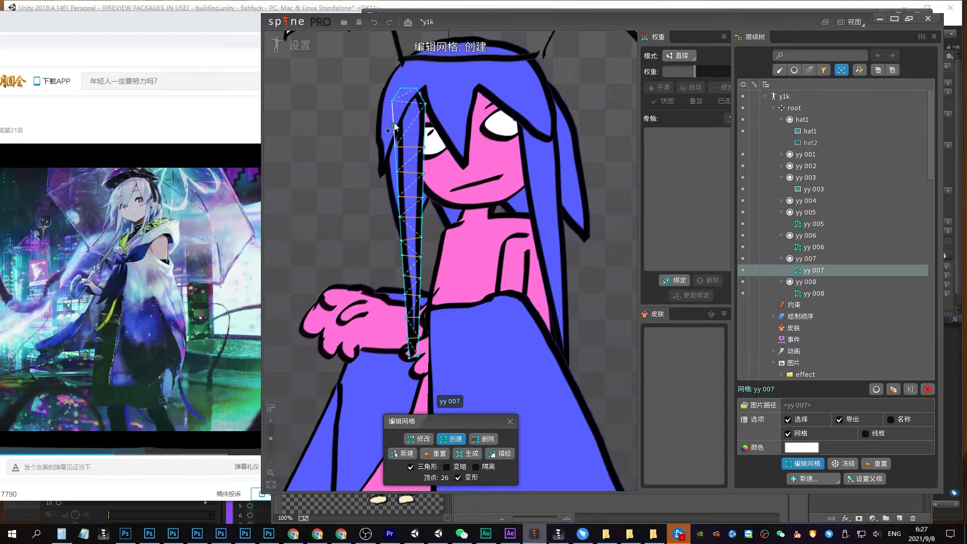
{"action": "left_click", "coordinate": [426, 121]}
{"action": "left_click", "coordinate": [393, 117]}
Make yy 004 a mesh and trace a fresh outline along both edges of the strand
{"action": "left_click", "coordinate": [510, 426]}
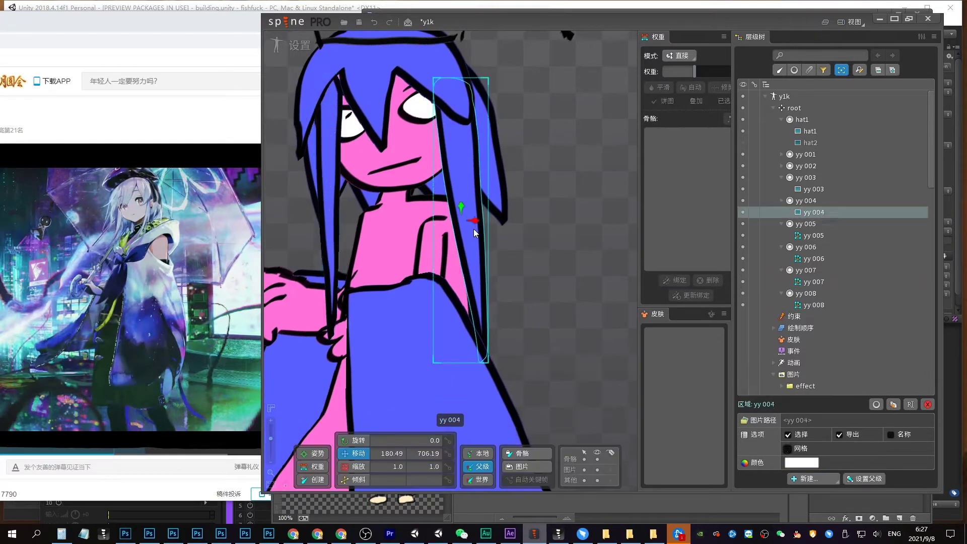
{"action": "left_click", "coordinate": [788, 448]}
{"action": "left_click", "coordinate": [803, 464]}
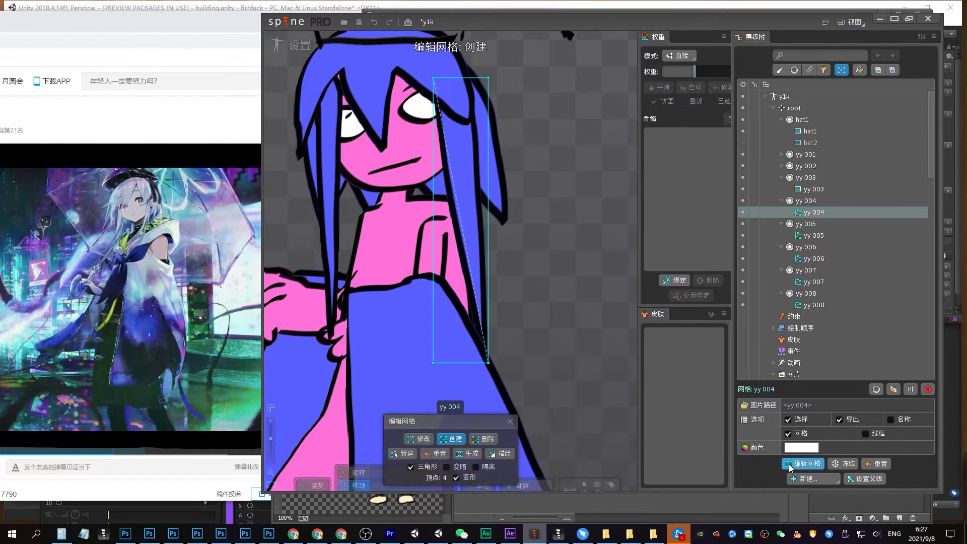
{"action": "left_click", "coordinate": [402, 453]}
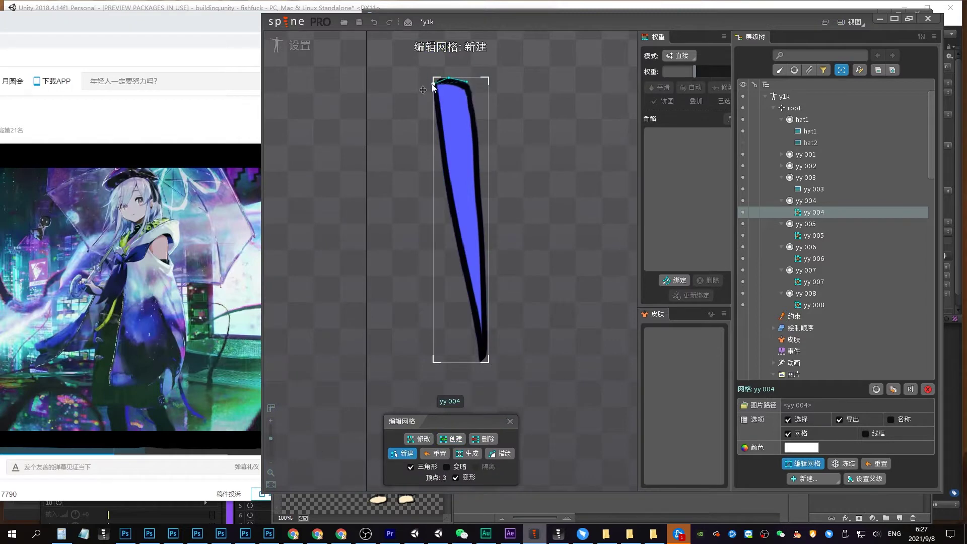
{"action": "left_click", "coordinate": [457, 263]}
{"action": "left_click", "coordinate": [474, 337]}
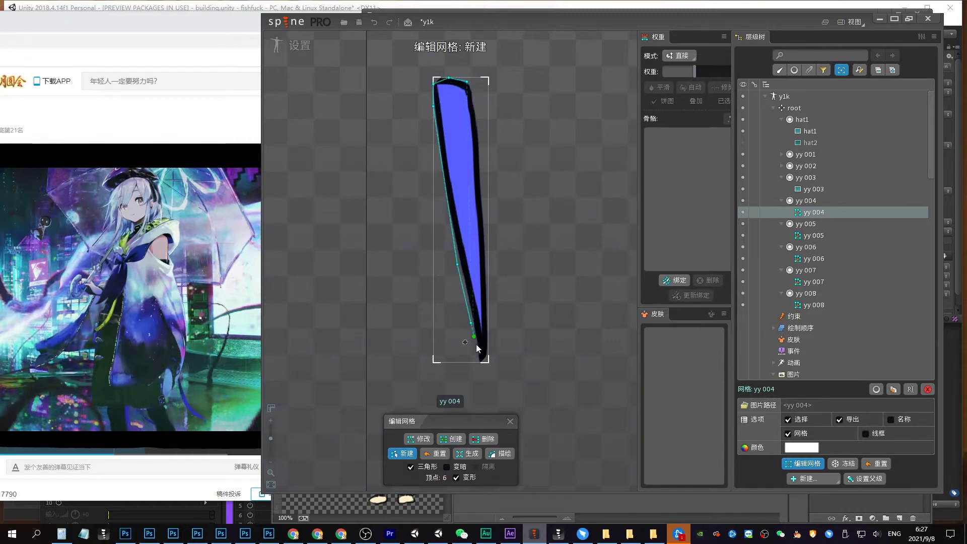
{"action": "left_click", "coordinate": [489, 283]}
{"action": "left_click", "coordinate": [481, 179]}
{"action": "left_click", "coordinate": [478, 111]}
{"action": "left_click", "coordinate": [453, 439]}
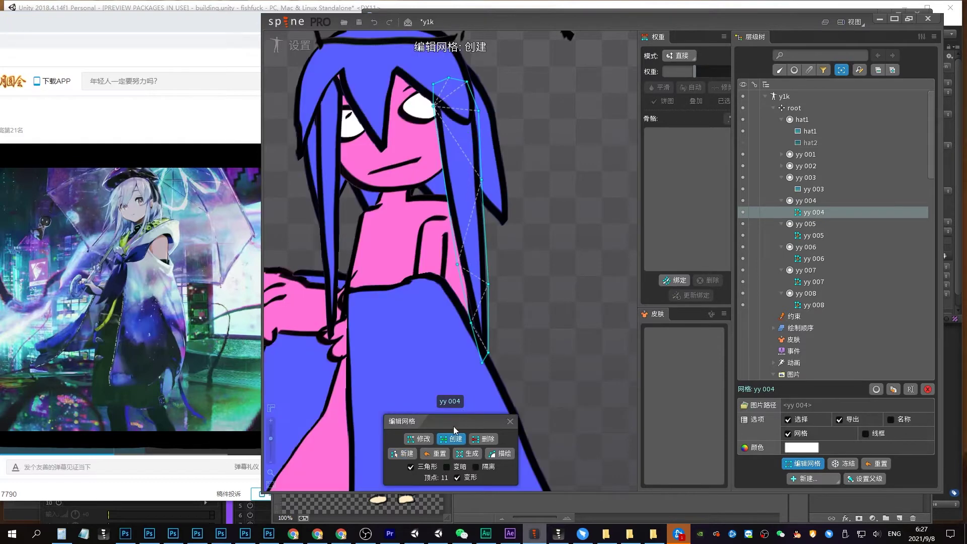
Add vertices along the lower and middle sections of the yy 004 strand
{"action": "left_click", "coordinate": [476, 341]}
{"action": "left_click", "coordinate": [488, 332]}
{"action": "left_click", "coordinate": [488, 313]}
{"action": "left_click", "coordinate": [465, 296]}
{"action": "left_click", "coordinate": [489, 298]}
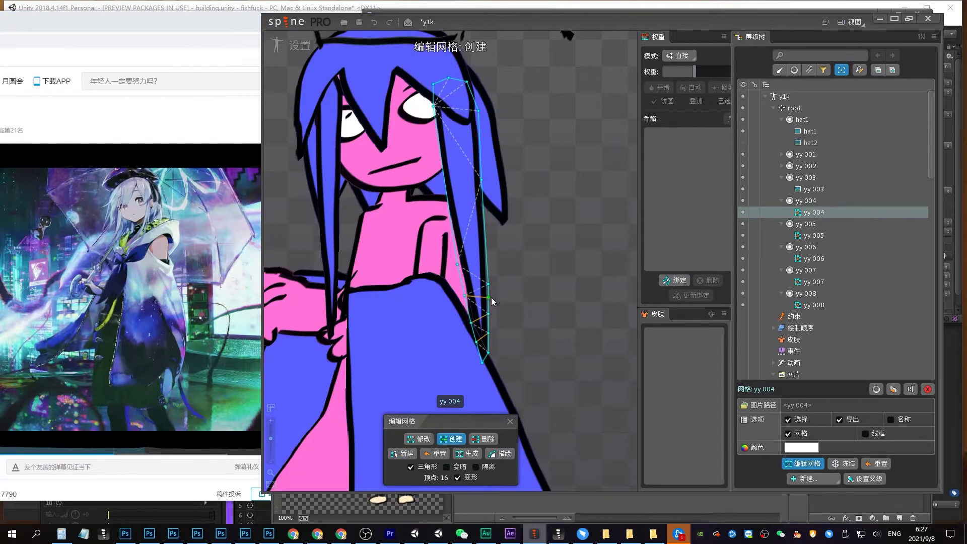
{"action": "left_click", "coordinate": [454, 238]}
{"action": "left_click", "coordinate": [485, 236]}
{"action": "left_click", "coordinate": [451, 216]}
{"action": "left_click", "coordinate": [483, 213]}
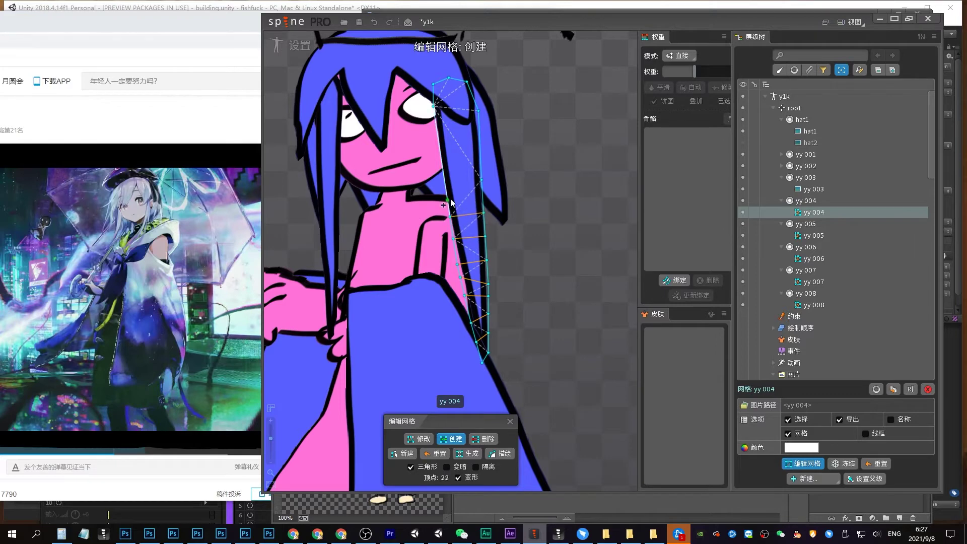
{"action": "left_click", "coordinate": [447, 195]}
{"action": "left_click", "coordinate": [442, 158]}
Add the upper-strand vertices to reach 29 and close the yy 004 mesh editor
{"action": "left_click", "coordinate": [480, 154]}
{"action": "left_click", "coordinate": [439, 133]}
{"action": "left_click", "coordinate": [480, 135]}
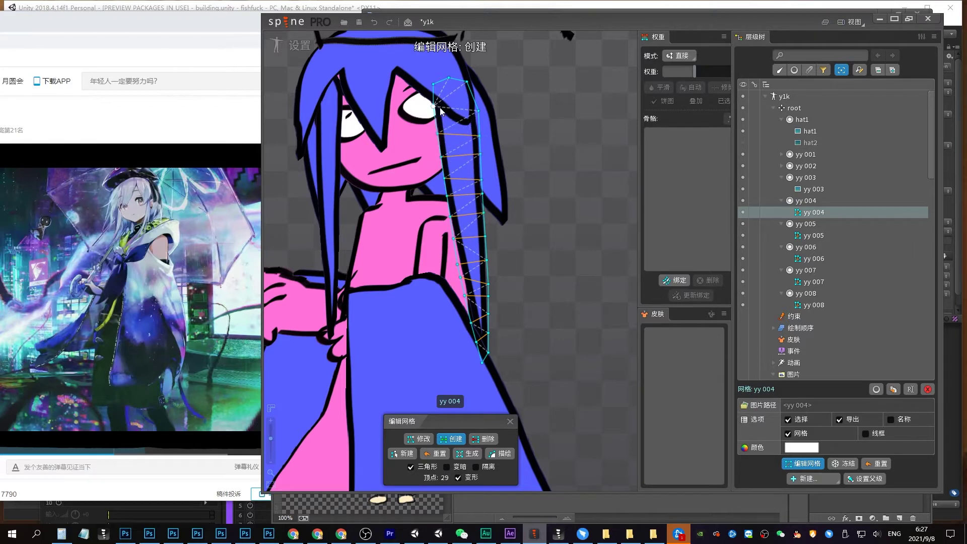
{"action": "left_click", "coordinate": [511, 422]}
{"action": "left_click", "coordinate": [501, 221]}
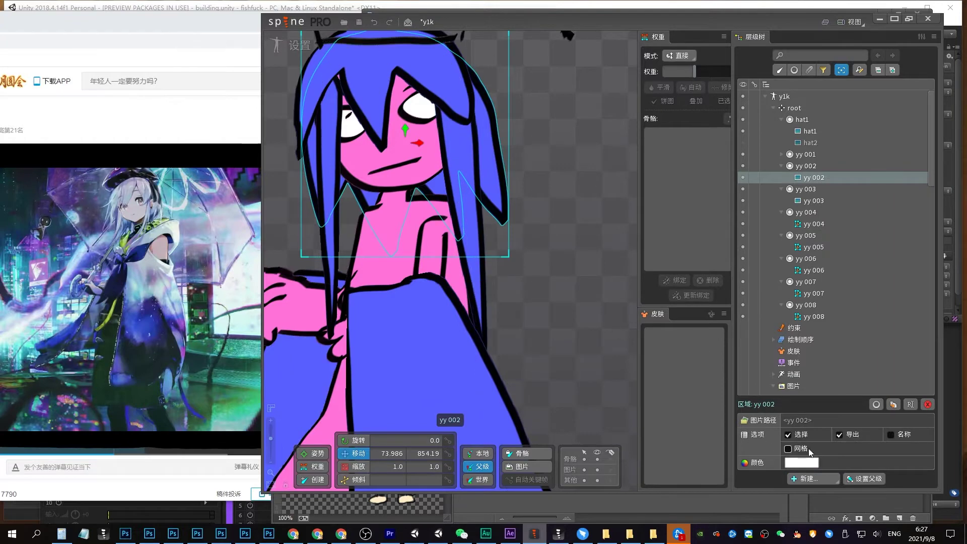
Convert yy 002 into a mesh and trace its spiky front-hair outline with hull vertices
{"action": "left_click", "coordinate": [789, 449]}
{"action": "left_click", "coordinate": [803, 464]}
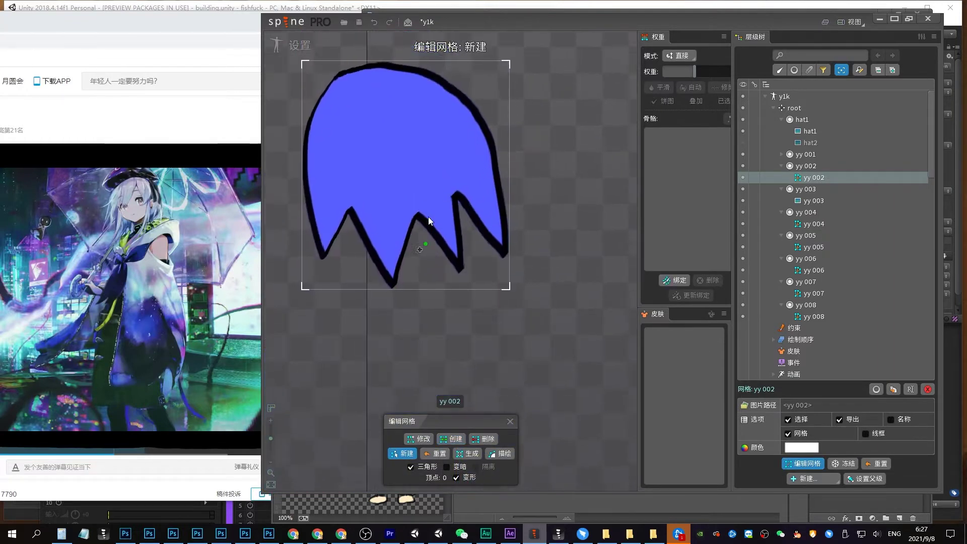
{"action": "left_click", "coordinate": [389, 114]}
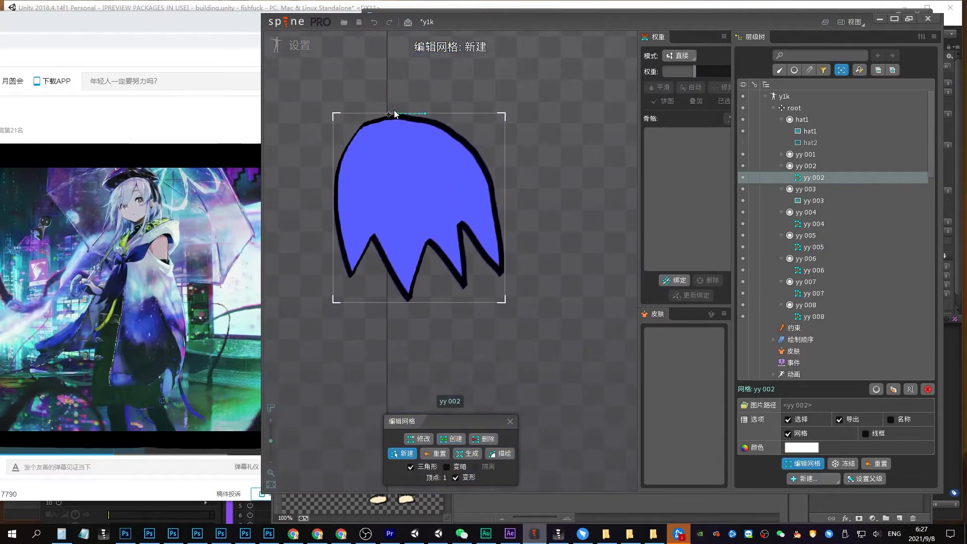
{"action": "left_click", "coordinate": [338, 157]}
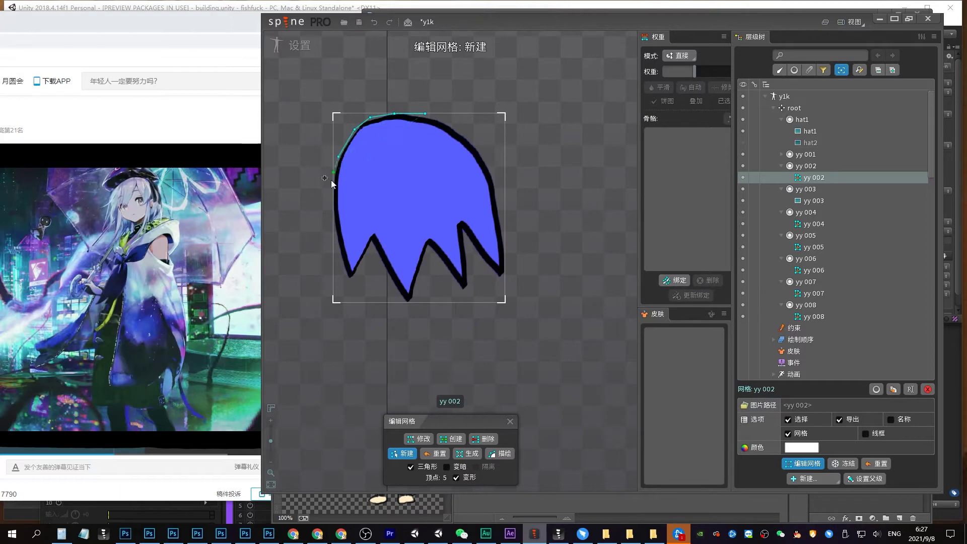
{"action": "left_click", "coordinate": [352, 283]}
{"action": "left_click", "coordinate": [371, 244]}
{"action": "left_click", "coordinate": [384, 270]}
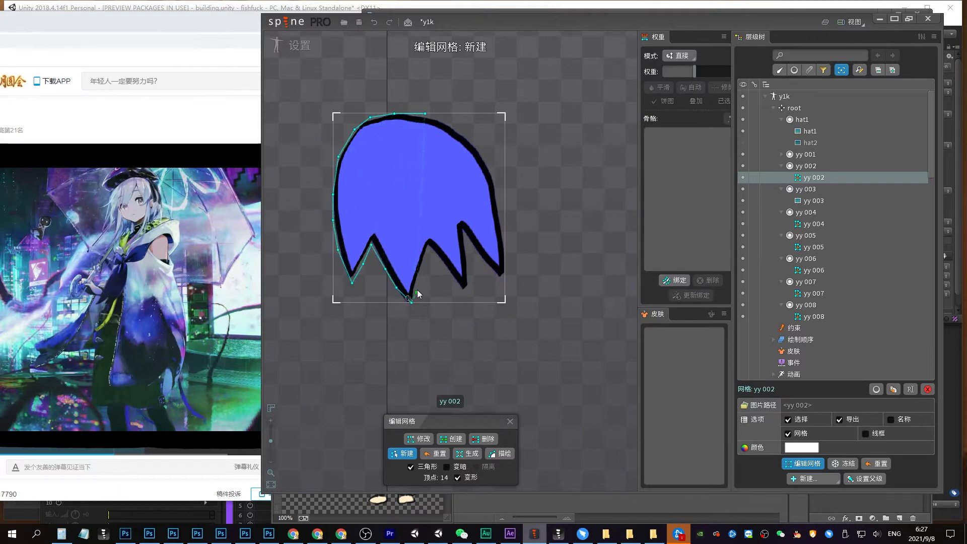
{"action": "left_click", "coordinate": [423, 267]}
{"action": "left_click", "coordinate": [442, 264]}
{"action": "left_click", "coordinate": [452, 275]}
{"action": "left_click", "coordinate": [461, 227]}
{"action": "left_click", "coordinate": [477, 254]}
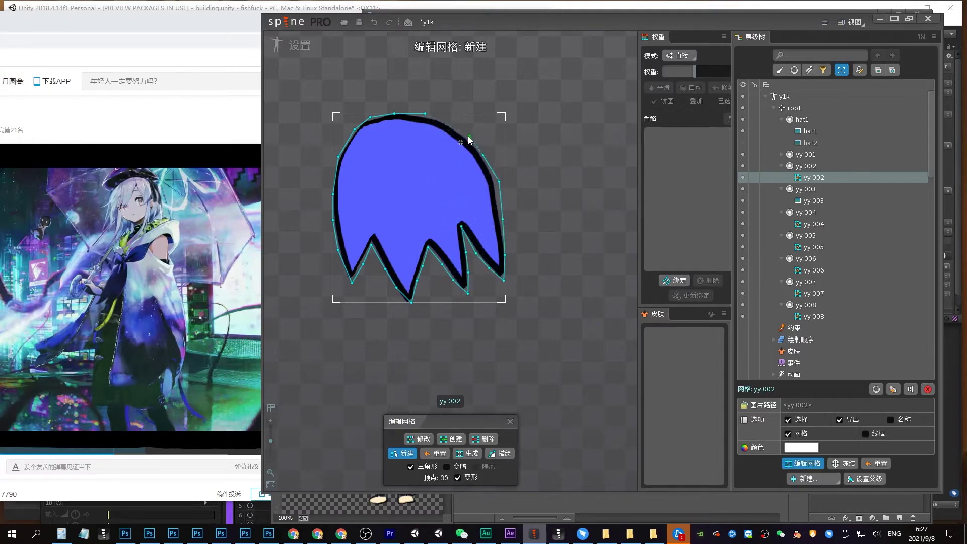
{"action": "left_click", "coordinate": [444, 123]}
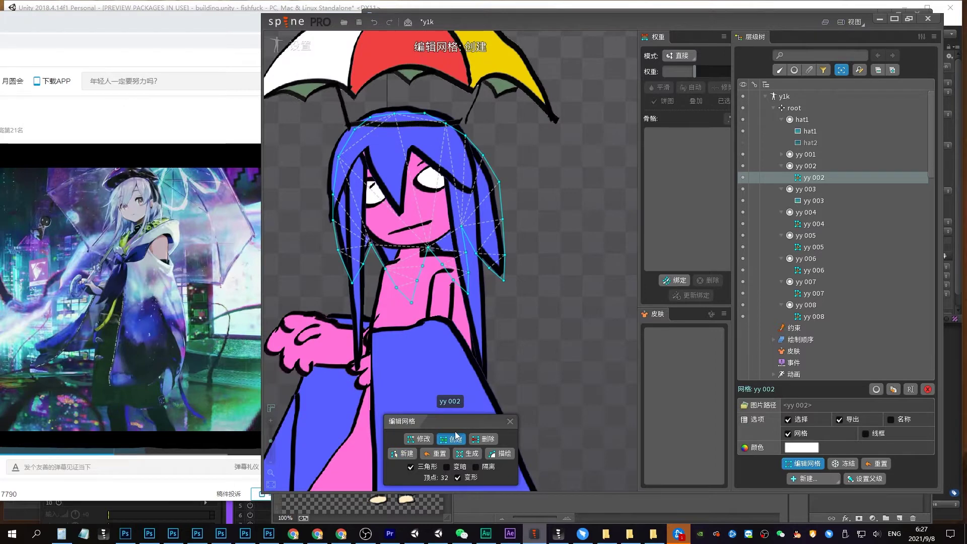
Add interior vertices over the face and right hair for 41 total, then select yy 001
{"action": "scroll", "coordinate": [376, 254], "scroll_direction": "up", "scroll_amount": 3}
{"action": "left_click", "coordinate": [427, 306]}
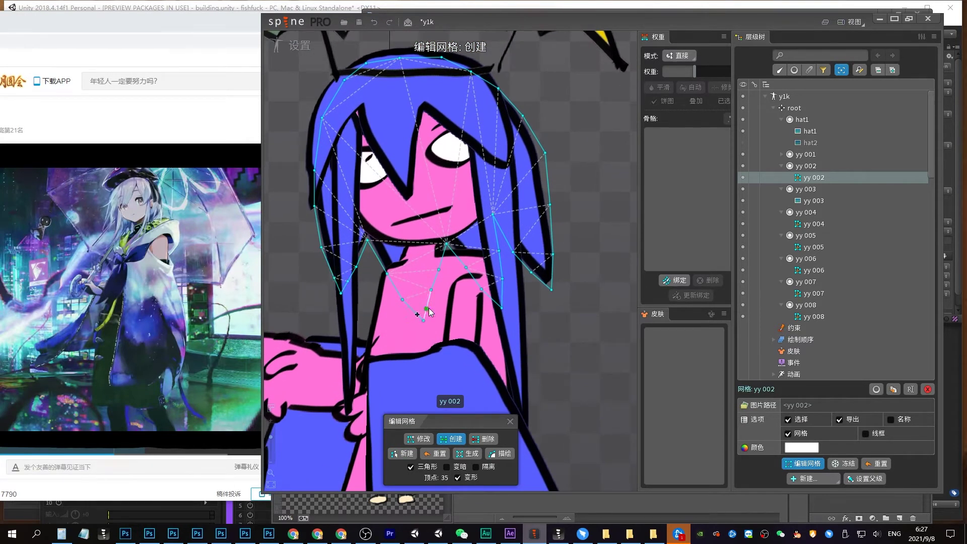
{"action": "left_click", "coordinate": [507, 252]}
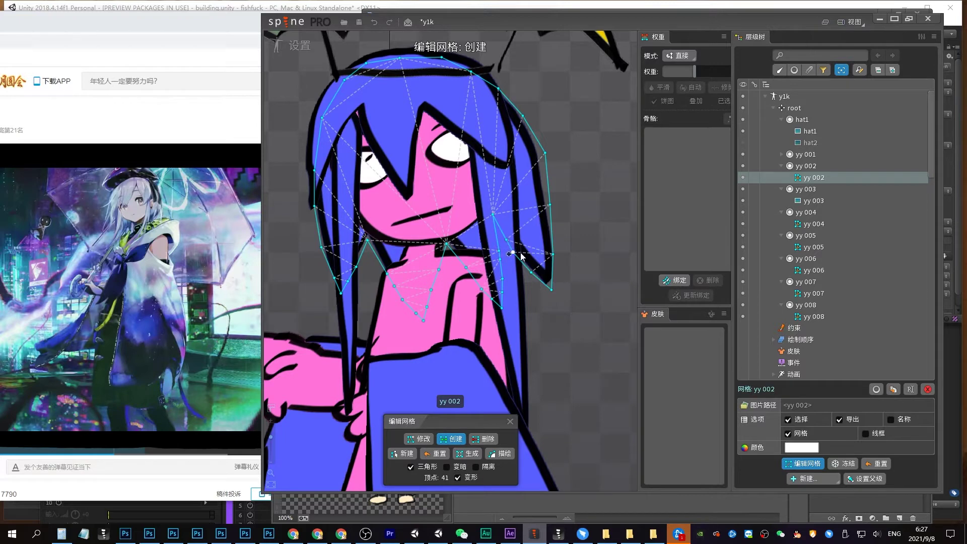
{"action": "left_click", "coordinate": [510, 421]}
{"action": "scroll", "coordinate": [453, 248], "scroll_direction": "down", "scroll_amount": 2}
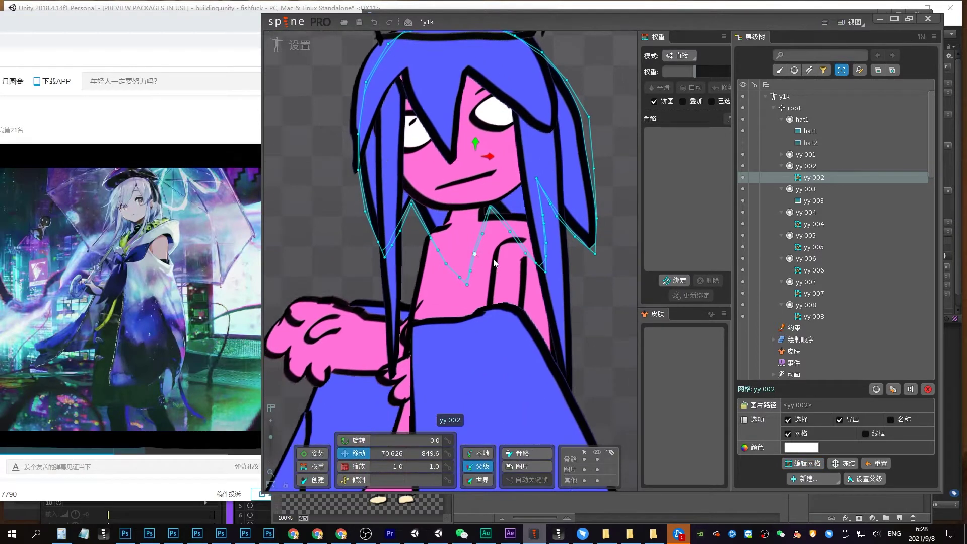
{"action": "scroll", "coordinate": [468, 265], "scroll_direction": "down", "scroll_amount": 2}
{"action": "scroll", "coordinate": [446, 202], "scroll_direction": "up", "scroll_amount": 2}
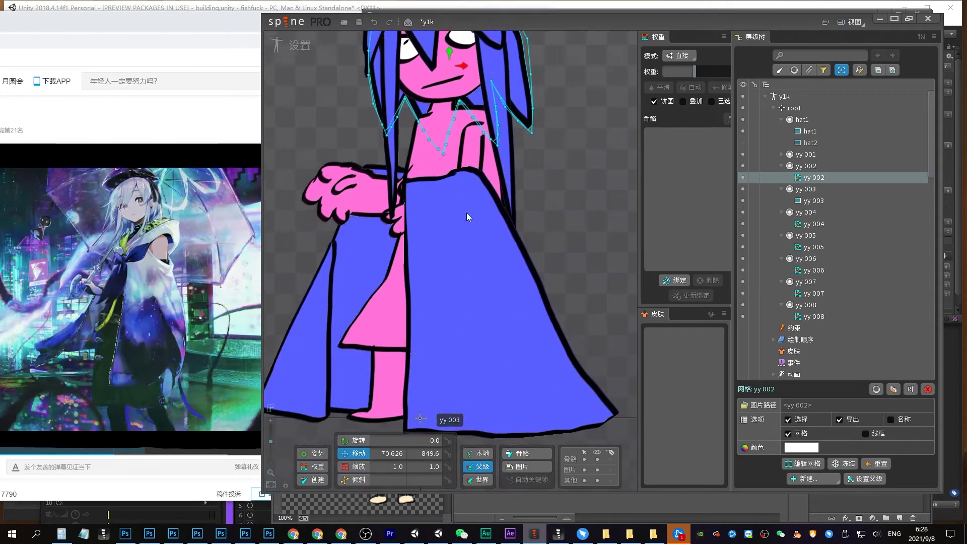
{"action": "scroll", "coordinate": [466, 212], "scroll_direction": "down", "scroll_amount": 2}
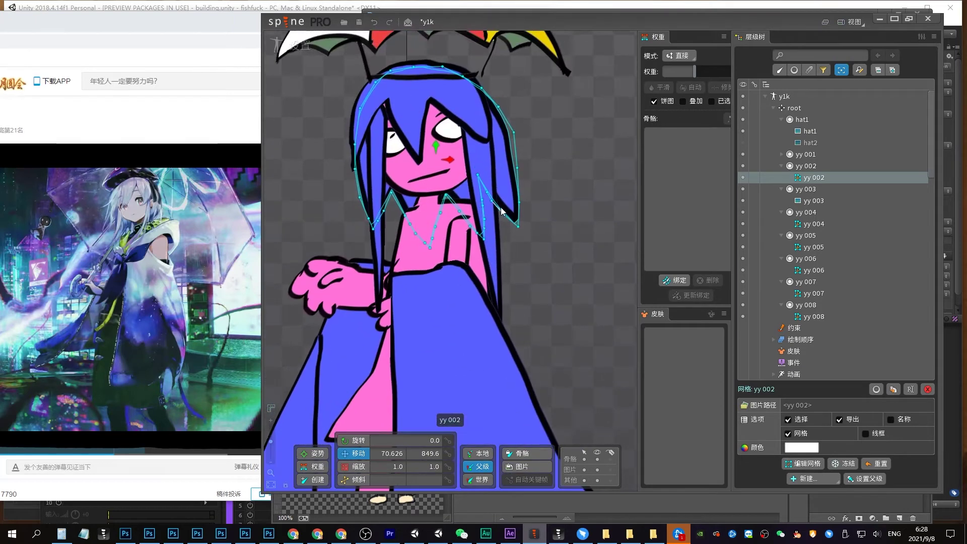
{"action": "left_click", "coordinate": [361, 340]}
{"action": "scroll", "coordinate": [383, 303], "scroll_direction": "down", "scroll_amount": 3}
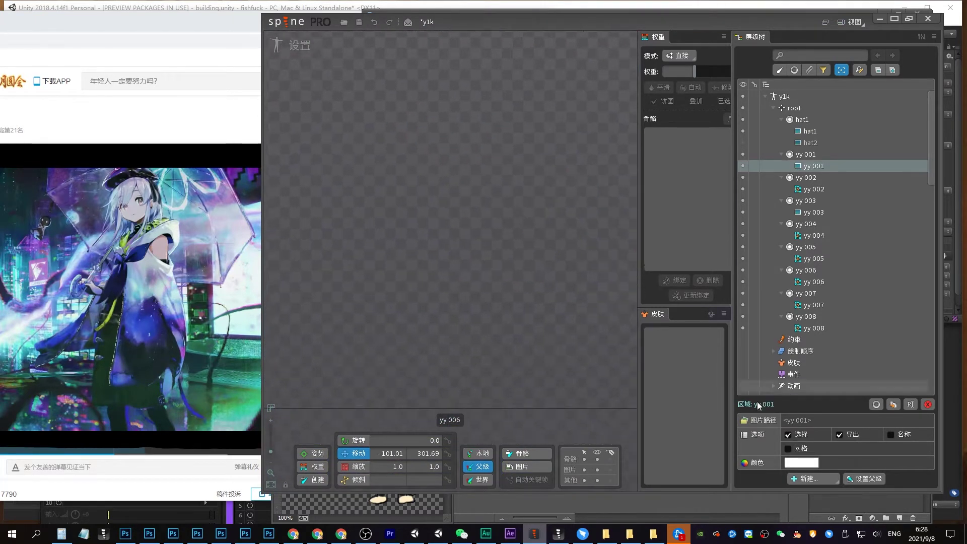
Convert yy 001 into a mesh and trace a fresh outline around the robe
{"action": "left_click_drag", "start_coordinate": [430, 249], "coordinate": [422, 271]}
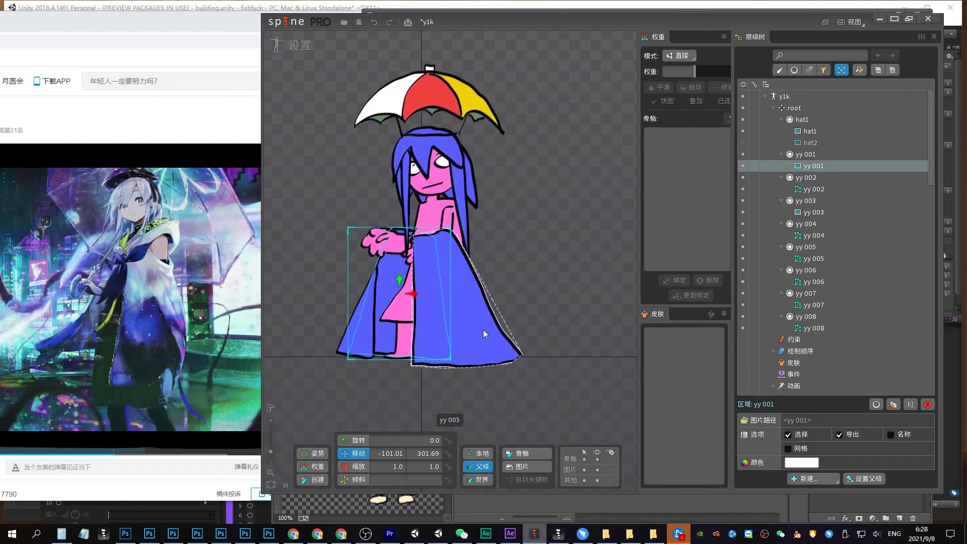
{"action": "left_click", "coordinate": [788, 448]}
{"action": "left_click", "coordinate": [804, 464]}
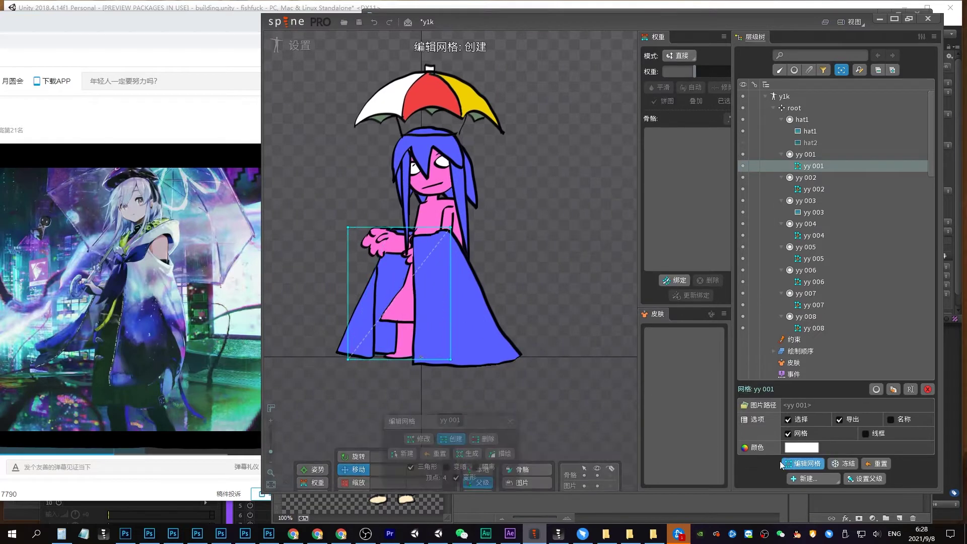
{"action": "left_click", "coordinate": [402, 454]}
{"action": "scroll", "coordinate": [431, 243], "scroll_direction": "up", "scroll_amount": 3}
{"action": "left_click", "coordinate": [434, 232]}
{"action": "left_click", "coordinate": [394, 215]}
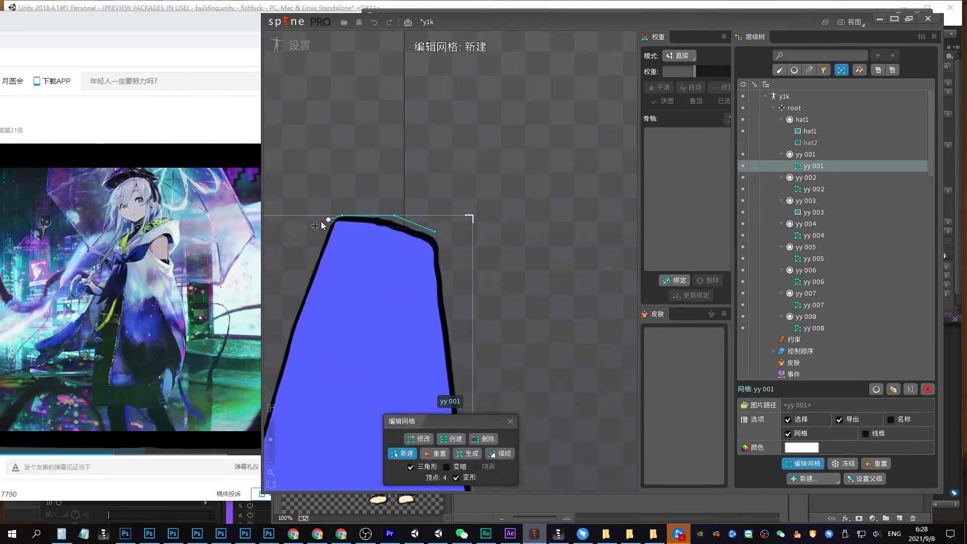
{"action": "left_click_drag", "start_coordinate": [322, 221], "coordinate": [416, 114]}
{"action": "left_click", "coordinate": [331, 399]}
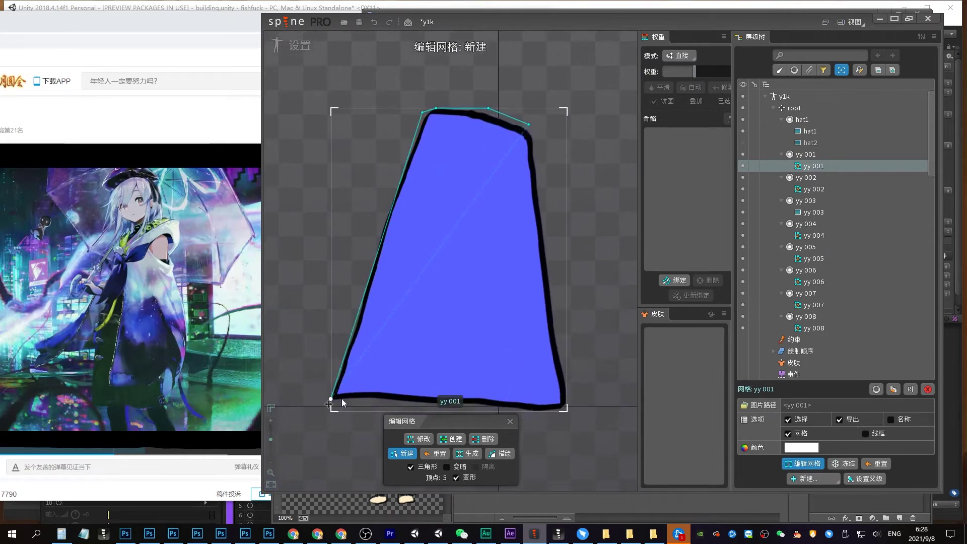
{"action": "left_click_drag", "start_coordinate": [342, 403], "coordinate": [320, 331]}
{"action": "left_click", "coordinate": [359, 327]}
{"action": "left_click", "coordinate": [414, 332]}
{"action": "left_click", "coordinate": [467, 335]}
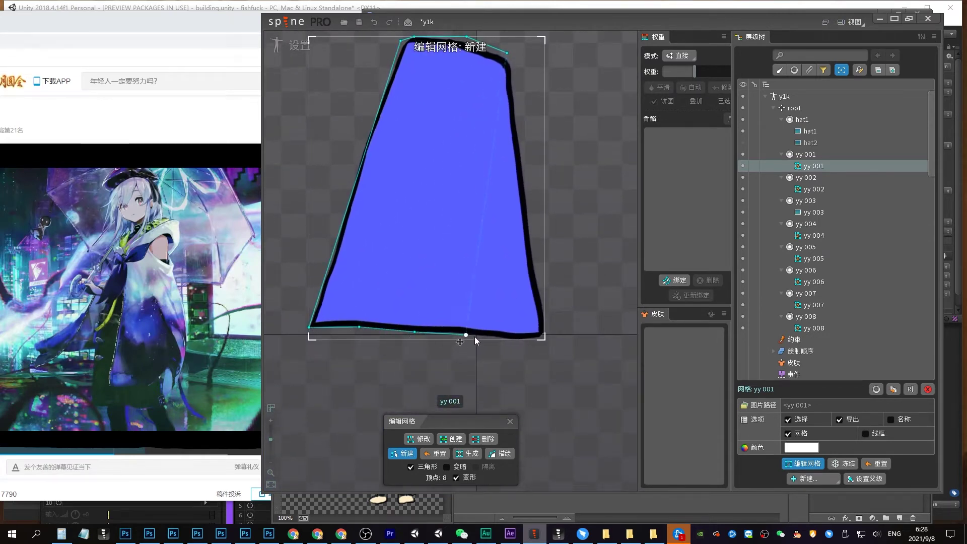
{"action": "left_click", "coordinate": [513, 69]}
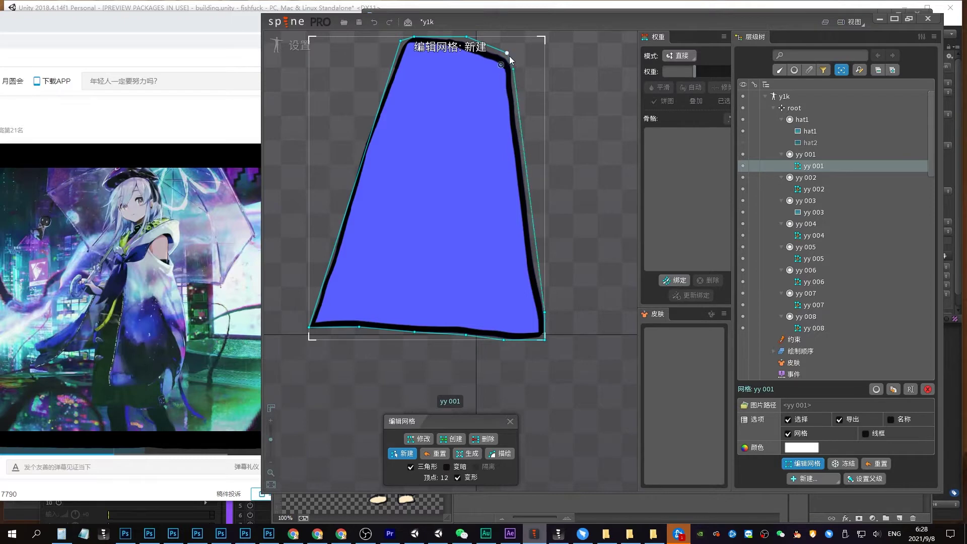
Add interior mesh vertices down the robe's upper-left edge and left side
{"action": "left_click", "coordinate": [452, 439]}
{"action": "scroll", "coordinate": [508, 125], "scroll_direction": "down", "scroll_amount": 2}
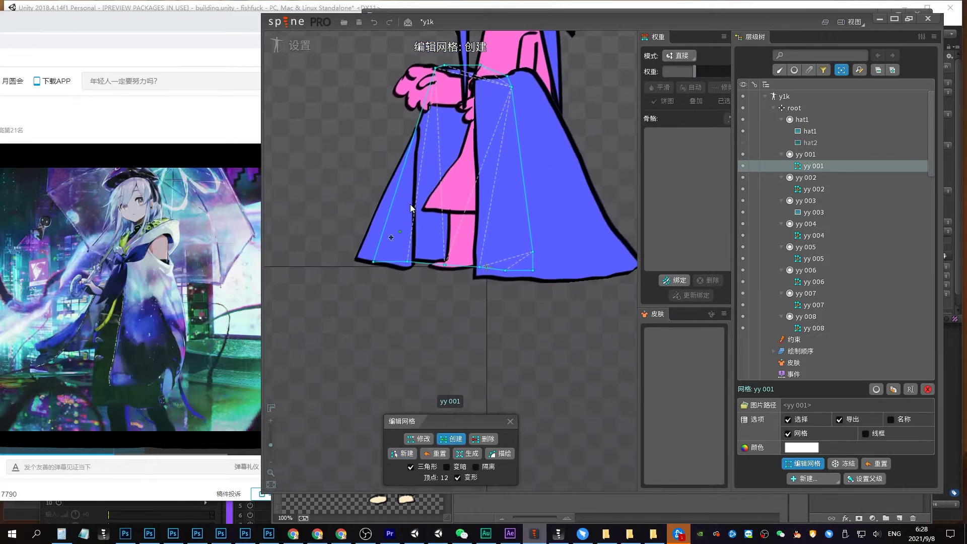
{"action": "left_click", "coordinate": [429, 87]}
{"action": "left_click", "coordinate": [425, 103]}
{"action": "left_click", "coordinate": [415, 132]}
{"action": "left_click", "coordinate": [410, 147]}
{"action": "left_click", "coordinate": [403, 169]}
{"action": "left_click", "coordinate": [393, 201]}
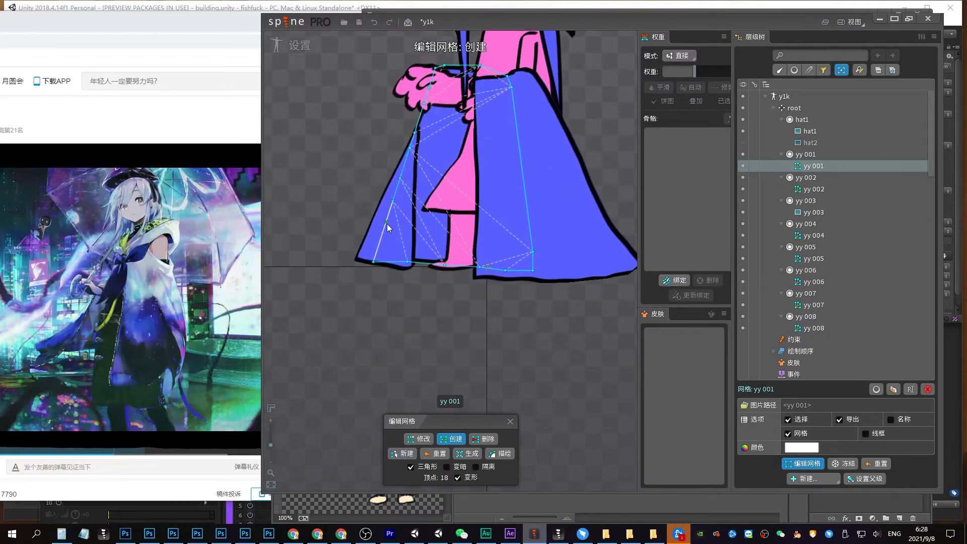
{"action": "left_click", "coordinate": [387, 222]}
{"action": "left_click", "coordinate": [381, 237]}
Add vertices down the robe's right side, finishing the 32-vertex mesh
{"action": "left_click", "coordinate": [514, 100]}
{"action": "left_click", "coordinate": [515, 120]}
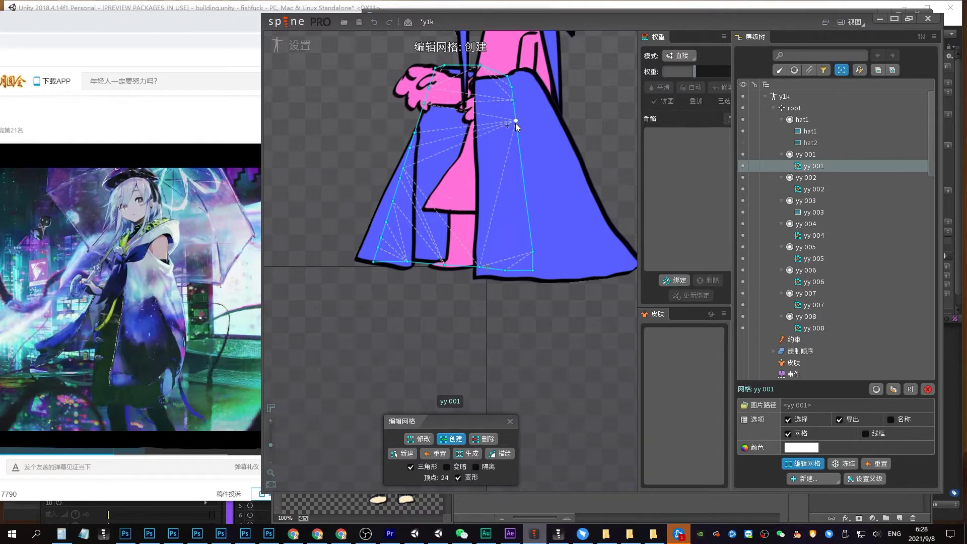
{"action": "left_click", "coordinate": [521, 158]}
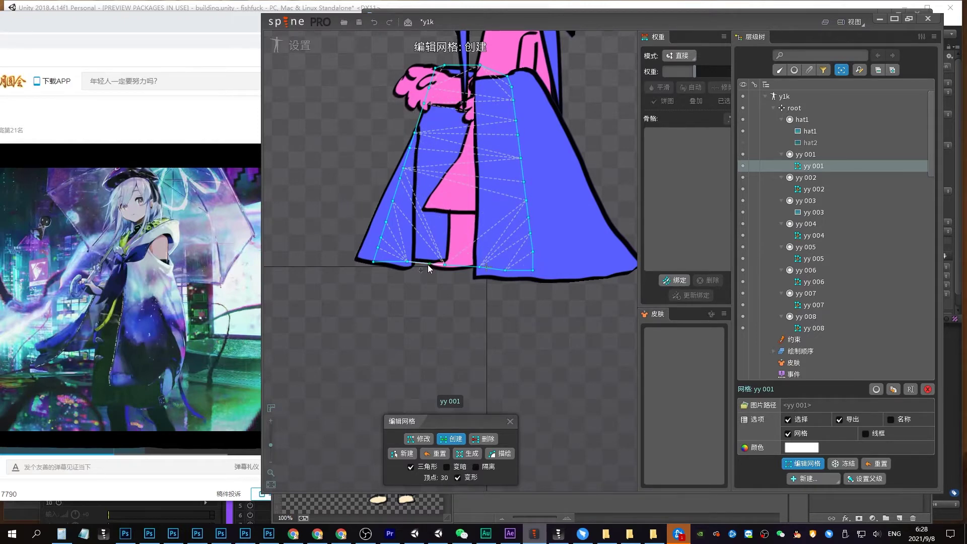
{"action": "left_click_drag", "start_coordinate": [411, 245], "coordinate": [383, 323]}
{"action": "left_click", "coordinate": [496, 272]}
{"action": "left_click", "coordinate": [494, 252]}
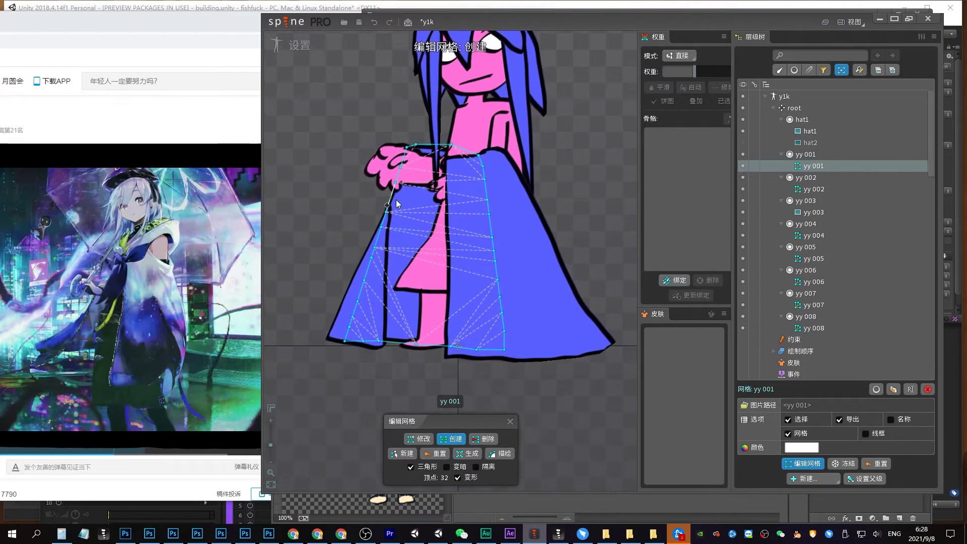
{"action": "left_click", "coordinate": [510, 423]}
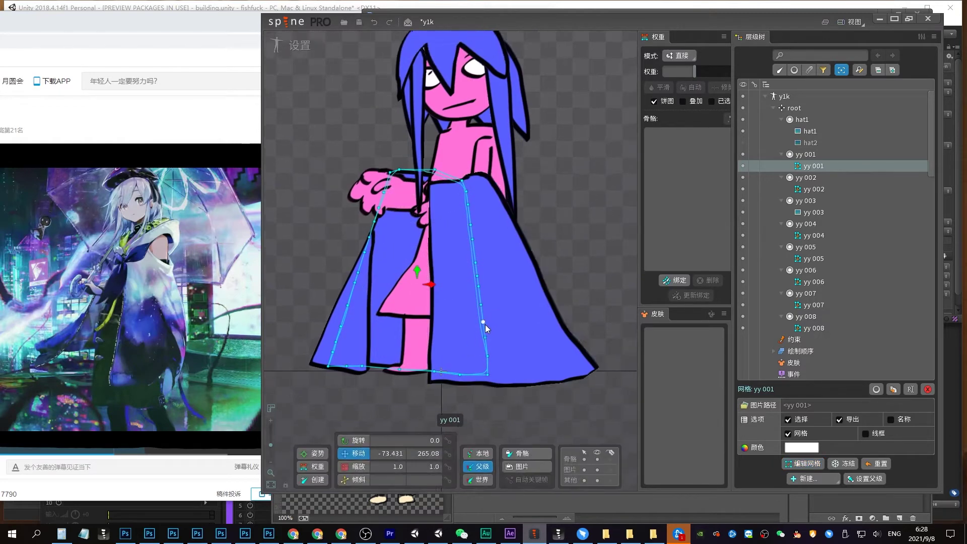
{"action": "scroll", "coordinate": [485, 324], "scroll_direction": "down", "scroll_amount": 2}
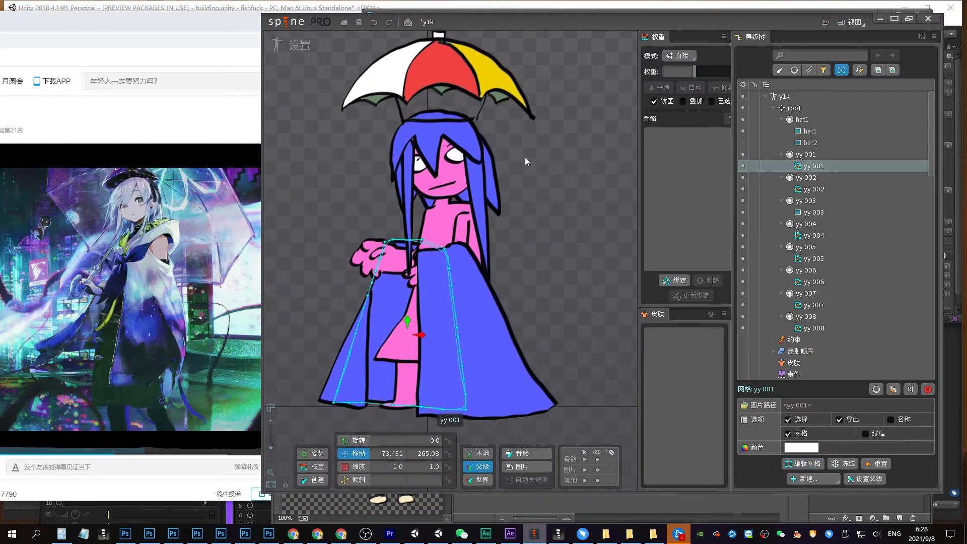
Save, then build a bone chain from root up the body to the head (bone to bone4)
{"action": "key", "text": "ctrl+s"}
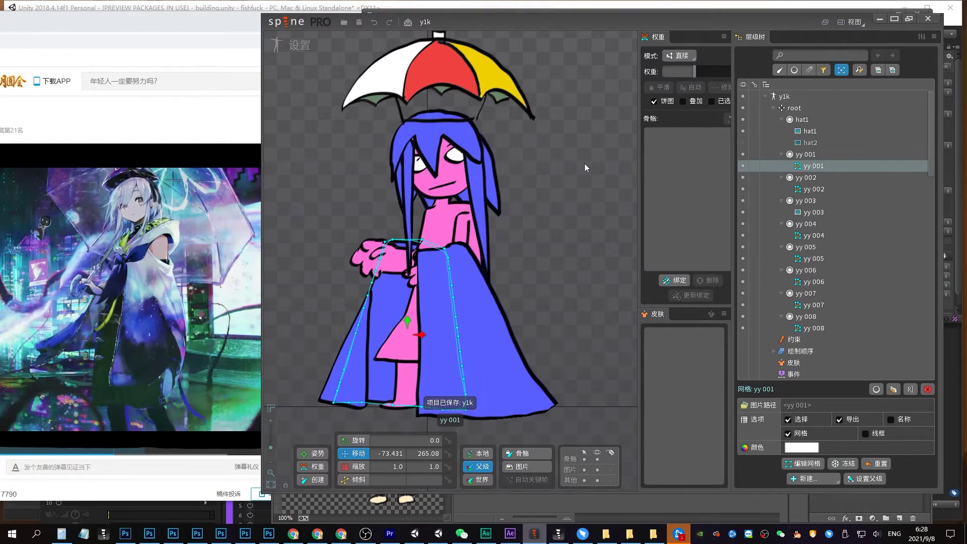
{"action": "left_click", "coordinate": [795, 107]}
{"action": "left_click", "coordinate": [780, 70]}
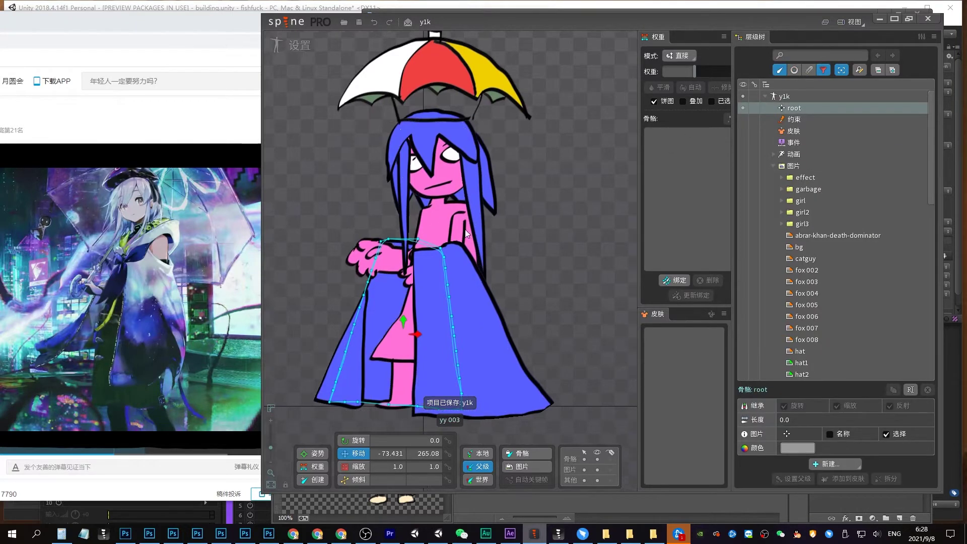
{"action": "key", "text": "c"}
{"action": "left_click", "coordinate": [547, 286]}
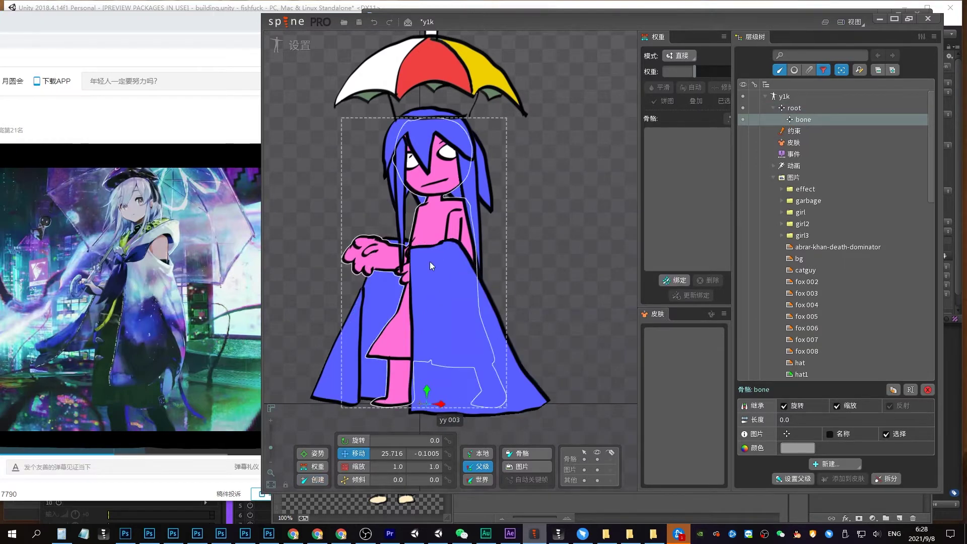
{"action": "left_click", "coordinate": [435, 274]}
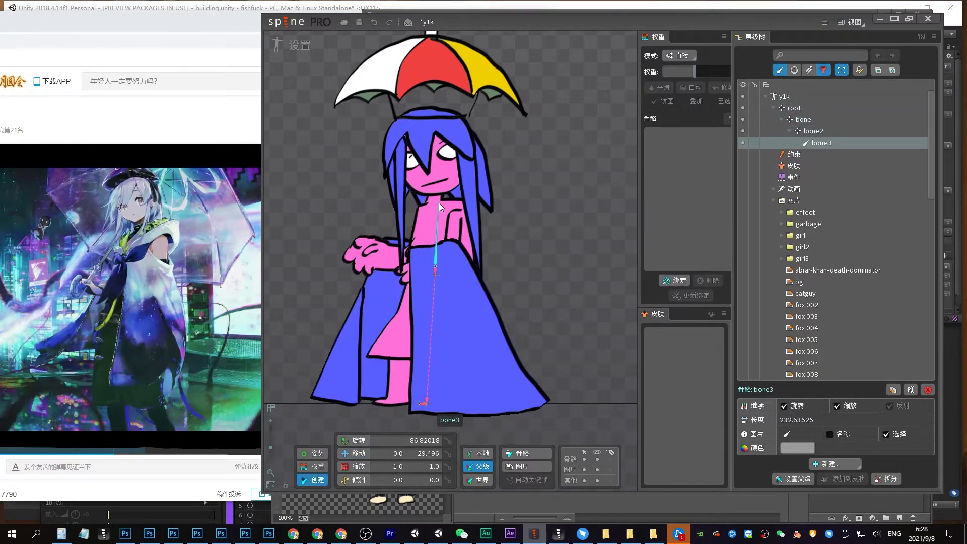
{"action": "left_click_drag", "start_coordinate": [435, 266], "coordinate": [428, 148]}
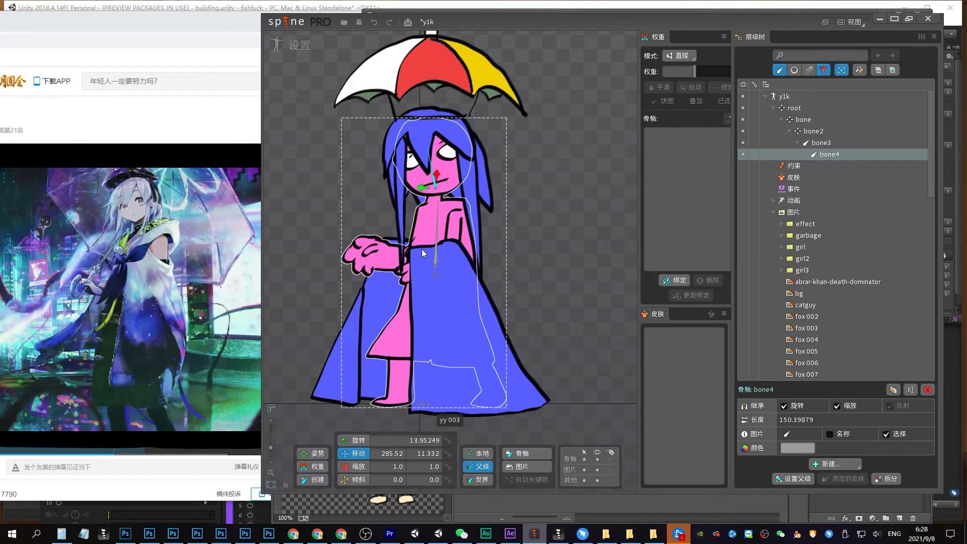
Branch bone5 and bone6 off bone3
{"action": "left_click", "coordinate": [437, 273]}
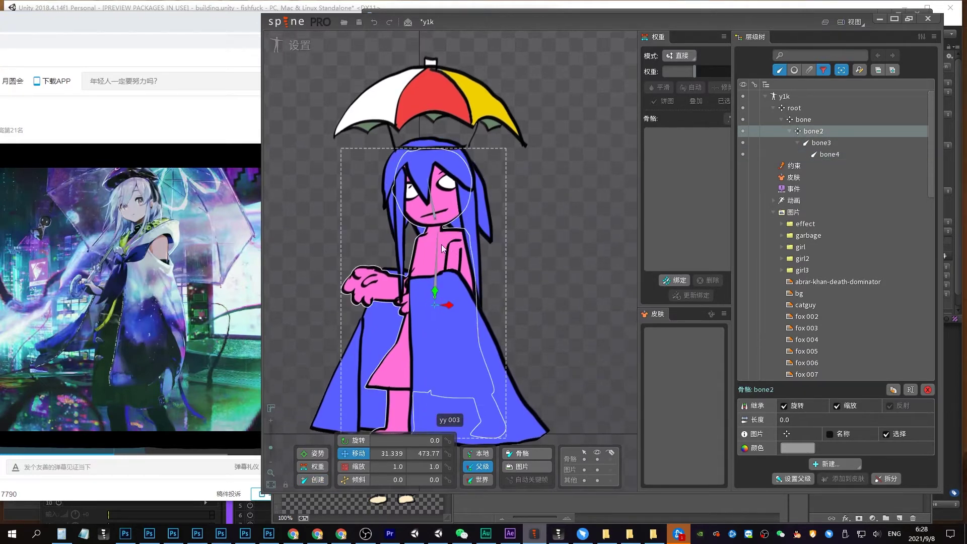
{"action": "left_click", "coordinate": [428, 232]}
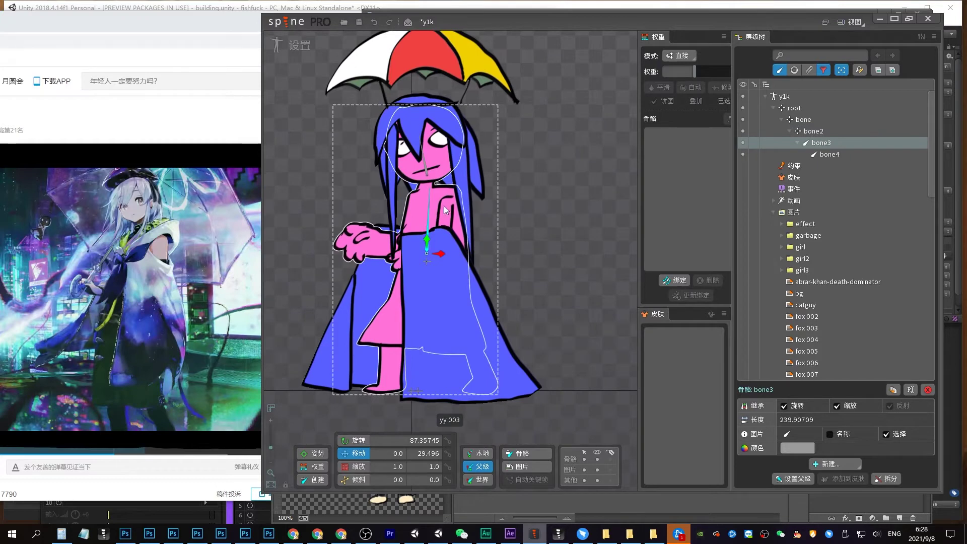
{"action": "key", "text": "c"}
{"action": "mouse_move", "coordinate": [446, 200]}
{"action": "left_mouse_down"}
{"action": "mouse_move", "coordinate": [443, 240]}
{"action": "mouse_move", "coordinate": [403, 249]}
{"action": "mouse_move", "coordinate": [405, 241]}
{"action": "left_mouse_up"}
{"action": "mouse_move", "coordinate": [139, 344]}
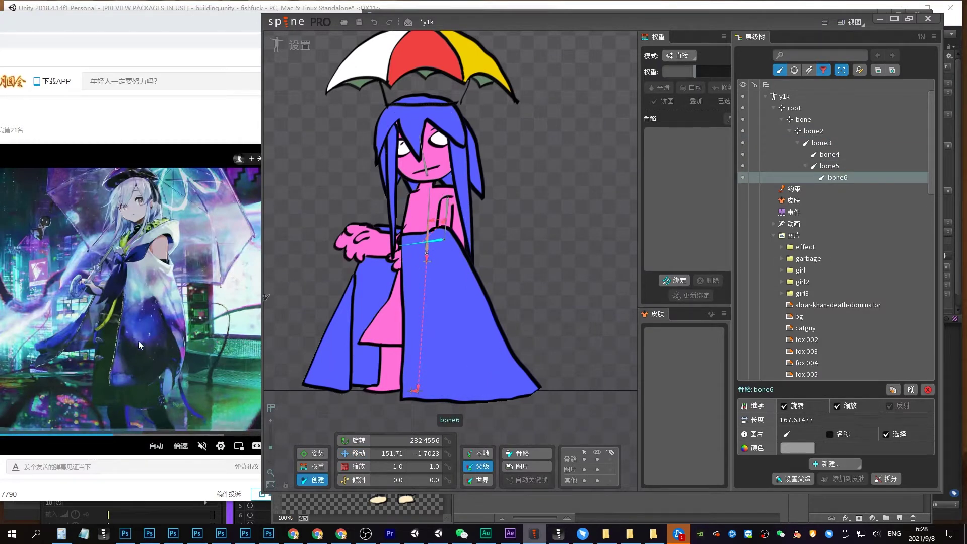
{"action": "key", "text": "v"}
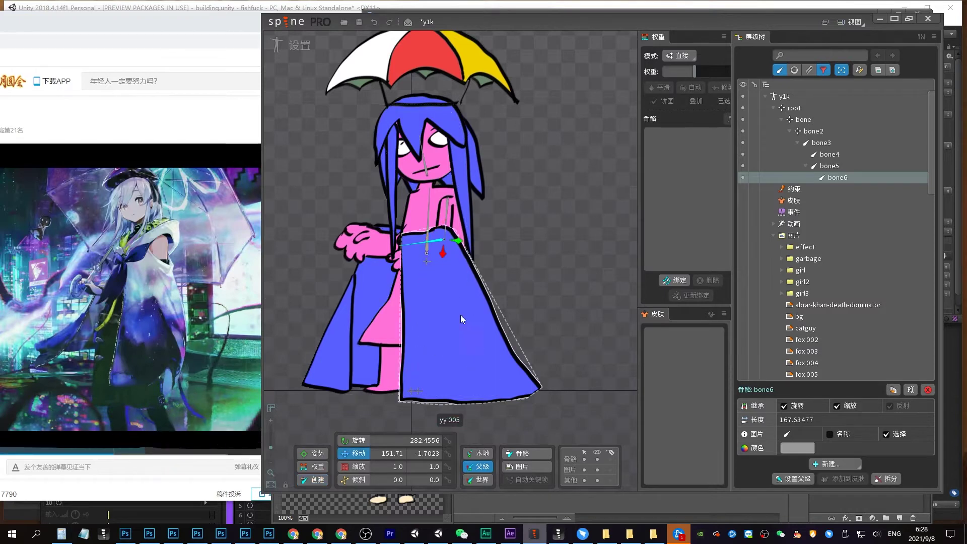
{"action": "key", "text": "Escape"}
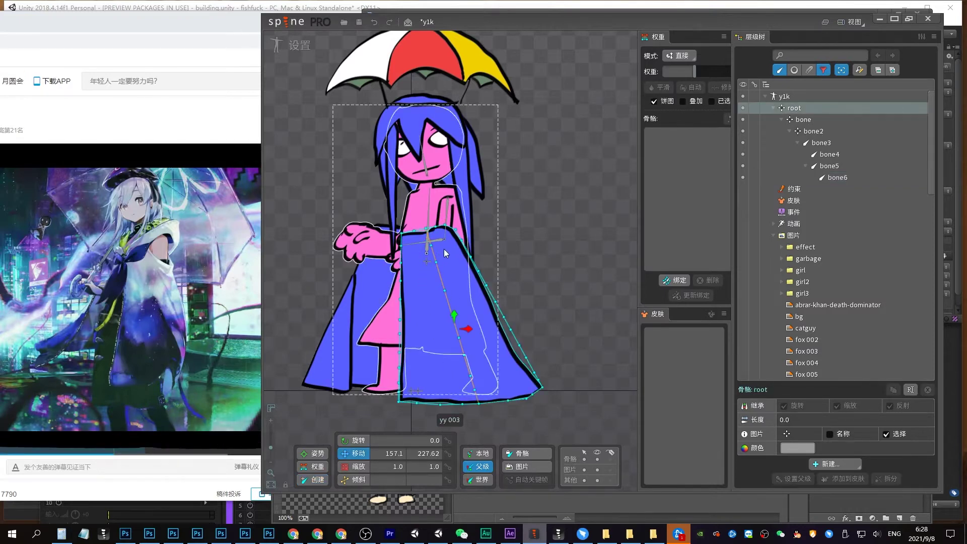
Draw bone7 and bone8 from bone6 down the robe's edges, adjusting bone7's angle
{"action": "left_click", "coordinate": [415, 250]}
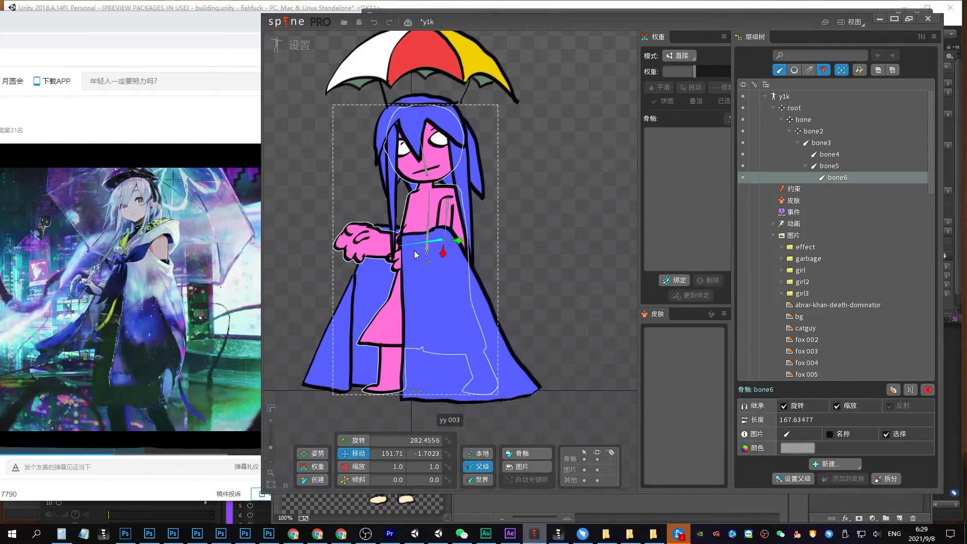
{"action": "key", "text": "c"}
{"action": "left_click_drag", "start_coordinate": [406, 240], "coordinate": [414, 396]}
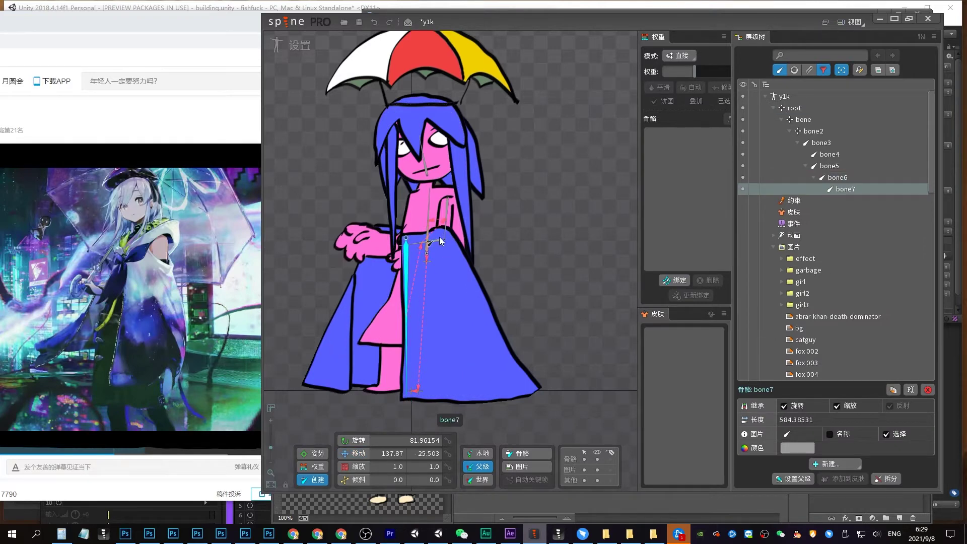
{"action": "left_click_drag", "start_coordinate": [444, 230], "coordinate": [531, 387]}
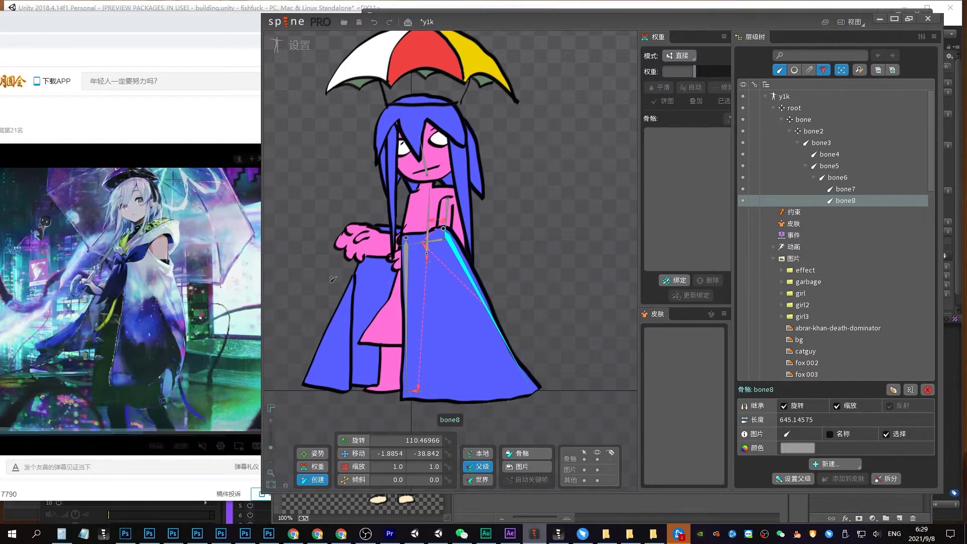
{"action": "left_click", "coordinate": [405, 344]}
{"action": "mouse_move", "coordinate": [564, 308]}
{"action": "left_mouse_down"}
{"action": "mouse_move", "coordinate": [560, 323]}
{"action": "mouse_move", "coordinate": [574, 315]}
{"action": "left_mouse_up"}
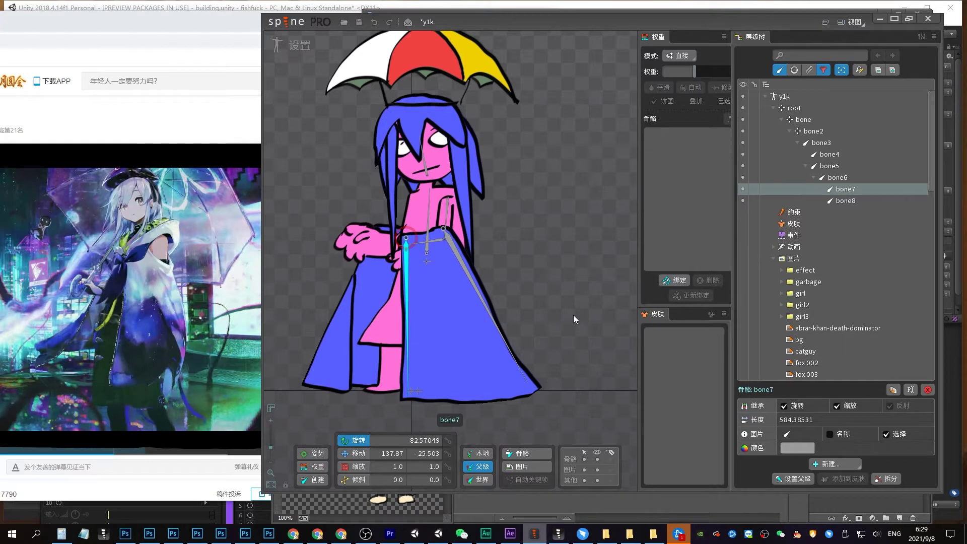
Split bone7 into 6 bones without Fibonacci spacing, and split bone8 as well
{"action": "left_click", "coordinate": [886, 479]}
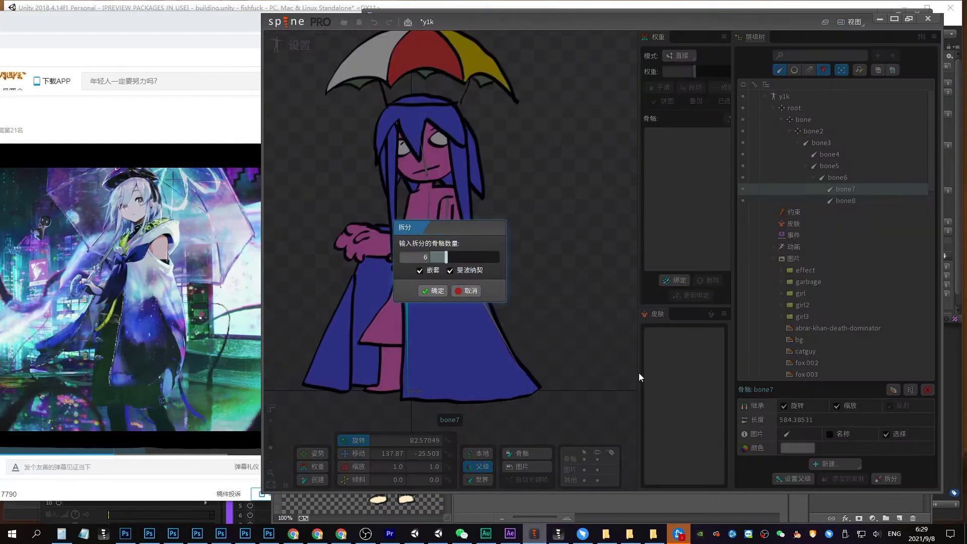
{"action": "left_click", "coordinate": [450, 271]}
{"action": "left_click_drag", "start_coordinate": [454, 228], "coordinate": [560, 207]}
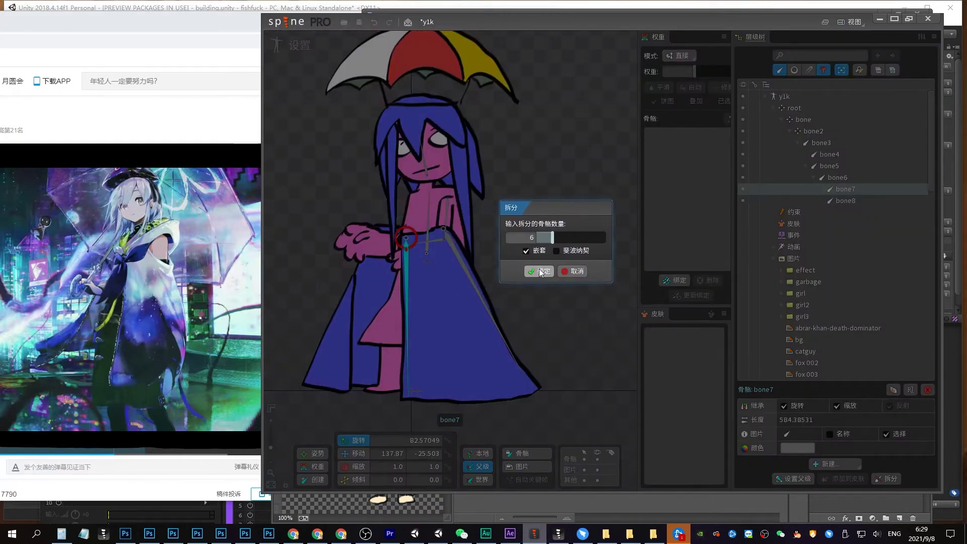
{"action": "left_click", "coordinate": [540, 273]}
{"action": "left_click", "coordinate": [481, 298]}
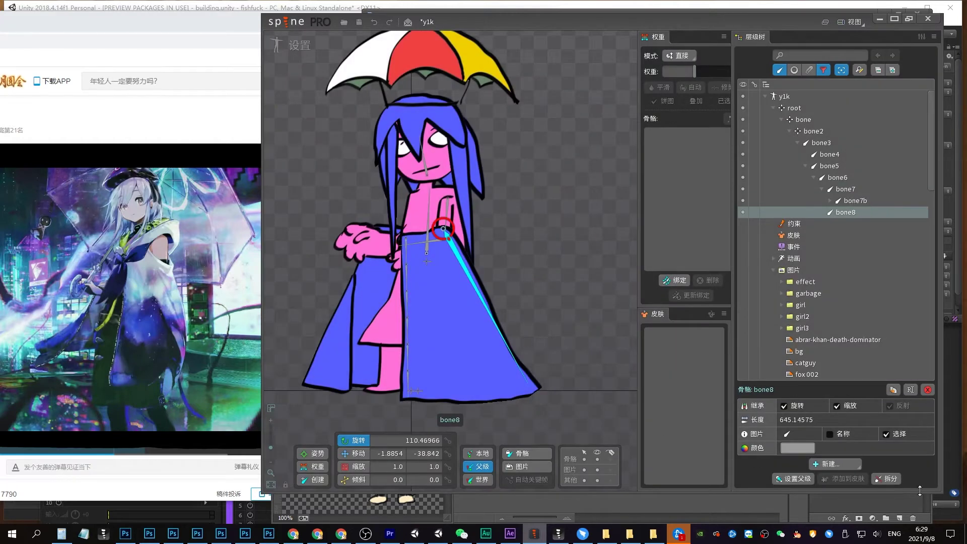
{"action": "left_click", "coordinate": [886, 479]}
{"action": "left_click", "coordinate": [525, 274]}
{"action": "scroll", "coordinate": [439, 299], "scroll_direction": "up", "scroll_amount": 2}
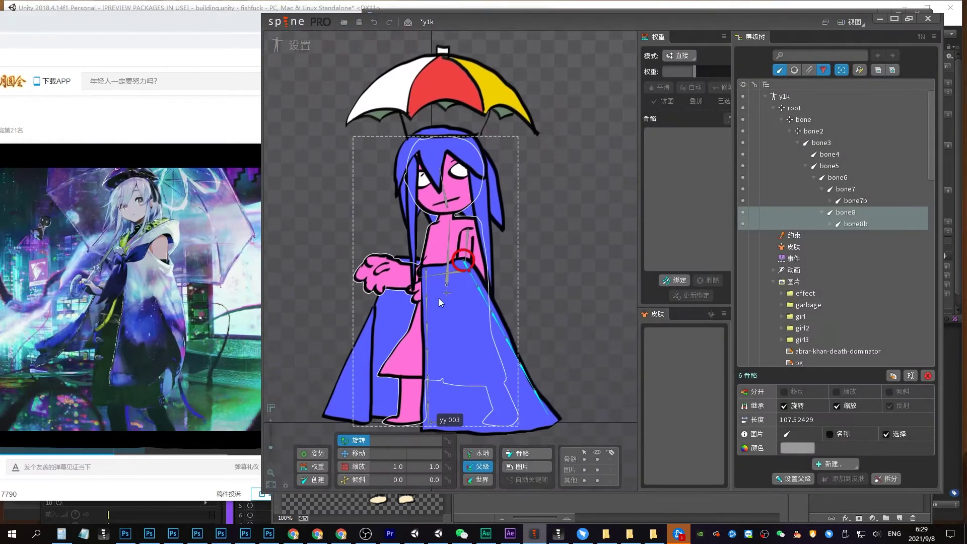
{"action": "scroll", "coordinate": [442, 259], "scroll_direction": "down", "scroll_amount": 2}
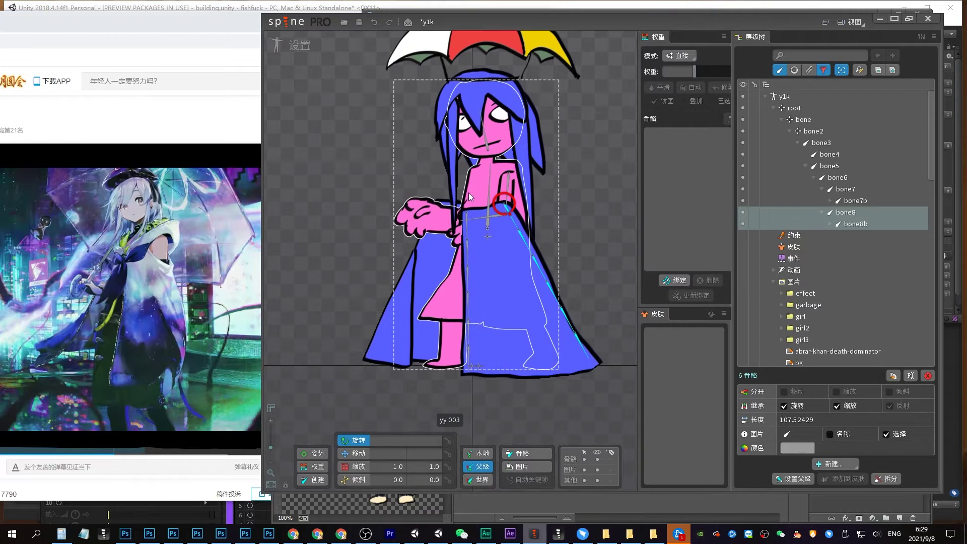
Draw a new bone chain from bone3 toward the hand and split bone11 into 7 bones
{"action": "left_click", "coordinate": [488, 196]}
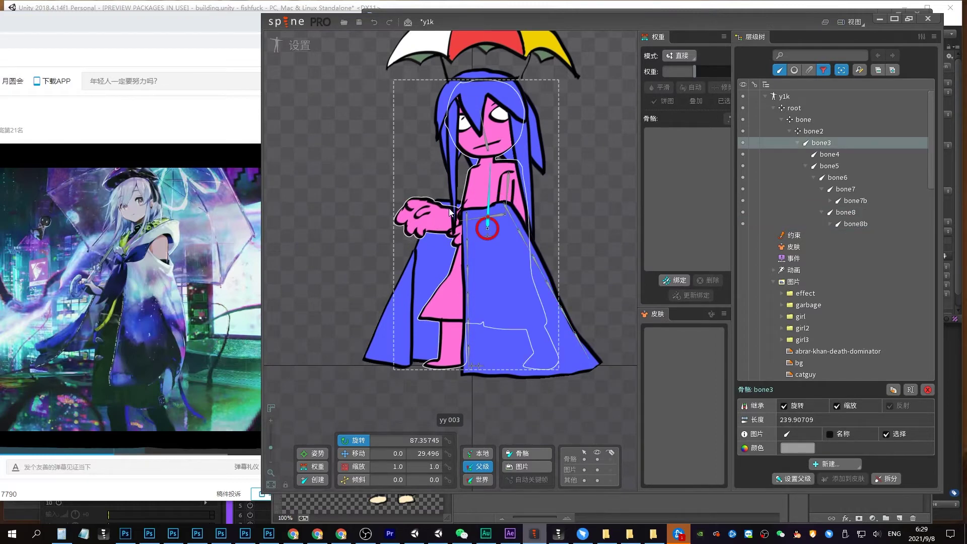
{"action": "key", "text": "m"}
{"action": "mouse_move", "coordinate": [475, 173]}
{"action": "left_mouse_down"}
{"action": "mouse_move", "coordinate": [463, 218]}
{"action": "mouse_move", "coordinate": [427, 219]}
{"action": "mouse_move", "coordinate": [373, 353]}
{"action": "left_mouse_up"}
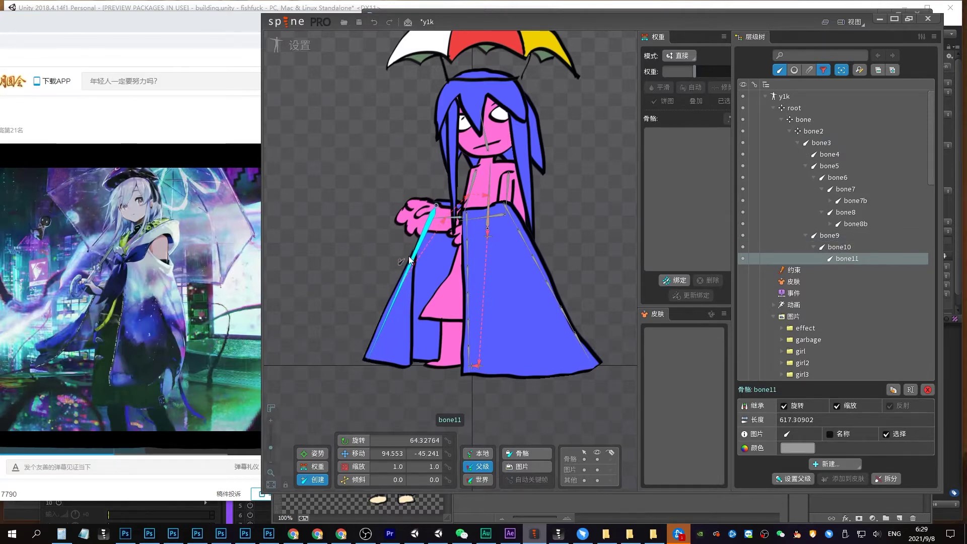
{"action": "key", "text": "v"}
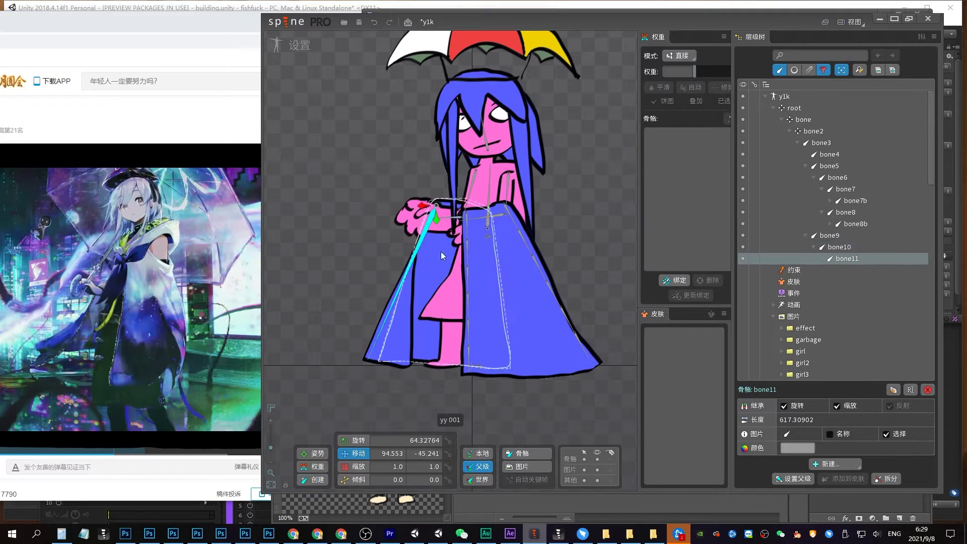
{"action": "left_click", "coordinate": [889, 479]}
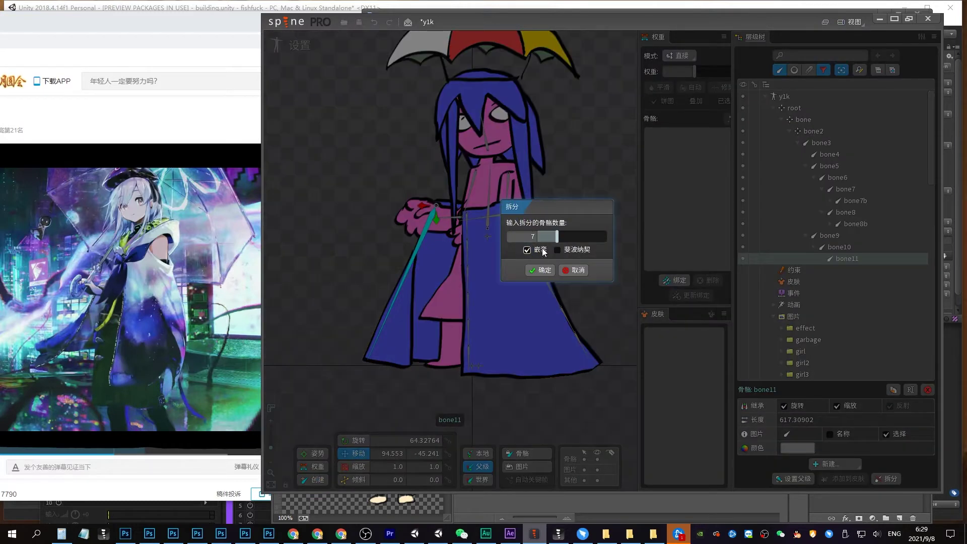
{"action": "left_click", "coordinate": [537, 268]}
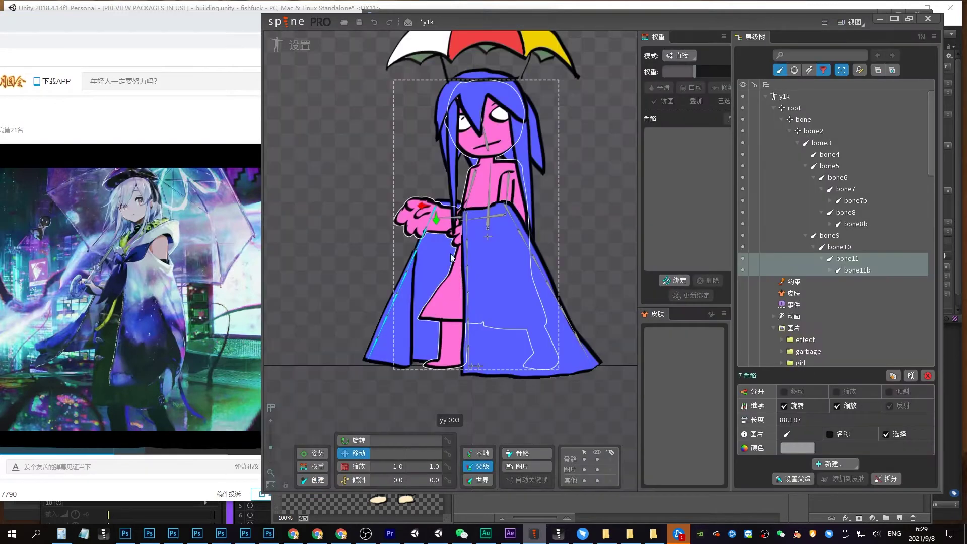
Draw a bone from bone11b down the robe's left edge and split bone11b2 into 3
{"action": "left_click", "coordinate": [402, 330]}
{"action": "left_click", "coordinate": [419, 241]}
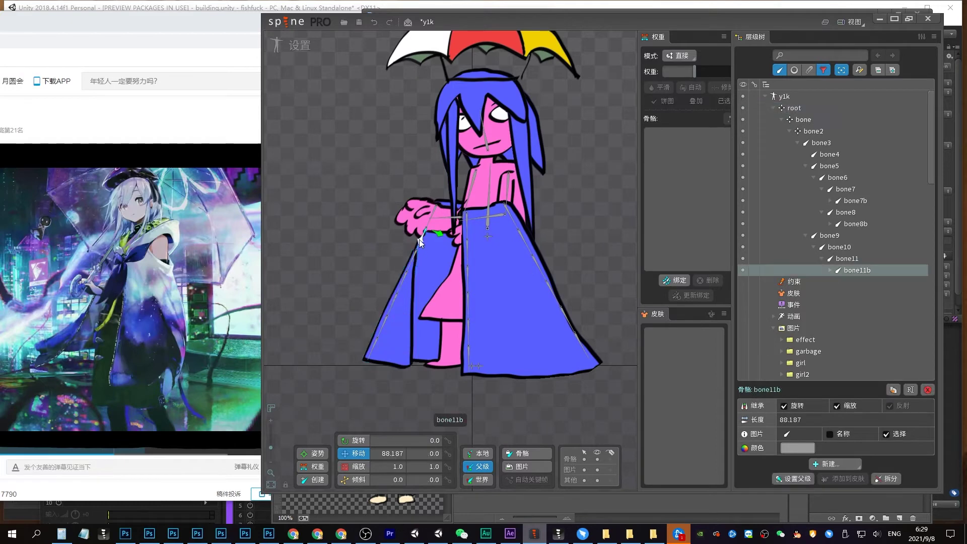
{"action": "key", "text": "n"}
{"action": "left_click_drag", "start_coordinate": [412, 256], "coordinate": [407, 367]}
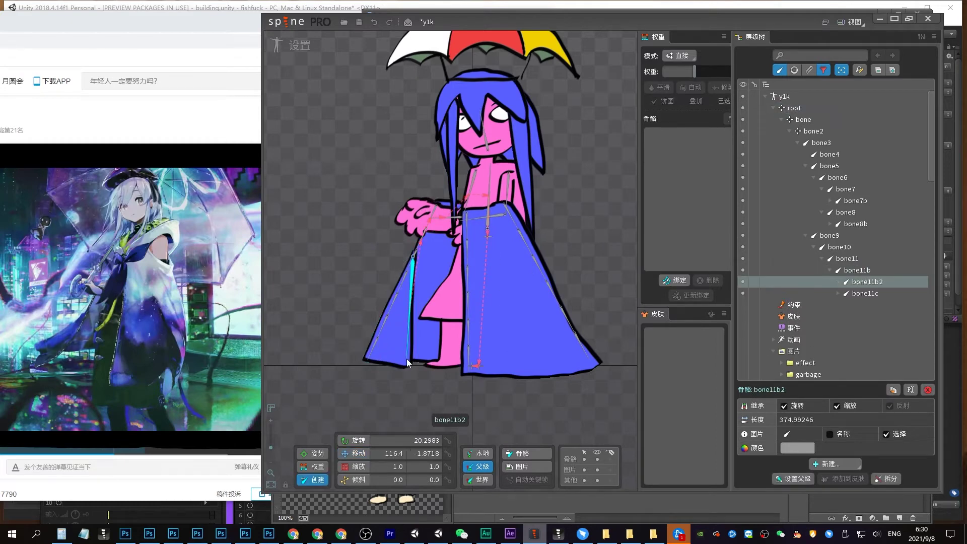
{"action": "left_click", "coordinate": [893, 478]}
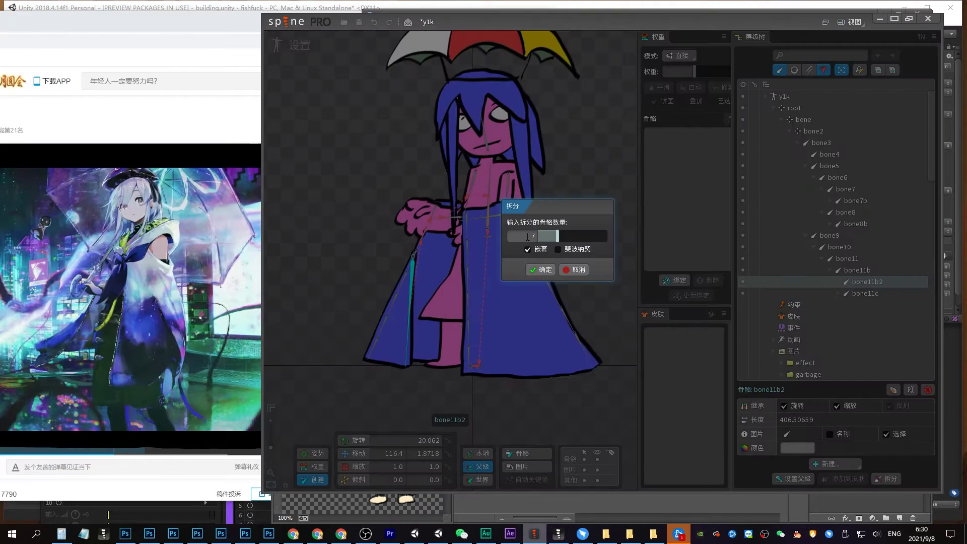
{"action": "left_click", "coordinate": [540, 274]}
{"action": "key", "text": "ctrl+z"}
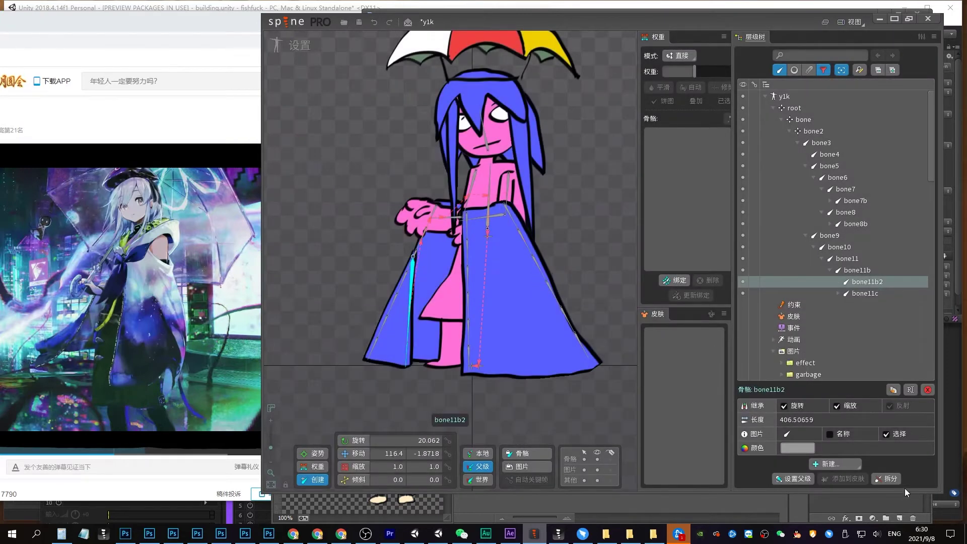
{"action": "left_click", "coordinate": [887, 479]}
{"action": "type", "text": "11"}
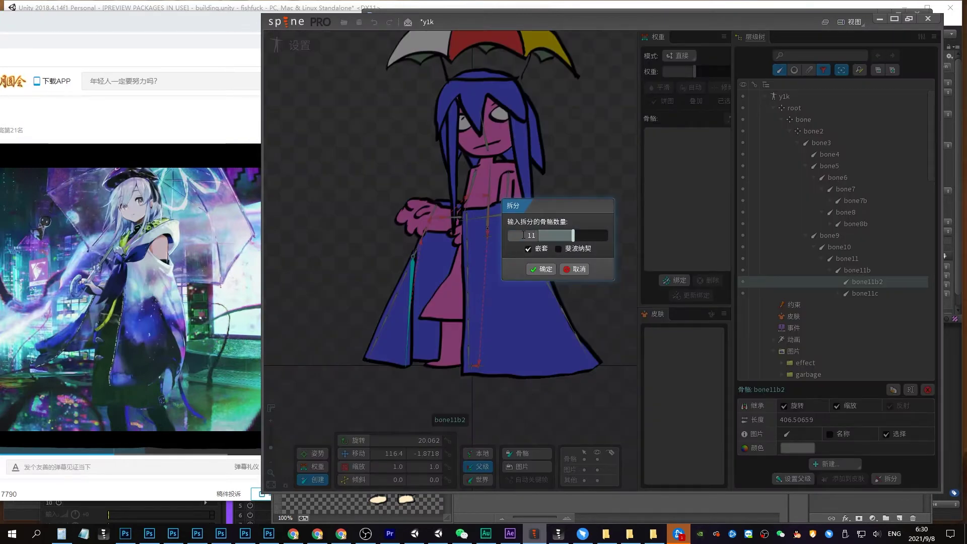
{"action": "left_click", "coordinate": [539, 270]}
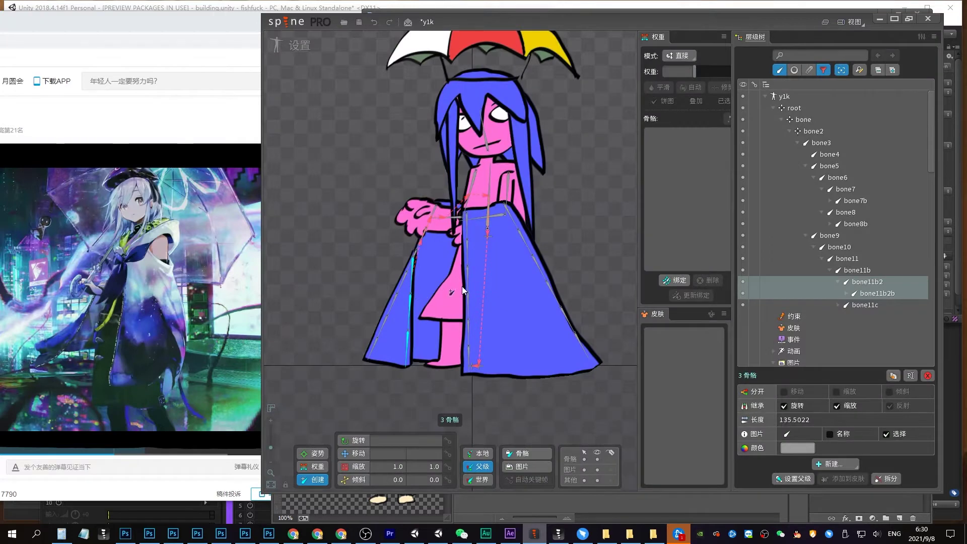
Save the project and select the front robe mesh yy 001 at the waist
{"action": "key", "text": "ctrl+s"}
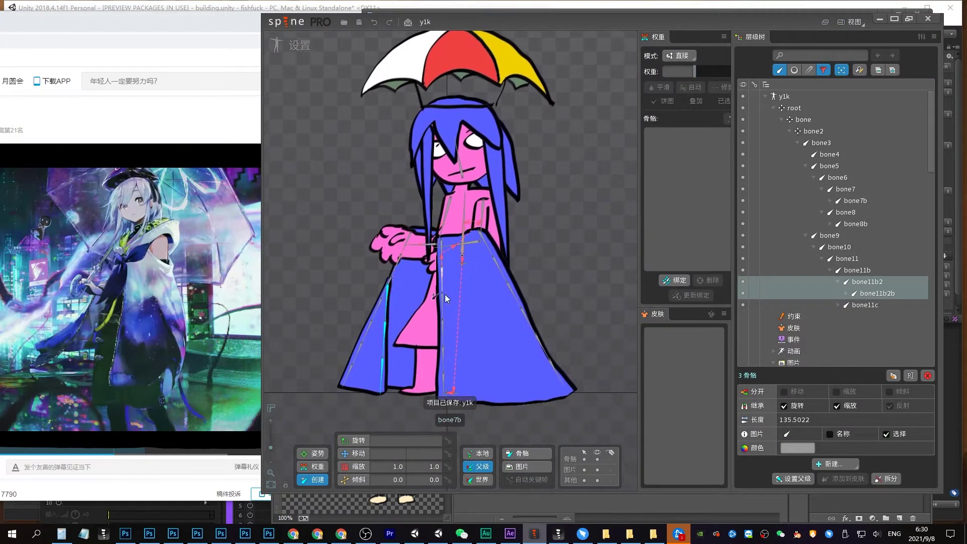
{"action": "left_click", "coordinate": [468, 318]}
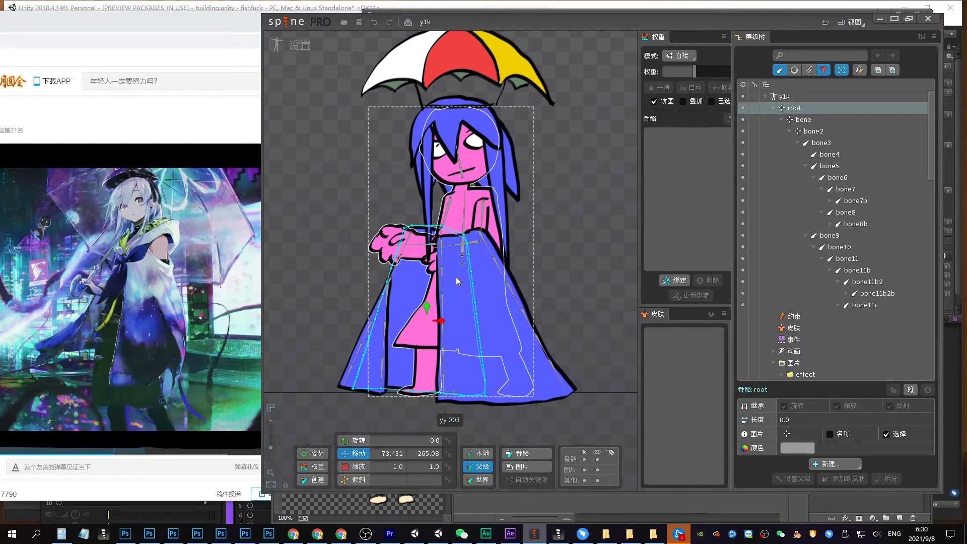
{"action": "left_click", "coordinate": [462, 235]}
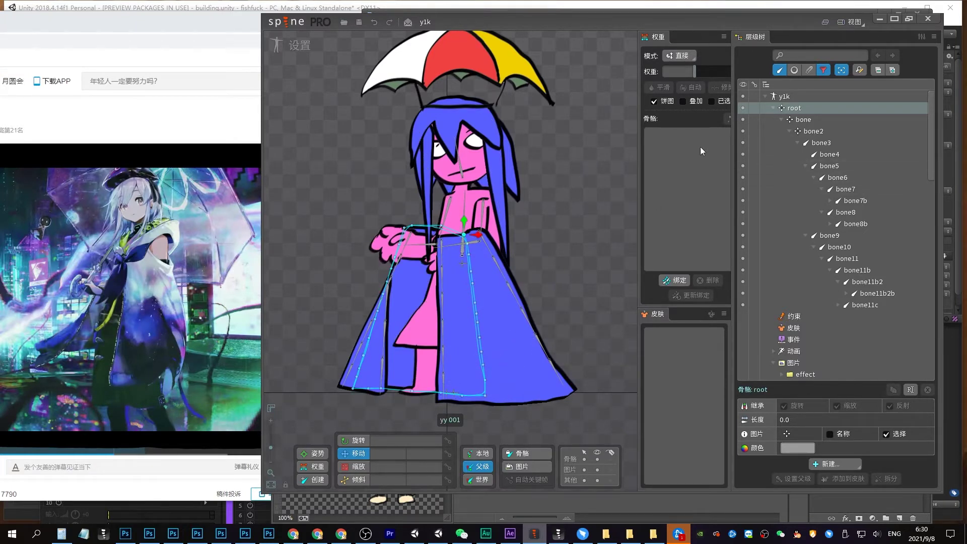
Enable soft selection at maximum size and pull the robe's waist vertices left
{"action": "left_click", "coordinate": [852, 22]}
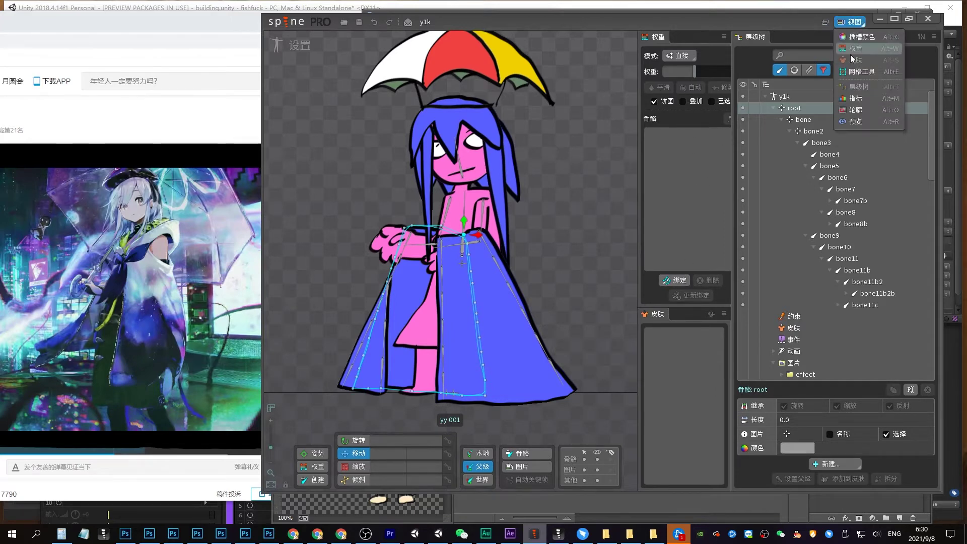
{"action": "left_click", "coordinate": [864, 73]}
{"action": "left_click", "coordinate": [552, 56]}
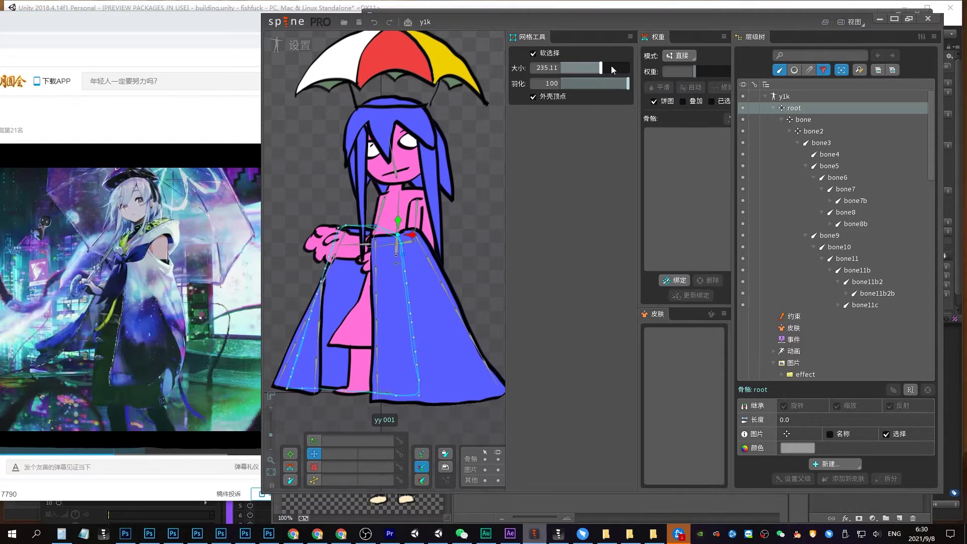
{"action": "left_click_drag", "start_coordinate": [612, 66], "coordinate": [638, 76]}
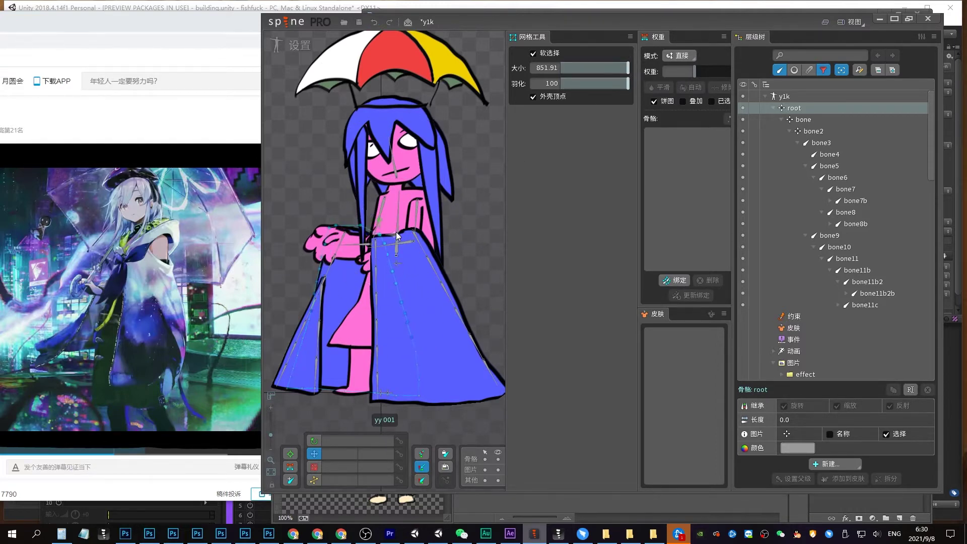
{"action": "mouse_move", "coordinate": [396, 232]}
{"action": "left_mouse_down"}
{"action": "mouse_move", "coordinate": [366, 238]}
{"action": "mouse_move", "coordinate": [393, 245]}
{"action": "left_mouse_up"}
{"action": "left_click", "coordinate": [393, 245]}
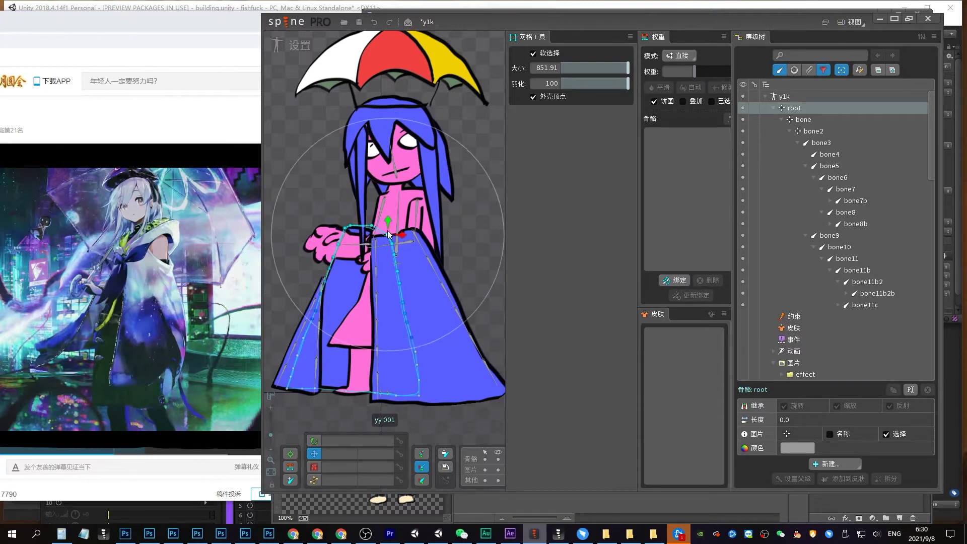
Leave mesh editing and select bone10 as the parent for a new bone
{"action": "left_click", "coordinate": [381, 227]}
{"action": "left_click", "coordinate": [378, 216]}
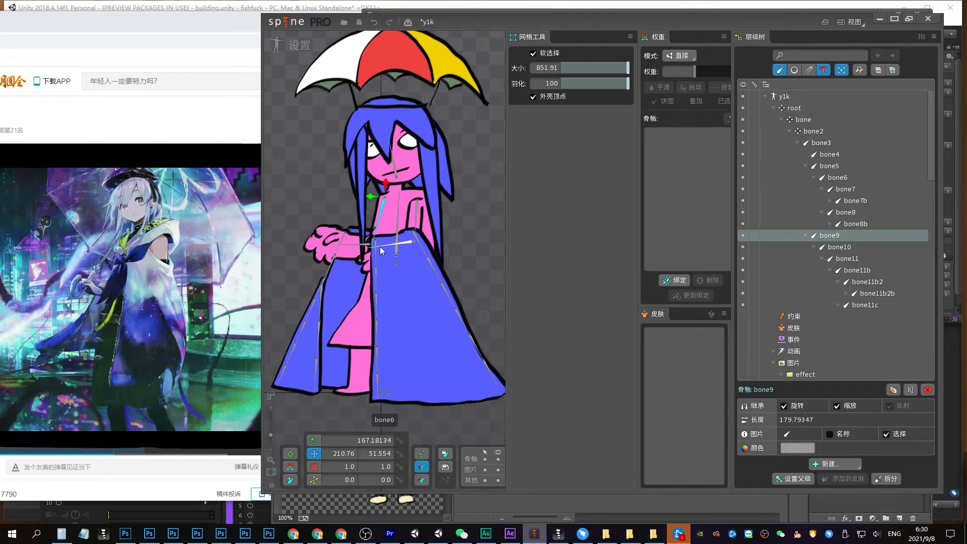
{"action": "left_click", "coordinate": [372, 247]}
Draw bone12 down the robe's centre, tilt it, split it into 6 bones, and save
{"action": "left_click_drag", "start_coordinate": [389, 244], "coordinate": [418, 391]}
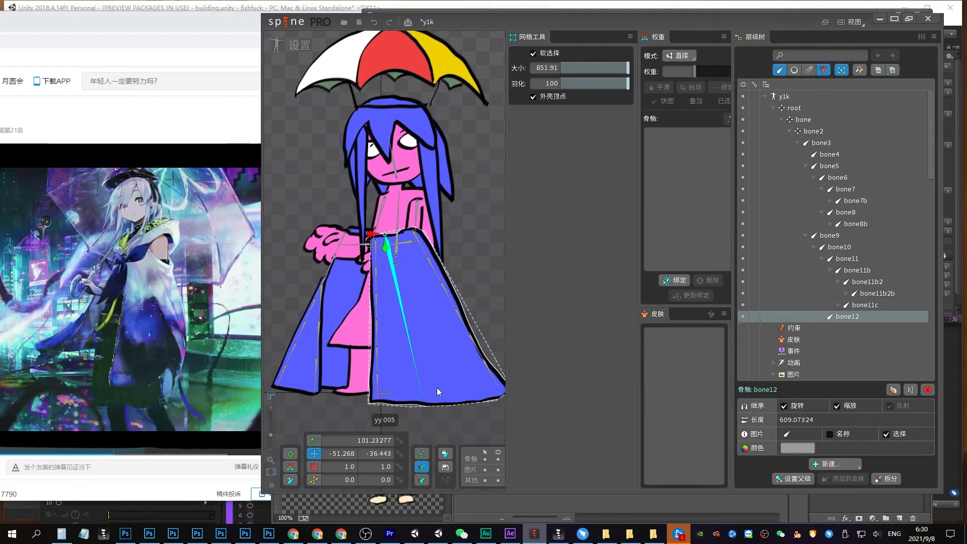
{"action": "key", "text": "c"}
{"action": "left_click_drag", "start_coordinate": [437, 388], "coordinate": [483, 286]}
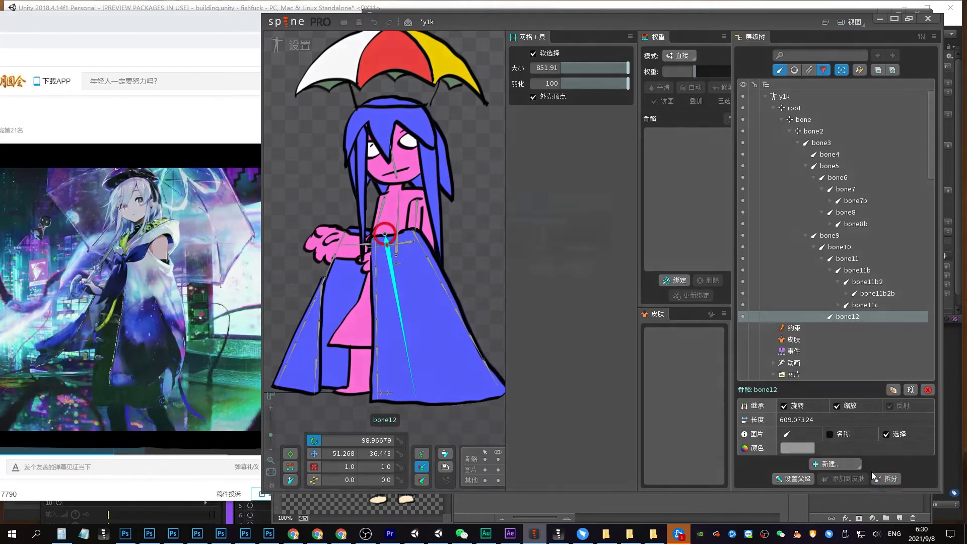
{"action": "left_click", "coordinate": [887, 478]}
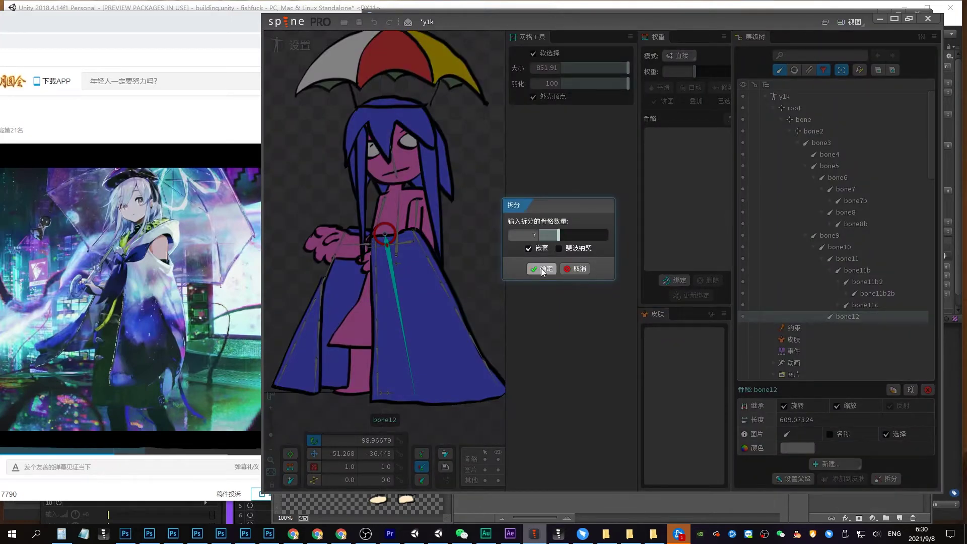
{"action": "left_click", "coordinate": [541, 268]}
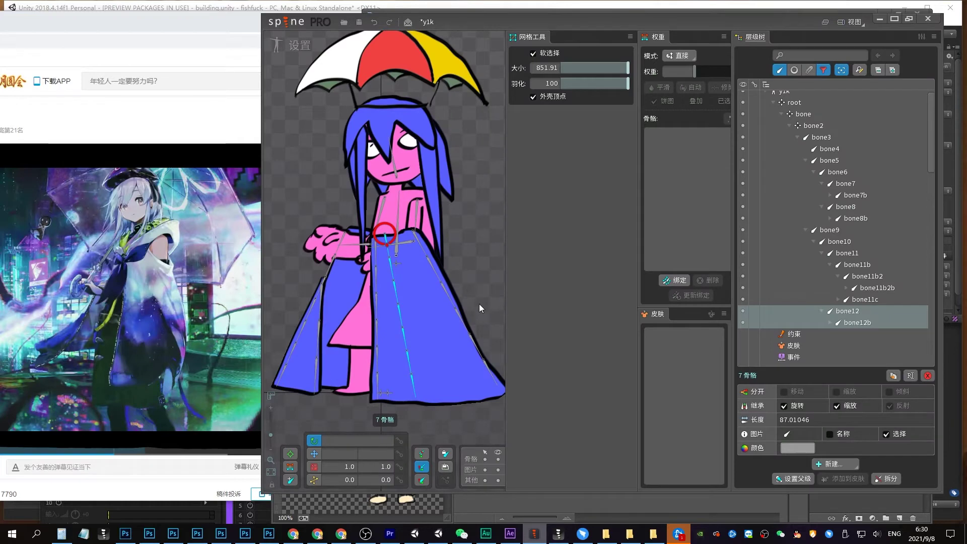
{"action": "key", "text": "ctrl+z"}
{"action": "left_click", "coordinate": [884, 479]}
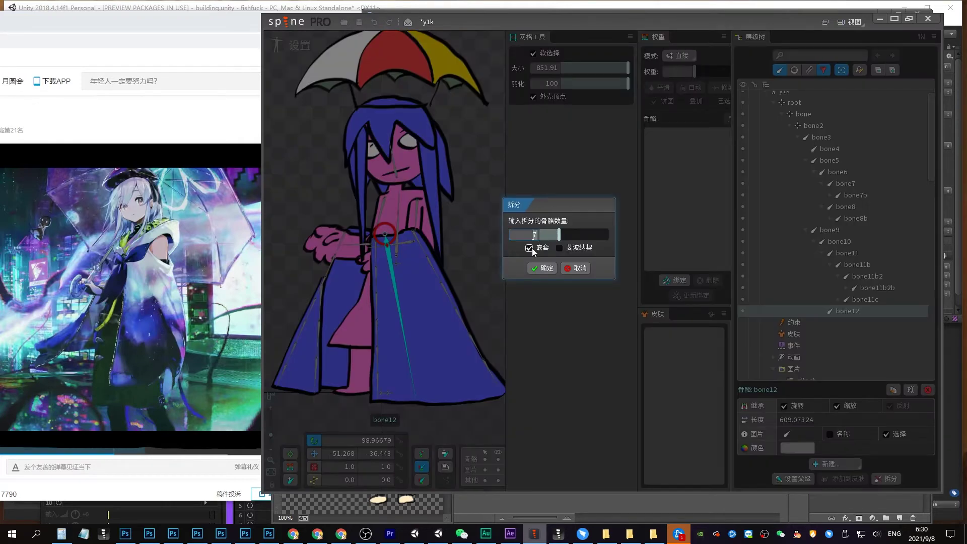
{"action": "left_click", "coordinate": [541, 268]}
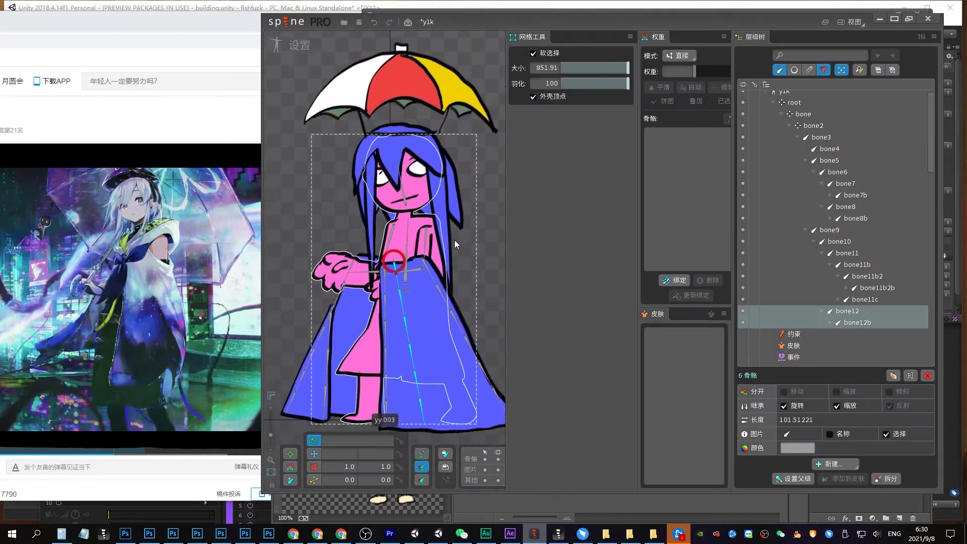
{"action": "key", "text": "ctrl+s"}
Add bone13 from bone4 on top of the head and save
{"action": "left_click", "coordinate": [403, 192]}
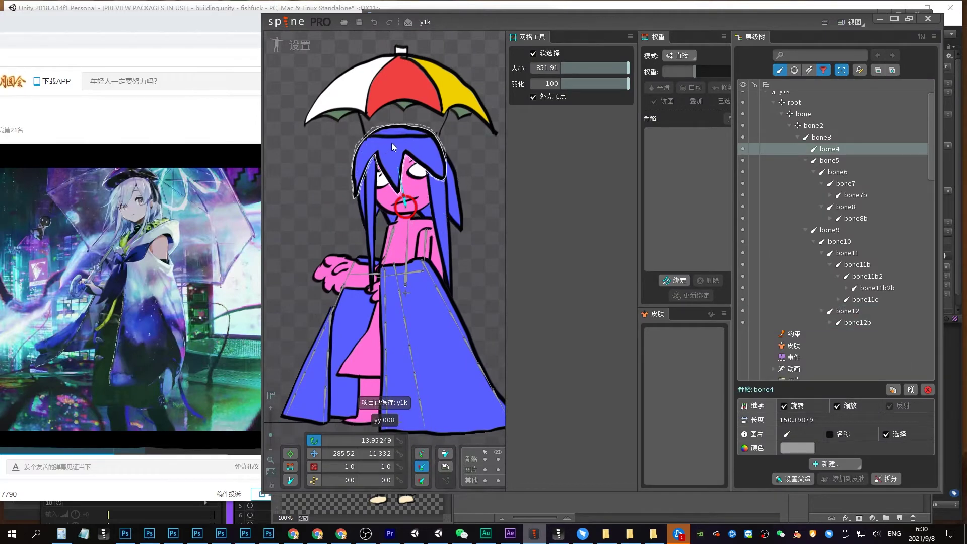
{"action": "key", "text": "b"}
{"action": "key", "text": "v"}
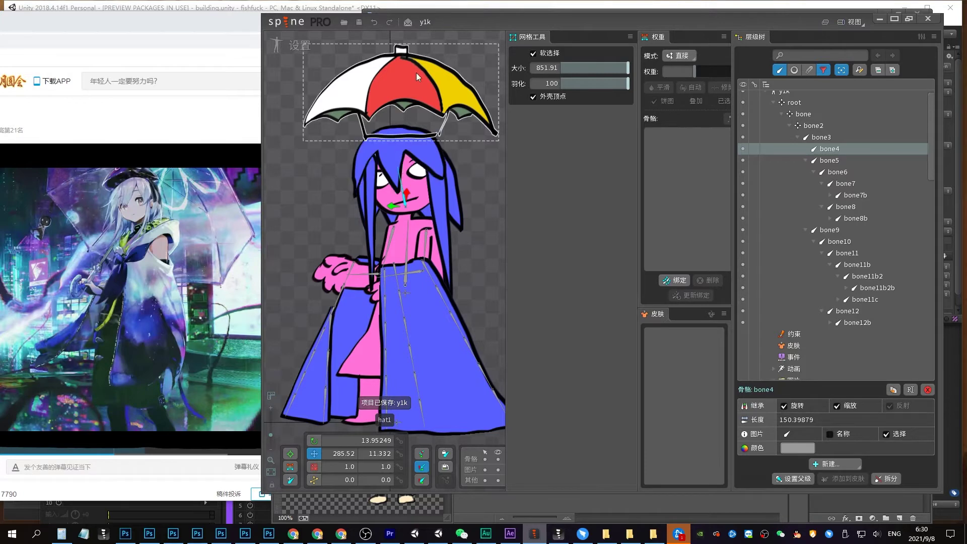
{"action": "scroll", "coordinate": [401, 146], "scroll_direction": "up", "scroll_amount": 1}
{"action": "key", "text": "b"}
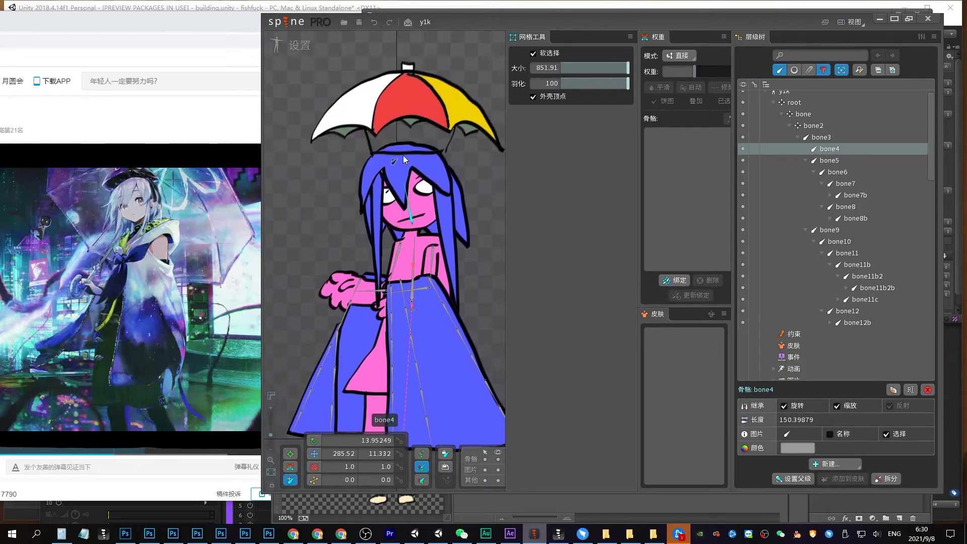
{"action": "left_click_drag", "start_coordinate": [403, 155], "coordinate": [400, 140]}
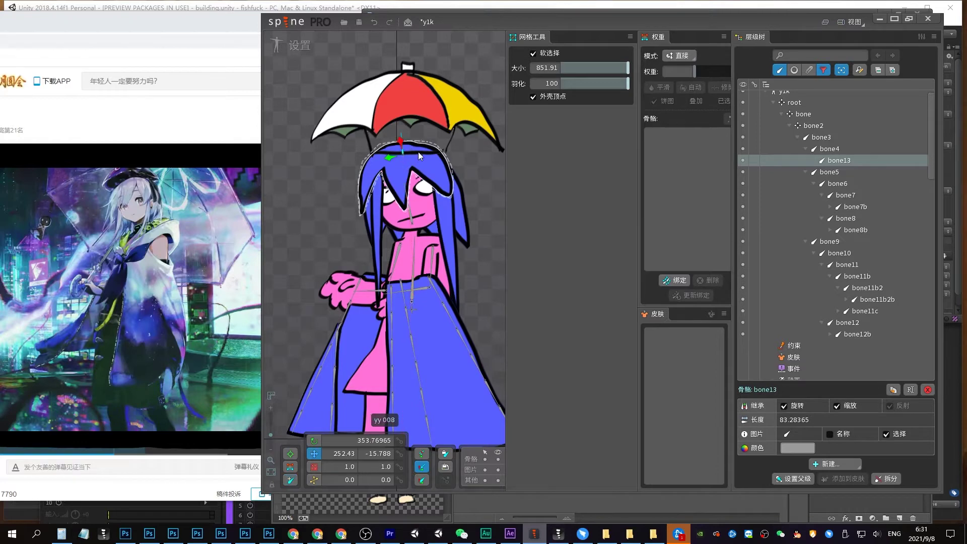
{"action": "scroll", "coordinate": [418, 152], "scroll_direction": "up", "scroll_amount": 1}
{"action": "key", "text": "ctrl+s"}
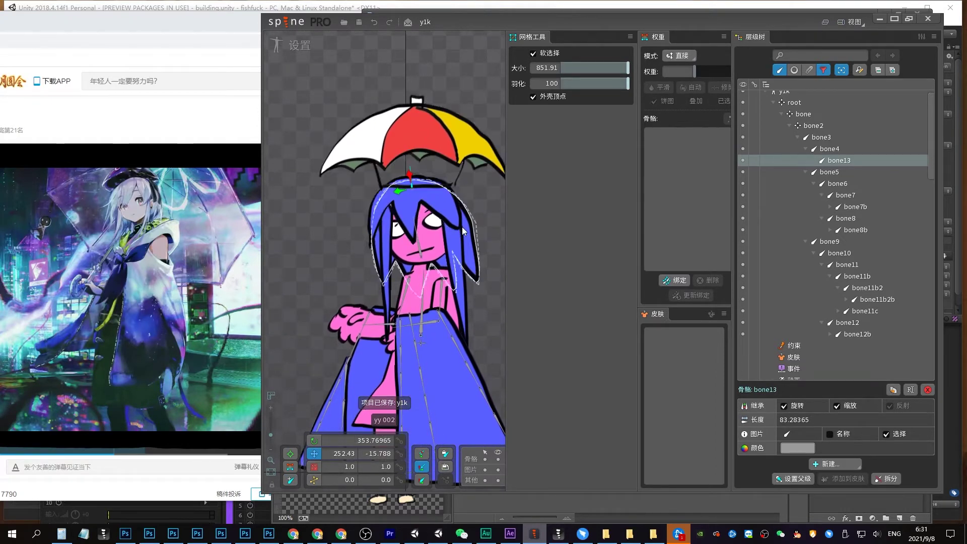
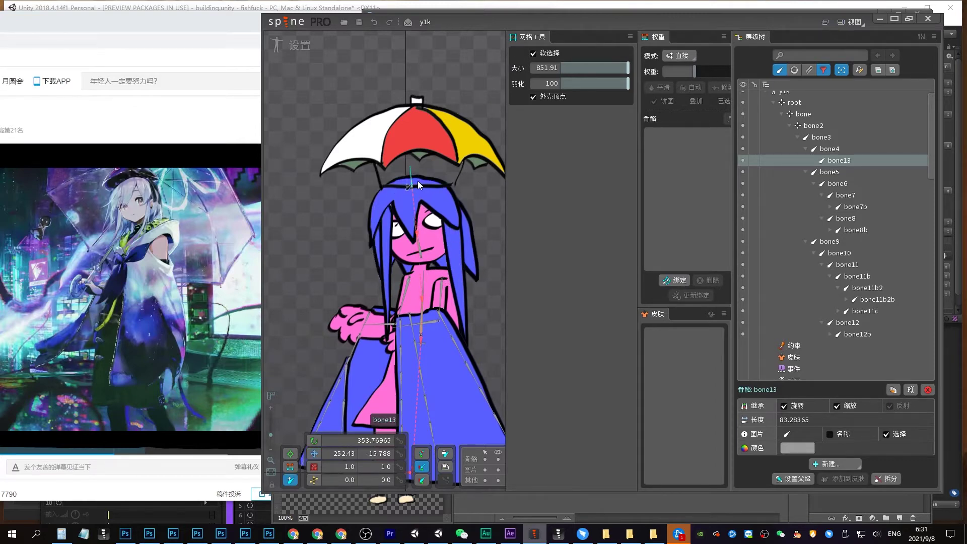
Draw new bones from bone13 up through the umbrella and across the head
{"action": "left_click_drag", "start_coordinate": [416, 180], "coordinate": [416, 51]}
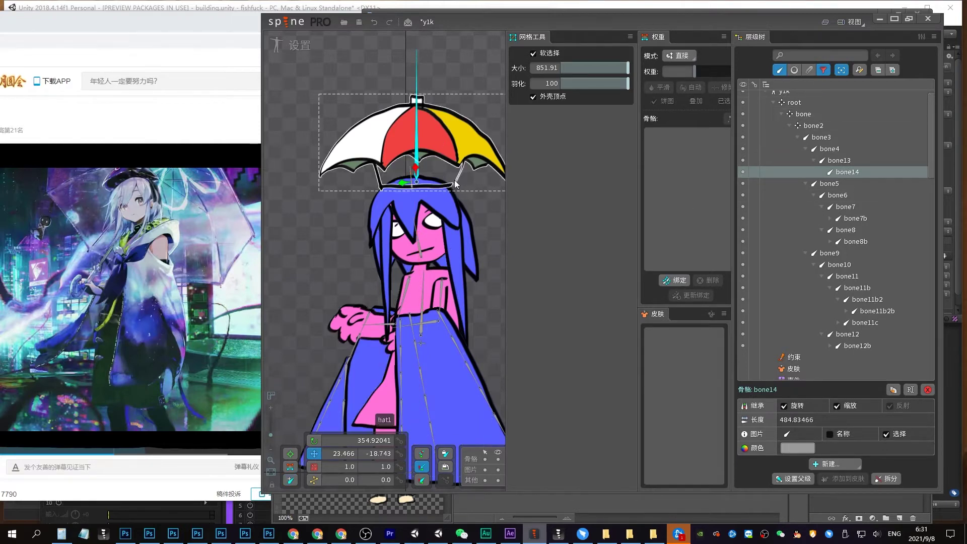
{"action": "left_click", "coordinate": [412, 187]}
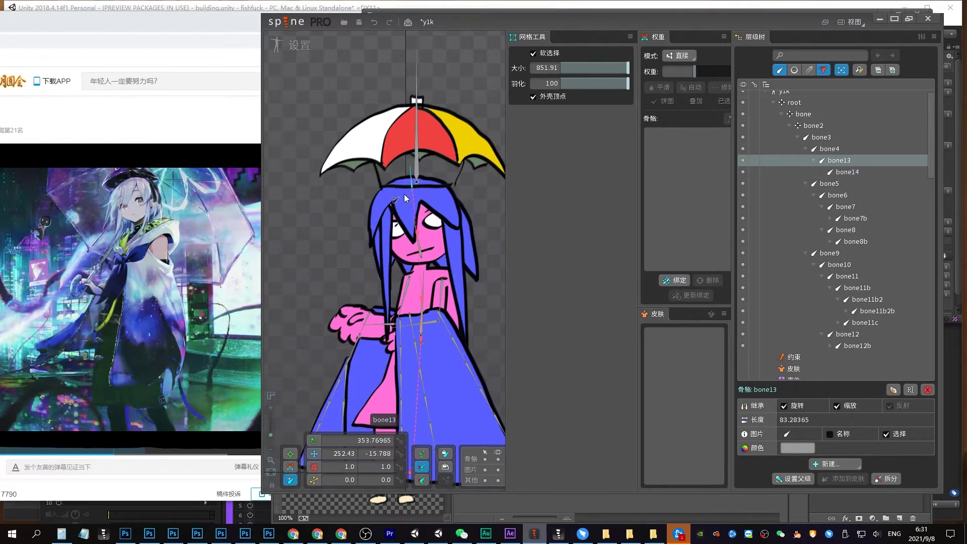
{"action": "left_click_drag", "start_coordinate": [392, 187], "coordinate": [372, 236]}
{"action": "left_click", "coordinate": [407, 190]}
{"action": "left_click_drag", "start_coordinate": [407, 190], "coordinate": [415, 219]}
{"action": "left_click", "coordinate": [416, 182]}
{"action": "left_click_drag", "start_coordinate": [416, 183], "coordinate": [456, 225]}
{"action": "left_click", "coordinate": [401, 208]}
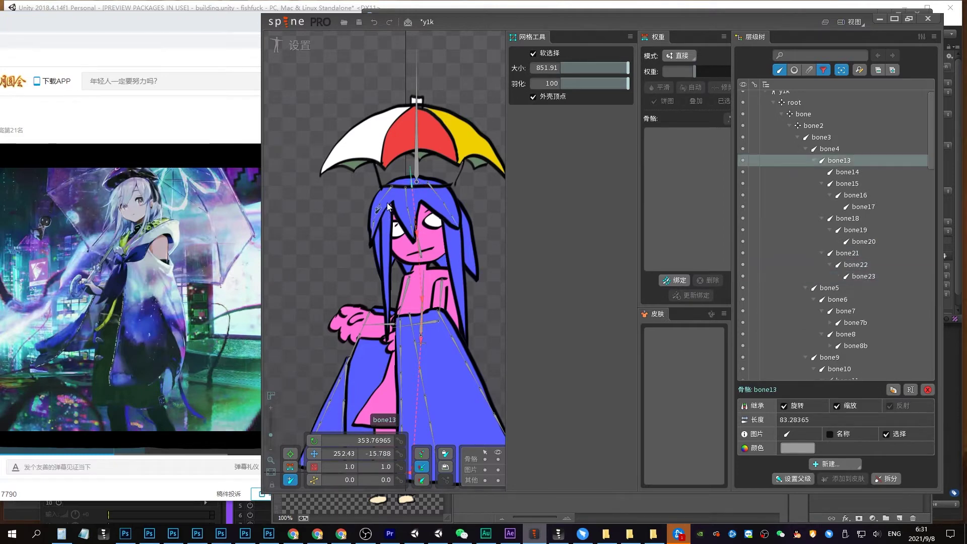
Draw bone24 and bone25 down from the head, both parented to bone13
{"action": "left_click_drag", "start_coordinate": [388, 206], "coordinate": [391, 341]}
{"action": "left_click", "coordinate": [417, 193]}
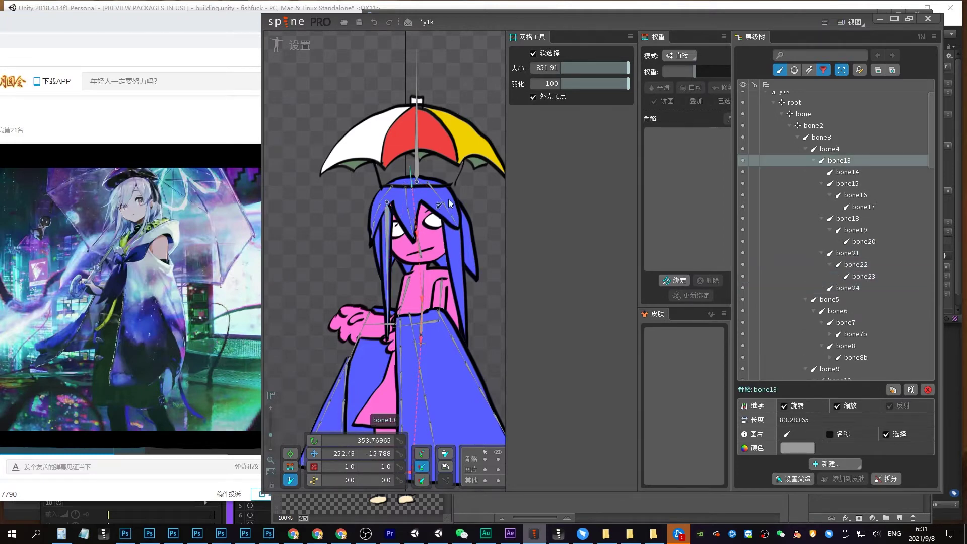
{"action": "left_click_drag", "start_coordinate": [450, 203], "coordinate": [469, 348]}
{"action": "left_click", "coordinate": [413, 185]}
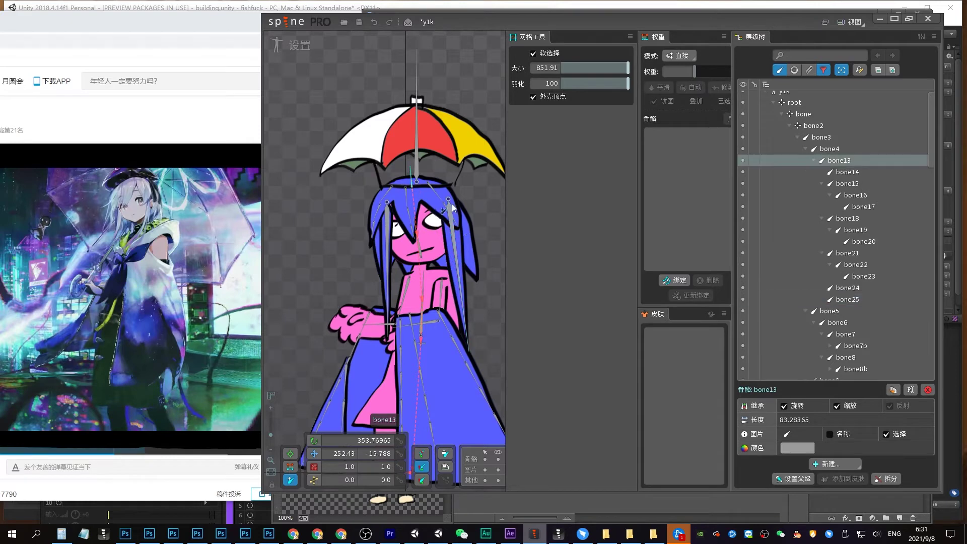
Draw bone chains down the right and left hair, plus bone34 down the face
{"action": "mouse_move", "coordinate": [424, 183]}
{"action": "left_mouse_down"}
{"action": "mouse_move", "coordinate": [447, 201]}
{"action": "mouse_move", "coordinate": [470, 252]}
{"action": "left_mouse_up"}
{"action": "left_click", "coordinate": [473, 259]}
{"action": "left_click", "coordinate": [414, 180]}
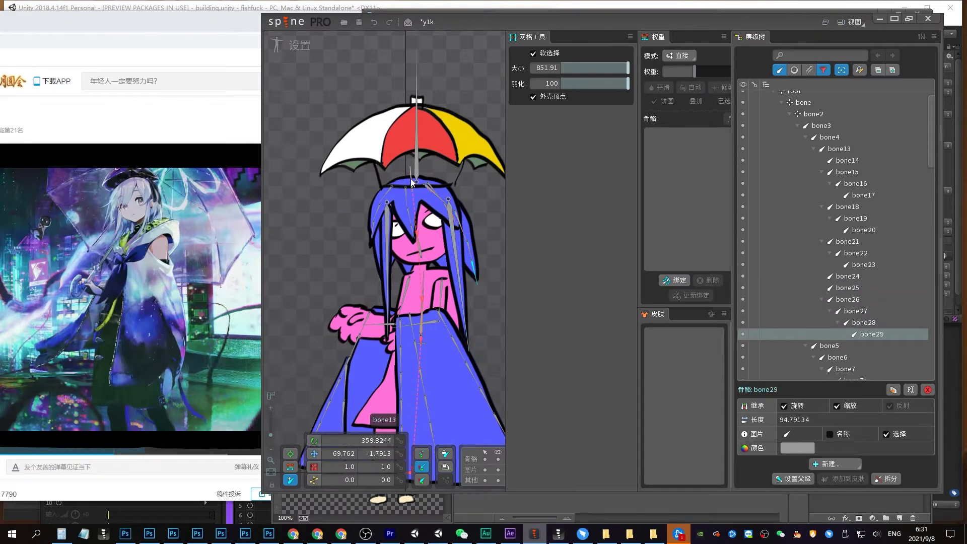
{"action": "mouse_move", "coordinate": [397, 186]}
{"action": "left_mouse_down"}
{"action": "mouse_move", "coordinate": [386, 207]}
{"action": "mouse_move", "coordinate": [382, 288]}
{"action": "left_mouse_up"}
{"action": "left_click", "coordinate": [416, 182]}
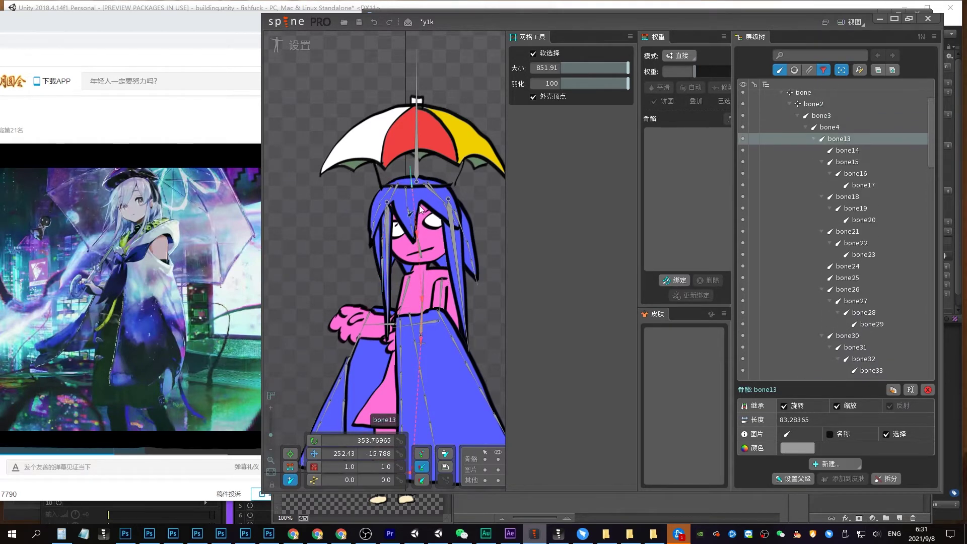
{"action": "left_click_drag", "start_coordinate": [418, 194], "coordinate": [441, 298]}
Split bone25 into a chain of shorter bones
{"action": "left_click", "coordinate": [455, 244]}
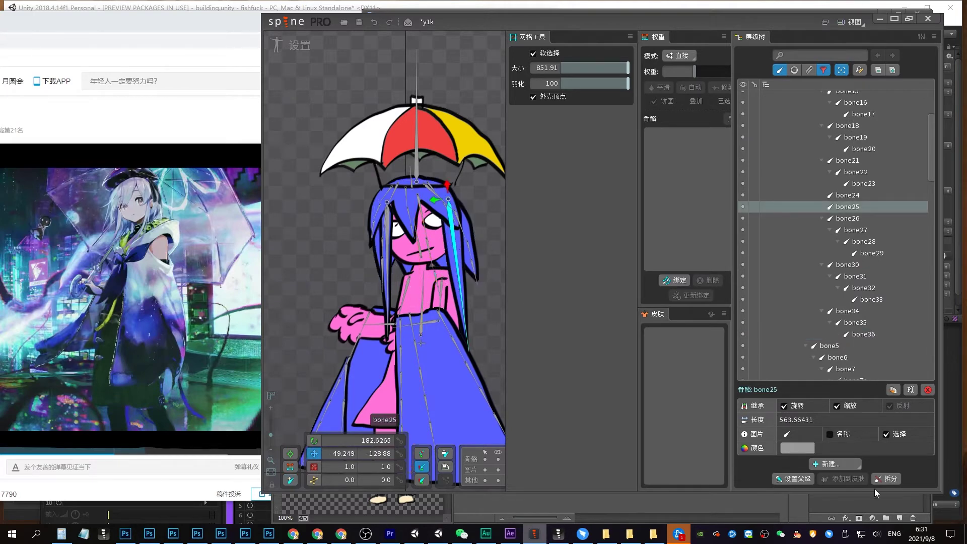
{"action": "left_click", "coordinate": [886, 478]}
{"action": "left_click_drag", "start_coordinate": [543, 230], "coordinate": [559, 241]}
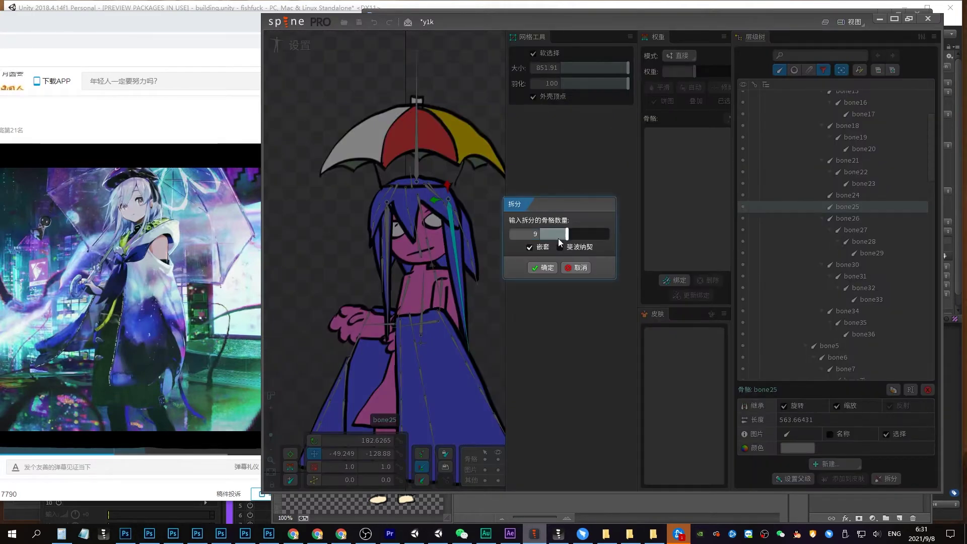
{"action": "left_click", "coordinate": [538, 265]}
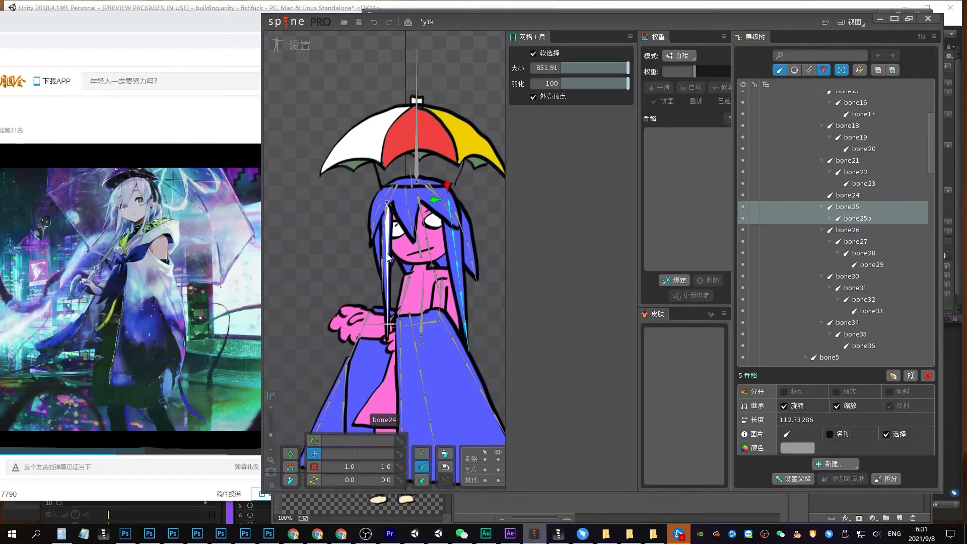
Split bone24 the same way and bind its chain to the hair mesh
{"action": "left_click", "coordinate": [388, 257]}
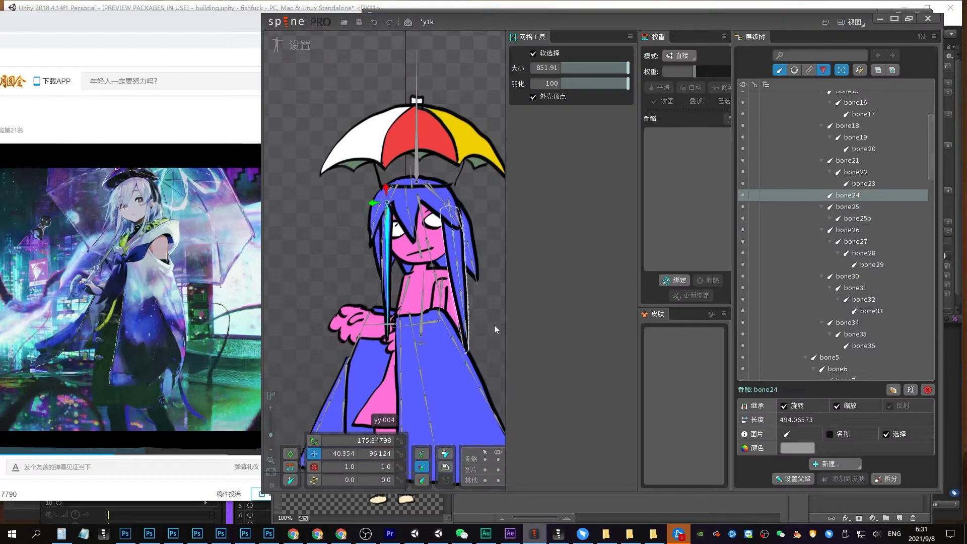
{"action": "left_click", "coordinate": [883, 479]}
{"action": "left_click", "coordinate": [555, 267]}
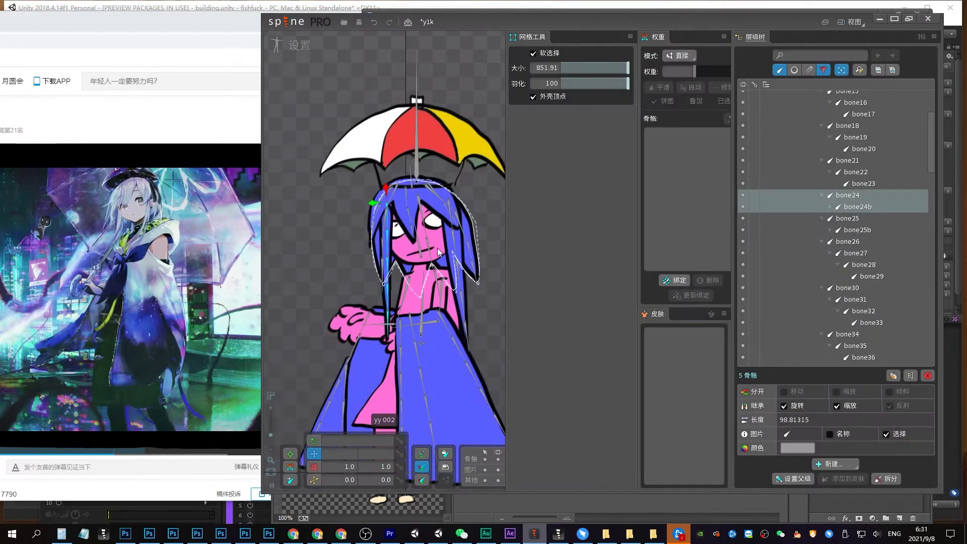
{"action": "left_click", "coordinate": [675, 280]}
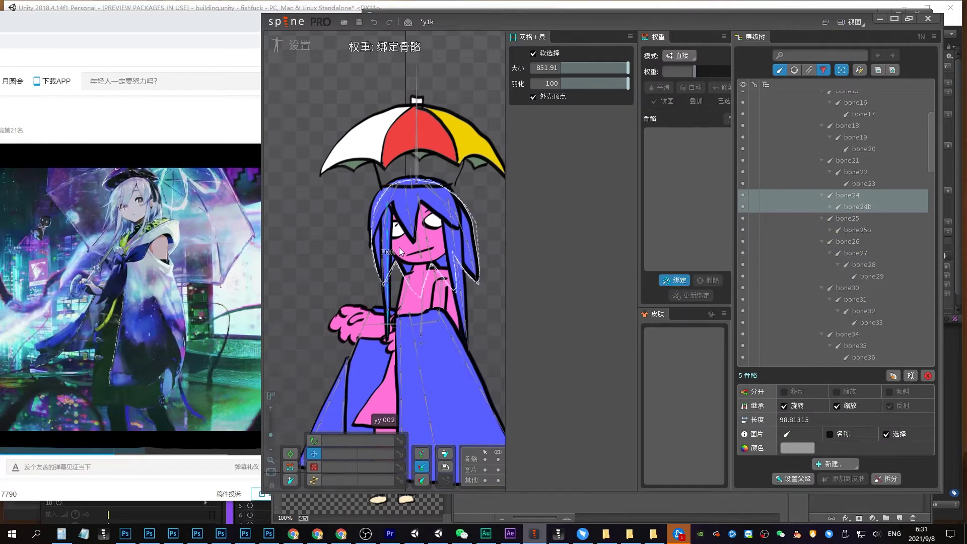
{"action": "left_click", "coordinate": [452, 227]}
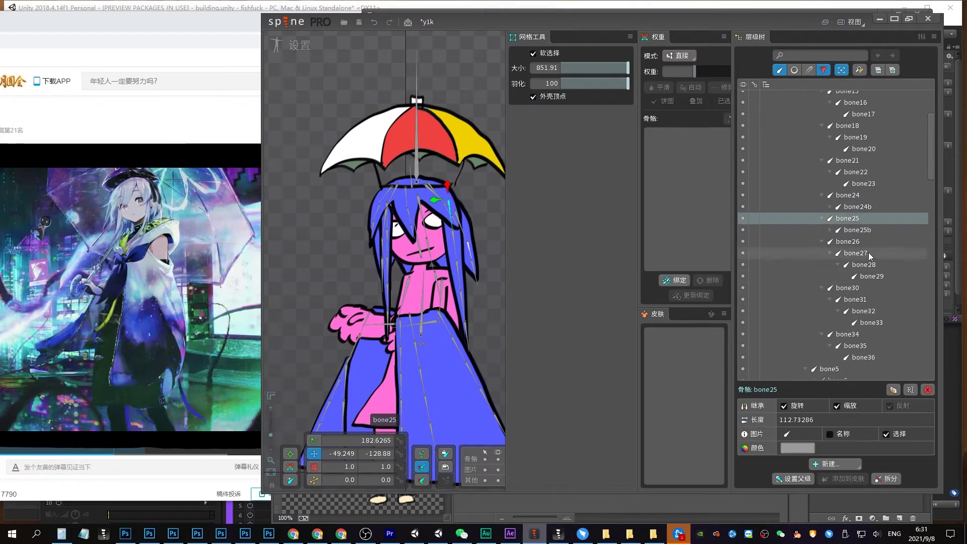
Bind the bone25 chain to the hair mesh
{"action": "left_click", "coordinate": [829, 230]}
{"action": "left_click", "coordinate": [881, 265], "text": "shift"}
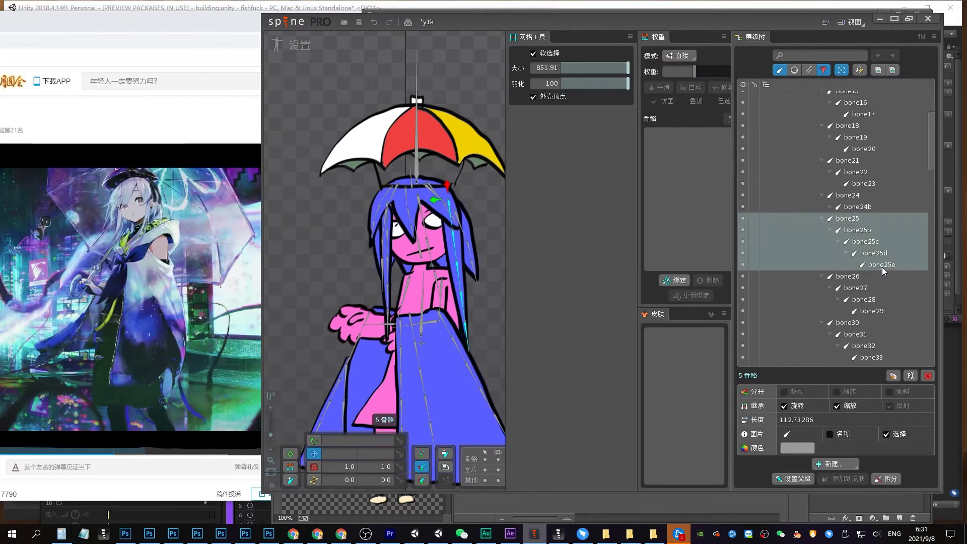
{"action": "left_click", "coordinate": [677, 285]}
{"action": "left_click", "coordinate": [437, 260]}
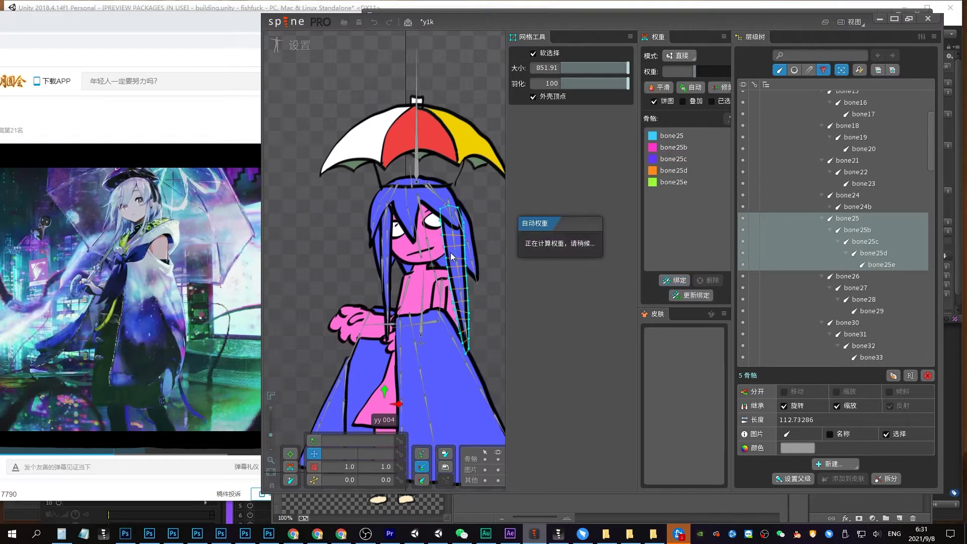
Bind all the head bones to the head mesh
{"action": "left_click", "coordinate": [431, 190]}
{"action": "left_click", "coordinate": [454, 216], "text": "ctrl"}
{"action": "left_click", "coordinate": [410, 202], "text": "ctrl"}
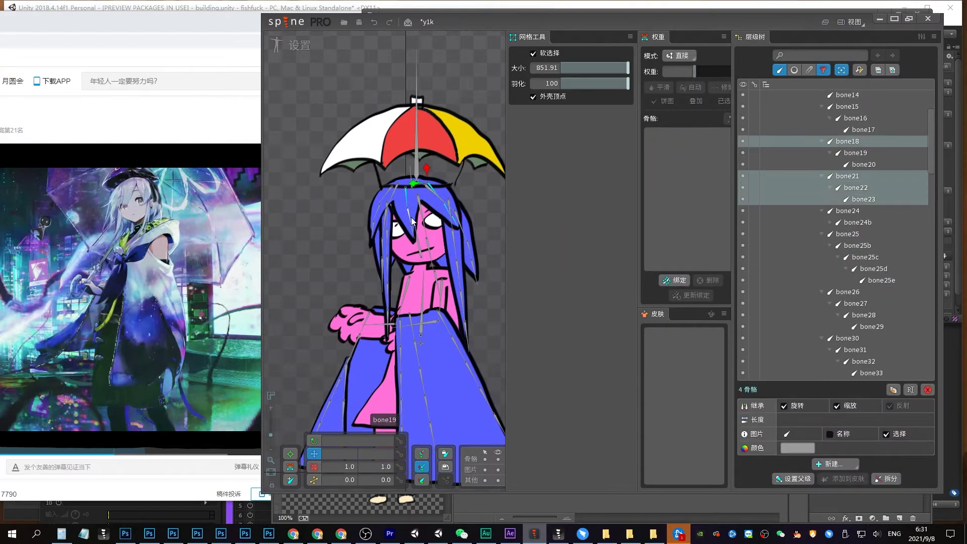
{"action": "left_click", "coordinate": [412, 221], "text": "ctrl"}
{"action": "left_click", "coordinate": [393, 197], "text": "ctrl"}
{"action": "left_click", "coordinate": [410, 182], "text": "ctrl"}
{"action": "left_click", "coordinate": [472, 228], "text": "ctrl"}
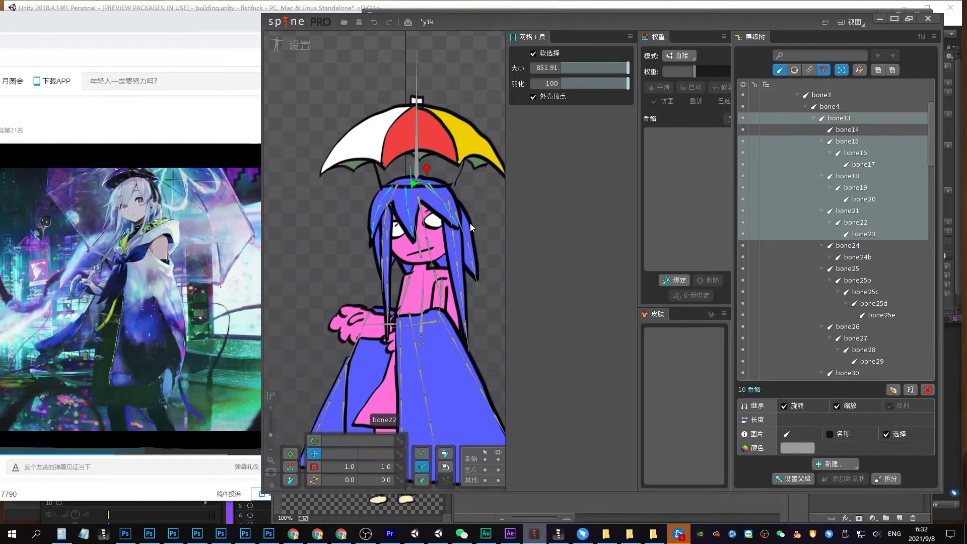
{"action": "left_click", "coordinate": [676, 281]}
{"action": "left_click", "coordinate": [416, 192]}
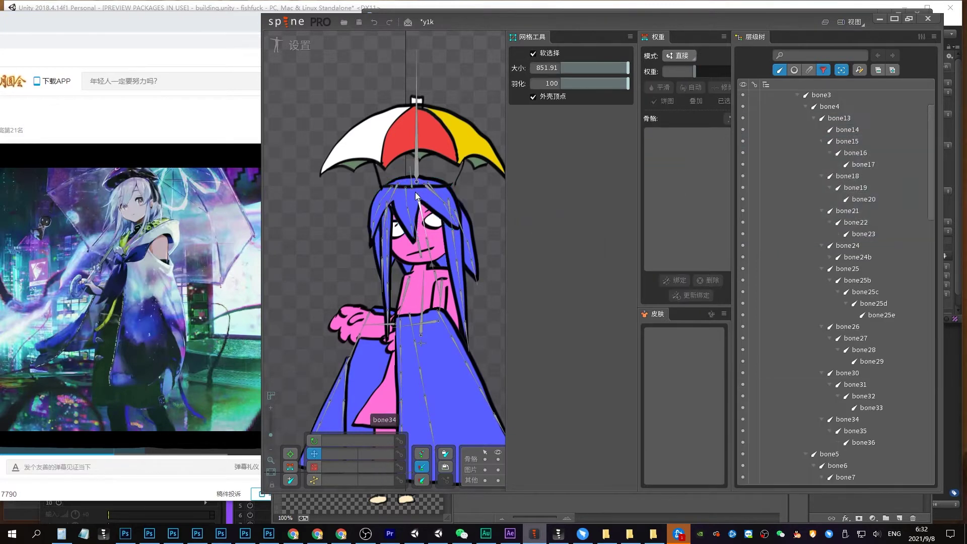
Select the right hair chain bone26–bone29 plus bone35 and bone36
{"action": "left_click", "coordinate": [434, 191]}
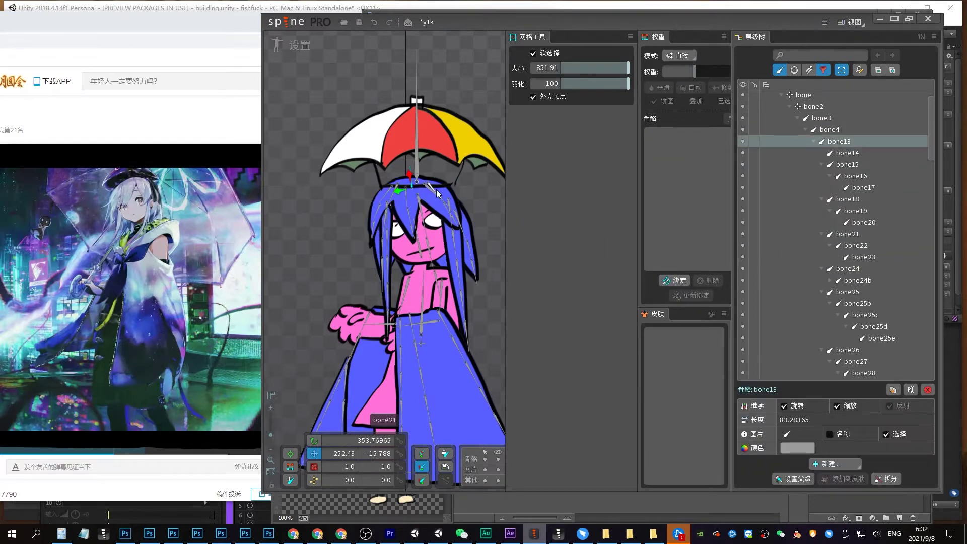
{"action": "left_click", "coordinate": [431, 193], "text": "ctrl"}
{"action": "left_click", "coordinate": [450, 211], "text": "ctrl"}
{"action": "left_click", "coordinate": [461, 229], "text": "ctrl"}
{"action": "left_click", "coordinate": [471, 252], "text": "ctrl"}
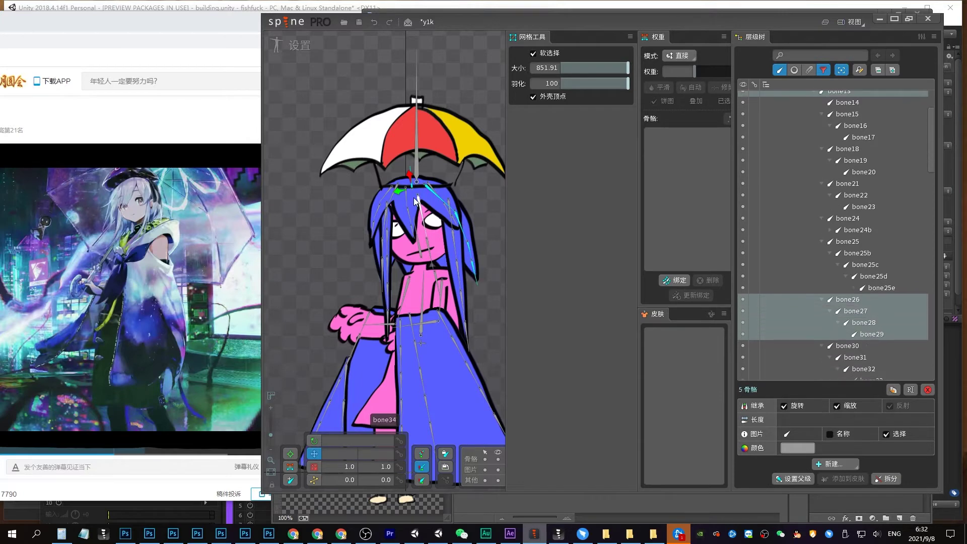
{"action": "left_click", "coordinate": [430, 252], "text": "ctrl"}
{"action": "left_click", "coordinate": [436, 279], "text": "ctrl"}
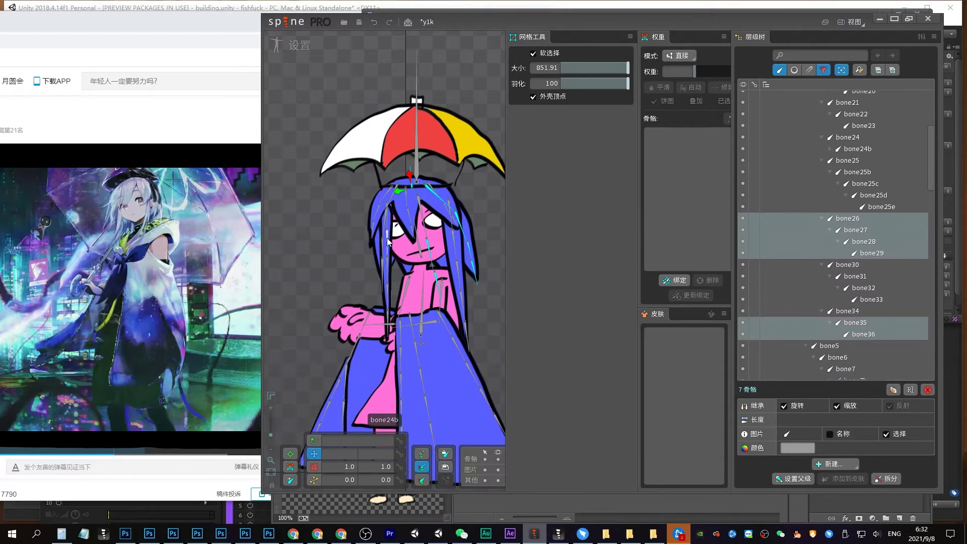
Add bone30–bone33 and bind the selected hair bones to the hair mesh
{"action": "left_click", "coordinate": [380, 244], "text": "ctrl"}
{"action": "left_click", "coordinate": [381, 268], "text": "ctrl"}
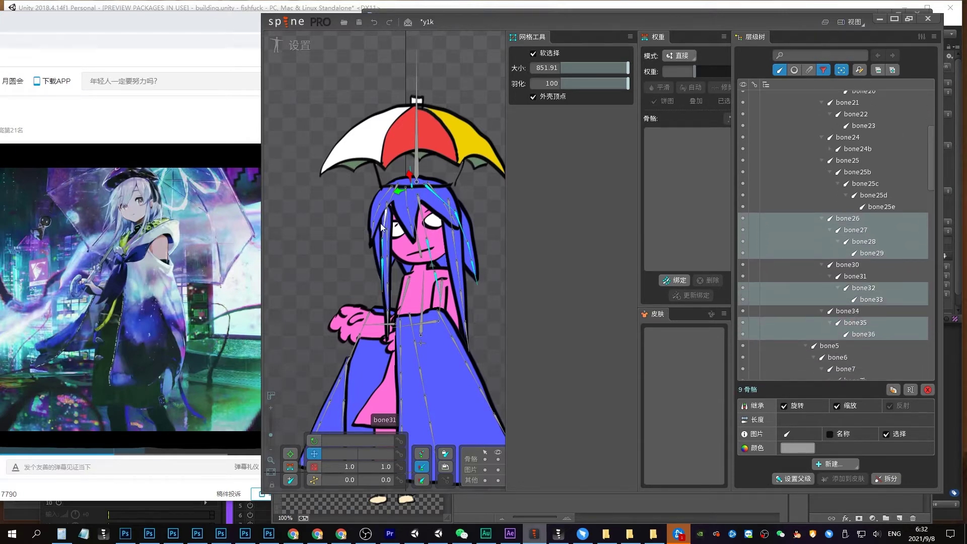
{"action": "left_click", "coordinate": [391, 206], "text": "ctrl"}
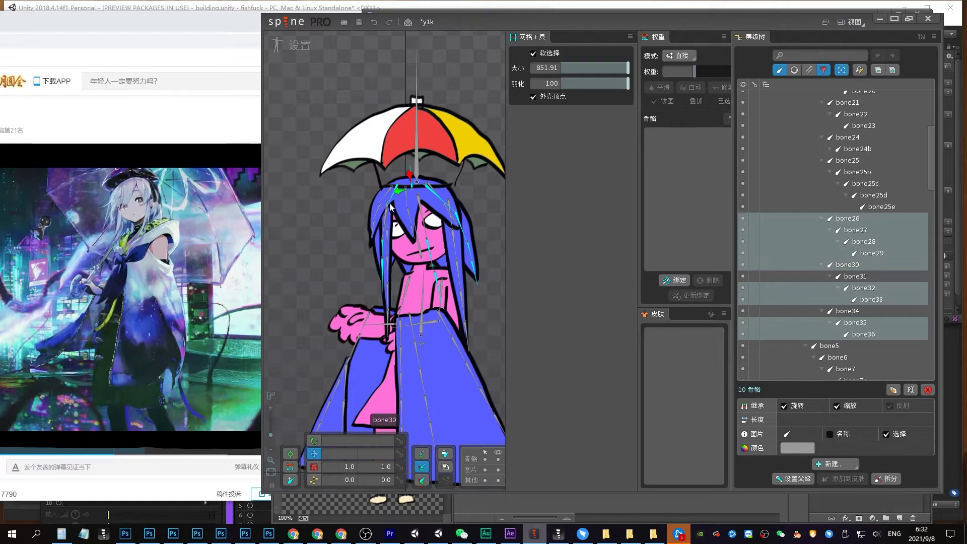
{"action": "left_click", "coordinate": [385, 224], "text": "ctrl"}
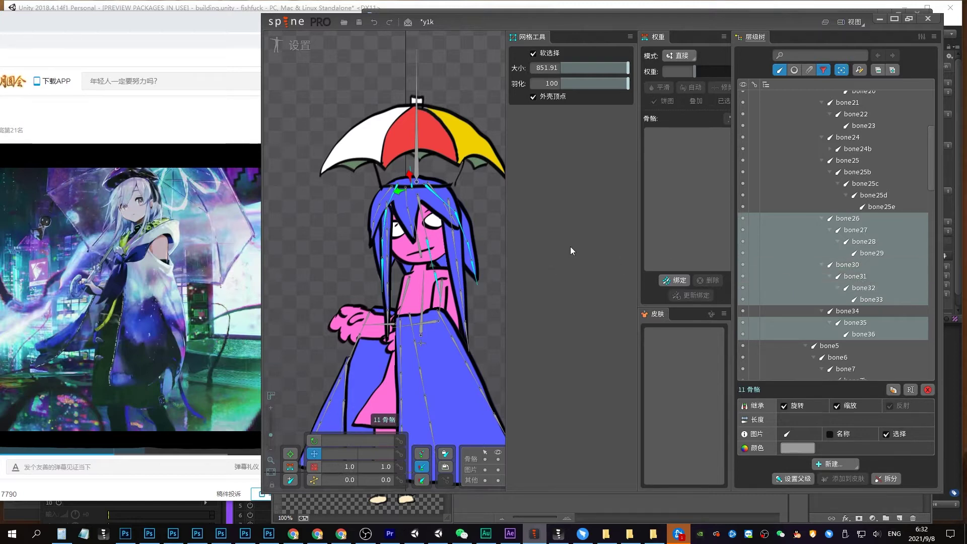
{"action": "mouse_move", "coordinate": [504, 209]}
{"action": "left_mouse_down"}
{"action": "mouse_move", "coordinate": [432, 204]}
{"action": "mouse_move", "coordinate": [494, 235]}
{"action": "left_mouse_up"}
{"action": "left_click", "coordinate": [675, 280]}
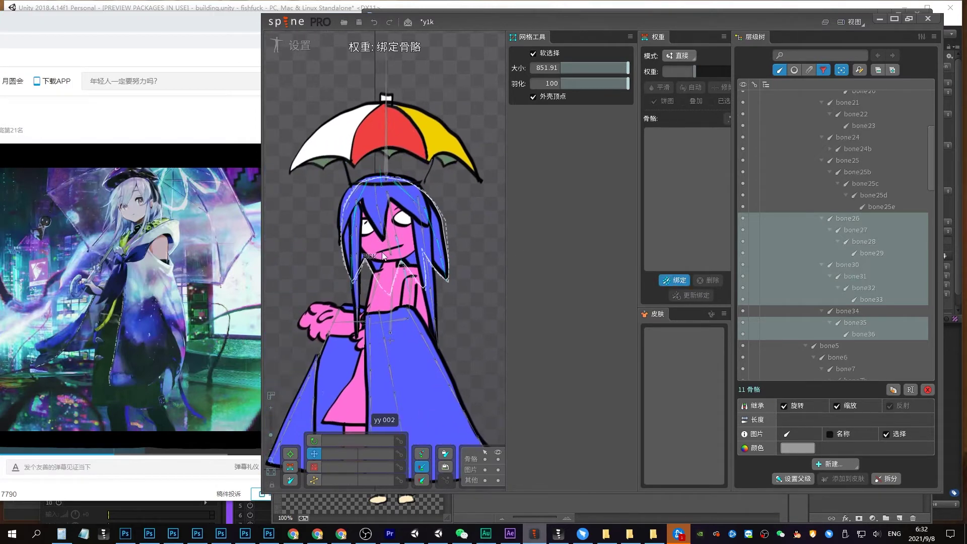
{"action": "left_click", "coordinate": [376, 251]}
Save the project, then test-move bone21 on the head
{"action": "key", "text": "Escape"}
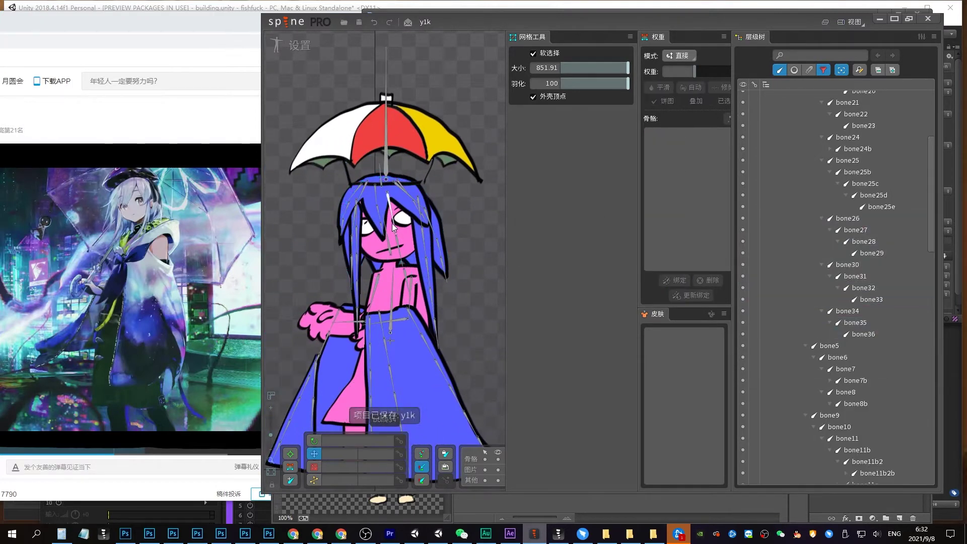
{"action": "key", "text": "ctrl+s"}
{"action": "left_click", "coordinate": [392, 210]}
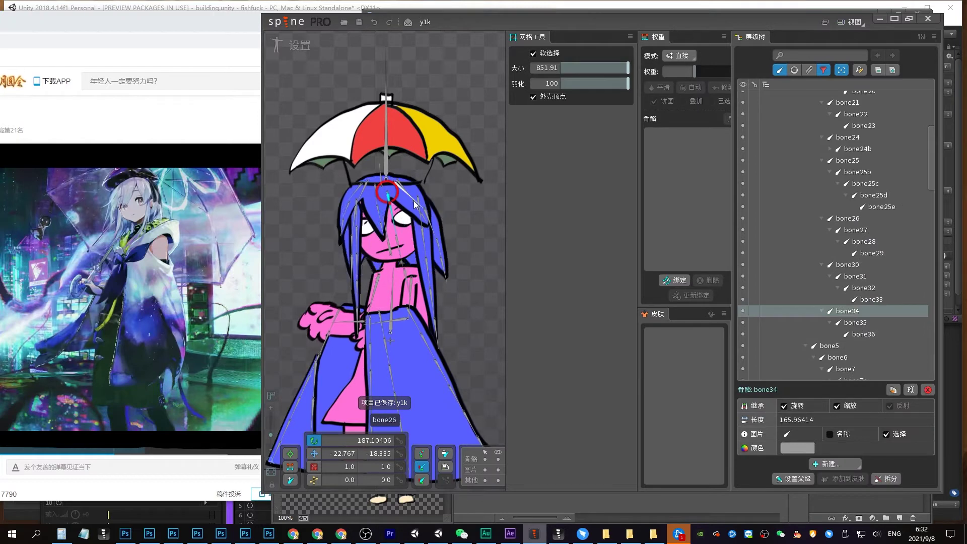
{"action": "mouse_move", "coordinate": [408, 192]}
{"action": "left_mouse_down"}
{"action": "mouse_move", "coordinate": [421, 182]}
{"action": "mouse_move", "coordinate": [429, 212]}
{"action": "left_mouse_up"}
Undo the stray bone moves to restore the setup pose
{"action": "left_click", "coordinate": [346, 207]}
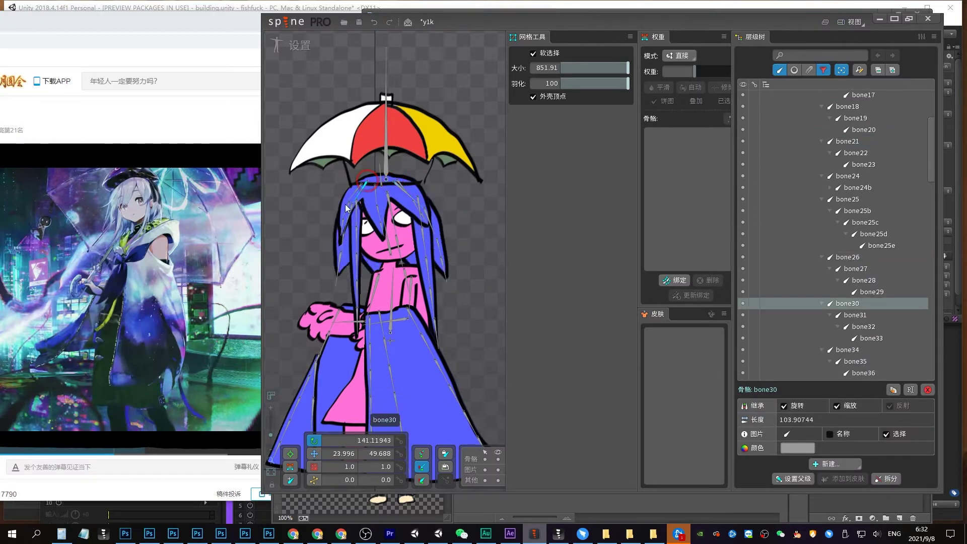
{"action": "key", "text": "ctrl+z"}
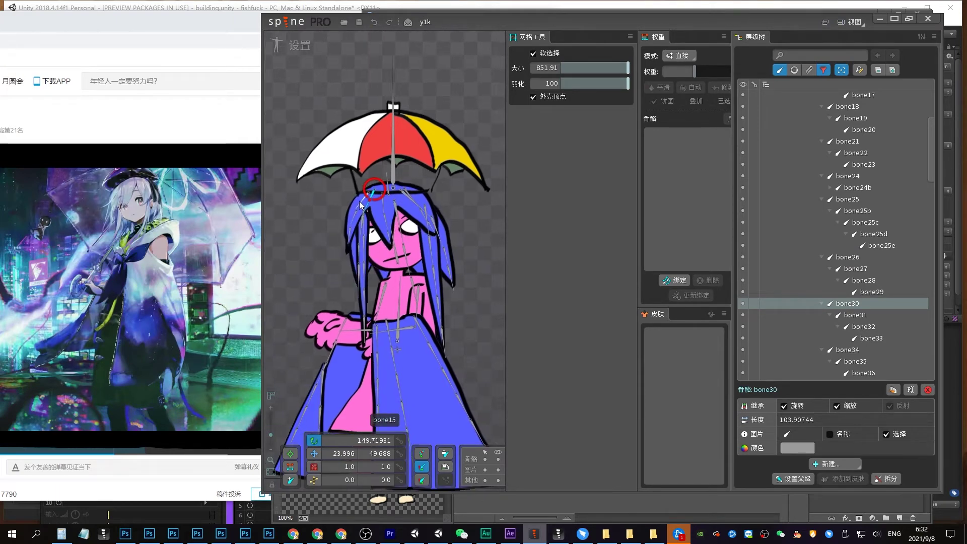
{"action": "key", "text": "ctrl+z"}
{"action": "key", "text": "ctrl+z"}
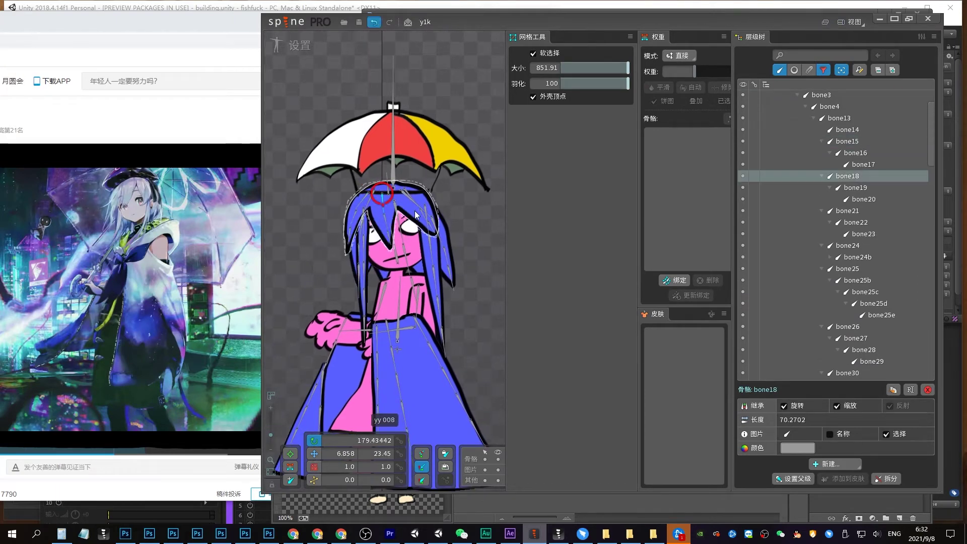
{"action": "key", "text": "ctrl+z"}
{"action": "left_click", "coordinate": [413, 200]}
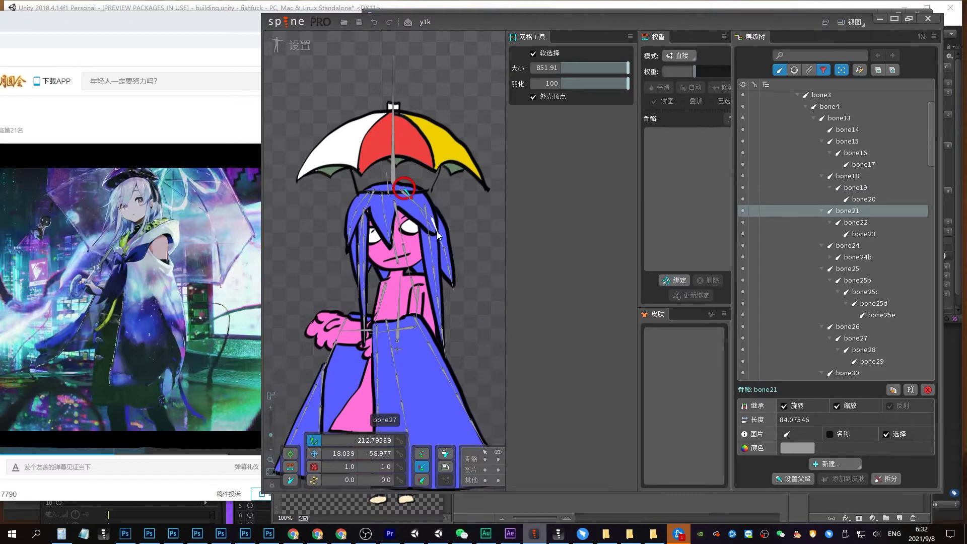
Select hair bones bone26–bone29, bone35 and bone36
{"action": "scroll", "coordinate": [415, 233], "scroll_direction": "up", "scroll_amount": 2}
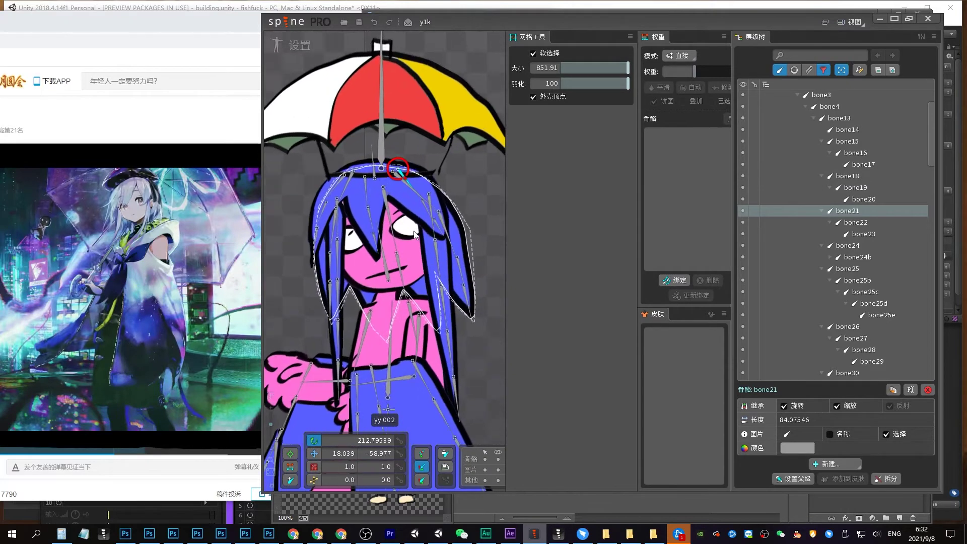
{"action": "scroll", "coordinate": [414, 233], "scroll_direction": "up", "scroll_amount": 2}
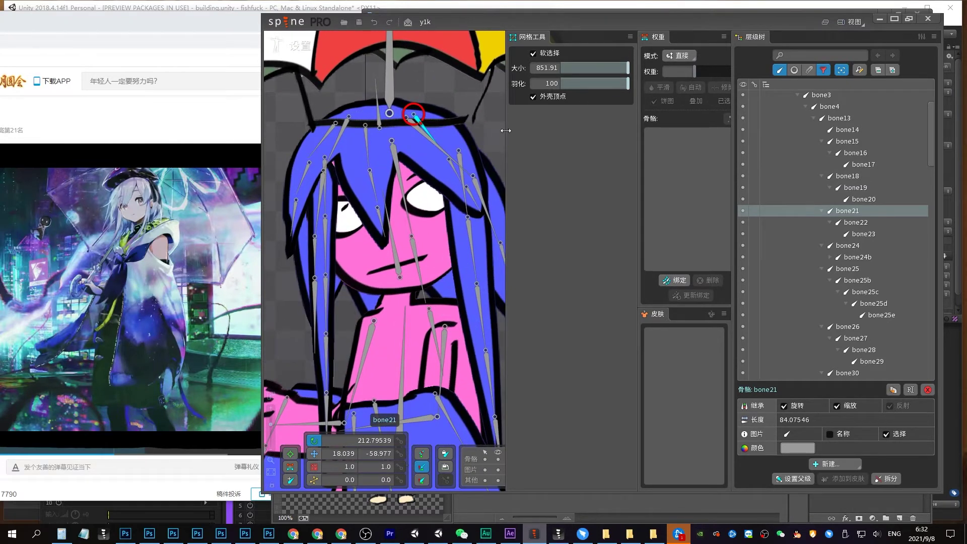
{"action": "left_click_drag", "start_coordinate": [506, 131], "coordinate": [581, 131]}
{"action": "left_click", "coordinate": [502, 174]}
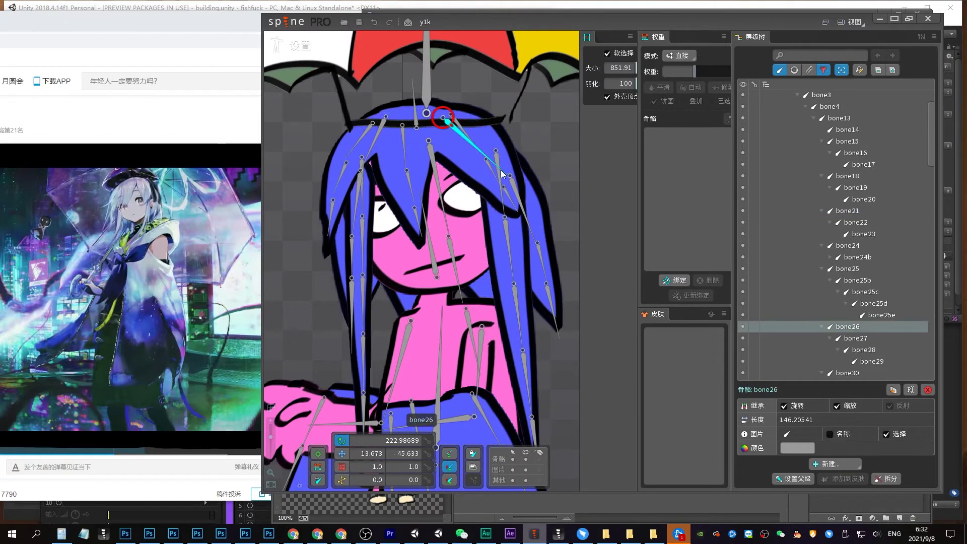
{"action": "left_click", "coordinate": [521, 206], "text": "ctrl"}
{"action": "left_click", "coordinate": [542, 262], "text": "ctrl"}
{"action": "left_click", "coordinate": [552, 307], "text": "ctrl"}
{"action": "left_click", "coordinate": [438, 191], "text": "ctrl"}
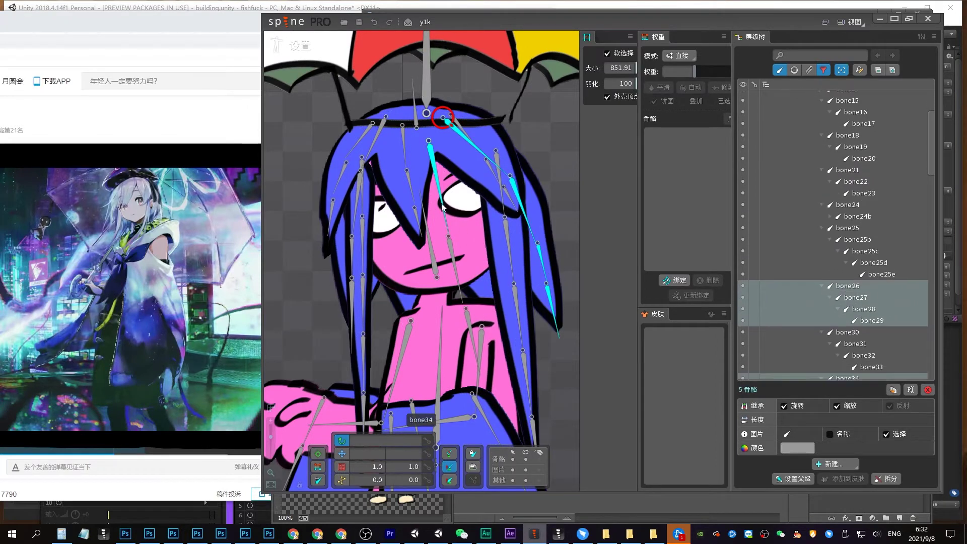
{"action": "left_click", "coordinate": [456, 272], "text": "ctrl"}
{"action": "left_click", "coordinate": [473, 338], "text": "ctrl"}
Add bone30–bone33 and color all the selected bones dark red
{"action": "left_click", "coordinate": [374, 137], "text": "ctrl"}
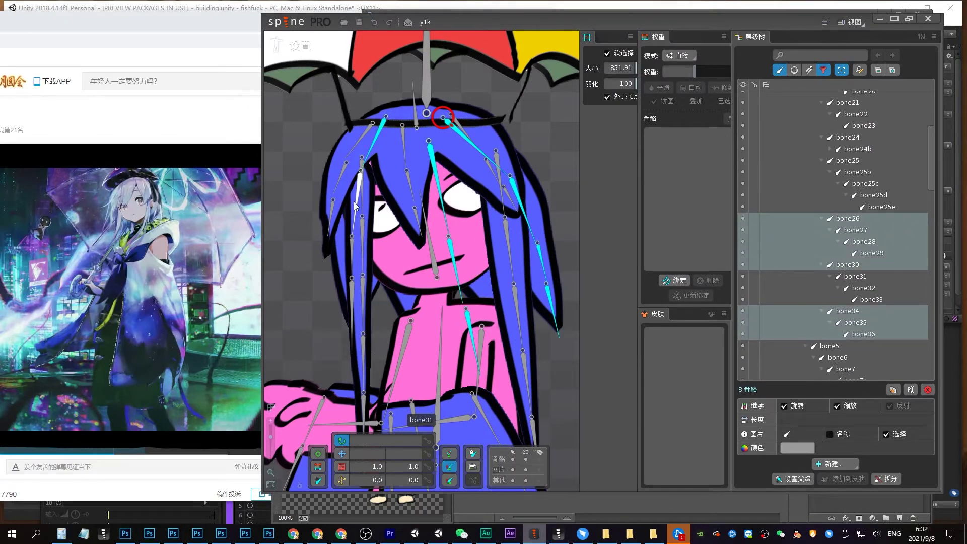
{"action": "left_click", "coordinate": [357, 202], "text": "ctrl"}
{"action": "left_click", "coordinate": [352, 260], "text": "ctrl"}
{"action": "left_click", "coordinate": [352, 303], "text": "ctrl"}
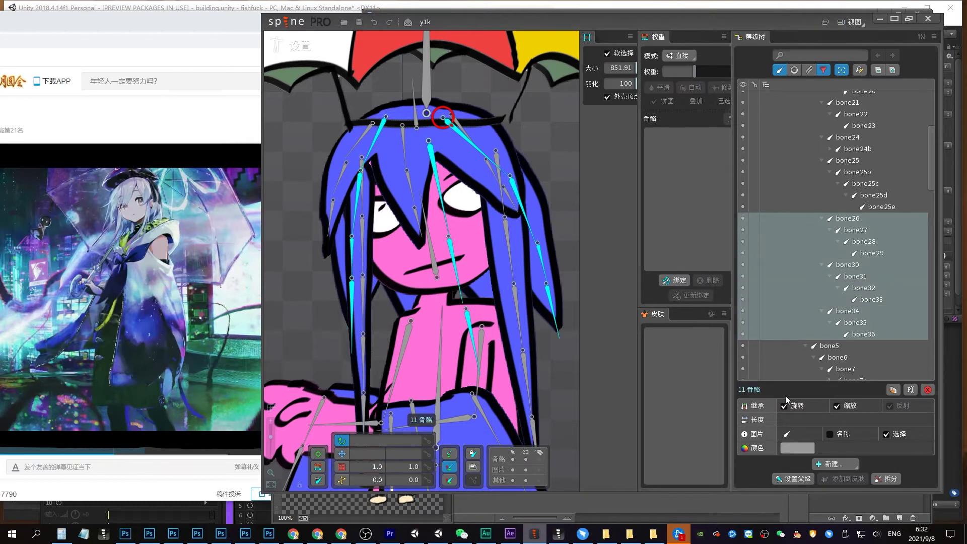
{"action": "left_click", "coordinate": [797, 448]}
{"action": "left_click", "coordinate": [555, 285]}
{"action": "left_click", "coordinate": [516, 360]}
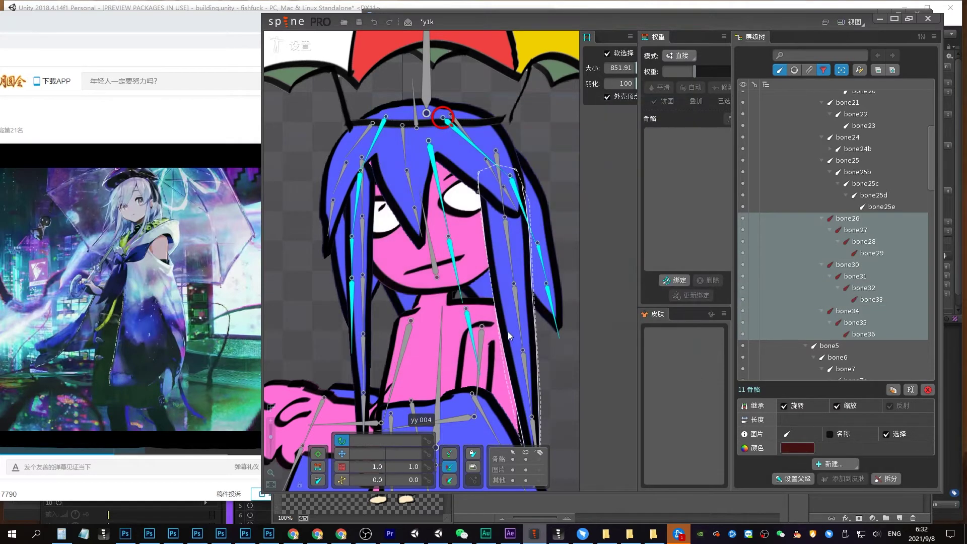
{"action": "left_click", "coordinate": [479, 161]}
Select hair bones bone15 through bone23
{"action": "left_click", "coordinate": [360, 143]}
{"action": "left_click", "coordinate": [339, 181], "text": "ctrl"}
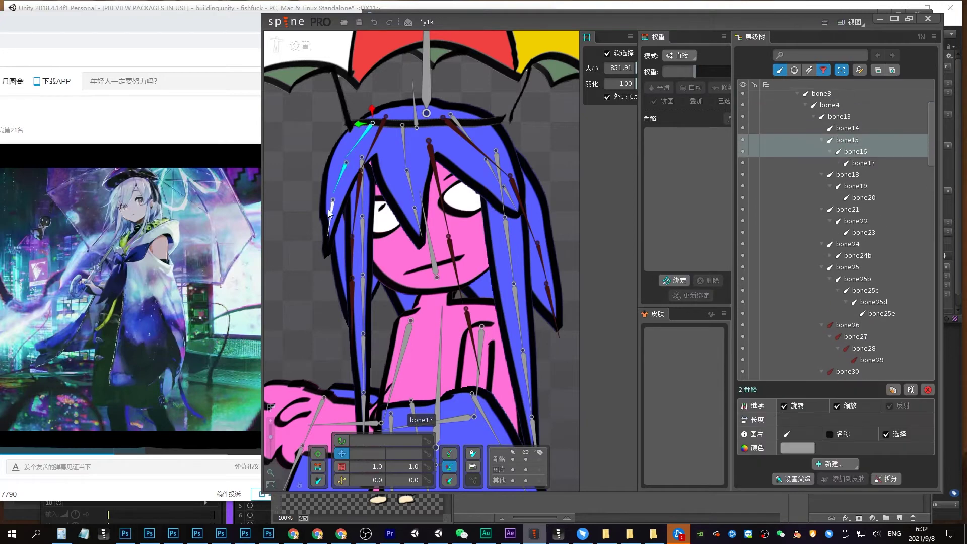
{"action": "left_click", "coordinate": [331, 216], "text": "ctrl"}
{"action": "left_click", "coordinate": [404, 146], "text": "ctrl"}
{"action": "left_click", "coordinate": [410, 186], "text": "ctrl"}
{"action": "left_click", "coordinate": [416, 215], "text": "ctrl"}
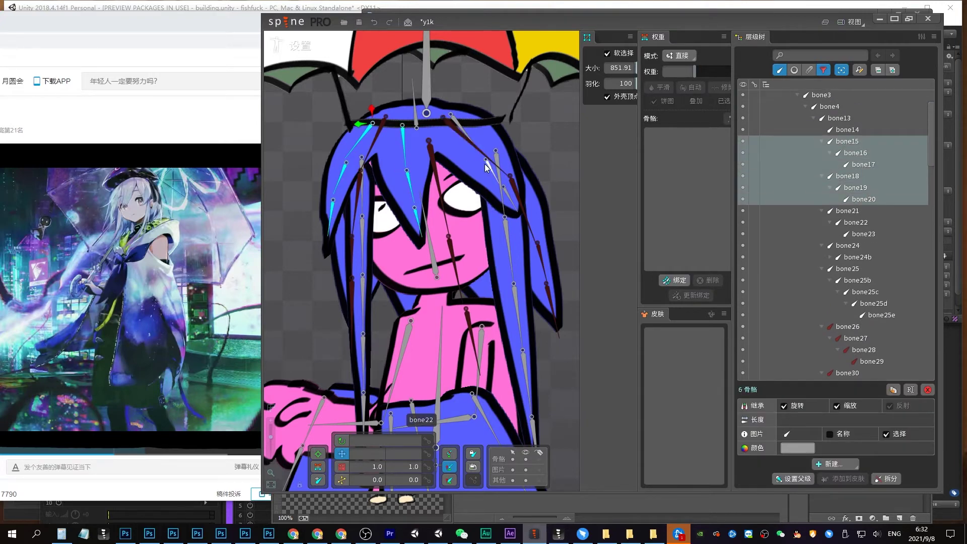
{"action": "left_click", "coordinate": [501, 182], "text": "ctrl"}
{"action": "left_click", "coordinate": [509, 250], "text": "ctrl"}
{"action": "left_click", "coordinate": [519, 317], "text": "ctrl"}
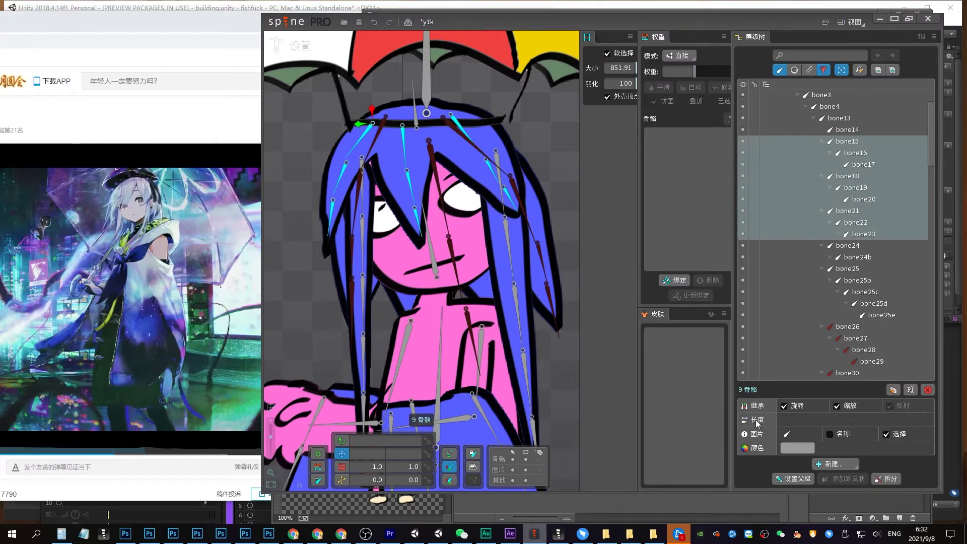
Color bone15–bone23 orange-red and save the y1k project
{"action": "left_click", "coordinate": [798, 448]}
{"action": "left_click", "coordinate": [559, 150]}
{"action": "left_click_drag", "start_coordinate": [633, 144], "coordinate": [633, 124]}
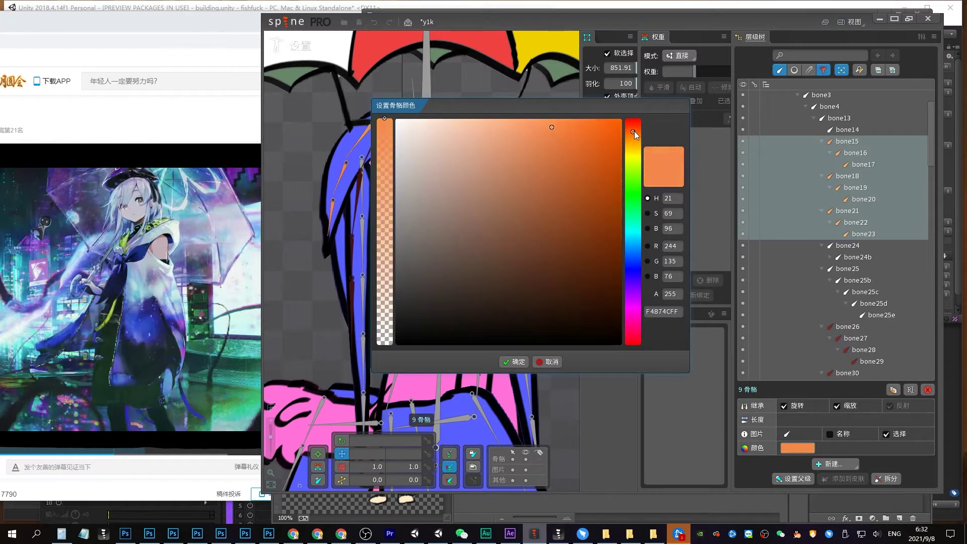
{"action": "left_click", "coordinate": [519, 362]}
{"action": "left_click", "coordinate": [462, 228]}
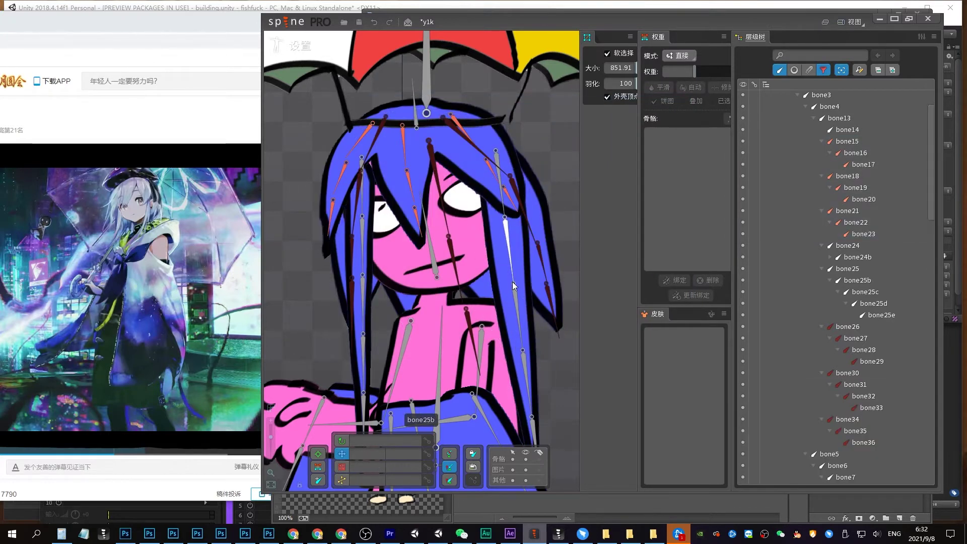
{"action": "key", "text": "ctrl+s"}
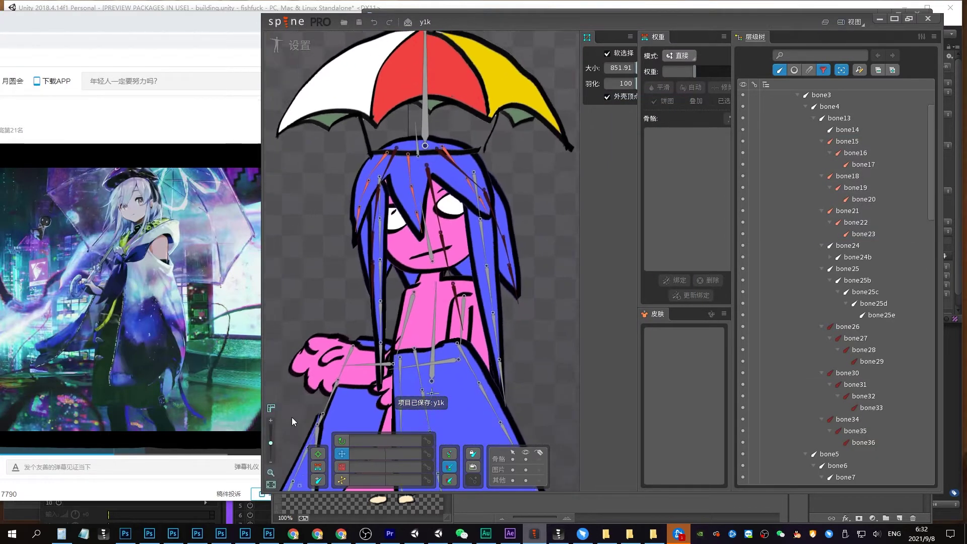
Select the bone7 chain, the bone8 chain and bone6 on the skirt
{"action": "scroll", "coordinate": [410, 295], "scroll_direction": "down", "scroll_amount": 3}
{"action": "left_click_drag", "start_coordinate": [410, 295], "coordinate": [428, 267]}
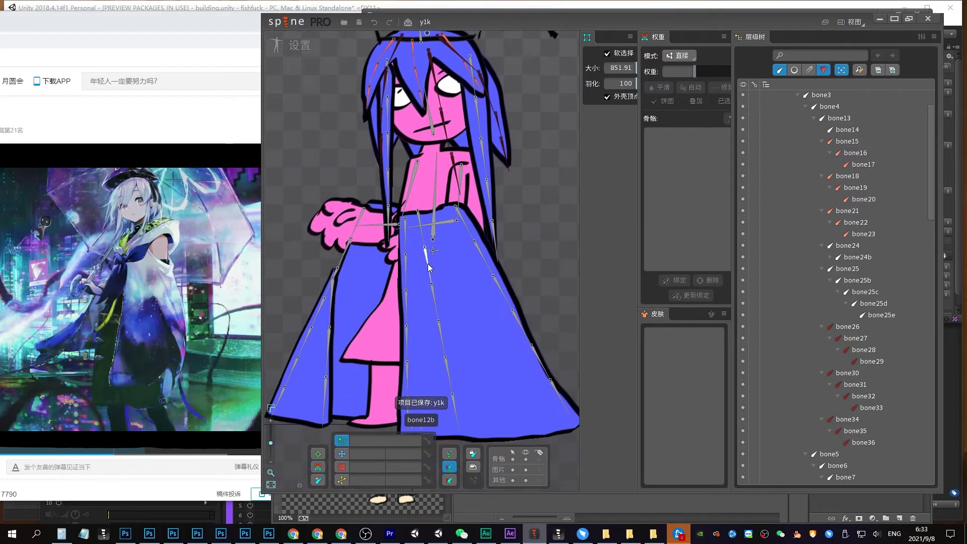
{"action": "left_click", "coordinate": [406, 237]}
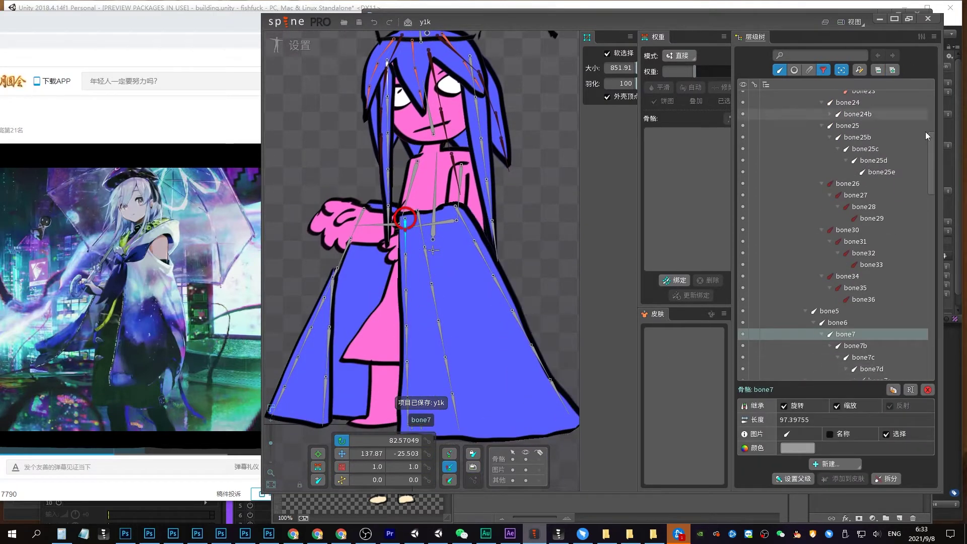
{"action": "scroll", "coordinate": [882, 277], "scroll_direction": "down", "scroll_amount": 3}
{"action": "left_click", "coordinate": [830, 248]}
{"action": "left_click", "coordinate": [887, 294], "text": "shift"}
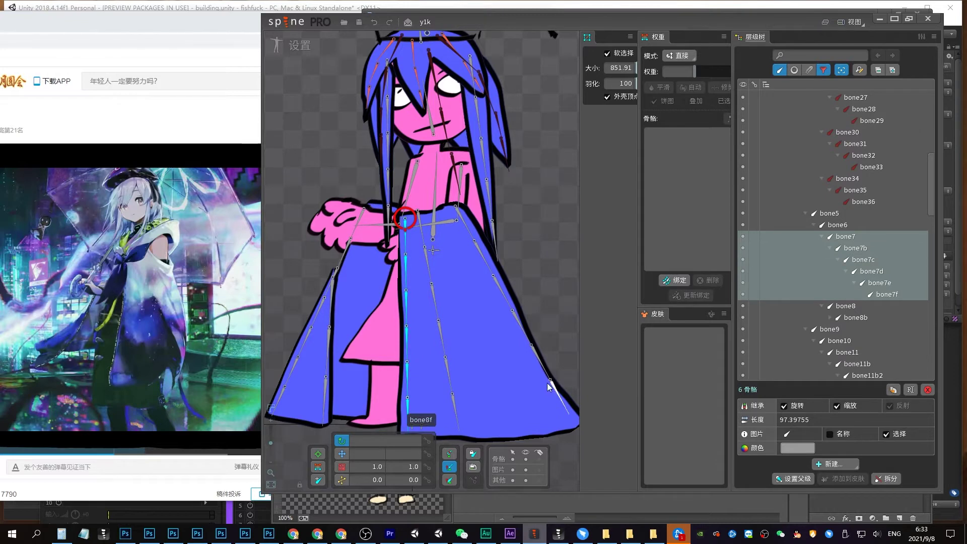
{"action": "left_click_drag", "start_coordinate": [550, 387], "coordinate": [466, 229]}
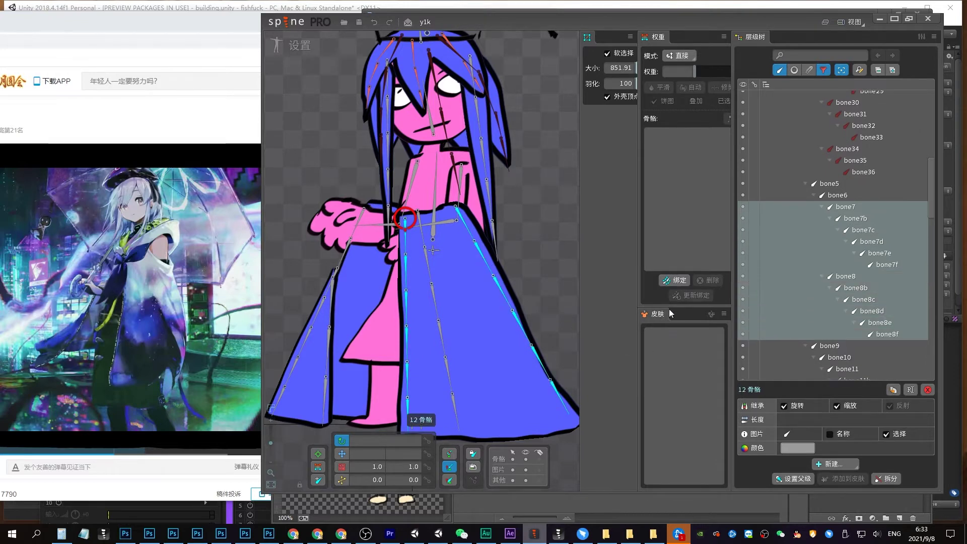
{"action": "left_click", "coordinate": [446, 227]}
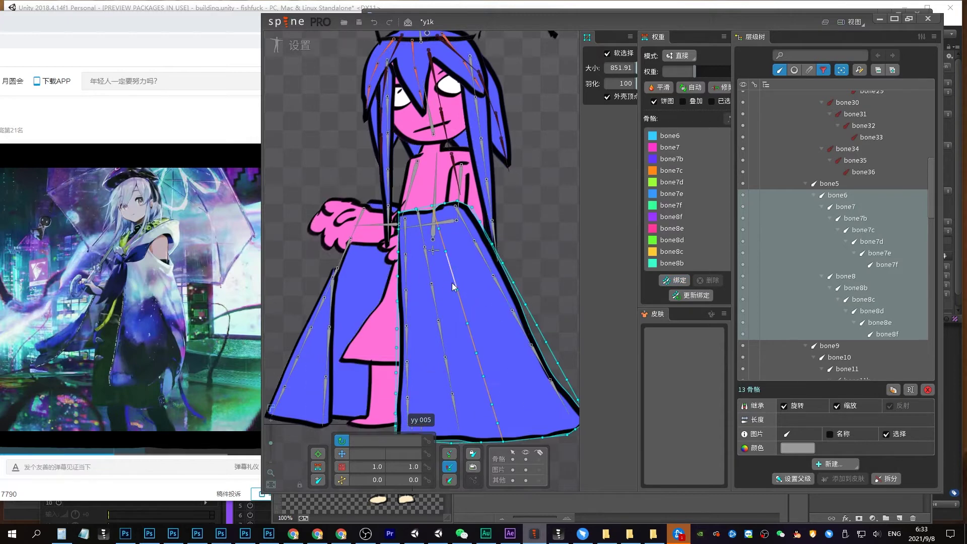
Test-rotate bone7 to check the skirt deformation, then undo it
{"action": "key", "text": "Escape"}
{"action": "left_click_drag", "start_coordinate": [404, 229], "coordinate": [387, 263]}
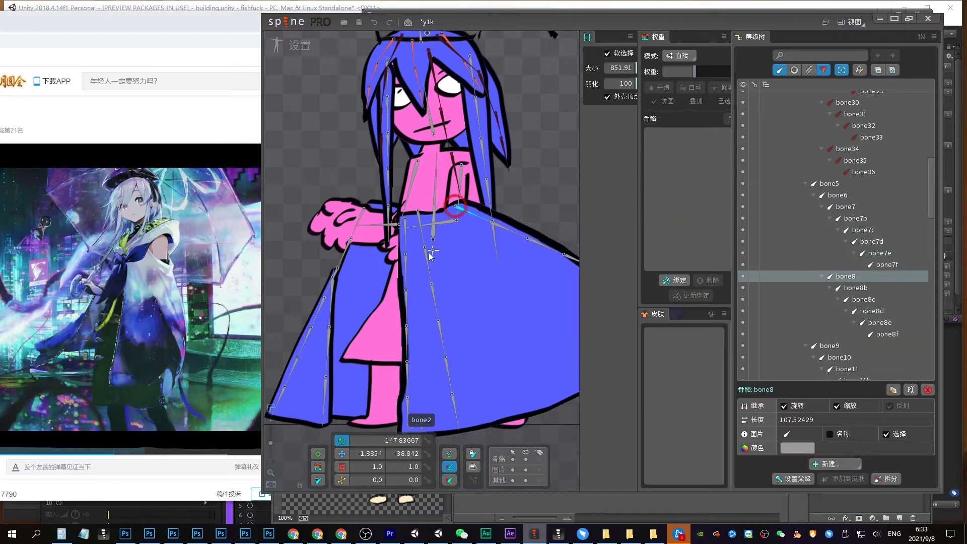
{"action": "key", "text": "ctrl+z"}
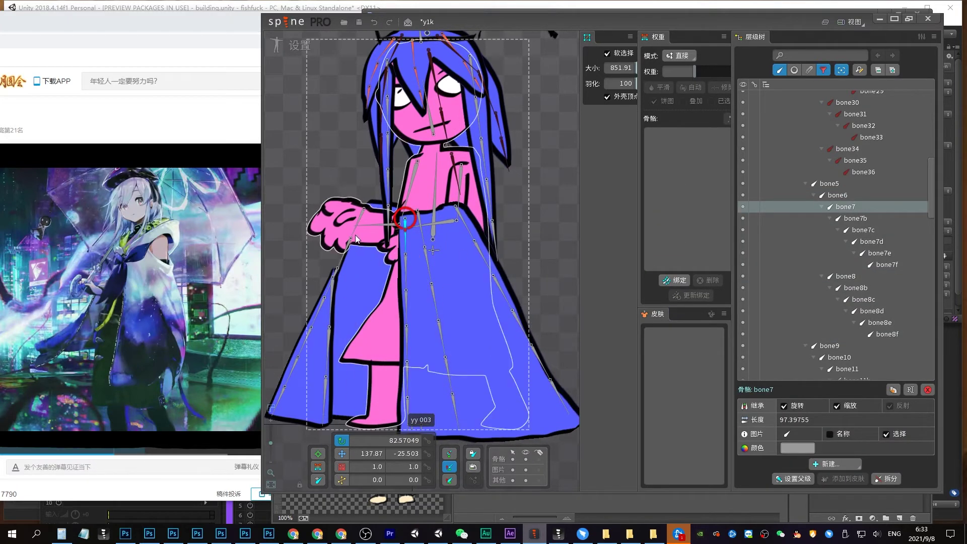
Select the bone11 chain along the left skirt edge
{"action": "left_click", "coordinate": [363, 208]}
{"action": "left_click", "coordinate": [349, 242], "text": "ctrl"}
{"action": "left_click", "coordinate": [324, 298], "text": "ctrl"}
{"action": "left_click", "coordinate": [305, 343], "text": "ctrl"}
{"action": "left_click", "coordinate": [291, 373], "text": "ctrl"}
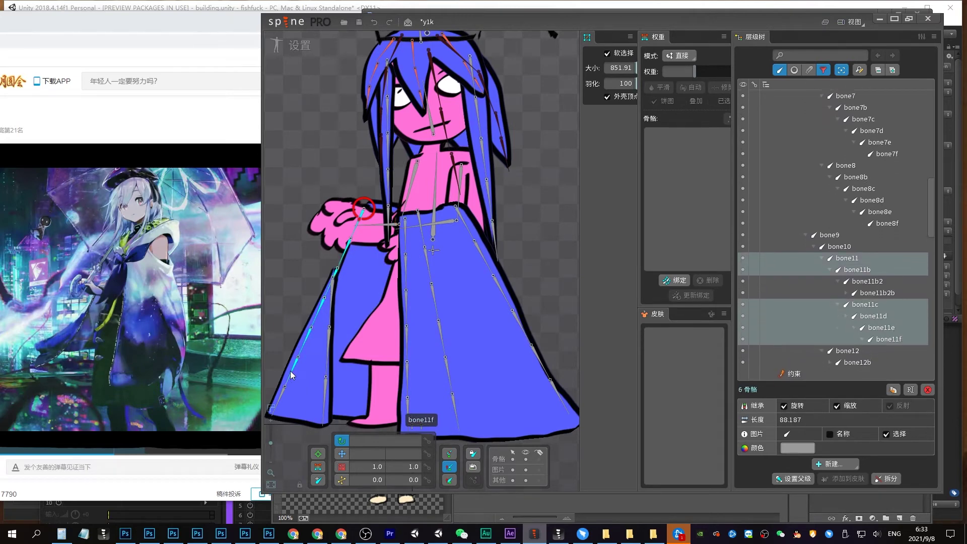
{"action": "left_click", "coordinate": [278, 401], "text": "ctrl"}
Add the bone7 chain and bone10, then bind mesh yy 001 to the 14 bones
{"action": "left_click", "coordinate": [407, 275], "text": "ctrl"}
{"action": "left_click", "coordinate": [406, 307], "text": "ctrl"}
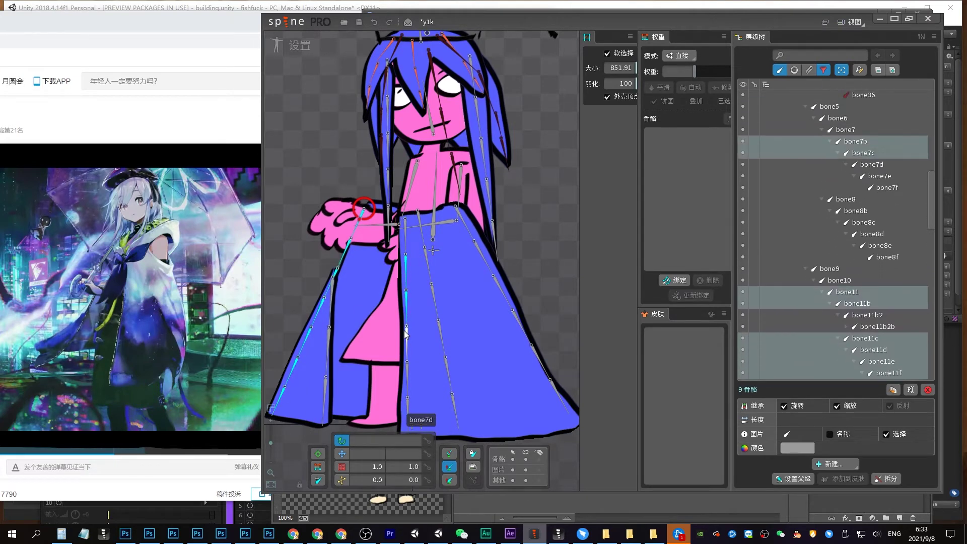
{"action": "left_click", "coordinate": [408, 379], "text": "ctrl"}
{"action": "left_click", "coordinate": [401, 231], "text": "ctrl"}
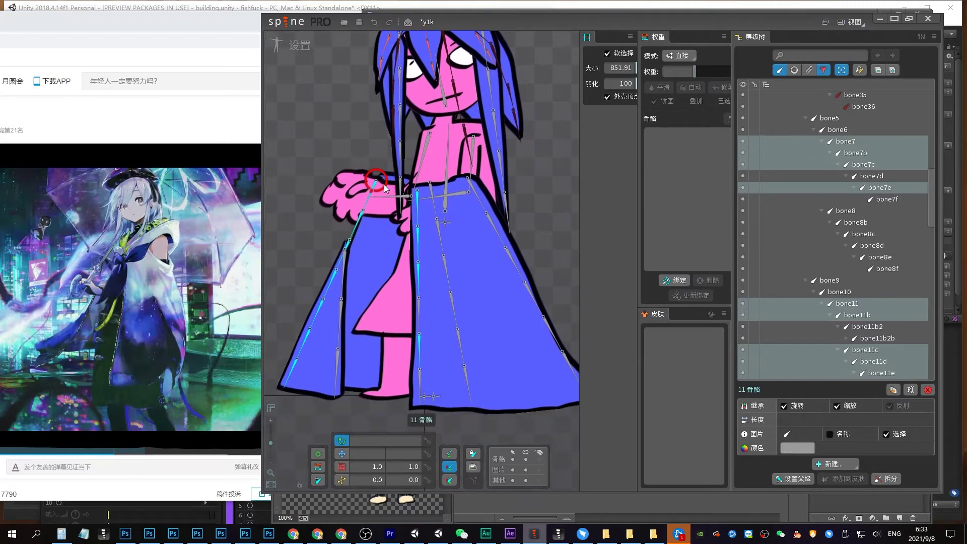
{"action": "left_click", "coordinate": [398, 197], "text": "ctrl"}
{"action": "left_click", "coordinate": [420, 385], "text": "ctrl"}
{"action": "left_click", "coordinate": [418, 313], "text": "ctrl"}
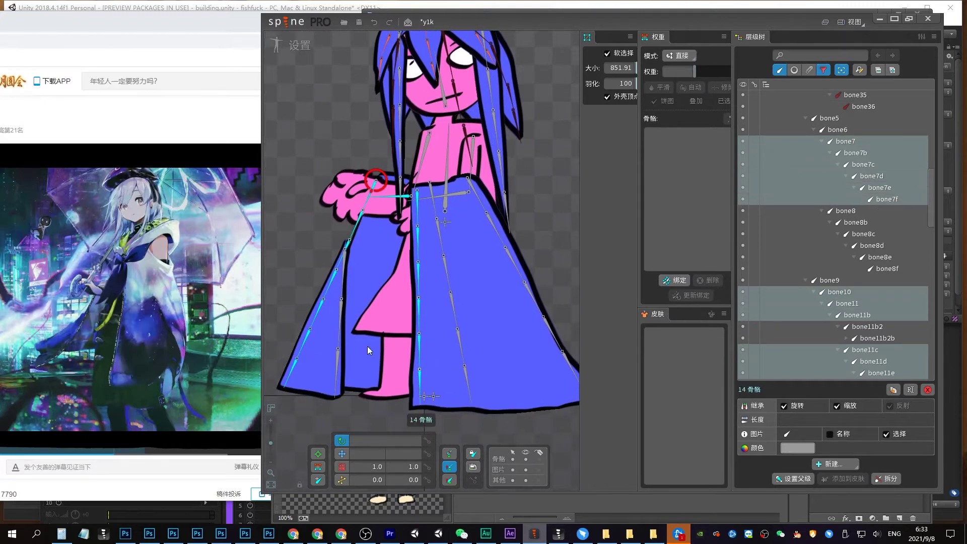
{"action": "left_click", "coordinate": [669, 282]}
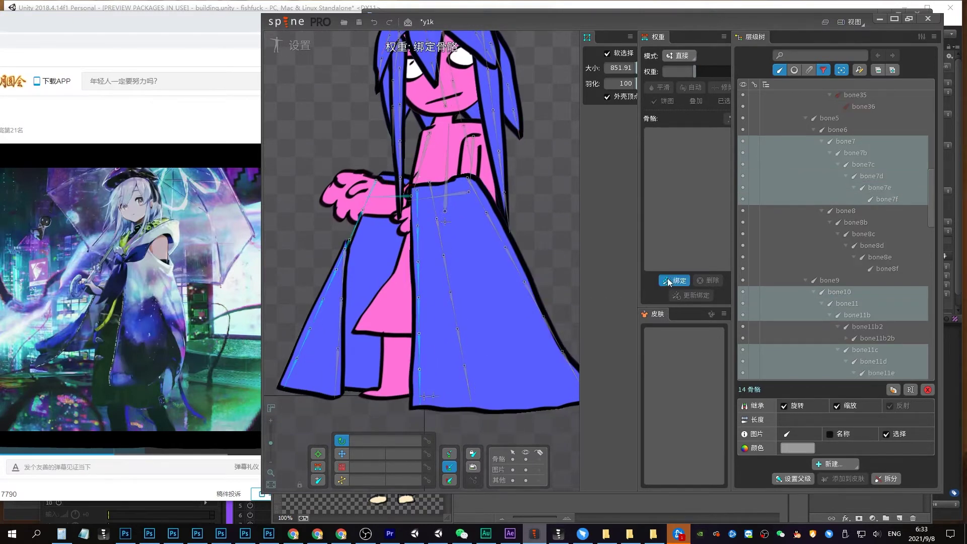
{"action": "left_click", "coordinate": [378, 263]}
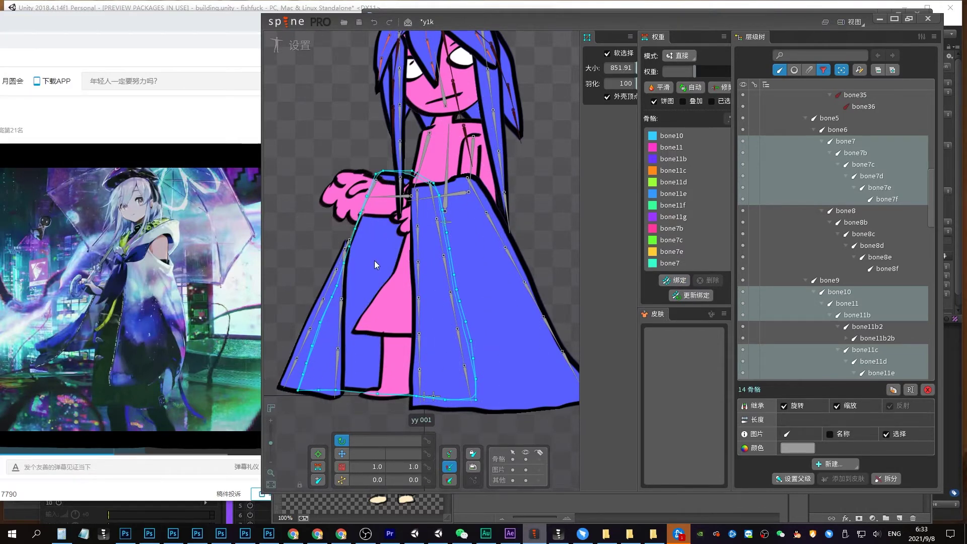
Switch to move mode and select vertices on the skirt's left and bottom edges
{"action": "key", "text": "v"}
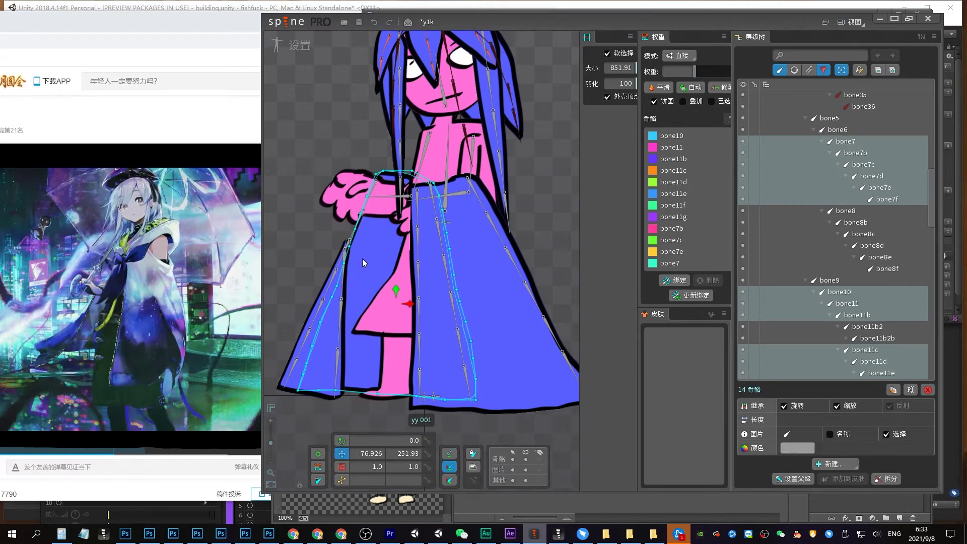
{"action": "left_click", "coordinate": [362, 259]}
{"action": "left_click", "coordinate": [281, 386]}
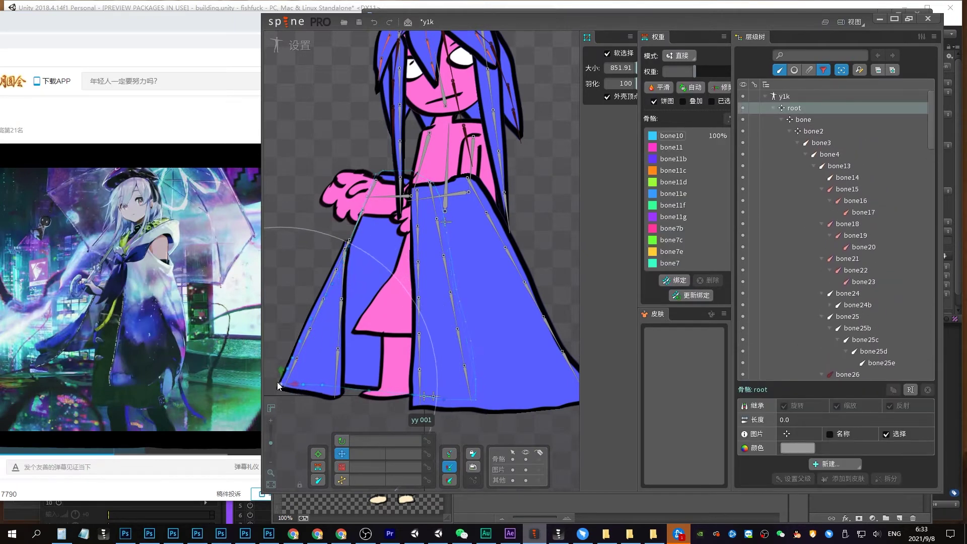
{"action": "left_click", "coordinate": [347, 246]}
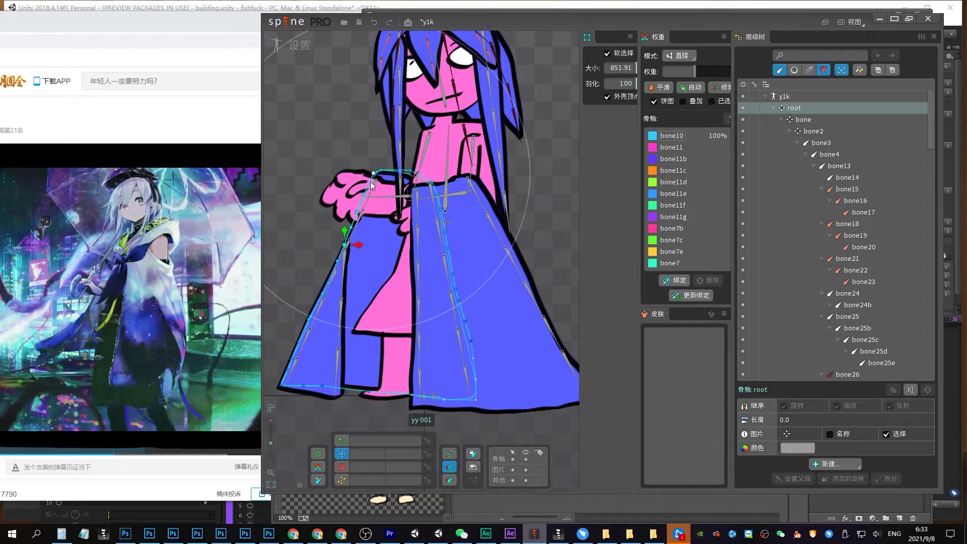
{"action": "left_click", "coordinate": [337, 260]}
{"action": "left_click", "coordinate": [321, 387]}
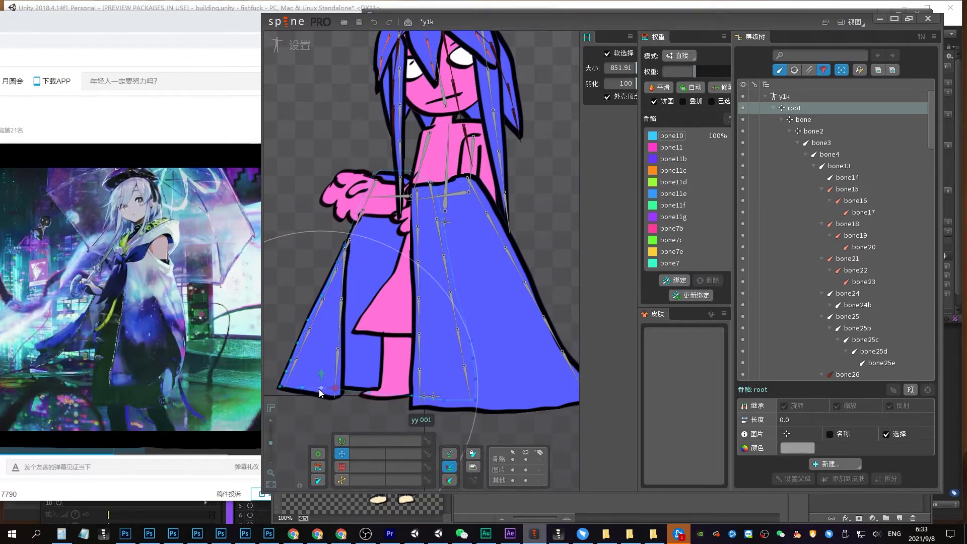
Select bone10, bone11 and the bone12 skirt chain in the tree
{"action": "left_click", "coordinate": [376, 193]}
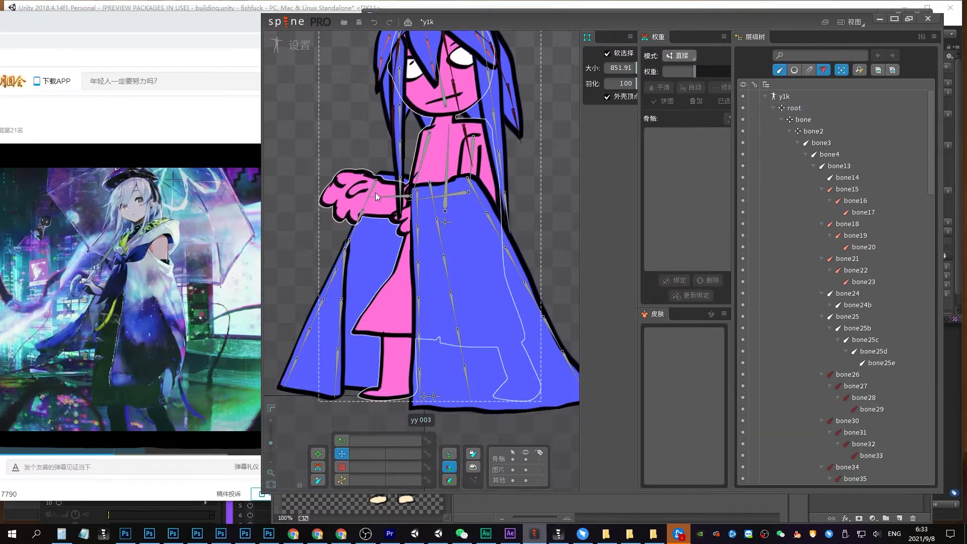
{"action": "left_click", "coordinate": [372, 192], "text": "ctrl"}
{"action": "left_click", "coordinate": [435, 201], "text": "ctrl"}
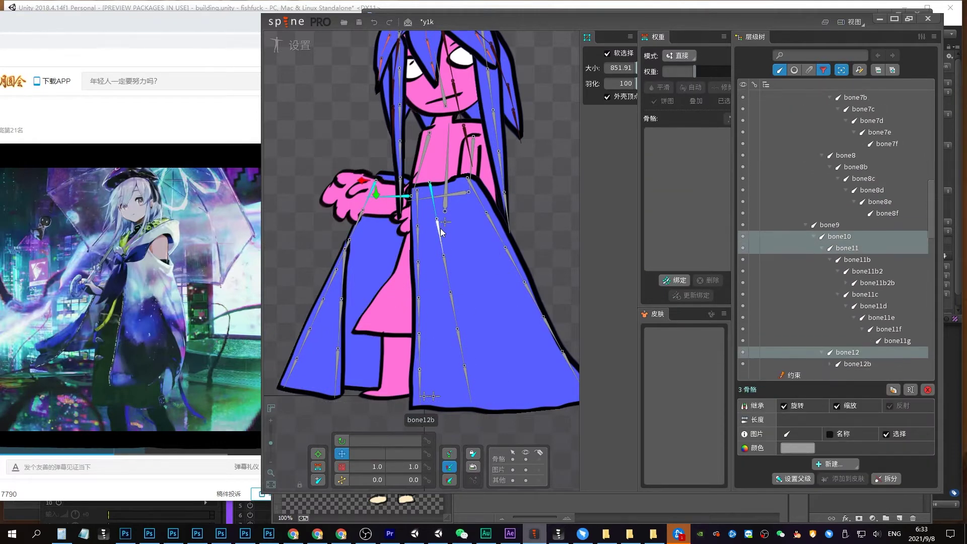
{"action": "left_click", "coordinate": [440, 238], "text": "ctrl"}
{"action": "left_click", "coordinate": [448, 275], "text": "ctrl"}
{"action": "left_click", "coordinate": [454, 310], "text": "ctrl"}
{"action": "left_click", "coordinate": [461, 348], "text": "ctrl"}
Add bone12f and the bone11 branch bones, bind them to skirt mesh yy 001, and save
{"action": "left_click", "coordinate": [466, 374], "text": "ctrl"}
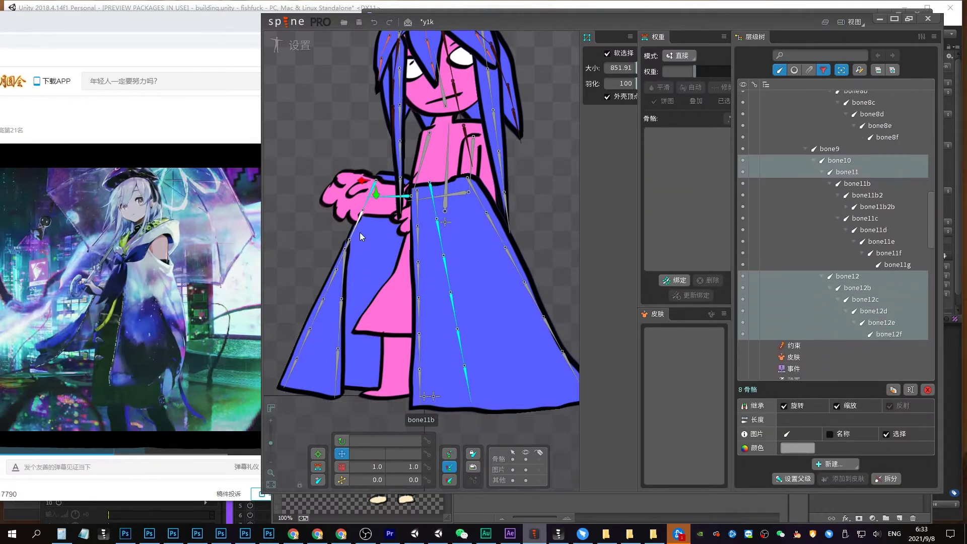
{"action": "left_click", "coordinate": [356, 225], "text": "ctrl"}
{"action": "left_click", "coordinate": [343, 255], "text": "ctrl"}
{"action": "left_click", "coordinate": [317, 314], "text": "ctrl"}
{"action": "left_click", "coordinate": [293, 377], "text": "ctrl"}
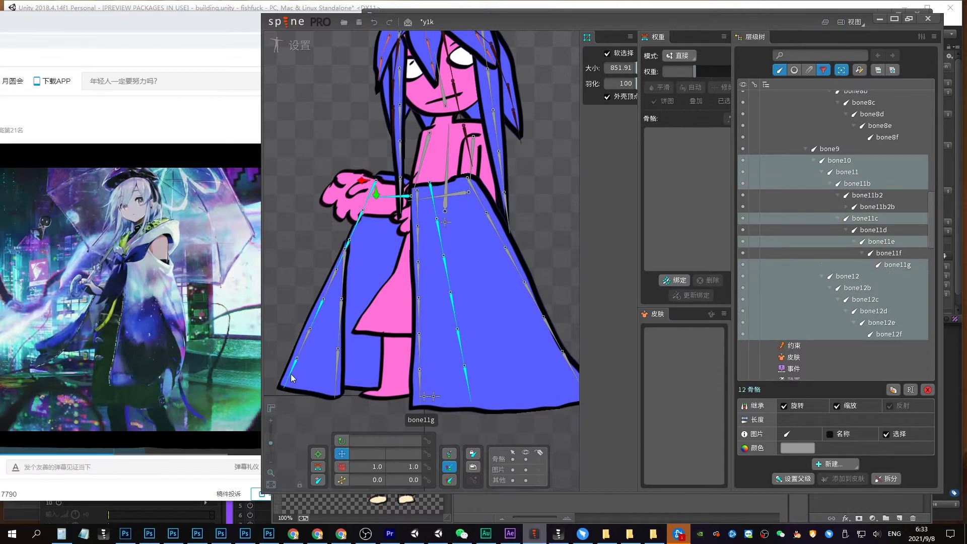
{"action": "left_click", "coordinate": [332, 294], "text": "ctrl"}
{"action": "left_click", "coordinate": [309, 341], "text": "ctrl"}
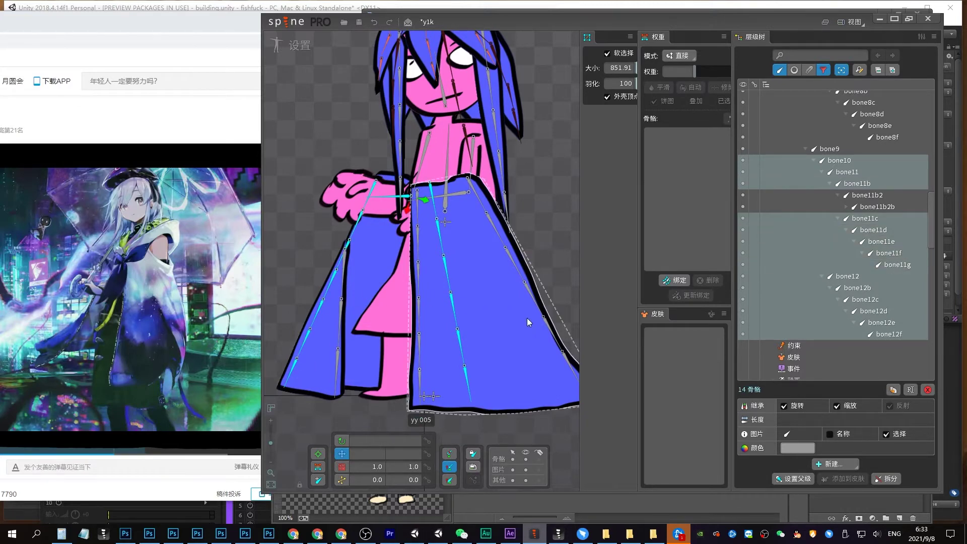
{"action": "left_click", "coordinate": [667, 281]}
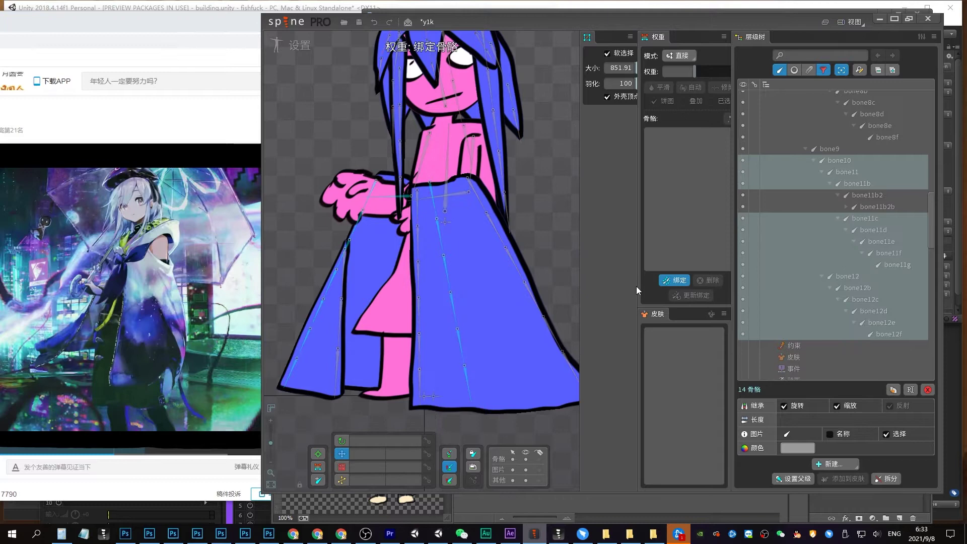
{"action": "left_click", "coordinate": [374, 255]}
{"action": "key", "text": "ctrl+s"}
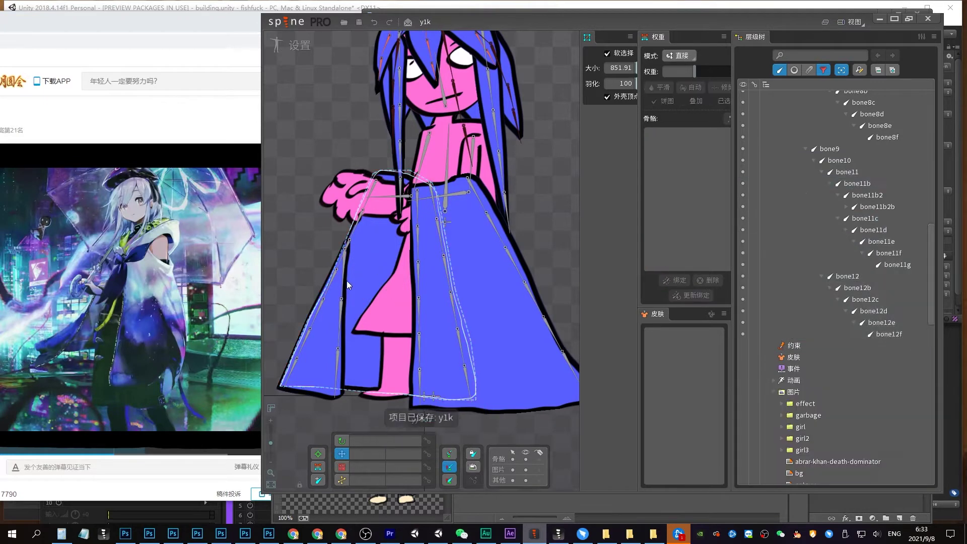
Select bone11b2, bone11d through bone11g, and the skirt's middle chain bones
{"action": "left_click", "coordinate": [339, 263]}
{"action": "left_click", "coordinate": [332, 282], "text": "ctrl"}
{"action": "left_click", "coordinate": [316, 312], "text": "ctrl"}
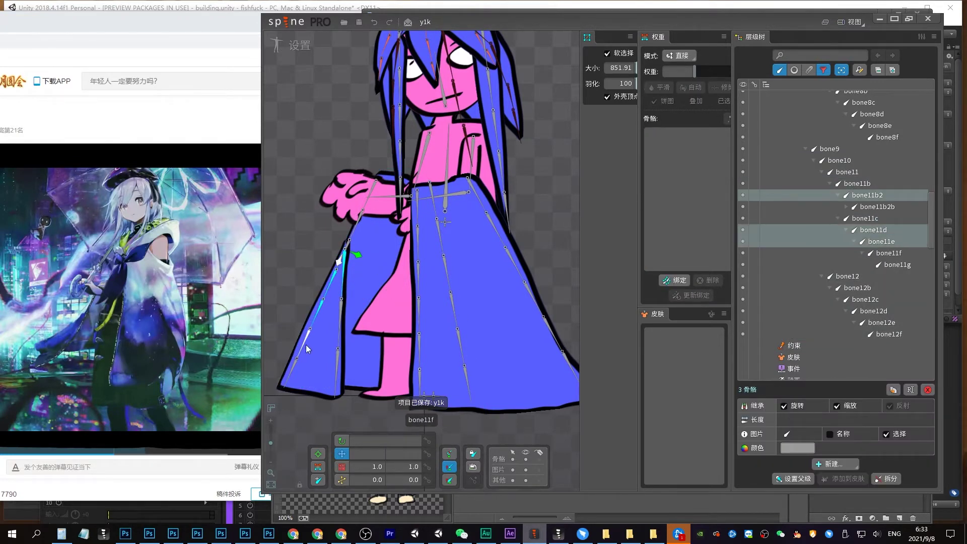
{"action": "left_click", "coordinate": [302, 343], "text": "ctrl"}
{"action": "left_click", "coordinate": [290, 373], "text": "ctrl"}
{"action": "left_click", "coordinate": [343, 274], "text": "ctrl"}
{"action": "left_click", "coordinate": [340, 324], "text": "ctrl"}
{"action": "left_click", "coordinate": [337, 372], "text": "ctrl"}
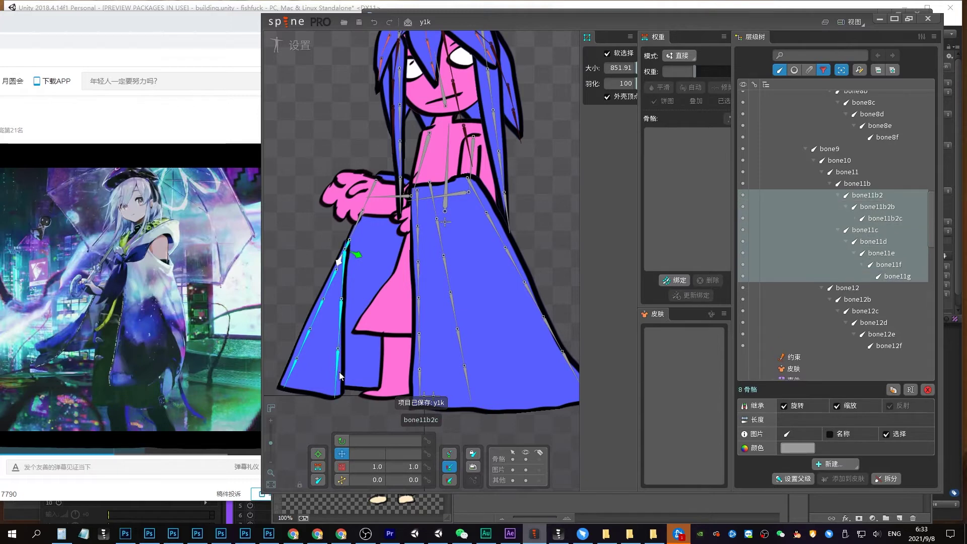
Bind the eight selected bones to the left skirt panel and save the project
{"action": "left_click", "coordinate": [677, 280]}
{"action": "left_click", "coordinate": [417, 233]}
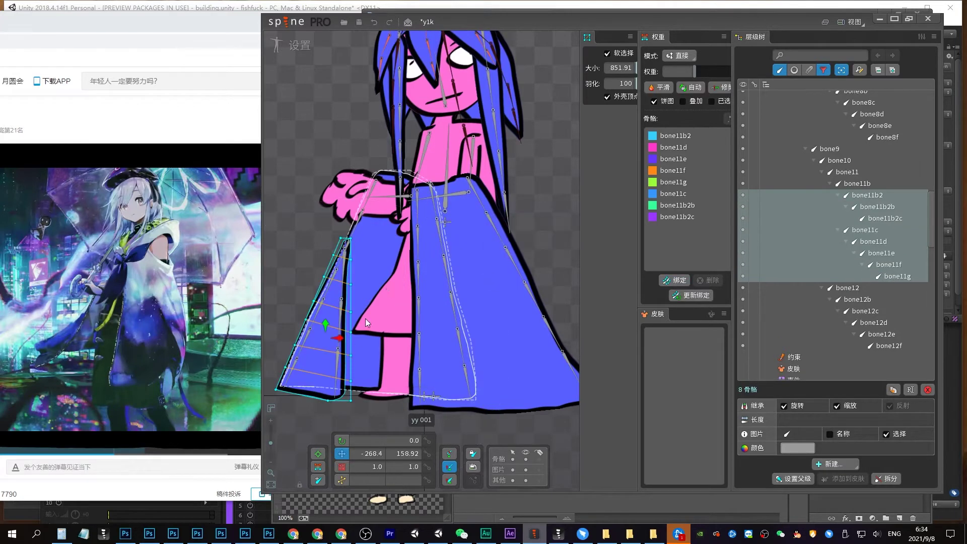
{"action": "key", "text": "ctrl+s"}
{"action": "key", "text": "Escape"}
{"action": "scroll", "coordinate": [453, 177], "scroll_direction": "up", "scroll_amount": 2}
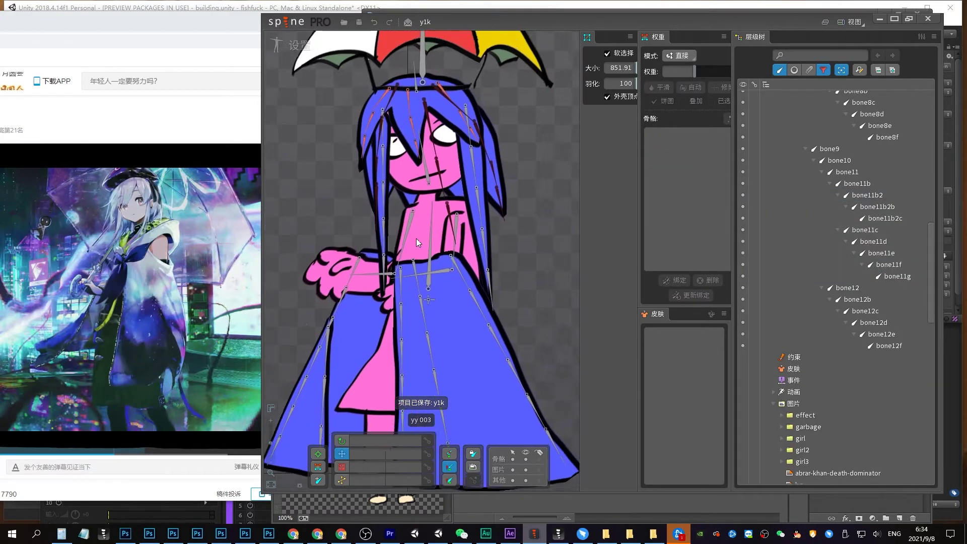
{"action": "left_click", "coordinate": [464, 143]}
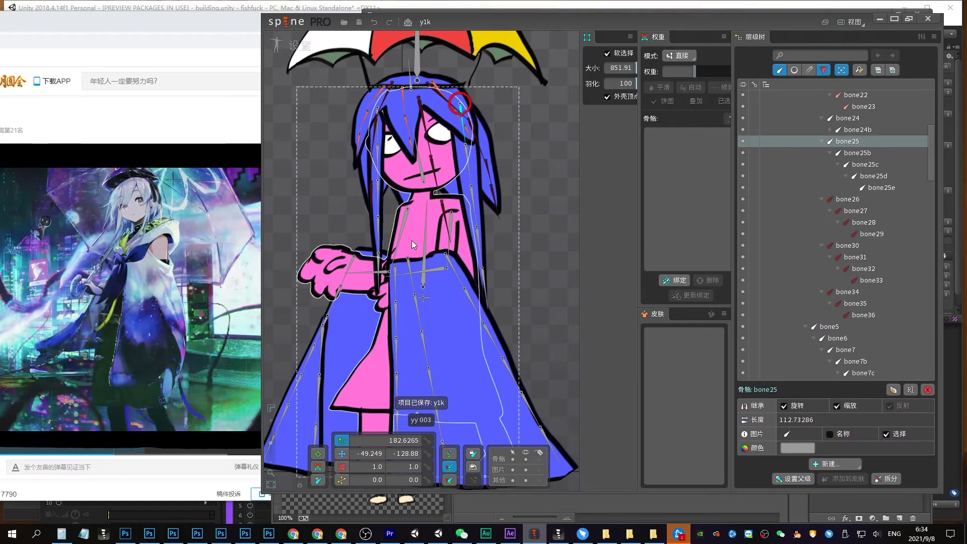
Select skirt mesh yy 001 and unbind all bones currently bound to it
{"action": "left_click", "coordinate": [373, 353]}
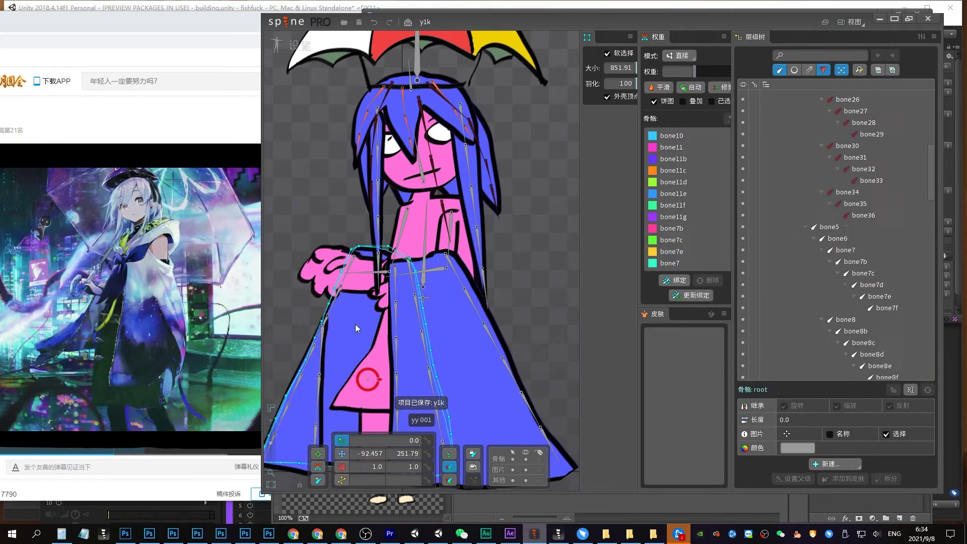
{"action": "scroll", "coordinate": [374, 323], "scroll_direction": "up", "scroll_amount": 2}
{"action": "left_click", "coordinate": [374, 323]}
{"action": "scroll", "coordinate": [410, 282], "scroll_direction": "up", "scroll_amount": 1}
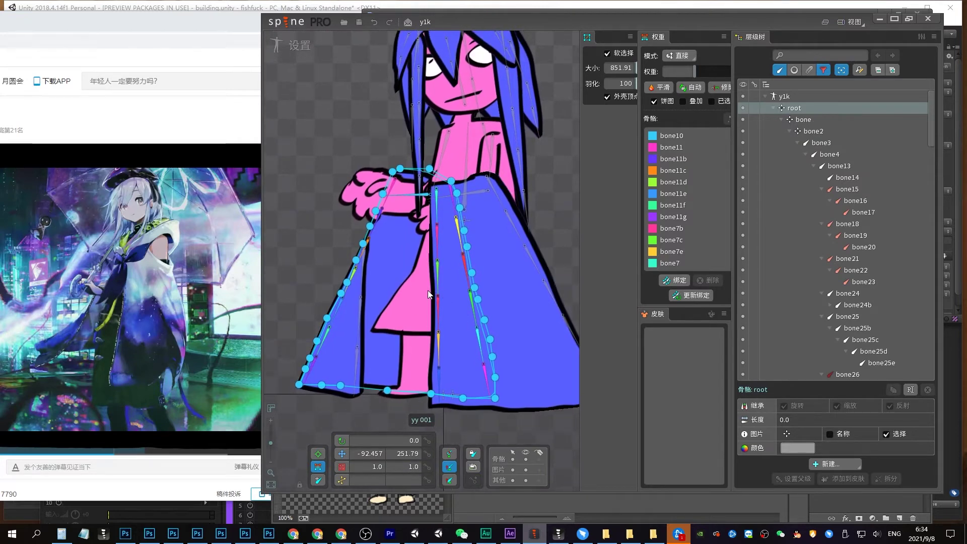
{"action": "left_click", "coordinate": [436, 216]}
{"action": "left_click", "coordinate": [435, 240], "text": "ctrl"}
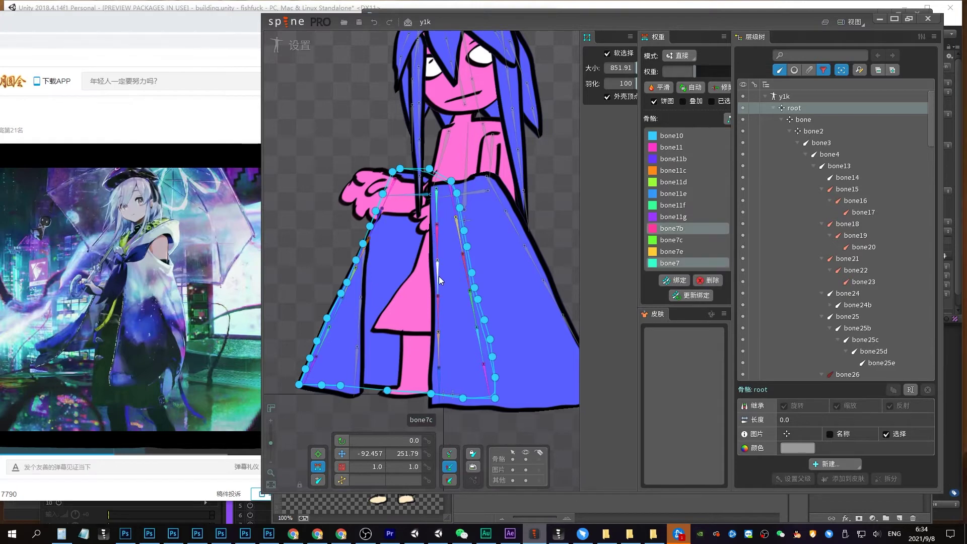
{"action": "left_click", "coordinate": [682, 136]}
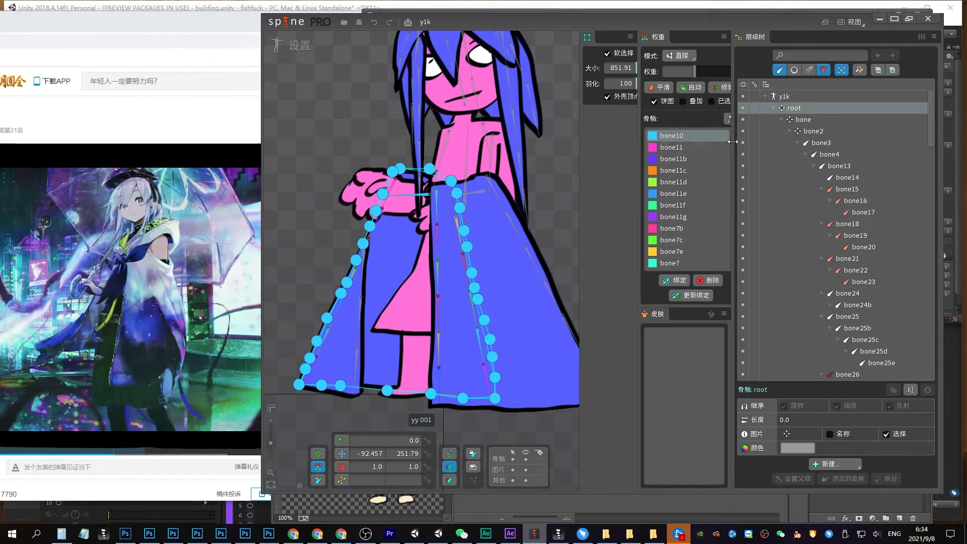
{"action": "left_click", "coordinate": [679, 263], "text": "shift"}
{"action": "left_click", "coordinate": [708, 280]}
{"action": "left_click", "coordinate": [675, 136]}
{"action": "left_click", "coordinate": [681, 218], "text": "shift"}
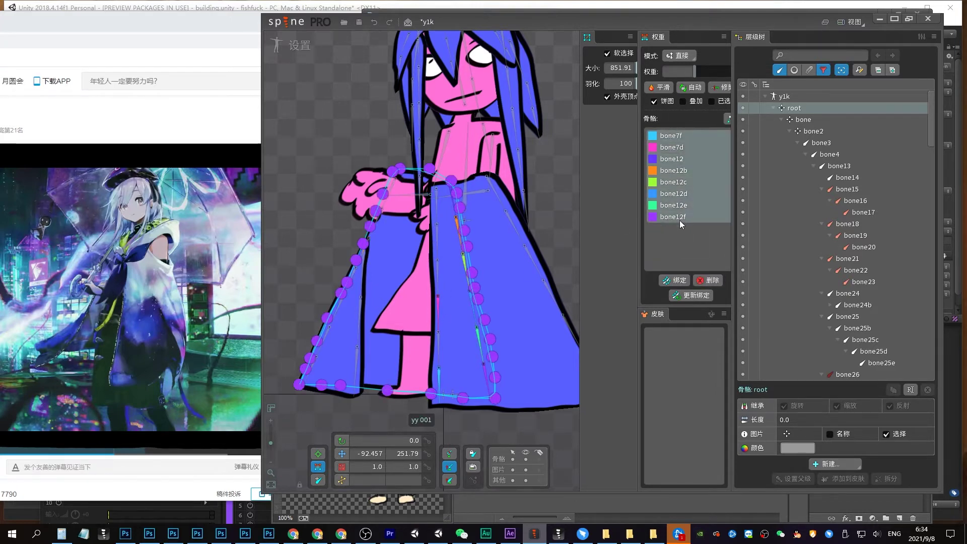
{"action": "left_click", "coordinate": [708, 278]}
Bind the seven bones bone11 through bone11g, excluding the bone11b2 chain, to the skirt mesh
{"action": "left_click", "coordinate": [455, 236]}
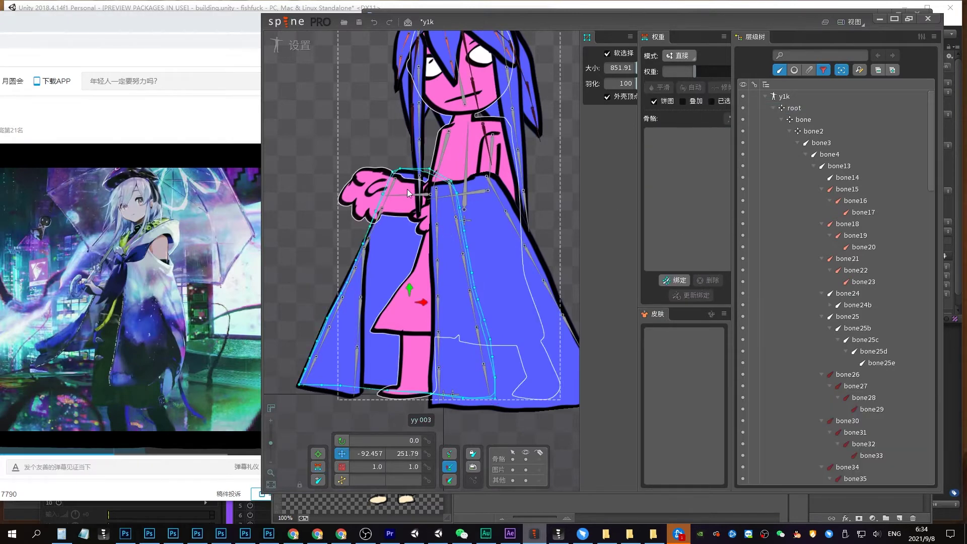
{"action": "left_click", "coordinate": [393, 187]}
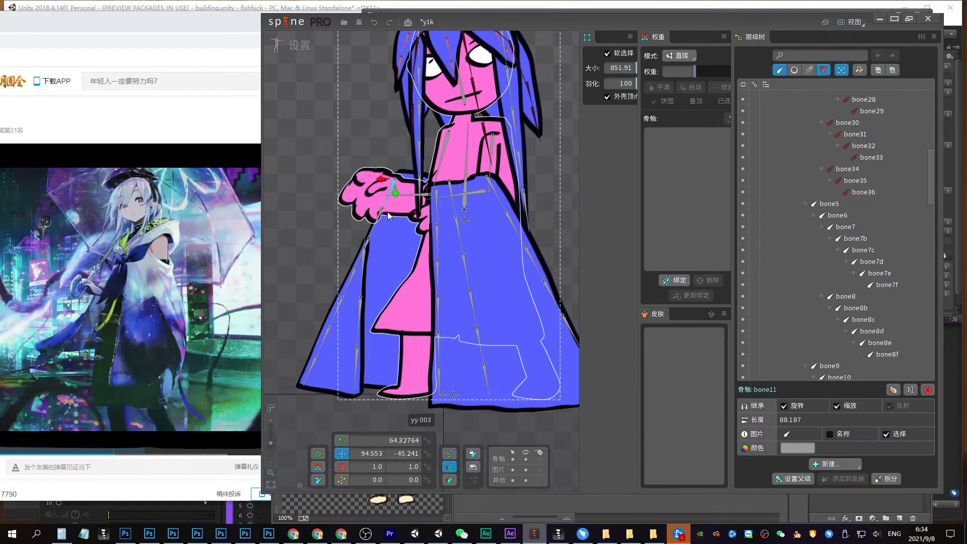
{"action": "scroll", "coordinate": [927, 222], "scroll_direction": "down", "scroll_amount": 3}
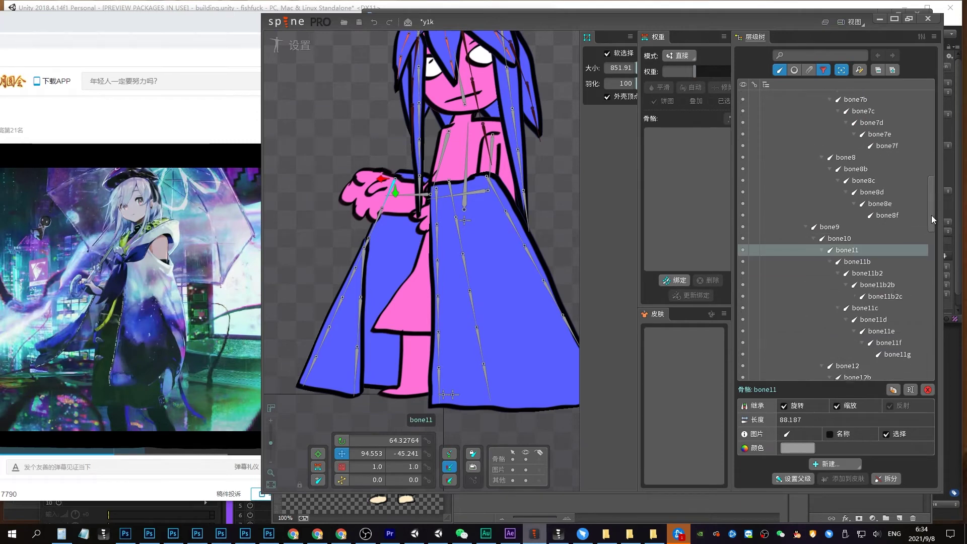
{"action": "left_click", "coordinate": [890, 296], "text": "shift"}
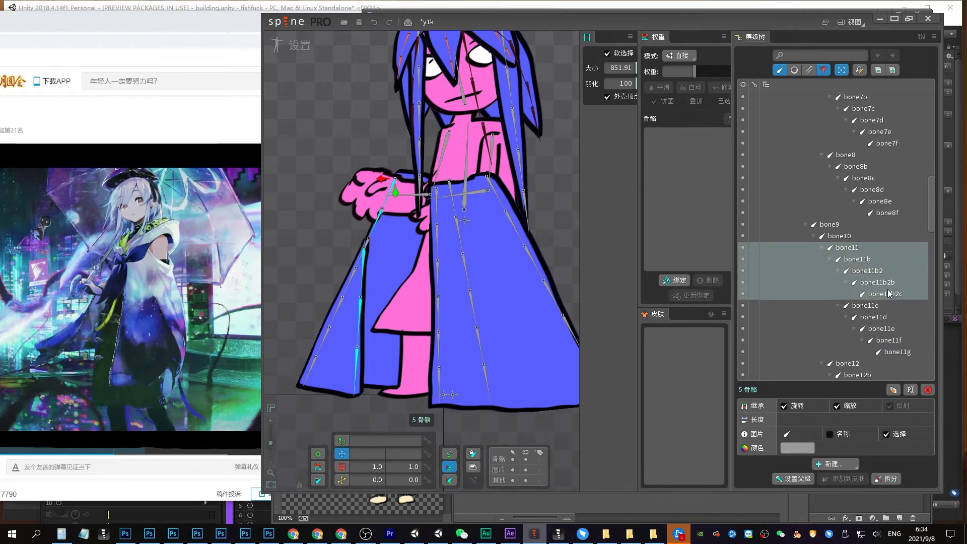
{"action": "left_click", "coordinate": [901, 351], "text": "shift"}
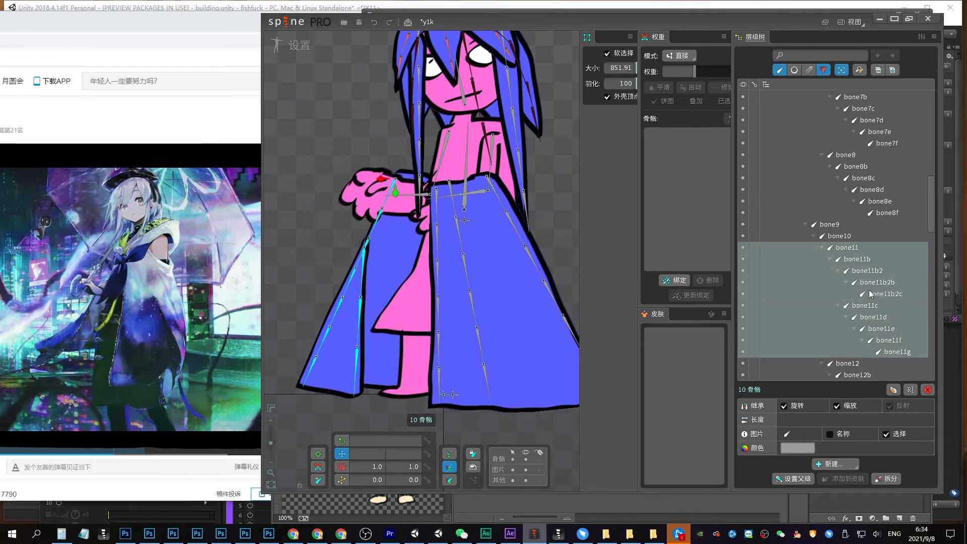
{"action": "left_click", "coordinate": [367, 281], "text": "ctrl"}
{"action": "left_click", "coordinate": [360, 322], "text": "ctrl"}
{"action": "left_click", "coordinate": [362, 367], "text": "ctrl"}
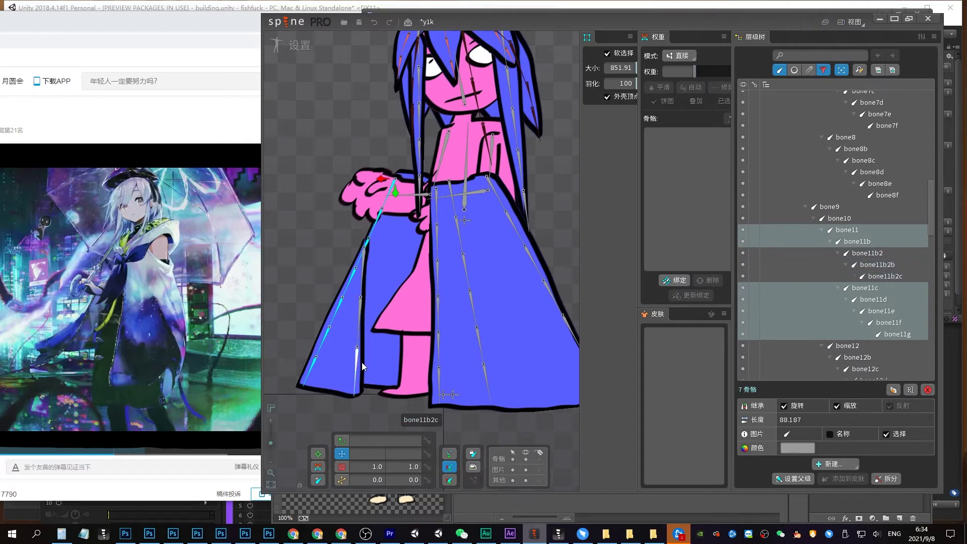
{"action": "left_click", "coordinate": [663, 279]}
{"action": "left_click", "coordinate": [318, 467]}
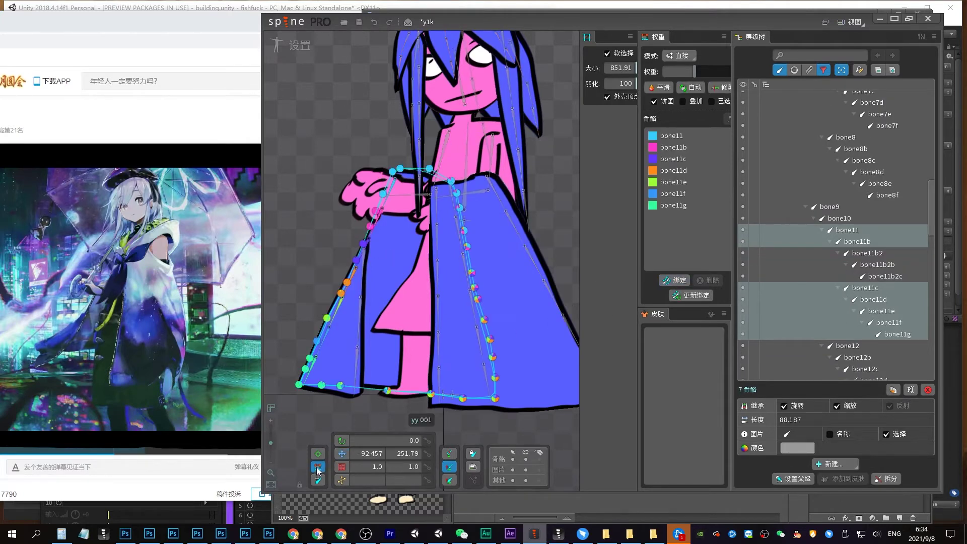
Bind bone12 through bone12f to the skirt mesh and compute automatic weights for all bound bones
{"action": "left_click", "coordinate": [453, 210]}
{"action": "key", "text": "ctrl+z"}
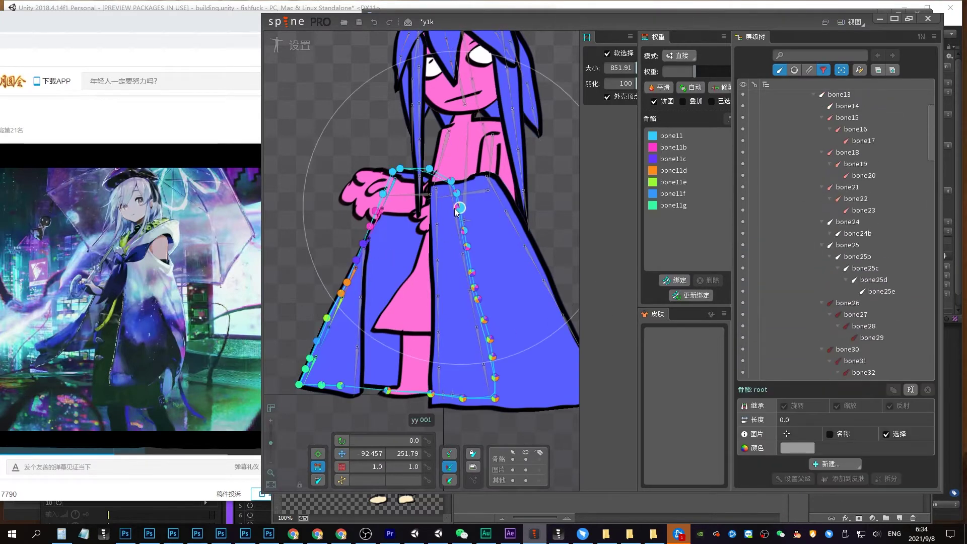
{"action": "left_click", "coordinate": [454, 211]}
{"action": "scroll", "coordinate": [892, 303], "scroll_direction": "down", "scroll_amount": 4}
{"action": "scroll", "coordinate": [892, 307], "scroll_direction": "down", "scroll_amount": 2}
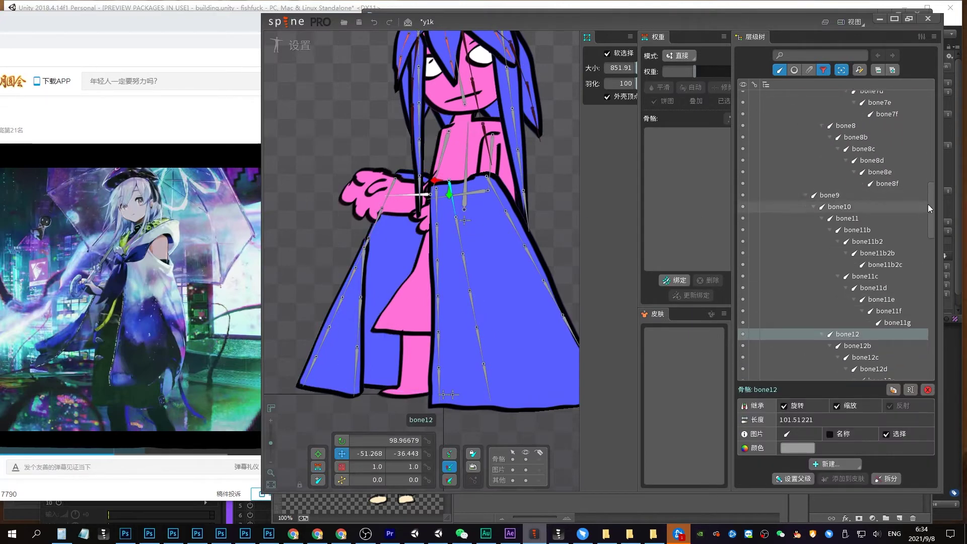
{"action": "scroll", "coordinate": [891, 312], "scroll_direction": "down", "scroll_amount": 3}
{"action": "left_click", "coordinate": [892, 315], "text": "shift"}
{"action": "left_click", "coordinate": [437, 206]}
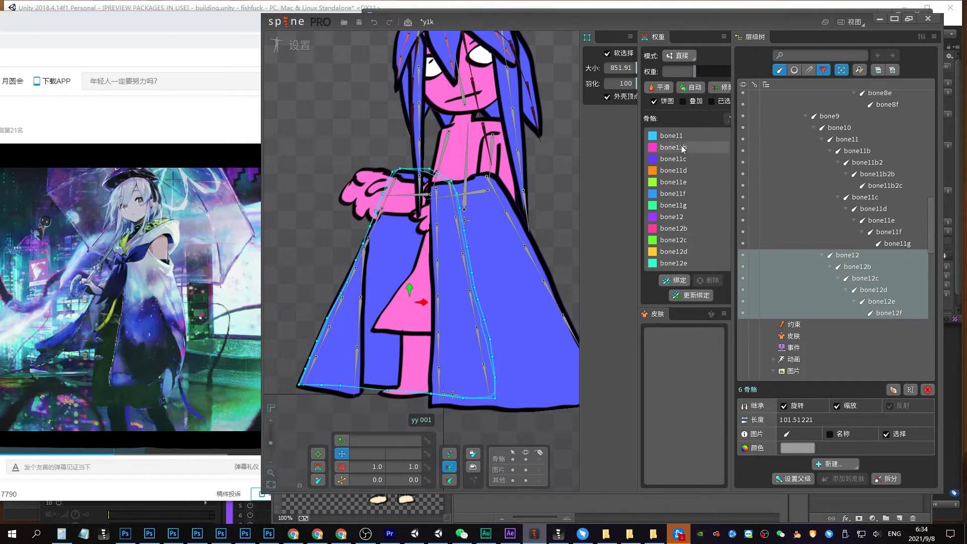
{"action": "left_click_drag", "start_coordinate": [684, 147], "coordinate": [694, 284]}
{"action": "left_click", "coordinate": [693, 87]}
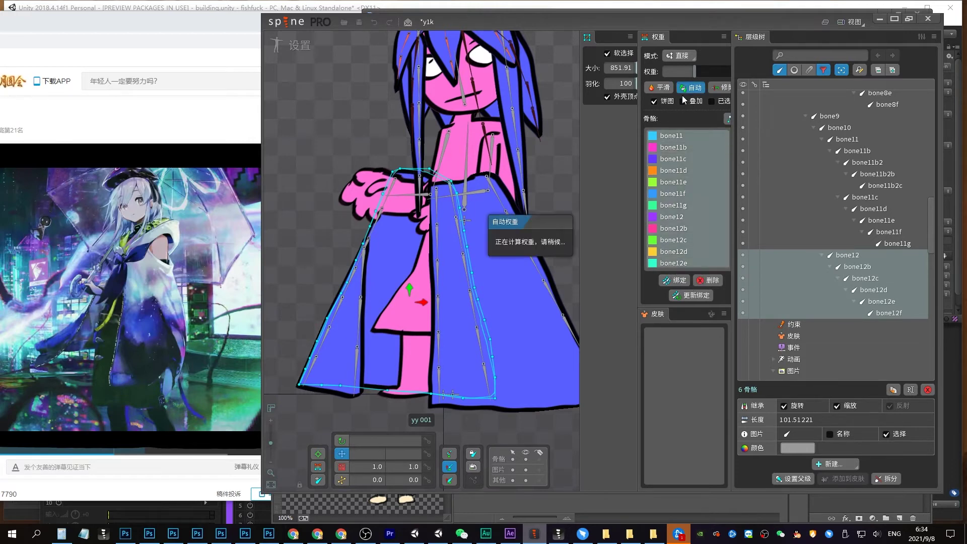
Test-rotate bone11 to check the skirt bend, then undo the rotation
{"action": "left_click", "coordinate": [457, 224]}
{"action": "left_click", "coordinate": [455, 210]}
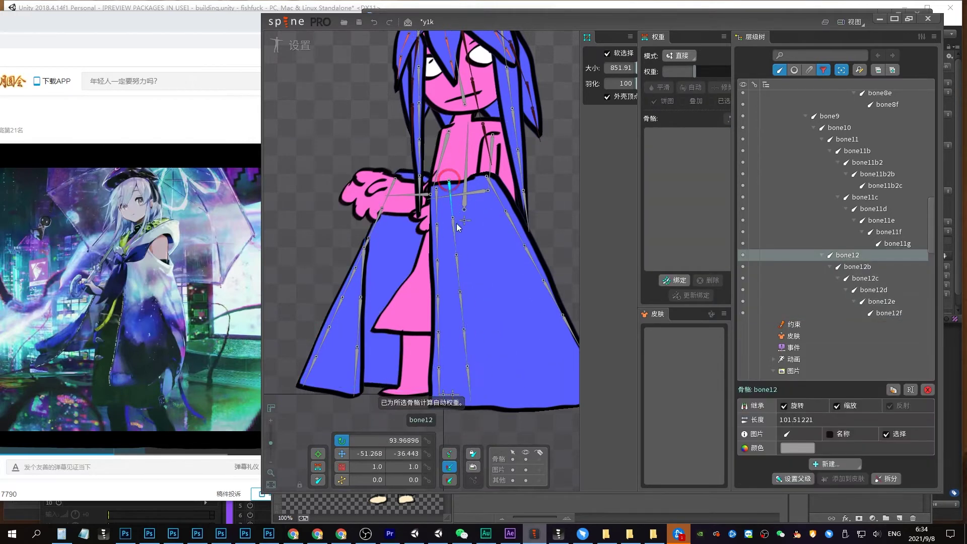
{"action": "left_click_drag", "start_coordinate": [382, 209], "coordinate": [397, 229]}
{"action": "key", "text": "ctrl+z"}
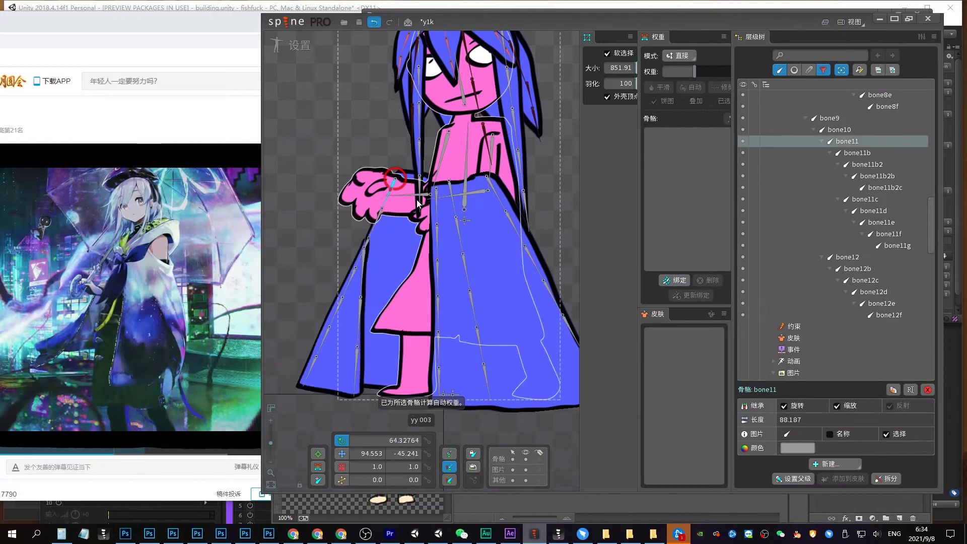
Rebind the chosen bones, apply Auto weights to all skirt mesh bones, and save
{"action": "left_click", "coordinate": [408, 206]}
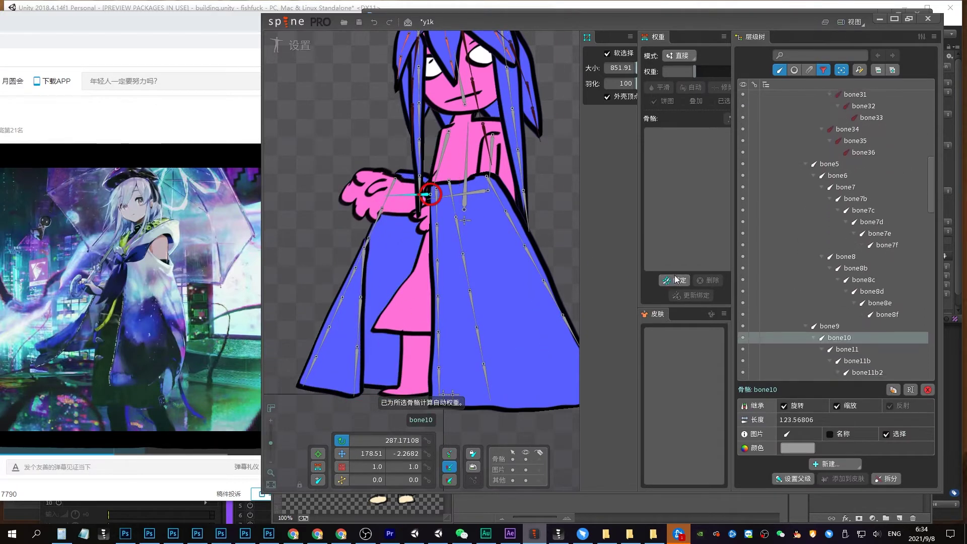
{"action": "key", "text": "Return"}
{"action": "left_click", "coordinate": [318, 466]}
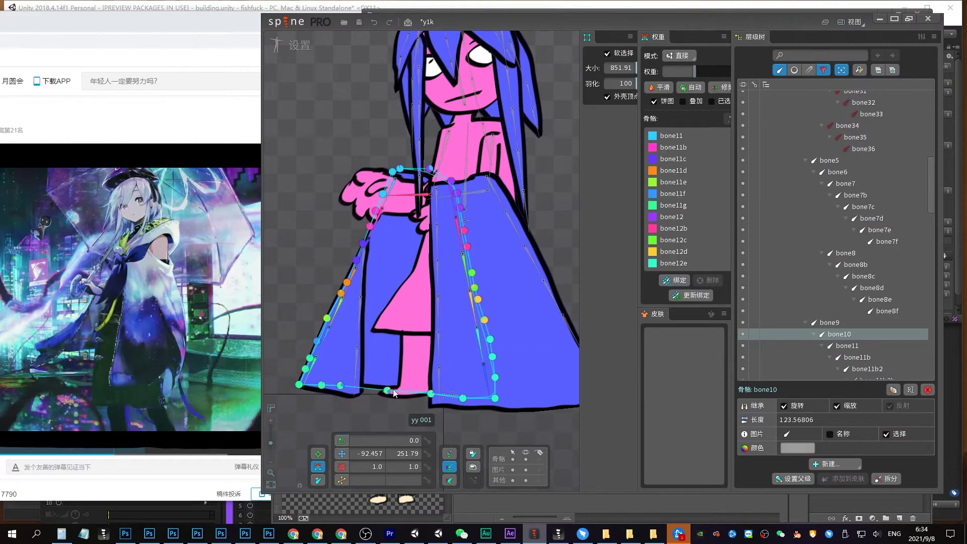
{"action": "left_click", "coordinate": [678, 148], "text": "shift"}
{"action": "left_click", "coordinate": [669, 264], "text": "shift"}
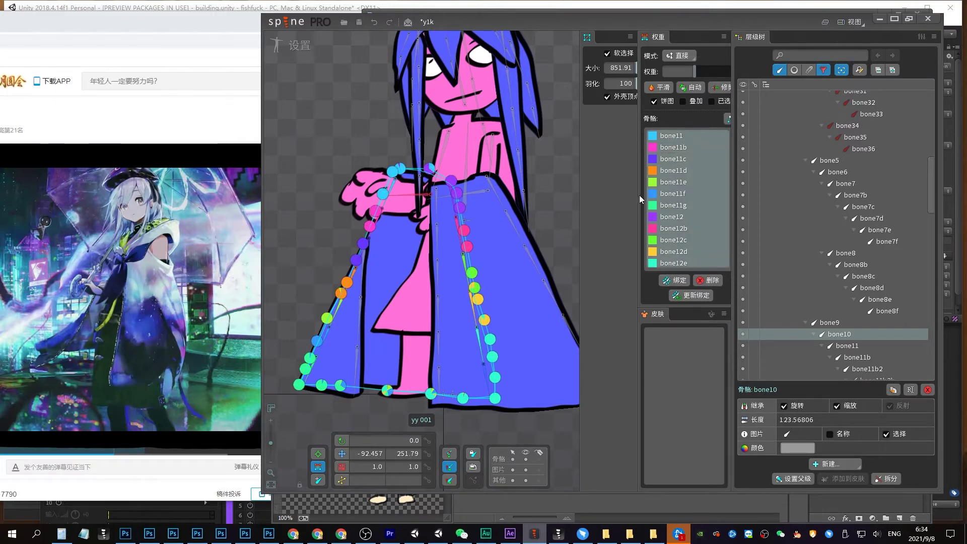
{"action": "left_click_drag", "start_coordinate": [639, 195], "coordinate": [635, 195]}
{"action": "scroll", "coordinate": [728, 186], "scroll_direction": "down", "scroll_amount": 1}
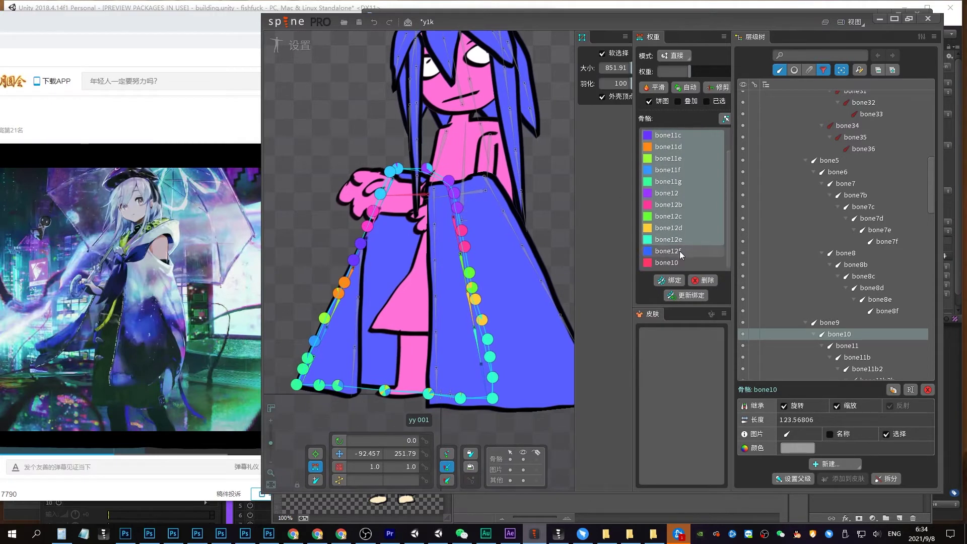
{"action": "left_click", "coordinate": [688, 88]}
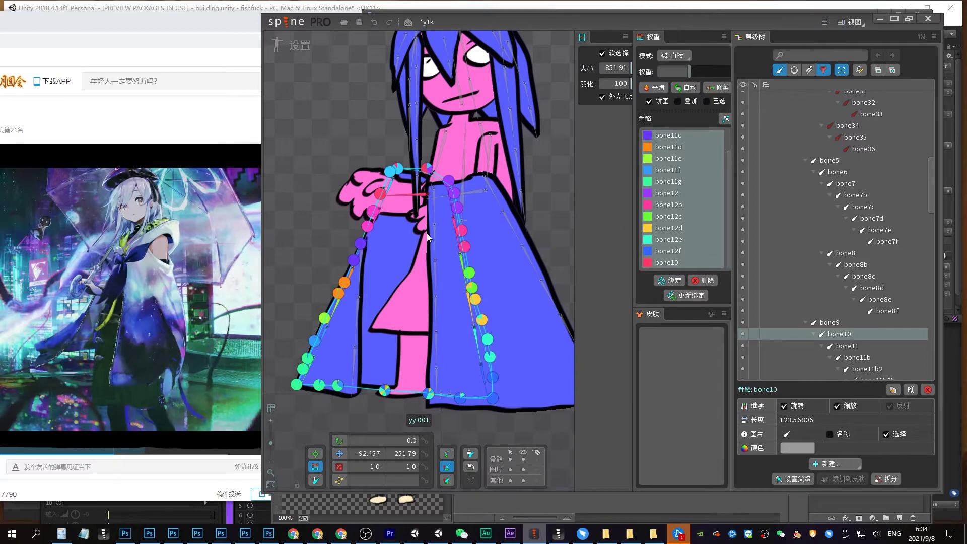
{"action": "key", "text": "ctrl+s"}
Pull bone10 to test the skirt deformation, undo it, and zoom out to the whole character
{"action": "left_click", "coordinate": [452, 207]}
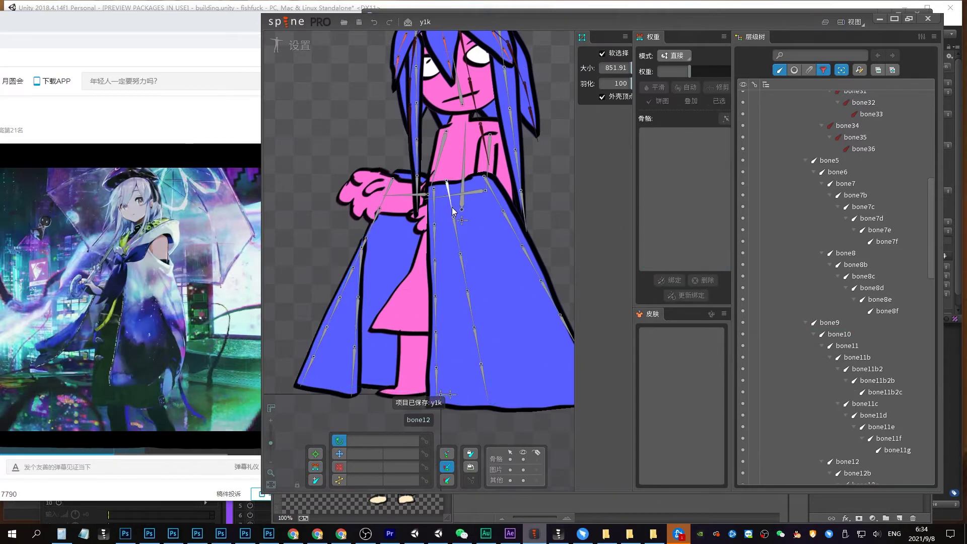
{"action": "left_click", "coordinate": [383, 207]}
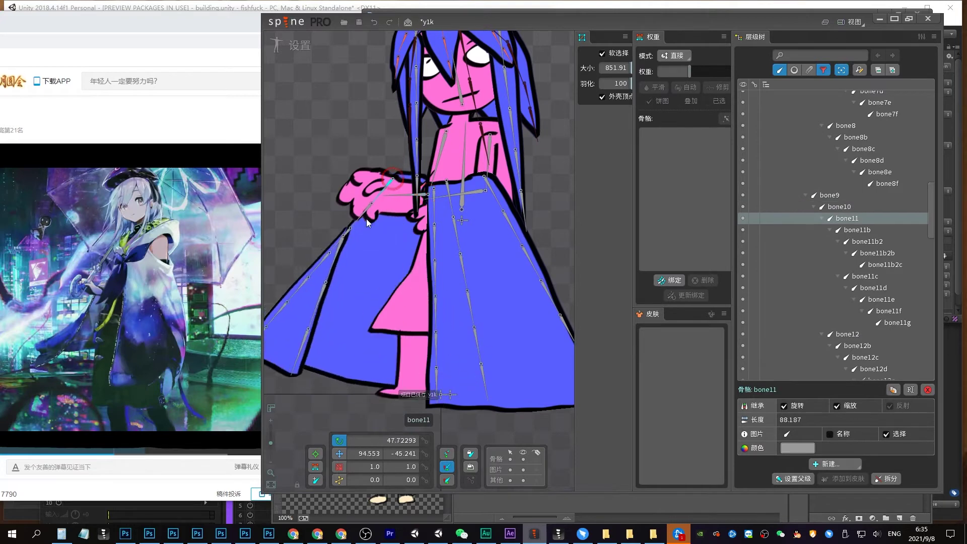
{"action": "left_click_drag", "start_coordinate": [380, 208], "coordinate": [353, 223]}
{"action": "key", "text": "ctrl+z"}
{"action": "left_click", "coordinate": [463, 234]}
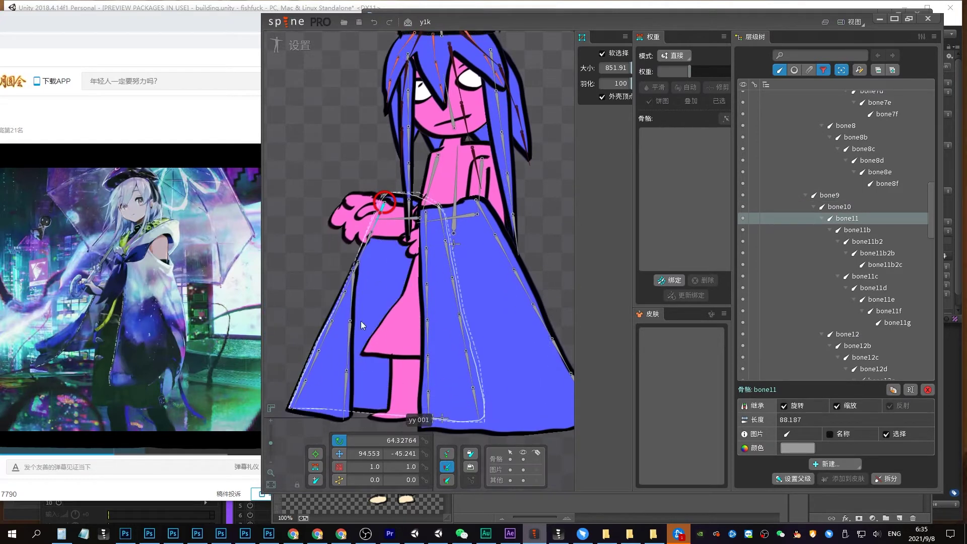
{"action": "left_click", "coordinate": [269, 449]}
{"action": "left_click_drag", "start_coordinate": [504, 162], "coordinate": [494, 196]}
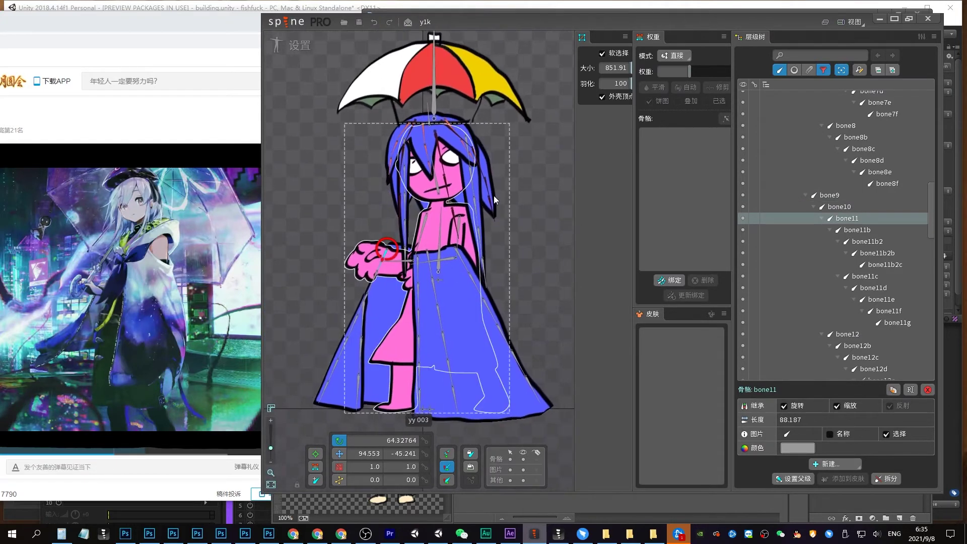
Select bone18, switch to Animate mode, and enlarge the canvas and Spine window
{"action": "left_click", "coordinate": [424, 141]}
{"action": "left_click", "coordinate": [298, 44]}
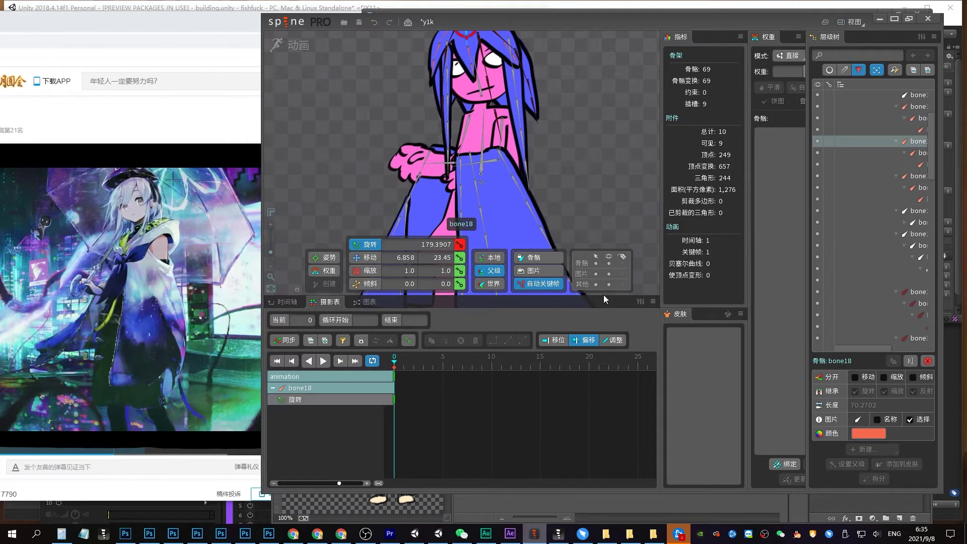
{"action": "left_click_drag", "start_coordinate": [604, 298], "coordinate": [604, 363]}
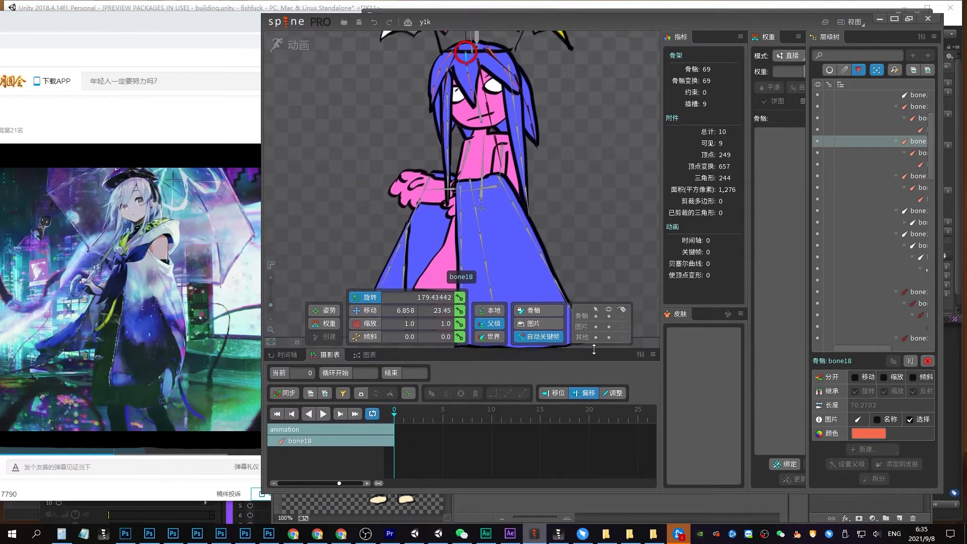
{"action": "left_click_drag", "start_coordinate": [568, 220], "coordinate": [569, 194]}
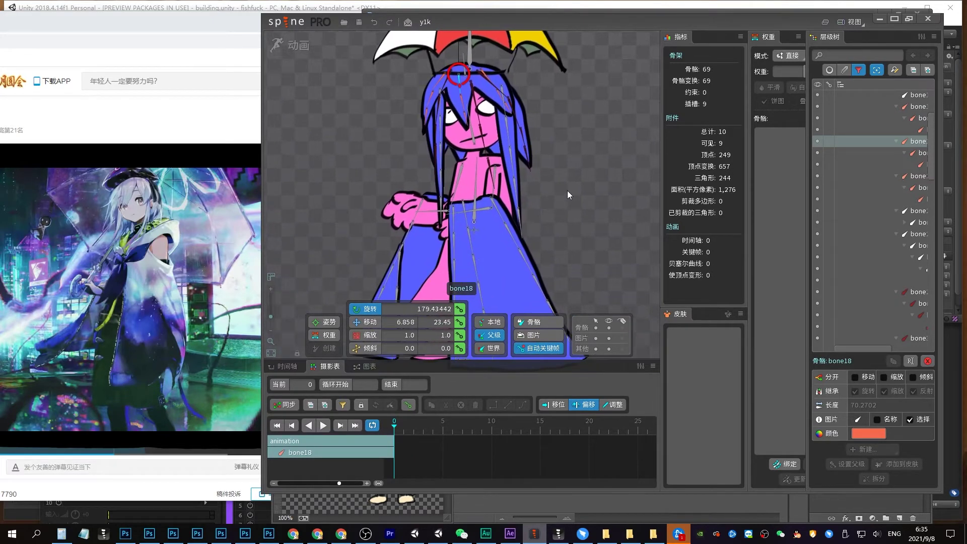
{"action": "left_click_drag", "start_coordinate": [630, 22], "coordinate": [646, 15]}
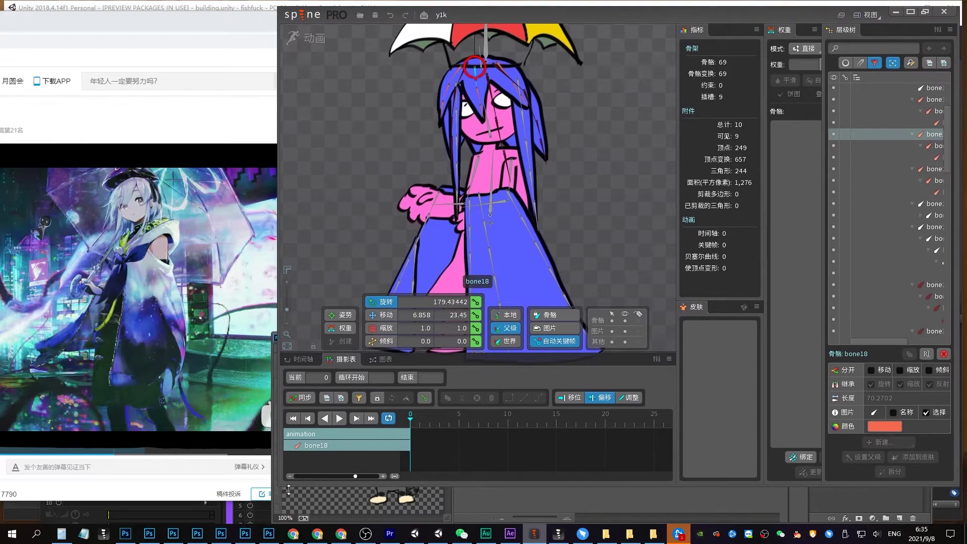
{"action": "left_click_drag", "start_coordinate": [285, 485], "coordinate": [255, 515]}
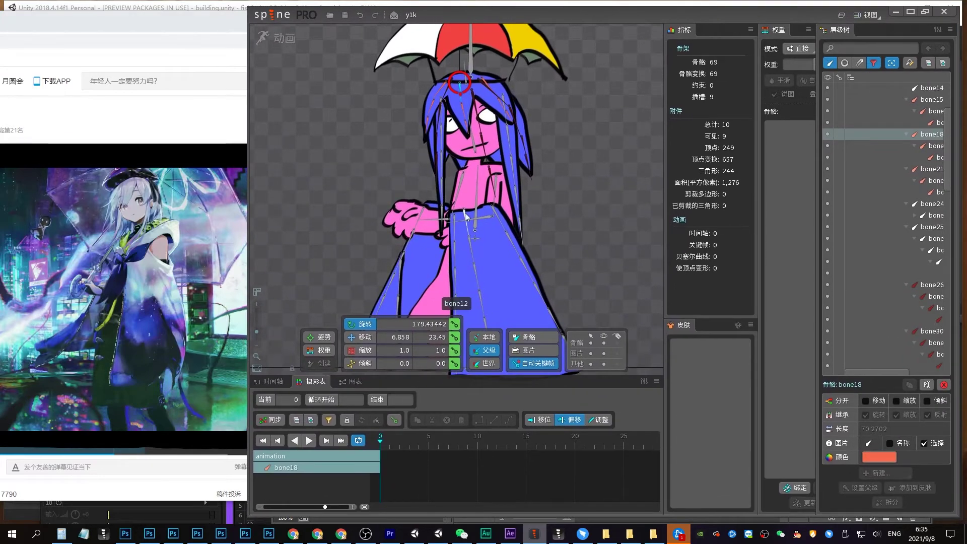
{"action": "left_click", "coordinate": [185, 231]}
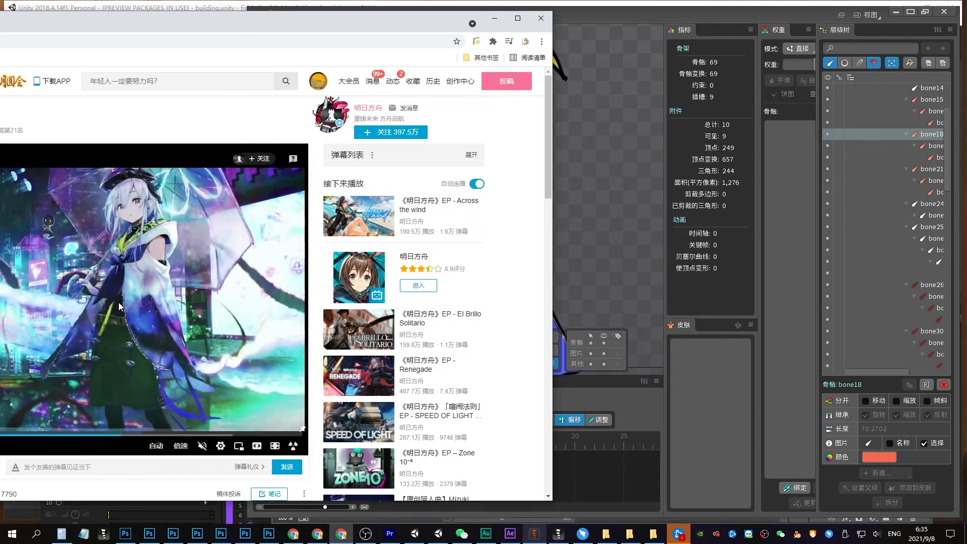
Pause the umbrella-girl reference video on a still frame and return to Spine
{"action": "left_click", "coordinate": [149, 330]}
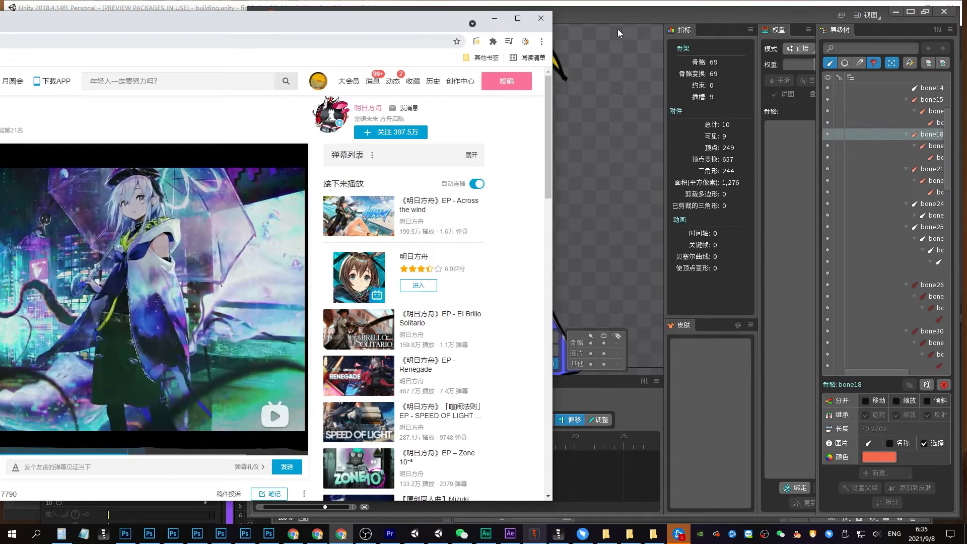
{"action": "left_click", "coordinate": [629, 19]}
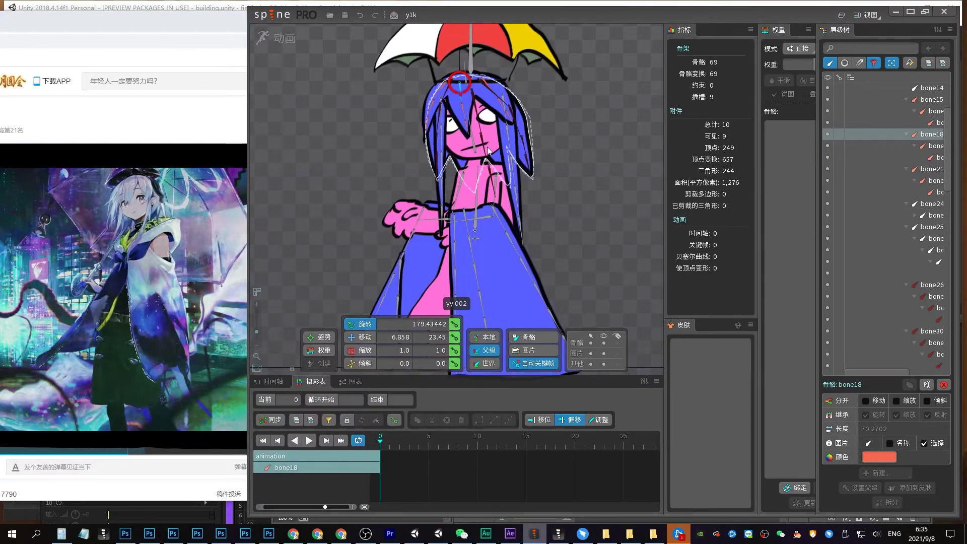
Select the bone8 chain down to bone8f and rotate it outward, keying the pose
{"action": "scroll", "coordinate": [479, 217], "scroll_direction": "up", "scroll_amount": 3}
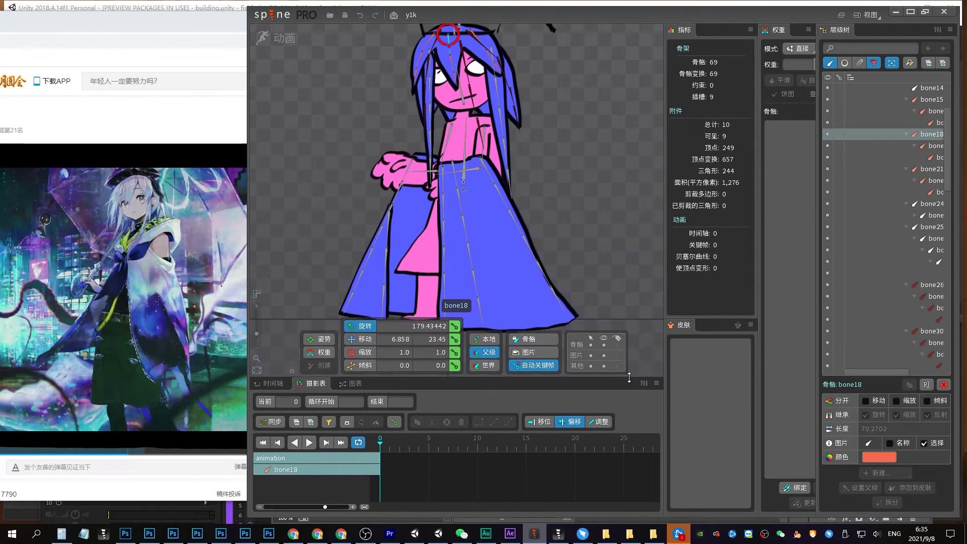
{"action": "left_click_drag", "start_coordinate": [629, 382], "coordinate": [629, 395]}
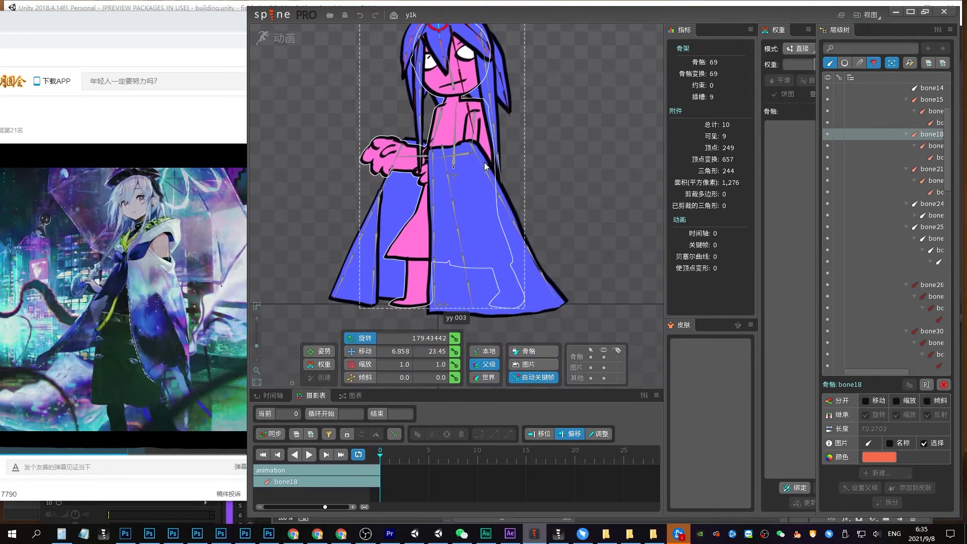
{"action": "left_click", "coordinate": [483, 165]}
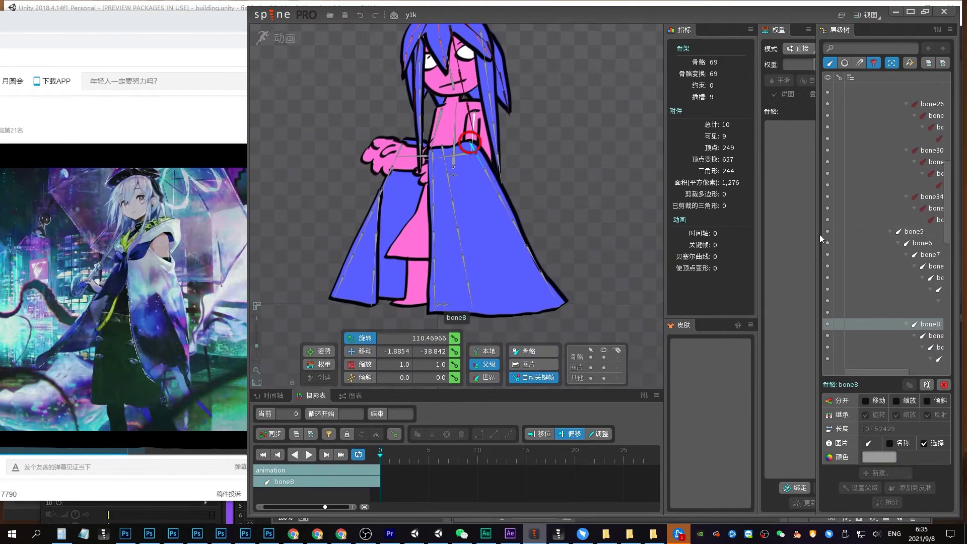
{"action": "left_click_drag", "start_coordinate": [820, 234], "coordinate": [815, 234]}
{"action": "scroll", "coordinate": [882, 252], "scroll_direction": "down", "scroll_amount": 3}
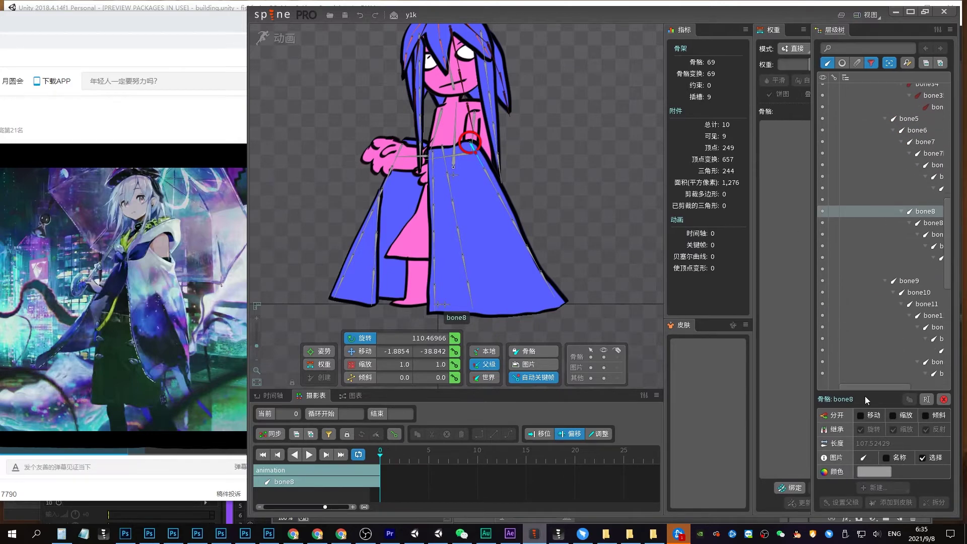
{"action": "left_click_drag", "start_coordinate": [865, 387], "coordinate": [901, 387]}
{"action": "left_click", "coordinate": [906, 271], "text": "shift"}
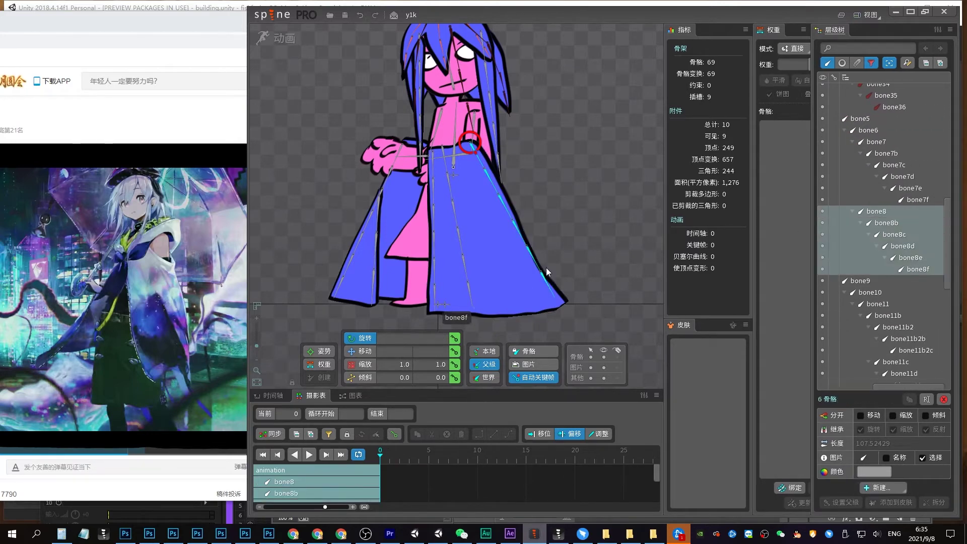
{"action": "left_click_drag", "start_coordinate": [569, 231], "coordinate": [533, 240]}
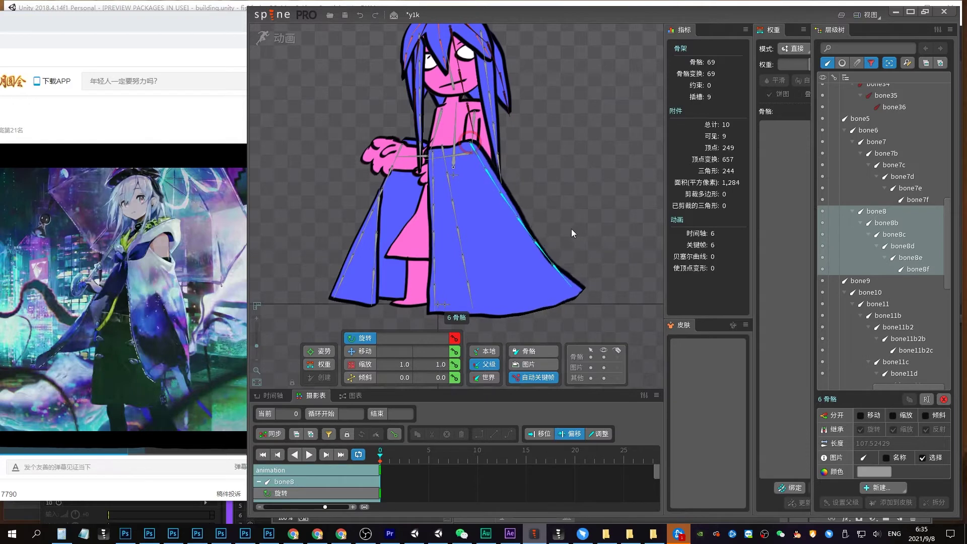
Swing bone8d–bone8f further outward and curl the bone8e–bone8f skirt tip upward
{"action": "left_click", "coordinate": [534, 241]}
{"action": "left_click", "coordinate": [552, 263], "text": "ctrl"}
{"action": "left_click", "coordinate": [567, 276], "text": "ctrl"}
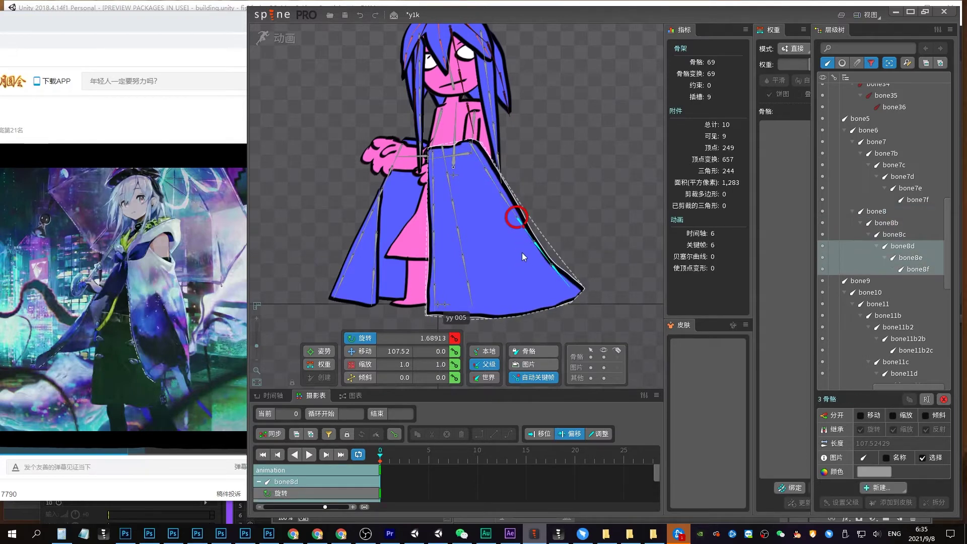
{"action": "left_click_drag", "start_coordinate": [522, 252], "coordinate": [582, 229]}
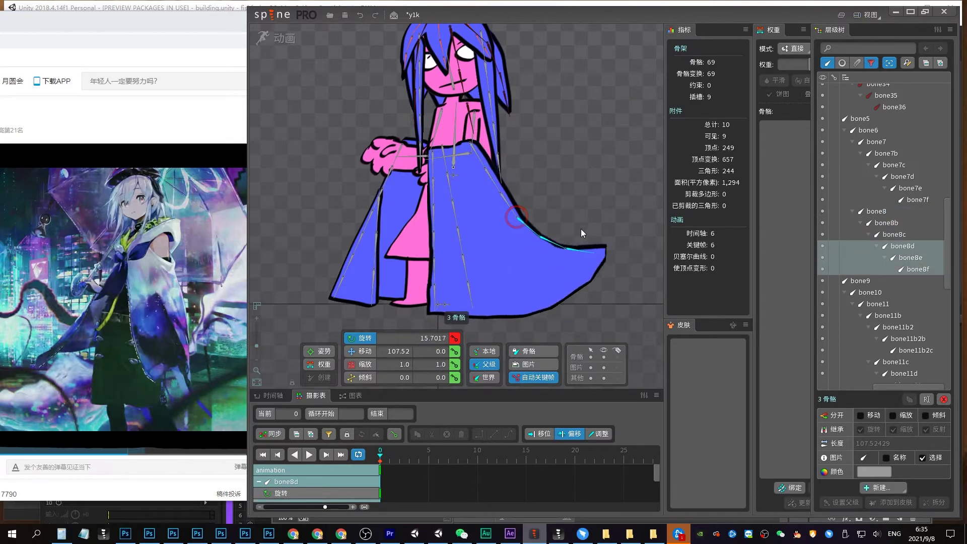
{"action": "left_click", "coordinate": [543, 237]}
{"action": "left_click", "coordinate": [575, 247], "text": "ctrl"}
{"action": "left_click_drag", "start_coordinate": [576, 247], "coordinate": [570, 220]}
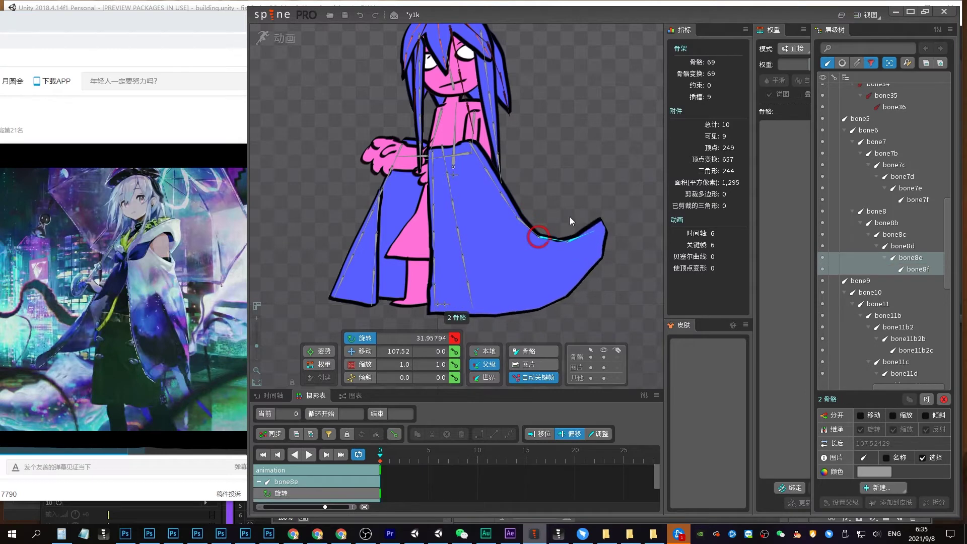
Rotate bone7 through bone7e to key their pose, then ease back the lower tip bones
{"action": "left_click", "coordinate": [433, 179]}
{"action": "left_click", "coordinate": [434, 202], "text": "ctrl"}
{"action": "left_click", "coordinate": [433, 228], "text": "ctrl"}
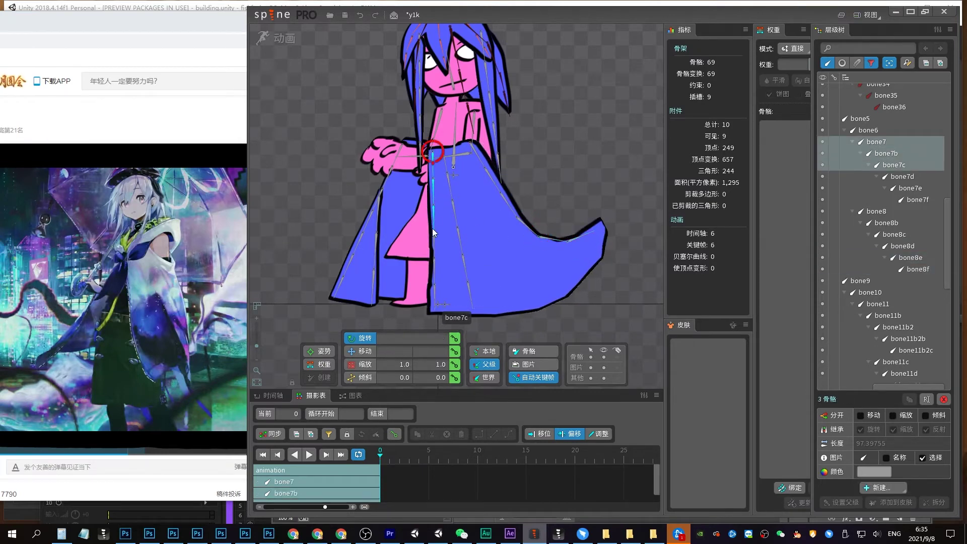
{"action": "left_click", "coordinate": [433, 254], "text": "ctrl"}
{"action": "left_click", "coordinate": [434, 285], "text": "ctrl"}
{"action": "left_click_drag", "start_coordinate": [589, 297], "coordinate": [620, 236]}
{"action": "left_click", "coordinate": [902, 177]}
{"action": "left_click", "coordinate": [908, 200], "text": "shift"}
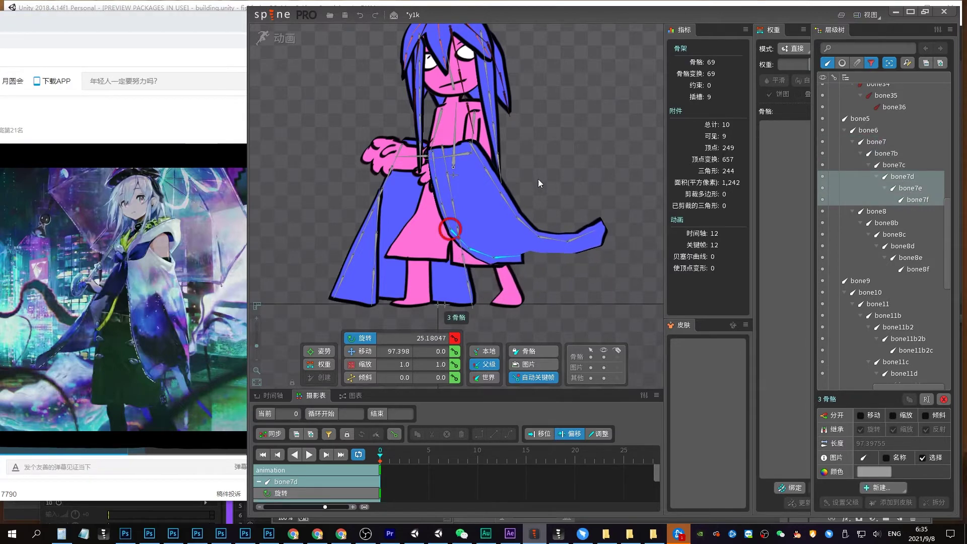
{"action": "left_click", "coordinate": [490, 261], "text": "ctrl"}
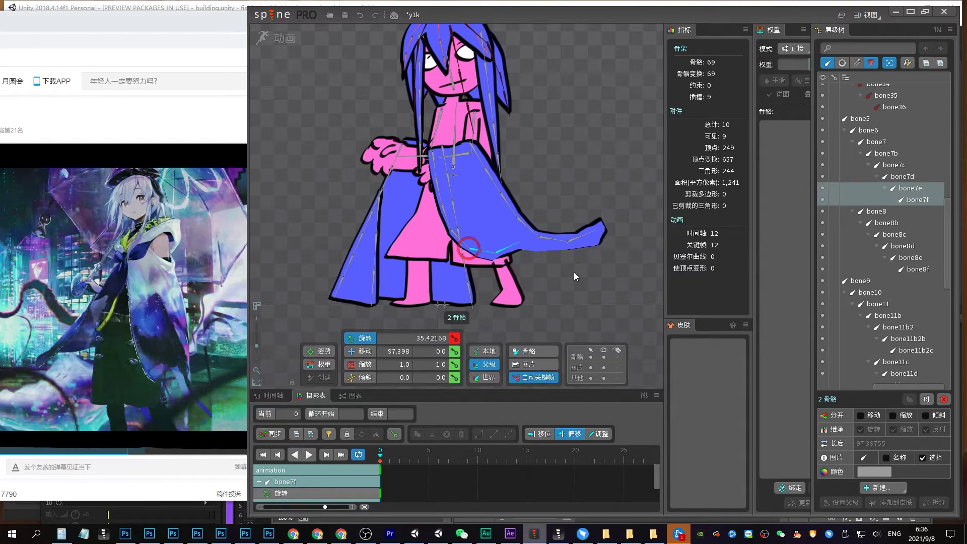
{"action": "left_click_drag", "start_coordinate": [574, 276], "coordinate": [572, 281]}
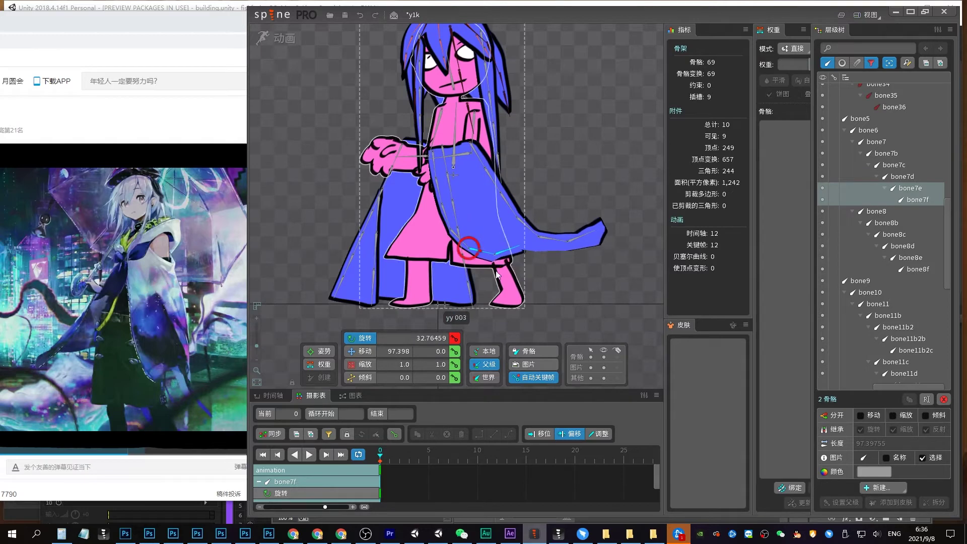
Select the bone11 skirt bones and rotate the left skirt, keying the pose
{"action": "left_click", "coordinate": [391, 170]}
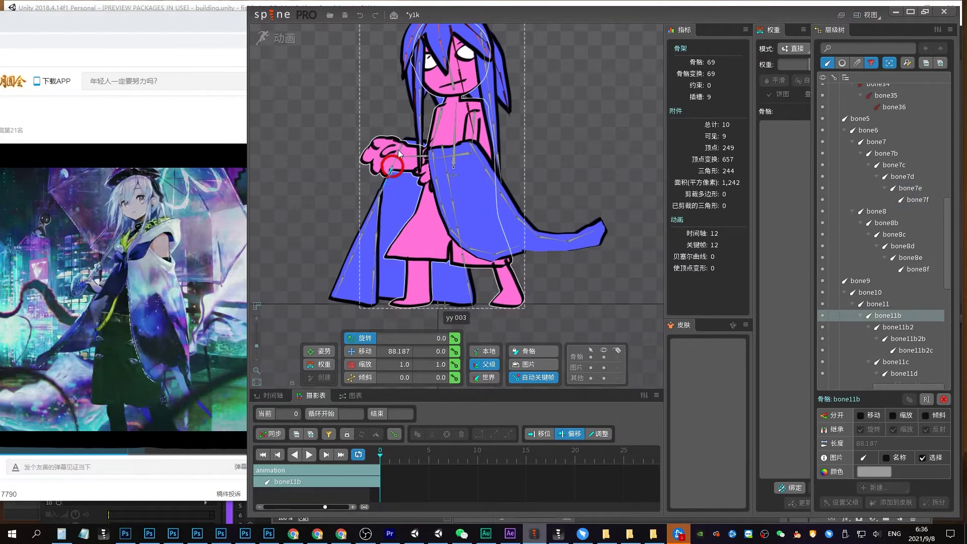
{"action": "left_click", "coordinate": [398, 152], "text": "ctrl"}
{"action": "left_click", "coordinate": [356, 244], "text": "ctrl"}
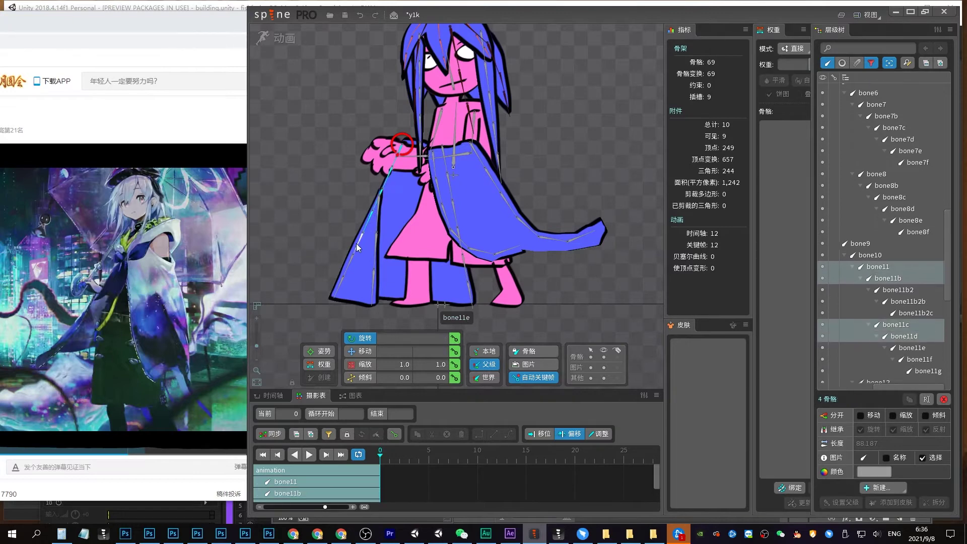
{"action": "left_click", "coordinate": [347, 269], "text": "ctrl"}
{"action": "left_click", "coordinate": [377, 219], "text": "ctrl"}
{"action": "left_click", "coordinate": [370, 264], "text": "ctrl"}
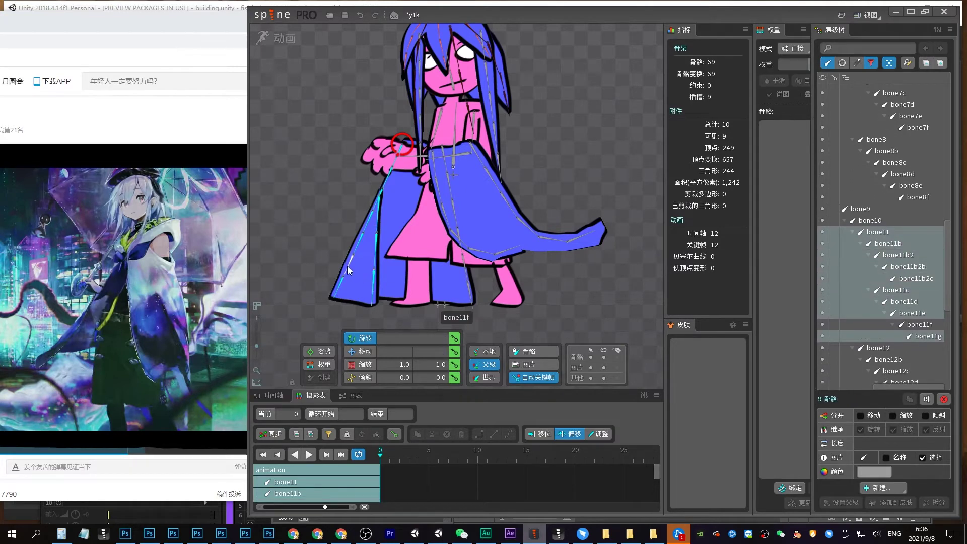
{"action": "left_click", "coordinate": [376, 280], "text": "ctrl"}
{"action": "mouse_move", "coordinate": [540, 157]}
{"action": "left_mouse_down"}
{"action": "mouse_move", "coordinate": [533, 122]}
{"action": "mouse_move", "coordinate": [513, 101]}
{"action": "mouse_move", "coordinate": [593, 150]}
{"action": "left_mouse_up"}
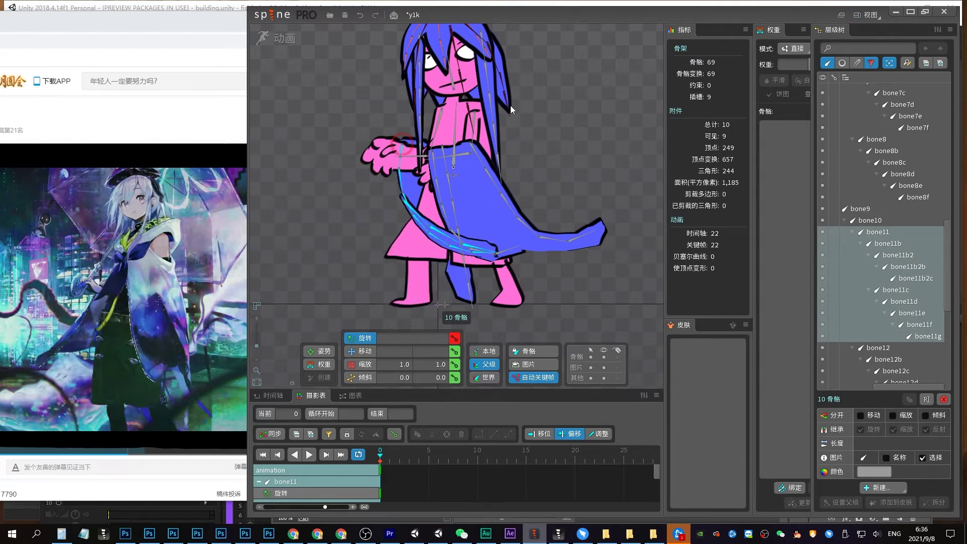
Swing the lower left skirt bones upward
{"action": "left_click", "coordinate": [916, 312]}
{"action": "left_click", "coordinate": [918, 334], "text": "shift"}
{"action": "left_click", "coordinate": [920, 279], "text": "ctrl"}
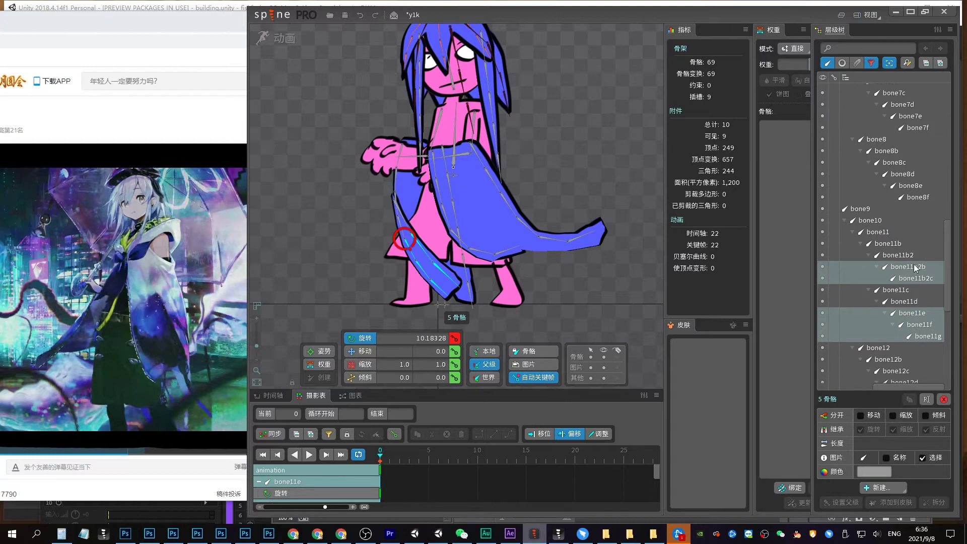
{"action": "left_click_drag", "start_coordinate": [596, 258], "coordinate": [559, 198]}
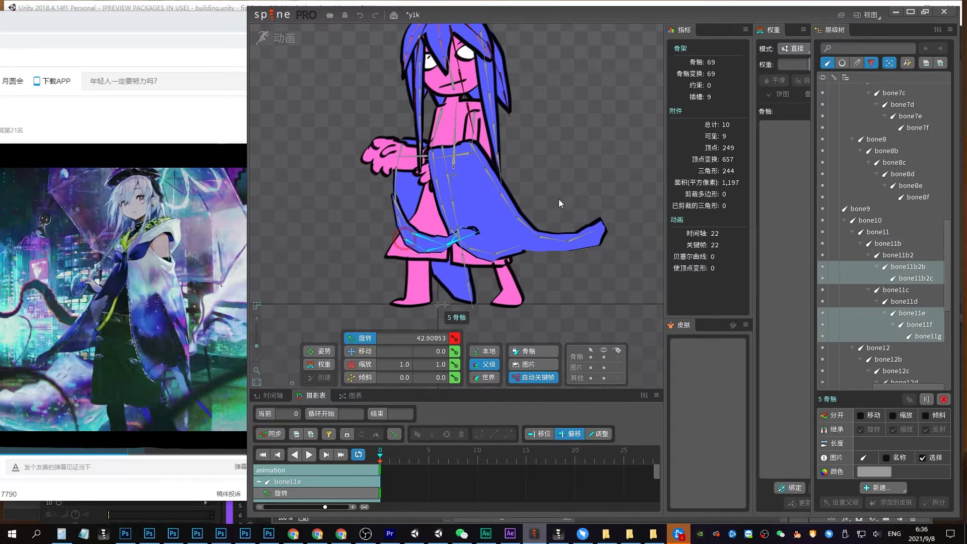
Rotate bone12 to swing the right skirt and narrow the selection to bone12e–bone12f
{"action": "left_click_drag", "start_coordinate": [442, 176], "coordinate": [611, 224]}
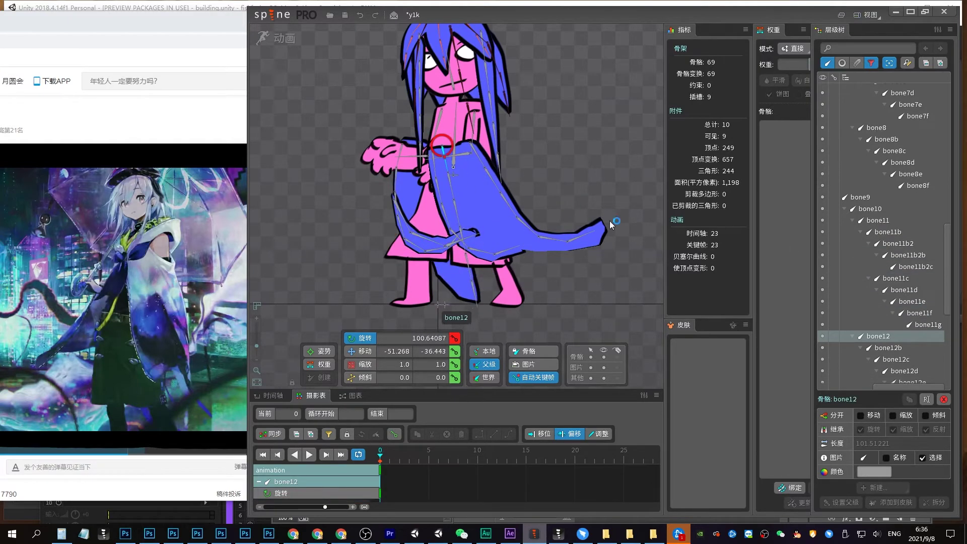
{"action": "scroll", "coordinate": [947, 303], "scroll_direction": "down", "scroll_amount": 2}
{"action": "left_click", "coordinate": [920, 334], "text": "shift"}
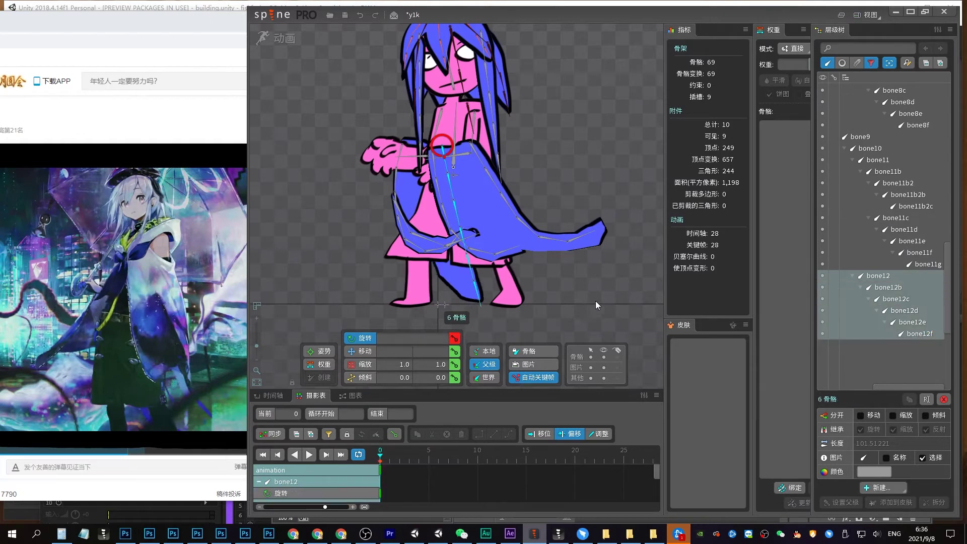
{"action": "left_click", "coordinate": [905, 311]}
{"action": "left_click", "coordinate": [912, 333], "text": "shift"}
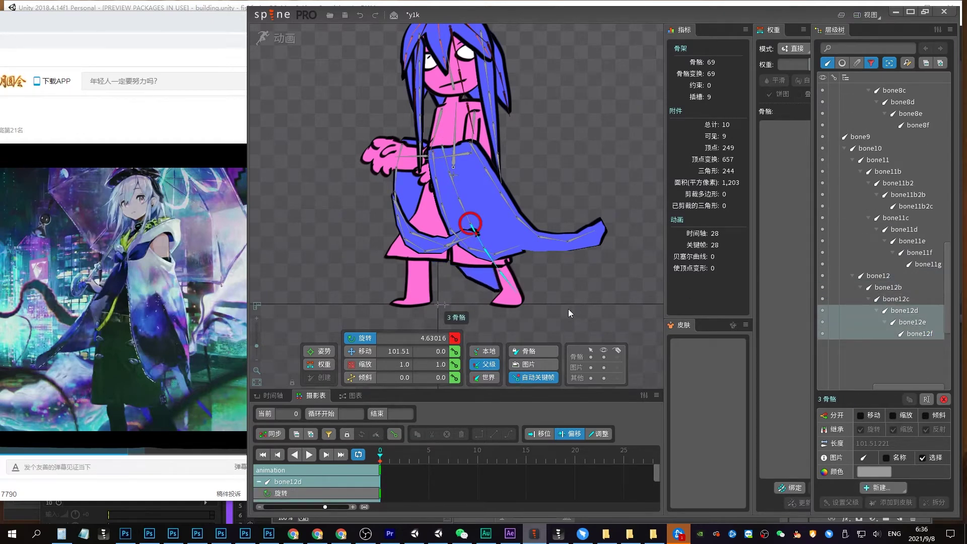
{"action": "left_click", "coordinate": [469, 224], "text": "ctrl"}
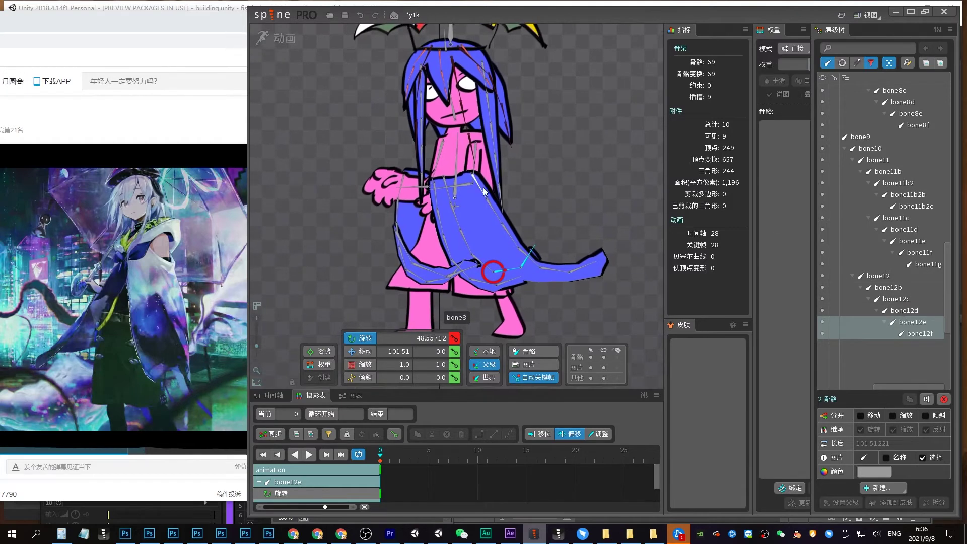
{"action": "left_click_drag", "start_coordinate": [504, 107], "coordinate": [518, 177]}
{"action": "double_click", "coordinate": [501, 145]}
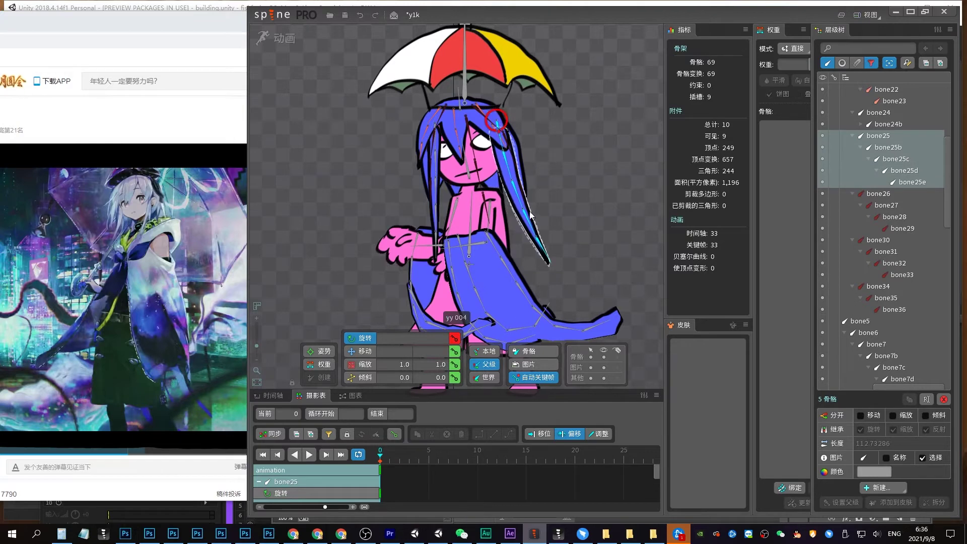
Bend the right hair strand's bone25 chain upward with a rotation key
{"action": "double_click", "coordinate": [525, 211]}
{"action": "double_click", "coordinate": [525, 213]}
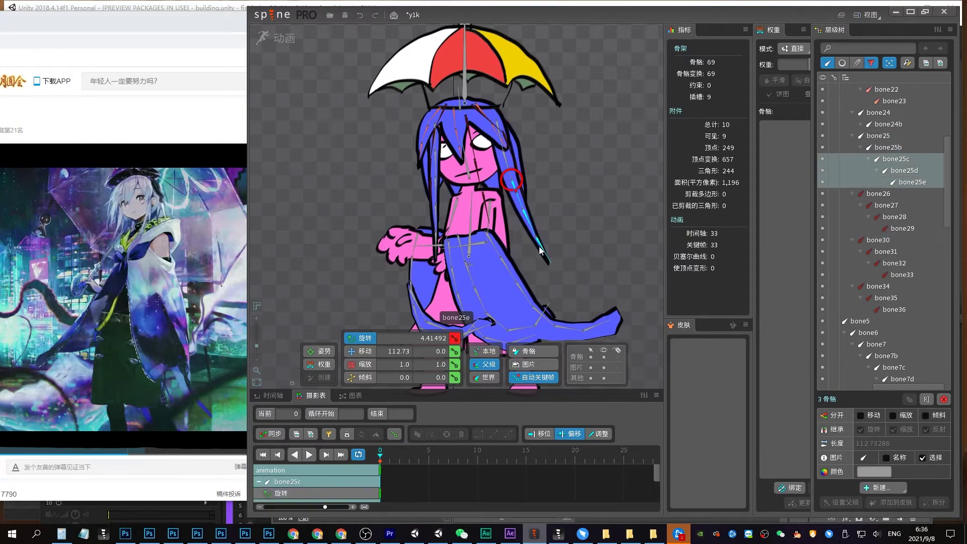
{"action": "left_click_drag", "start_coordinate": [525, 213], "coordinate": [568, 192]}
{"action": "double_click", "coordinate": [550, 225]}
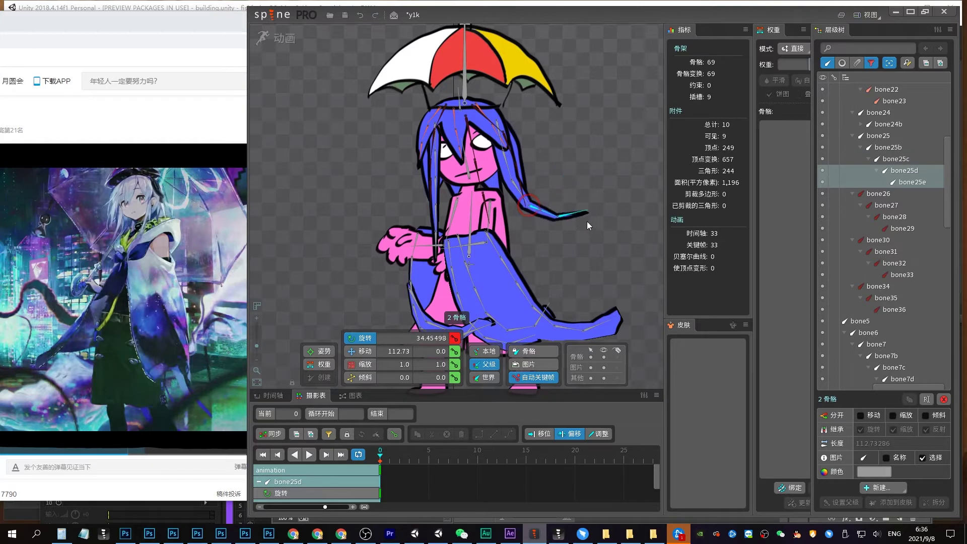
Rotate bone24d slightly to bend the left hair strand
{"action": "left_click_drag", "start_coordinate": [437, 169], "coordinate": [435, 230]}
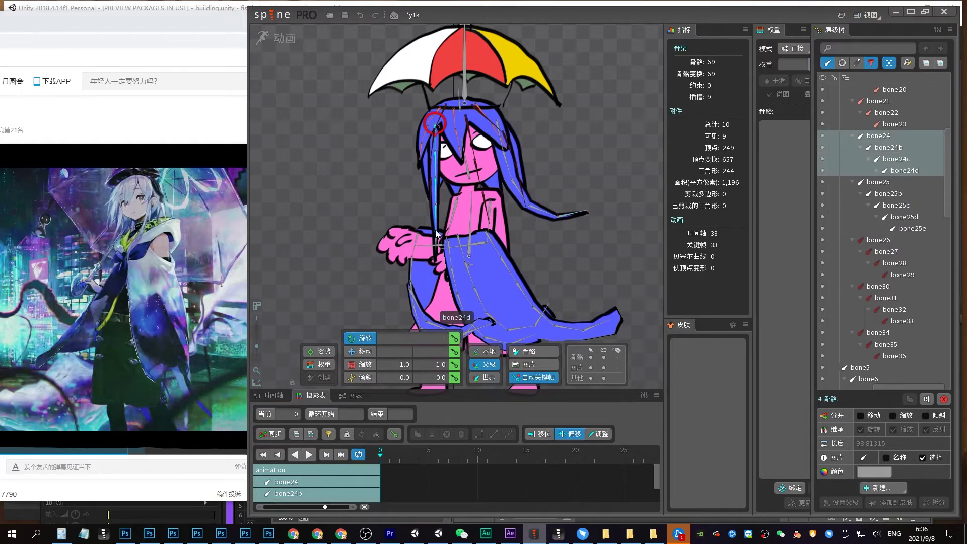
{"action": "left_click", "coordinate": [470, 210]}
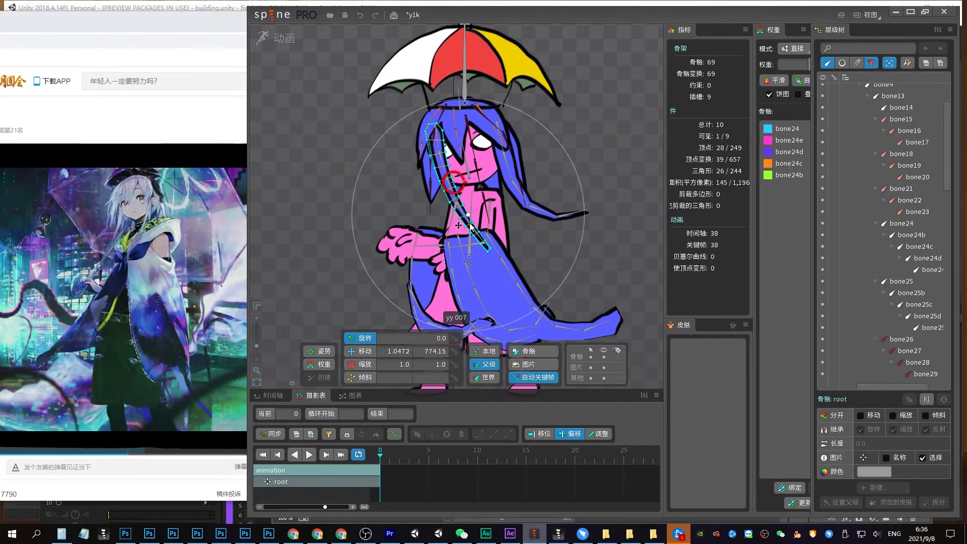
{"action": "left_click", "coordinate": [450, 176]}
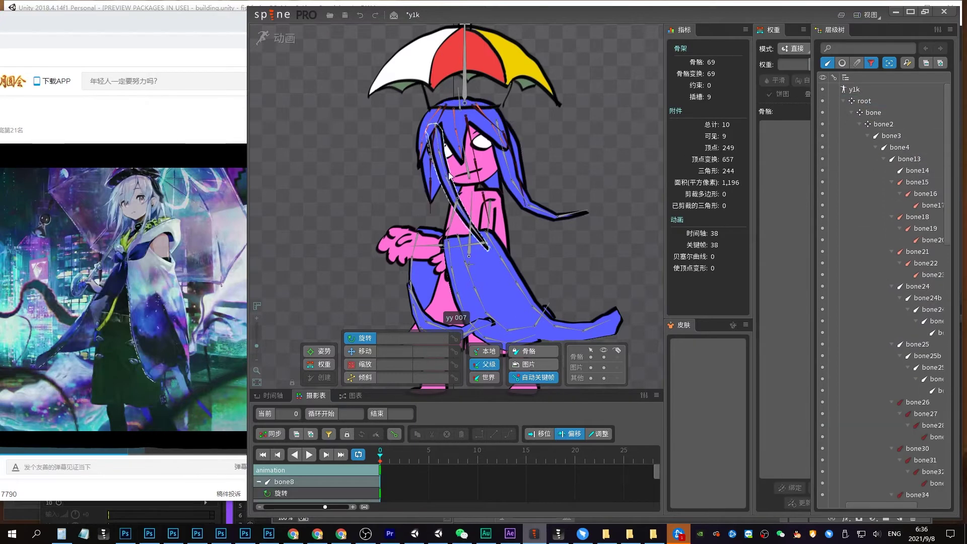
{"action": "left_click", "coordinate": [463, 214]}
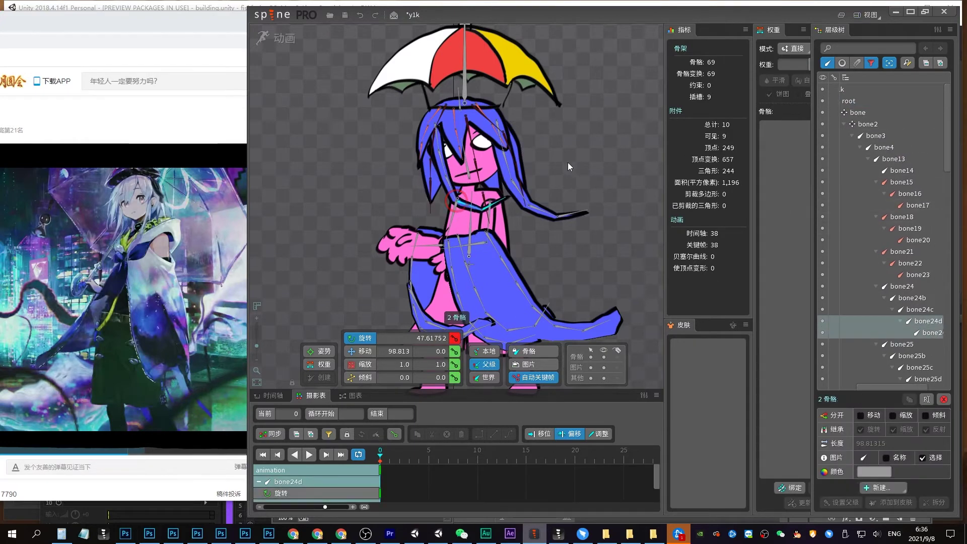
{"action": "left_click_drag", "start_coordinate": [568, 166], "coordinate": [562, 154]}
Rotate the bone30 chain slightly left and rotate bone28 to bend the hair
{"action": "left_click", "coordinate": [445, 120]}
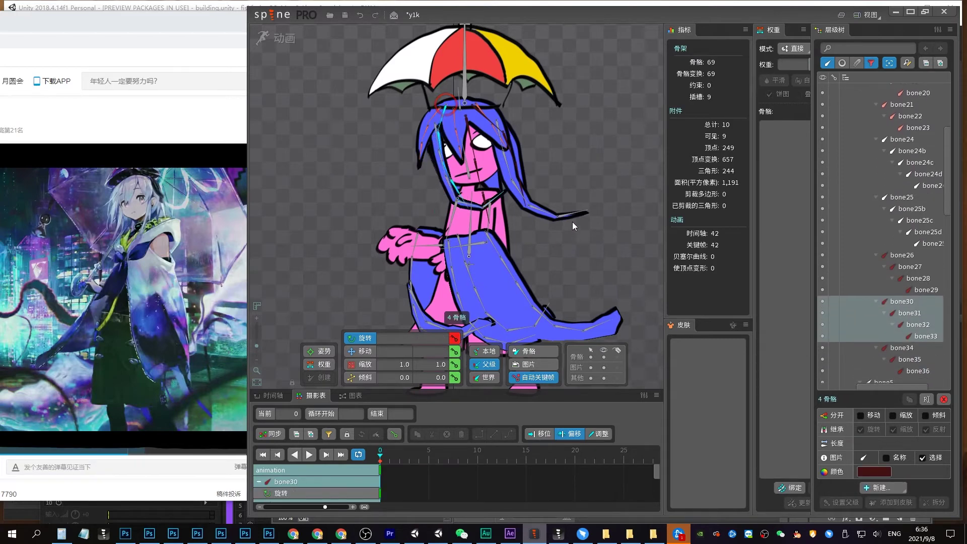
{"action": "left_click_drag", "start_coordinate": [573, 222], "coordinate": [560, 228]}
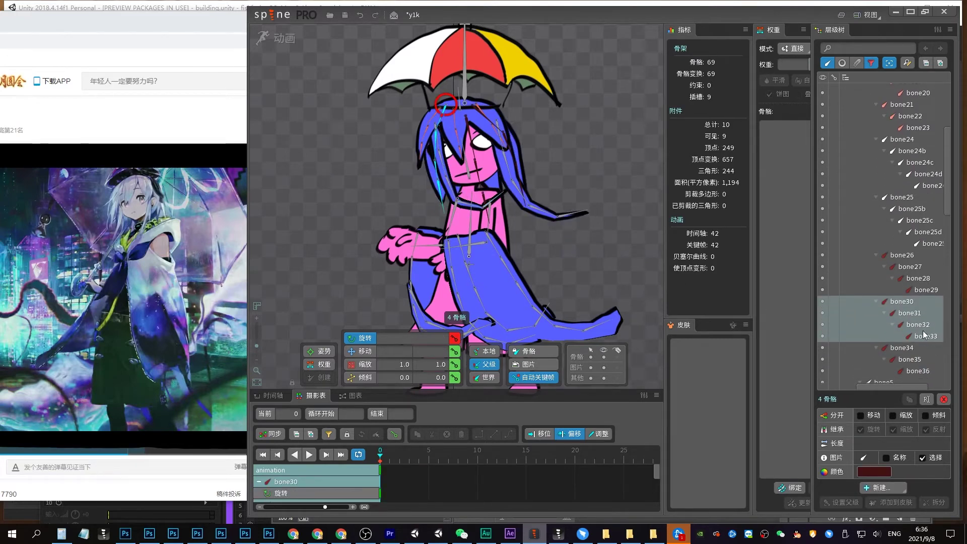
{"action": "left_click_drag", "start_coordinate": [925, 333], "coordinate": [920, 329]}
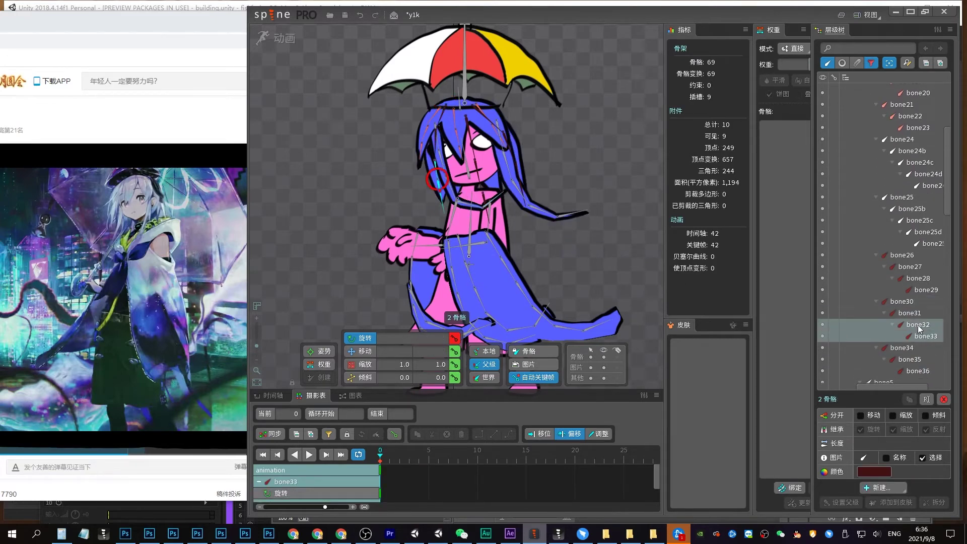
{"action": "left_click", "coordinate": [489, 121]}
{"action": "left_click", "coordinate": [918, 278]}
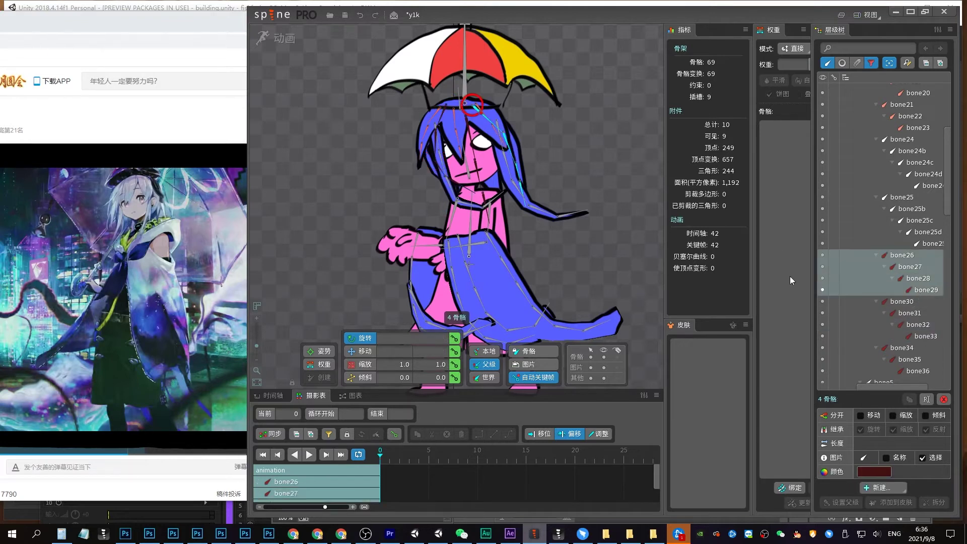
{"action": "mouse_move", "coordinate": [579, 212]}
{"action": "left_mouse_down"}
{"action": "mouse_move", "coordinate": [609, 243]}
{"action": "mouse_move", "coordinate": [589, 166]}
{"action": "left_mouse_up"}
{"action": "left_click", "coordinate": [918, 291], "text": "ctrl"}
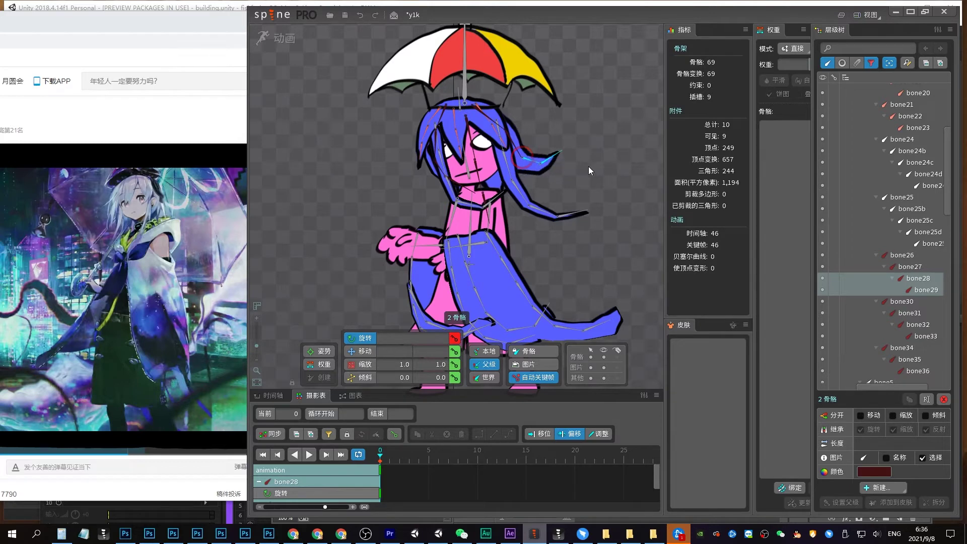
Rotate the bone15 hair chain and the bone18–bone20 bones
{"action": "left_click", "coordinate": [429, 121]}
{"action": "left_click_drag", "start_coordinate": [417, 153], "coordinate": [451, 126]}
{"action": "left_click", "coordinate": [454, 122]}
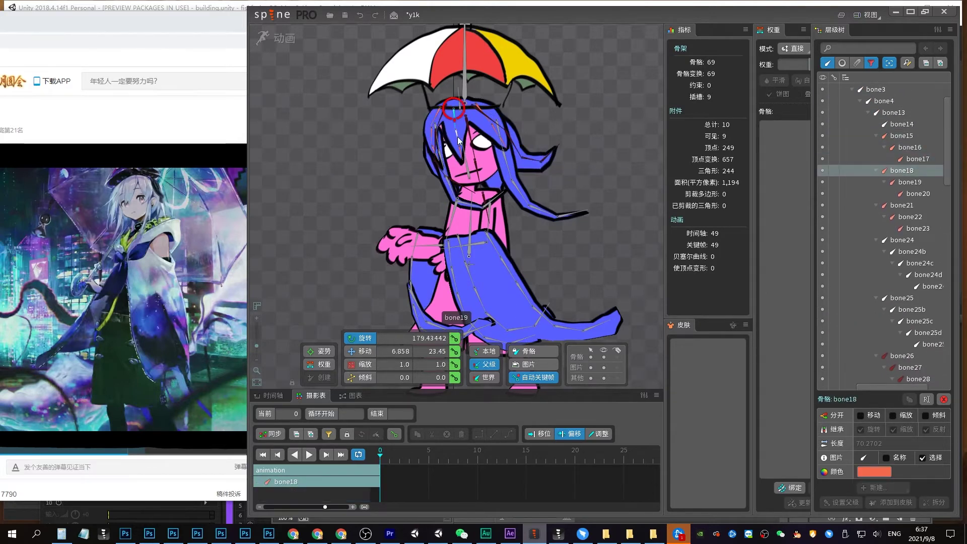
{"action": "left_click", "coordinate": [433, 177], "text": "ctrl"}
{"action": "left_click", "coordinate": [455, 131], "text": "ctrl"}
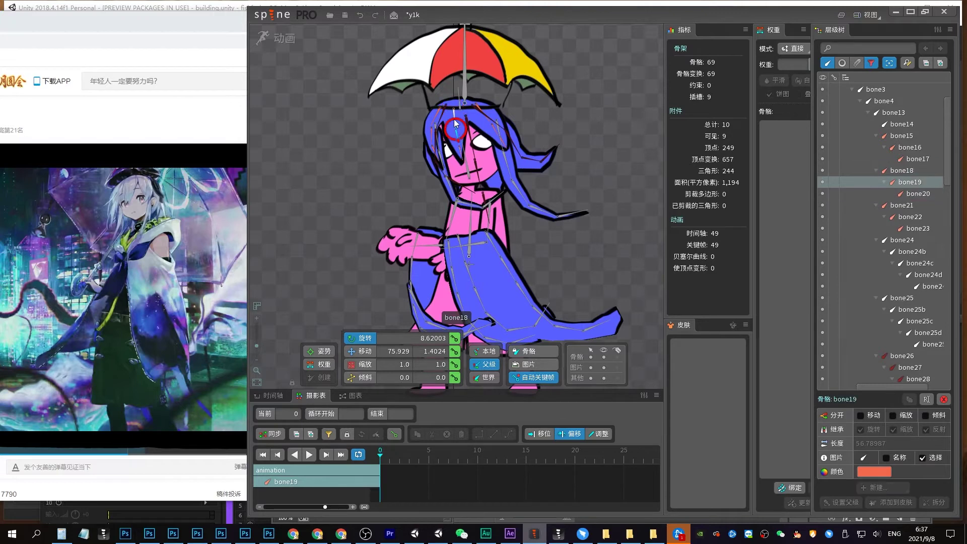
{"action": "mouse_move", "coordinate": [412, 162]}
{"action": "left_mouse_down"}
{"action": "mouse_move", "coordinate": [385, 186]}
{"action": "mouse_move", "coordinate": [488, 118]}
{"action": "left_mouse_up"}
Rotate the bone21 hair chain and the bone34–bone36 chain
{"action": "left_click", "coordinate": [492, 126]}
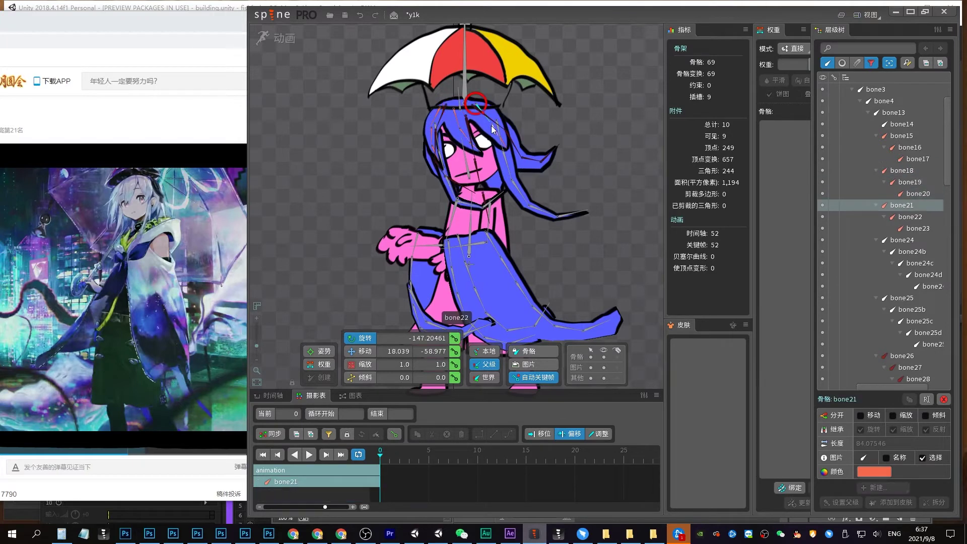
{"action": "left_click", "coordinate": [514, 128], "text": "ctrl"}
{"action": "left_click_drag", "start_coordinate": [534, 146], "coordinate": [574, 104]}
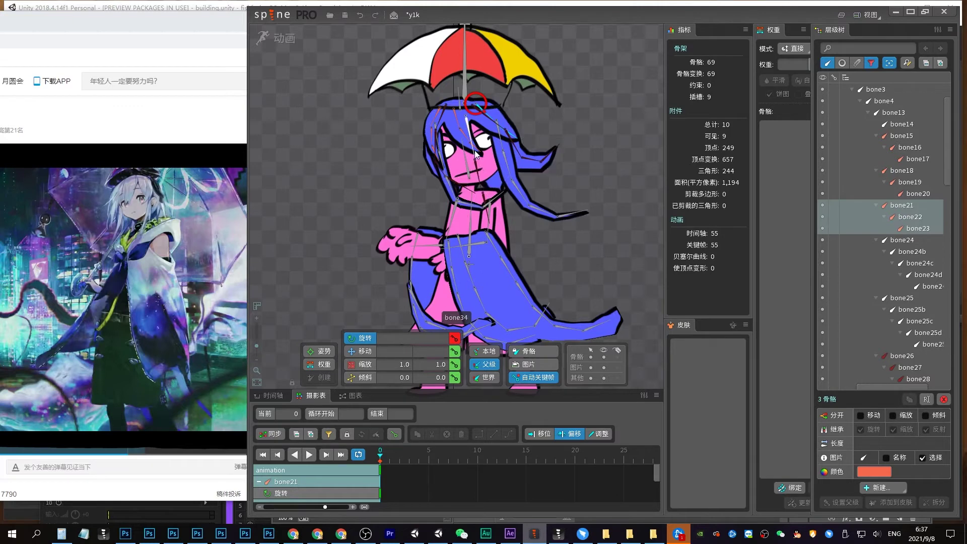
{"action": "left_click", "coordinate": [469, 132]}
{"action": "left_click", "coordinate": [912, 359], "text": "shift"}
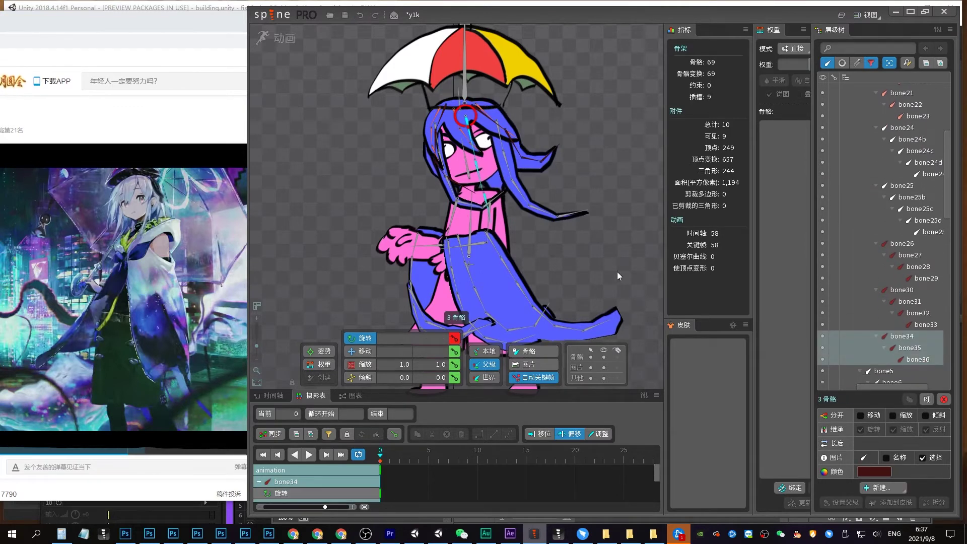
{"action": "left_click_drag", "start_coordinate": [618, 271], "coordinate": [673, 273]}
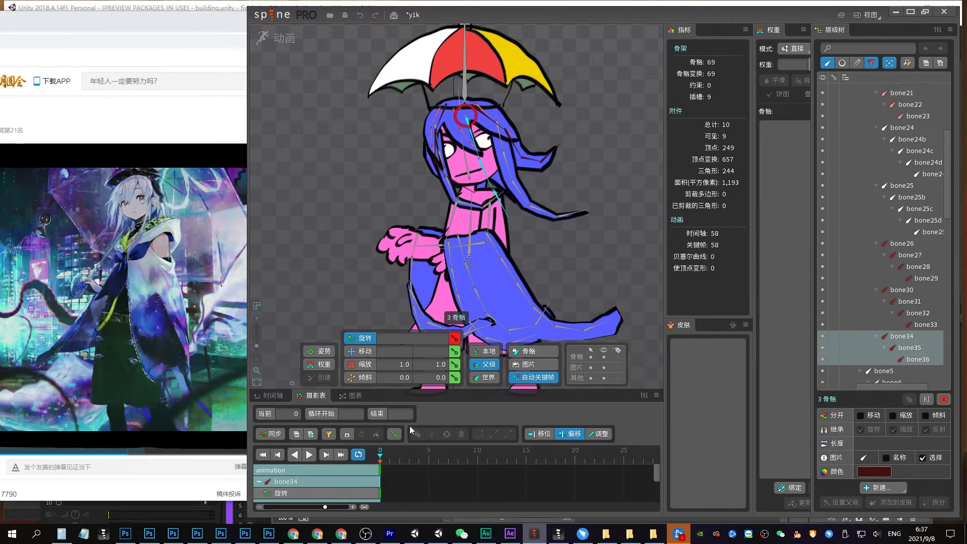
Save the project and pan from the feet back to the umbrella
{"action": "key", "text": "ctrl+s"}
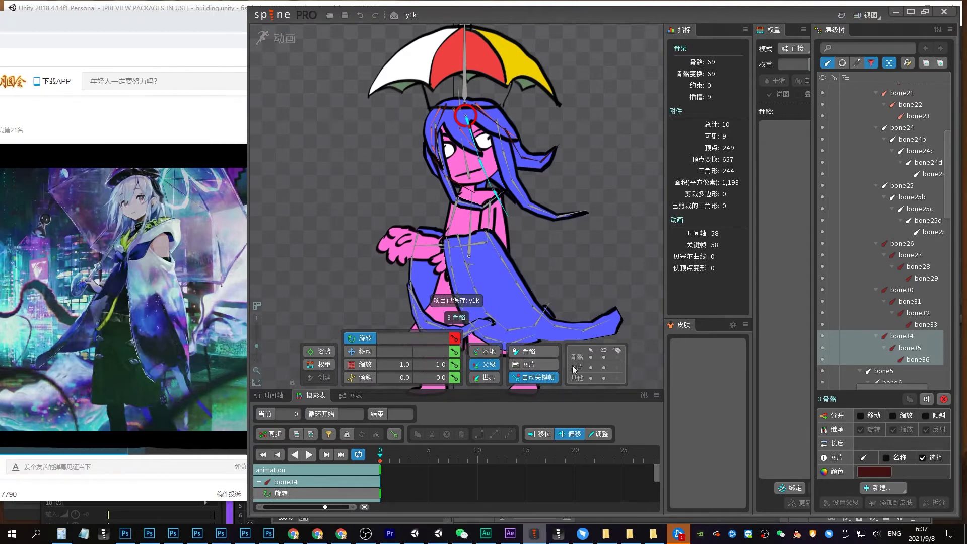
{"action": "left_click_drag", "start_coordinate": [588, 265], "coordinate": [575, 195]}
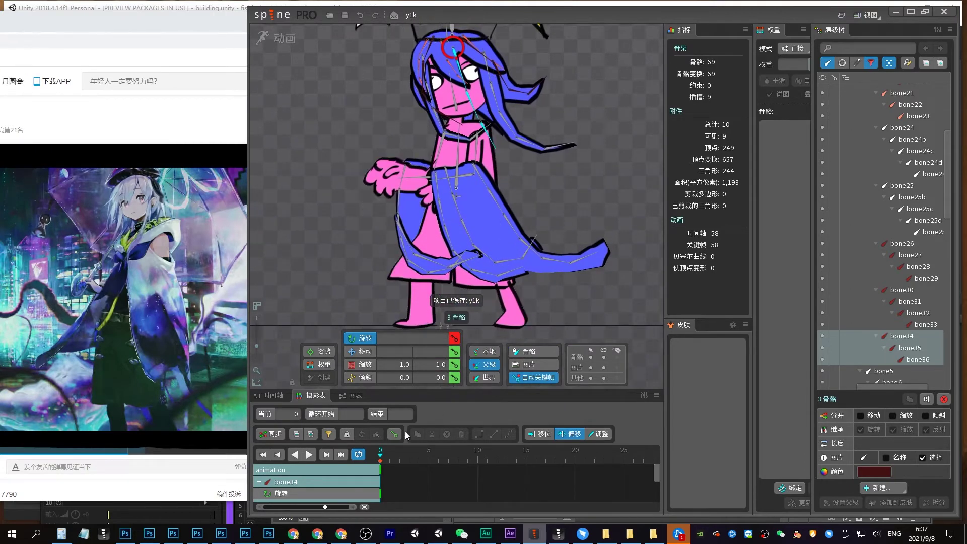
{"action": "left_click_drag", "start_coordinate": [532, 208], "coordinate": [525, 241]}
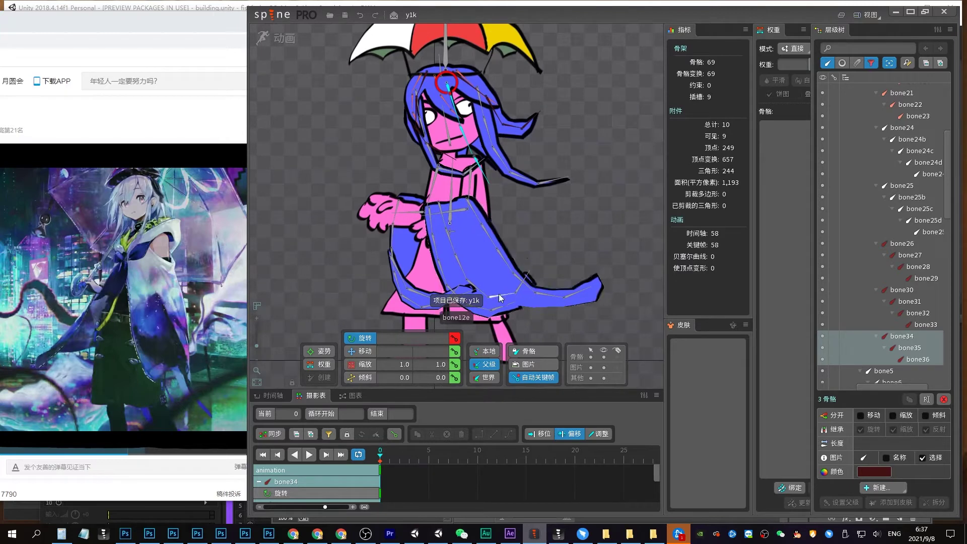
In Setup mode, move the yy 006 skirt slot to draw just above yy 001
{"action": "left_click", "coordinate": [283, 40]}
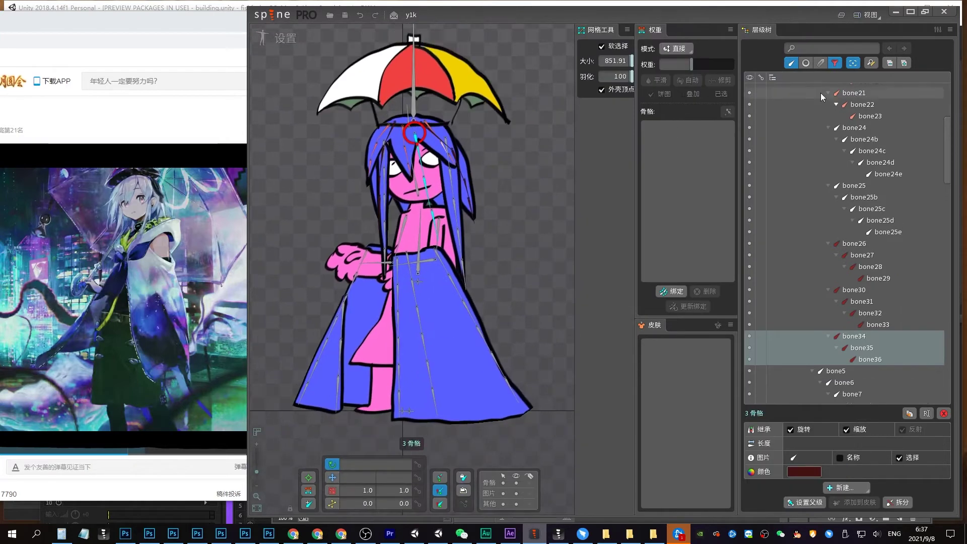
{"action": "scroll", "coordinate": [788, 78], "scroll_direction": "down", "scroll_amount": 10}
{"action": "left_click", "coordinate": [322, 374]}
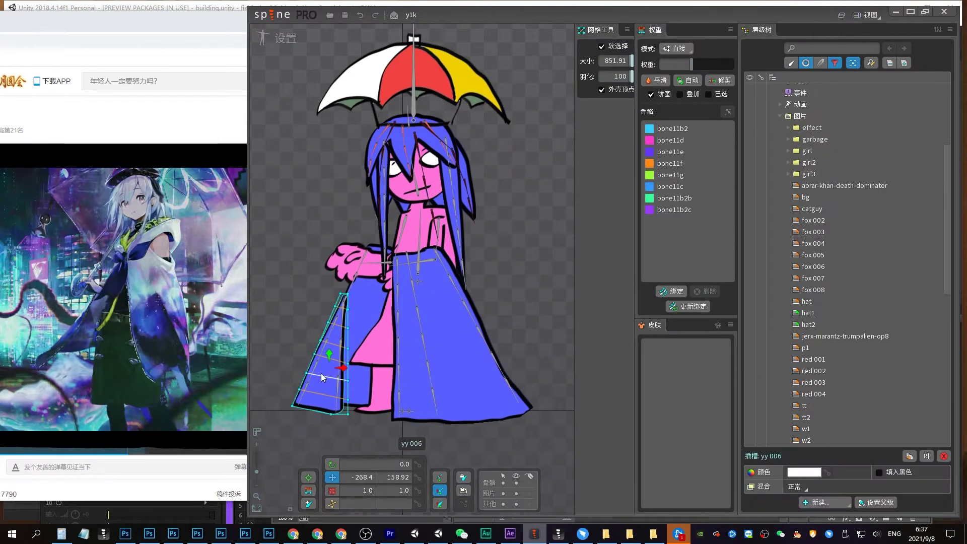
{"action": "left_click", "coordinate": [365, 312]}
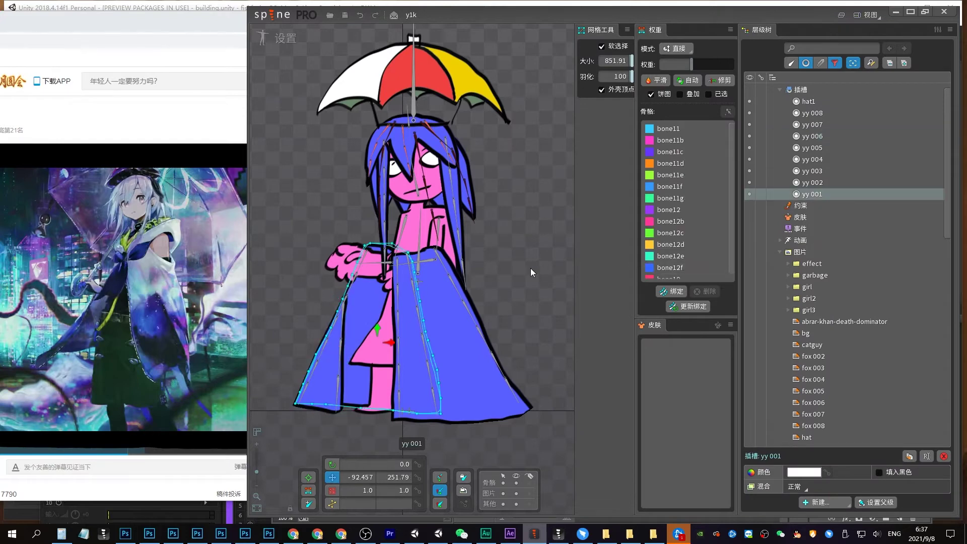
{"action": "left_click", "coordinate": [330, 378]}
{"action": "left_click_drag", "start_coordinate": [813, 136], "coordinate": [826, 183]}
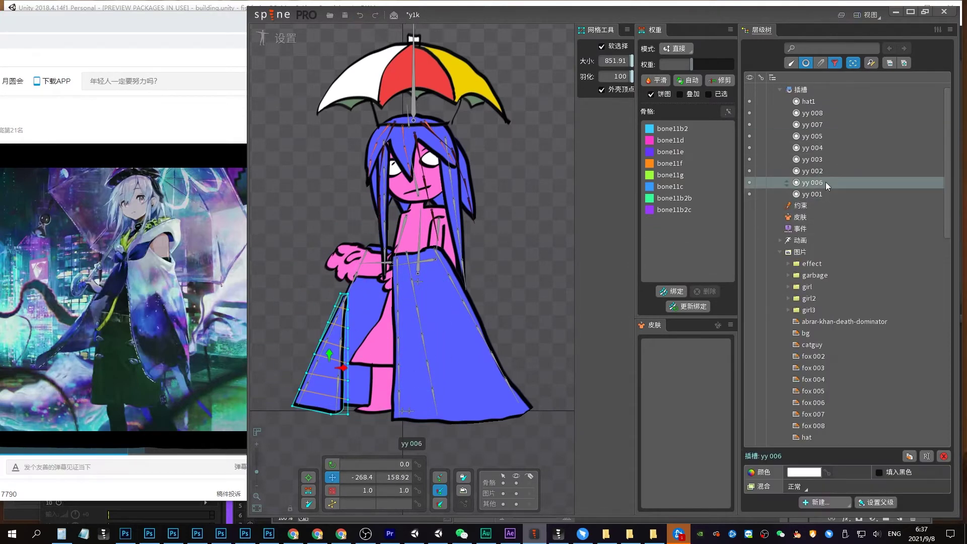
Save the project, restore the full bone hierarchy, and return to Animate mode
{"action": "left_click", "coordinate": [812, 113]}
{"action": "key", "text": "ctrl+s"}
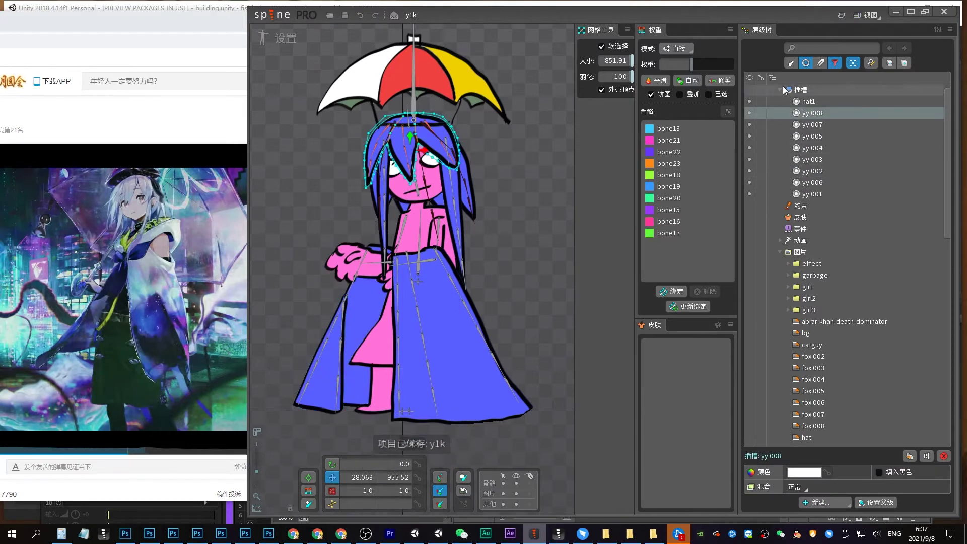
{"action": "left_click", "coordinate": [802, 65]}
{"action": "left_click", "coordinate": [286, 43]}
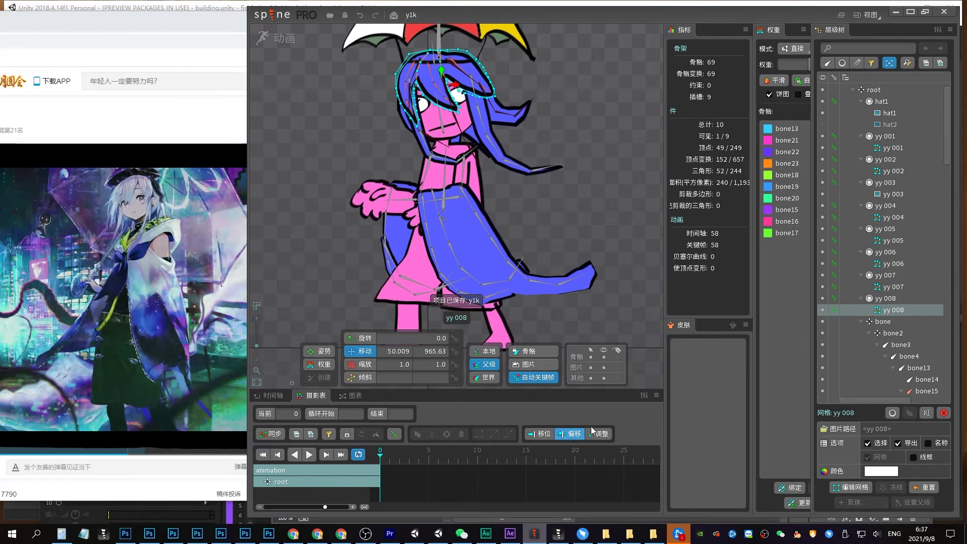
Rescale the timeline to frames 0–100 and key the bone11 chain's rotation at frame 60
{"action": "left_click", "coordinate": [303, 507]}
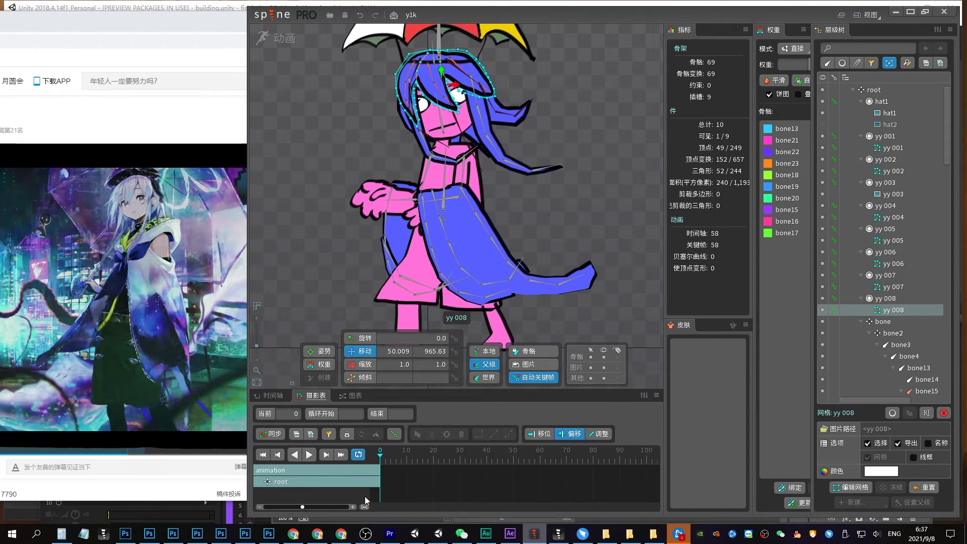
{"action": "scroll", "coordinate": [509, 233], "scroll_direction": "up", "scroll_amount": 2}
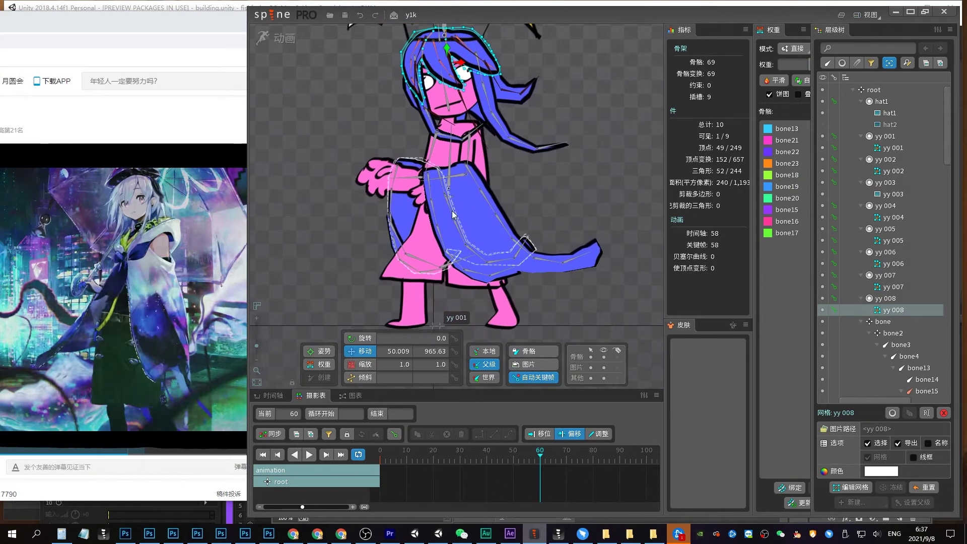
{"action": "left_click", "coordinate": [391, 190]}
{"action": "scroll", "coordinate": [902, 347], "scroll_direction": "down", "scroll_amount": 5}
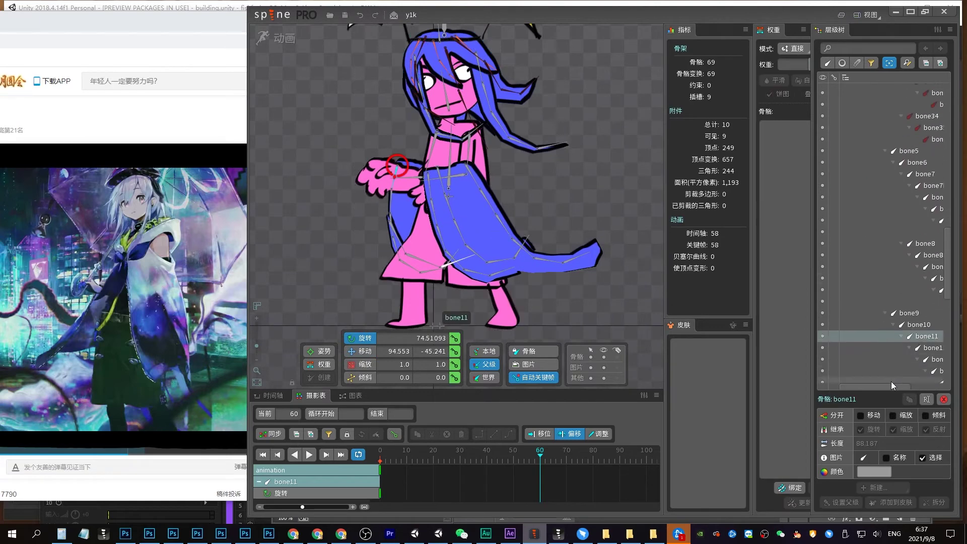
{"action": "scroll", "coordinate": [902, 282], "scroll_direction": "down", "scroll_amount": 3}
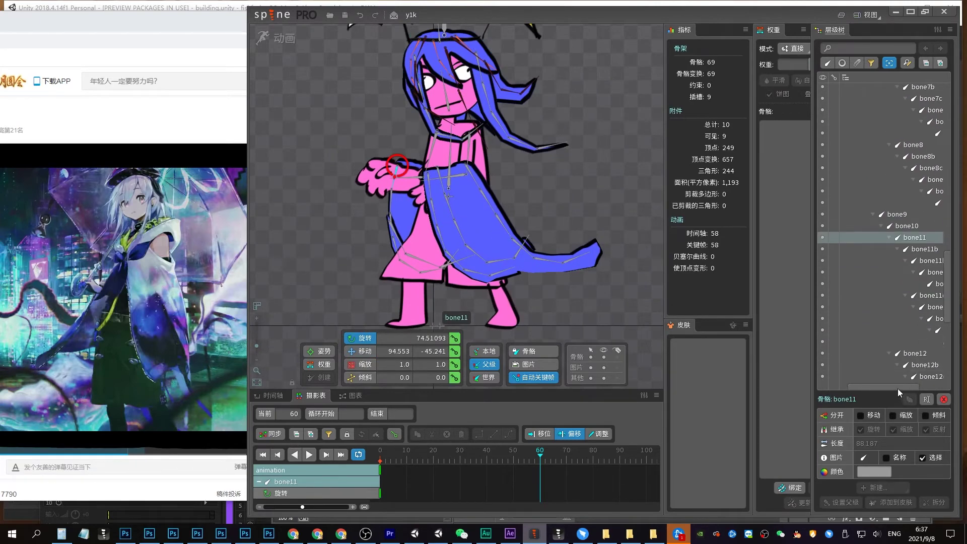
{"action": "left_click", "coordinate": [904, 342], "text": "shift"}
{"action": "key", "text": "ctrl+v"}
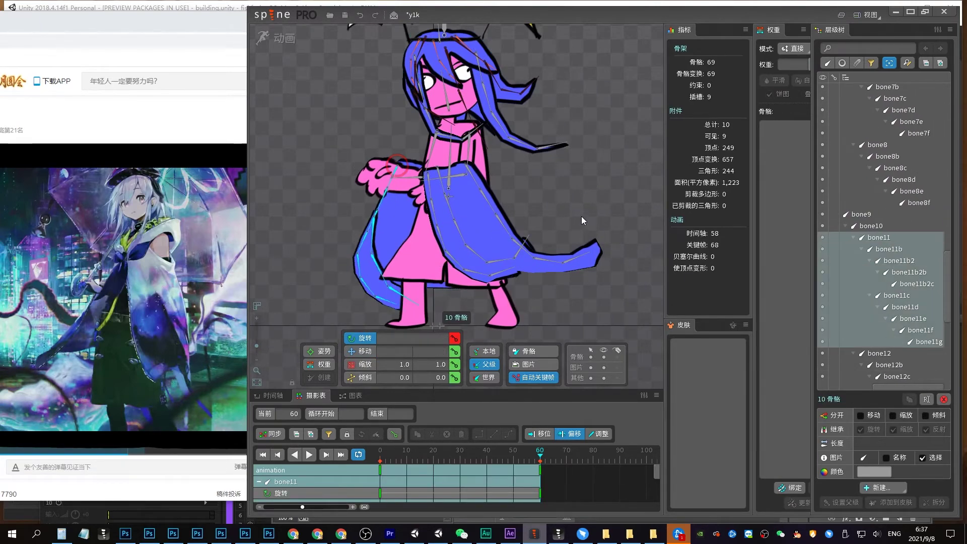
Swing the bone11 skirt tail out and down to the left
{"action": "left_click_drag", "start_coordinate": [897, 260], "coordinate": [903, 284]}
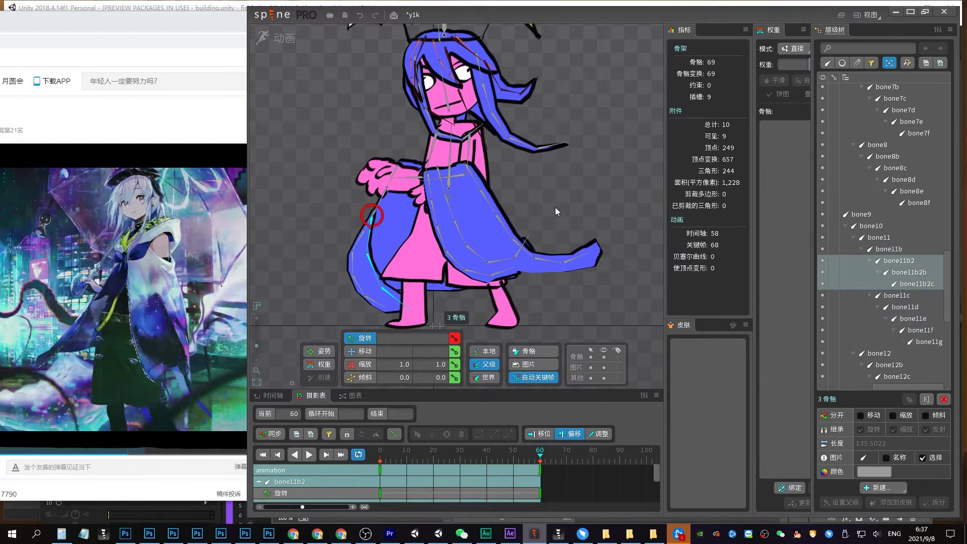
{"action": "left_click_drag", "start_coordinate": [555, 207], "coordinate": [471, 303]}
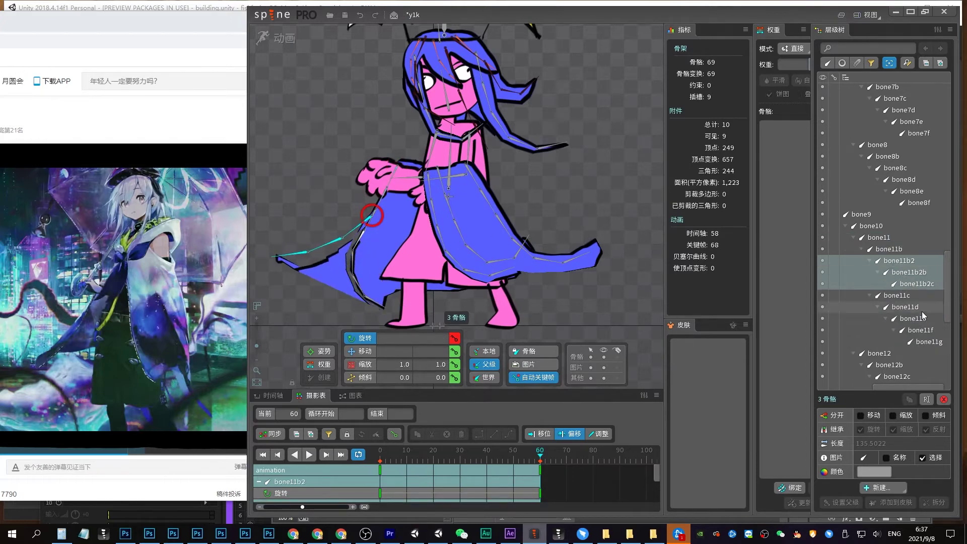
{"action": "left_click_drag", "start_coordinate": [916, 319], "coordinate": [928, 342]}
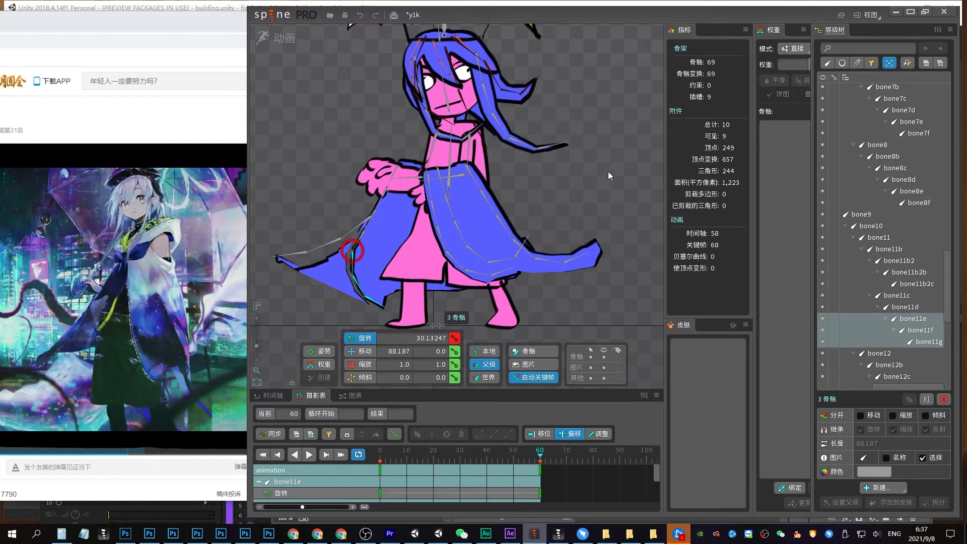
{"action": "mouse_move", "coordinate": [609, 171]}
{"action": "left_mouse_down"}
{"action": "mouse_move", "coordinate": [492, 303]}
{"action": "mouse_move", "coordinate": [454, 300]}
{"action": "mouse_move", "coordinate": [378, 265]}
{"action": "left_mouse_up"}
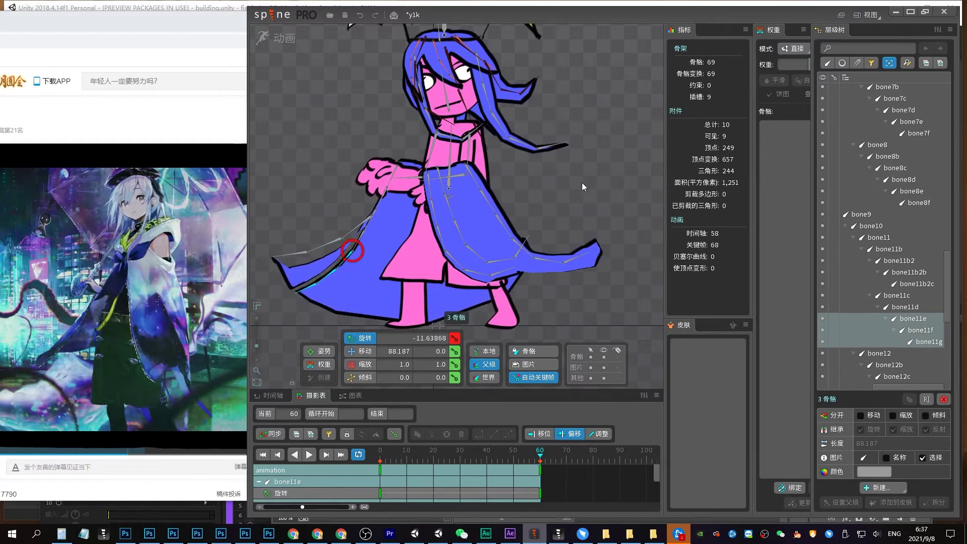
{"action": "mouse_move", "coordinate": [582, 186]}
{"action": "left_mouse_down"}
{"action": "mouse_move", "coordinate": [533, 228]}
{"action": "mouse_move", "coordinate": [356, 227]}
{"action": "left_mouse_up"}
Undo the stray bone11b2 move and rotate bone11b2c to flatten the skirt tip
{"action": "left_click", "coordinate": [355, 228]}
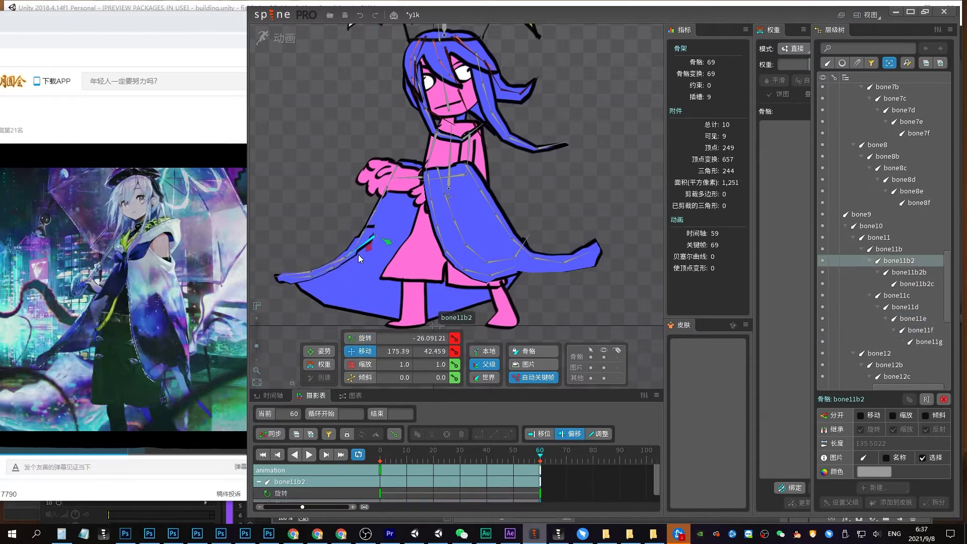
{"action": "key", "text": "ctrl+z"}
{"action": "key", "text": "ctrl+z"}
{"action": "key", "text": "c"}
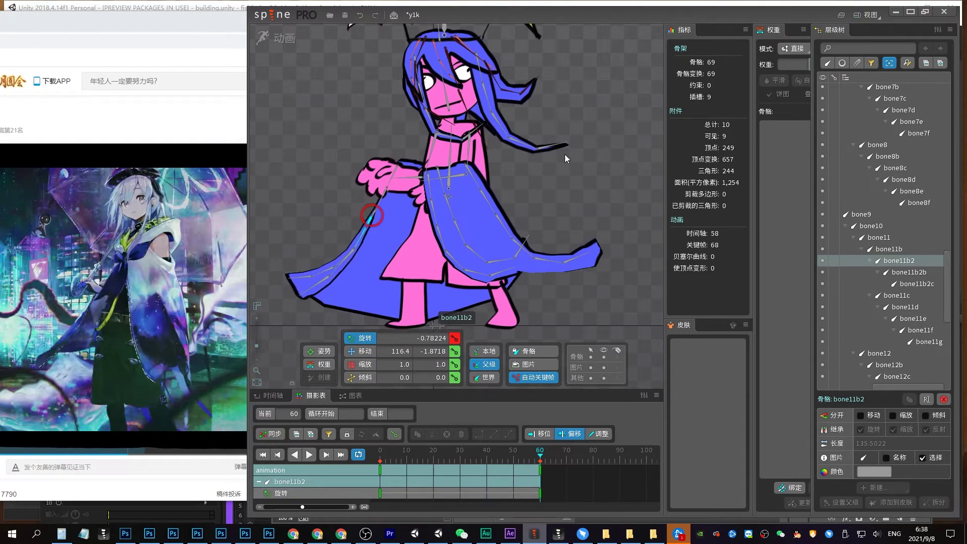
{"action": "left_click", "coordinate": [318, 282]}
{"action": "left_click_drag", "start_coordinate": [319, 282], "coordinate": [550, 230]}
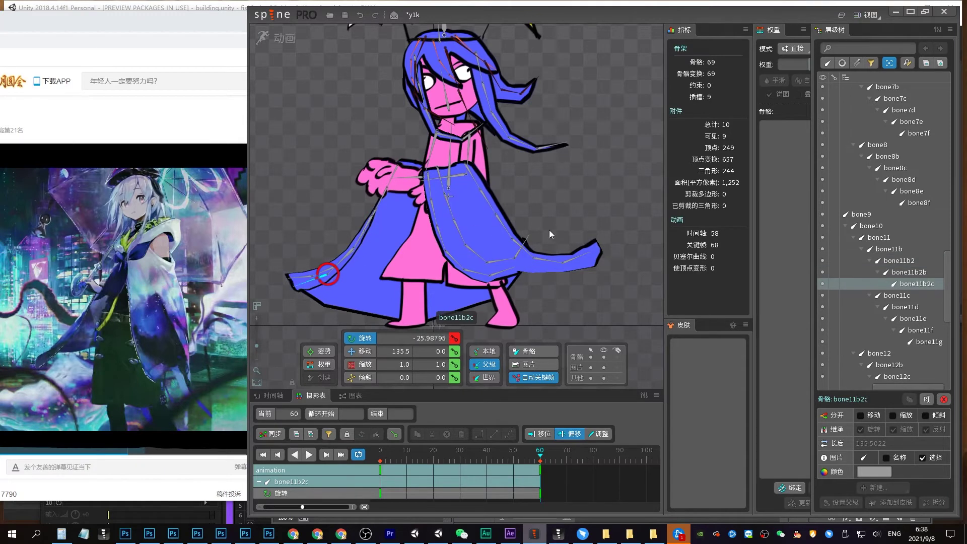
Rotate the bone7–bone7c chain to swing the skirt
{"action": "left_click_drag", "start_coordinate": [430, 195], "coordinate": [453, 303]}
{"action": "left_click_drag", "start_coordinate": [582, 196], "coordinate": [544, 259]}
{"action": "left_click", "coordinate": [903, 170]}
{"action": "left_click", "coordinate": [913, 195], "text": "shift"}
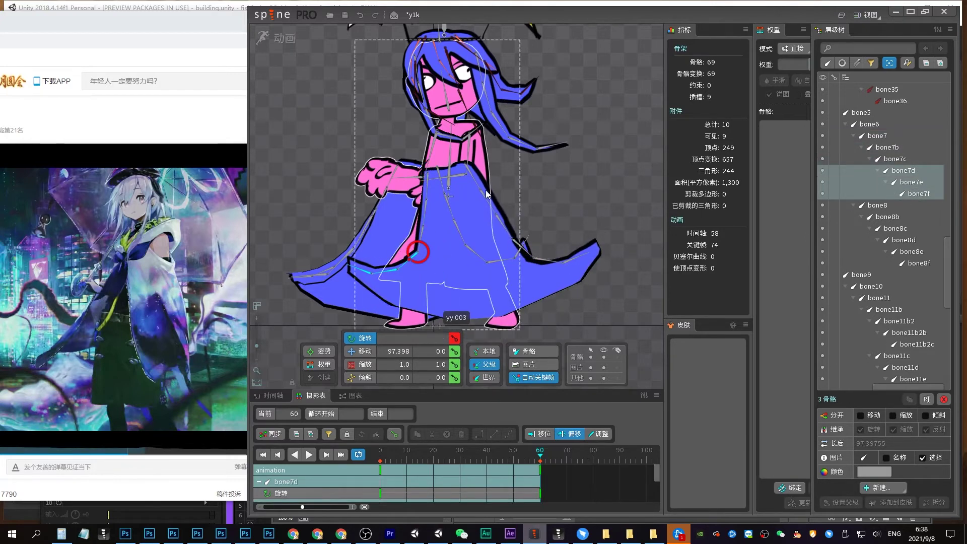
Rotate the bone8 chain and bone8d–bone8f to reshape the skirt hem
{"action": "left_click", "coordinate": [492, 200]}
{"action": "left_click", "coordinate": [497, 214], "text": "ctrl"}
{"action": "left_click_drag", "start_coordinate": [557, 201], "coordinate": [554, 215]}
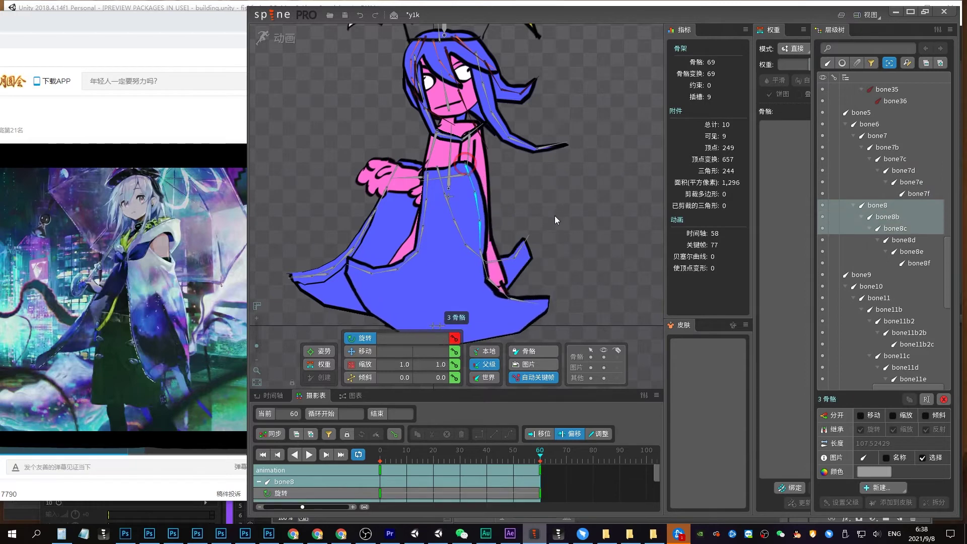
{"action": "left_click", "coordinate": [485, 271]}
{"action": "left_click", "coordinate": [507, 295], "text": "ctrl"}
{"action": "left_click", "coordinate": [528, 289], "text": "ctrl"}
{"action": "left_click_drag", "start_coordinate": [528, 290], "coordinate": [510, 280]}
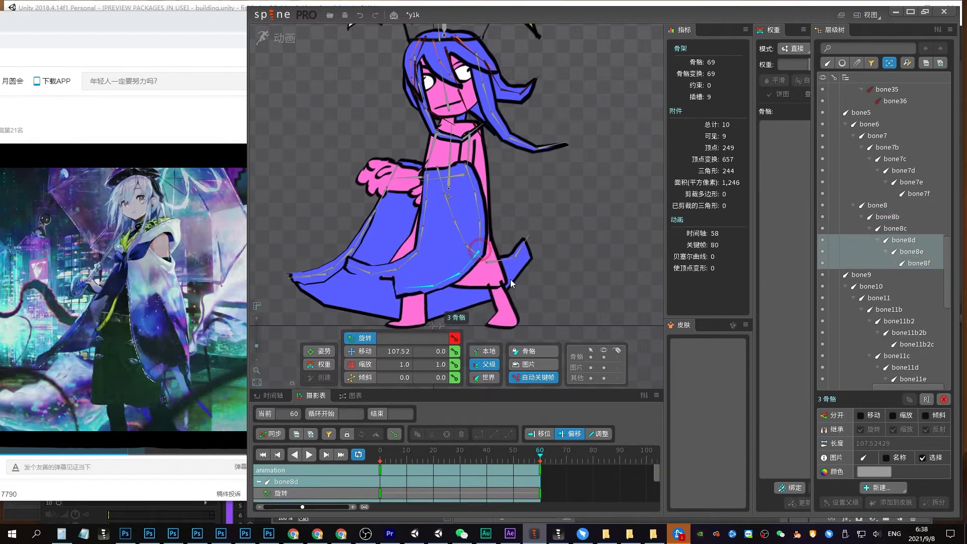
Rotate the bone12 through bone12f chain to swing the skirt front
{"action": "left_click", "coordinate": [442, 189]}
{"action": "left_click", "coordinate": [452, 213], "text": "ctrl"}
{"action": "left_click", "coordinate": [462, 231], "text": "ctrl"}
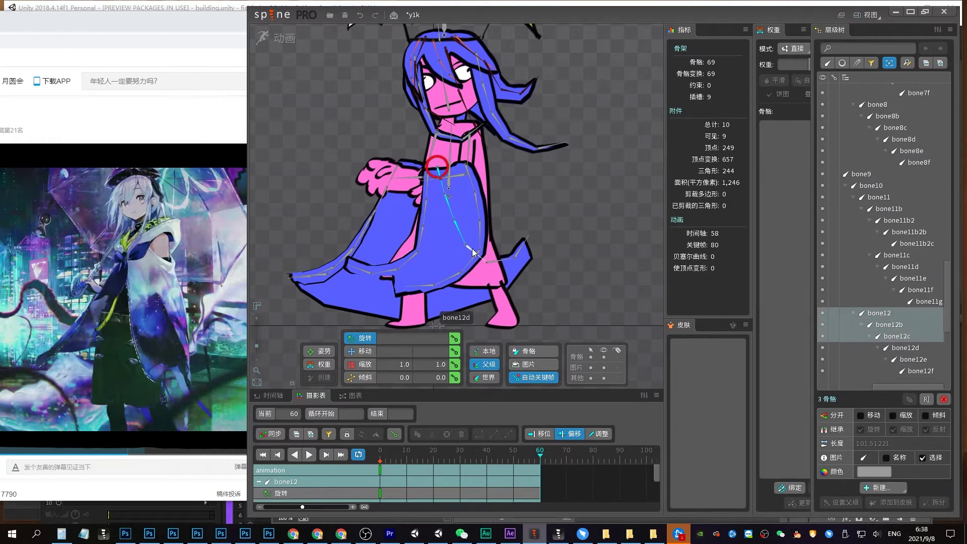
{"action": "left_click", "coordinate": [473, 248], "text": "ctrl"}
{"action": "left_click", "coordinate": [499, 256], "text": "ctrl"}
{"action": "left_click", "coordinate": [524, 241], "text": "ctrl"}
{"action": "left_click_drag", "start_coordinate": [540, 232], "coordinate": [458, 250]}
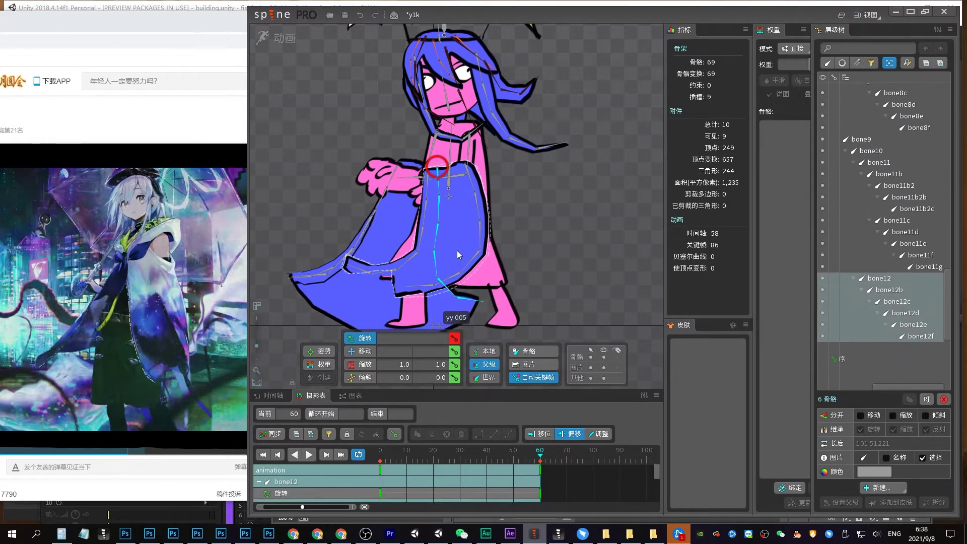
Rotate the lower bone12d–bone12f bones to bend the hem, then undo the last two changes
{"action": "left_click", "coordinate": [435, 254]}
{"action": "left_click", "coordinate": [448, 288], "text": "ctrl"}
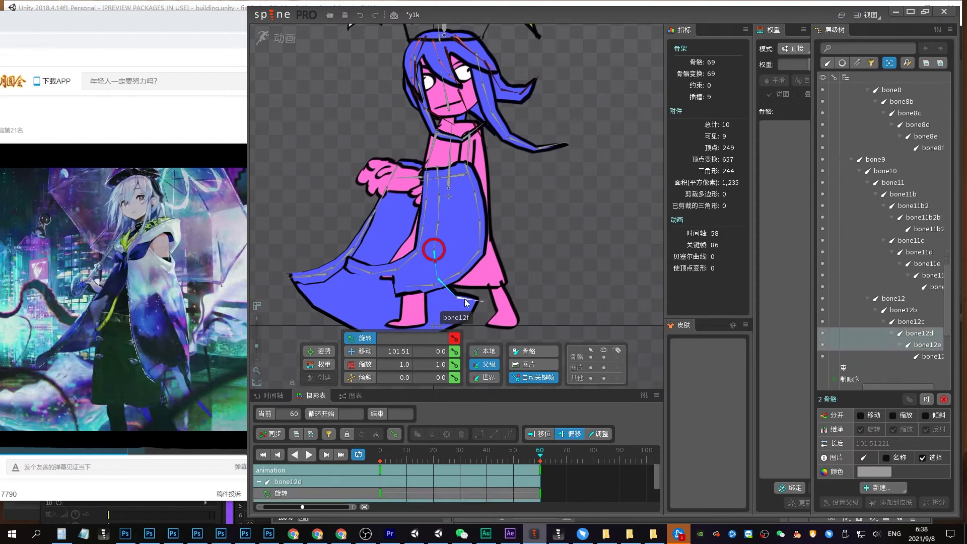
{"action": "left_click", "coordinate": [466, 303], "text": "ctrl"}
{"action": "mouse_move", "coordinate": [546, 260]}
{"action": "left_mouse_down"}
{"action": "mouse_move", "coordinate": [513, 309]}
{"action": "mouse_move", "coordinate": [411, 283]}
{"action": "left_mouse_up"}
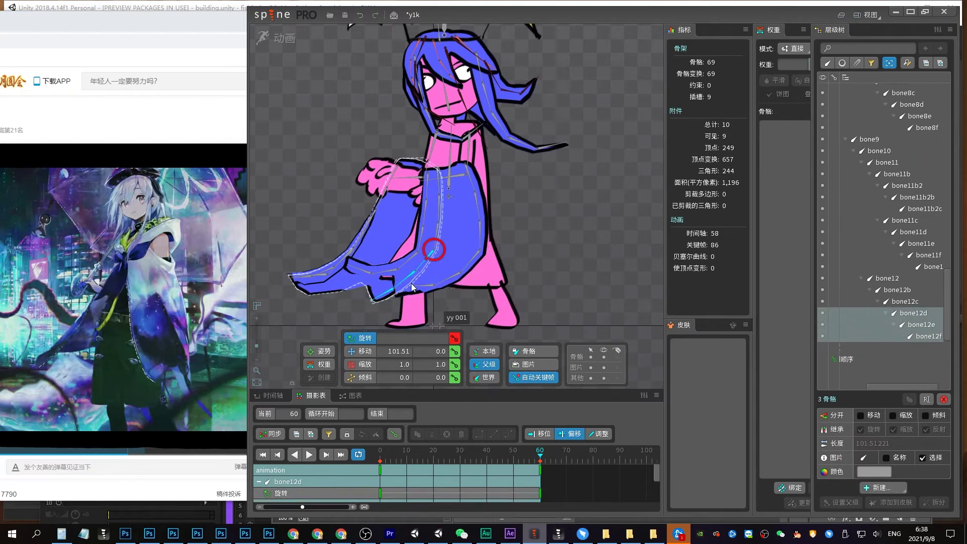
{"action": "left_click", "coordinate": [398, 289]}
{"action": "mouse_move", "coordinate": [572, 204]}
{"action": "left_mouse_down"}
{"action": "mouse_move", "coordinate": [533, 307]}
{"action": "mouse_move", "coordinate": [513, 268]}
{"action": "left_mouse_up"}
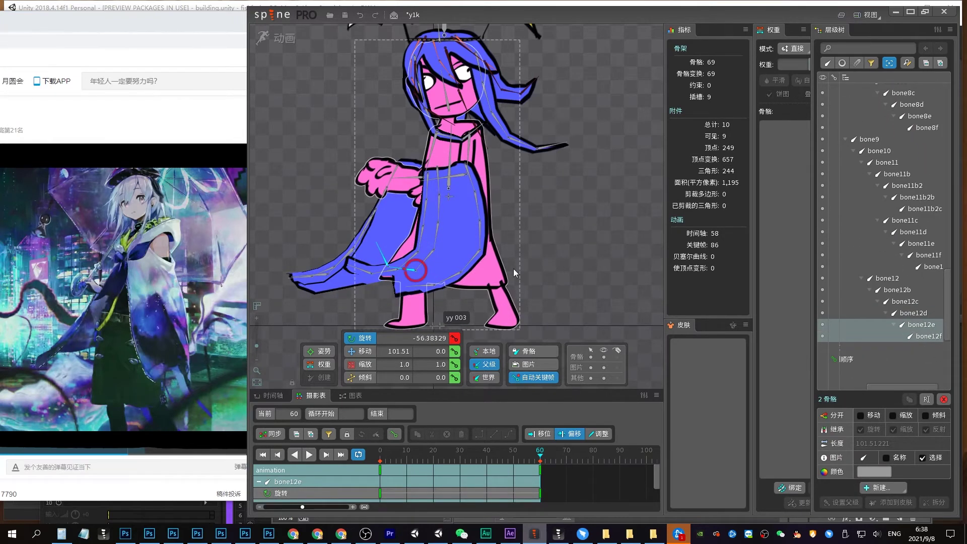
{"action": "key", "text": "ctrl+z"}
{"action": "key", "text": "ctrl+z"}
{"action": "key", "text": "ctrl+z"}
{"action": "key", "text": "ctrl+z"}
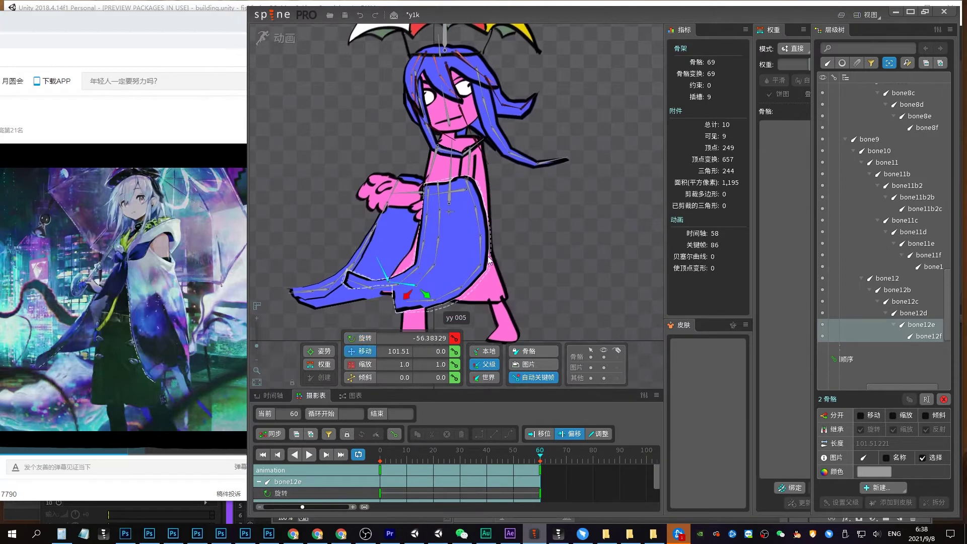
{"action": "key", "text": "ctrl+z"}
Rotate bone8d to reshape the hem, then undo the recent skirt bone changes
{"action": "left_click", "coordinate": [472, 255]}
{"action": "mouse_move", "coordinate": [537, 246]}
{"action": "left_mouse_down"}
{"action": "mouse_move", "coordinate": [456, 291]}
{"action": "mouse_move", "coordinate": [536, 259]}
{"action": "mouse_move", "coordinate": [530, 268]}
{"action": "mouse_move", "coordinate": [520, 206]}
{"action": "left_mouse_up"}
{"action": "left_click", "coordinate": [456, 291]}
{"action": "left_click", "coordinate": [438, 295], "text": "ctrl"}
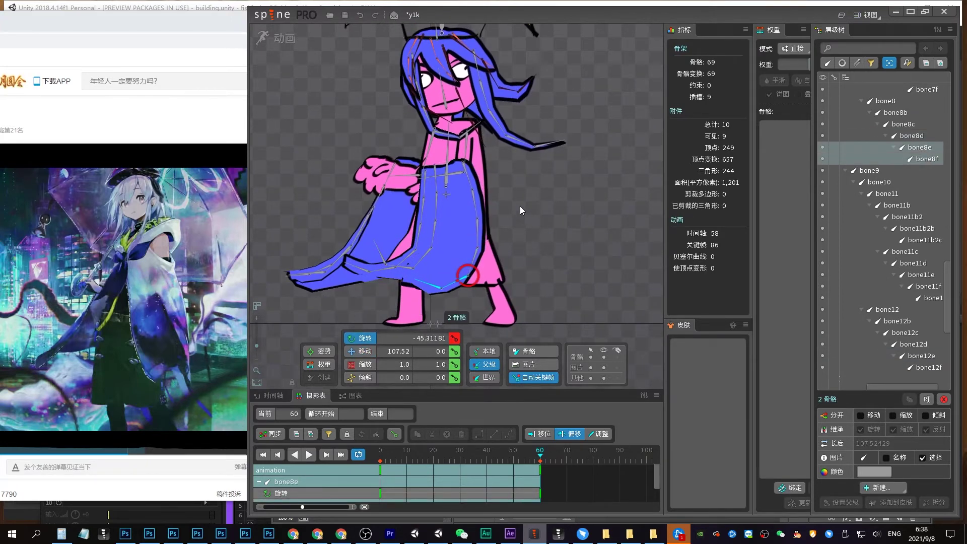
{"action": "key", "text": "ctrl+z"}
{"action": "key", "text": "ctrl+z"}
{"action": "key", "text": "ctrl+z"}
{"action": "key", "text": "ctrl+z"}
Rotate bone25d and bone25e so the right hair strand lifts along the face
{"action": "left_click", "coordinate": [474, 217]}
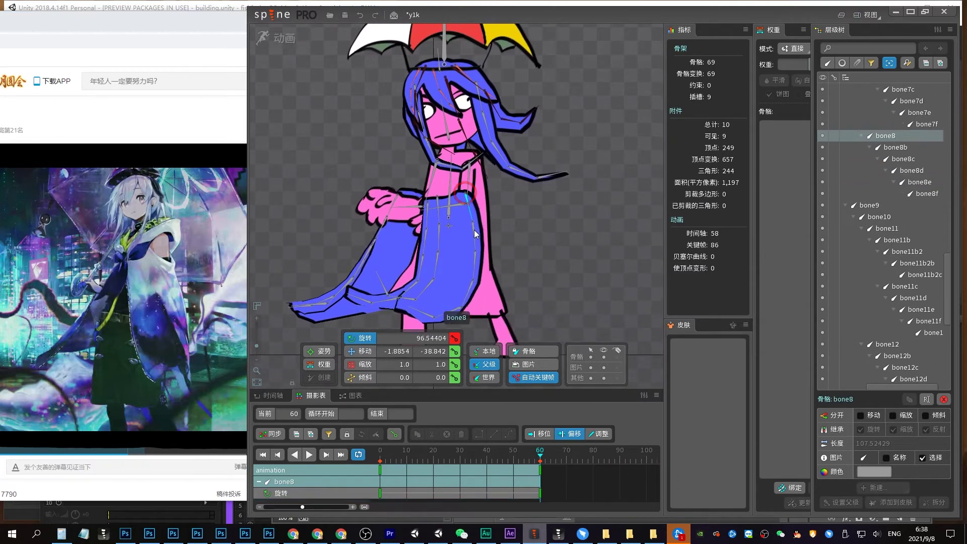
{"action": "key", "text": "ctrl+z"}
{"action": "key", "text": "ctrl+z"}
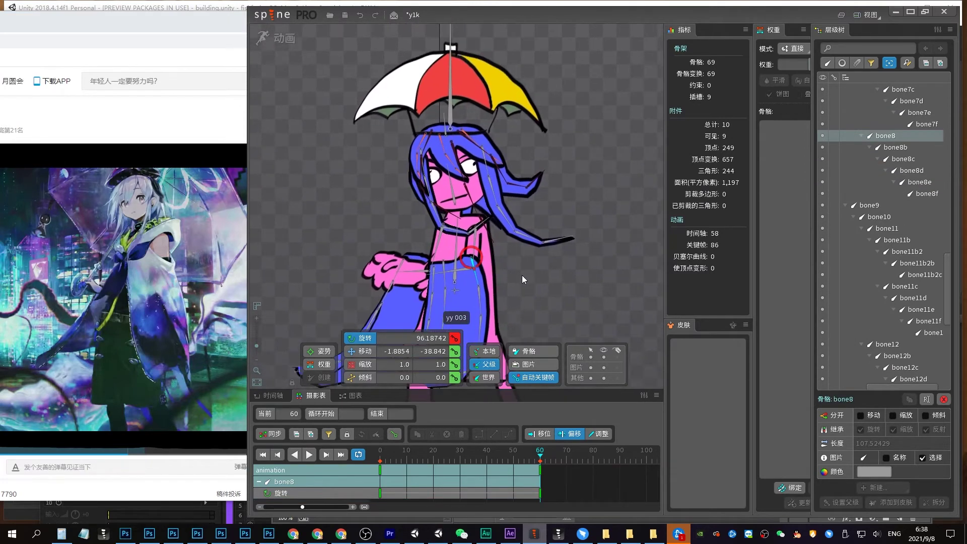
{"action": "mouse_move", "coordinate": [488, 177]}
{"action": "left_mouse_down"}
{"action": "mouse_move", "coordinate": [528, 238]}
{"action": "mouse_move", "coordinate": [549, 241]}
{"action": "mouse_move", "coordinate": [508, 239]}
{"action": "mouse_move", "coordinate": [514, 262]}
{"action": "mouse_move", "coordinate": [453, 247]}
{"action": "left_mouse_up"}
{"action": "left_click", "coordinate": [524, 267], "text": "ctrl"}
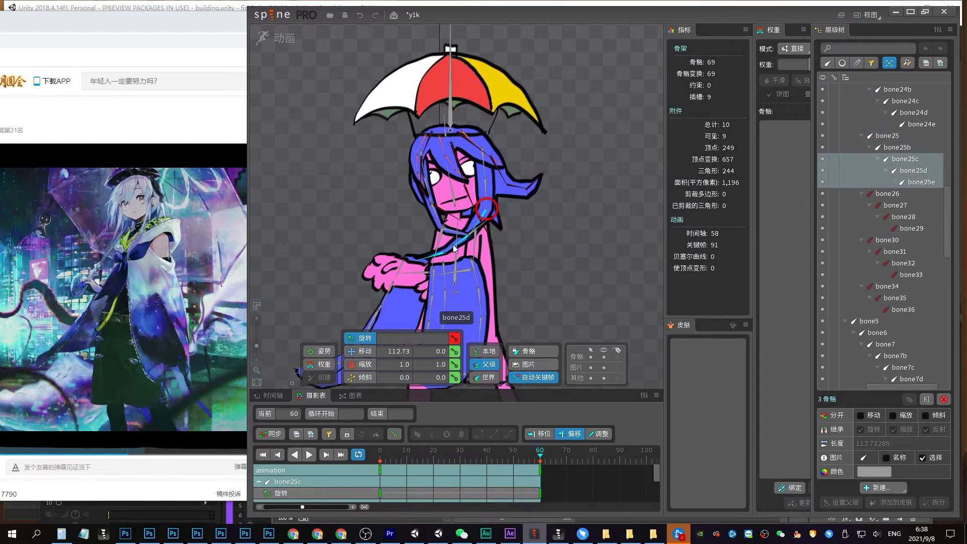
{"action": "left_click", "coordinate": [452, 244], "text": "ctrl"}
{"action": "mouse_move", "coordinate": [522, 287]}
{"action": "left_mouse_down"}
{"action": "mouse_move", "coordinate": [431, 186]}
{"action": "mouse_move", "coordinate": [417, 222]}
{"action": "left_mouse_up"}
Rotate the bone24c–bone24e left hair strand and turn its tip outward
{"action": "left_click", "coordinate": [416, 206]}
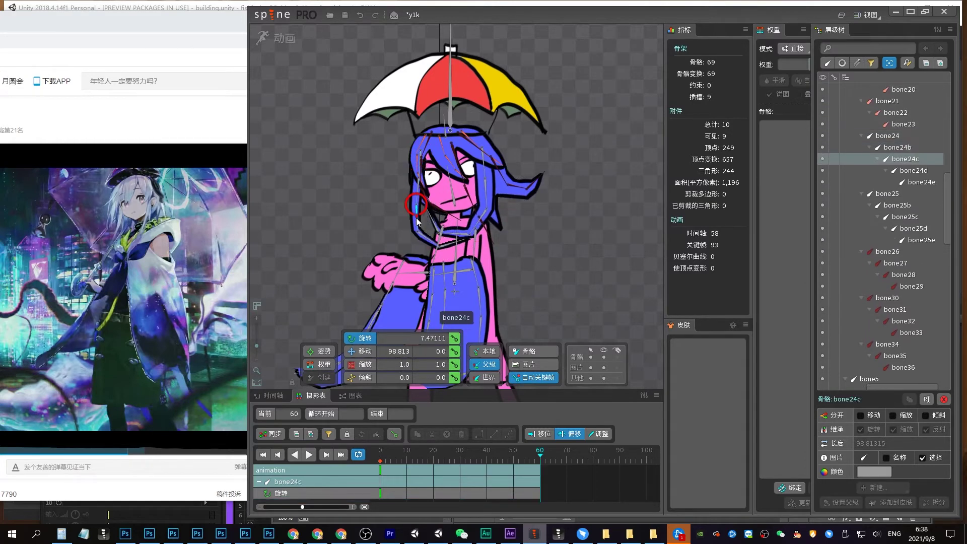
{"action": "left_click", "coordinate": [423, 233], "text": "ctrl"}
{"action": "mouse_move", "coordinate": [555, 238]}
{"action": "left_mouse_down"}
{"action": "mouse_move", "coordinate": [509, 292]}
{"action": "mouse_move", "coordinate": [525, 266]}
{"action": "left_mouse_up"}
{"action": "left_click", "coordinate": [416, 247], "text": "ctrl"}
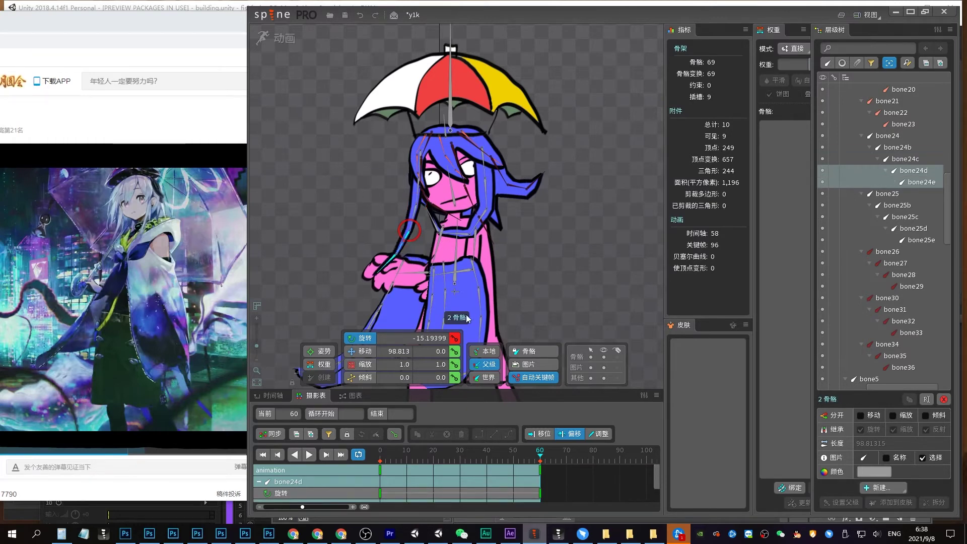
{"action": "left_click_drag", "start_coordinate": [404, 271], "coordinate": [425, 274]}
Key a rotation on hair bones bone18, bone19 and bone20
{"action": "left_click", "coordinate": [419, 148]}
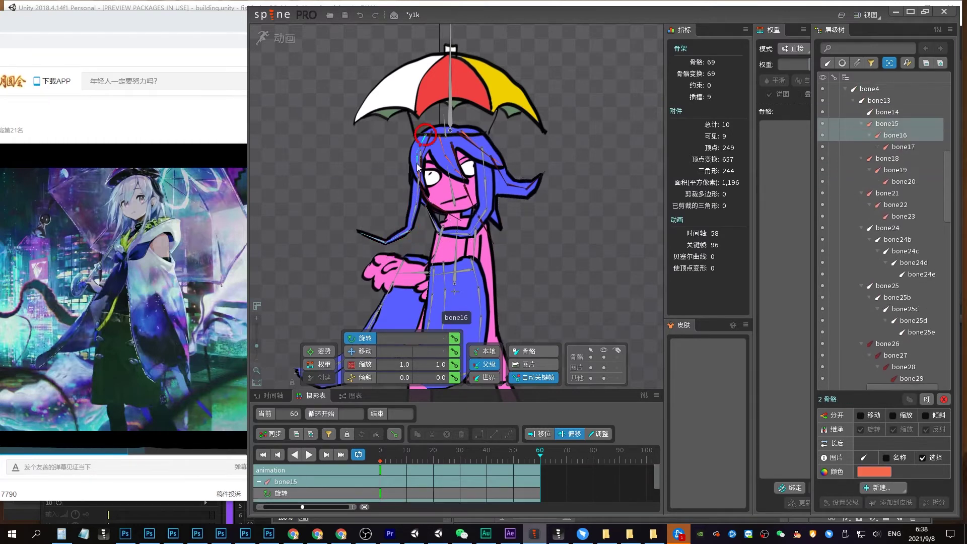
{"action": "left_click", "coordinate": [442, 150]}
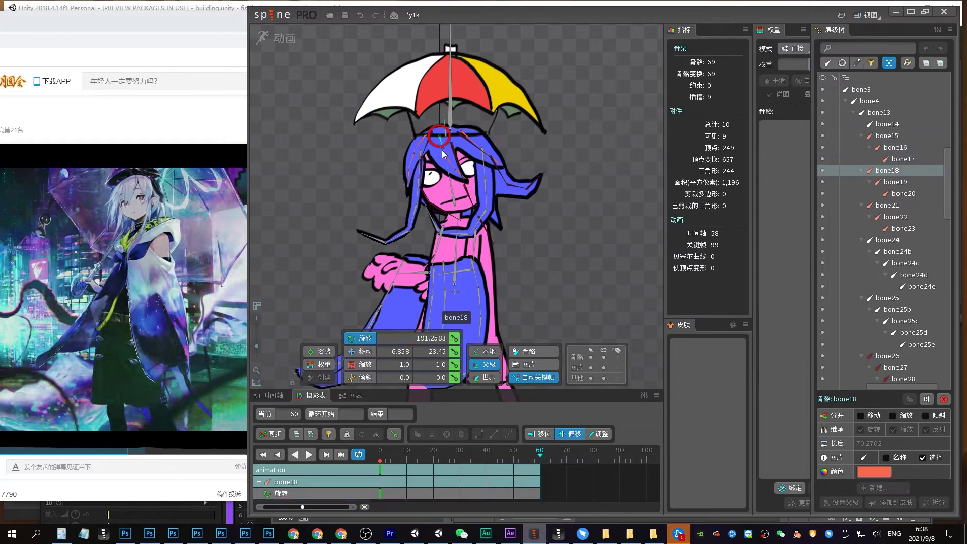
{"action": "left_click", "coordinate": [469, 174], "text": "ctrl"}
{"action": "left_click", "coordinate": [458, 176], "text": "ctrl"}
{"action": "left_click_drag", "start_coordinate": [527, 161], "coordinate": [535, 165]}
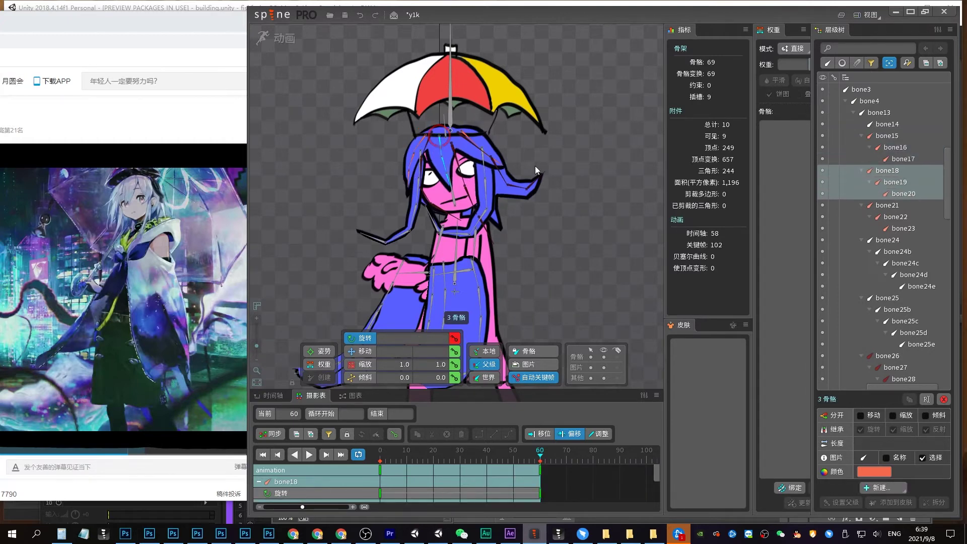
{"action": "key", "text": "Escape"}
Select hair bones bone16–bone20 and rotate bone22 slightly to key it
{"action": "left_click", "coordinate": [445, 172]}
{"action": "left_click", "coordinate": [443, 160], "text": "ctrl"}
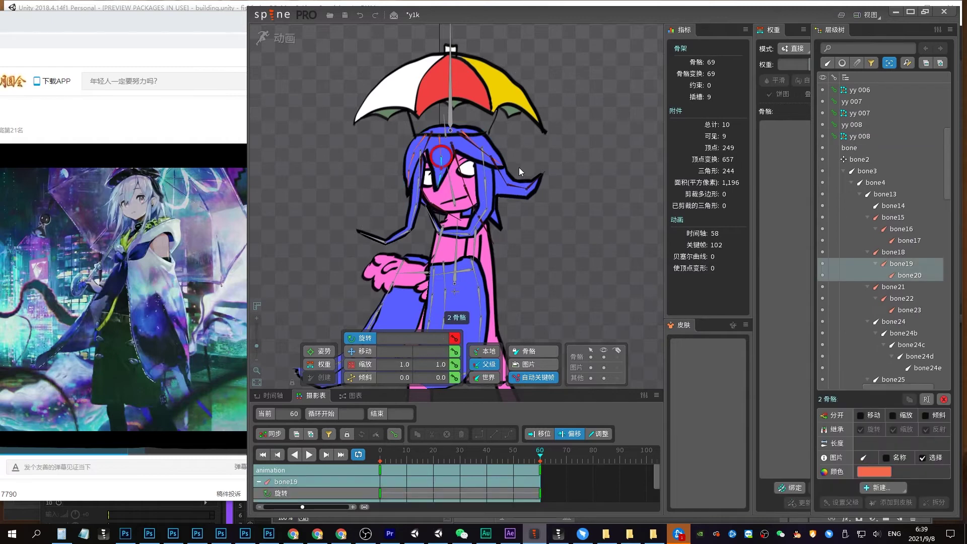
{"action": "left_click", "coordinate": [410, 164]}
{"action": "left_click", "coordinate": [413, 174], "text": "ctrl"}
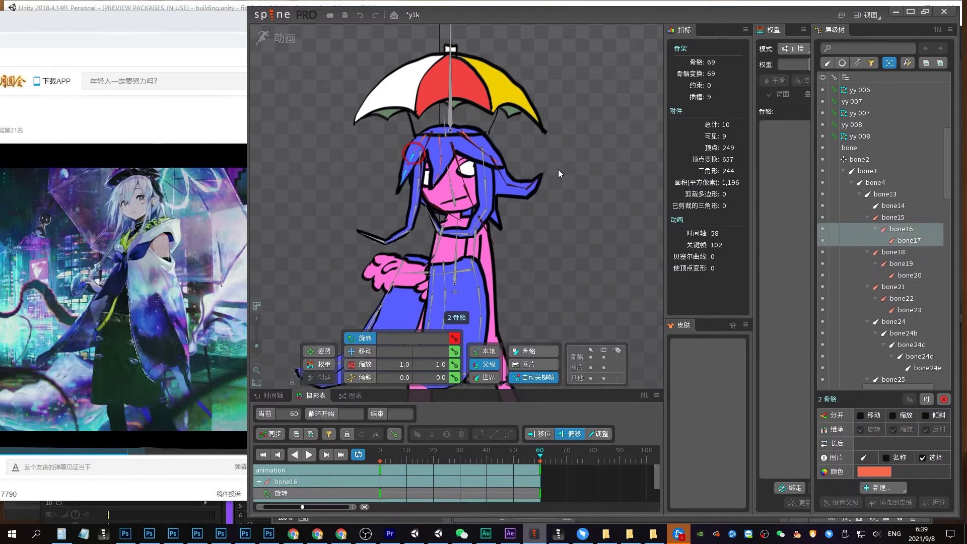
{"action": "left_click", "coordinate": [488, 149]}
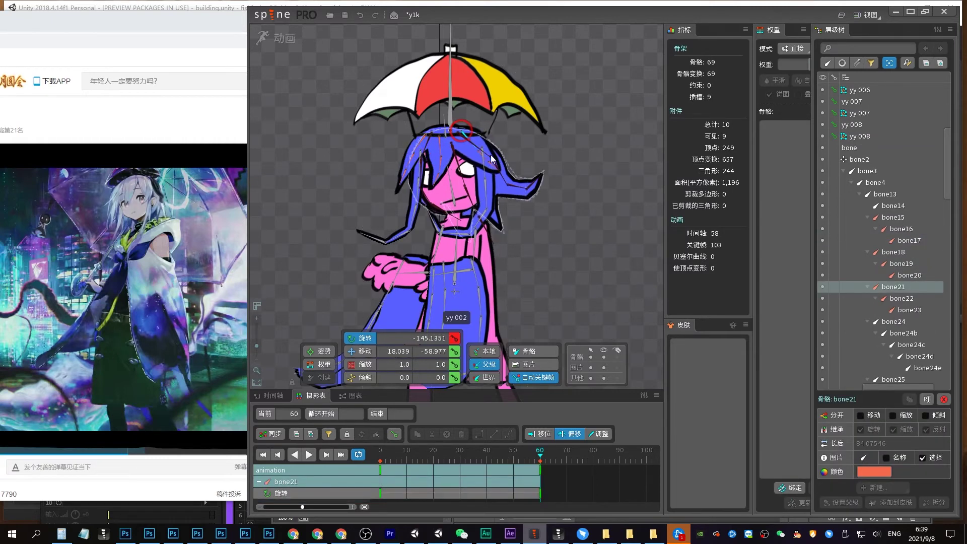
{"action": "left_click_drag", "start_coordinate": [491, 155], "coordinate": [486, 160]}
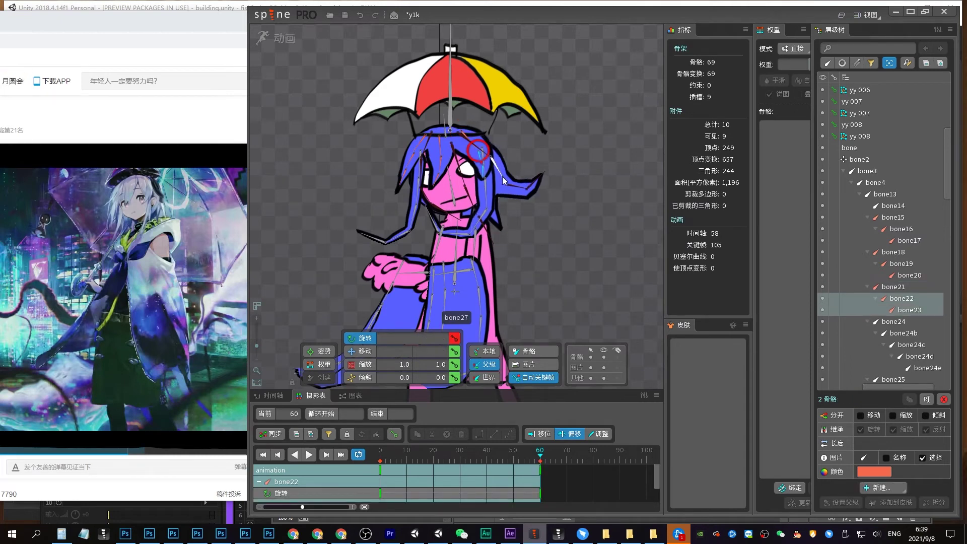
Rotate bone27 and bone28 tips, with bone27 at about -28 degrees
{"action": "left_click", "coordinate": [503, 176]}
{"action": "left_click", "coordinate": [529, 188], "text": "ctrl"}
{"action": "left_click_drag", "start_coordinate": [533, 237], "coordinate": [547, 214]}
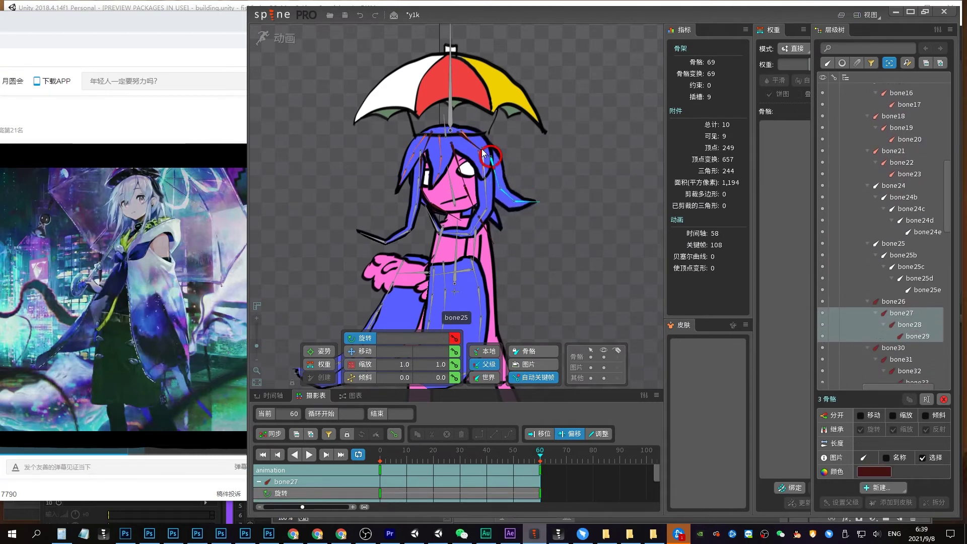
{"action": "left_click_drag", "start_coordinate": [482, 153], "coordinate": [492, 189]}
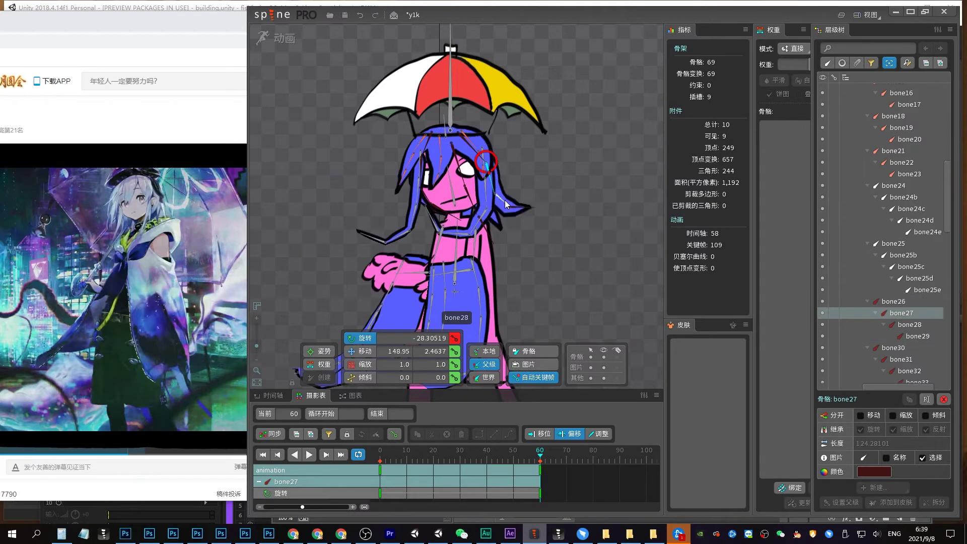
{"action": "left_click", "coordinate": [505, 201]}
{"action": "left_click", "coordinate": [490, 235]}
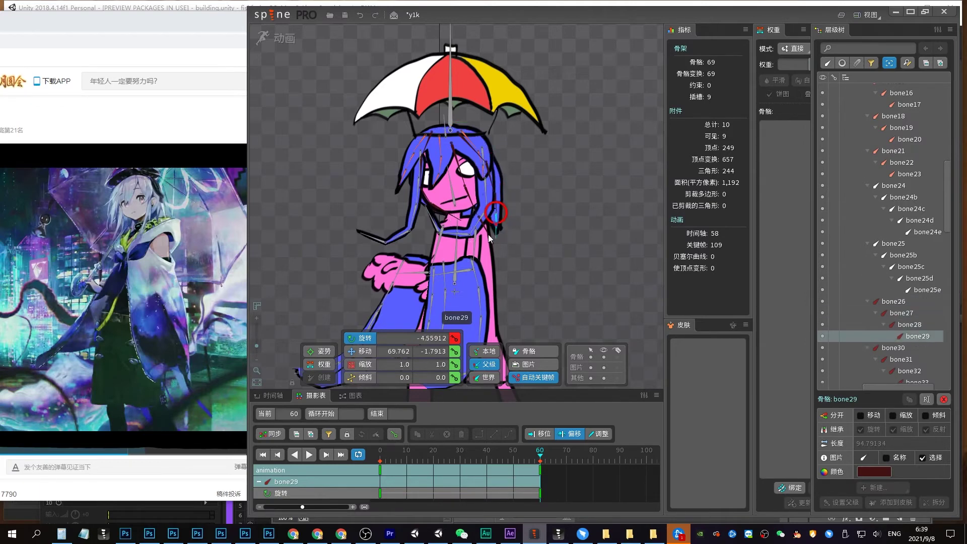
Key rotations on bone35, bone36, bone31 and the bone32–bone33 strand
{"action": "left_click_drag", "start_coordinate": [457, 168], "coordinate": [528, 204]}
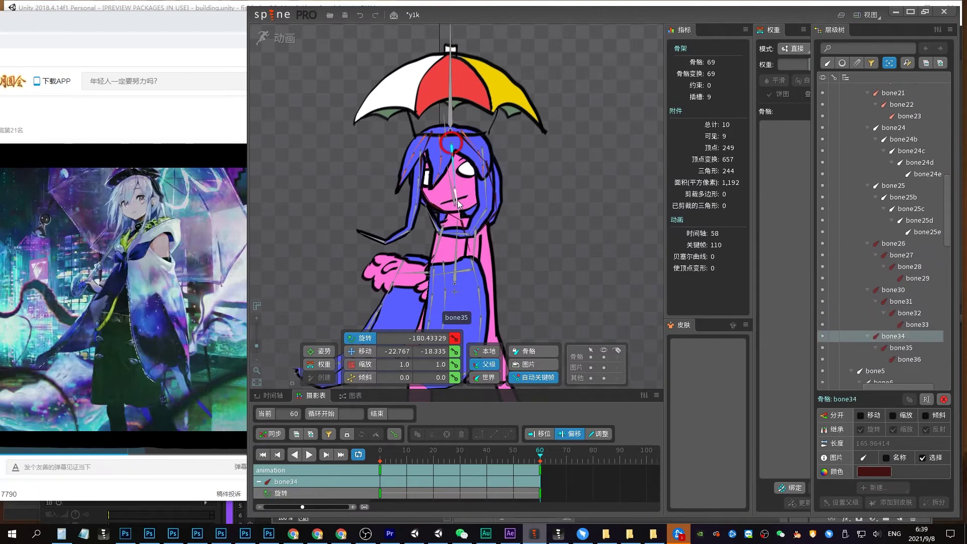
{"action": "left_click", "coordinate": [455, 222]}
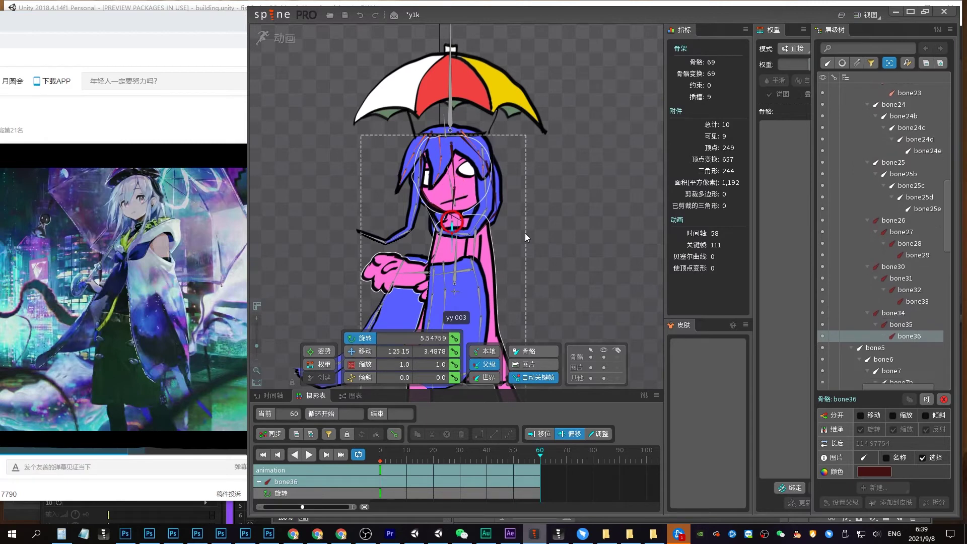
{"action": "left_click_drag", "start_coordinate": [525, 234], "coordinate": [516, 280]}
{"action": "mouse_move", "coordinate": [419, 176]}
{"action": "left_mouse_down"}
{"action": "mouse_move", "coordinate": [417, 233]}
{"action": "mouse_move", "coordinate": [403, 235]}
{"action": "left_mouse_up"}
{"action": "left_click", "coordinate": [423, 206]}
{"action": "left_click", "coordinate": [419, 224], "text": "ctrl"}
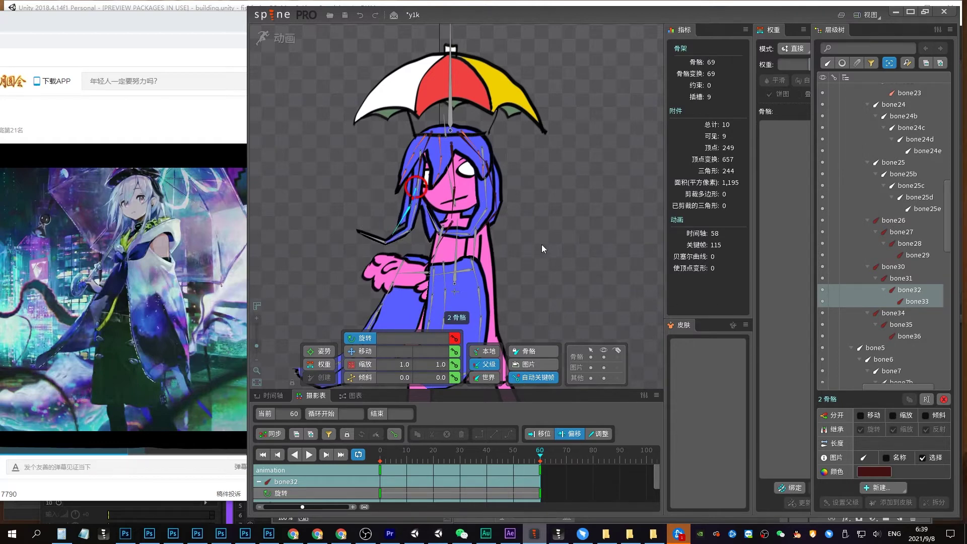
{"action": "left_click", "coordinate": [905, 301]}
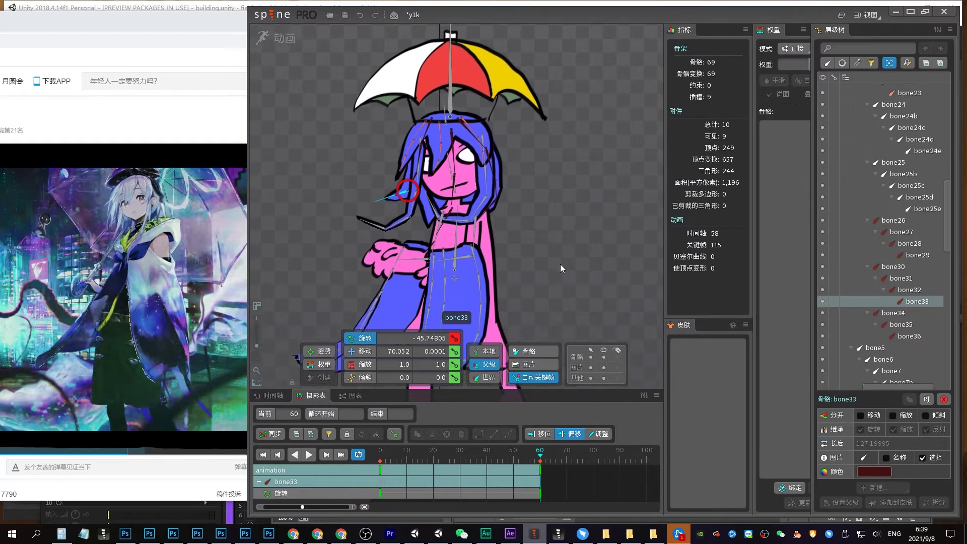
After previewing the sway, move the end keys from frame 60 to frame 30
{"action": "key", "text": "space"}
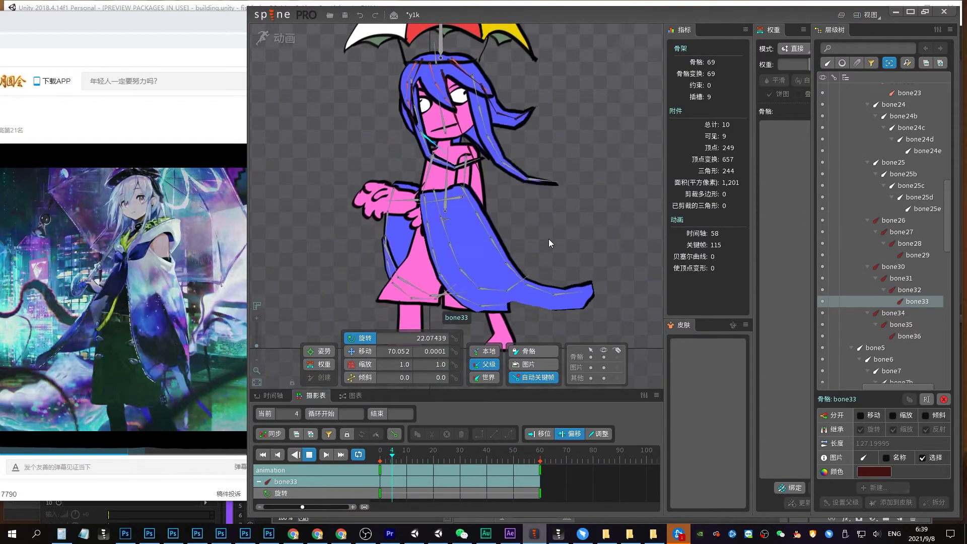
{"action": "left_click_drag", "start_coordinate": [565, 393], "coordinate": [565, 348]}
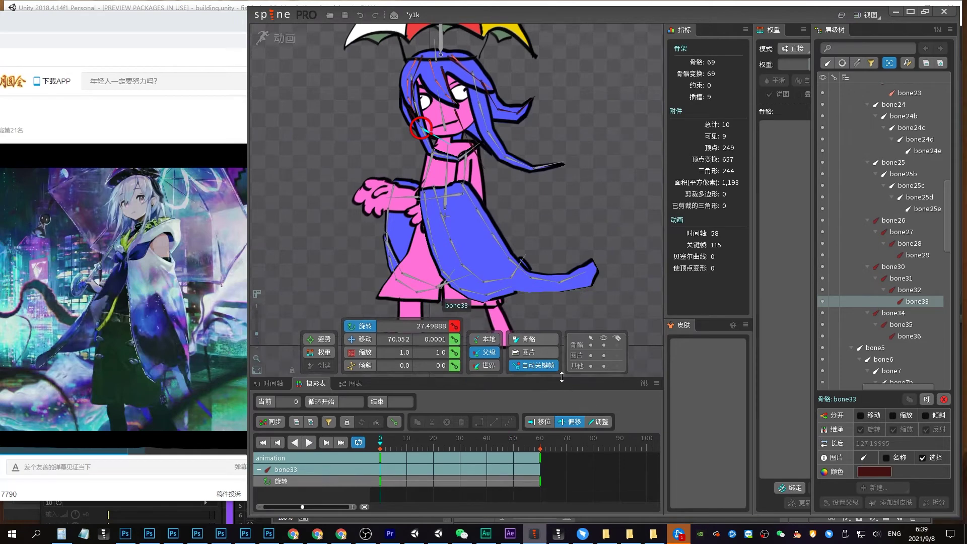
{"action": "left_click", "coordinate": [542, 429]}
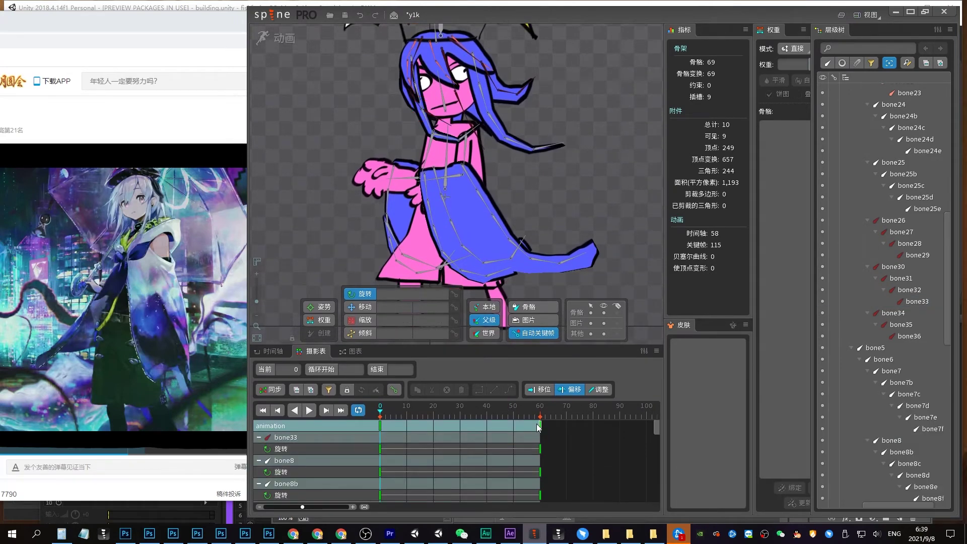
{"action": "left_click_drag", "start_coordinate": [542, 431], "coordinate": [504, 429]}
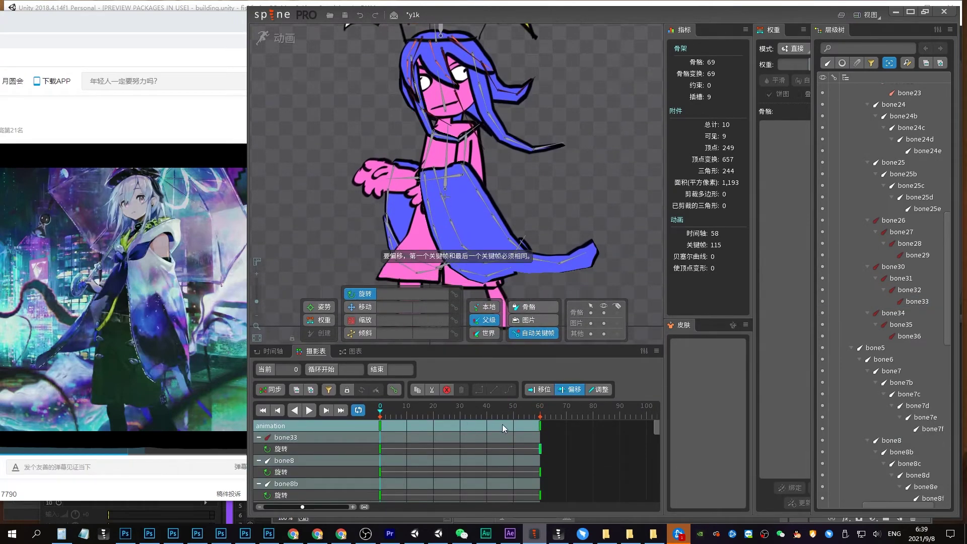
{"action": "left_click", "coordinate": [568, 404]}
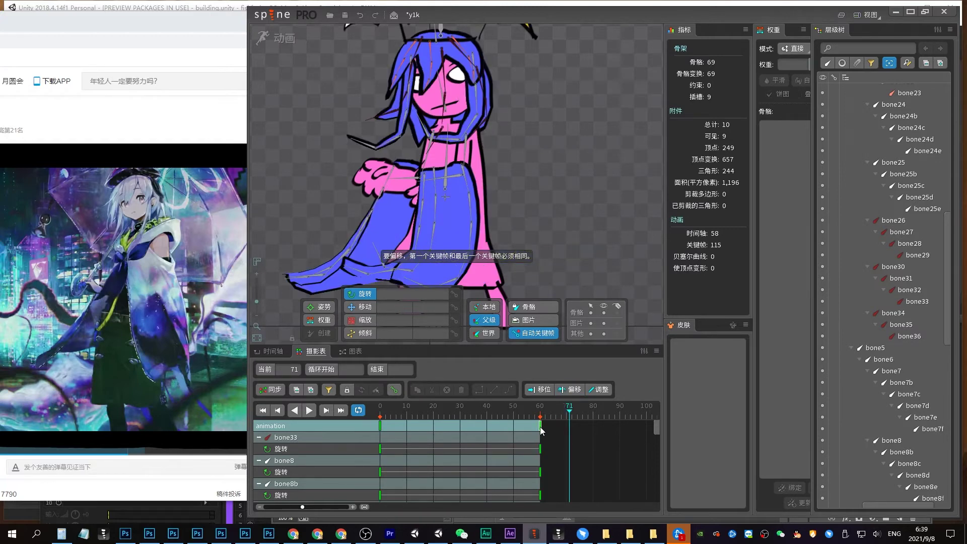
{"action": "mouse_move", "coordinate": [542, 429]}
{"action": "left_mouse_down"}
{"action": "mouse_move", "coordinate": [461, 429]}
{"action": "mouse_move", "coordinate": [332, 383]}
{"action": "left_mouse_up"}
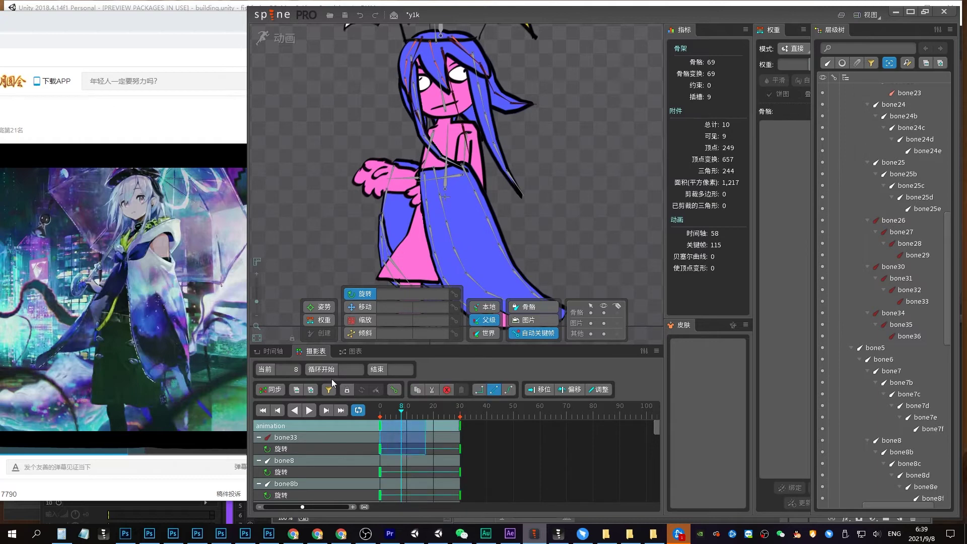
Copy the frame-0 keys to frame 60 to close the loop, then preview it
{"action": "key", "text": "ctrl+c"}
{"action": "left_click", "coordinate": [540, 414]}
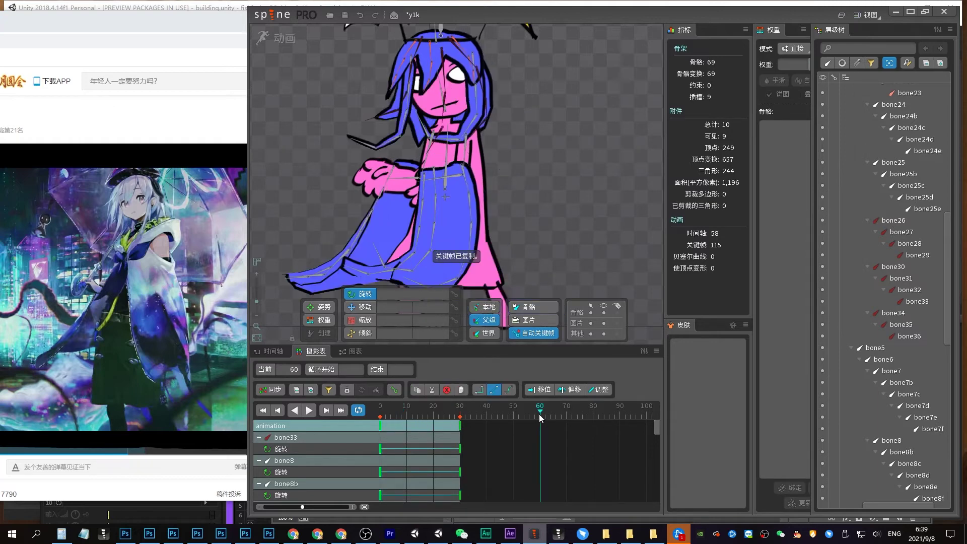
{"action": "key", "text": "ctrl+v"}
{"action": "key", "text": "space"}
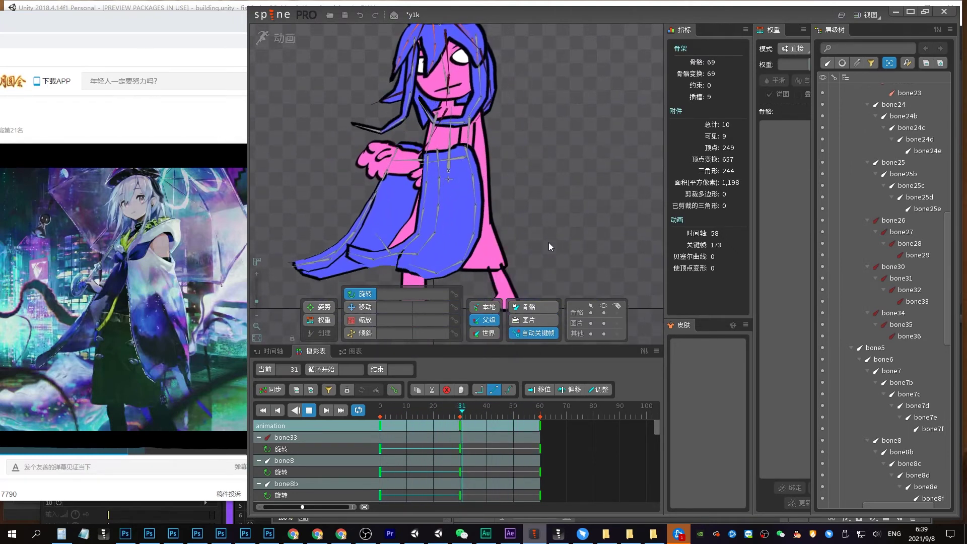
{"action": "key", "text": "space"}
Stretch bone33's frame 0–60 keys so they end at frame 90, checking playback
{"action": "left_click_drag", "start_coordinate": [565, 438], "coordinate": [380, 423]}
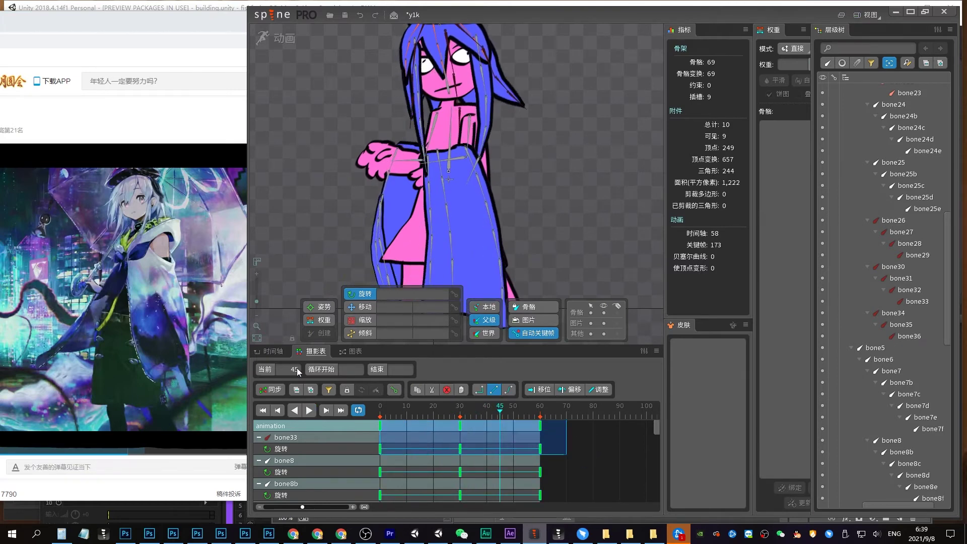
{"action": "left_click_drag", "start_coordinate": [550, 444], "coordinate": [380, 421]}
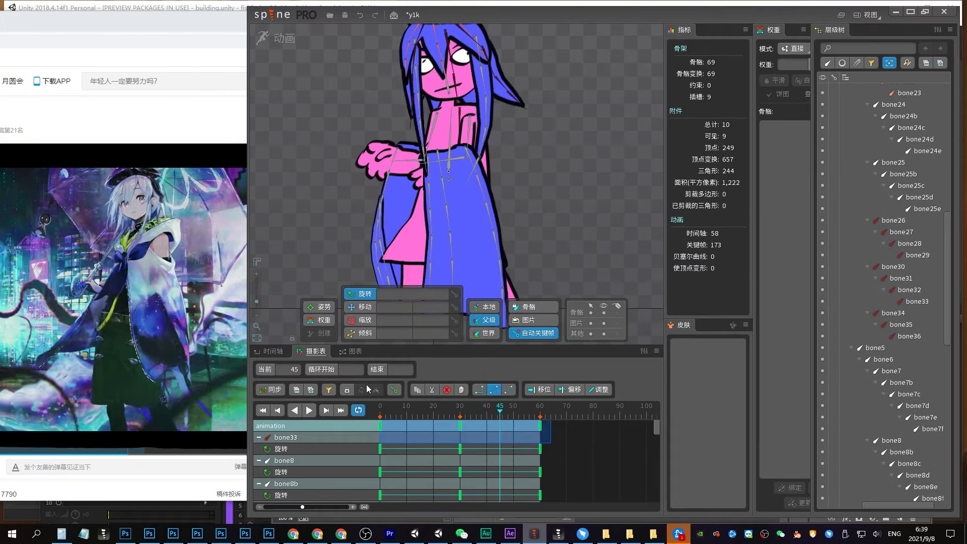
{"action": "left_click_drag", "start_coordinate": [549, 437], "coordinate": [603, 437]}
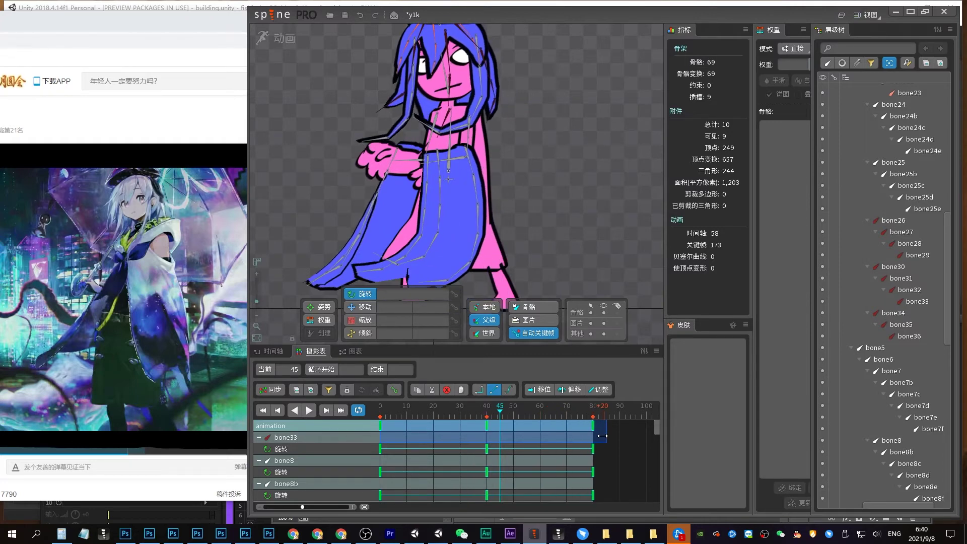
{"action": "left_click_drag", "start_coordinate": [602, 436], "coordinate": [422, 423]}
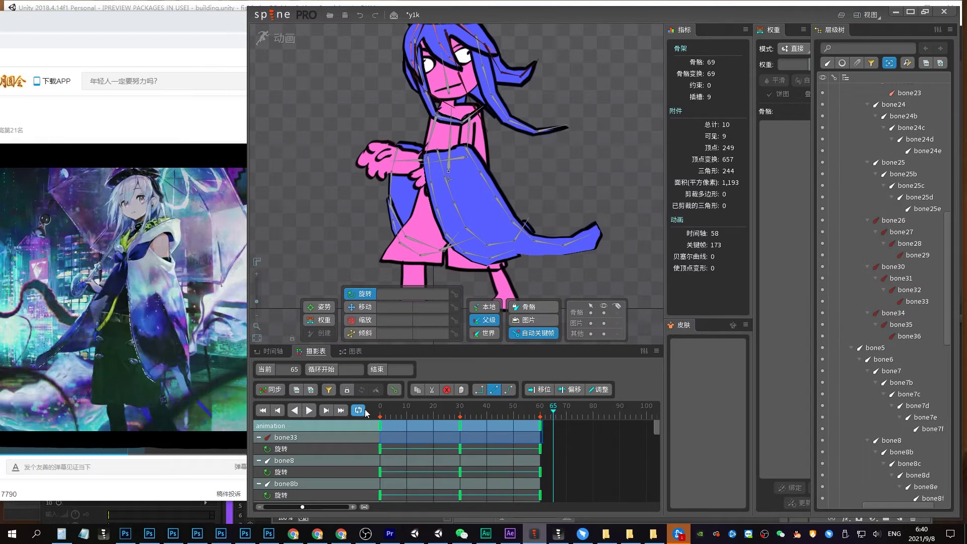
{"action": "left_click_drag", "start_coordinate": [542, 437], "coordinate": [593, 442]}
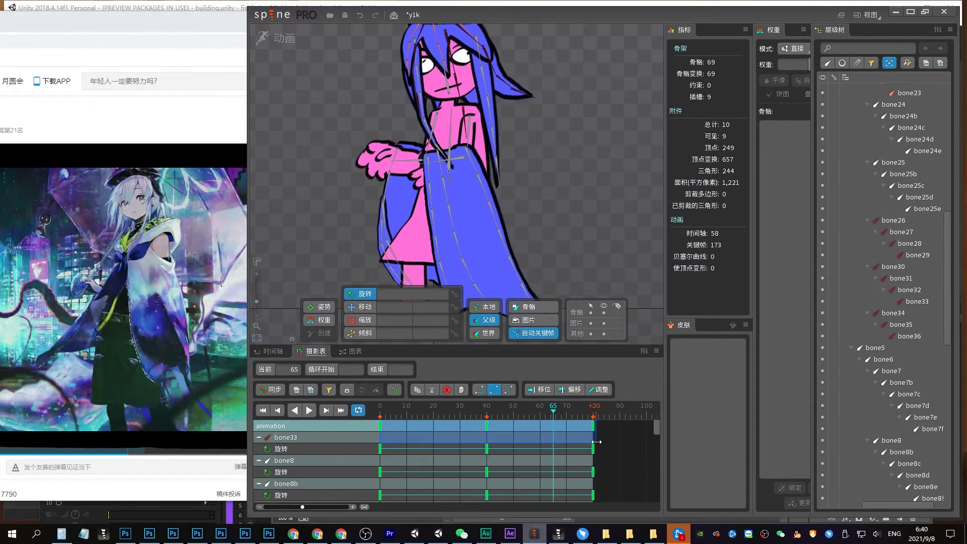
{"action": "key", "text": "space"}
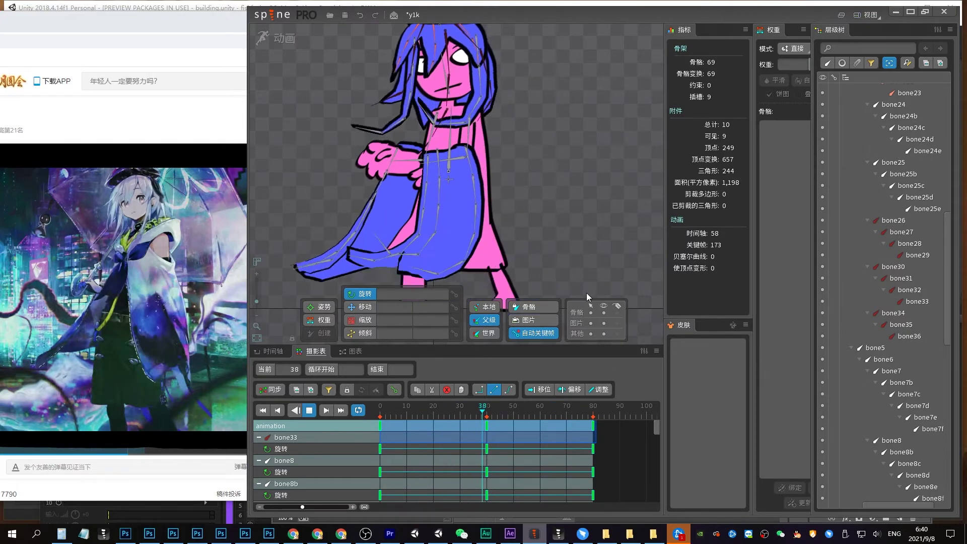
{"action": "left_click_drag", "start_coordinate": [595, 437], "coordinate": [647, 436]}
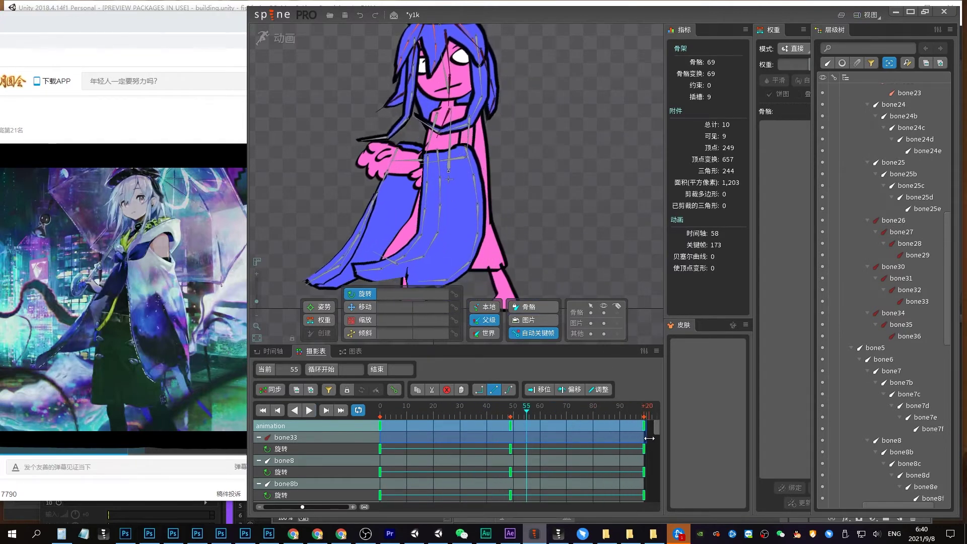
{"action": "key", "text": "space"}
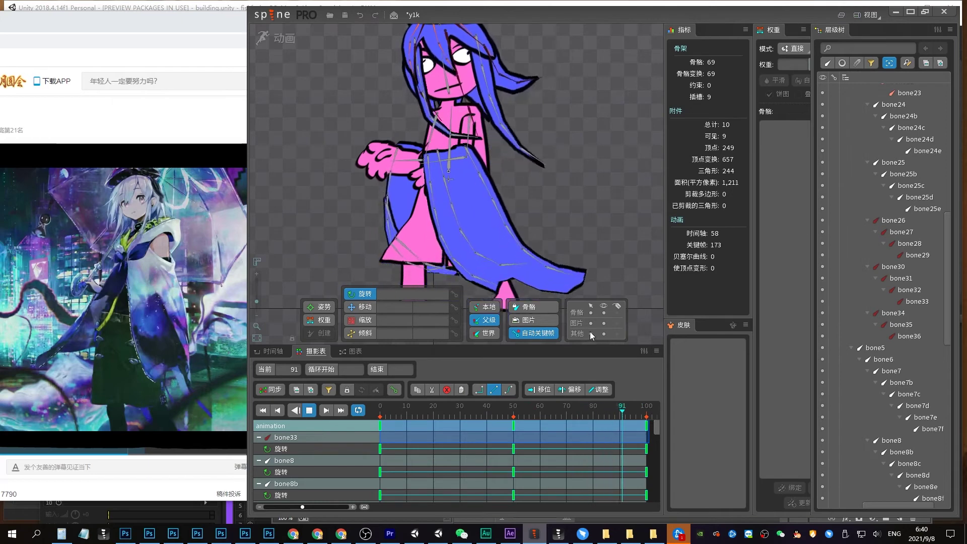
{"action": "key", "text": "space"}
Apply Bezier easing to the selected keys and preview the sway with bone8 selected
{"action": "left_click", "coordinate": [508, 395]}
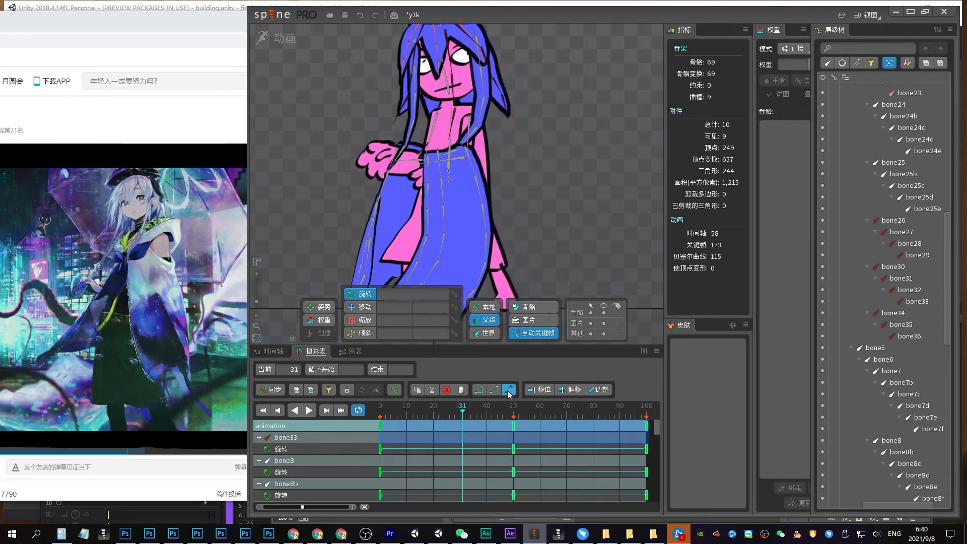
{"action": "key", "text": "space"}
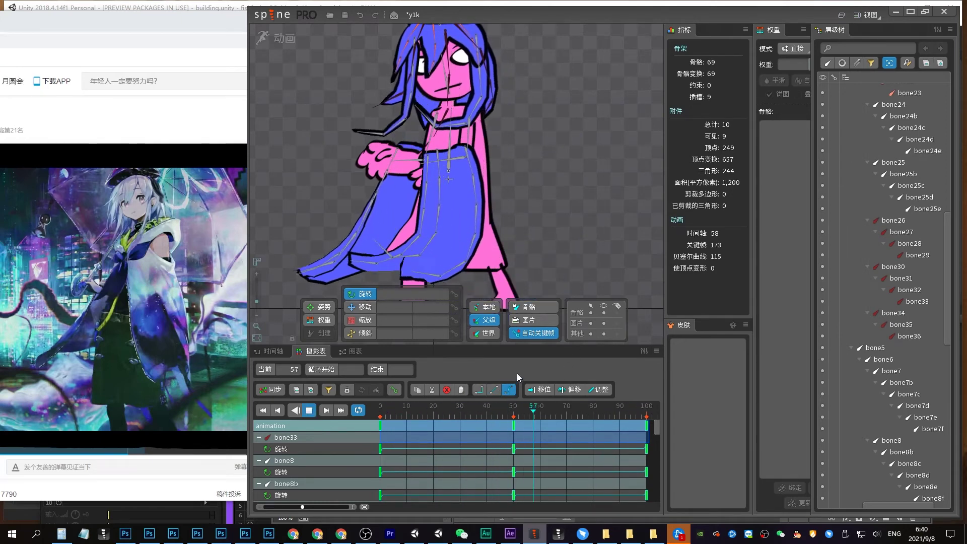
{"action": "key", "text": "space"}
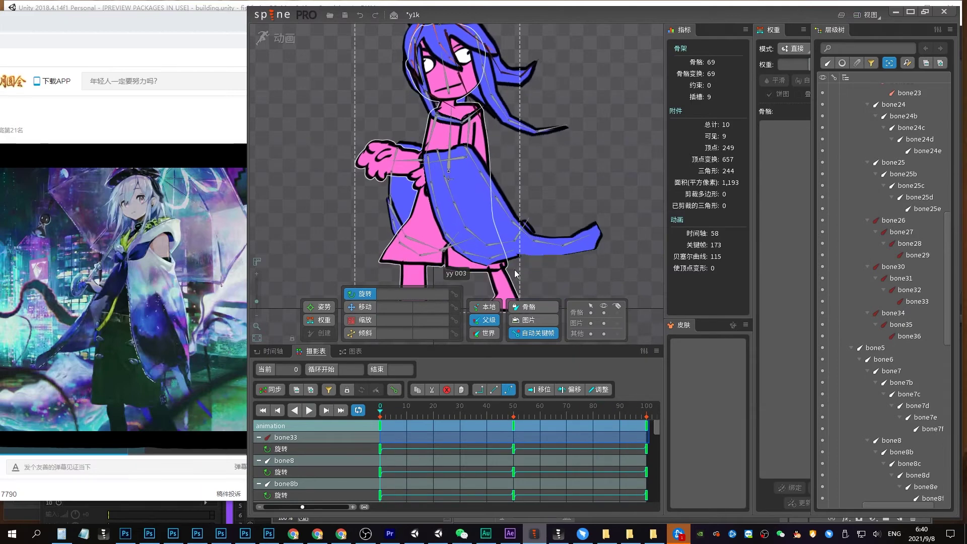
{"action": "key", "text": "ctrl+Right"}
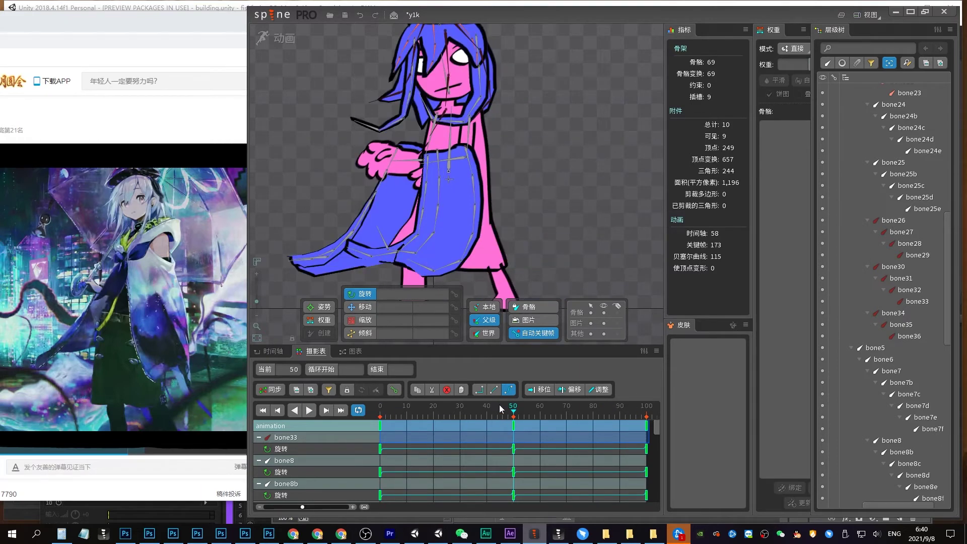
{"action": "key", "text": "Escape"}
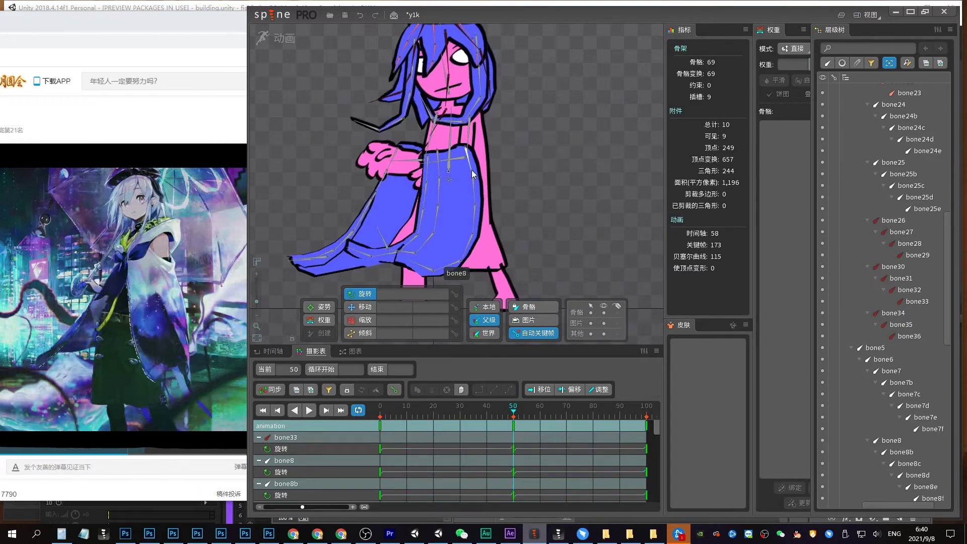
{"action": "left_click", "coordinate": [472, 174]}
{"action": "key", "text": "space"}
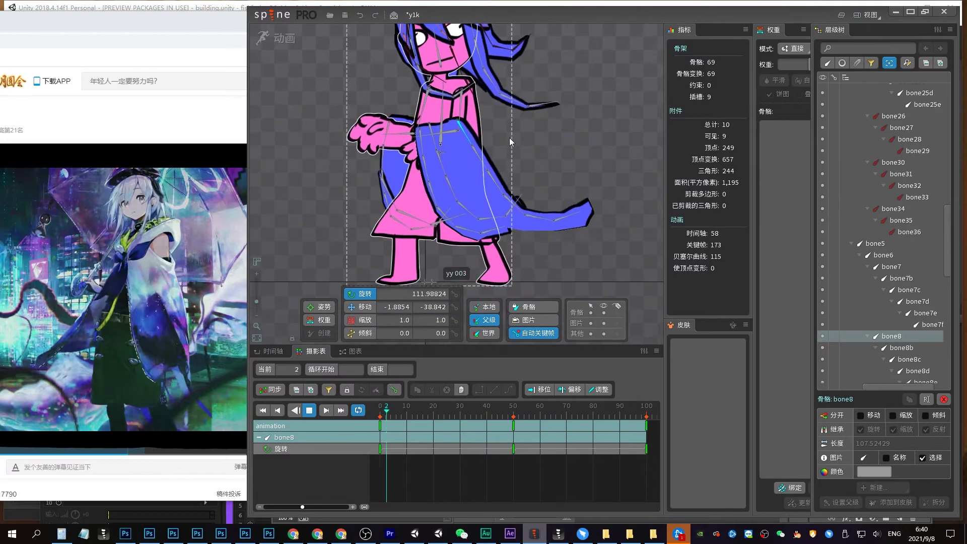
Shift the keys of b-level skirt bones 7b, 8b, 11b and 12b 5 frames later
{"action": "key", "text": "space"}
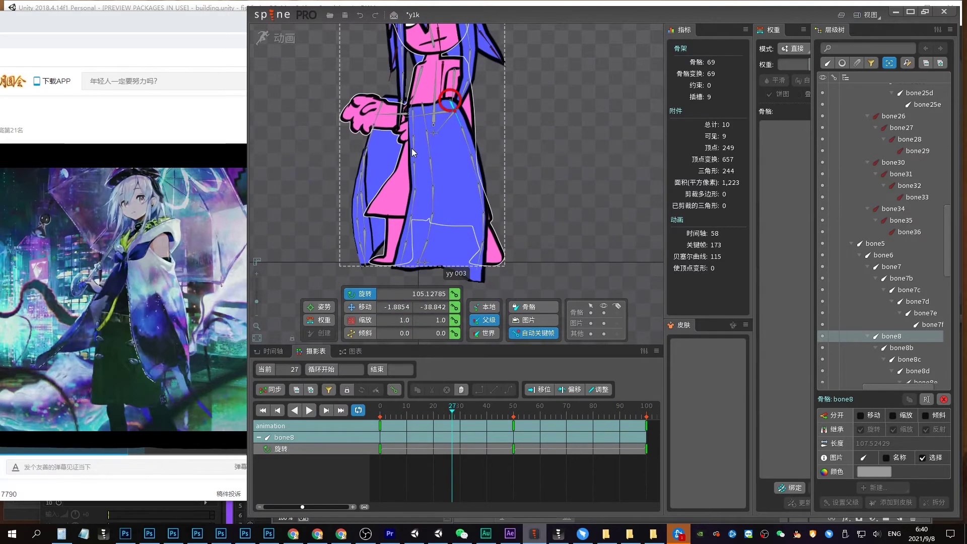
{"action": "left_click", "coordinate": [413, 147]}
{"action": "left_click", "coordinate": [462, 144], "text": "ctrl"}
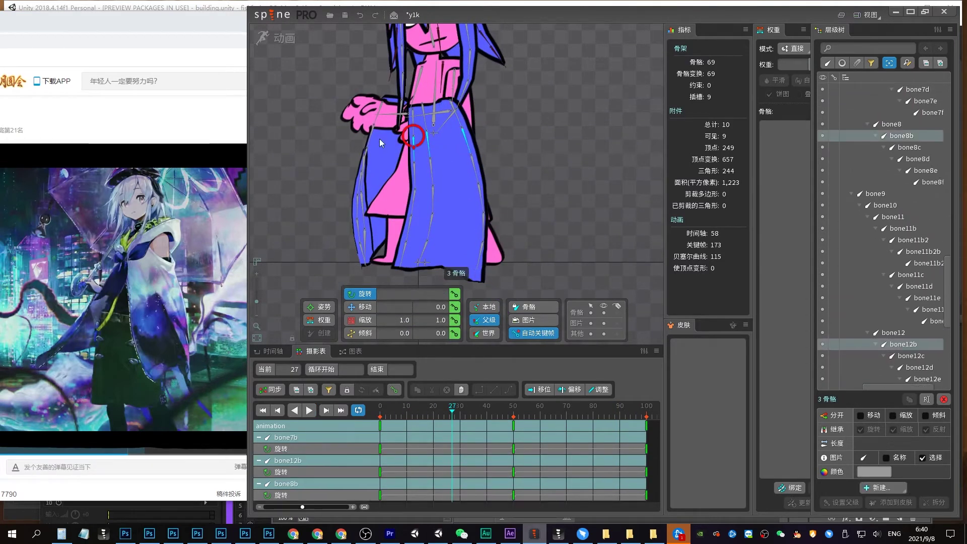
{"action": "left_click", "coordinate": [376, 144], "text": "ctrl"}
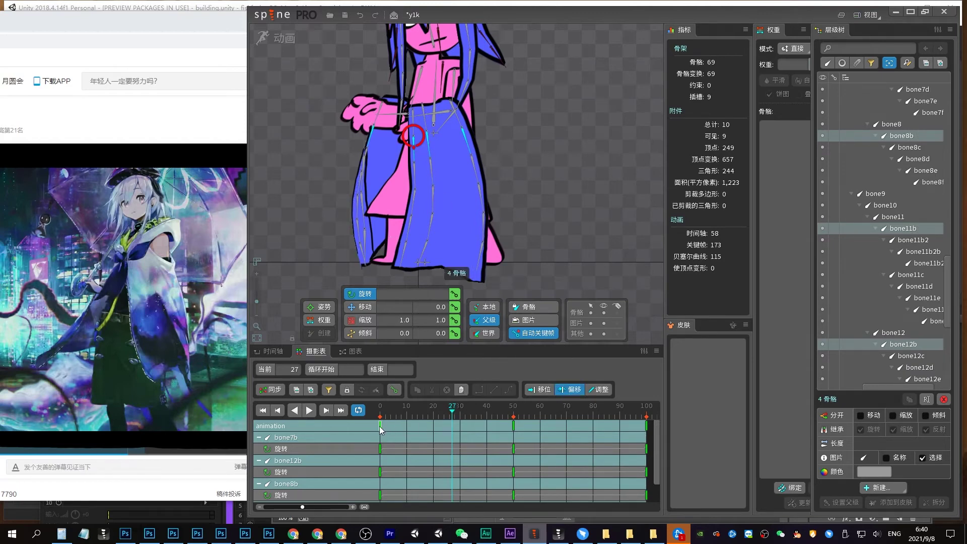
{"action": "left_click_drag", "start_coordinate": [381, 429], "coordinate": [405, 436]}
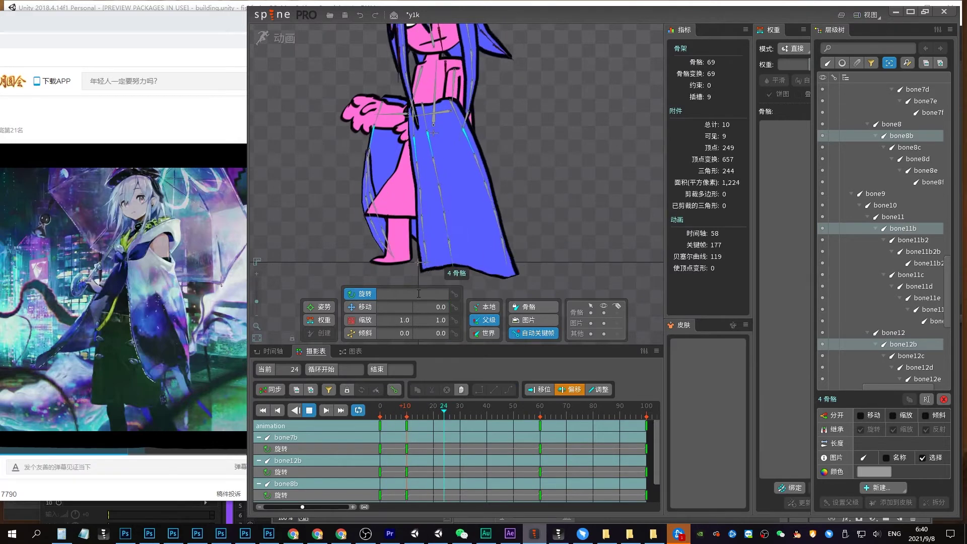
Try shifting the c-level skirt bones' keys, undo it, and preview the animation
{"action": "left_click_drag", "start_coordinate": [450, 181], "coordinate": [463, 192]}
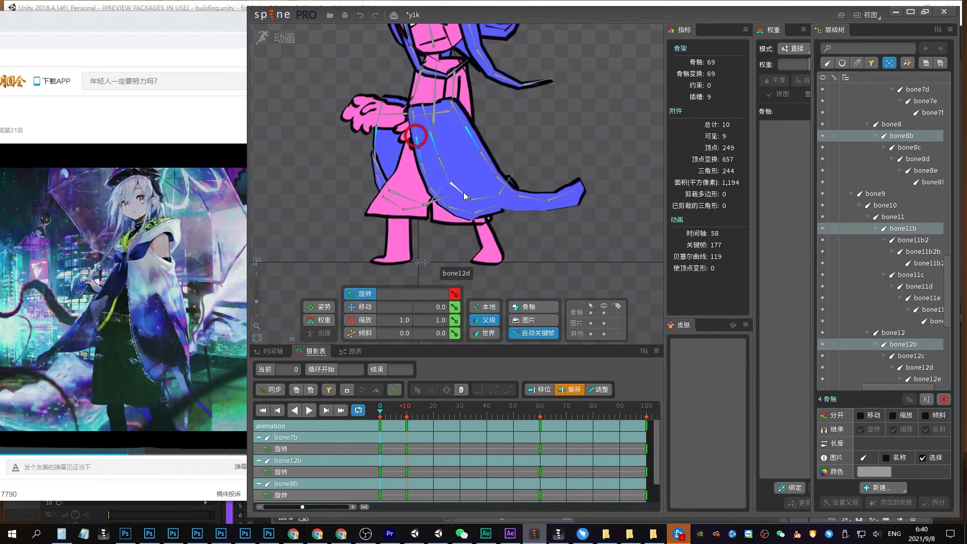
{"action": "left_click", "coordinate": [485, 160]}
{"action": "left_click", "coordinate": [446, 169], "text": "ctrl"}
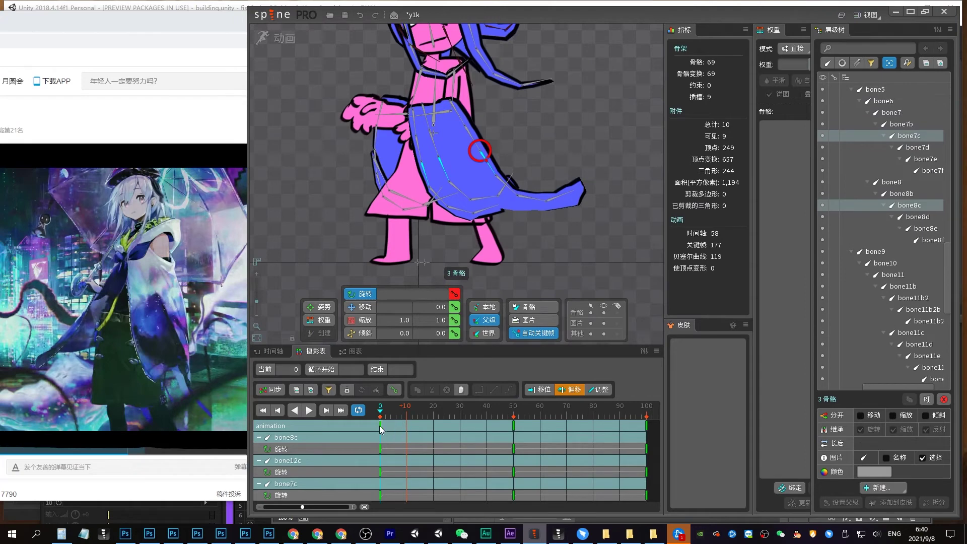
{"action": "left_click_drag", "start_coordinate": [380, 426], "coordinate": [432, 440]}
{"action": "key", "text": "ctrl+z"}
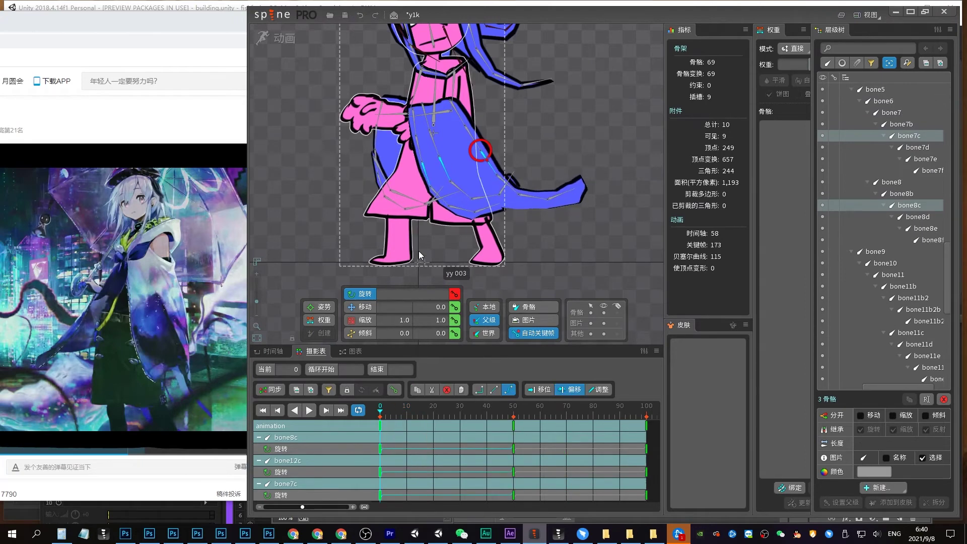
{"action": "key", "text": "space"}
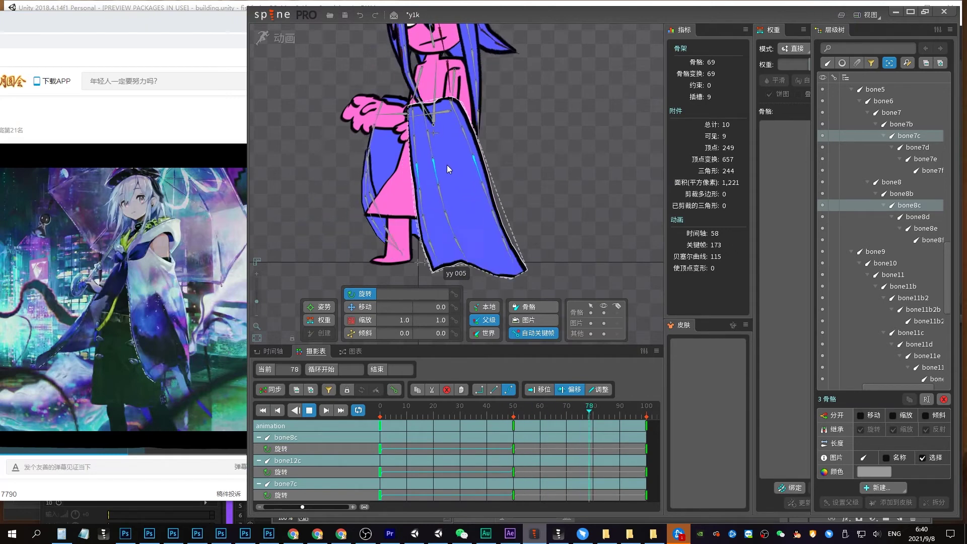
{"action": "key", "text": "space"}
Reselect bones 7b, 8b, 11b and 12b and step the selection down to the c-level bones
{"action": "left_click", "coordinate": [422, 153]}
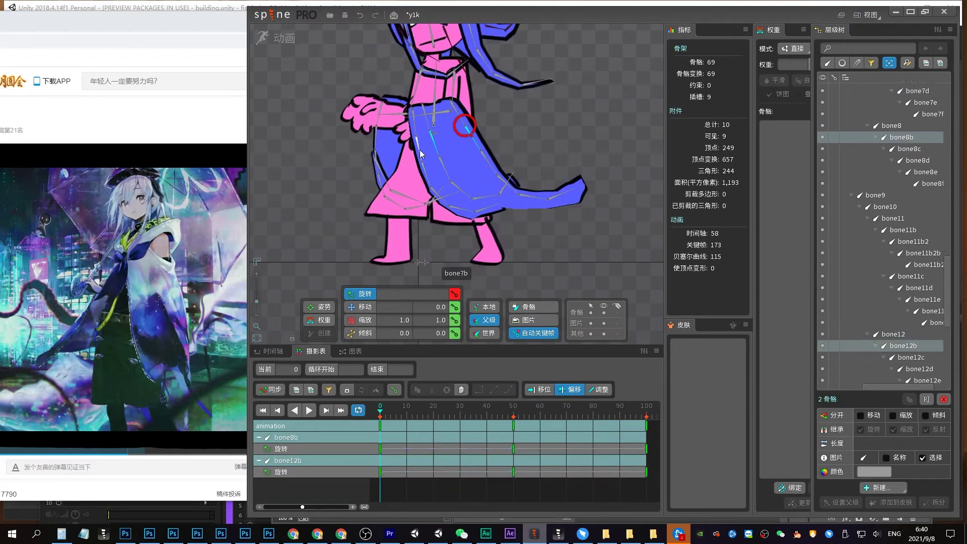
{"action": "left_click", "coordinate": [421, 154], "text": "ctrl"}
{"action": "left_click", "coordinate": [376, 146], "text": "ctrl"}
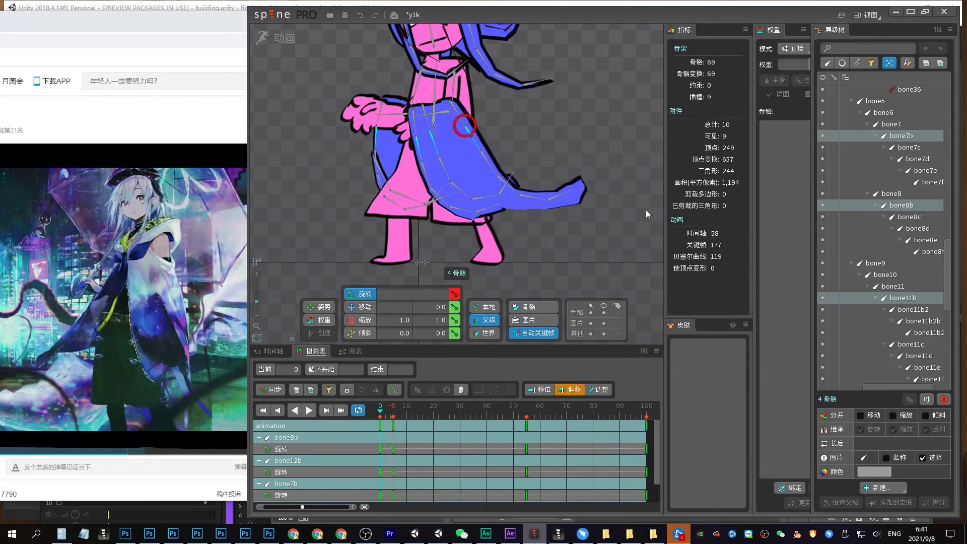
{"action": "key", "text": "ctrl+z"}
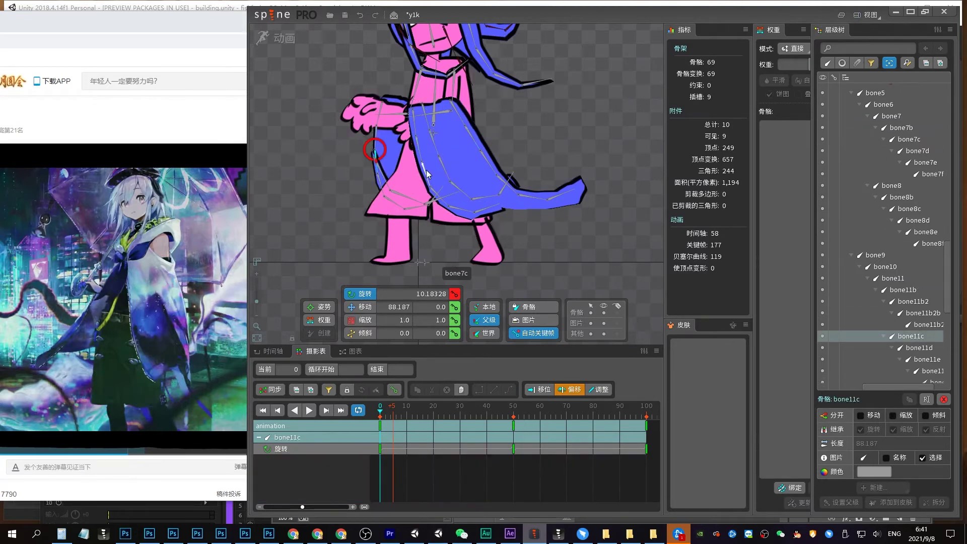
{"action": "key", "text": "ctrl+z"}
{"action": "key", "text": "ctrl+z"}
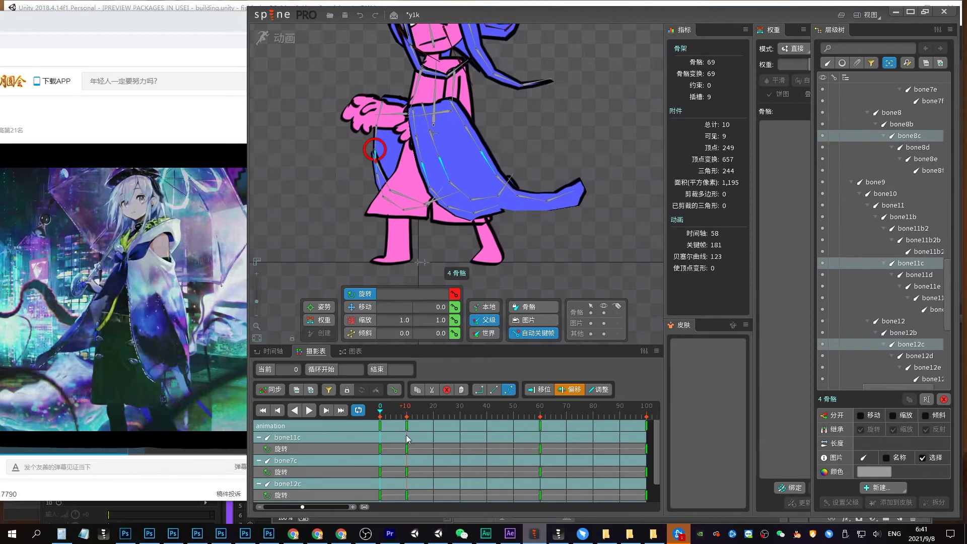
Delay the keys of d-level skirt bones 11d, 12d, 8d and 7d by 15 frames
{"action": "left_click", "coordinate": [381, 187]}
{"action": "left_click", "coordinate": [465, 195], "text": "ctrl"}
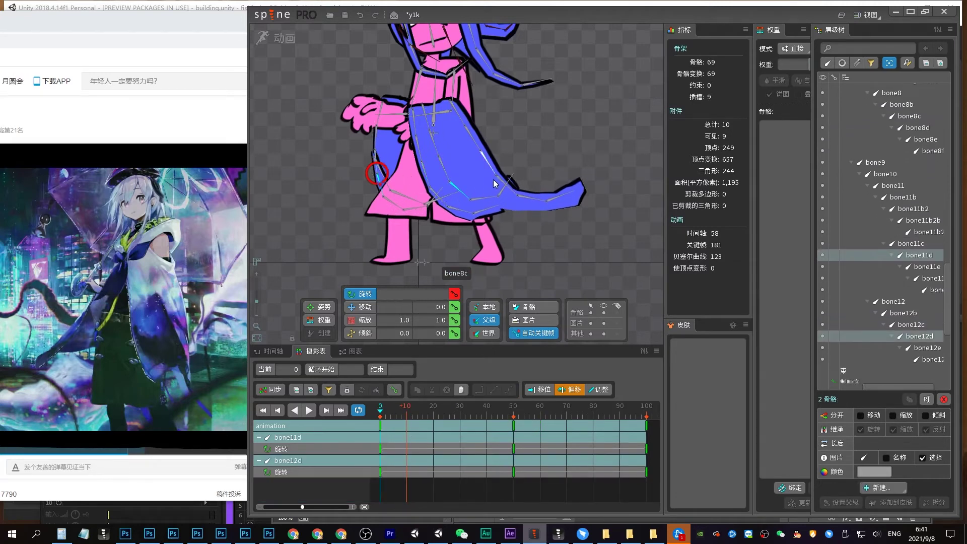
{"action": "left_click", "coordinate": [499, 196], "text": "ctrl"}
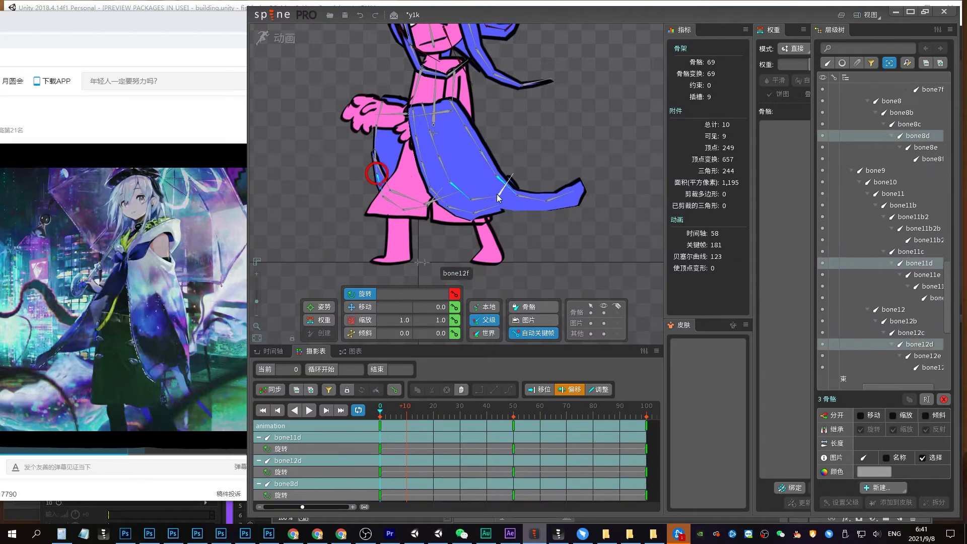
{"action": "left_click", "coordinate": [440, 199], "text": "ctrl"}
{"action": "left_click_drag", "start_coordinate": [380, 430], "coordinate": [422, 440]}
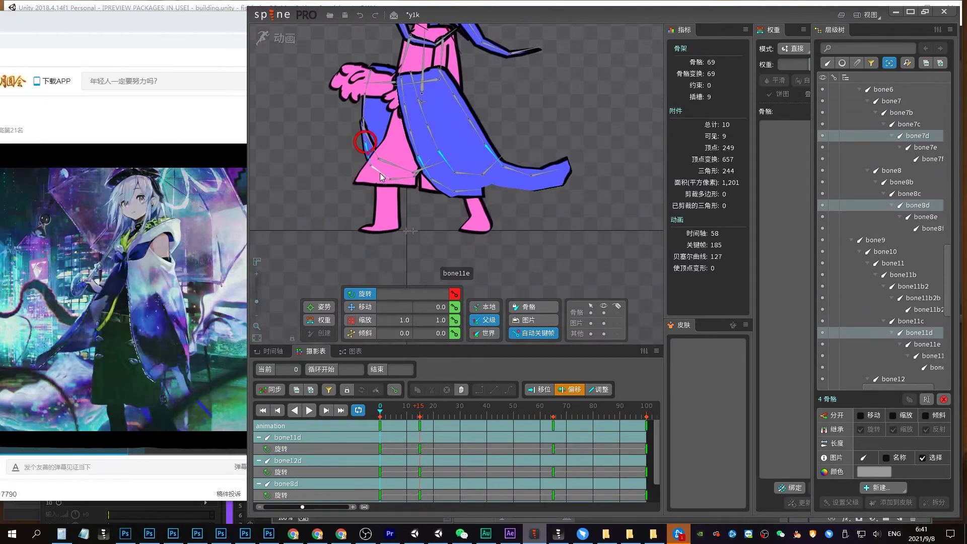
Delay the keys of e-level skirt bones 11e, 7e, 12e and 8e by 20 frames
{"action": "left_click", "coordinate": [380, 173]}
{"action": "left_click", "coordinate": [444, 183], "text": "ctrl"}
{"action": "left_click", "coordinate": [476, 173], "text": "ctrl"}
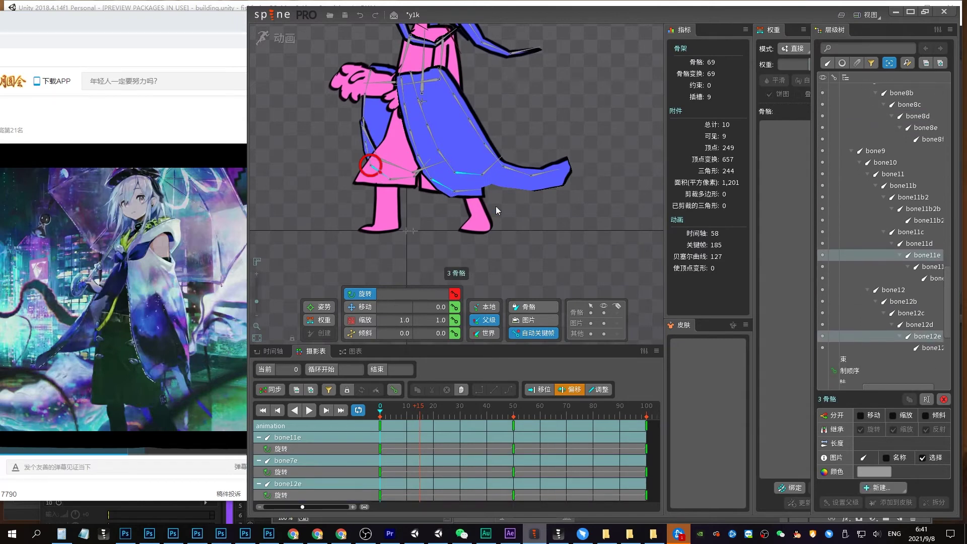
{"action": "left_click", "coordinate": [515, 171], "text": "ctrl"}
{"action": "left_click_drag", "start_coordinate": [381, 427], "coordinate": [424, 442]}
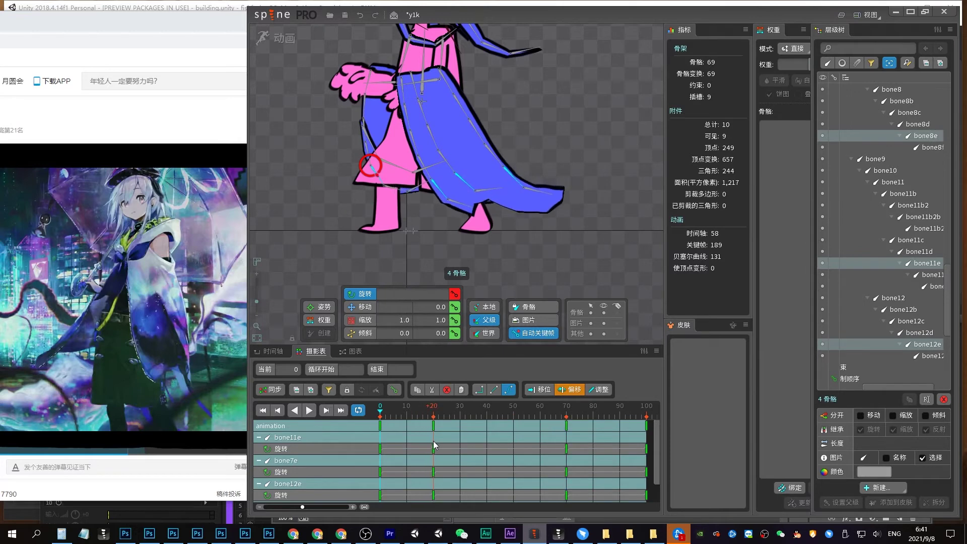
Select f-level skirt bones 11f, 7f, 12f, 8f and hem bone11g, then preview the sway
{"action": "left_click", "coordinate": [398, 193]}
{"action": "left_click", "coordinate": [458, 203], "text": "ctrl"}
{"action": "left_click", "coordinate": [486, 190], "text": "ctrl"}
{"action": "left_click", "coordinate": [535, 192], "text": "ctrl"}
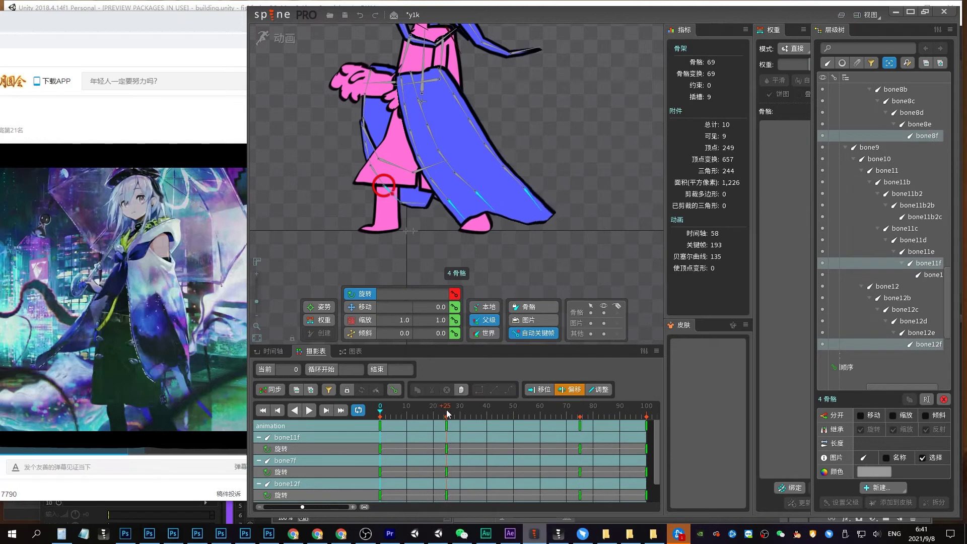
{"action": "left_click", "coordinate": [422, 204]}
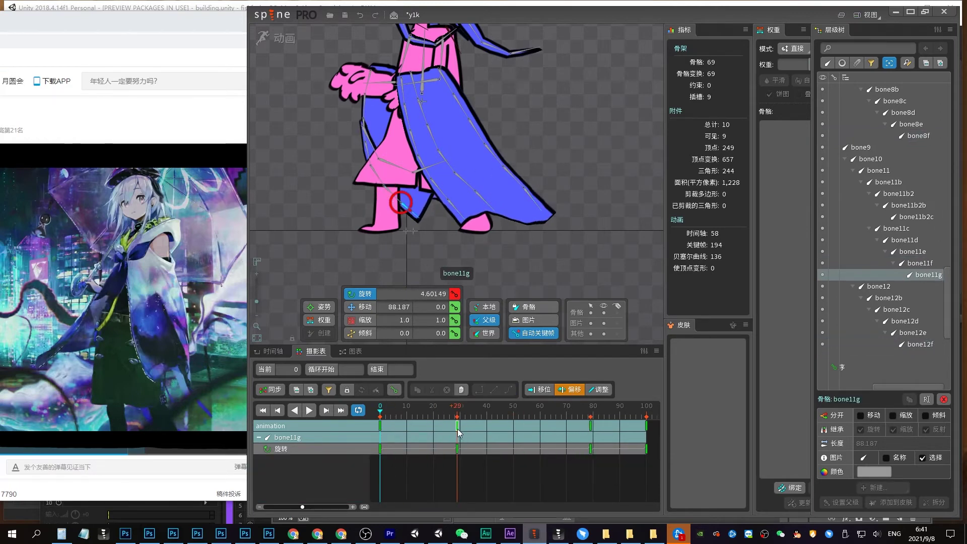
{"action": "key", "text": "l"}
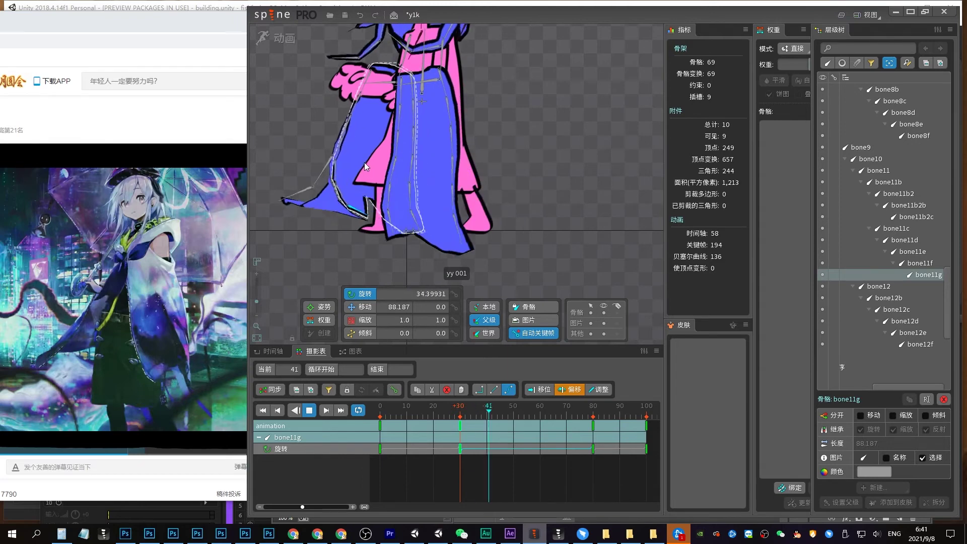
{"action": "key", "text": "k"}
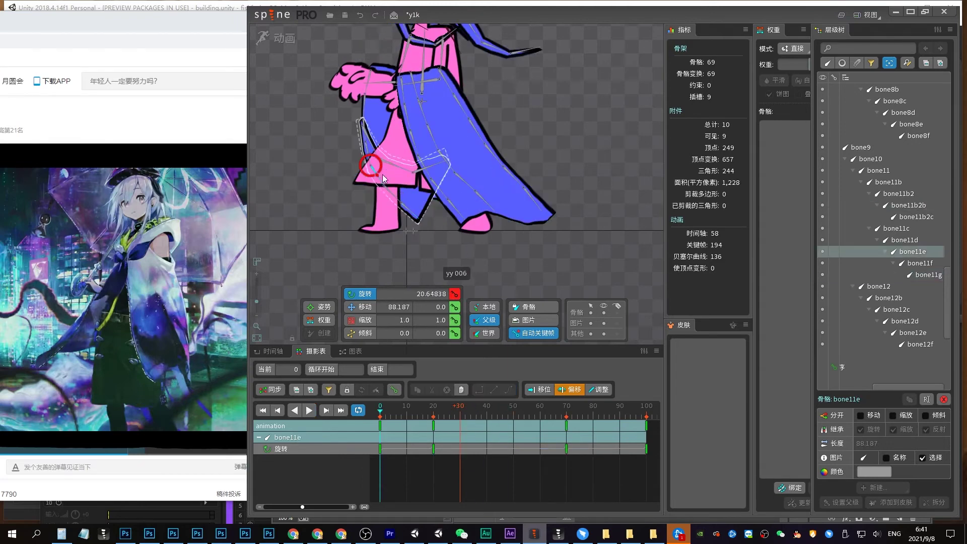
Select skirt bones bone11b2b and bone11b2c and play the sway again
{"action": "left_click", "coordinate": [397, 166]}
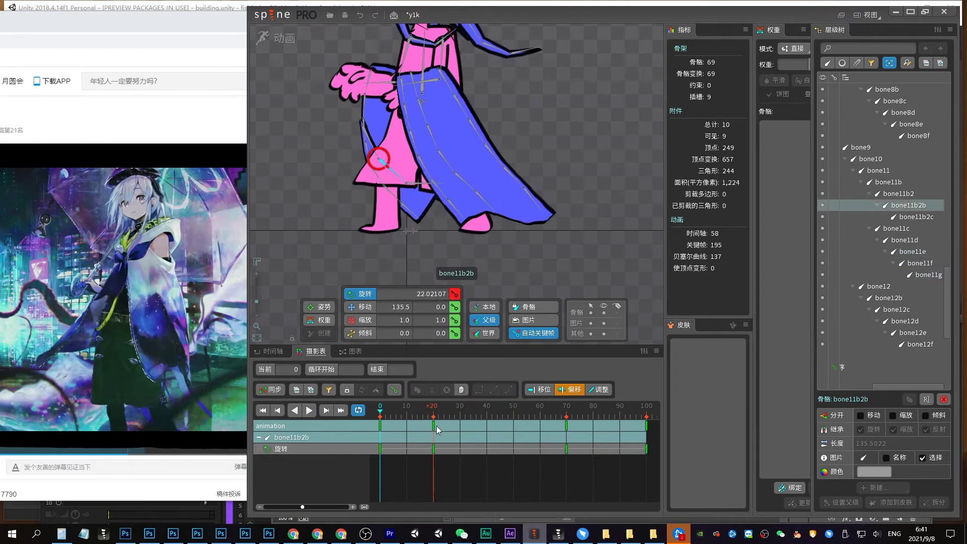
{"action": "left_click", "coordinate": [421, 184]}
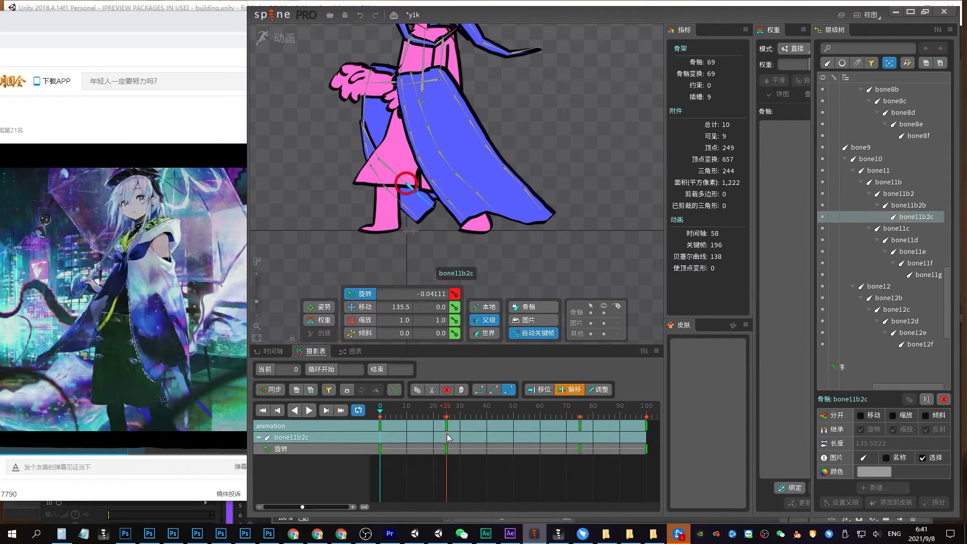
{"action": "key", "text": "l"}
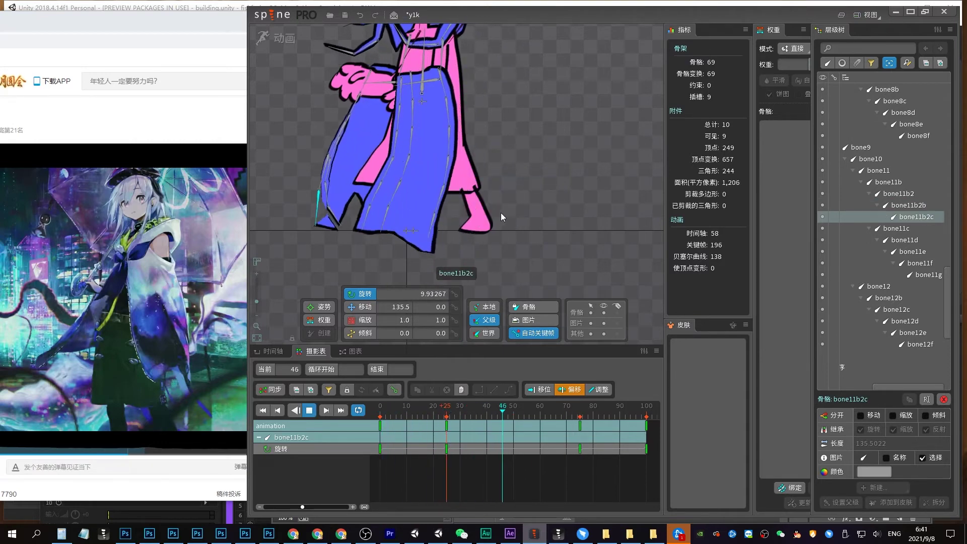
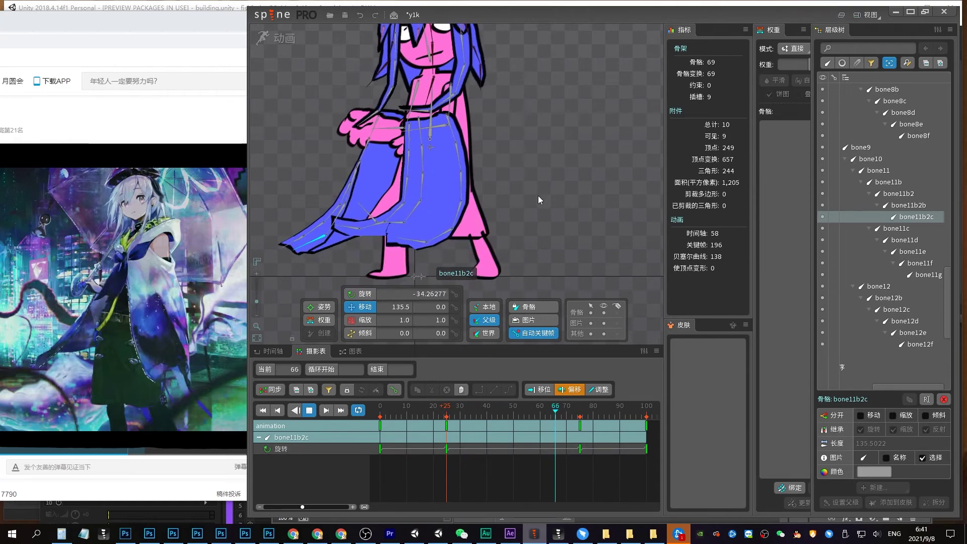
Check the reference video, then return to frame 0 with skirt bones bone8 through bone8f selected
{"action": "left_click", "coordinate": [193, 339]}
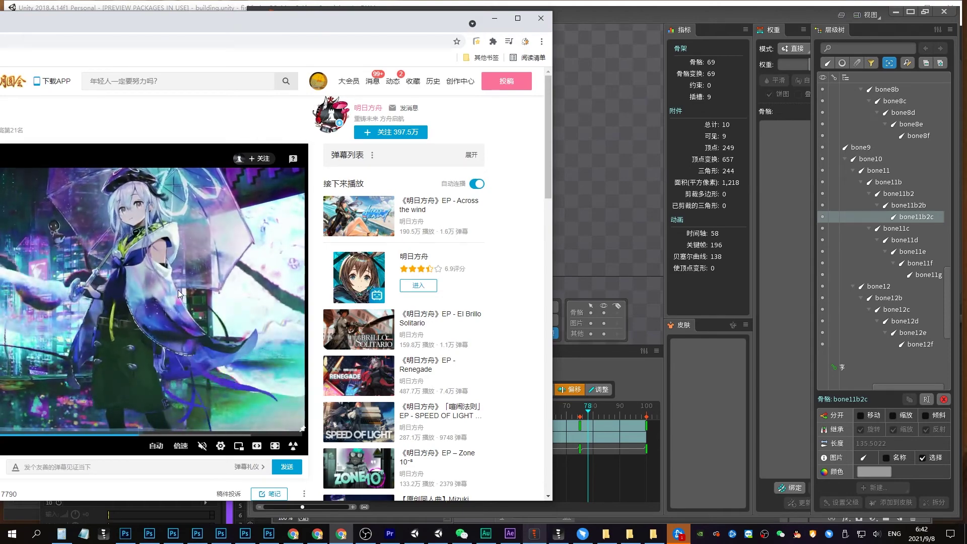
{"action": "left_click", "coordinate": [560, 78]}
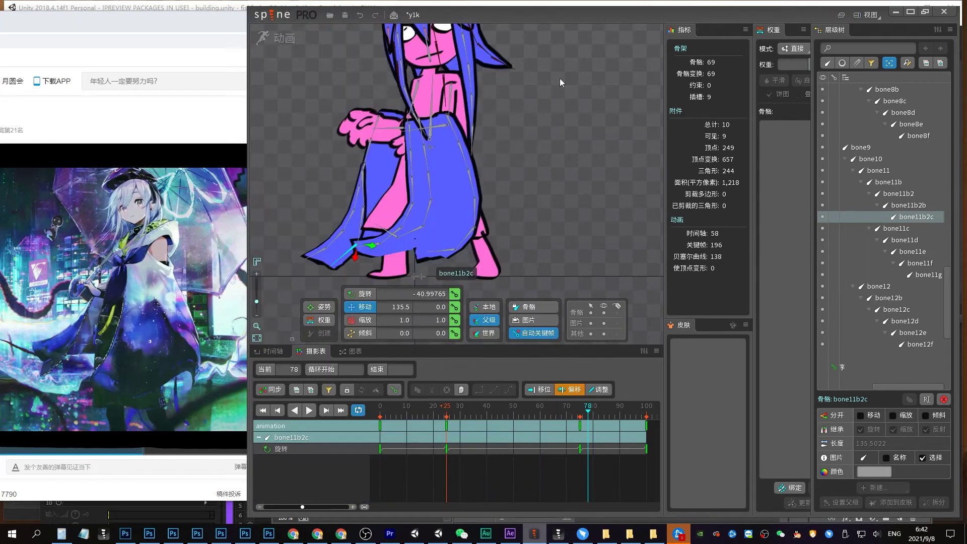
{"action": "key", "text": "ctrl+z"}
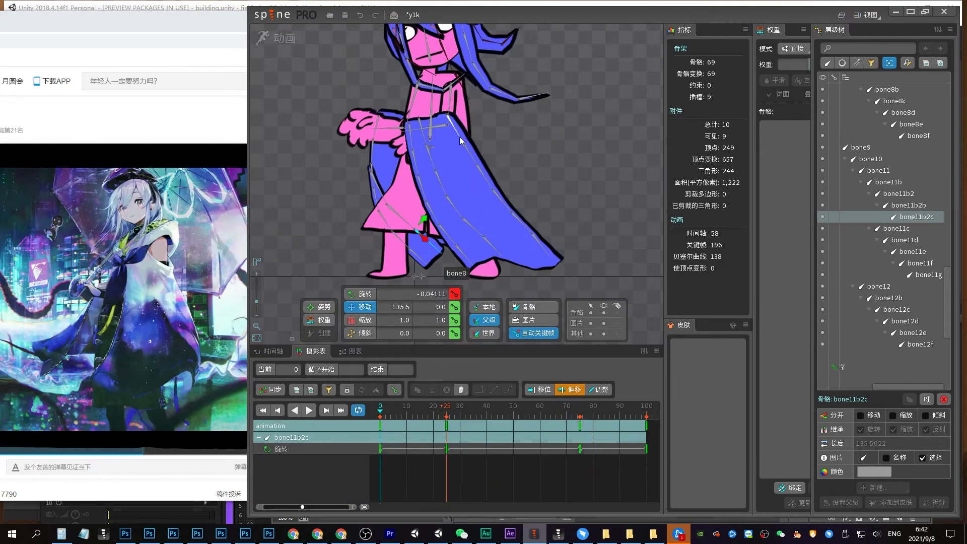
{"action": "left_click", "coordinate": [918, 193], "text": "shift"}
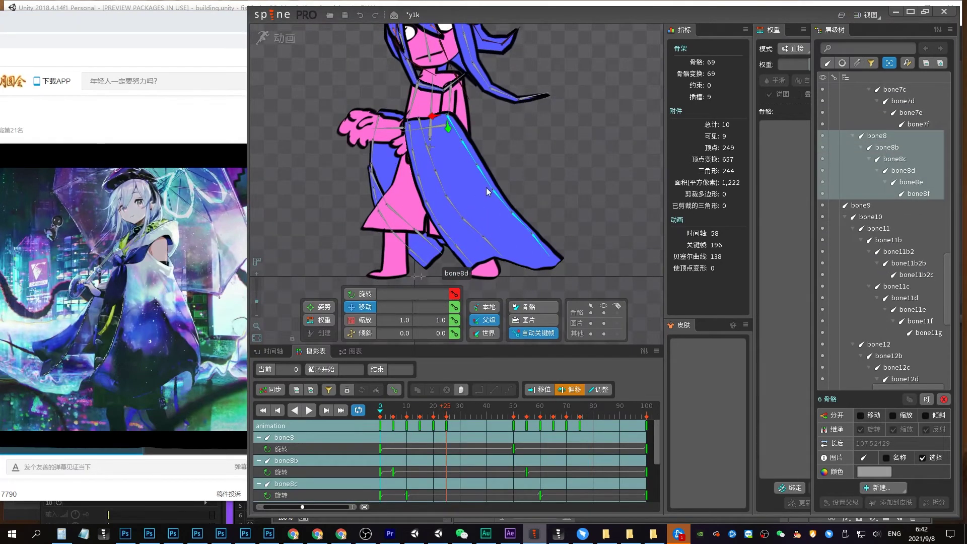
Offset the skirt chain's rotation keys by 17 frames after trying 9 and 33, and preview the wave
{"action": "left_click", "coordinate": [420, 425]}
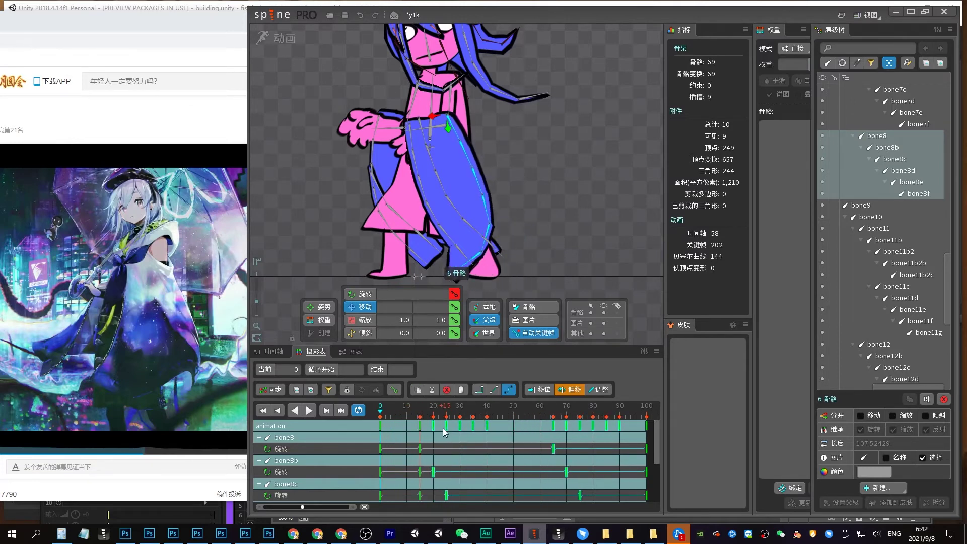
{"action": "left_click_drag", "start_coordinate": [406, 428], "coordinate": [430, 428]}
{"action": "key", "text": "space"}
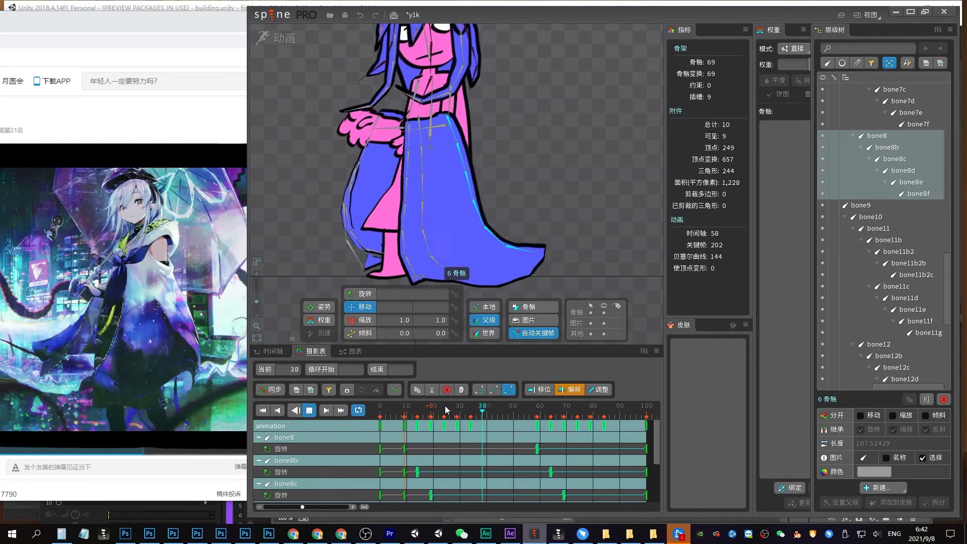
{"action": "key", "text": "space"}
{"action": "key", "text": "ctrl+z"}
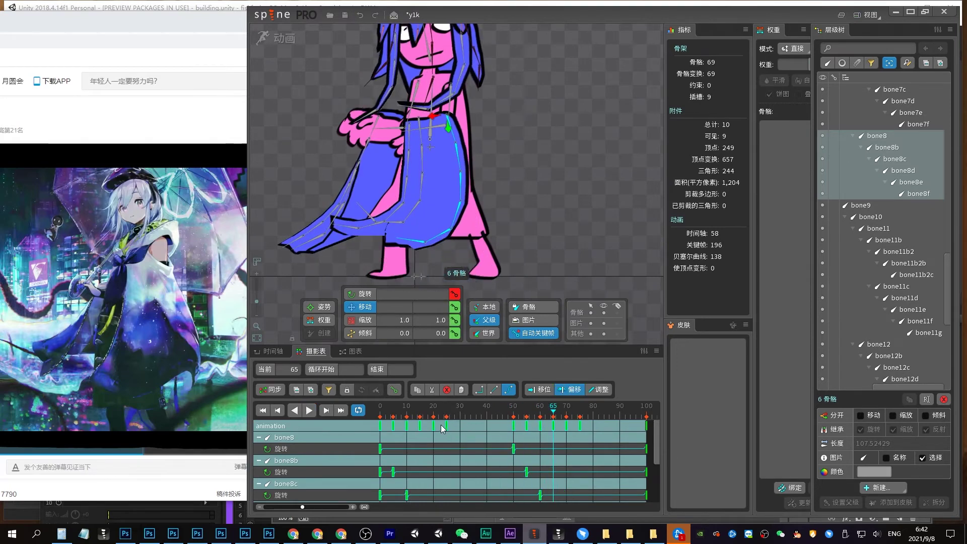
{"action": "key", "text": "space"}
{"action": "left_click_drag", "start_coordinate": [440, 425], "coordinate": [522, 414]}
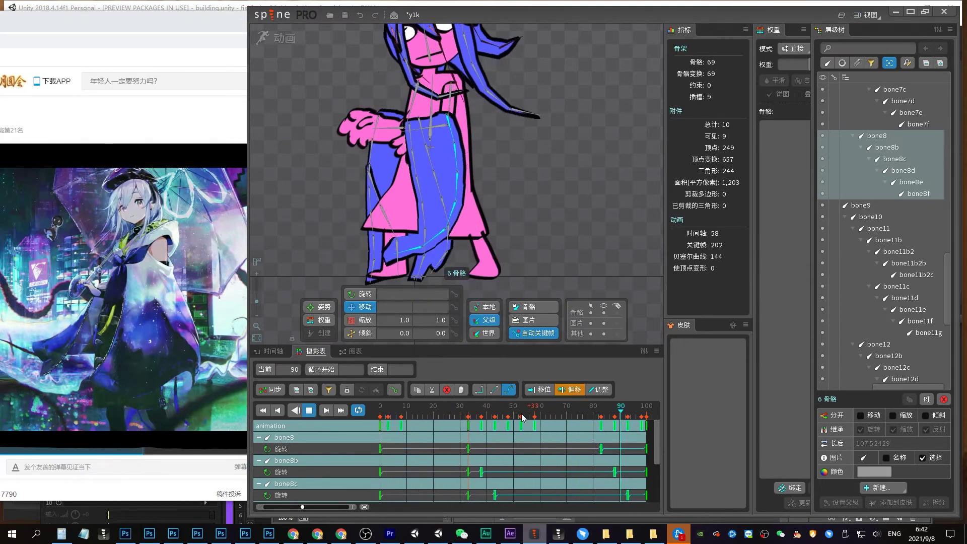
{"action": "key", "text": "space"}
{"action": "key", "text": "ctrl+z"}
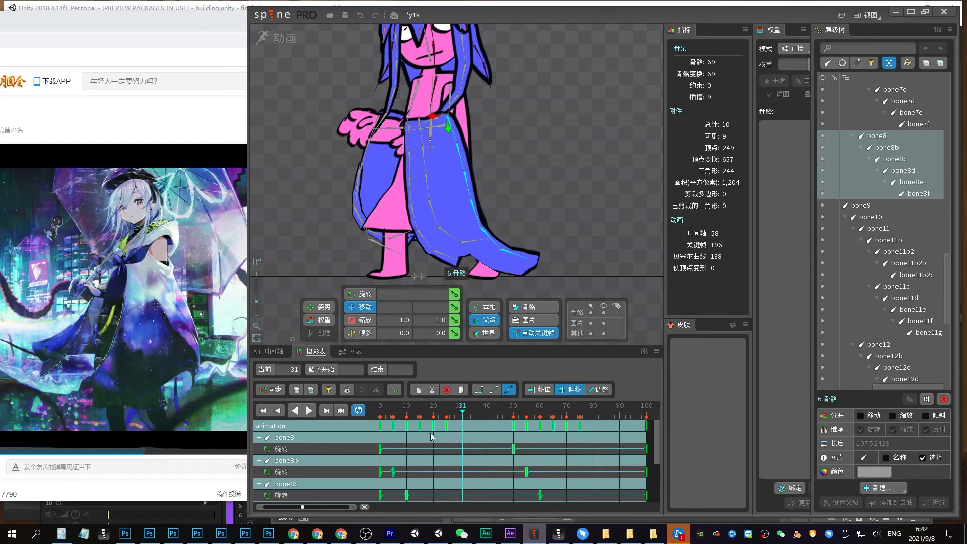
{"action": "left_click_drag", "start_coordinate": [425, 425], "coordinate": [465, 432]}
{"action": "key", "text": "space"}
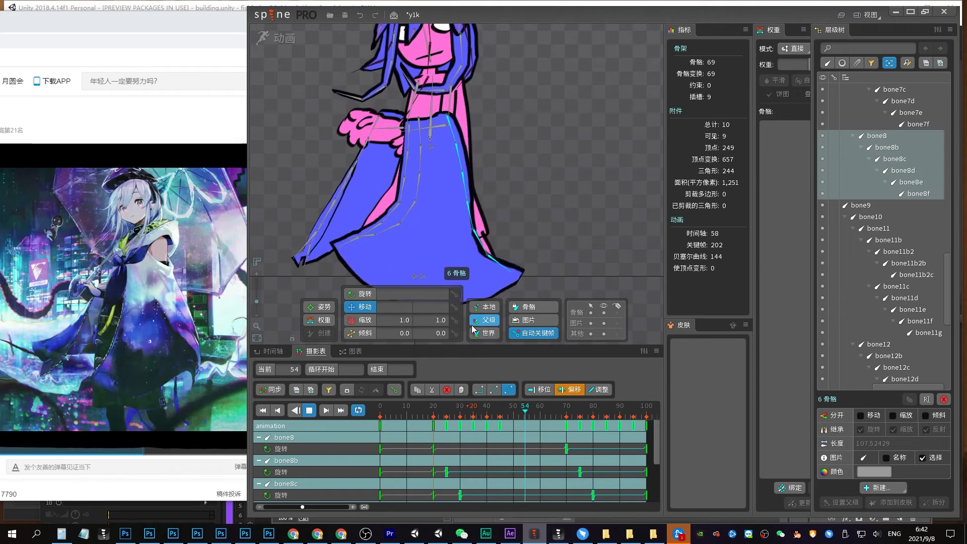
{"action": "key", "text": "space"}
Review bone7's motion, then try rotating bone8 farther at frame 20, undoing the attempts
{"action": "left_click", "coordinate": [412, 137]}
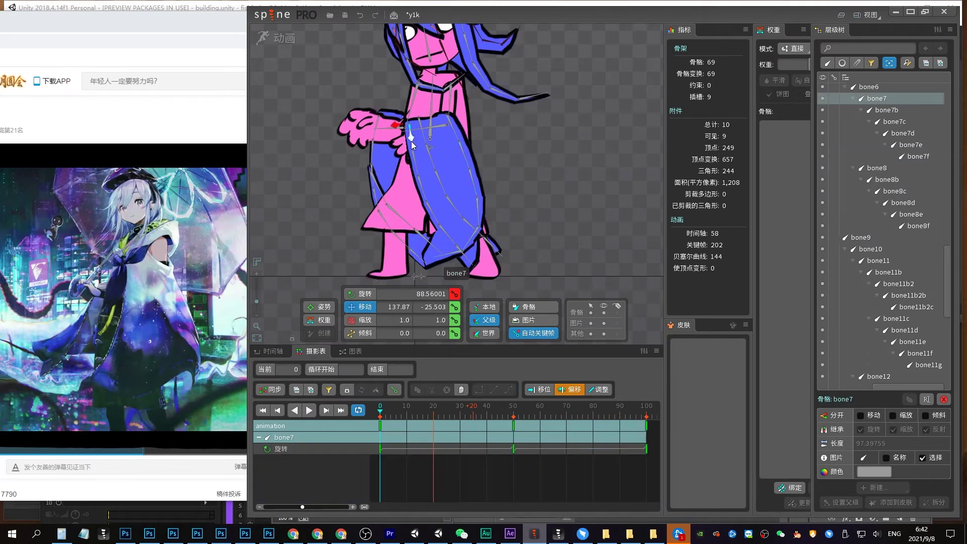
{"action": "left_click_drag", "start_coordinate": [462, 406], "coordinate": [513, 406]}
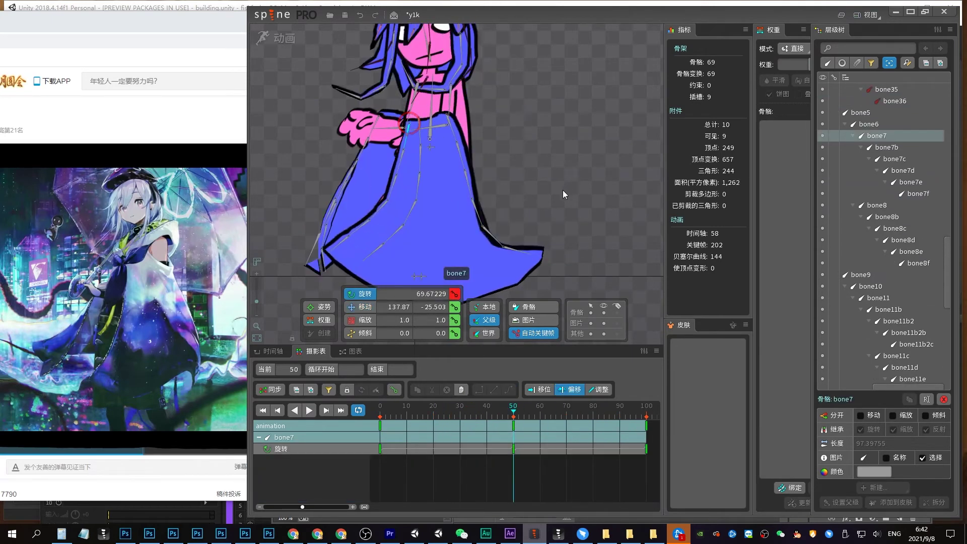
{"action": "key", "text": "space"}
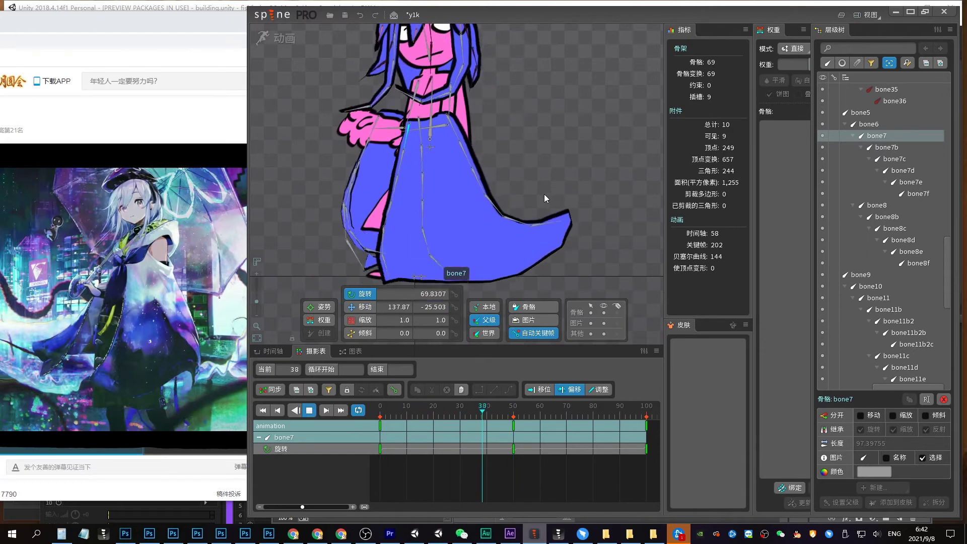
{"action": "left_click", "coordinate": [454, 135]}
{"action": "left_click_drag", "start_coordinate": [507, 159], "coordinate": [588, 192]}
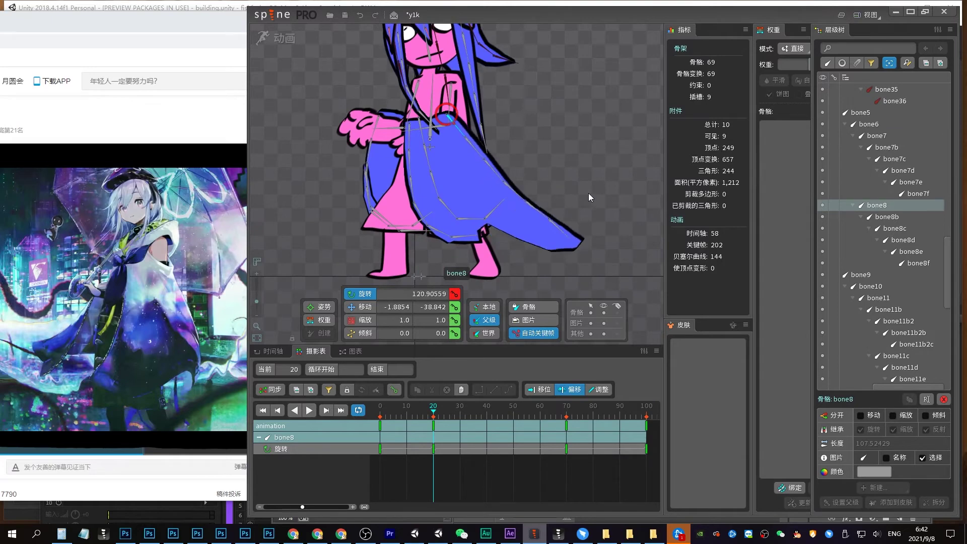
{"action": "key", "text": "ctrl+z"}
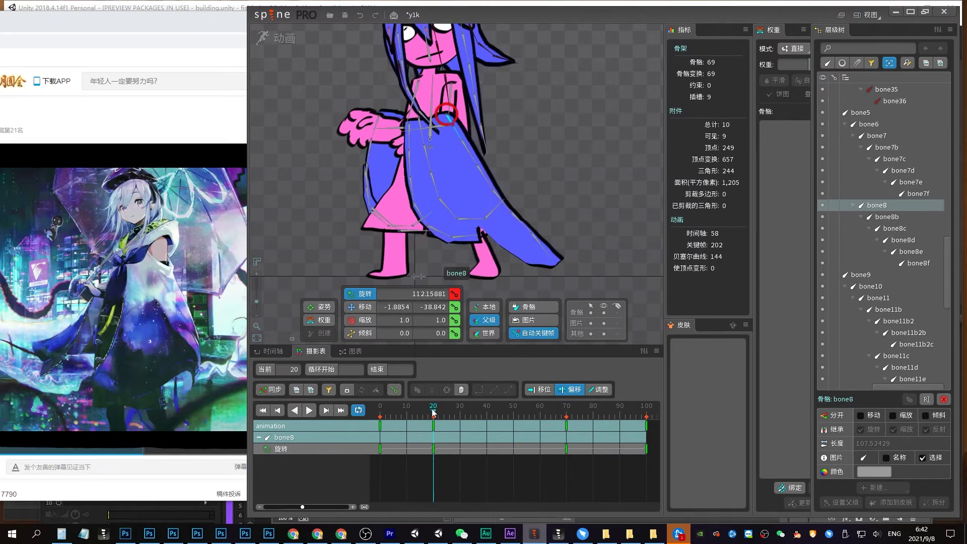
{"action": "mouse_move", "coordinate": [433, 412]}
{"action": "left_mouse_down"}
{"action": "mouse_move", "coordinate": [493, 407]}
{"action": "mouse_move", "coordinate": [388, 423]}
{"action": "mouse_move", "coordinate": [434, 418]}
{"action": "left_mouse_up"}
{"action": "left_click_drag", "start_coordinate": [544, 222], "coordinate": [587, 176]}
{"action": "key", "text": "ctrl+z"}
Rotate bone8 to about 127.5° at frame 20 and check the loop end at frame 100
{"action": "left_click_drag", "start_coordinate": [299, 508], "coordinate": [294, 507]}
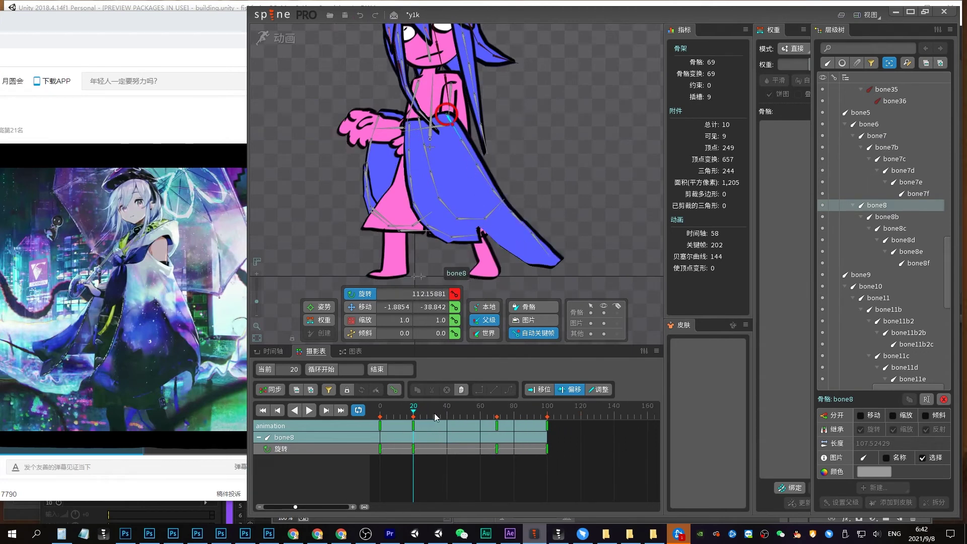
{"action": "left_click_drag", "start_coordinate": [559, 237], "coordinate": [604, 172]}
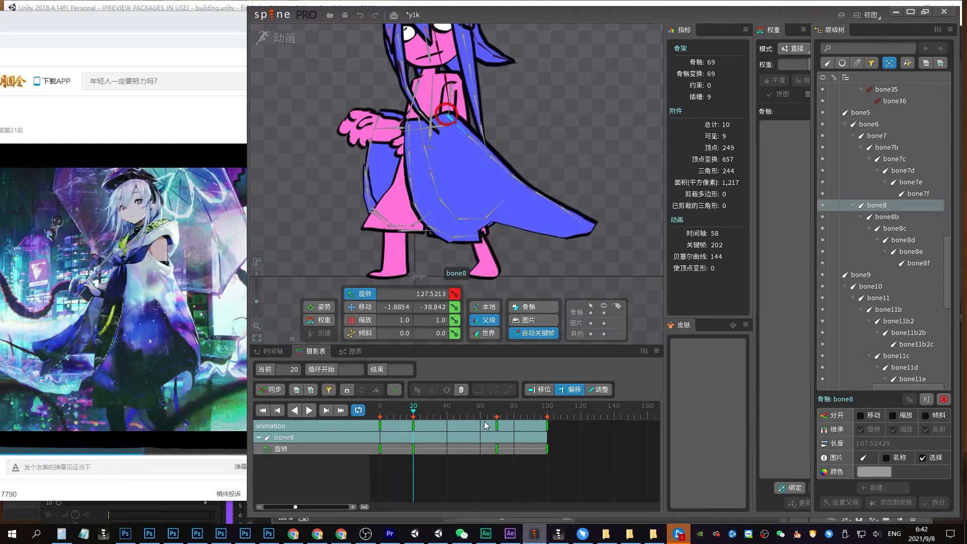
{"action": "mouse_move", "coordinate": [484, 421]}
{"action": "left_mouse_down"}
{"action": "mouse_move", "coordinate": [497, 416]}
{"action": "mouse_move", "coordinate": [447, 412]}
{"action": "mouse_move", "coordinate": [519, 407]}
{"action": "mouse_move", "coordinate": [546, 420]}
{"action": "mouse_move", "coordinate": [403, 418]}
{"action": "mouse_move", "coordinate": [547, 418]}
{"action": "left_mouse_up"}
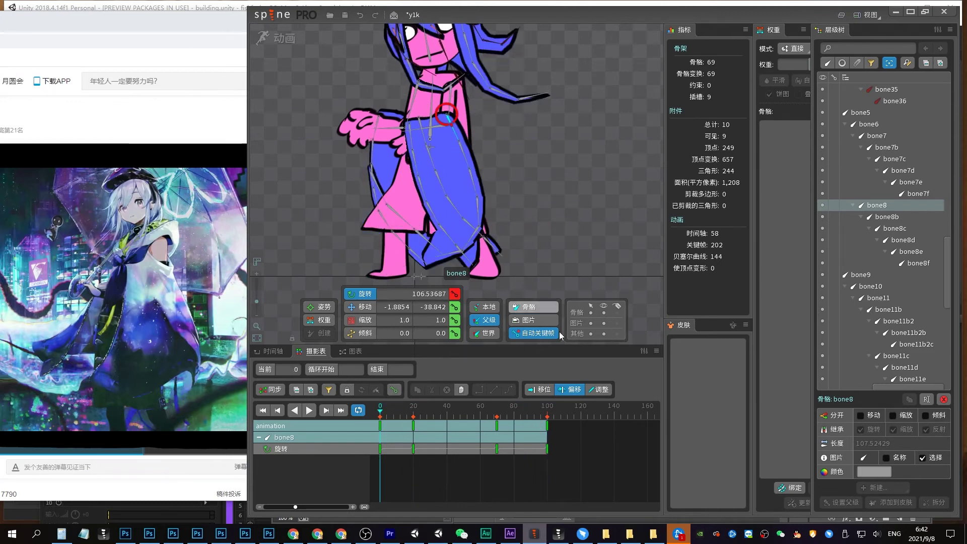
{"action": "left_click_drag", "start_coordinate": [387, 420], "coordinate": [429, 414]}
Test a bone8 key pasted at frame 120, delete it, and play the loop from frame 0
{"action": "left_click", "coordinate": [414, 427]}
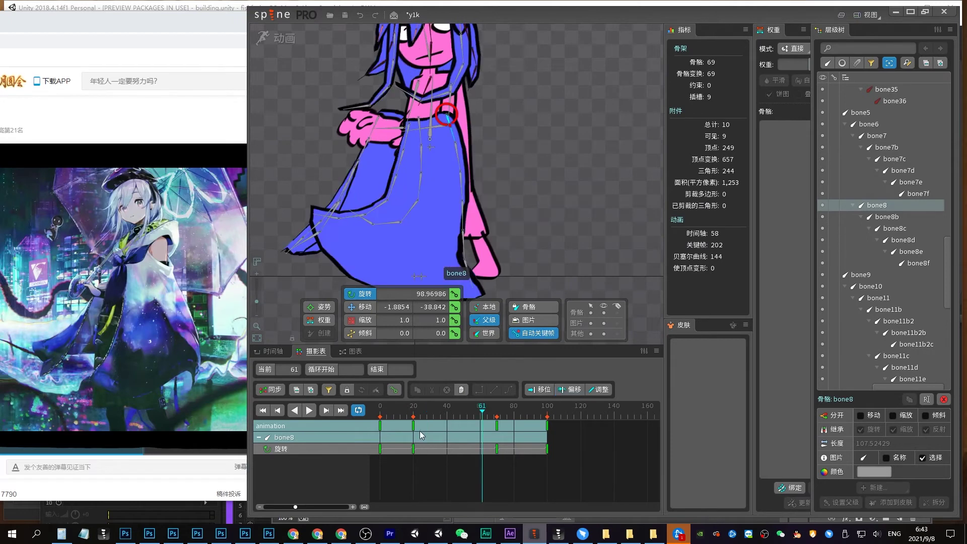
{"action": "left_click", "coordinate": [582, 418]}
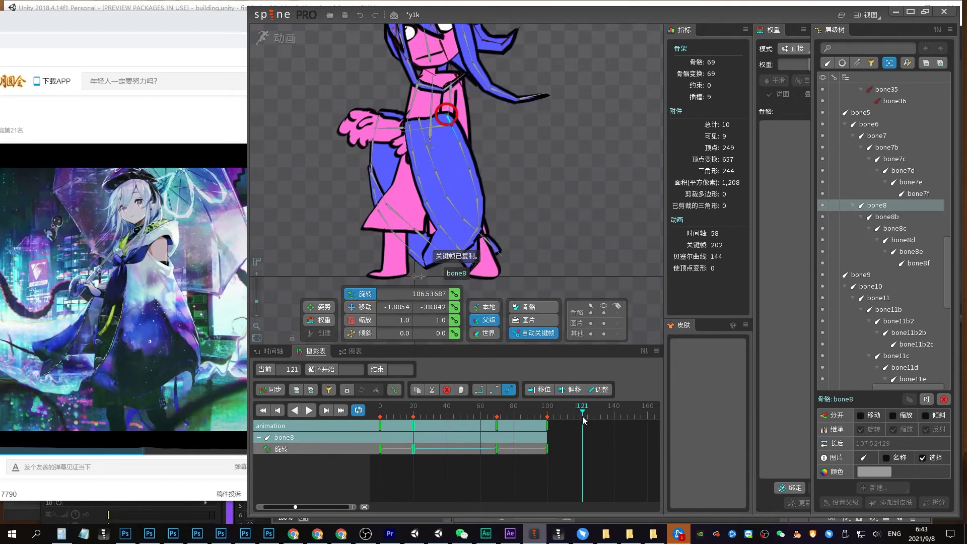
{"action": "key", "text": "ctrl+v"}
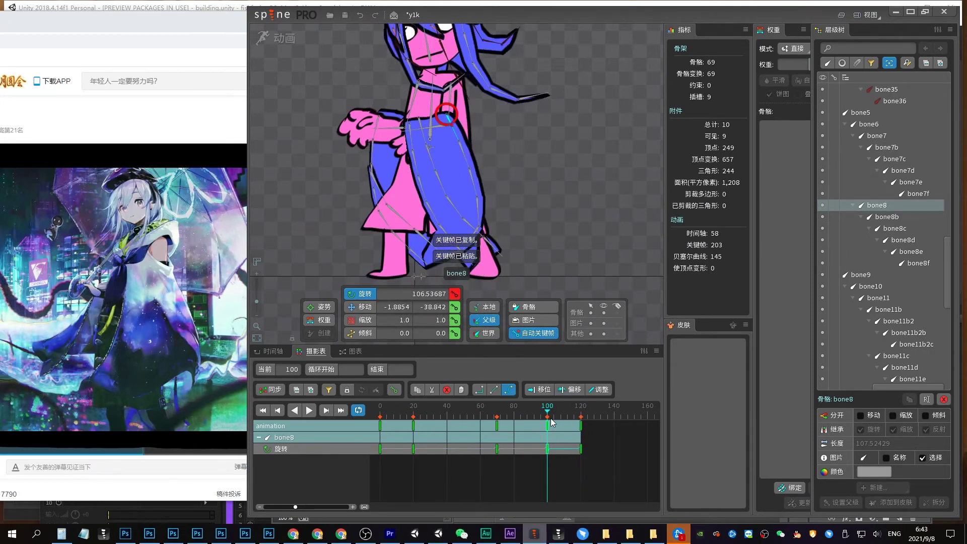
{"action": "left_click", "coordinate": [549, 418]}
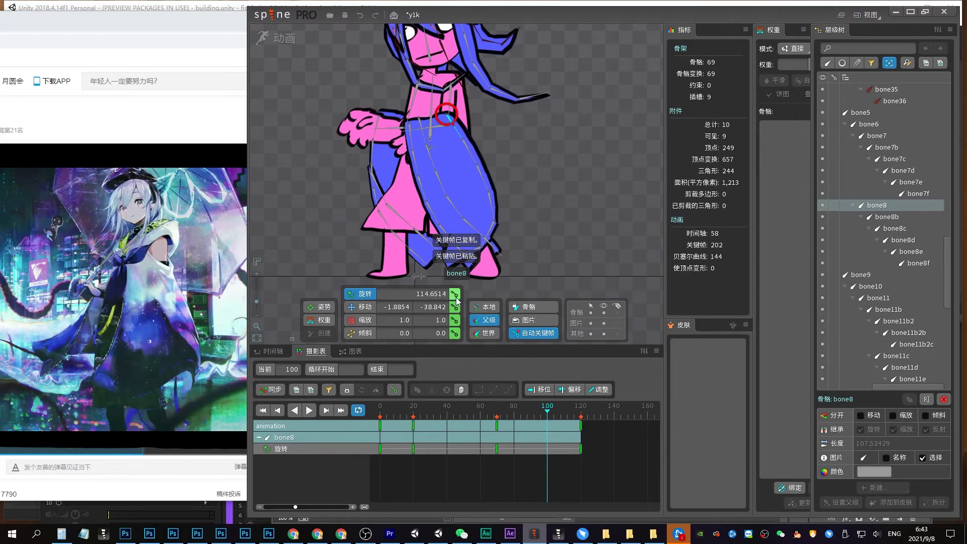
{"action": "key", "text": "ctrl+c"}
{"action": "key", "text": "Home"}
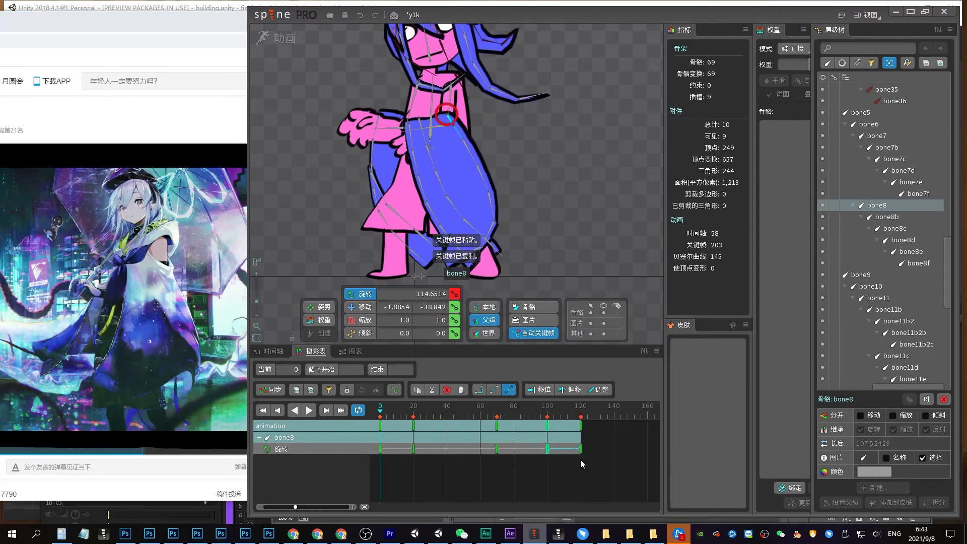
{"action": "key", "text": "Delete"}
{"action": "key", "text": "space"}
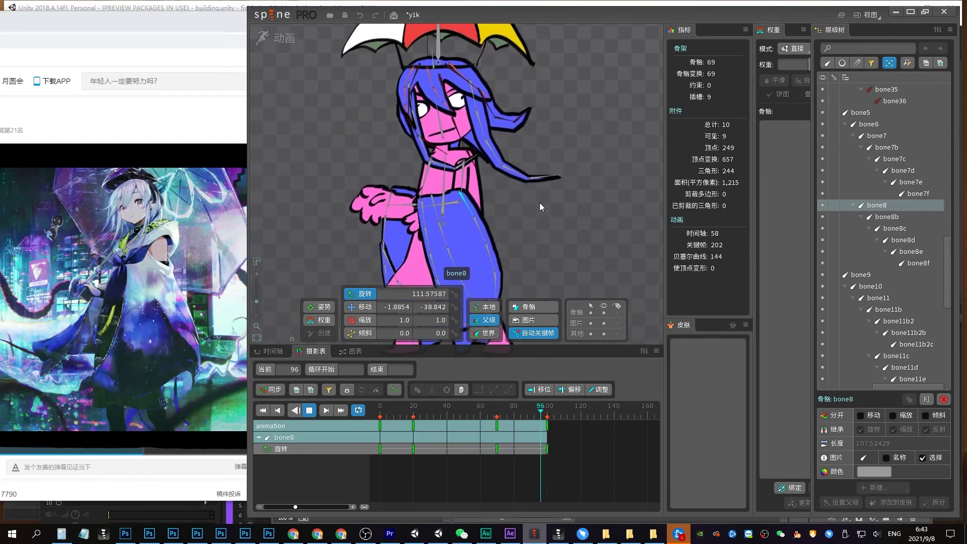
Stop playback at frame 0 and select hair bones bone24b, bone25b, bone19 and bone16
{"action": "key", "text": "space"}
{"action": "key", "text": "Home"}
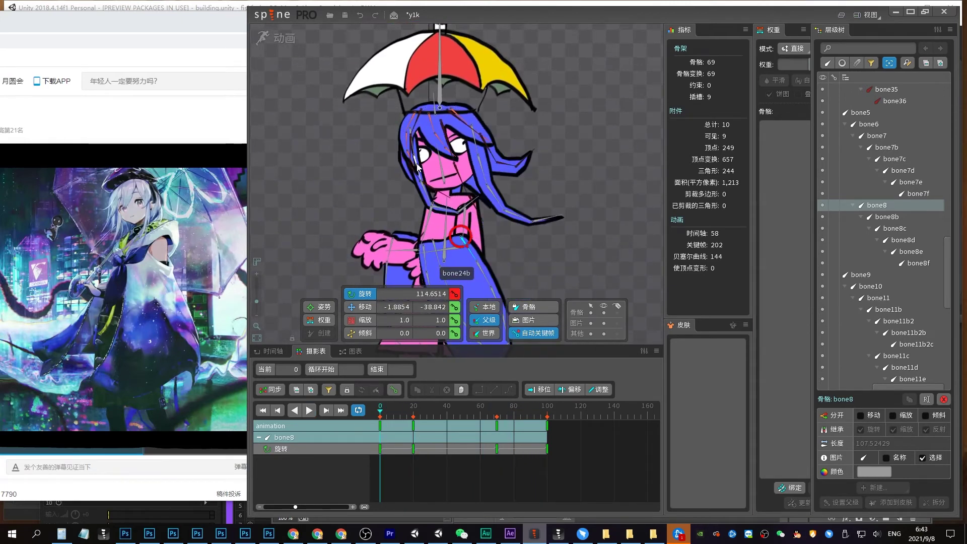
{"action": "left_click", "coordinate": [418, 167]}
{"action": "left_click", "coordinate": [476, 164], "text": "ctrl"}
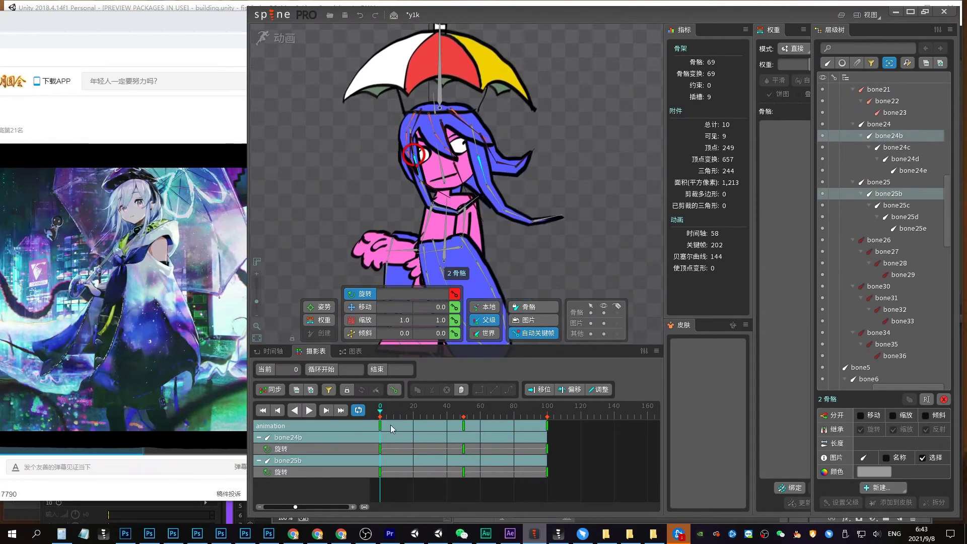
{"action": "left_click", "coordinate": [437, 138], "text": "ctrl"}
{"action": "left_click", "coordinate": [477, 129], "text": "ctrl"}
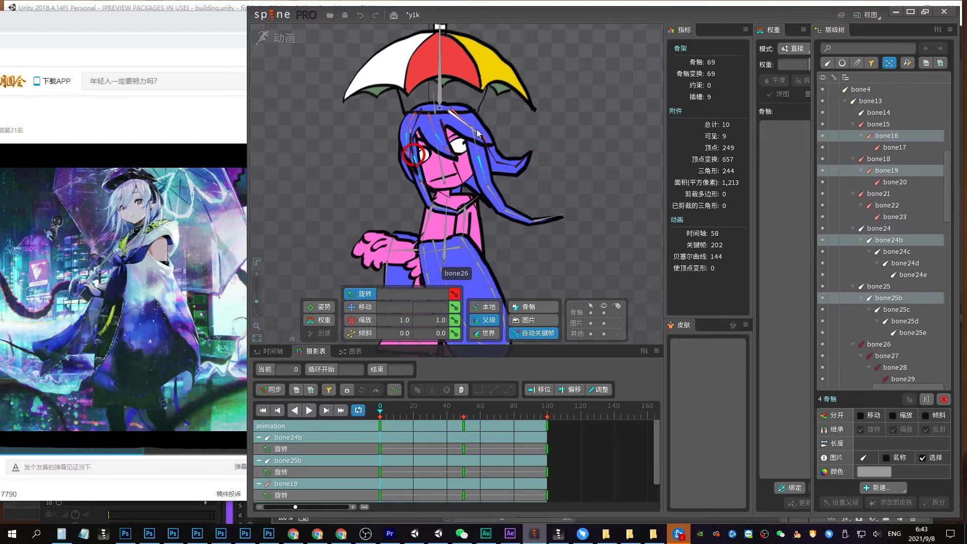
{"action": "left_click", "coordinate": [255, 292]}
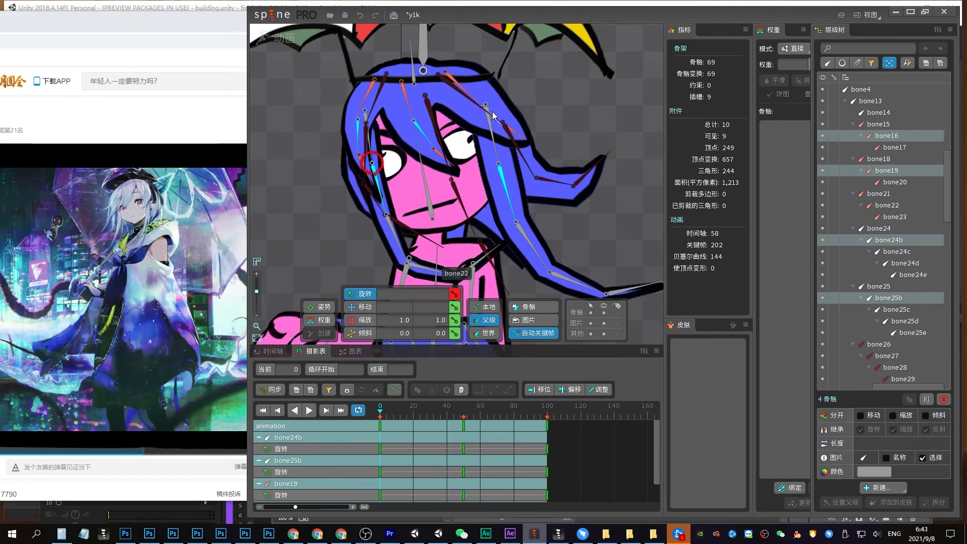
Add bone22, bone27 and bone31, then shift all their rotation keys five frames later
{"action": "left_click", "coordinate": [519, 148], "text": "ctrl"}
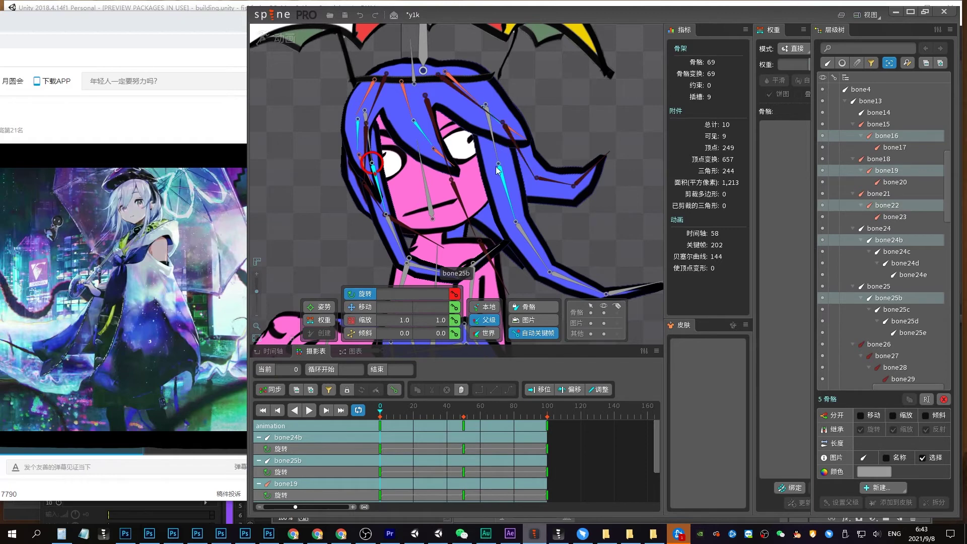
{"action": "left_click", "coordinate": [499, 135], "text": "ctrl"}
{"action": "left_click", "coordinate": [367, 156], "text": "ctrl"}
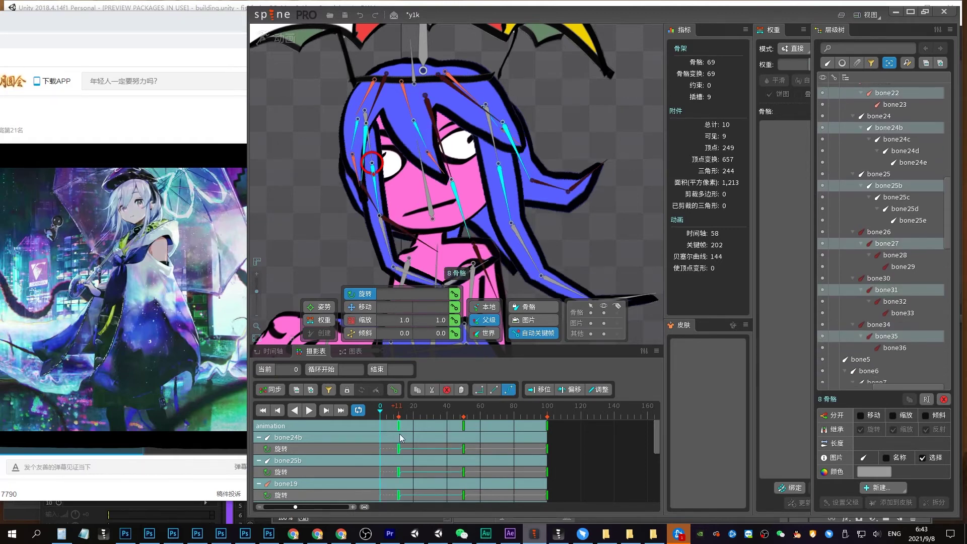
{"action": "left_click_drag", "start_coordinate": [398, 433], "coordinate": [478, 400]}
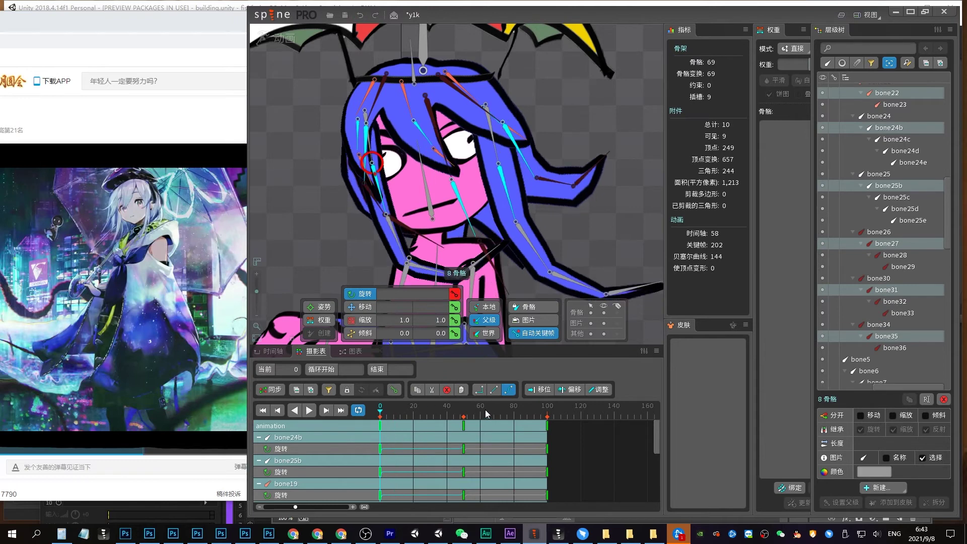
{"action": "left_click_drag", "start_coordinate": [384, 425], "coordinate": [392, 429]}
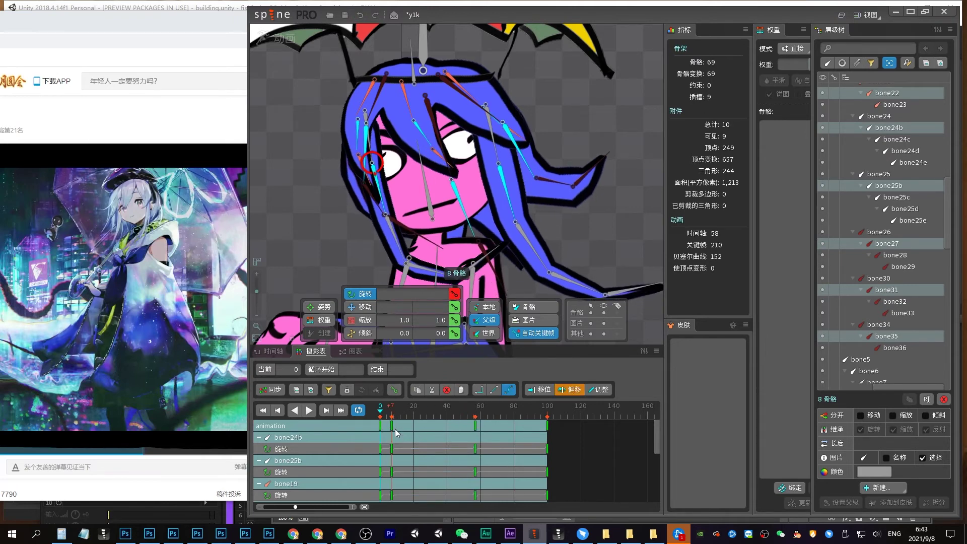
Shift the keys of bone17, bone23, bone28, bone25c, bone24c and bone32 later in time
{"action": "left_click", "coordinate": [308, 507]}
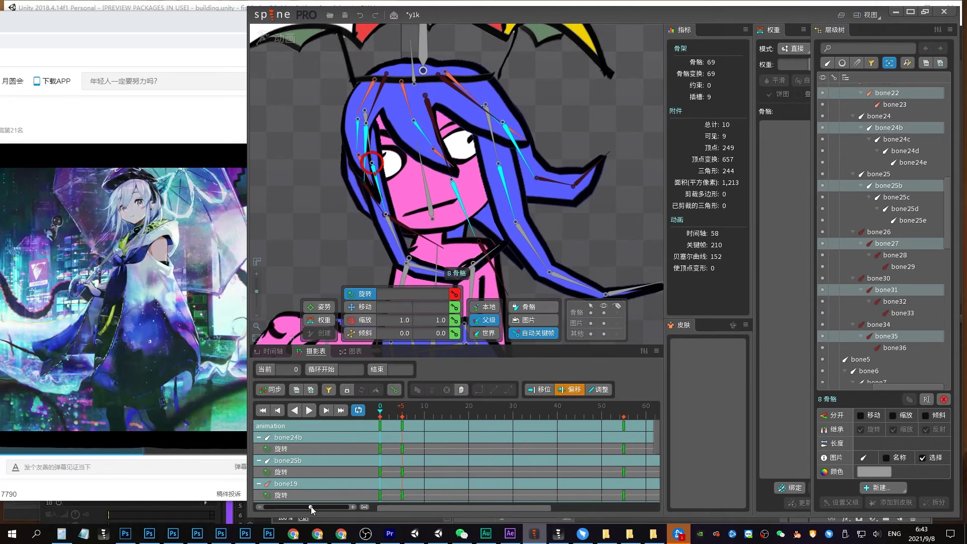
{"action": "left_click", "coordinate": [366, 142]}
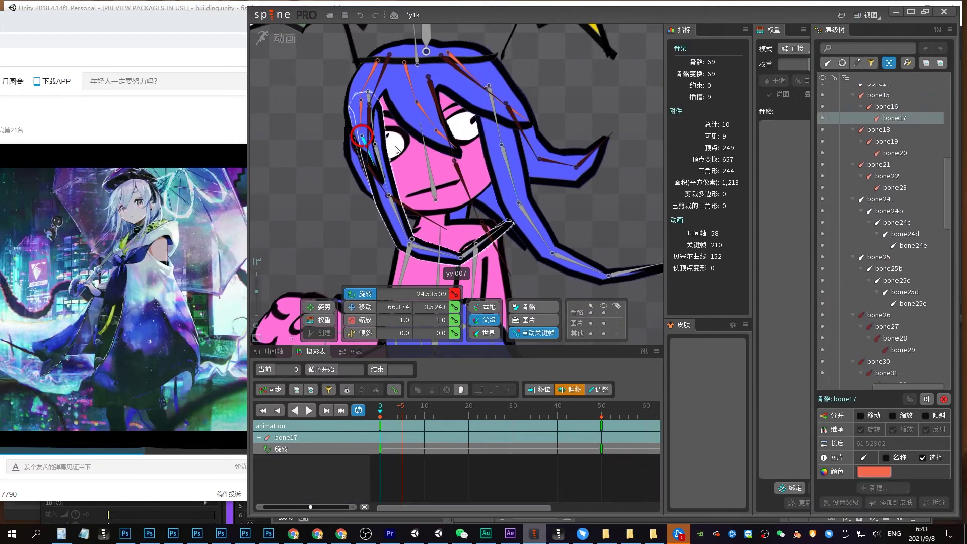
{"action": "left_click", "coordinate": [530, 118], "text": "ctrl"}
{"action": "left_click", "coordinate": [547, 162], "text": "ctrl"}
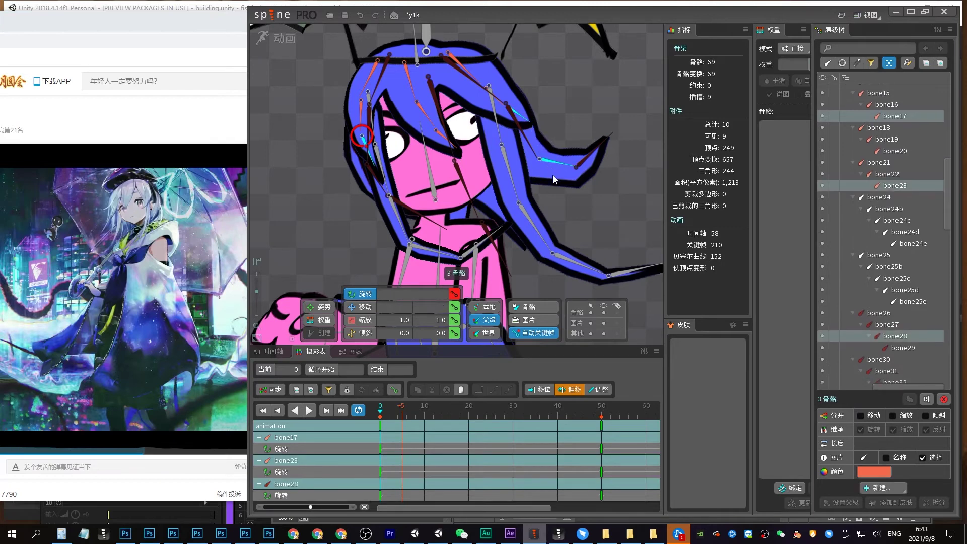
{"action": "left_click", "coordinate": [527, 217], "text": "ctrl"}
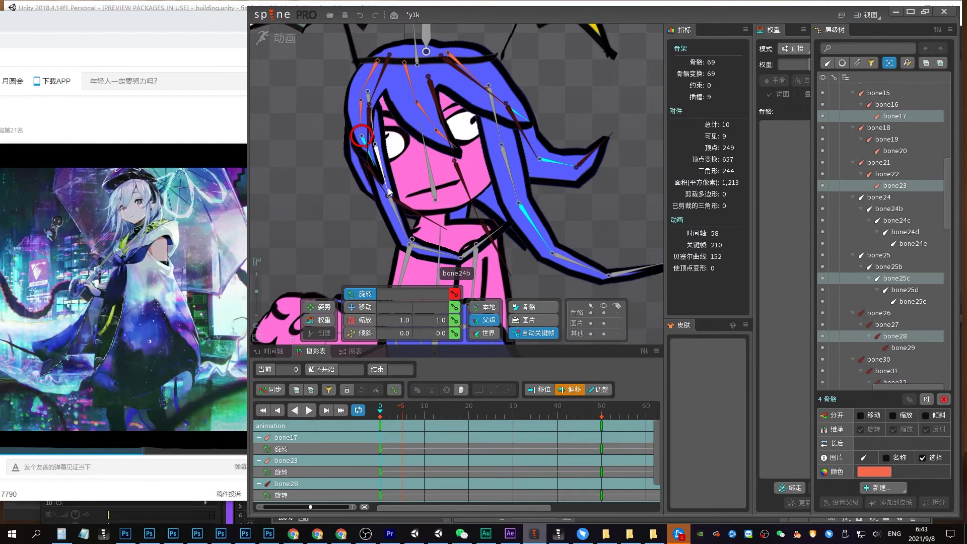
{"action": "left_click", "coordinate": [397, 223], "text": "ctrl"}
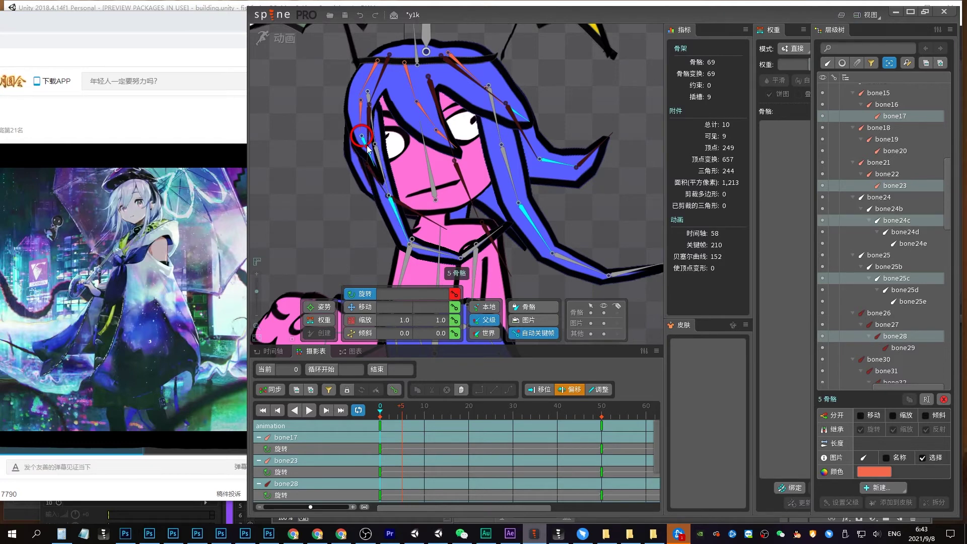
{"action": "left_click", "coordinate": [377, 182], "text": "ctrl"}
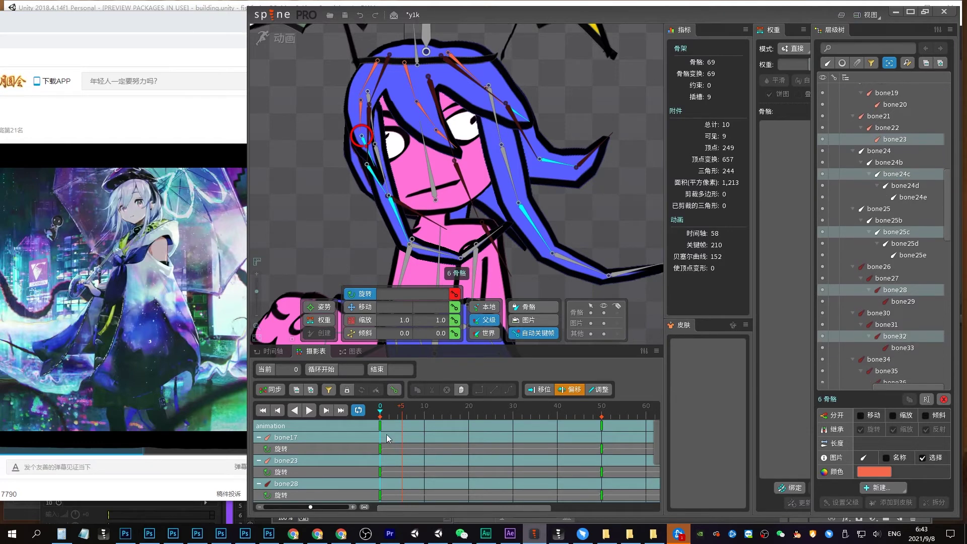
{"action": "left_click", "coordinate": [424, 441]}
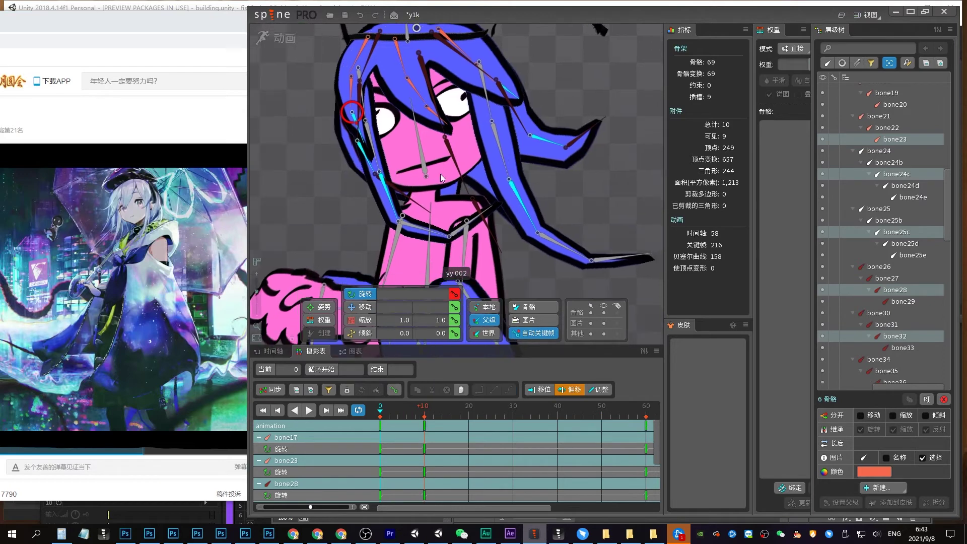
Offset the keys of bone29, bone25d and bone33 to start at frame 10
{"action": "left_click", "coordinate": [563, 145]}
{"action": "left_click", "coordinate": [532, 233], "text": "ctrl"}
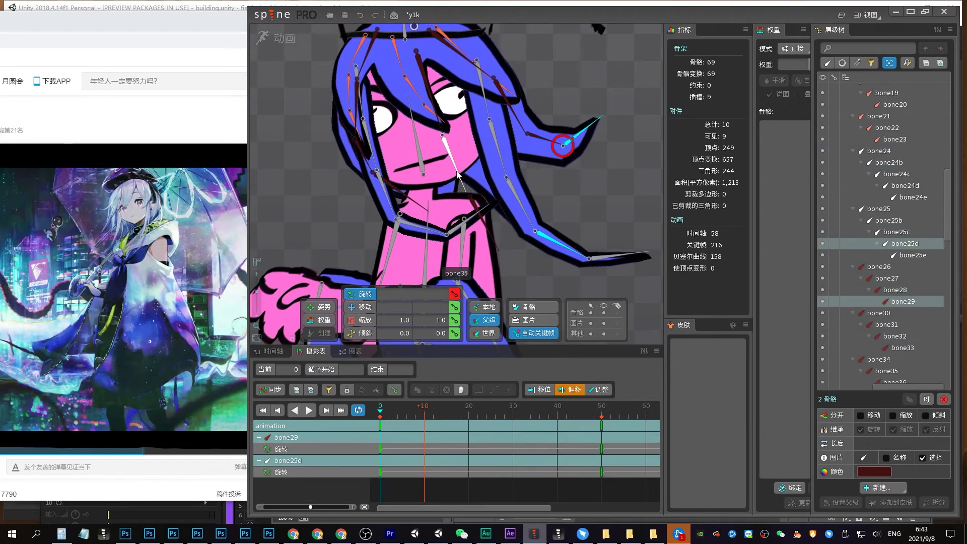
{"action": "left_click", "coordinate": [401, 194], "text": "ctrl"}
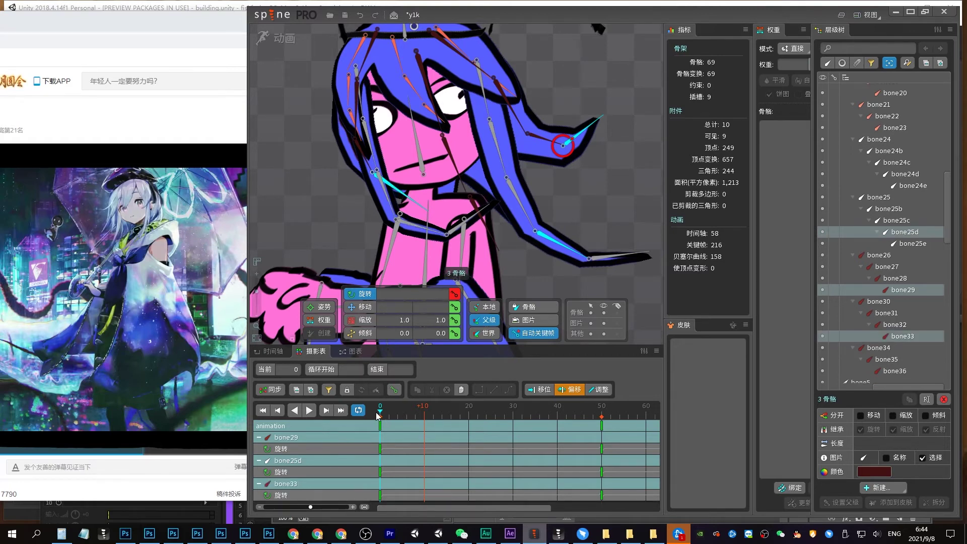
{"action": "left_click_drag", "start_coordinate": [377, 415], "coordinate": [446, 438]}
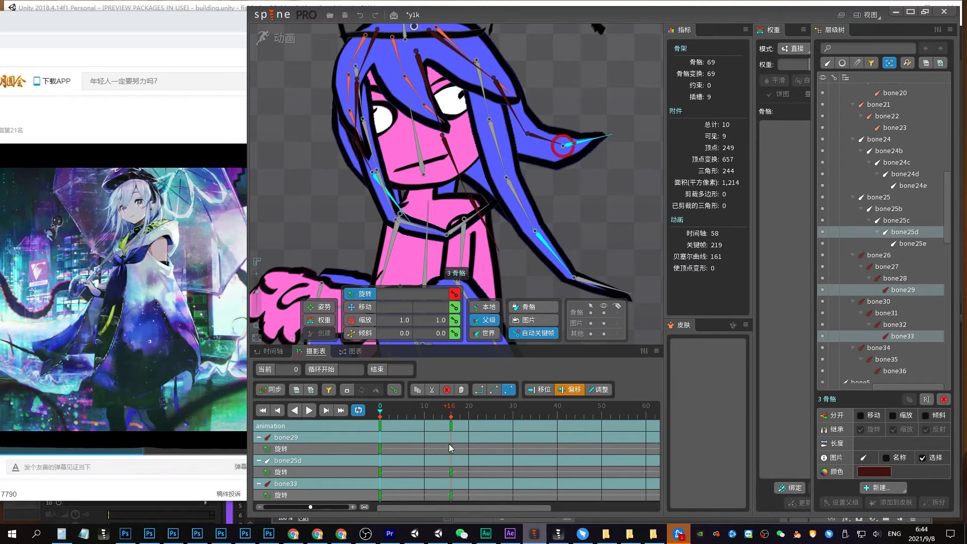
Select hair-tip bones bone24e and bone25e and play the animation to check the sway
{"action": "left_click", "coordinate": [463, 230]}
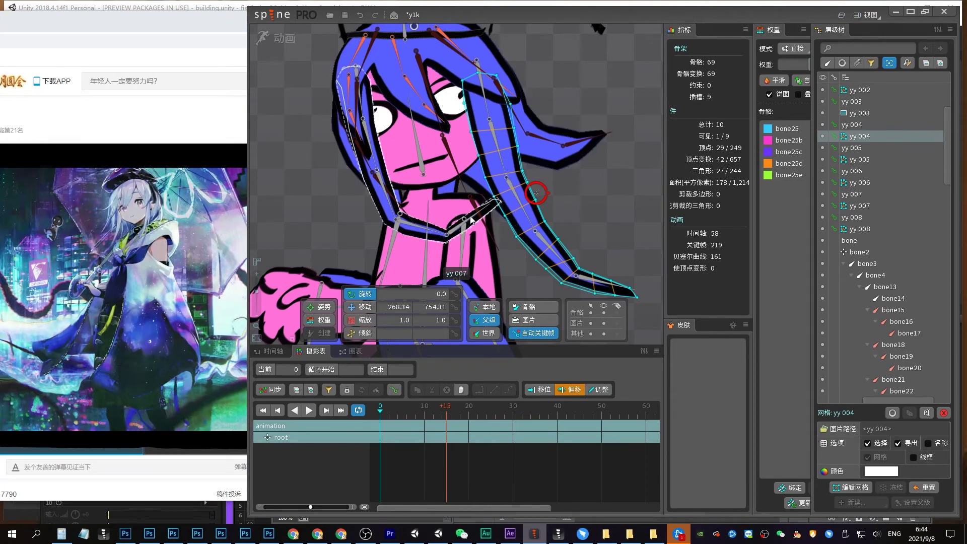
{"action": "left_click", "coordinate": [471, 221], "text": "ctrl"}
{"action": "left_click", "coordinate": [472, 222]}
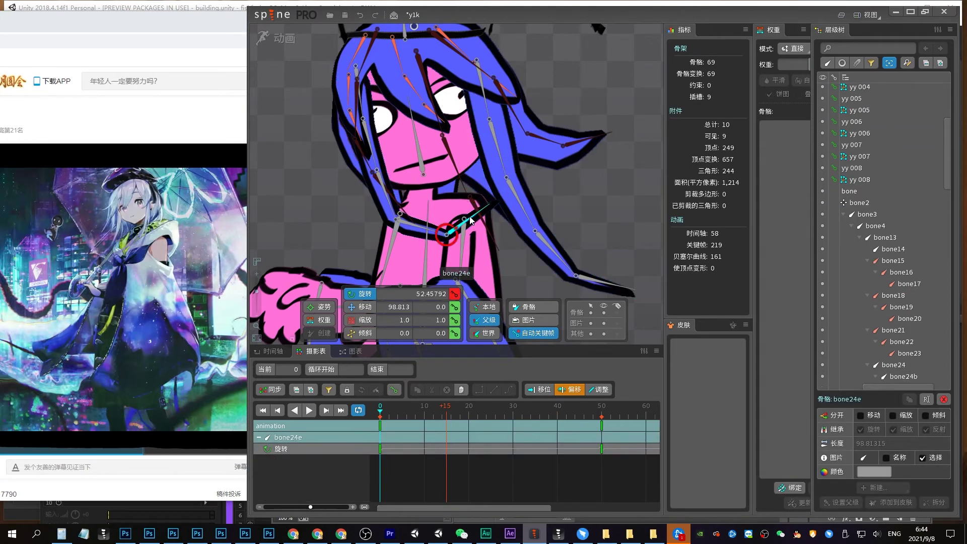
{"action": "left_click", "coordinate": [601, 285], "text": "ctrl"}
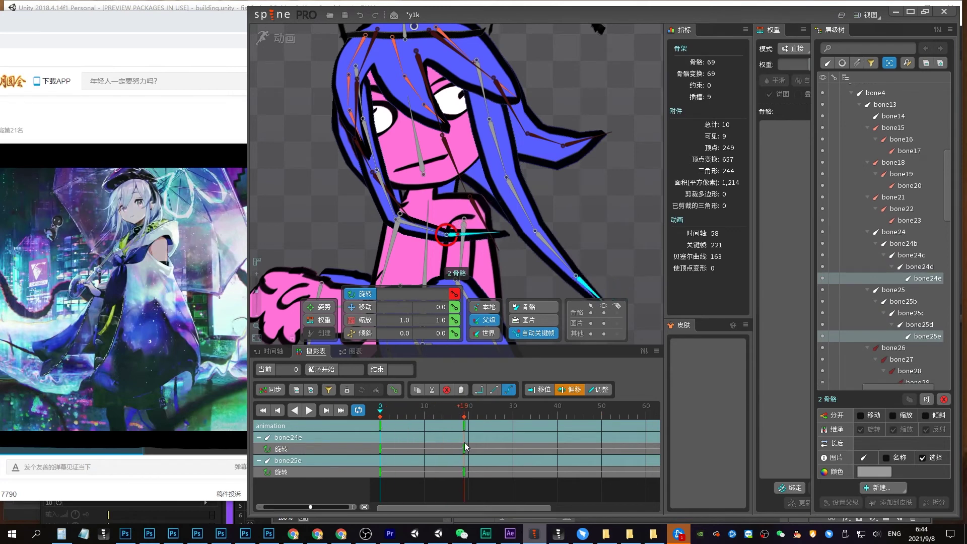
{"action": "key", "text": "space"}
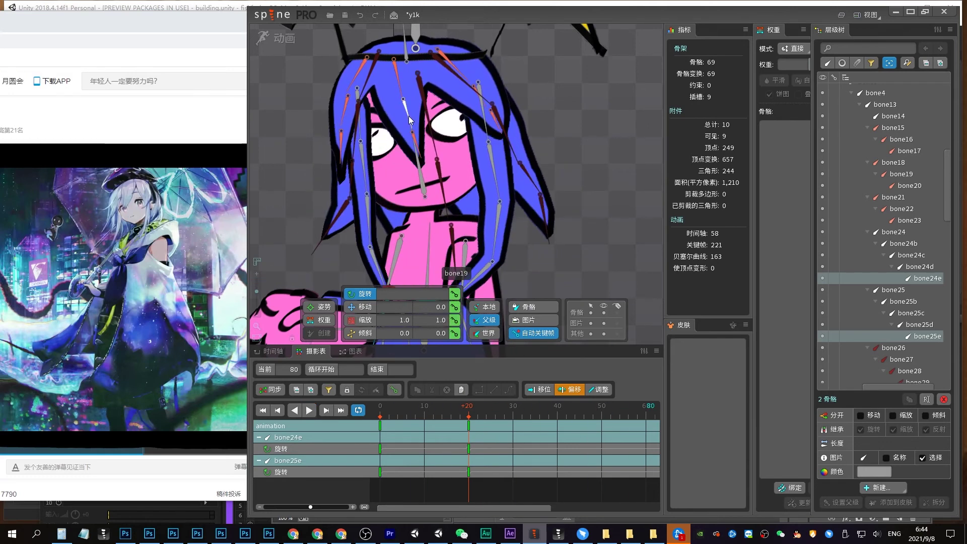
Preview the hair sway from frame 0 with bone19, bone16 and bone25 selected
{"action": "left_click", "coordinate": [409, 116]}
{"action": "left_click", "coordinate": [483, 104], "text": "ctrl"}
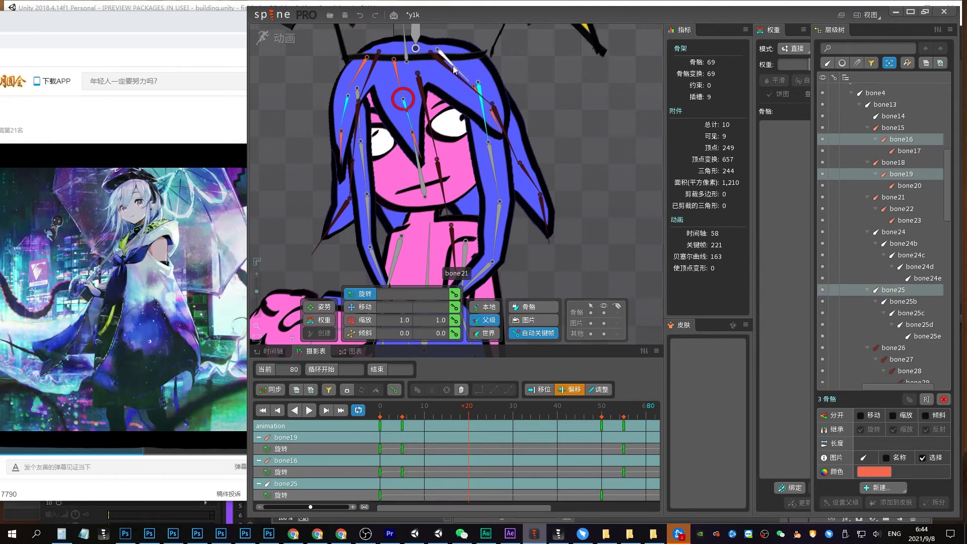
{"action": "key", "text": "space"}
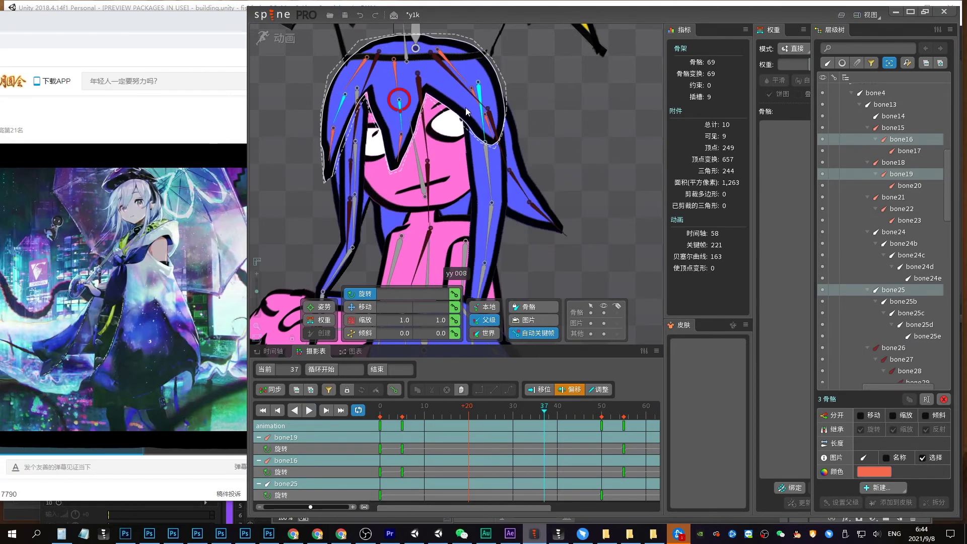
{"action": "key", "text": "space"}
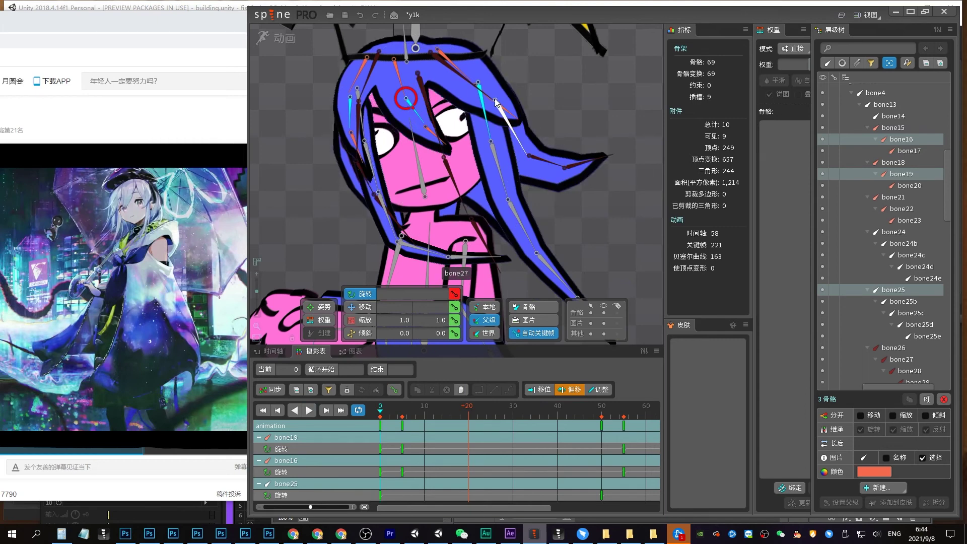
Shift the rotation keys of bone16, bone19 and bone22 about four frames earlier
{"action": "left_click", "coordinate": [496, 102]}
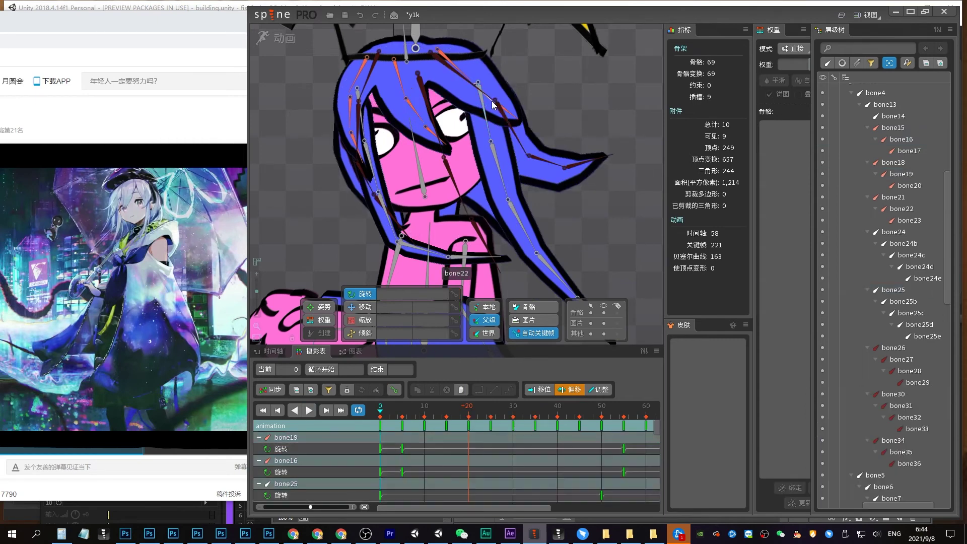
{"action": "left_click", "coordinate": [416, 117], "text": "ctrl"}
{"action": "left_click", "coordinate": [500, 120], "text": "ctrl"}
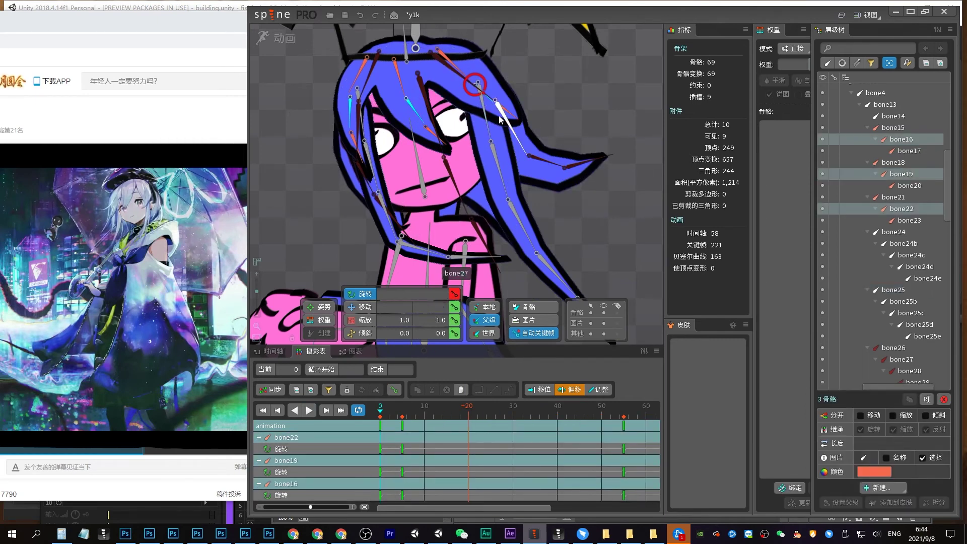
{"action": "left_click", "coordinate": [416, 116]}
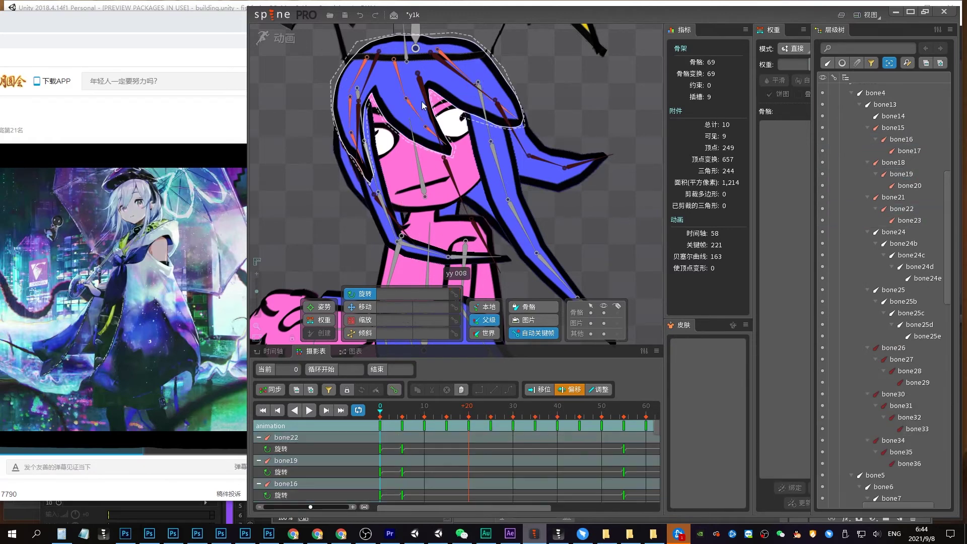
{"action": "left_click", "coordinate": [488, 103], "text": "ctrl"}
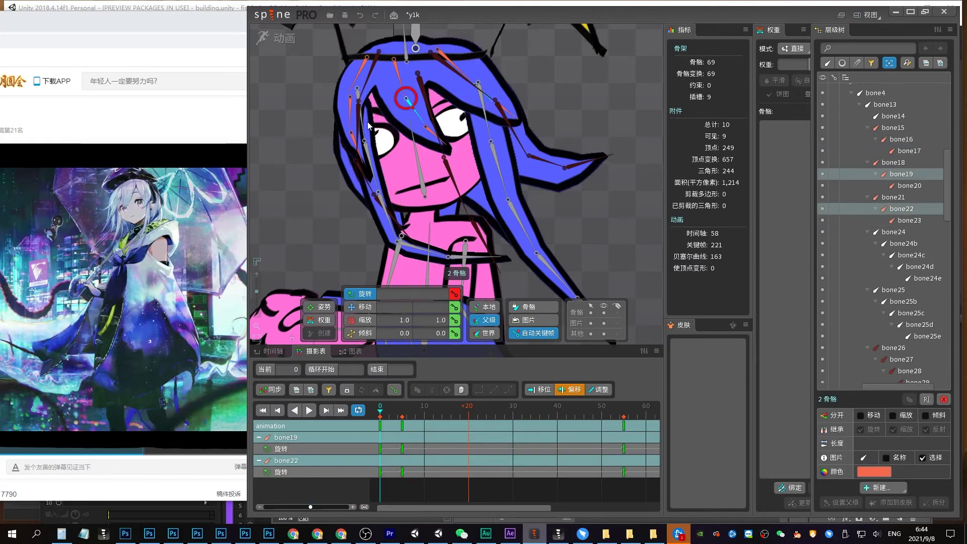
{"action": "left_click", "coordinate": [349, 121], "text": "ctrl"}
{"action": "left_click_drag", "start_coordinate": [404, 428], "coordinate": [383, 428]}
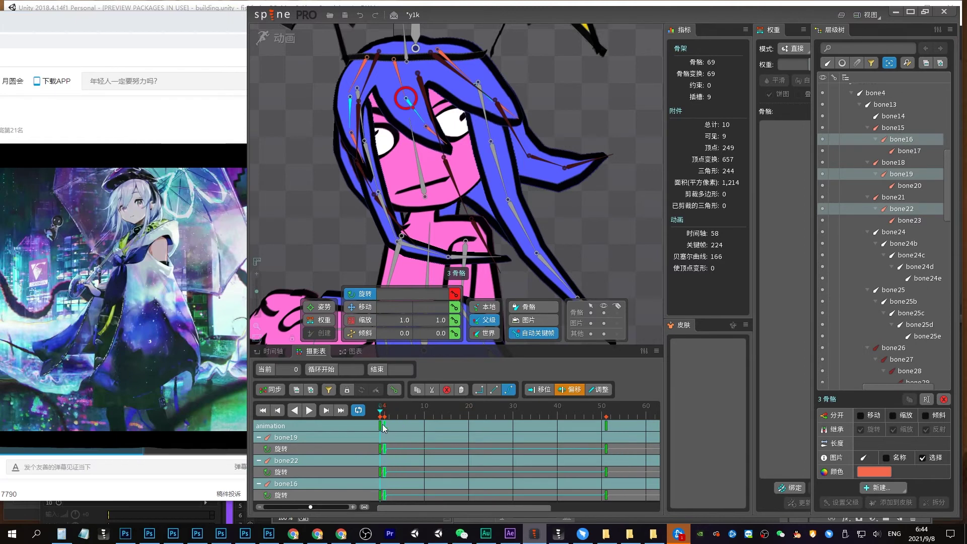
Delete the three extra keys near frame 90, then try shifting bone20 and bone17 keys earlier and undo
{"action": "left_click_drag", "start_coordinate": [310, 507], "coordinate": [299, 509]}
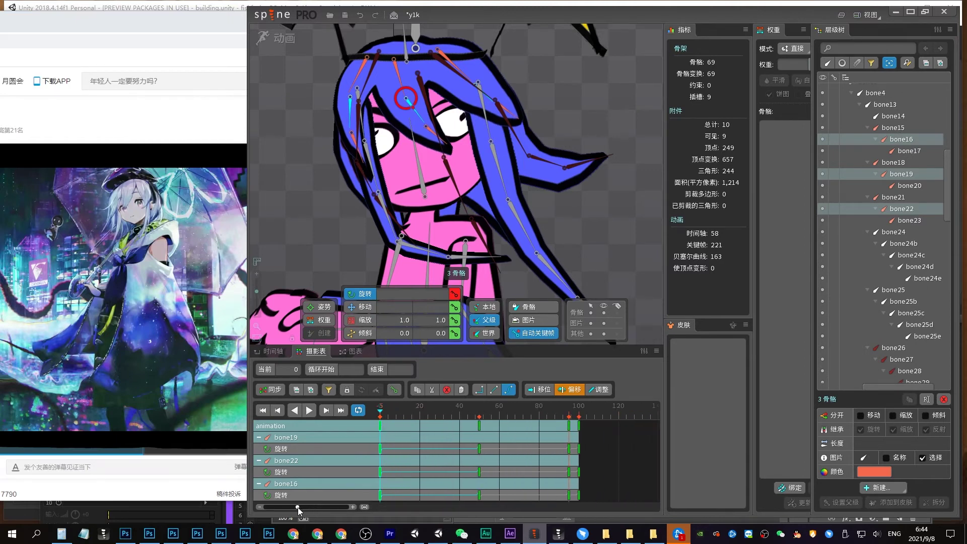
{"action": "left_click", "coordinate": [568, 428]}
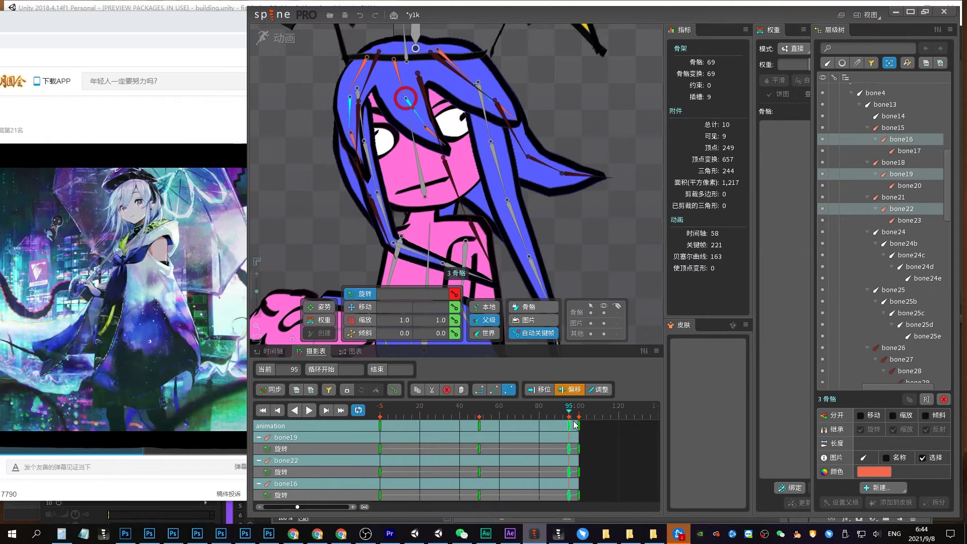
{"action": "key", "text": "Delete"}
{"action": "left_click", "coordinate": [496, 103]}
{"action": "left_click", "coordinate": [434, 143], "text": "ctrl"}
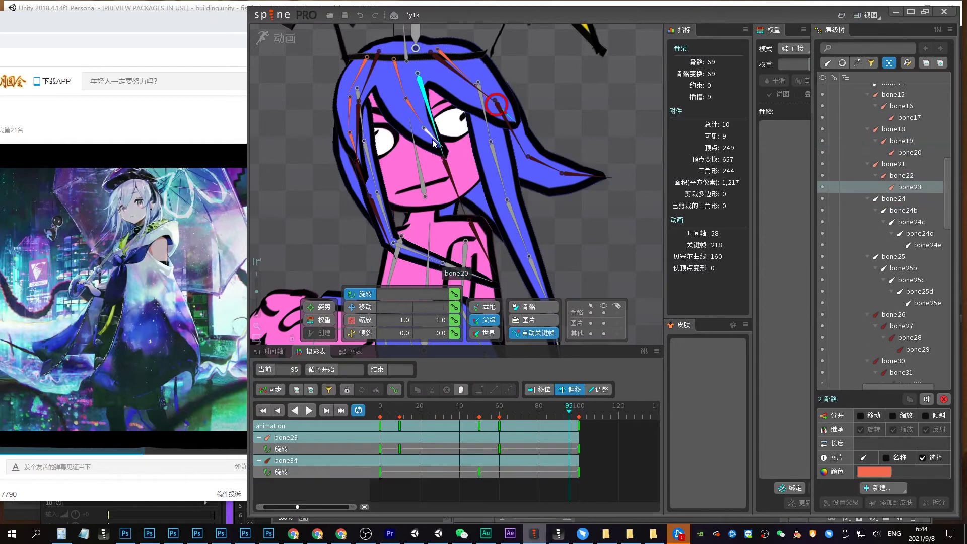
{"action": "left_click", "coordinate": [427, 132]}
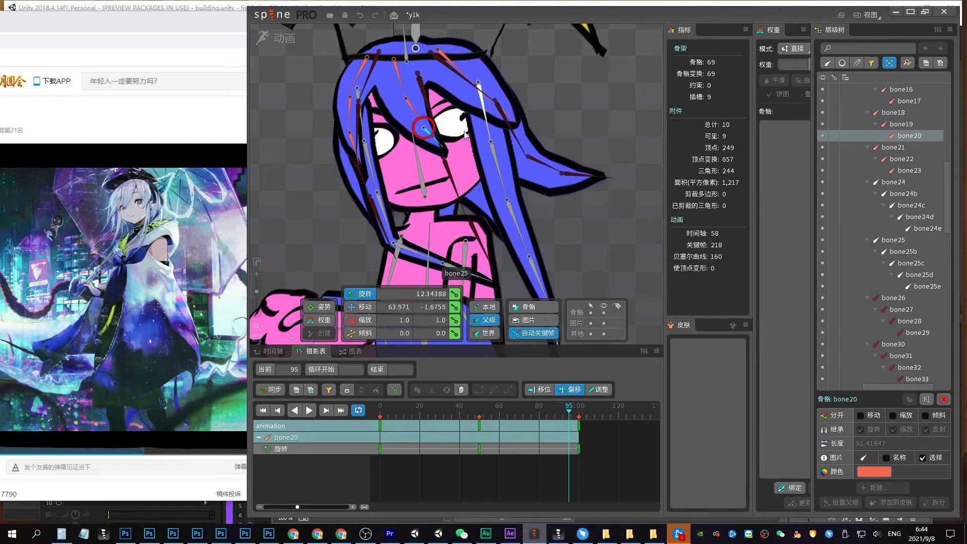
{"action": "left_click", "coordinate": [355, 144], "text": "ctrl"}
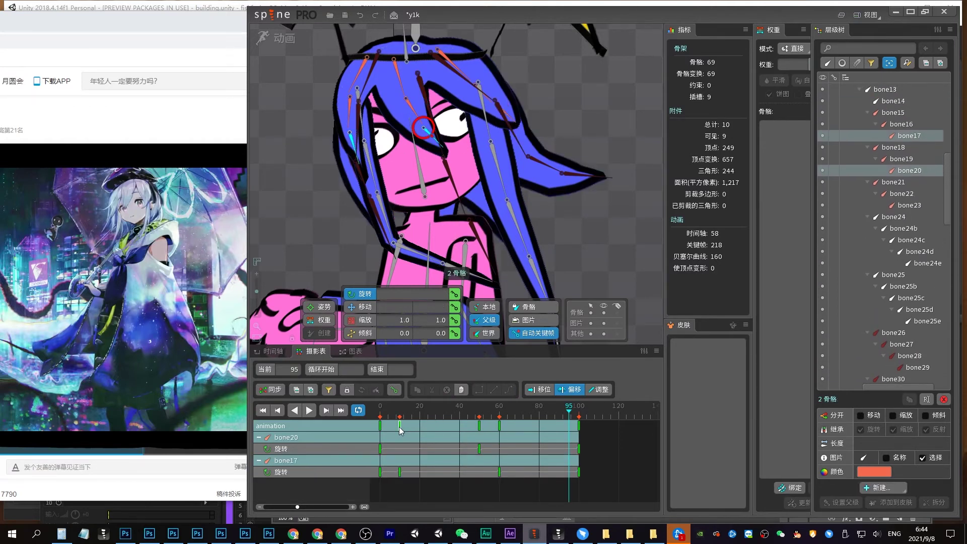
{"action": "left_click_drag", "start_coordinate": [399, 428], "coordinate": [379, 428]}
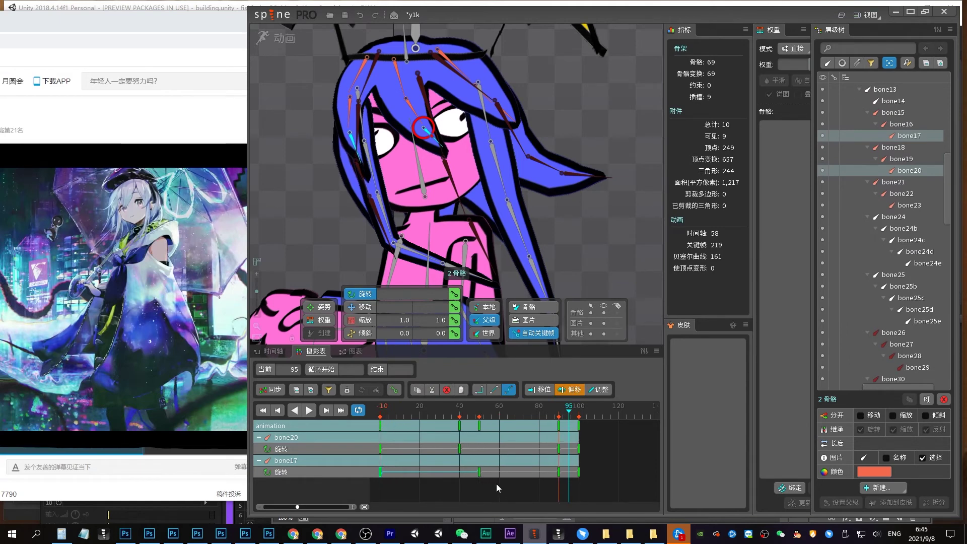
{"action": "left_click_drag", "start_coordinate": [534, 471], "coordinate": [567, 424]}
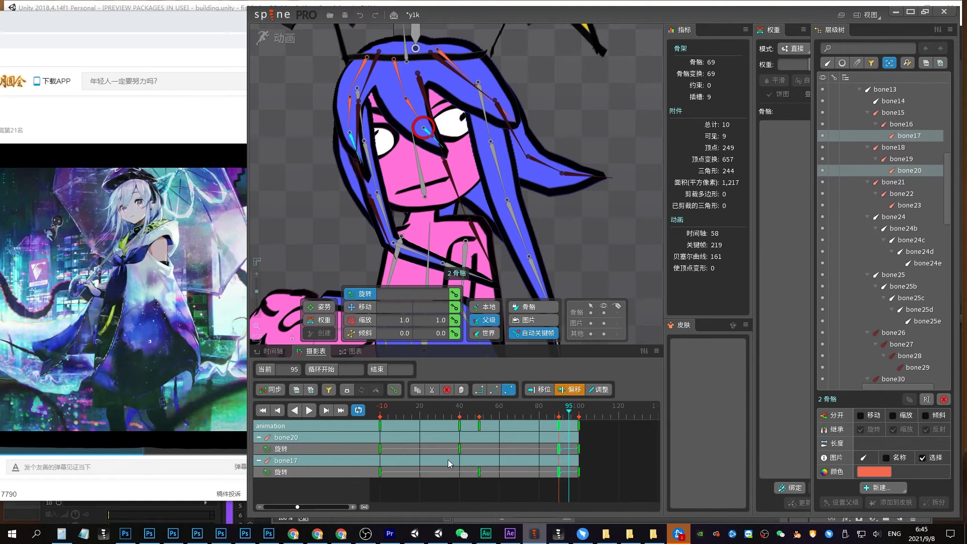
{"action": "key", "text": "ctrl+z"}
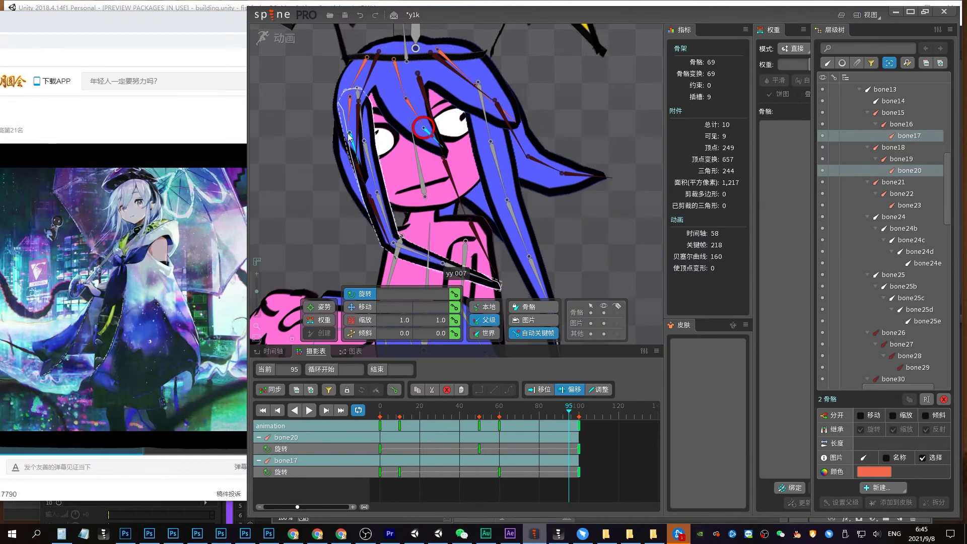
Clear the extra frame-90 keys on bone17 and bone23
{"action": "left_click", "coordinate": [349, 133]}
{"action": "left_click_drag", "start_coordinate": [403, 427], "coordinate": [383, 430]}
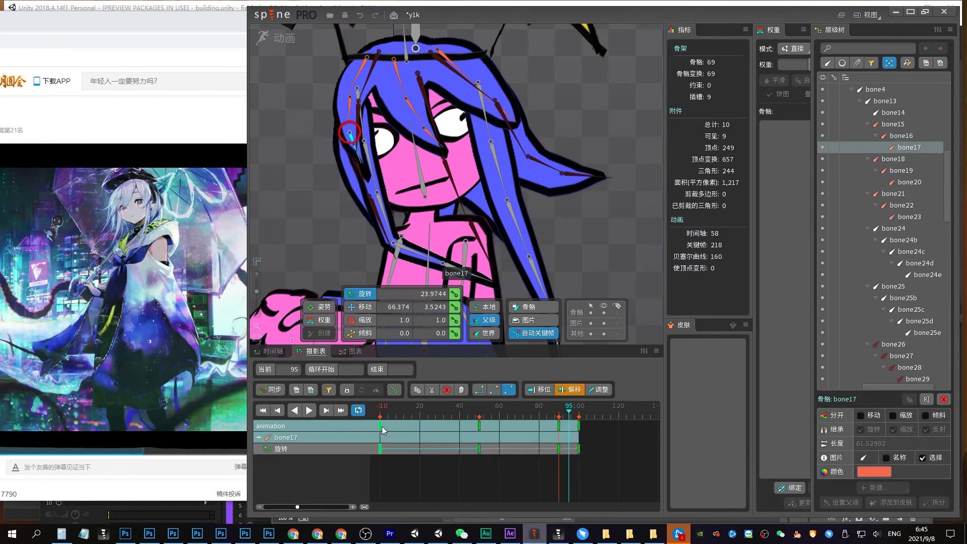
{"action": "key", "text": "ctrl+z"}
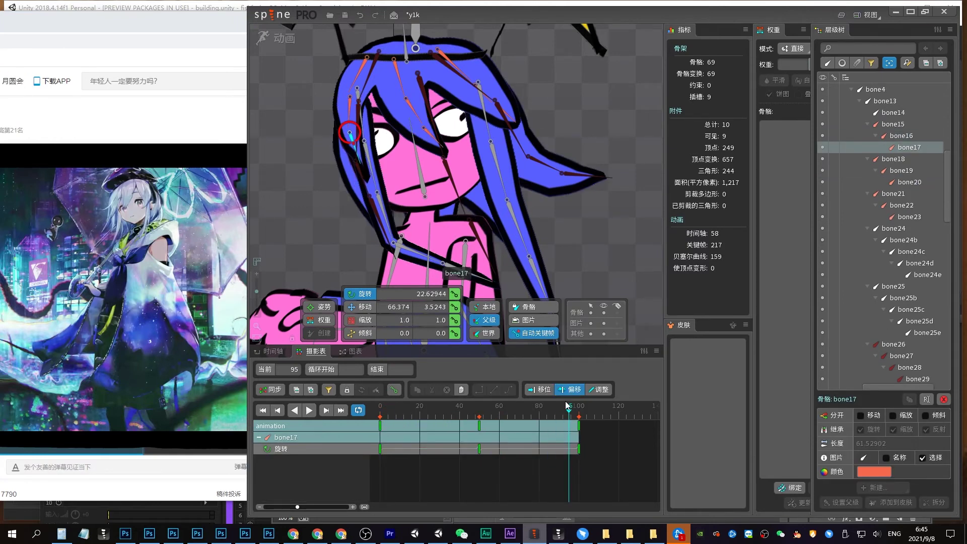
{"action": "left_click", "coordinate": [424, 128]}
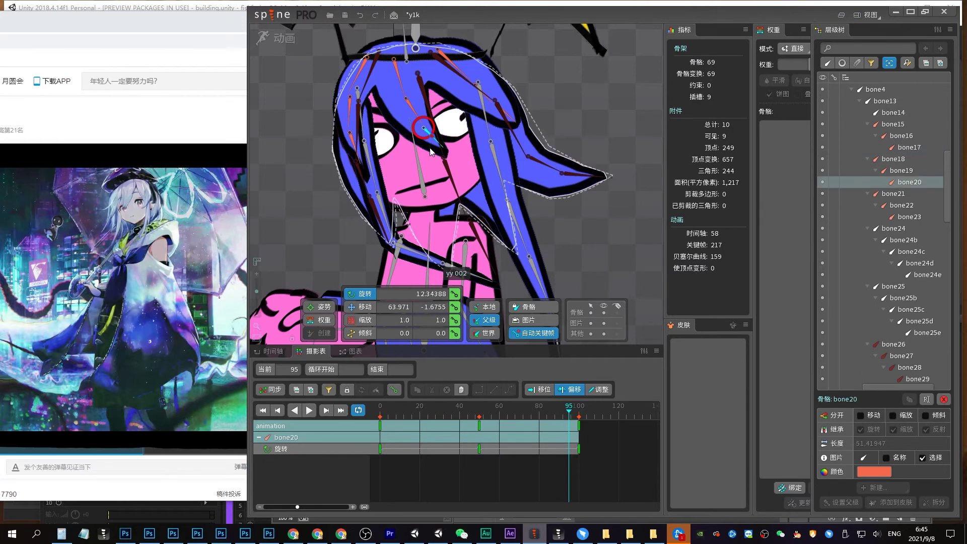
{"action": "left_click", "coordinate": [503, 115]}
{"action": "left_click_drag", "start_coordinate": [402, 432], "coordinate": [383, 432]}
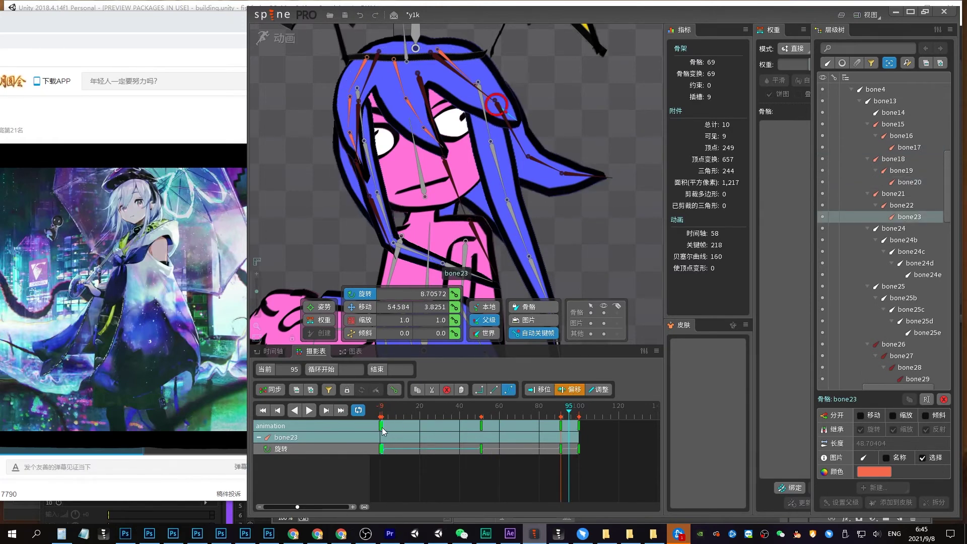
{"action": "key", "text": "ctrl+z"}
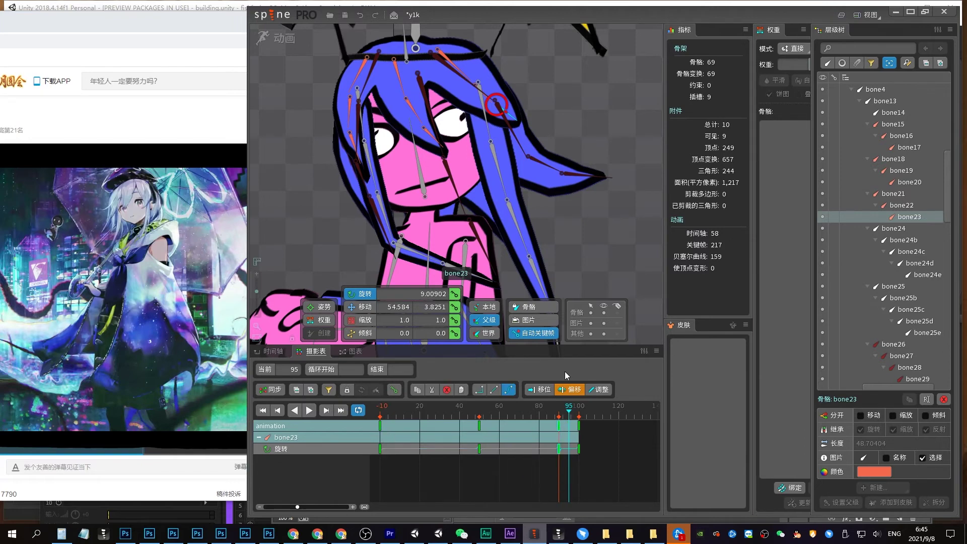
Shift bone16, bone19 and bone22 keys 10 frames later and bone20, bone23 keys 20 frames later
{"action": "left_click", "coordinate": [350, 108]}
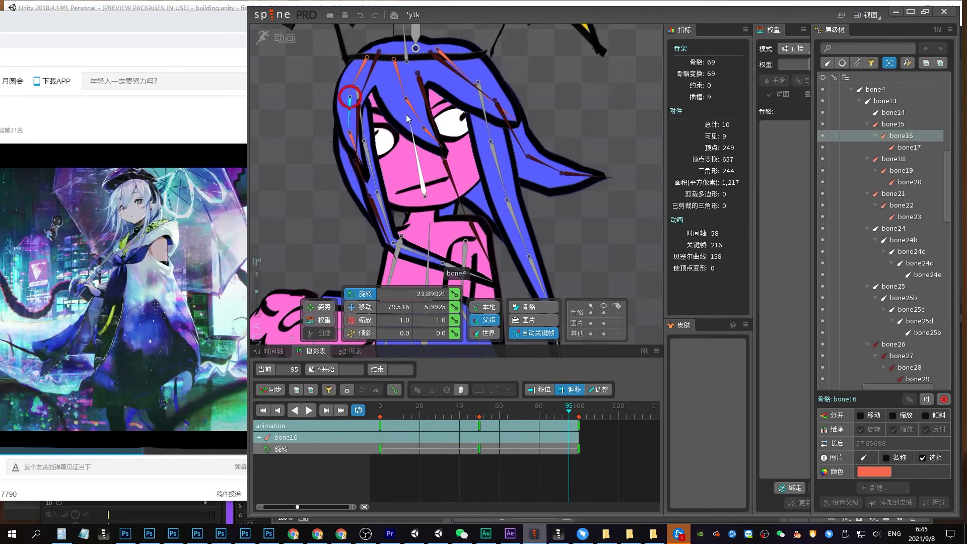
{"action": "left_click", "coordinate": [414, 112], "text": "ctrl"}
{"action": "left_click", "coordinate": [443, 263], "text": "ctrl"}
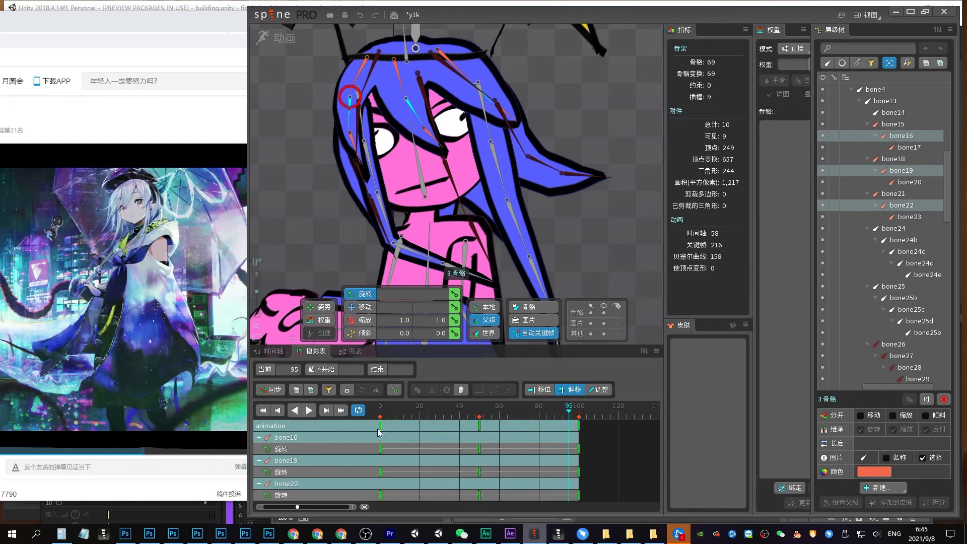
{"action": "left_click_drag", "start_coordinate": [379, 429], "coordinate": [399, 429]}
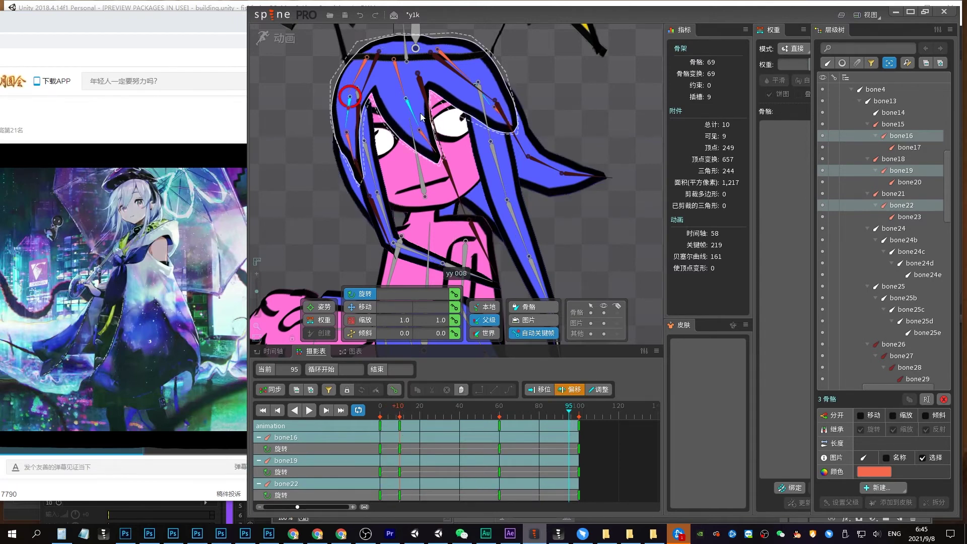
{"action": "left_click", "coordinate": [420, 132]}
{"action": "left_click", "coordinate": [499, 116], "text": "ctrl"}
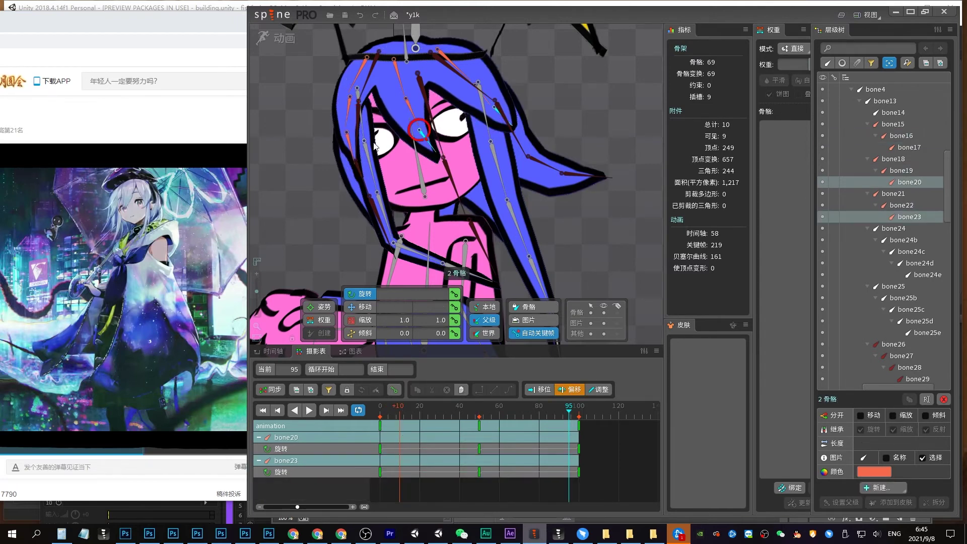
{"action": "left_click_drag", "start_coordinate": [375, 412], "coordinate": [419, 412]}
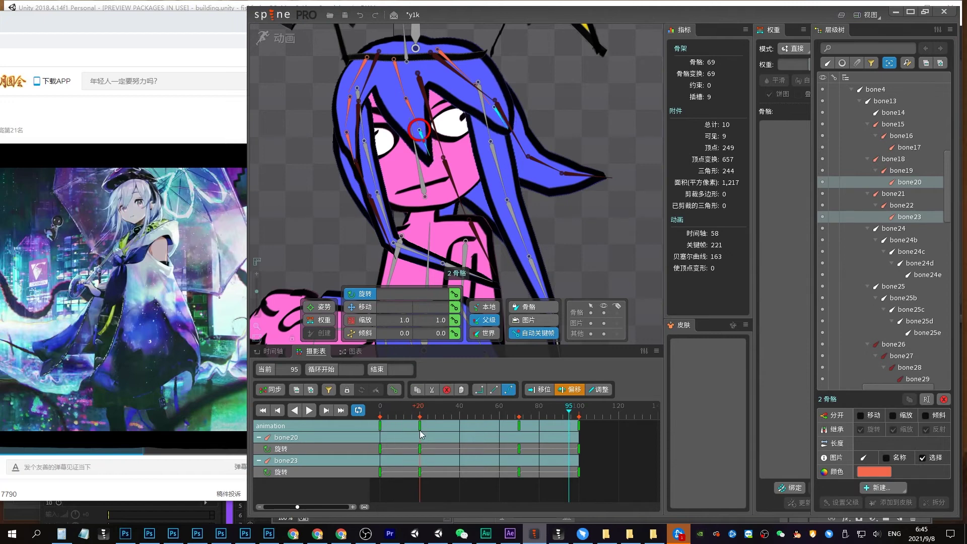
Preview the staggered sway of hair bones bone15 through bone23 to check timing
{"action": "key", "text": "space"}
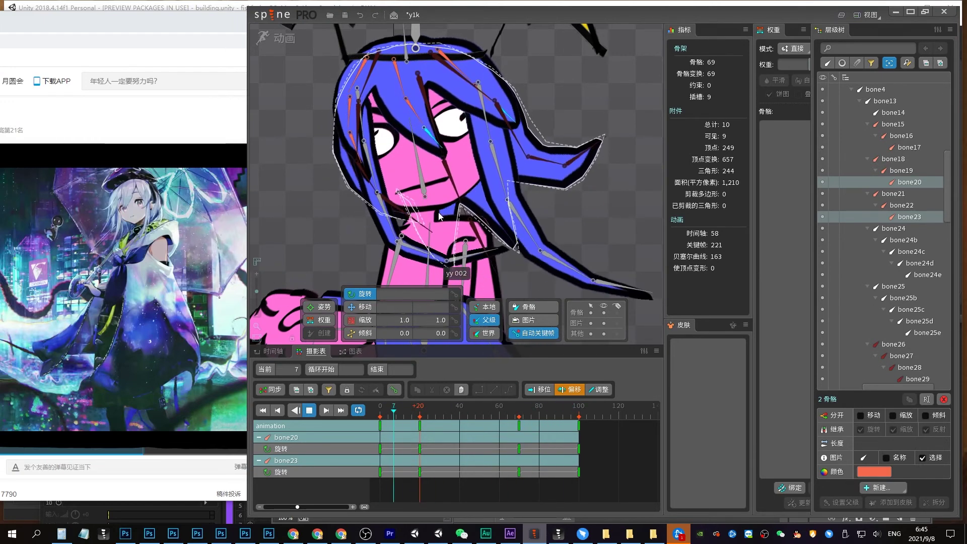
{"action": "key", "text": "space"}
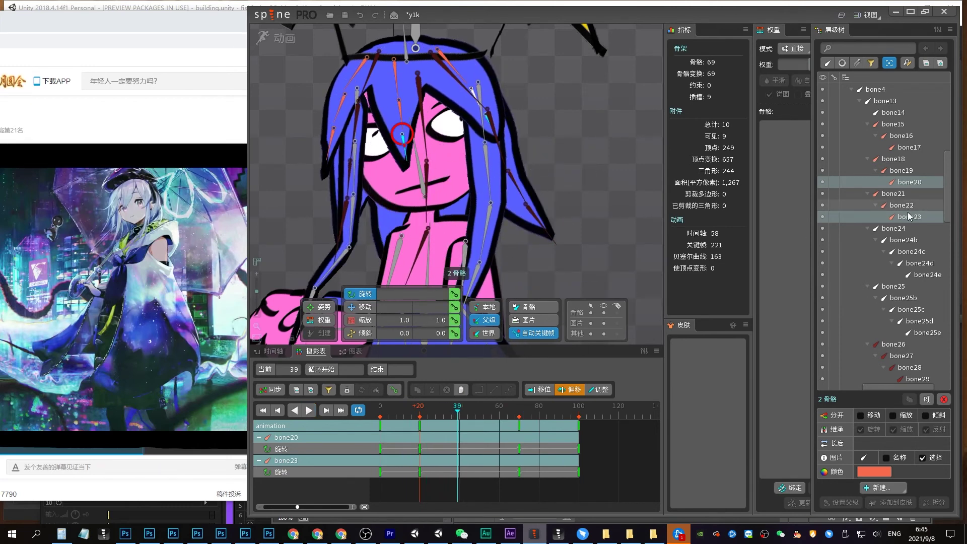
{"action": "left_click_drag", "start_coordinate": [909, 217], "coordinate": [890, 125]}
{"action": "left_click_drag", "start_coordinate": [610, 476], "coordinate": [572, 418]}
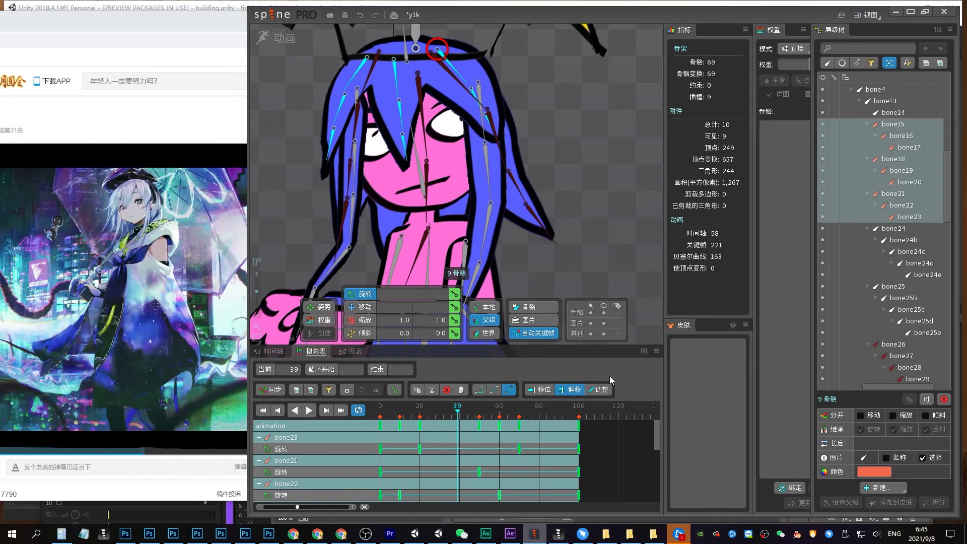
{"action": "key", "text": "space"}
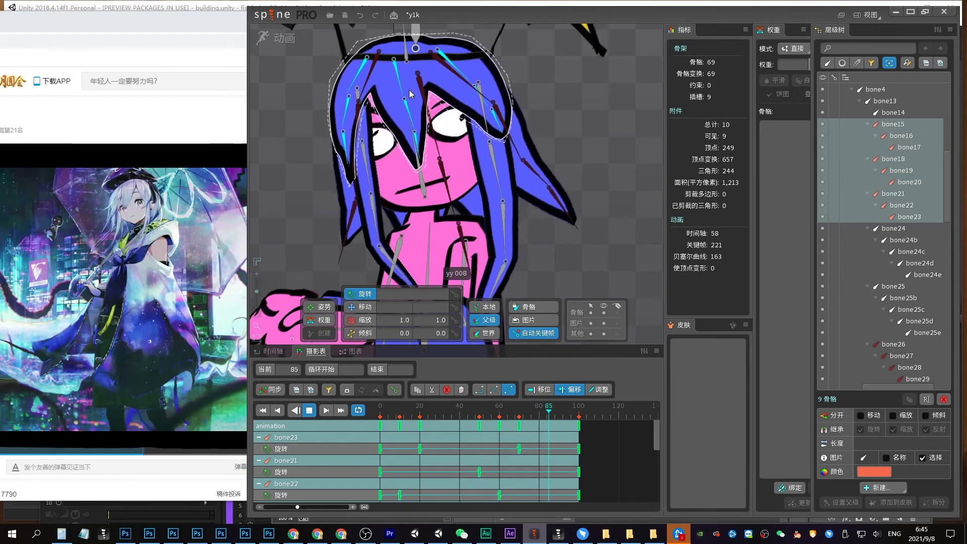
{"action": "left_click", "coordinate": [411, 116]}
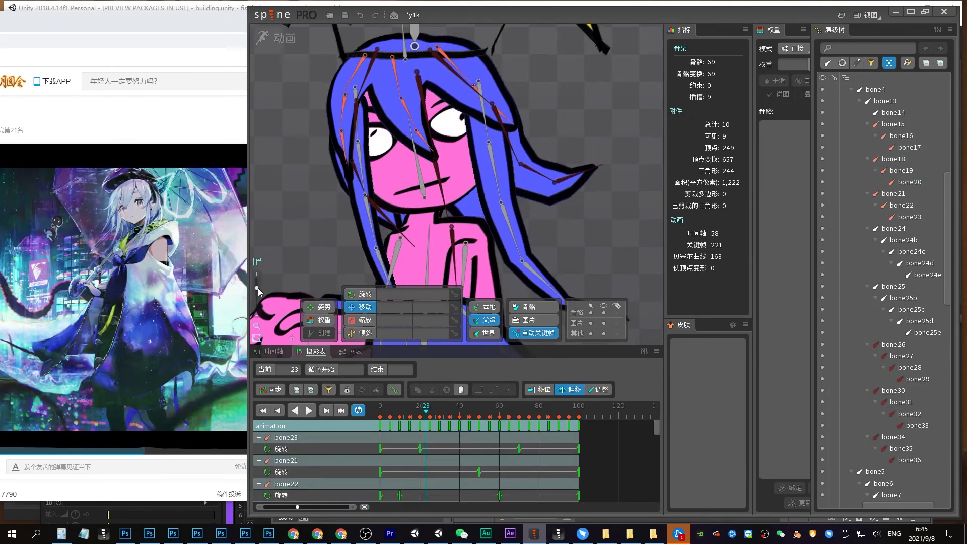
Ease bone19's rotation curve into its final key in the Graph view
{"action": "scroll", "coordinate": [400, 111], "scroll_direction": "up", "scroll_amount": 3}
{"action": "left_click", "coordinate": [389, 108]}
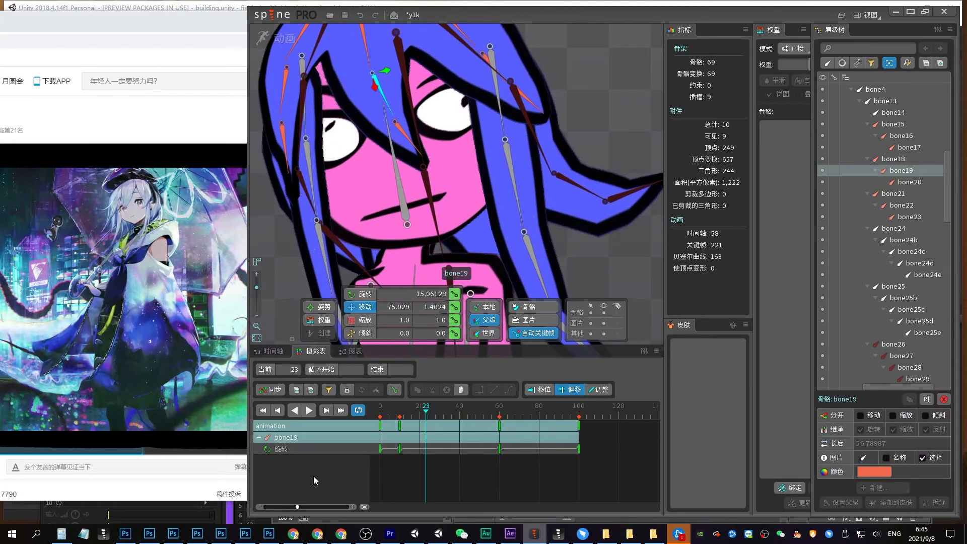
{"action": "left_click", "coordinate": [348, 352]}
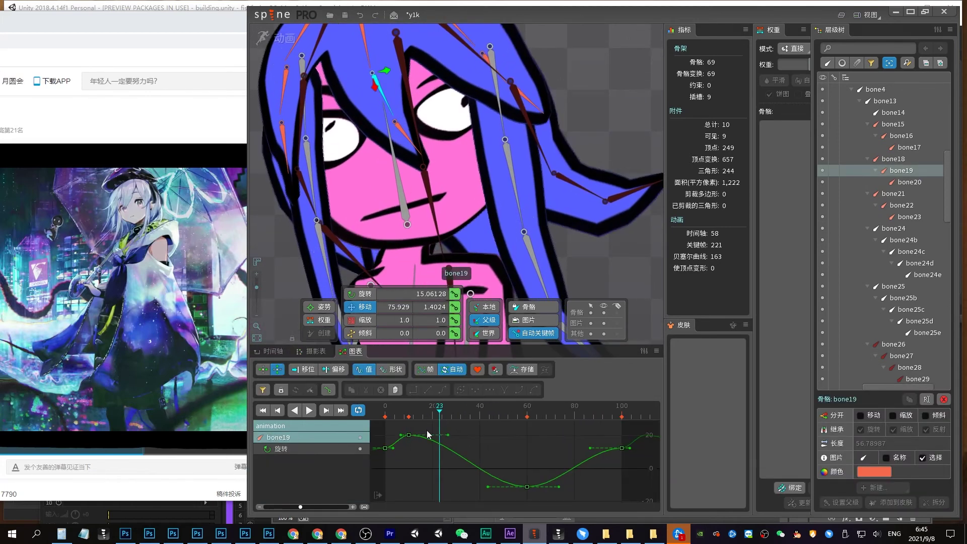
{"action": "left_click", "coordinate": [393, 450]}
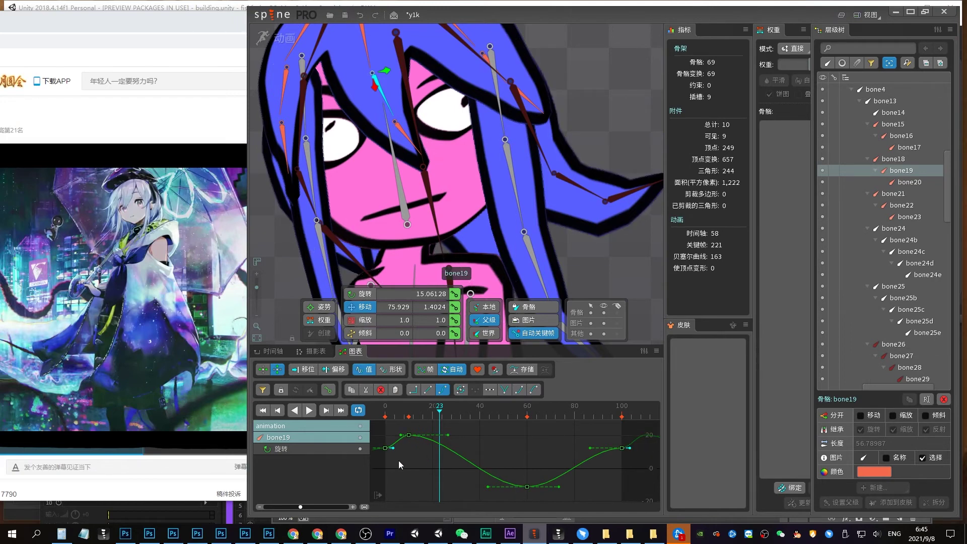
{"action": "left_click_drag", "start_coordinate": [592, 448], "coordinate": [594, 462]}
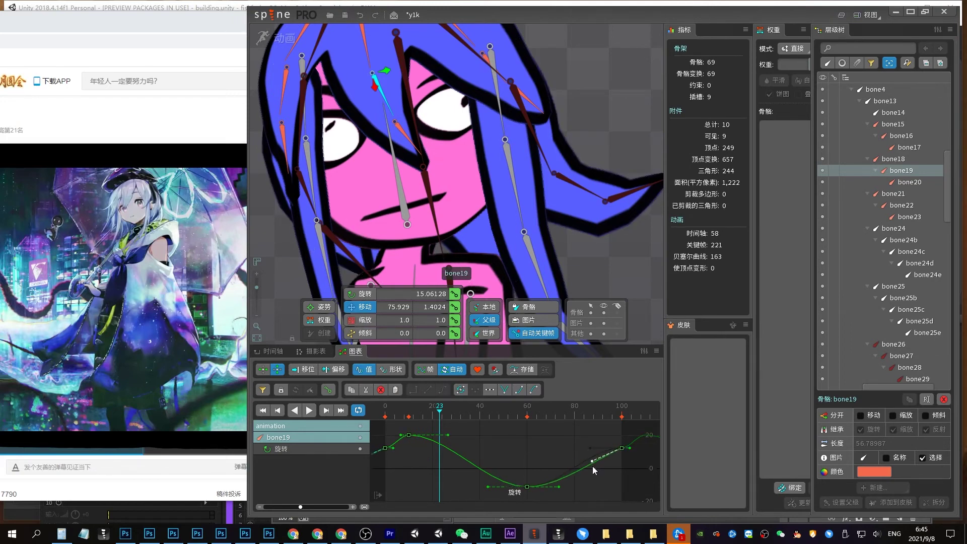
{"action": "left_click", "coordinate": [386, 448]}
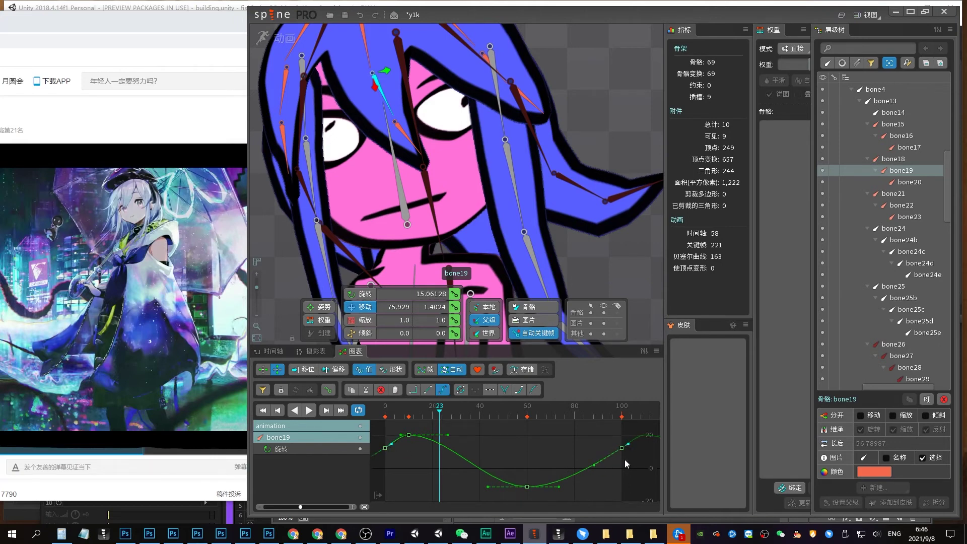
{"action": "scroll", "coordinate": [388, 159], "scroll_direction": "down", "scroll_amount": 2}
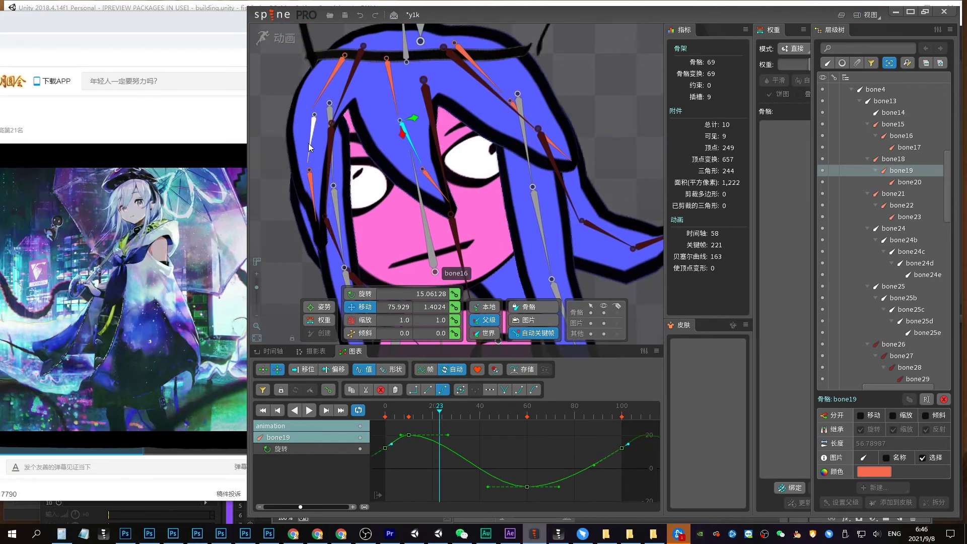
Reshape the start of the bone22 and bone23 rotation curves after checking bone16
{"action": "left_click", "coordinate": [389, 160]}
{"action": "left_click", "coordinate": [393, 442]}
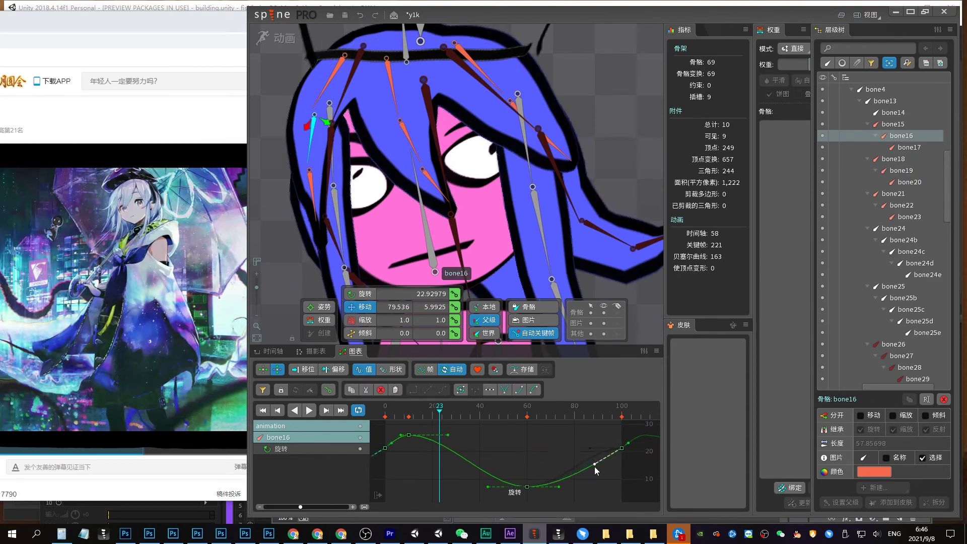
{"action": "left_click", "coordinate": [521, 112]}
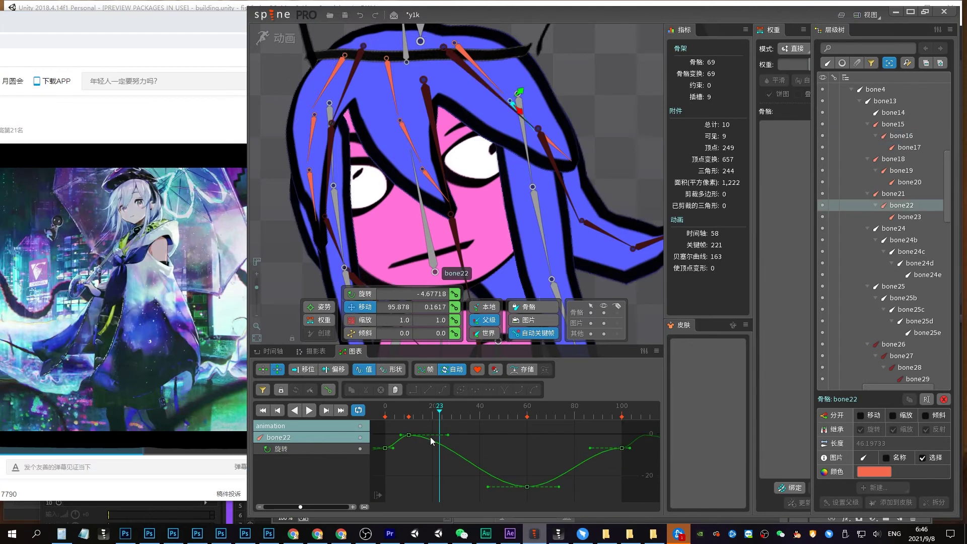
{"action": "left_click_drag", "start_coordinate": [392, 449], "coordinate": [391, 435]}
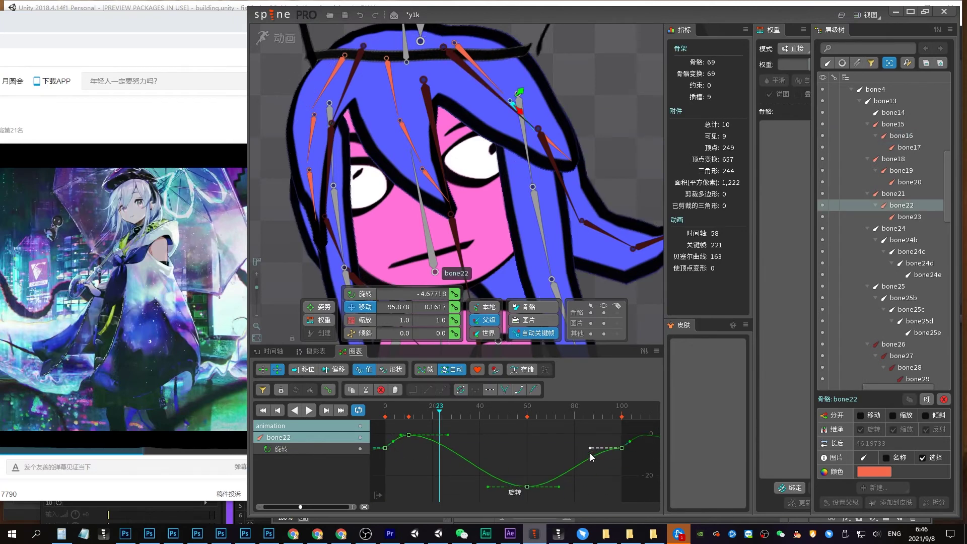
{"action": "left_click", "coordinate": [565, 157]}
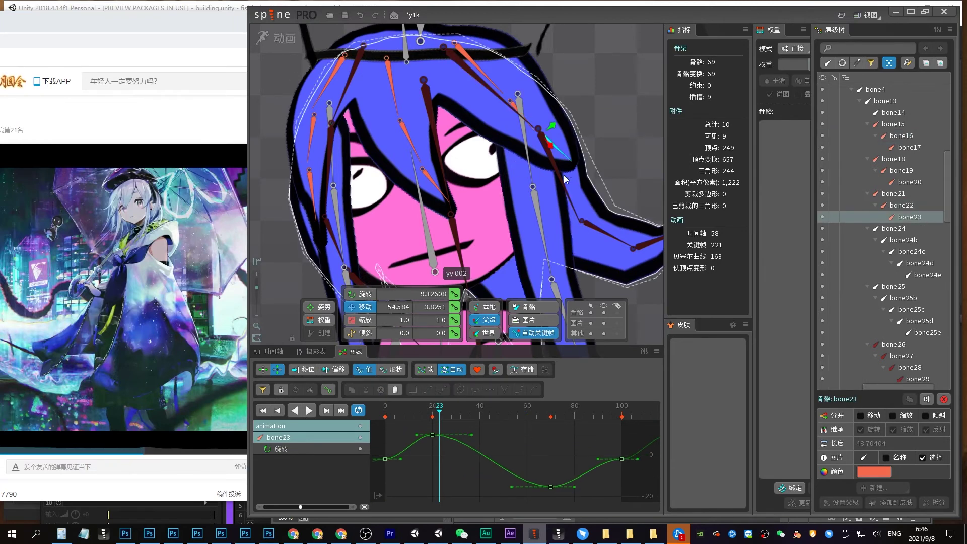
{"action": "left_click_drag", "start_coordinate": [402, 462], "coordinate": [399, 446]}
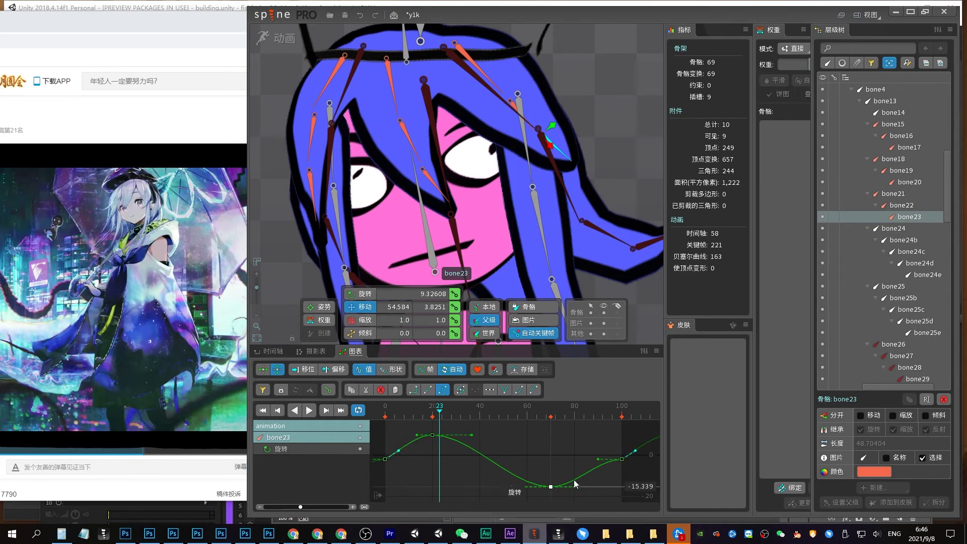
{"action": "left_click", "coordinate": [603, 462]}
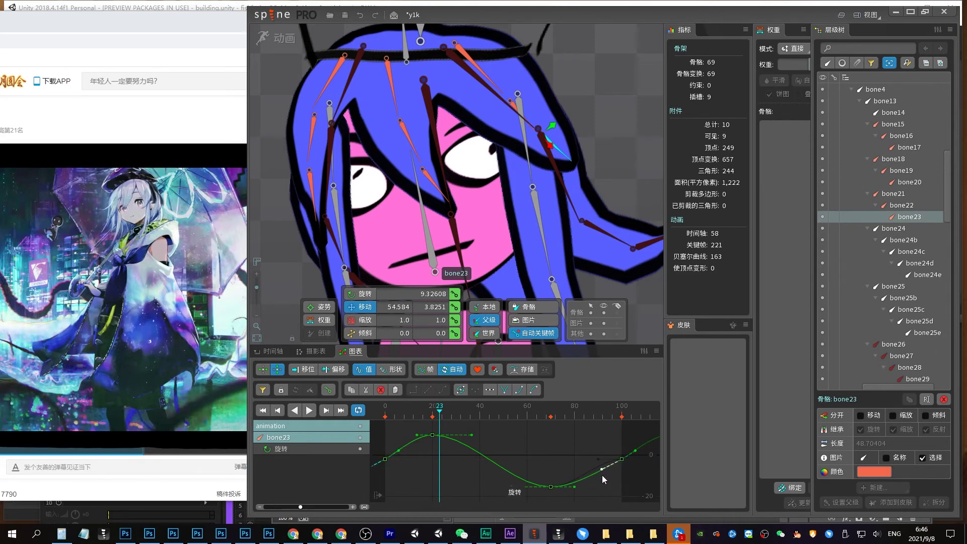
Ease bone20's curve into its final key and review the bone17 and bone19 curves
{"action": "left_click", "coordinate": [351, 249]}
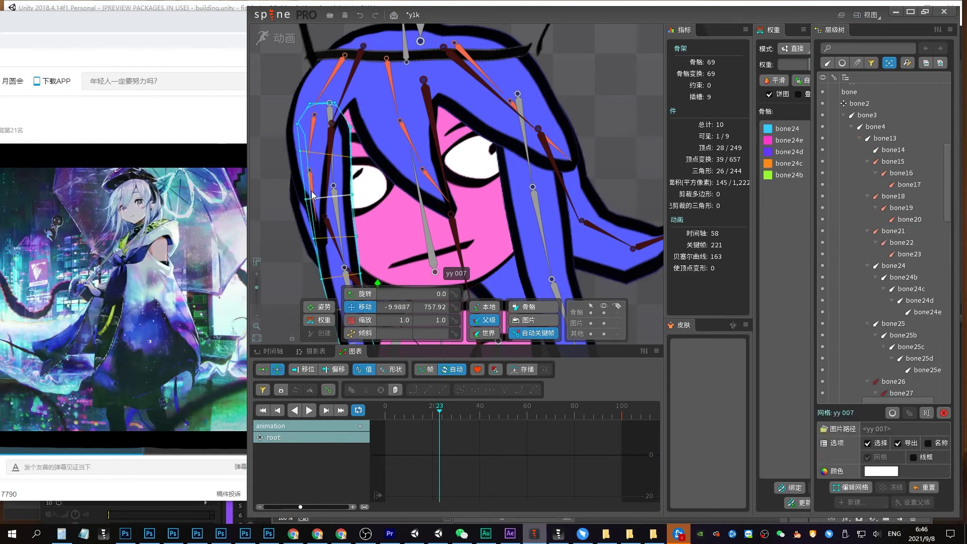
{"action": "left_click", "coordinate": [313, 191]}
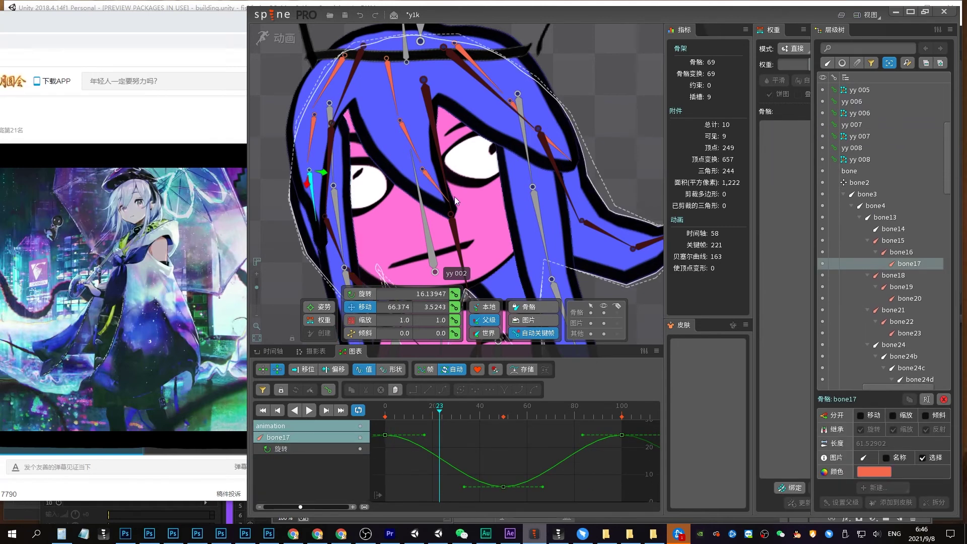
{"action": "left_click", "coordinate": [439, 193]}
{"action": "left_click", "coordinate": [398, 442]}
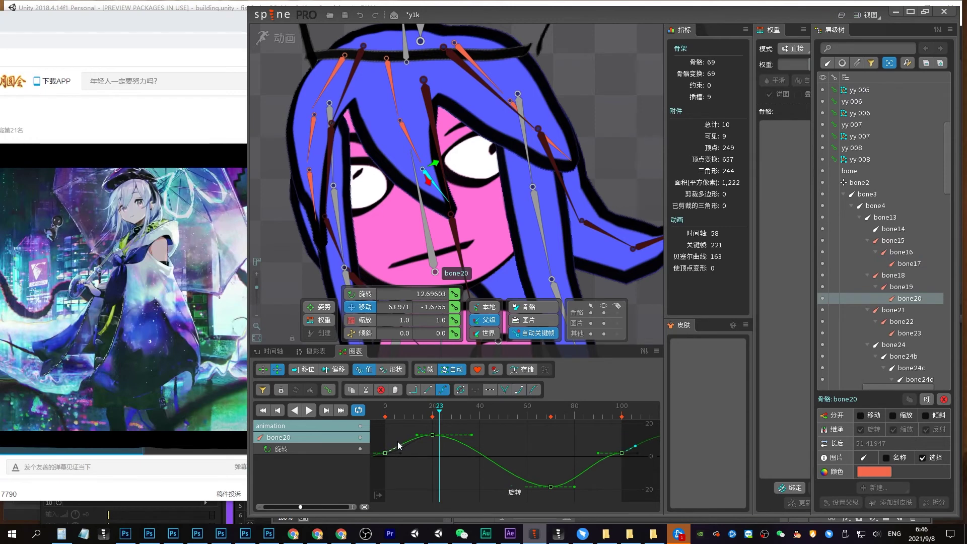
{"action": "left_click_drag", "start_coordinate": [601, 454], "coordinate": [598, 474]}
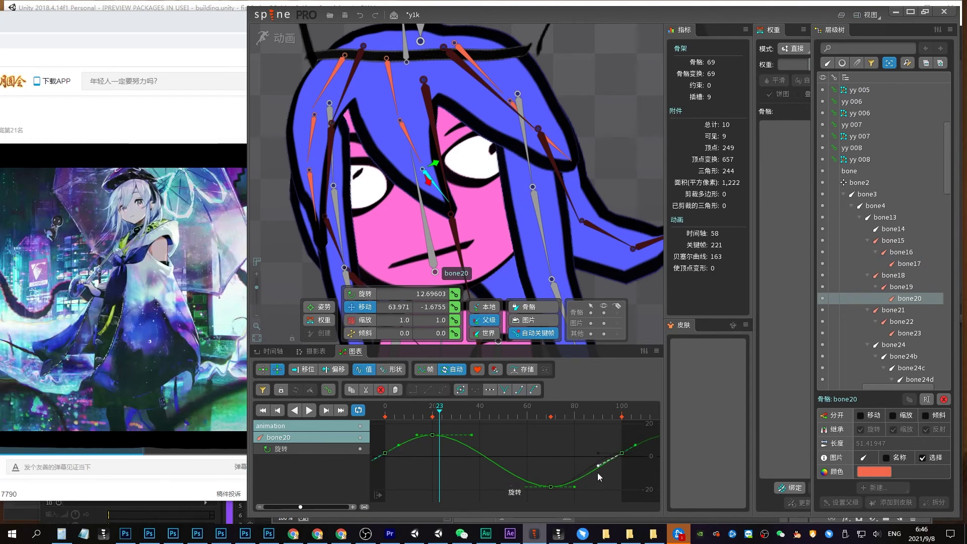
{"action": "left_click", "coordinate": [416, 156]}
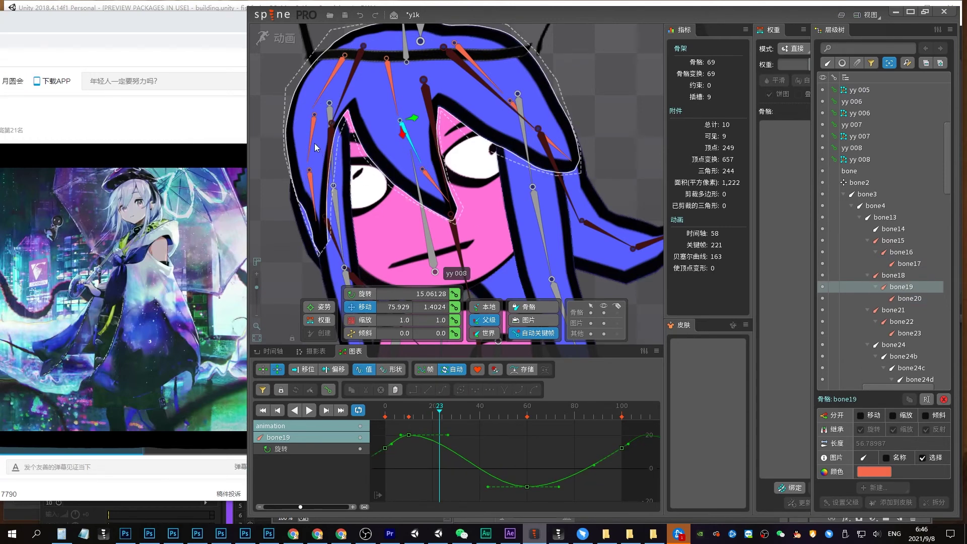
{"action": "left_click", "coordinate": [313, 191]}
{"action": "left_click", "coordinate": [313, 193]}
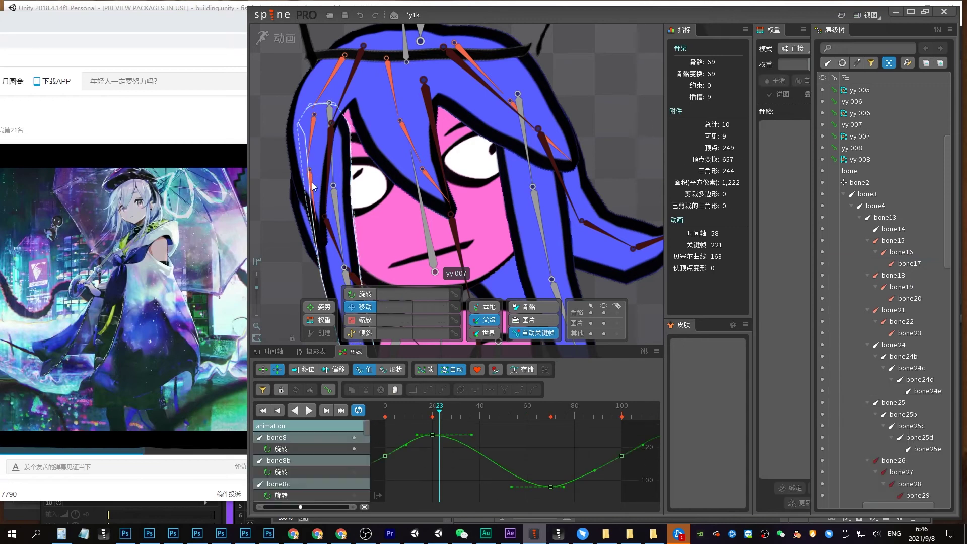
{"action": "left_click", "coordinate": [316, 351]}
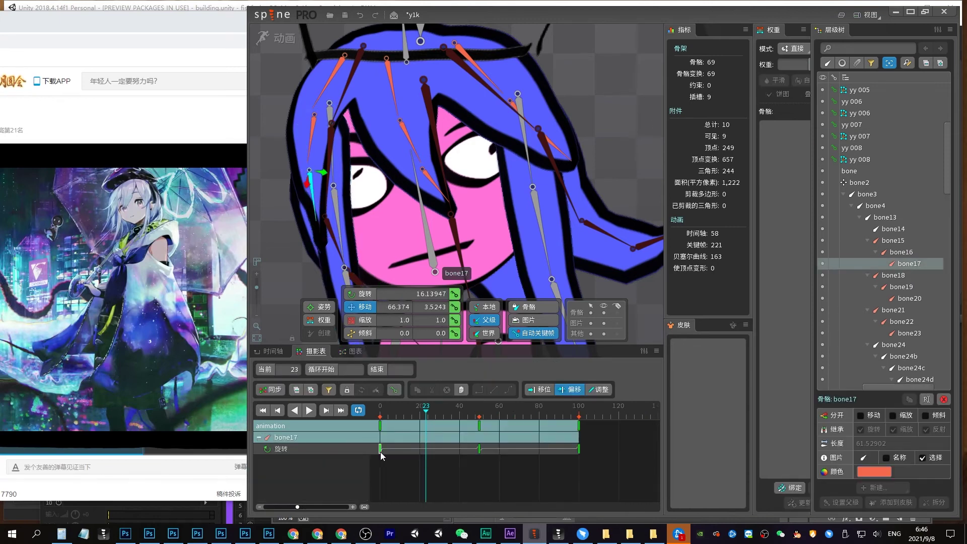
Shift bone17's rotation keys 20 frames later and preview the lagging sway
{"action": "left_click_drag", "start_coordinate": [380, 449], "coordinate": [420, 449]}
{"action": "key", "text": "space"}
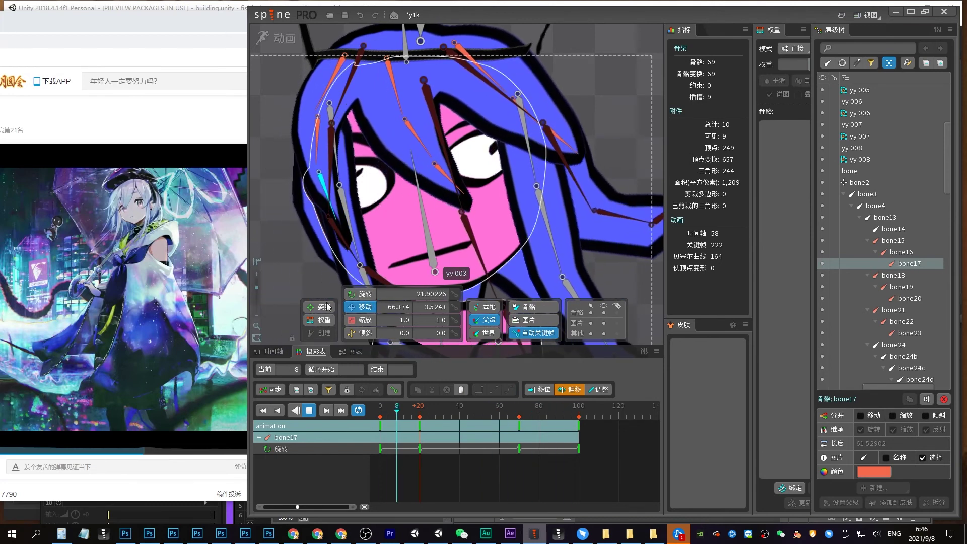
{"action": "left_click_drag", "start_coordinate": [255, 292], "coordinate": [256, 301]}
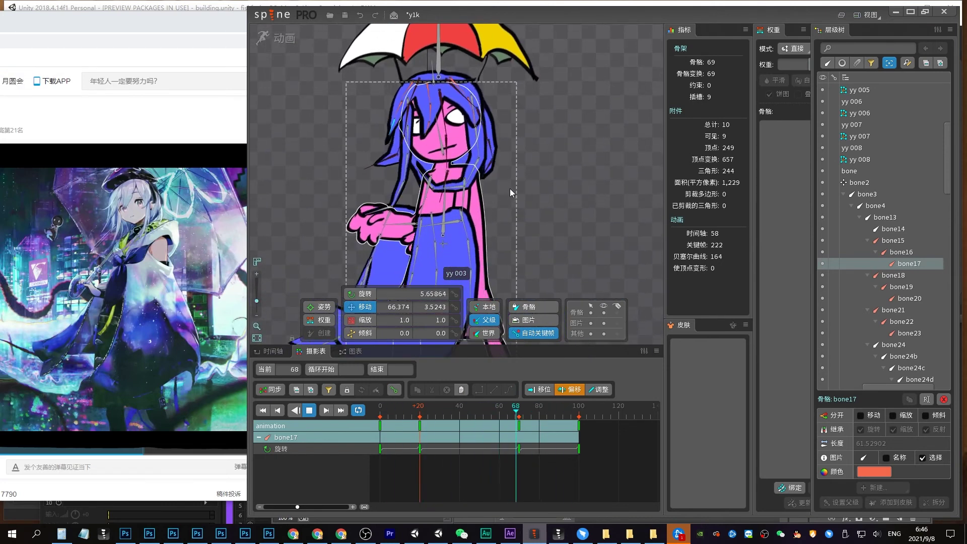
{"action": "key", "text": "space"}
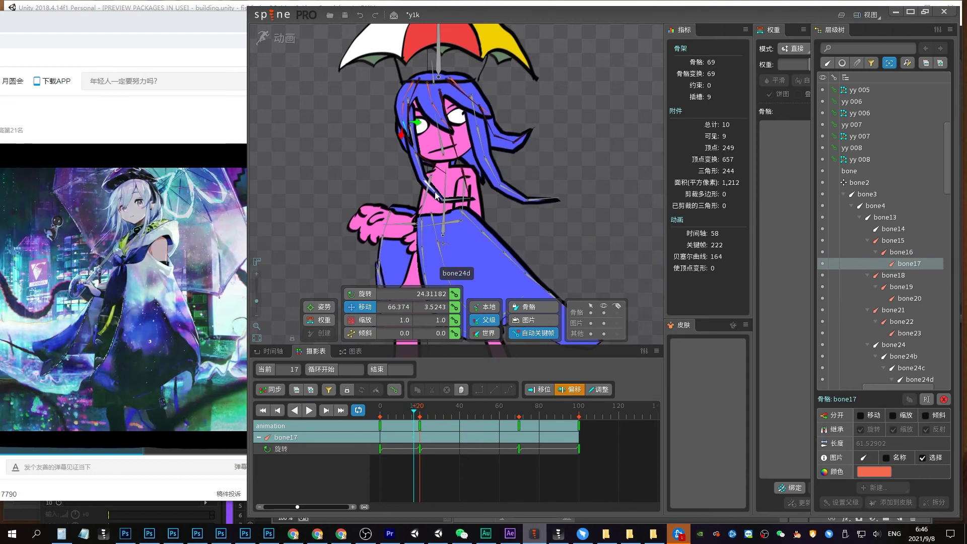
Offset bone24d's rotation keys 15 frames later, then view every bone's keys
{"action": "left_click", "coordinate": [436, 196]}
{"action": "left_click", "coordinate": [480, 413]}
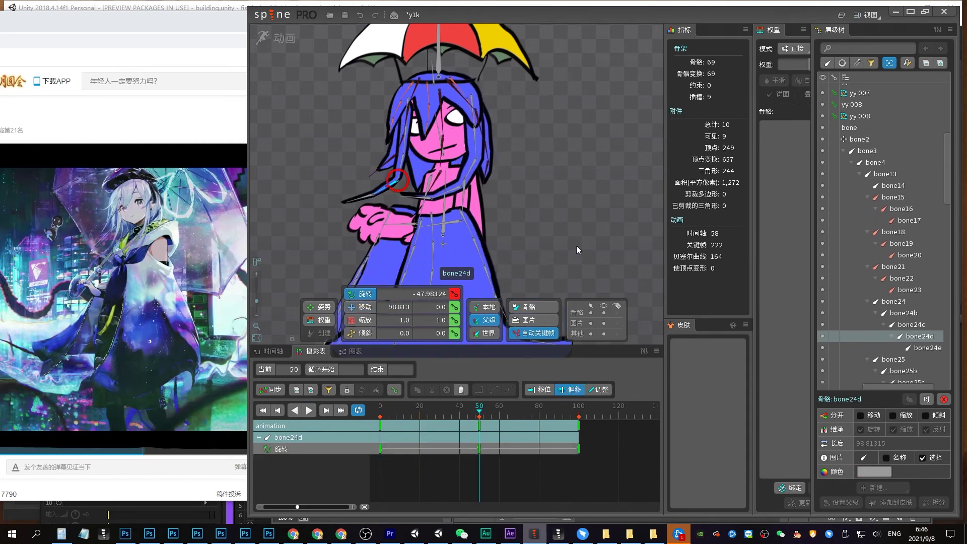
{"action": "left_click", "coordinate": [404, 177]}
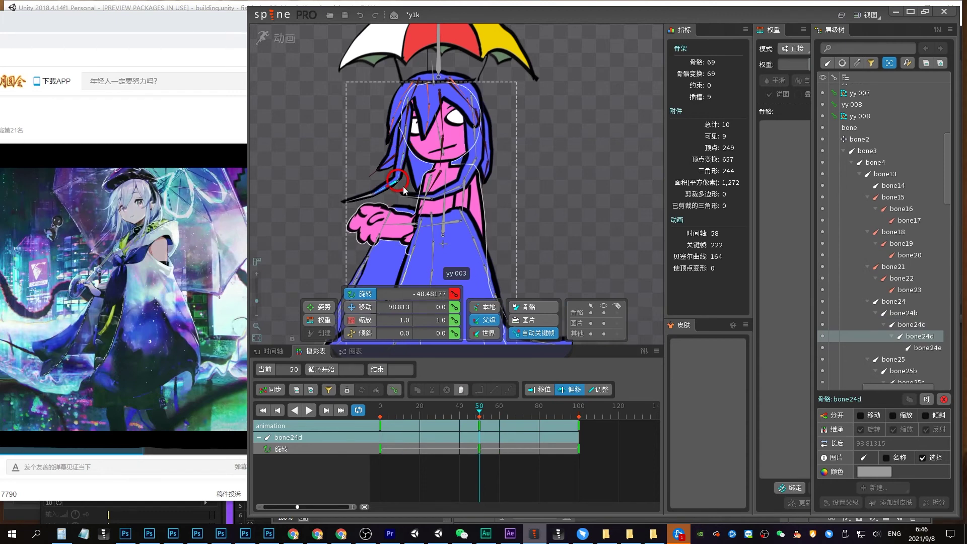
{"action": "left_click", "coordinate": [401, 417]}
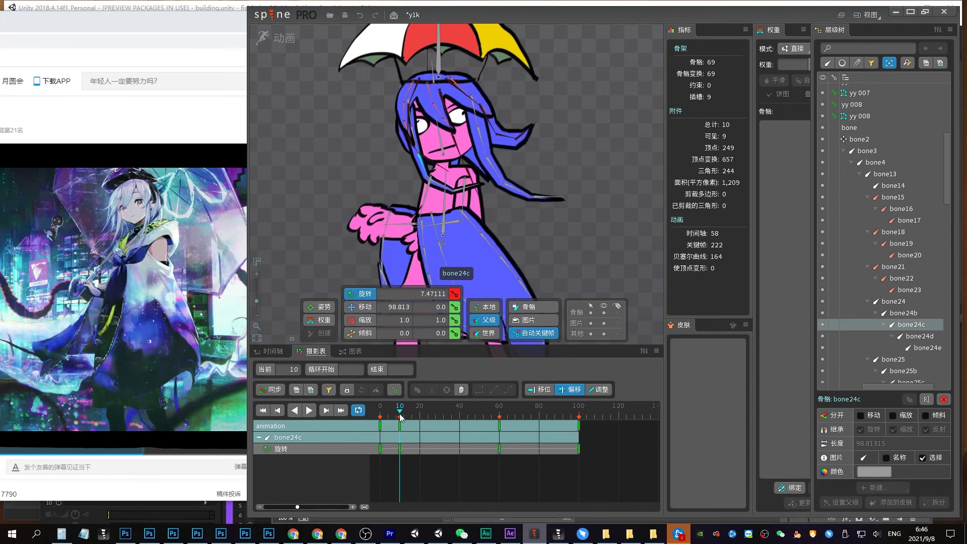
{"action": "key", "text": "Down"}
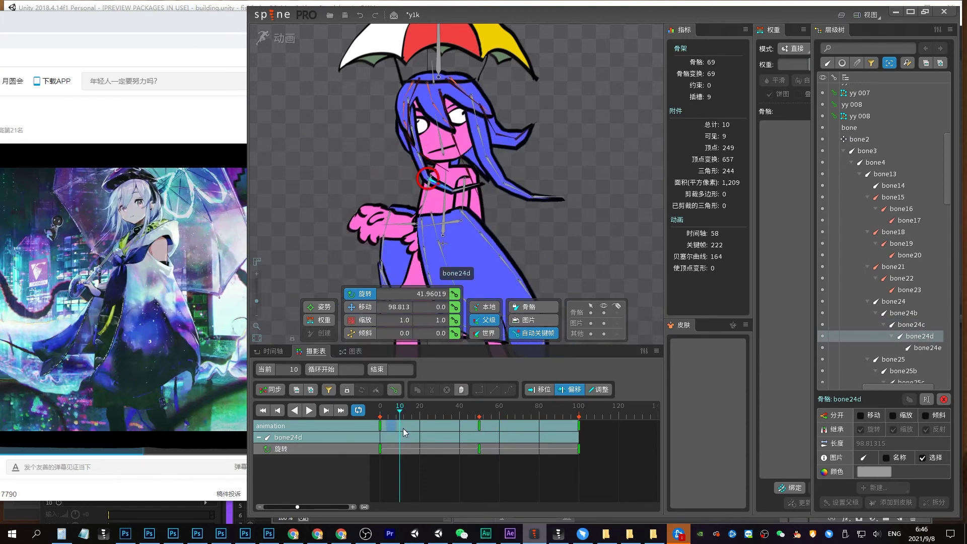
{"action": "mouse_move", "coordinate": [393, 434]}
{"action": "left_mouse_down"}
{"action": "mouse_move", "coordinate": [423, 434]}
{"action": "mouse_move", "coordinate": [449, 417]}
{"action": "left_mouse_up"}
{"action": "left_click", "coordinate": [382, 416]}
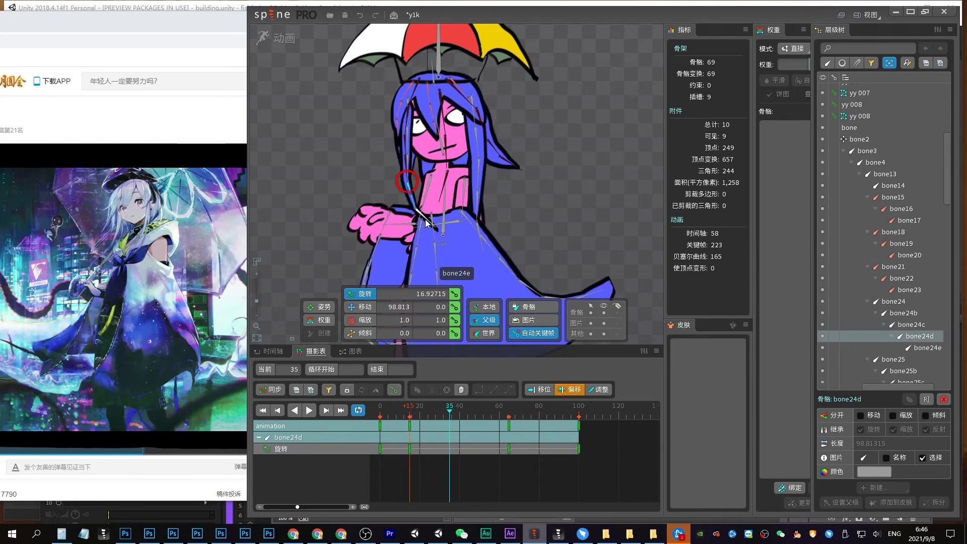
{"action": "key", "text": "Down"}
{"action": "left_click", "coordinate": [519, 214]}
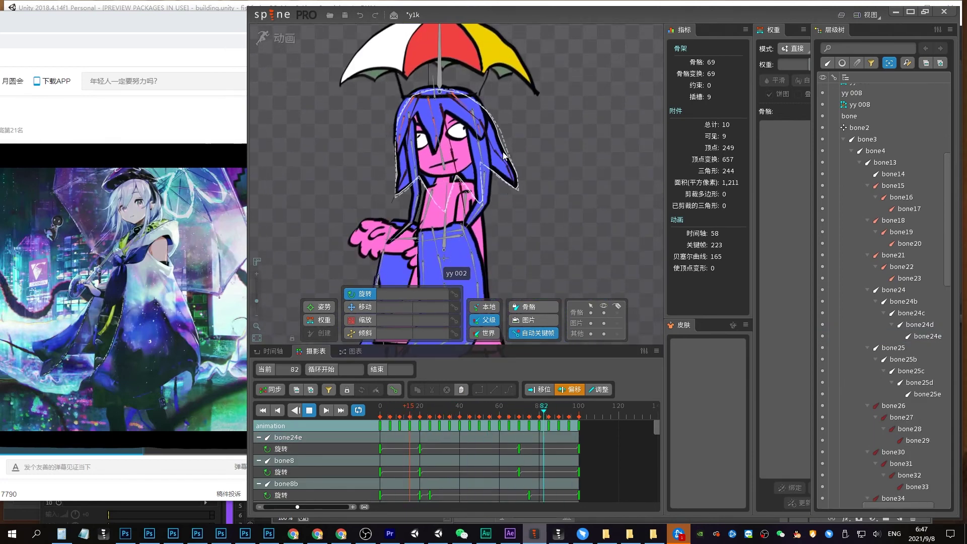
Check the bone25 chain, preview the looping sway down to the skirt, then return to setup mode
{"action": "left_click", "coordinate": [478, 134]}
{"action": "left_click", "coordinate": [494, 180], "text": "ctrl"}
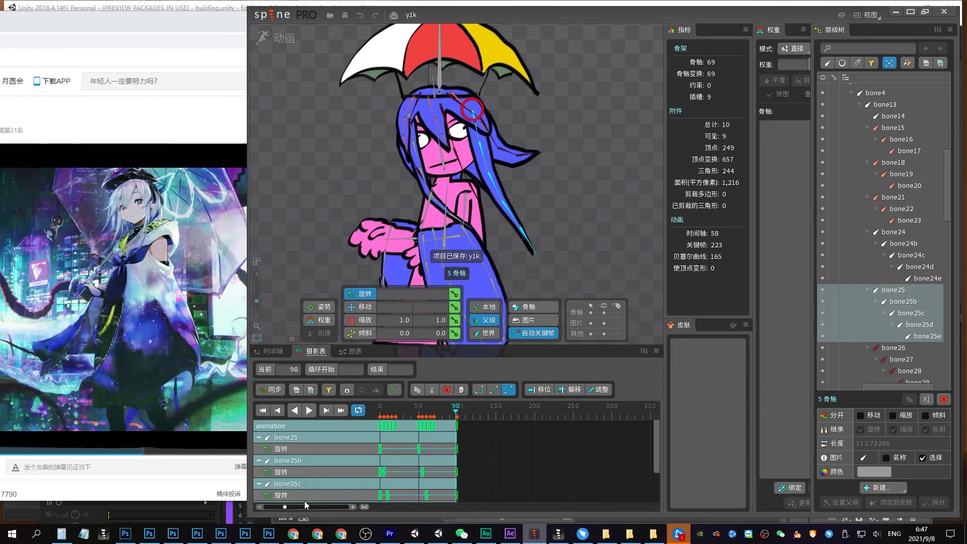
{"action": "left_click", "coordinate": [525, 278]}
{"action": "key", "text": "space"}
{"action": "mouse_move", "coordinate": [525, 273]}
{"action": "left_mouse_down"}
{"action": "mouse_move", "coordinate": [574, 176]}
{"action": "mouse_move", "coordinate": [518, 159]}
{"action": "left_mouse_up"}
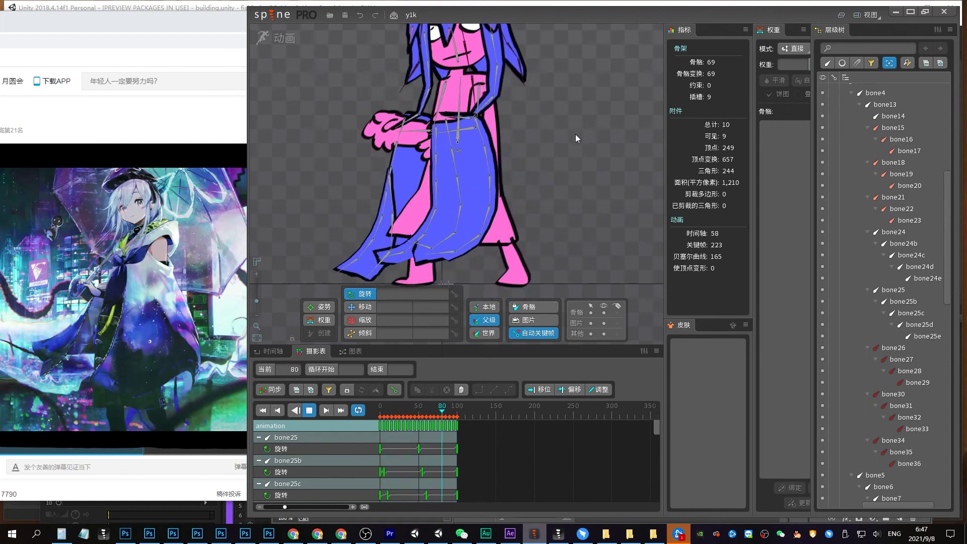
{"action": "key", "text": "space"}
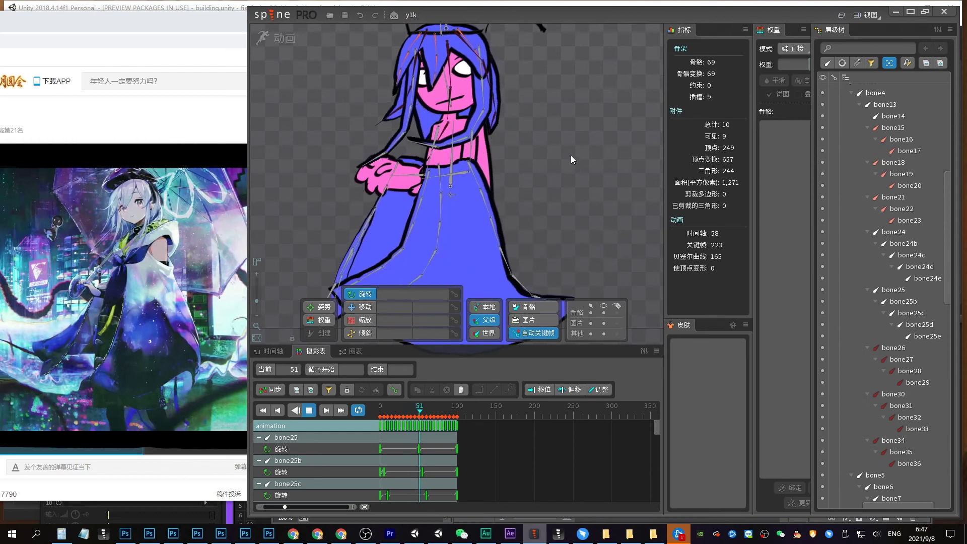
{"action": "key", "text": "ctrl+Tab"}
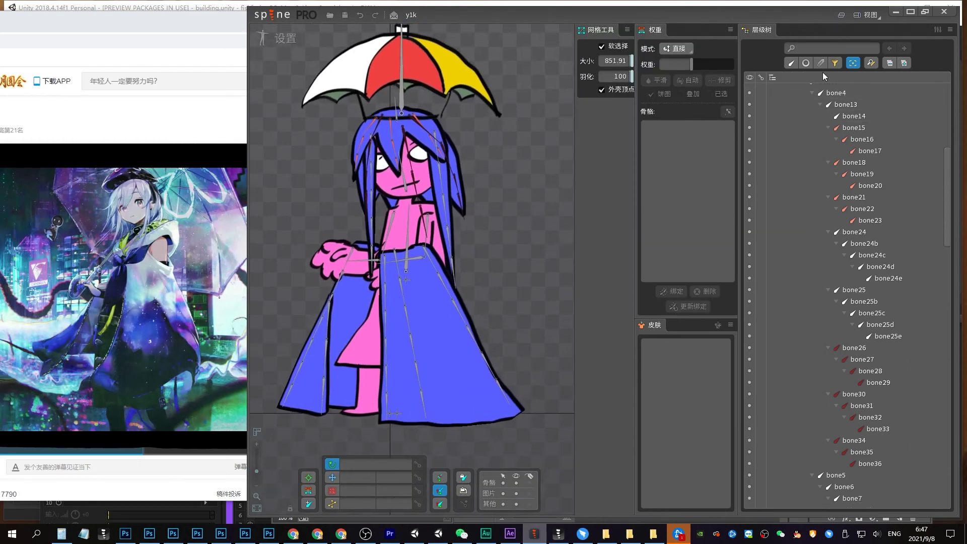
Move the yy 004 hair mesh above yy 005 in draw order, then resume animating
{"action": "left_click", "coordinate": [449, 207]}
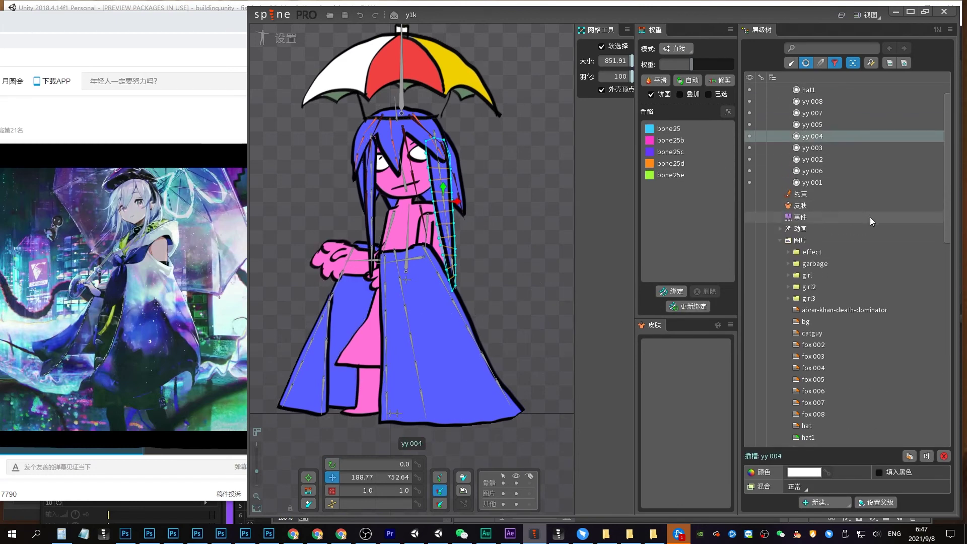
{"action": "scroll", "coordinate": [860, 119], "scroll_direction": "up", "scroll_amount": 1}
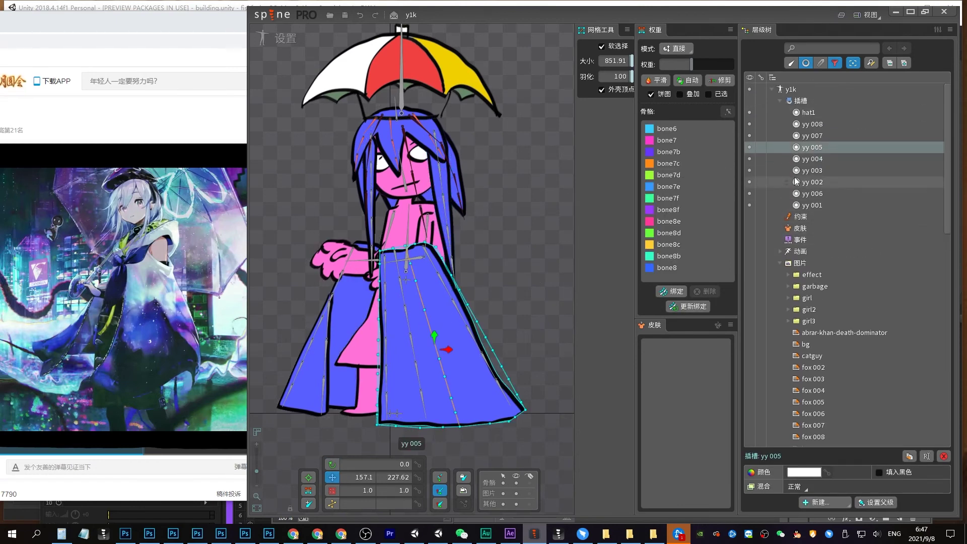
{"action": "left_click_drag", "start_coordinate": [817, 159], "coordinate": [816, 146]}
{"action": "left_click", "coordinate": [808, 65]}
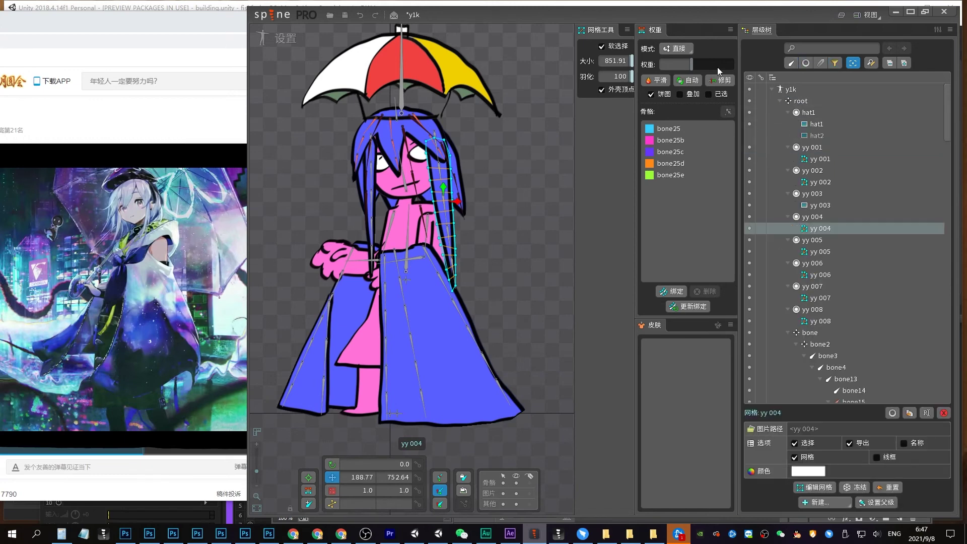
{"action": "left_click", "coordinate": [287, 38]}
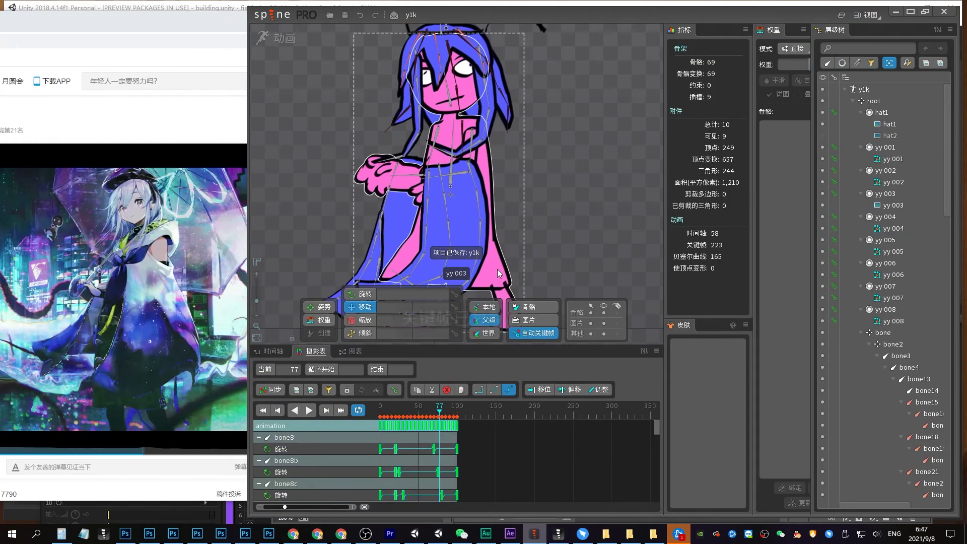
Copy all keyframes and paste repeats at frames 100 and 200, then preview
{"action": "key", "text": "ctrl+c"}
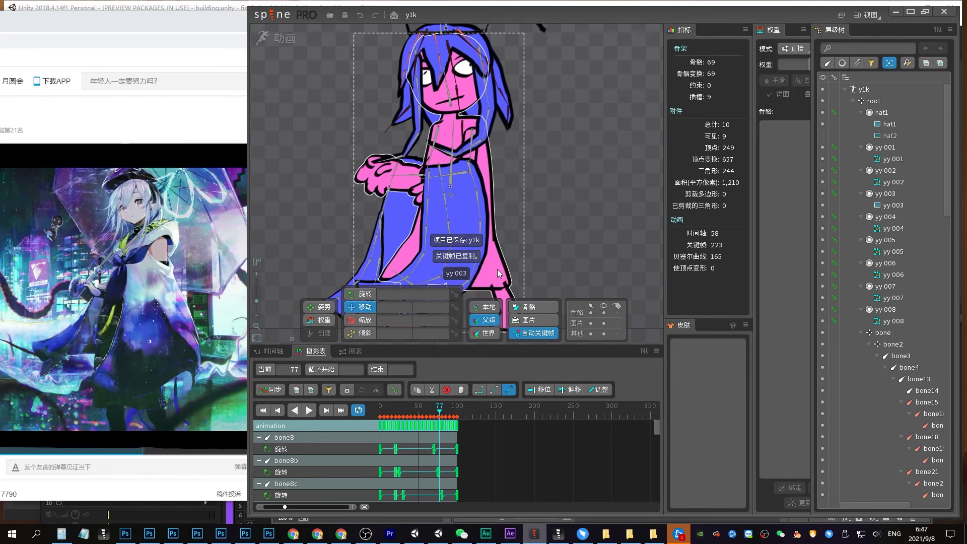
{"action": "key", "text": "Home"}
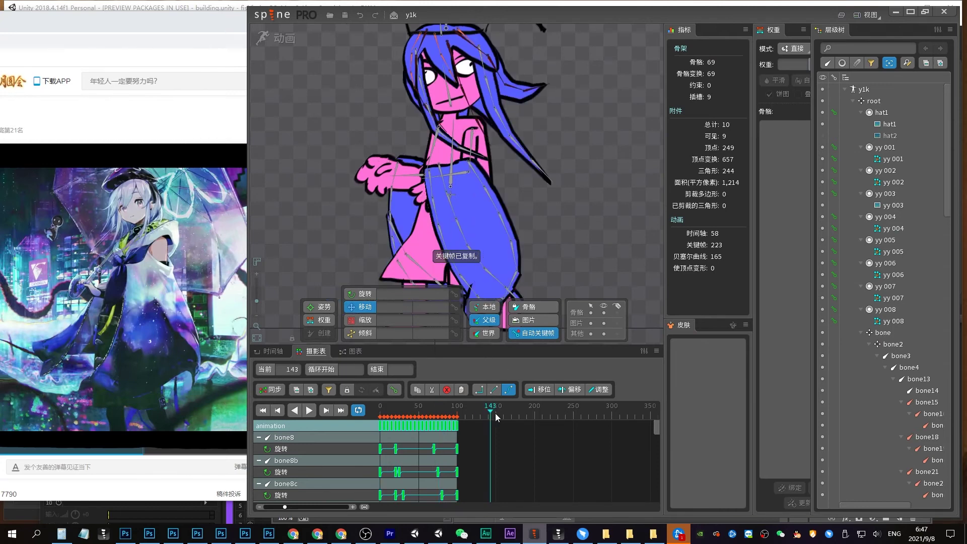
{"action": "key", "text": "End"}
{"action": "key", "text": "ctrl+v"}
{"action": "key", "text": "ctrl+v"}
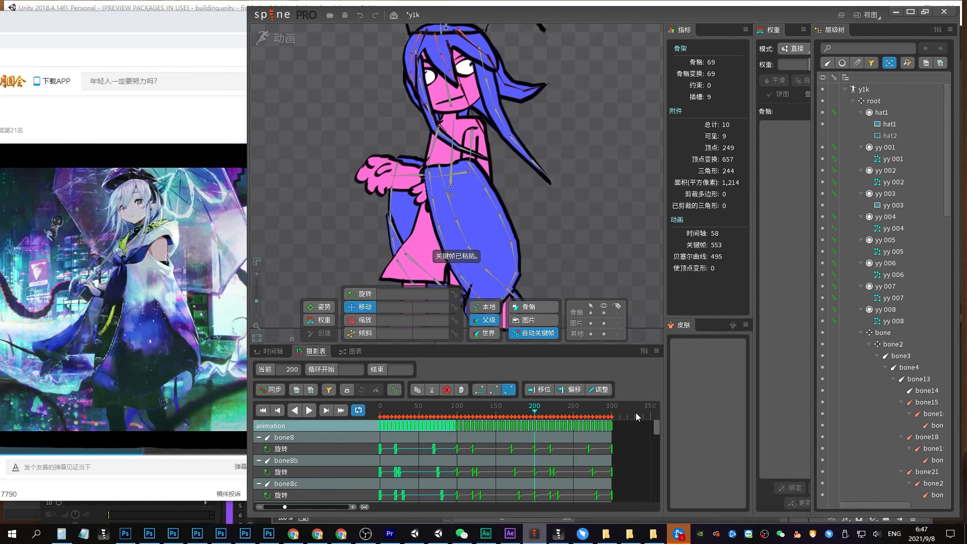
{"action": "key", "text": "space"}
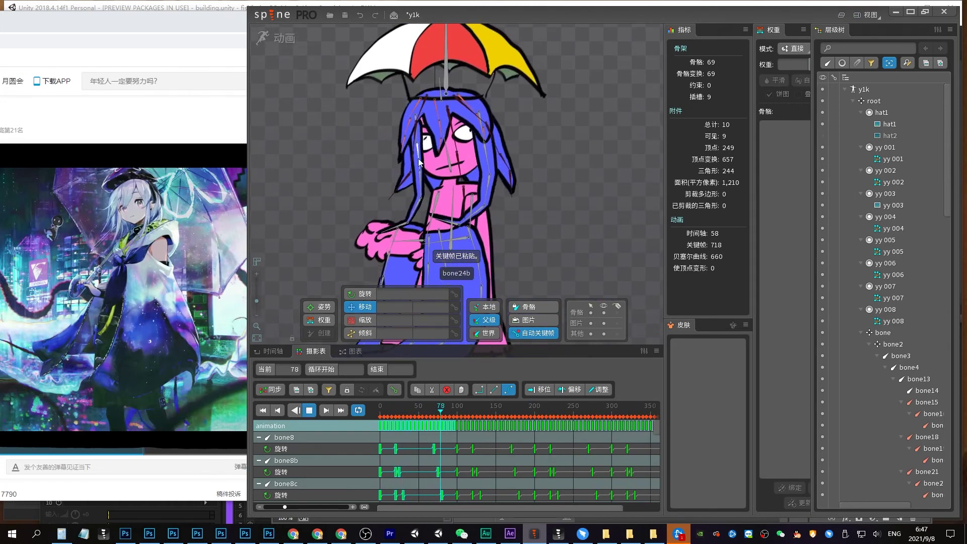
{"action": "key", "text": "space"}
Stretch the bone24–bone24e chain's keys out toward frame 400 and play the slower loop
{"action": "left_click_drag", "start_coordinate": [418, 147], "coordinate": [406, 224]}
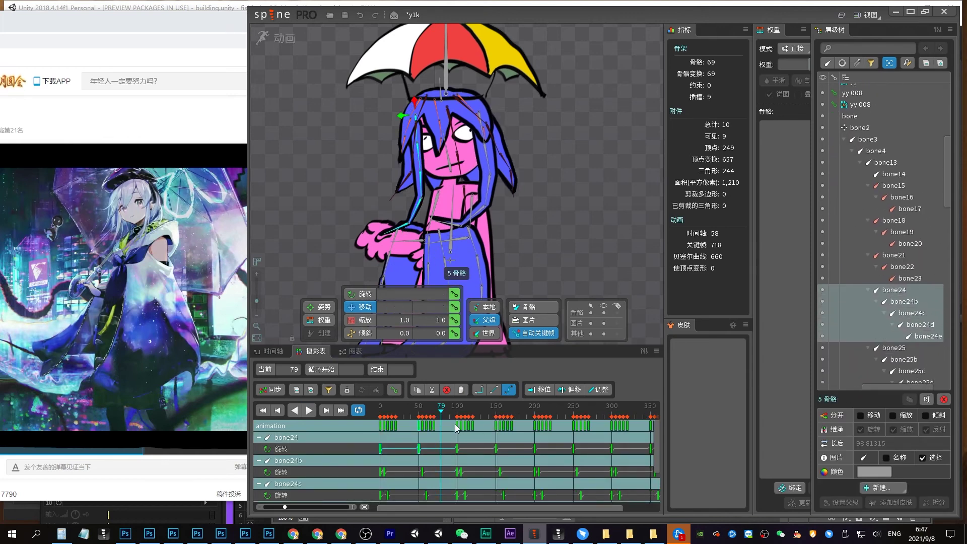
{"action": "left_click_drag", "start_coordinate": [482, 349], "coordinate": [483, 330]}
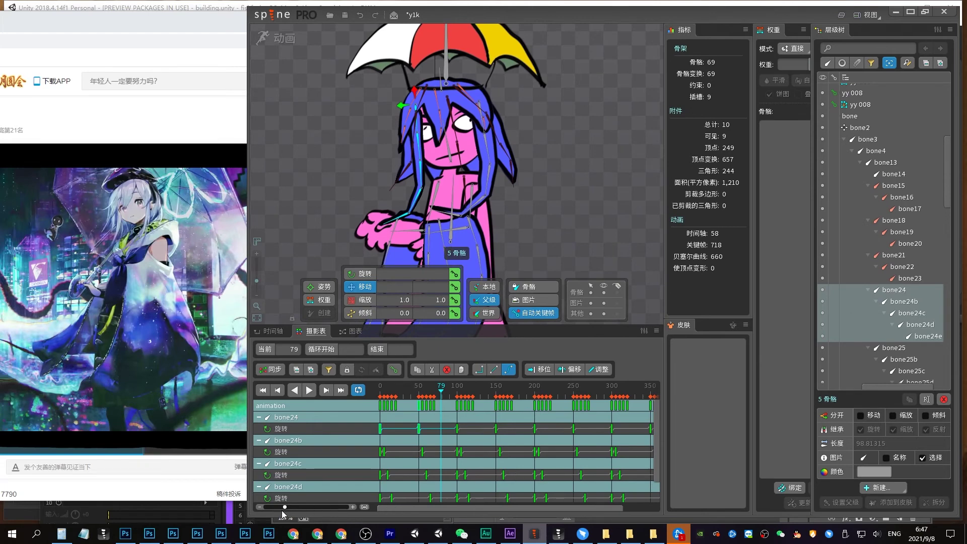
{"action": "left_click_drag", "start_coordinate": [247, 430], "coordinate": [187, 430]}
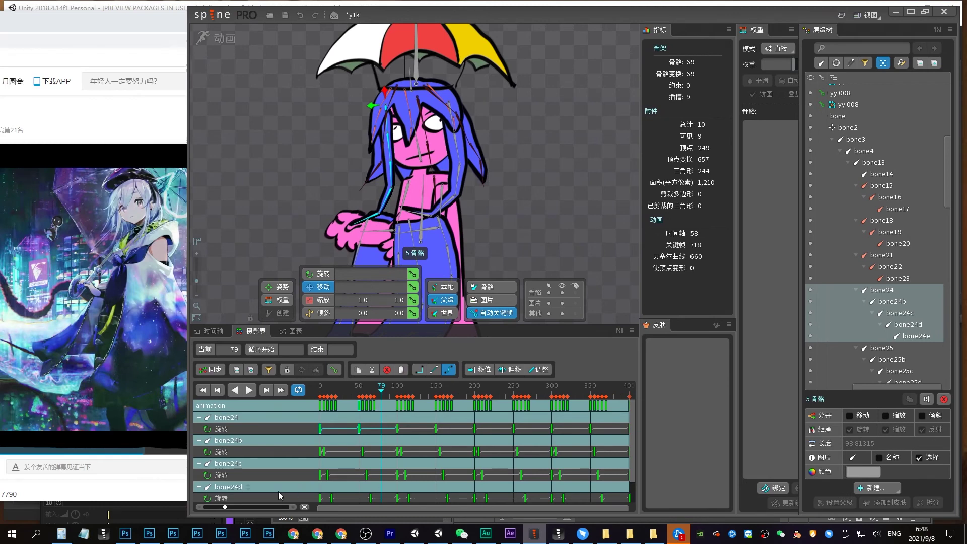
{"action": "left_click_drag", "start_coordinate": [225, 507], "coordinate": [218, 509]}
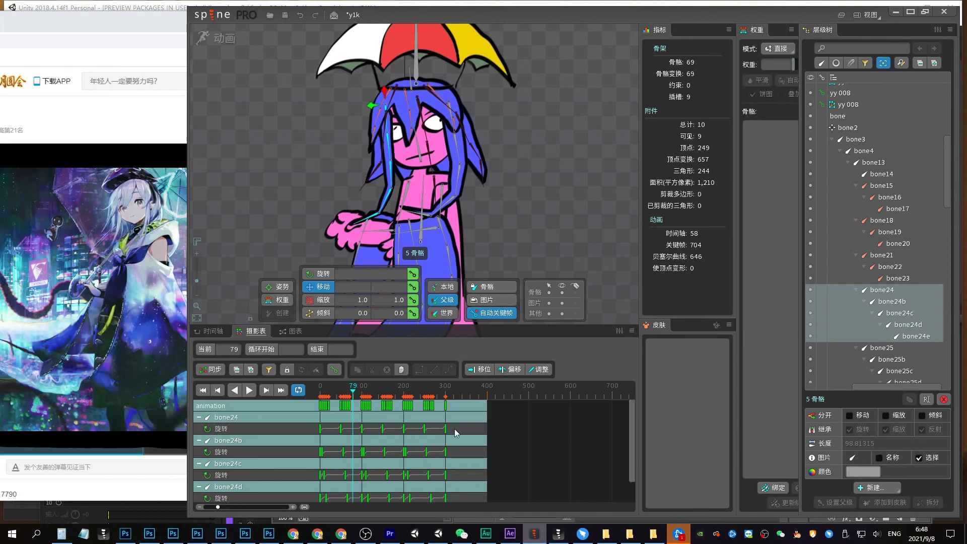
{"action": "left_click_drag", "start_coordinate": [451, 415], "coordinate": [292, 370]}
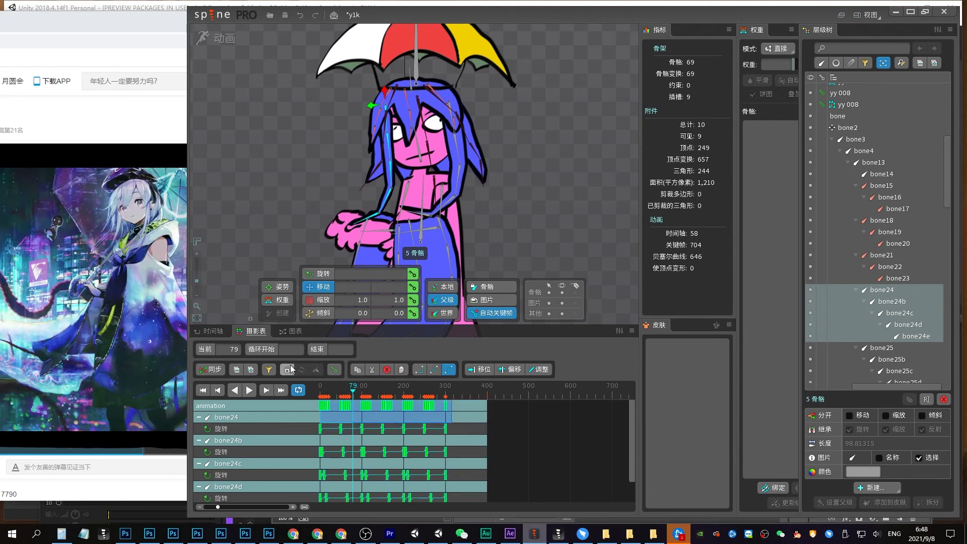
{"action": "left_click_drag", "start_coordinate": [453, 417], "coordinate": [497, 417]}
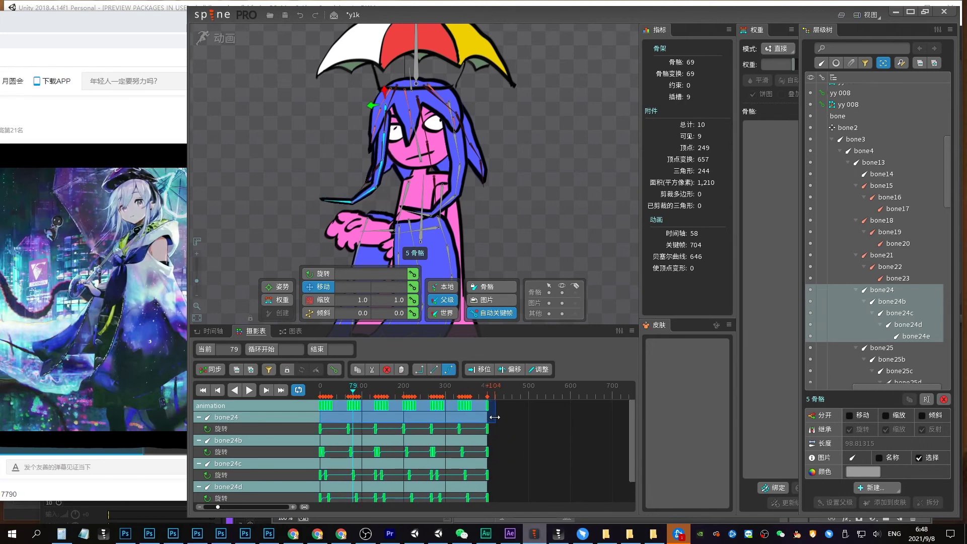
{"action": "key", "text": "l"}
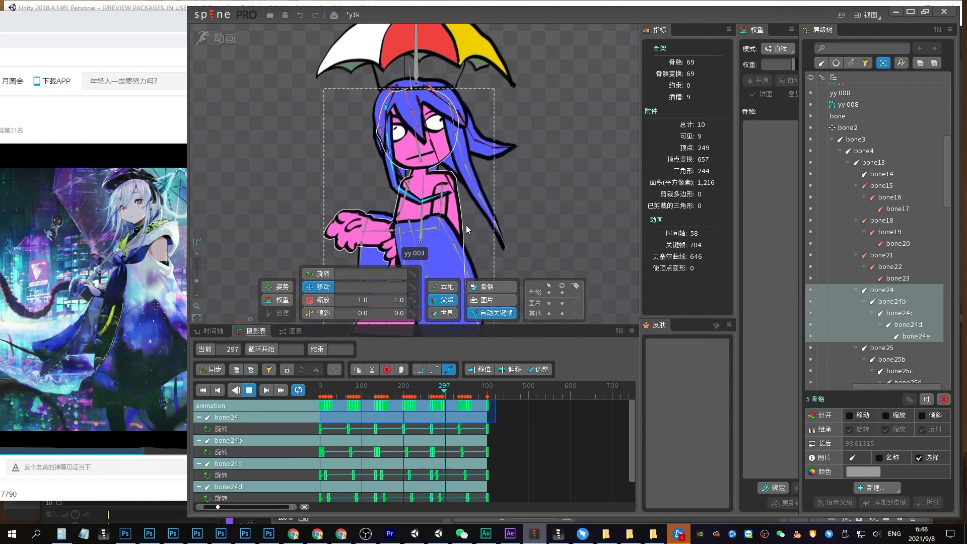
Stop at frame 355 and select the bone12 to bone12d skirt chain
{"action": "key", "text": "space"}
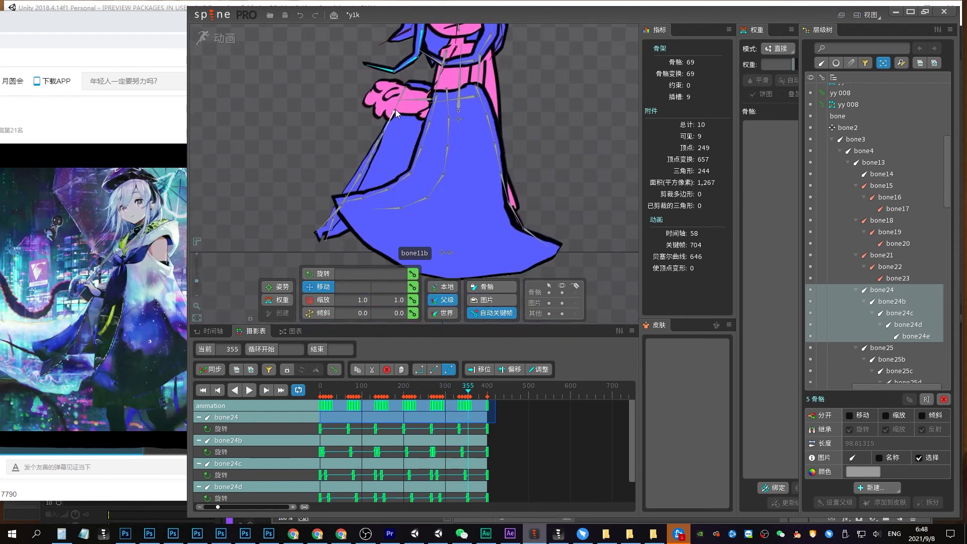
{"action": "left_click", "coordinate": [397, 105]}
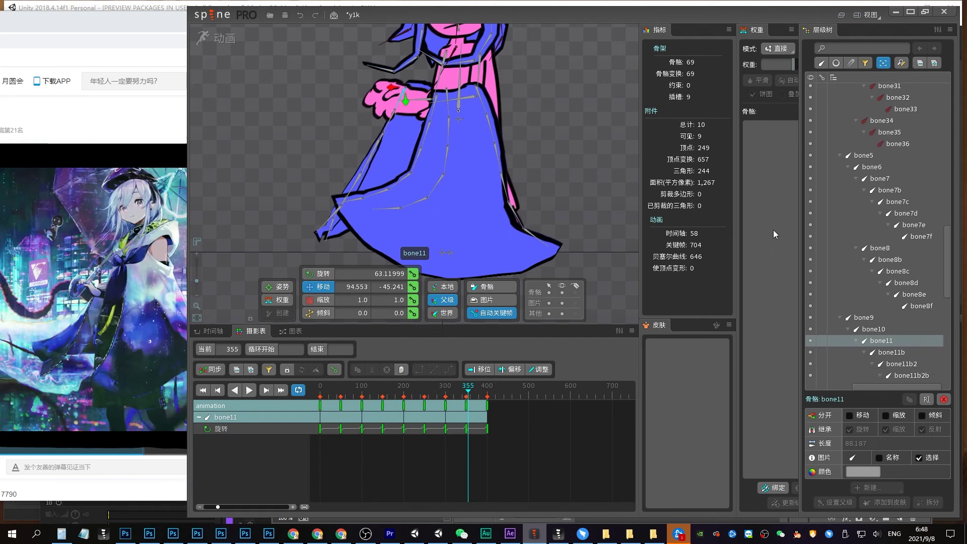
{"action": "left_click", "coordinate": [448, 109]}
{"action": "left_click", "coordinate": [449, 132], "text": "ctrl"}
{"action": "left_click", "coordinate": [445, 161], "text": "ctrl"}
{"action": "left_click", "coordinate": [435, 187], "text": "ctrl"}
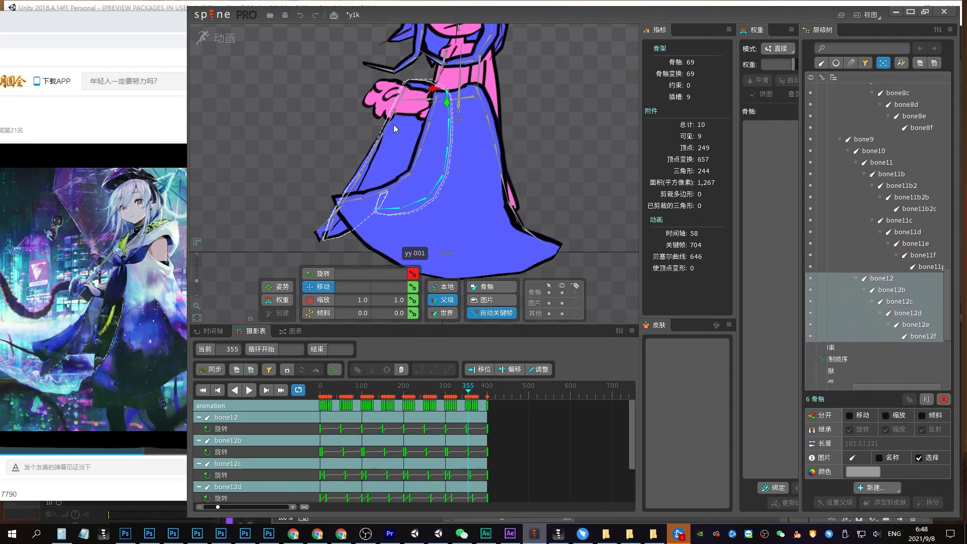
{"action": "left_click", "coordinate": [396, 107]}
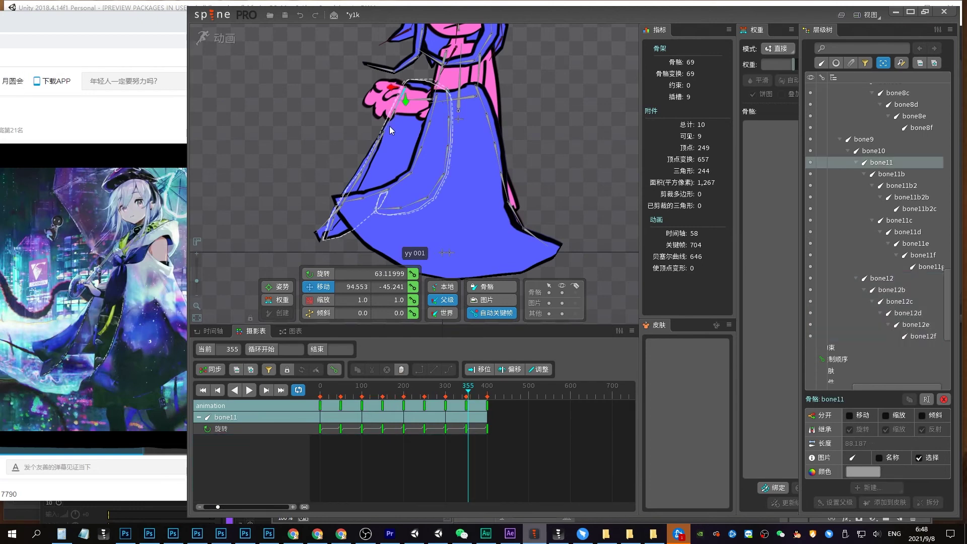
{"action": "left_click", "coordinate": [448, 116]}
{"action": "left_click", "coordinate": [446, 160], "text": "ctrl"}
{"action": "left_click", "coordinate": [434, 188], "text": "ctrl"}
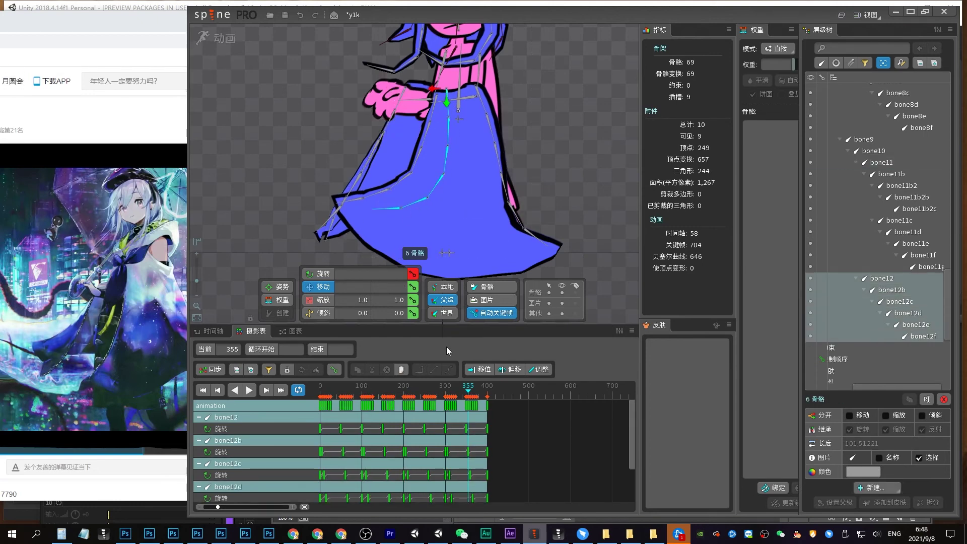
Paste the frame-355 keys at frame 400, then compress all skirt keys to end at frame 400
{"action": "left_click_drag", "start_coordinate": [504, 446], "coordinate": [452, 402]}
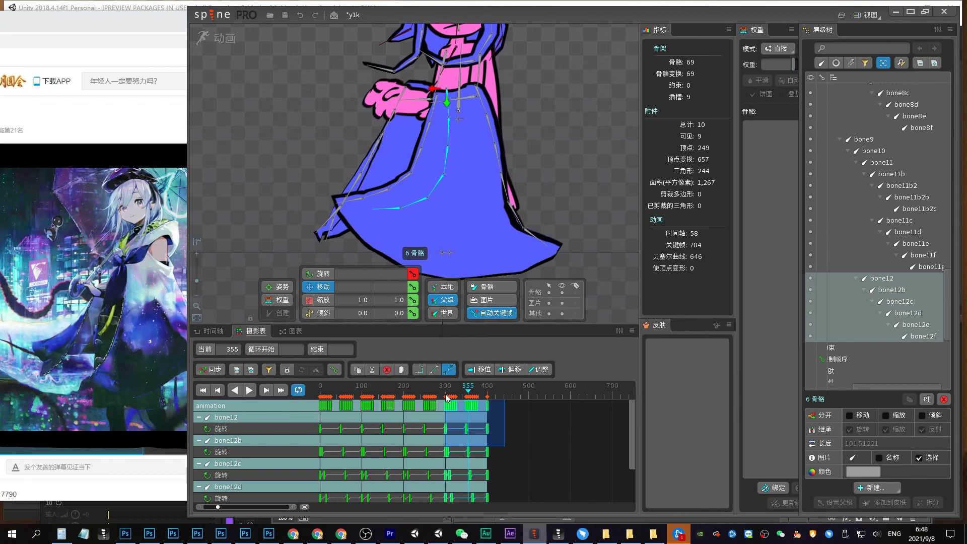
{"action": "left_click", "coordinate": [487, 393]}
{"action": "key", "text": "ctrl+v"}
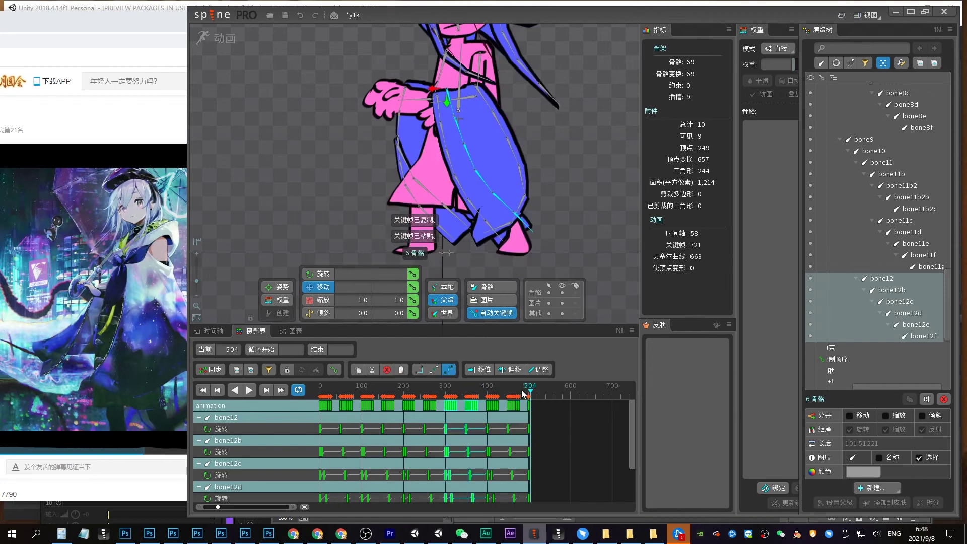
{"action": "left_click_drag", "start_coordinate": [539, 421], "coordinate": [320, 402]}
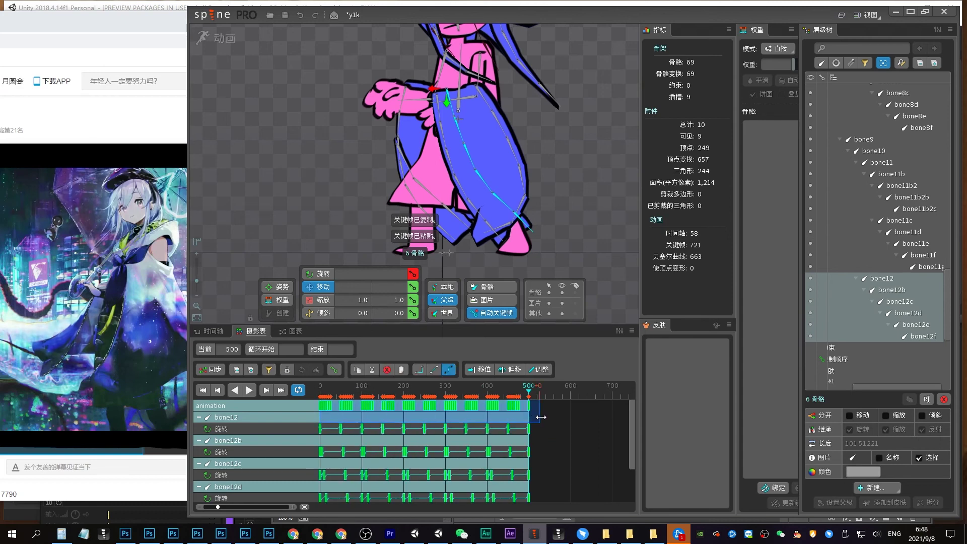
{"action": "left_click_drag", "start_coordinate": [541, 418], "coordinate": [491, 414]}
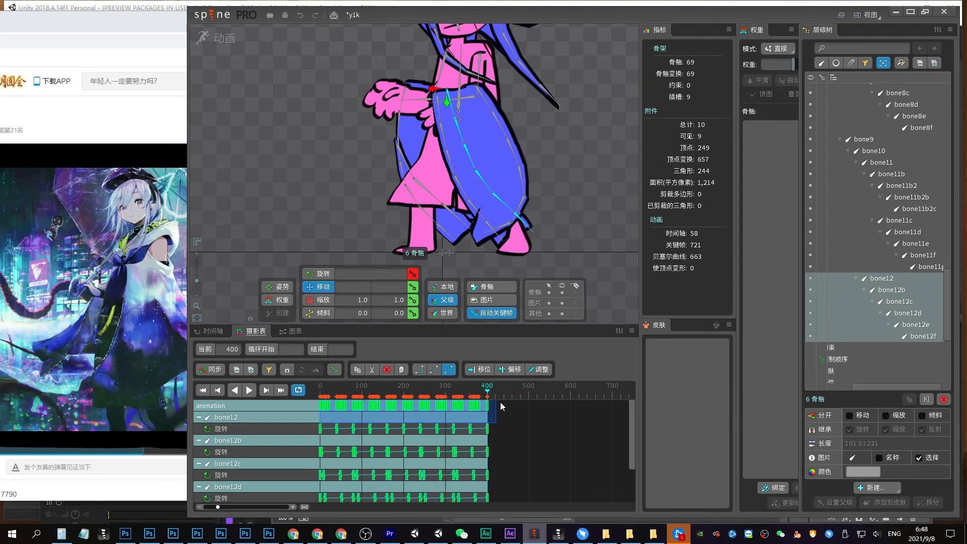
{"action": "key", "text": "l"}
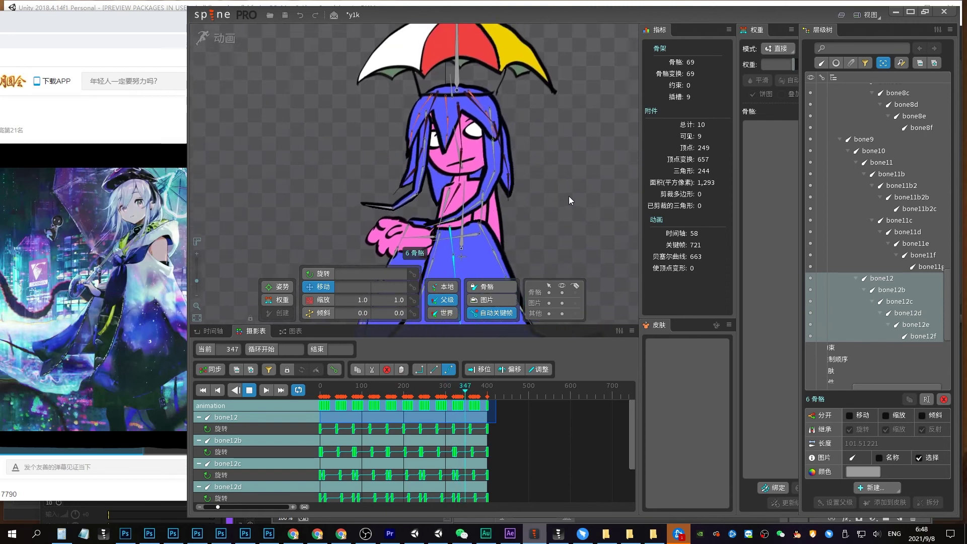
Copy the bone15–17 hair chain's keys from frames 300–400 and paste them at frame 400
{"action": "key", "text": "space"}
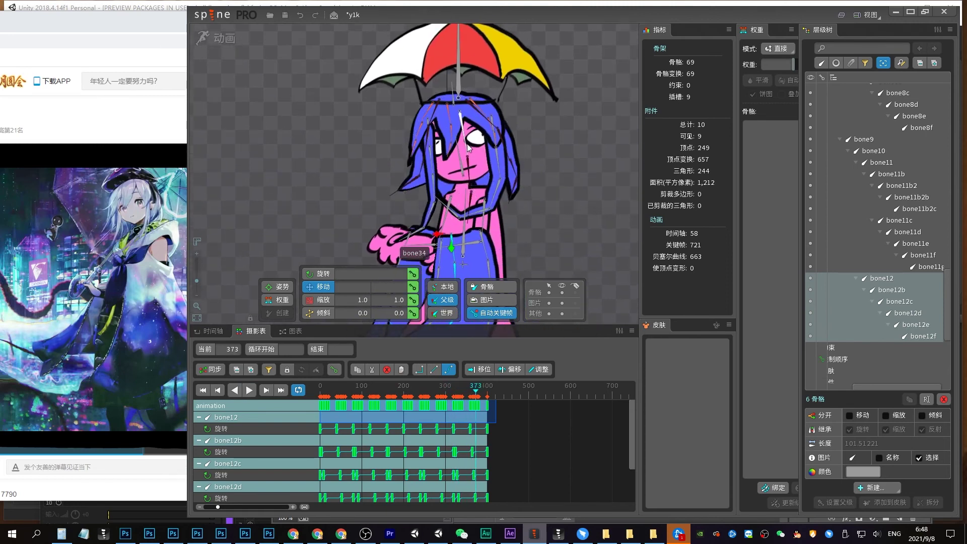
{"action": "left_click", "coordinate": [467, 143]}
{"action": "left_click", "coordinate": [469, 163], "text": "ctrl"}
{"action": "left_click", "coordinate": [419, 127]}
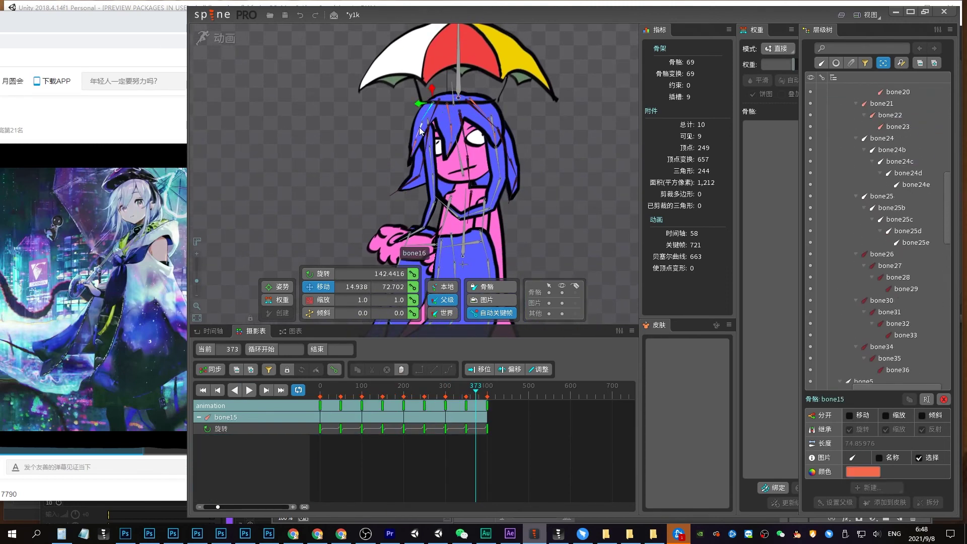
{"action": "left_click_drag", "start_coordinate": [496, 446], "coordinate": [448, 399]}
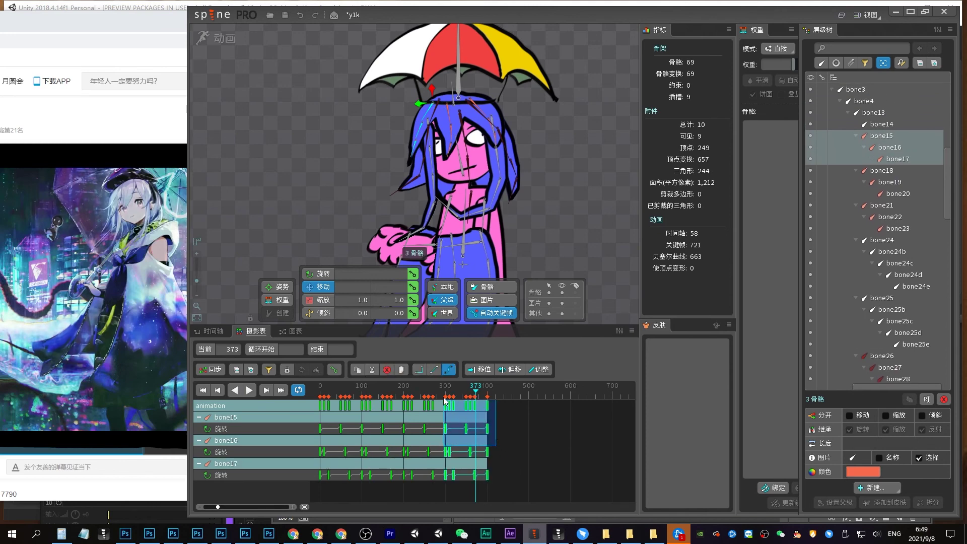
{"action": "left_click", "coordinate": [506, 393]}
{"action": "key", "text": "ctrl+c"}
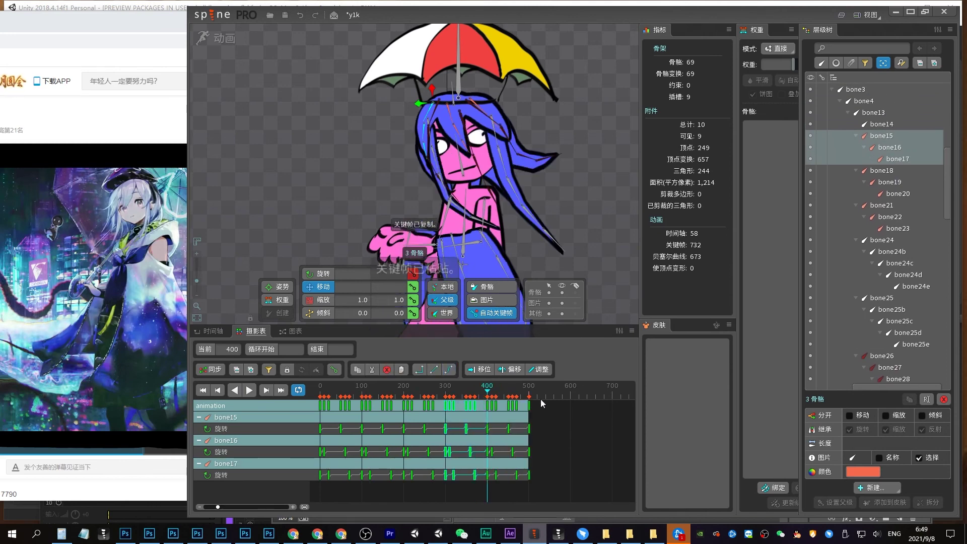
{"action": "key", "text": "ctrl+v"}
{"action": "left_click", "coordinate": [532, 423]}
Compress all the hair chain keys to end at frame 400 and preview the result
{"action": "left_click_drag", "start_coordinate": [515, 445], "coordinate": [458, 395]}
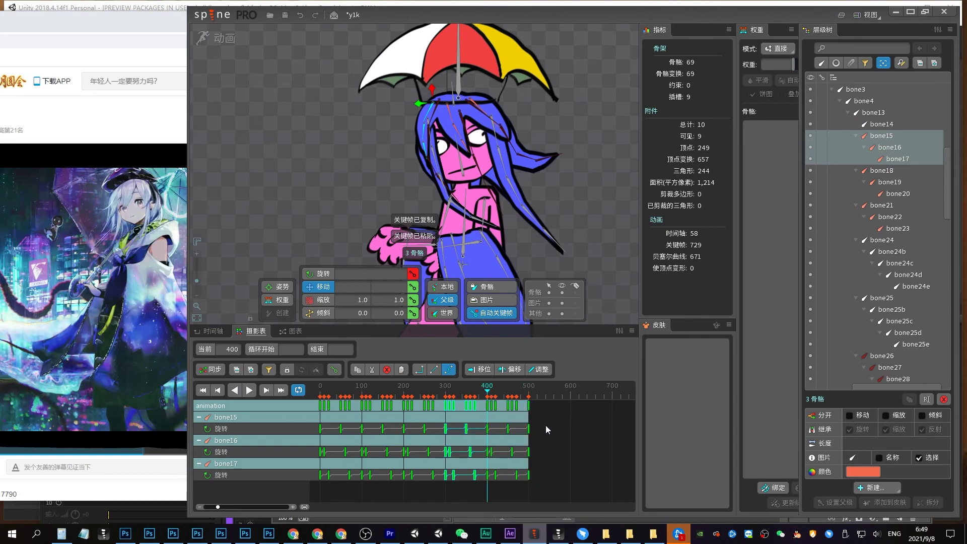
{"action": "left_click_drag", "start_coordinate": [542, 422], "coordinate": [360, 379]}
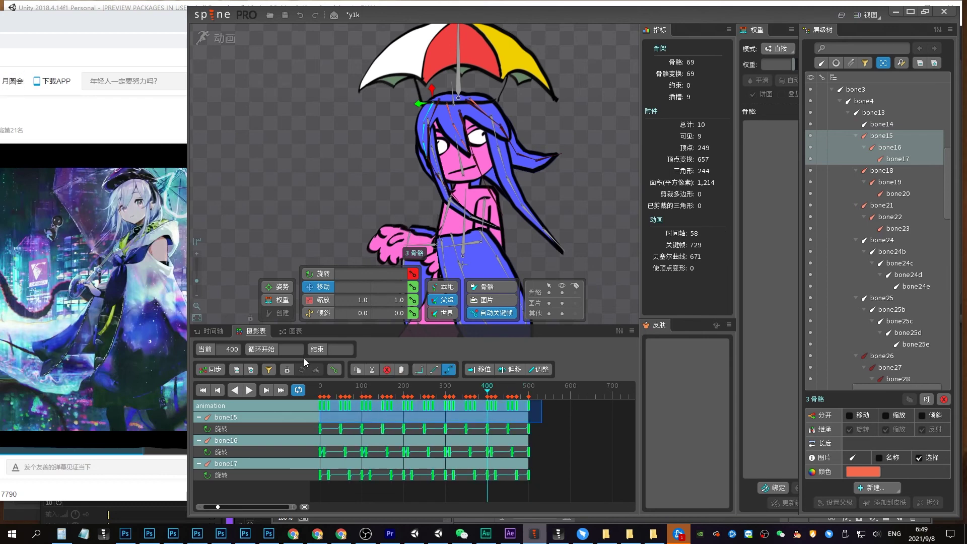
{"action": "left_click_drag", "start_coordinate": [541, 414], "coordinate": [494, 415]}
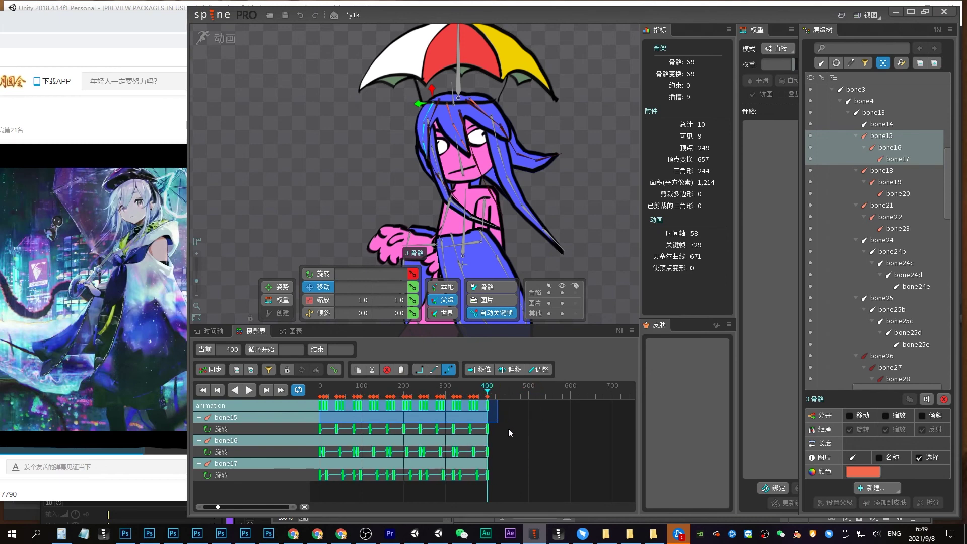
{"action": "left_click", "coordinate": [495, 406]}
{"action": "key", "text": "space"}
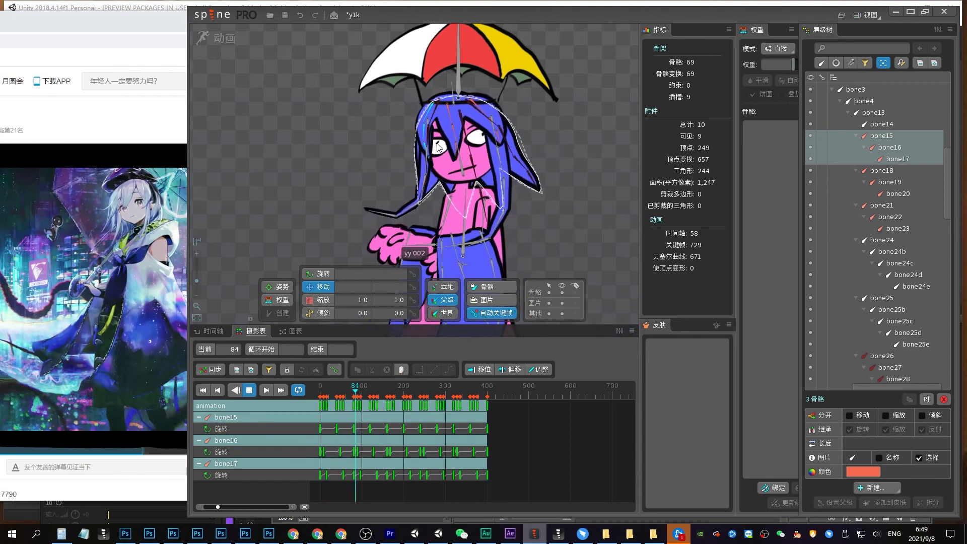
{"action": "key", "text": "space"}
Select the bone18–20 hair chain and preview its motion, stopping at frame 222
{"action": "double_click", "coordinate": [443, 121]}
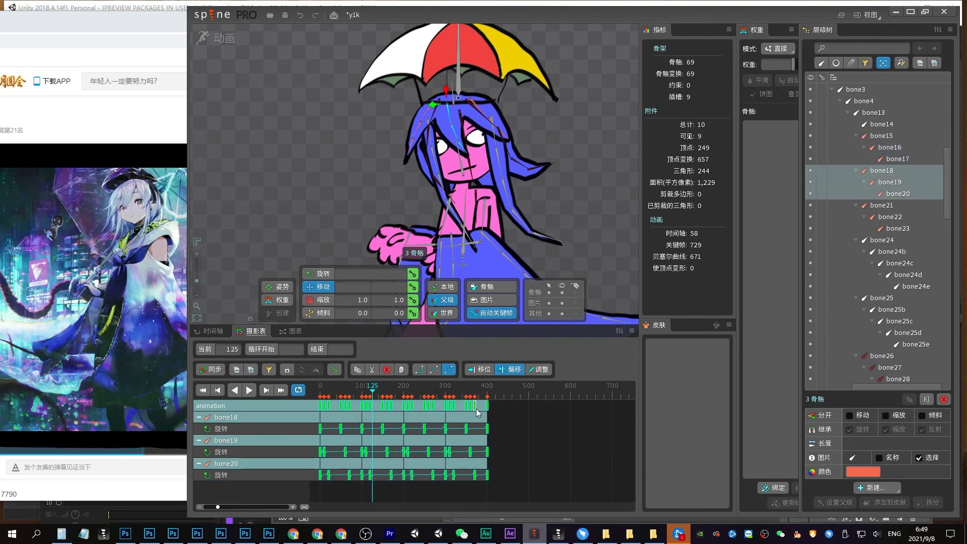
{"action": "key", "text": "space"}
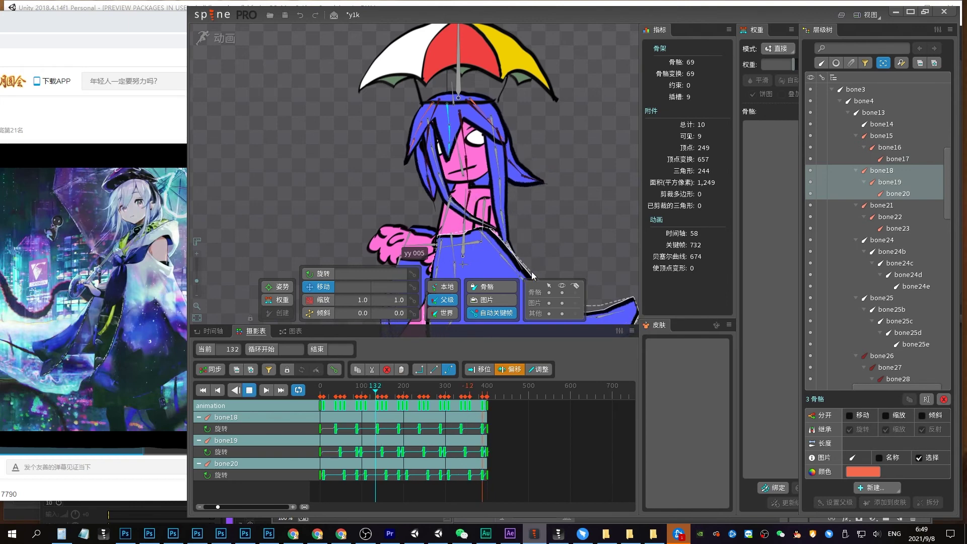
{"action": "key", "text": "space"}
Offset the bone27–29 chain's keys so it sways out of step, then enlarge the canvas view
{"action": "left_click", "coordinate": [508, 152]}
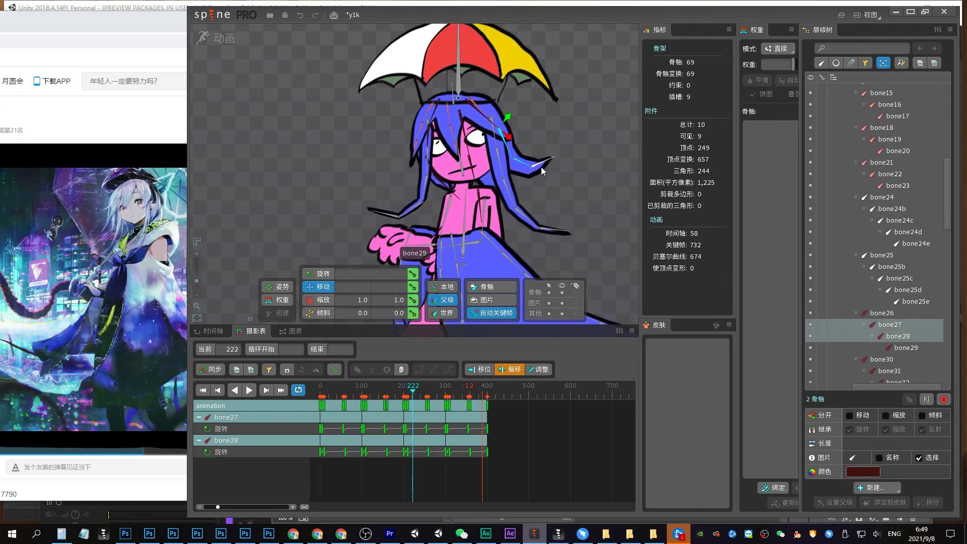
{"action": "left_click", "coordinate": [542, 160], "text": "ctrl"}
{"action": "left_click", "coordinate": [431, 418]}
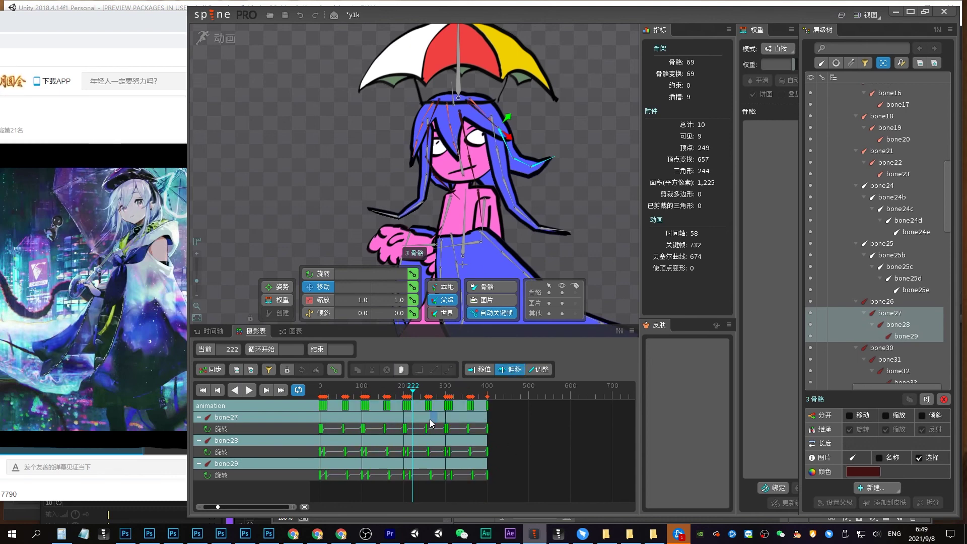
{"action": "left_click_drag", "start_coordinate": [525, 469], "coordinate": [302, 386]}
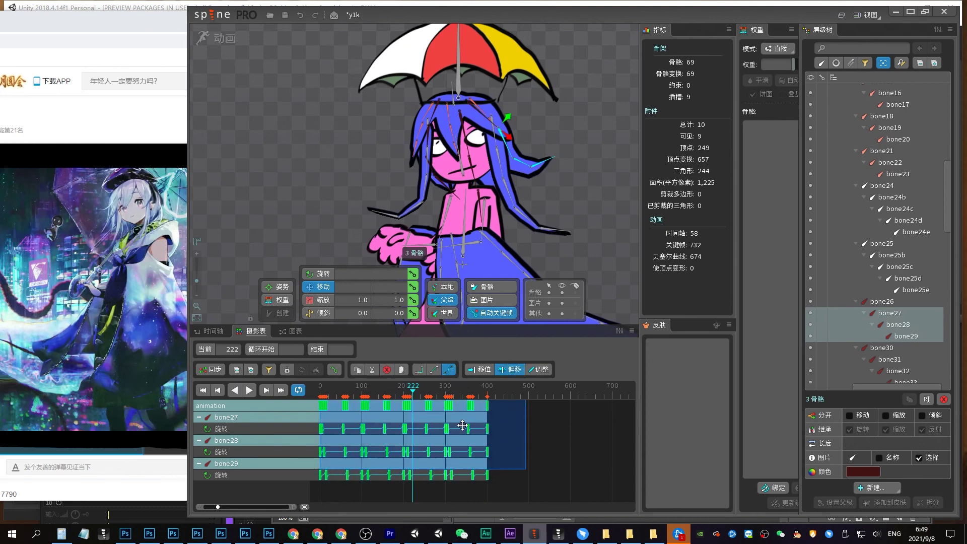
{"action": "left_click_drag", "start_coordinate": [462, 425], "coordinate": [478, 426]}
{"action": "key", "text": "space"}
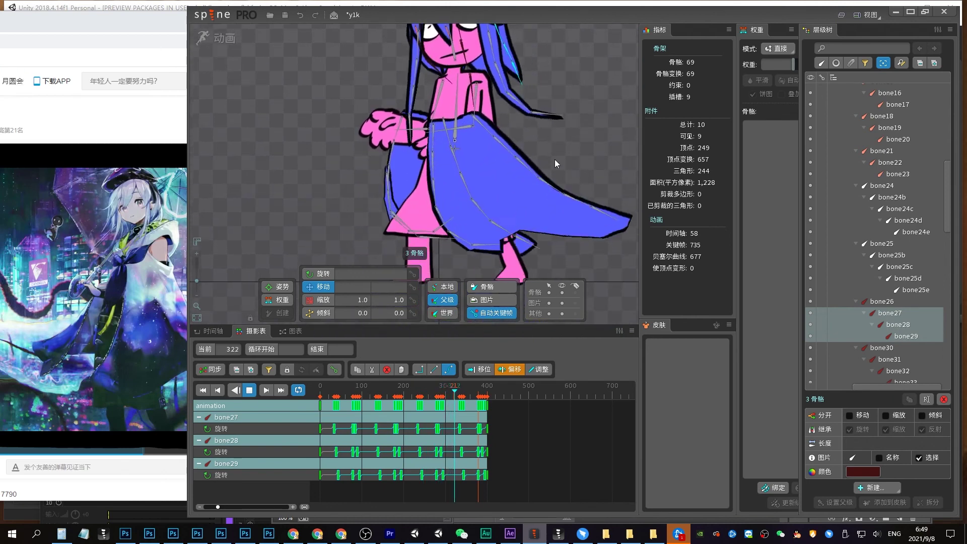
{"action": "left_click_drag", "start_coordinate": [598, 324], "coordinate": [599, 437]}
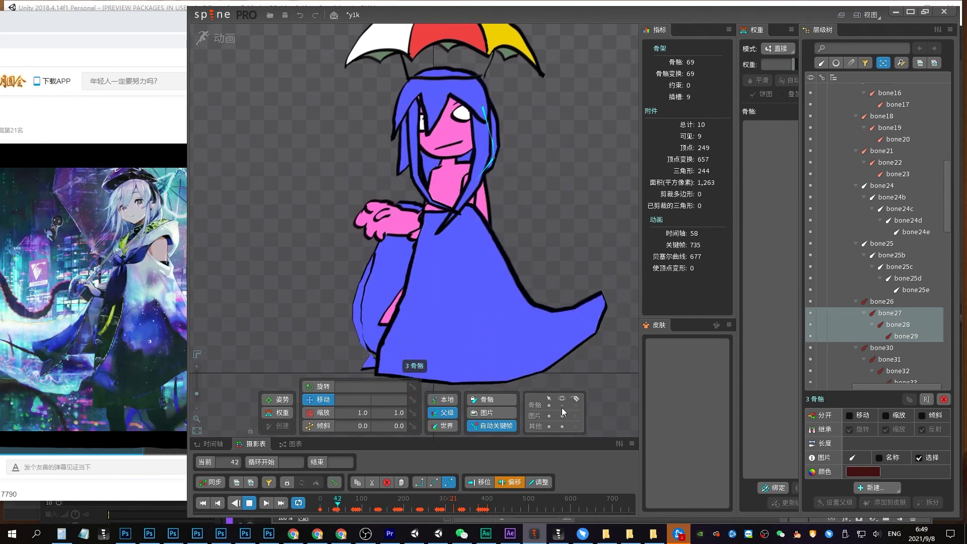
Watch the 400-frame loop with nothing selected, with Spine back in front and the character recentred
{"action": "left_click", "coordinate": [570, 261]}
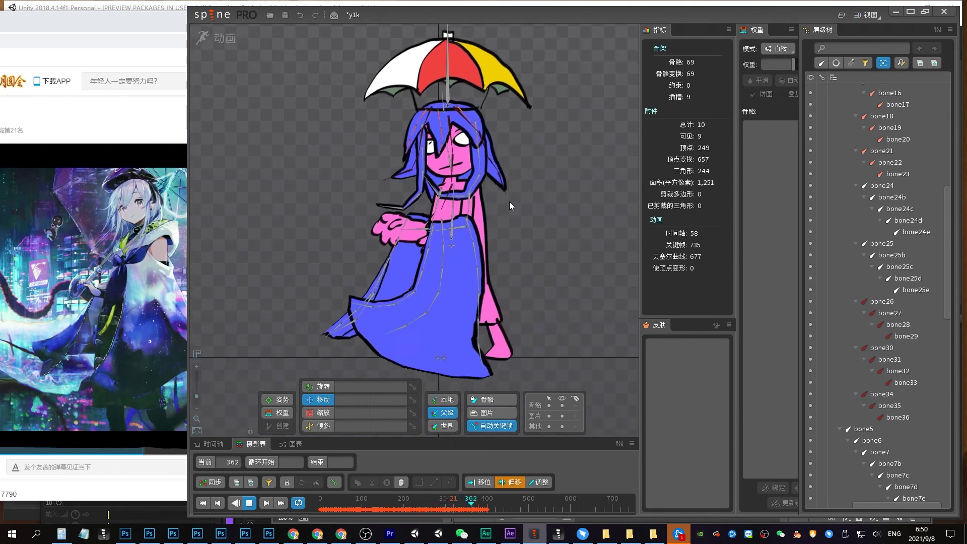
{"action": "key", "text": "alt+Tab"}
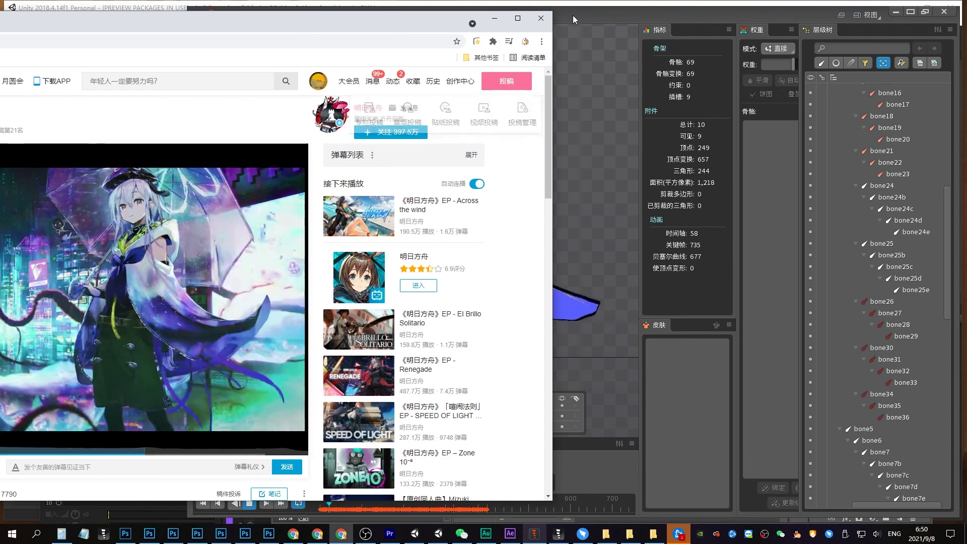
{"action": "left_click_drag", "start_coordinate": [573, 16], "coordinate": [621, 15]}
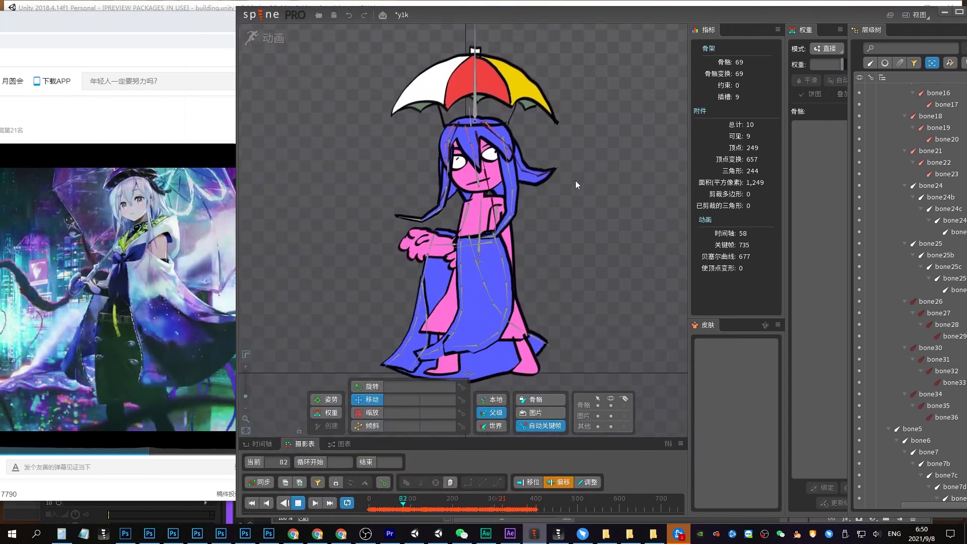
{"action": "left_click_drag", "start_coordinate": [602, 177], "coordinate": [480, 192]}
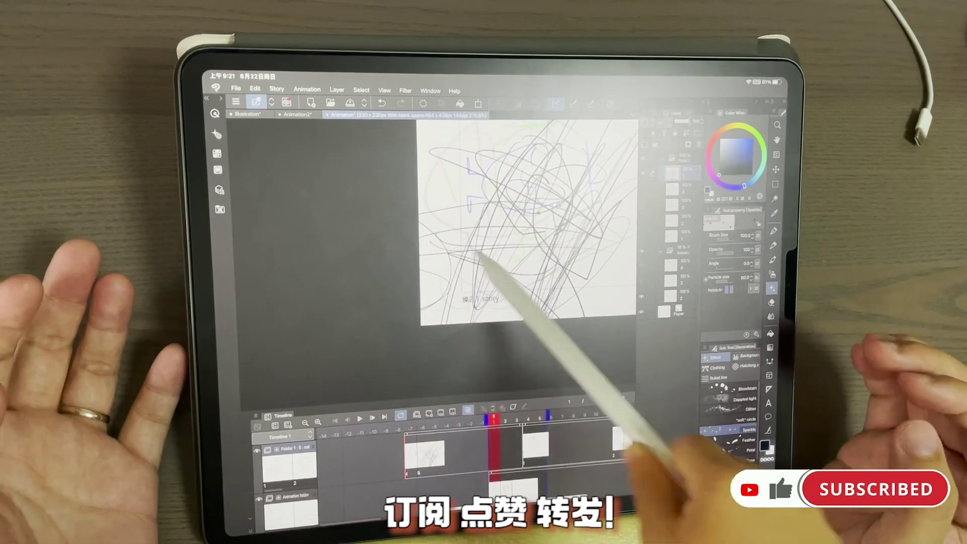
Brush sparkle stars across the left and centre of the canvas, then zoom the view far out
{"action": "left_click_drag", "start_coordinate": [626, 195], "coordinate": [458, 276]}
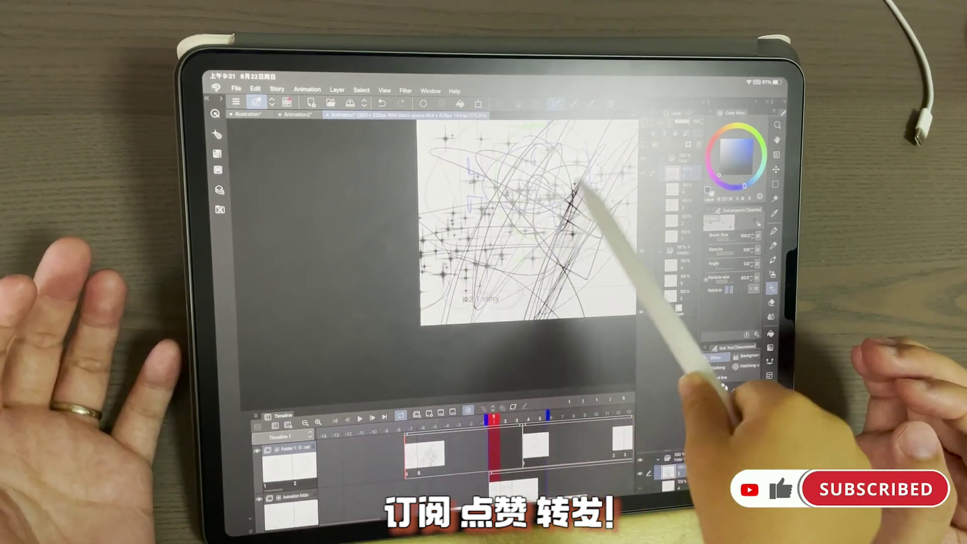
{"action": "mouse_move", "coordinate": [572, 194]}
{"action": "left_mouse_down"}
{"action": "mouse_move", "coordinate": [454, 217]}
{"action": "mouse_move", "coordinate": [506, 162]}
{"action": "left_mouse_up"}
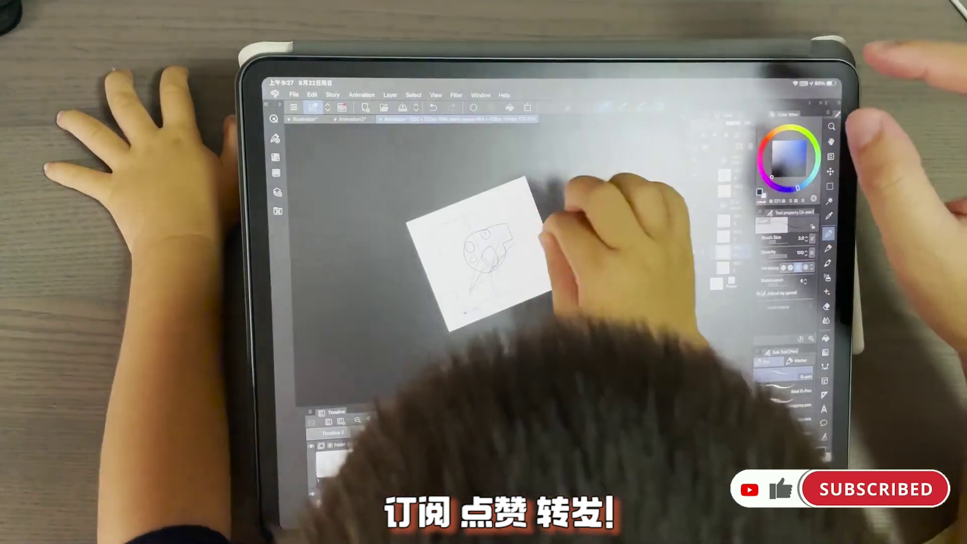
{"action": "mouse_move", "coordinate": [484, 255]}
{"action": "left_mouse_down"}
{"action": "mouse_move", "coordinate": [519, 206]}
{"action": "mouse_move", "coordinate": [540, 209]}
{"action": "mouse_move", "coordinate": [529, 190]}
{"action": "mouse_move", "coordinate": [595, 317]}
{"action": "left_mouse_up"}
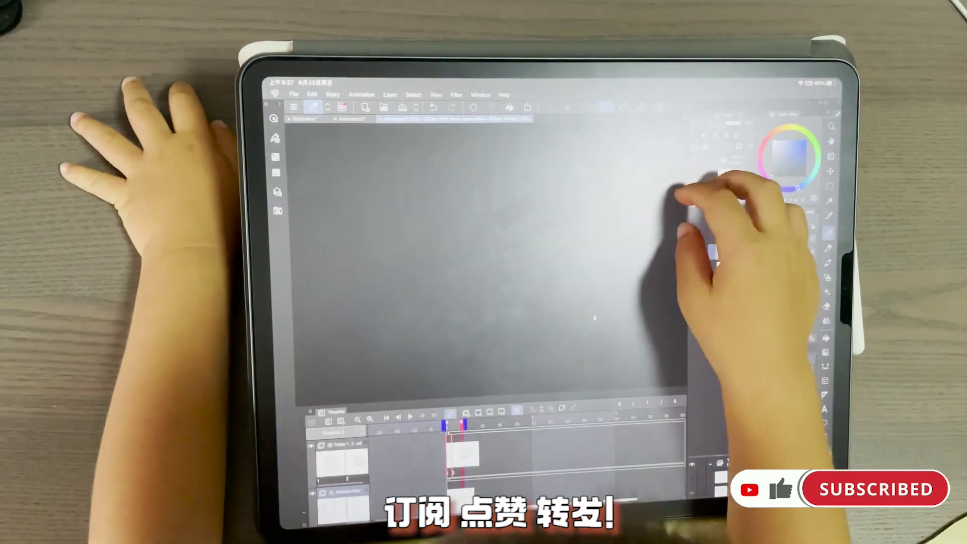
{"action": "left_click_drag", "start_coordinate": [680, 194], "coordinate": [677, 186]}
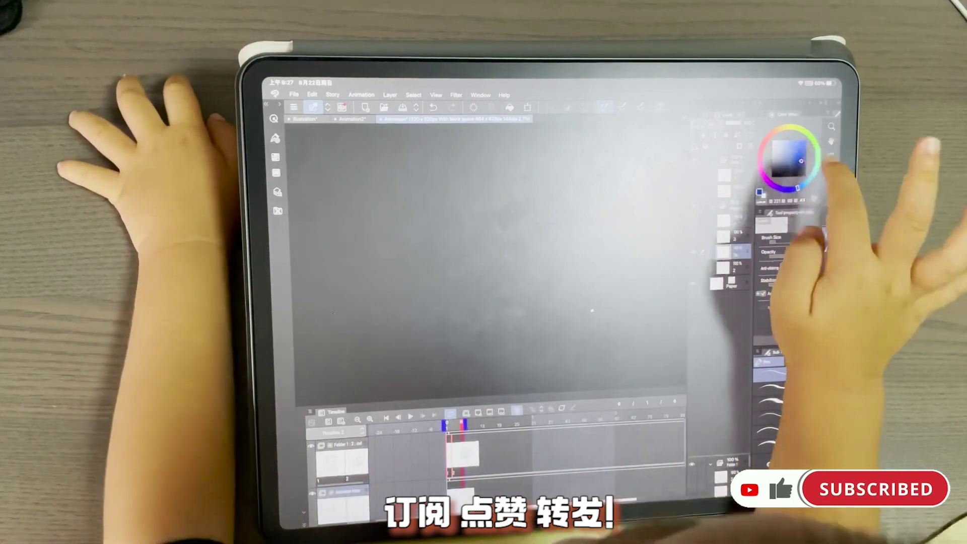